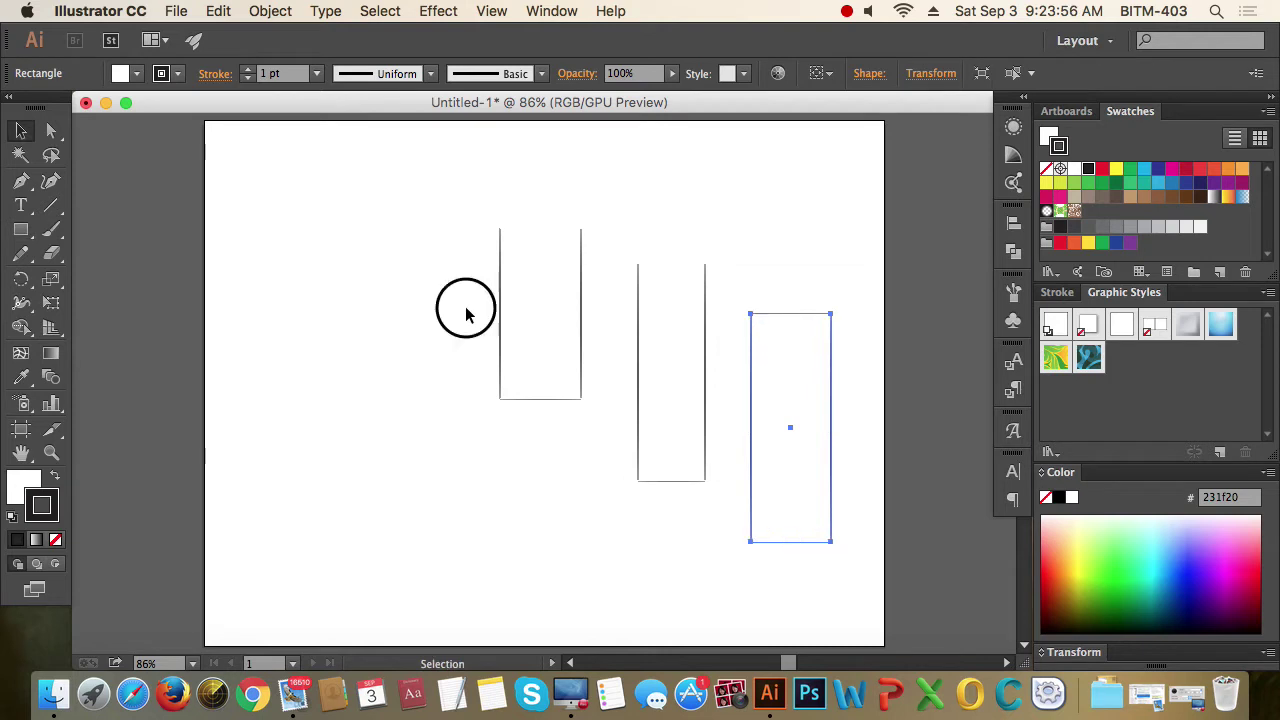
Step: Select all three rectangles and swap their fill and stroke to get a dark fill with no stroke
drag(463, 306, 600, 331)
drag(440, 269, 795, 510)
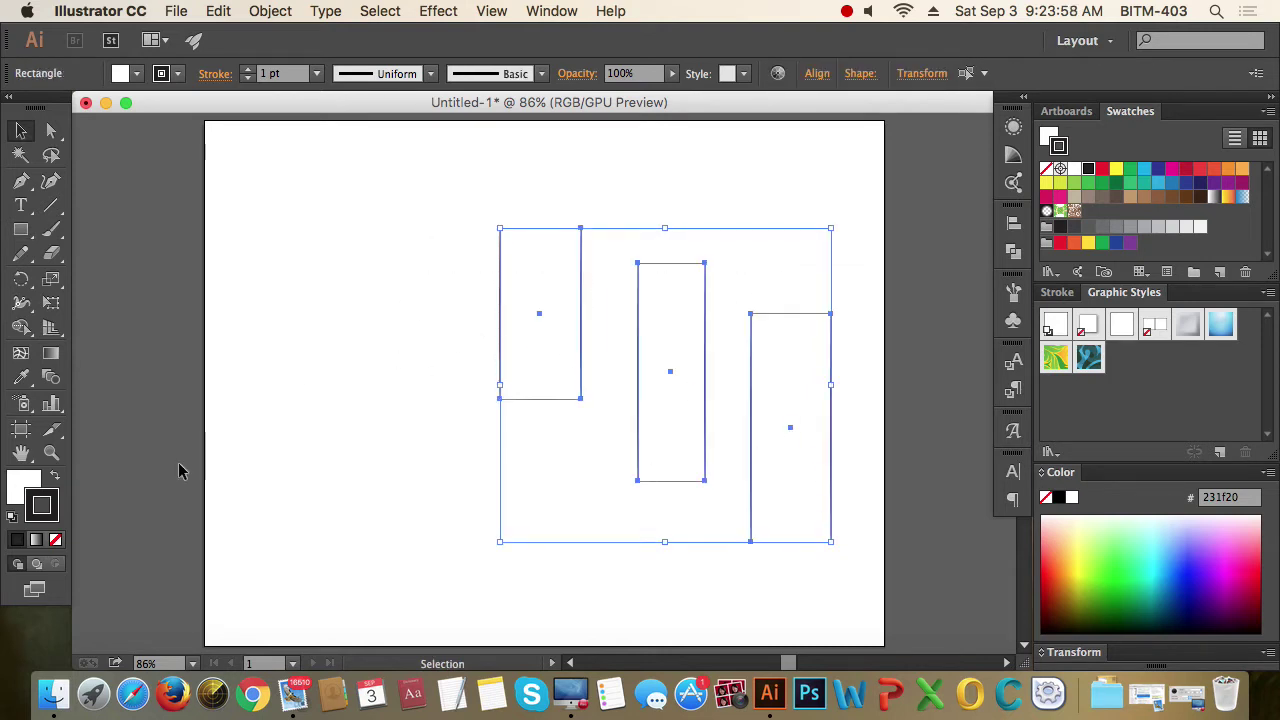
click(56, 477)
click(55, 539)
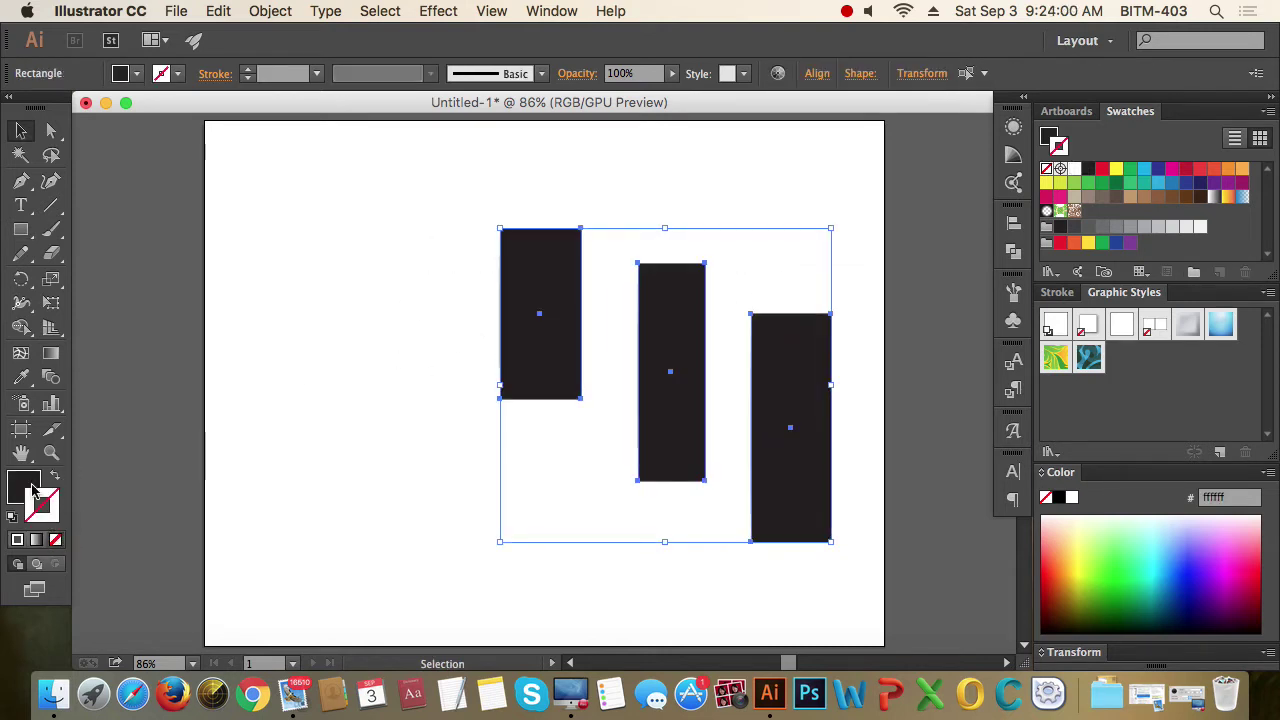
click(28, 484)
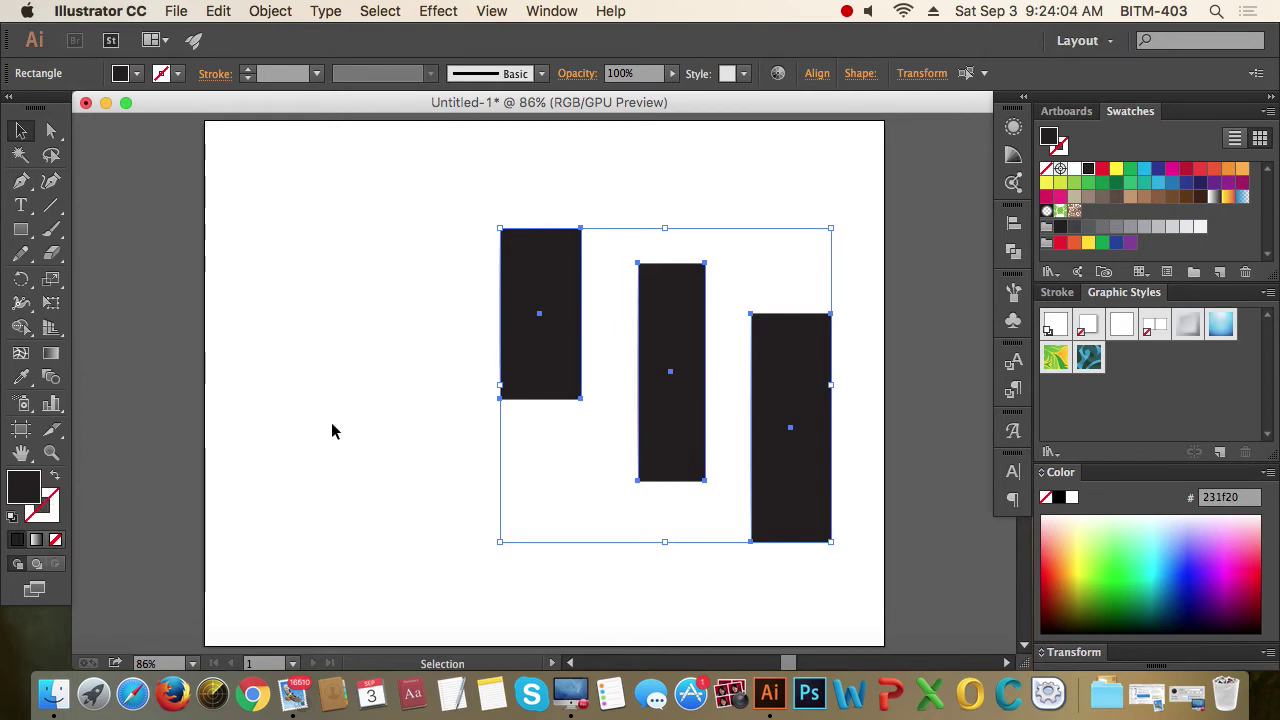
Step: Move the three filled rectangles left toward the artboard's centre and rotate them together 90 degrees clockwise
drag(410, 372, 640, 399)
click(745, 326)
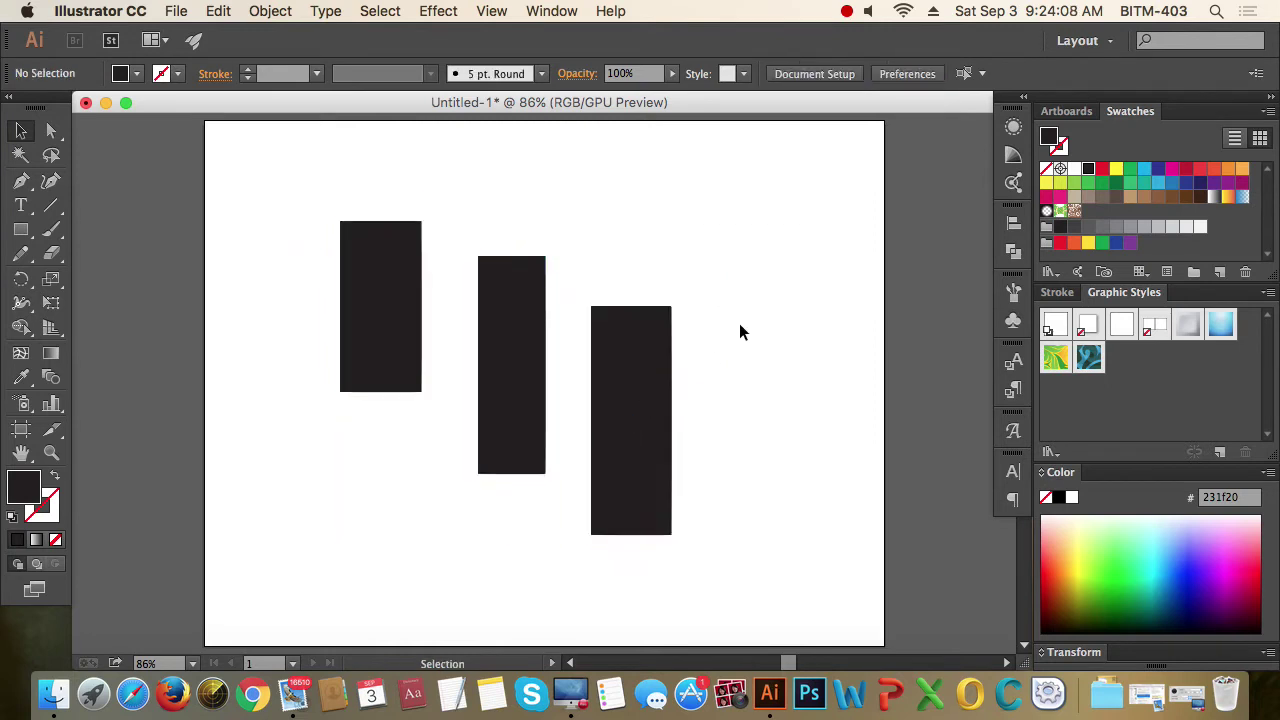
drag(281, 258, 730, 458)
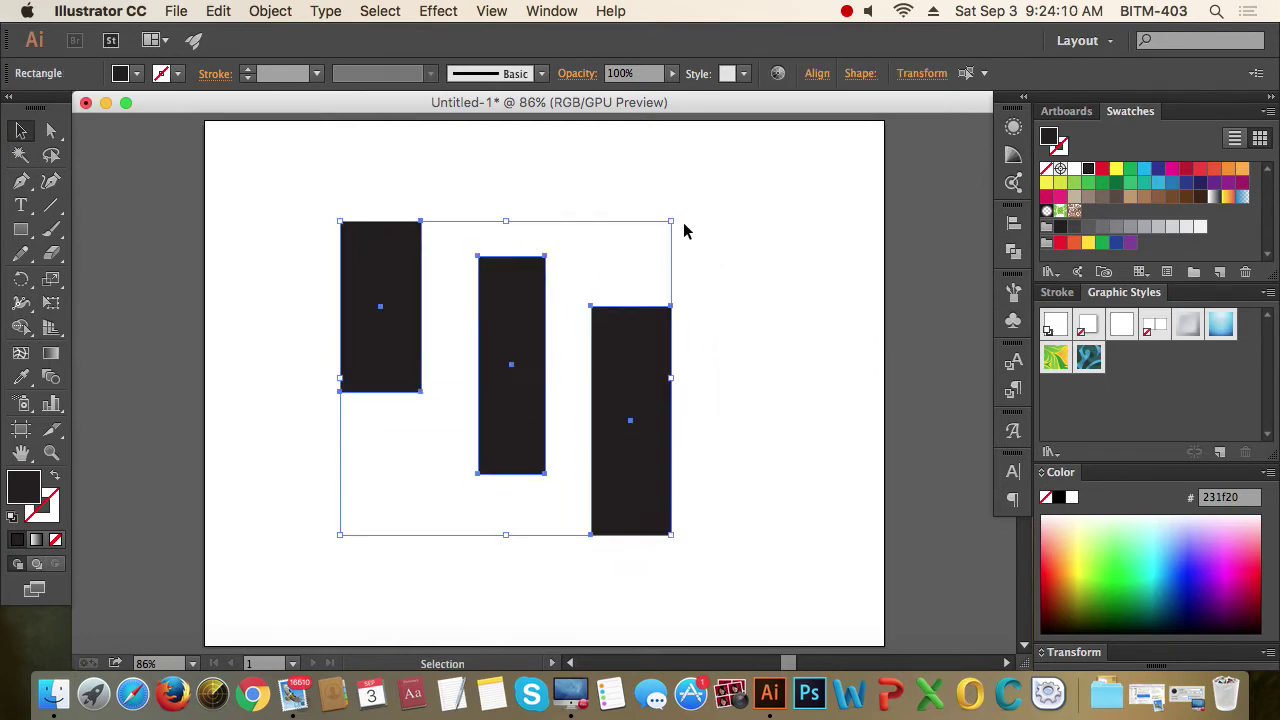
drag(677, 208, 773, 537)
click(760, 378)
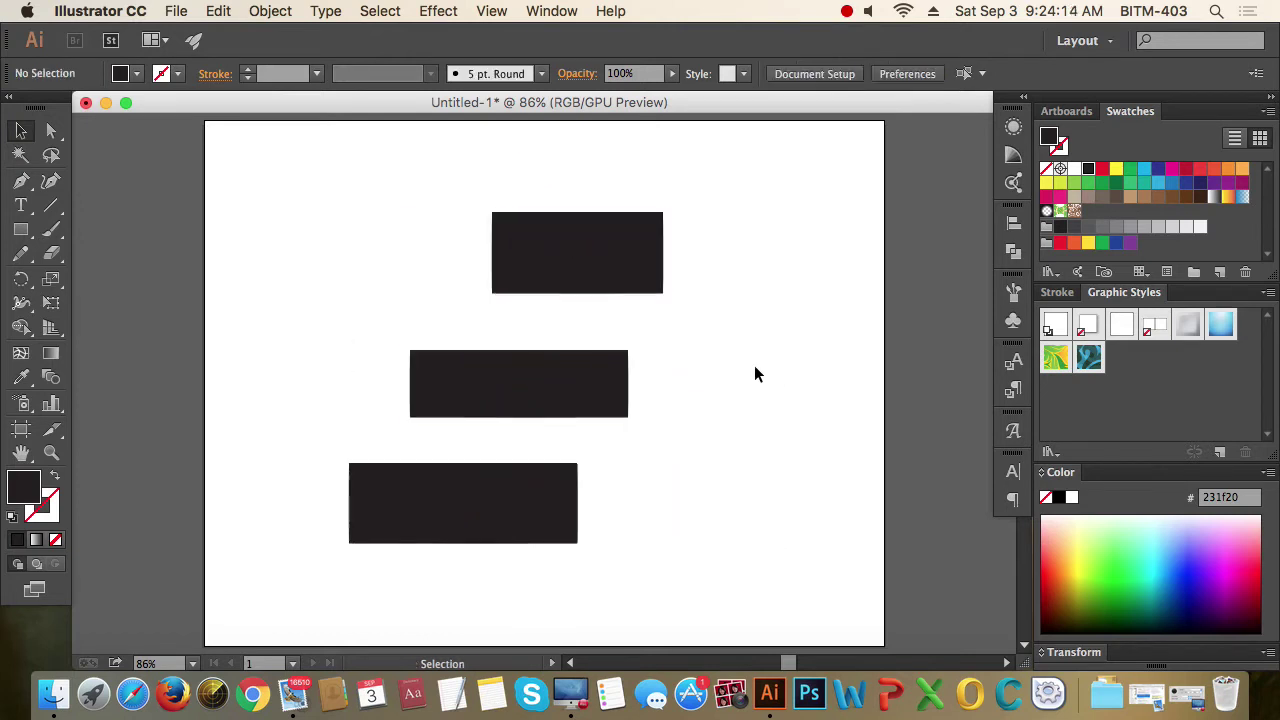
drag(371, 232, 698, 553)
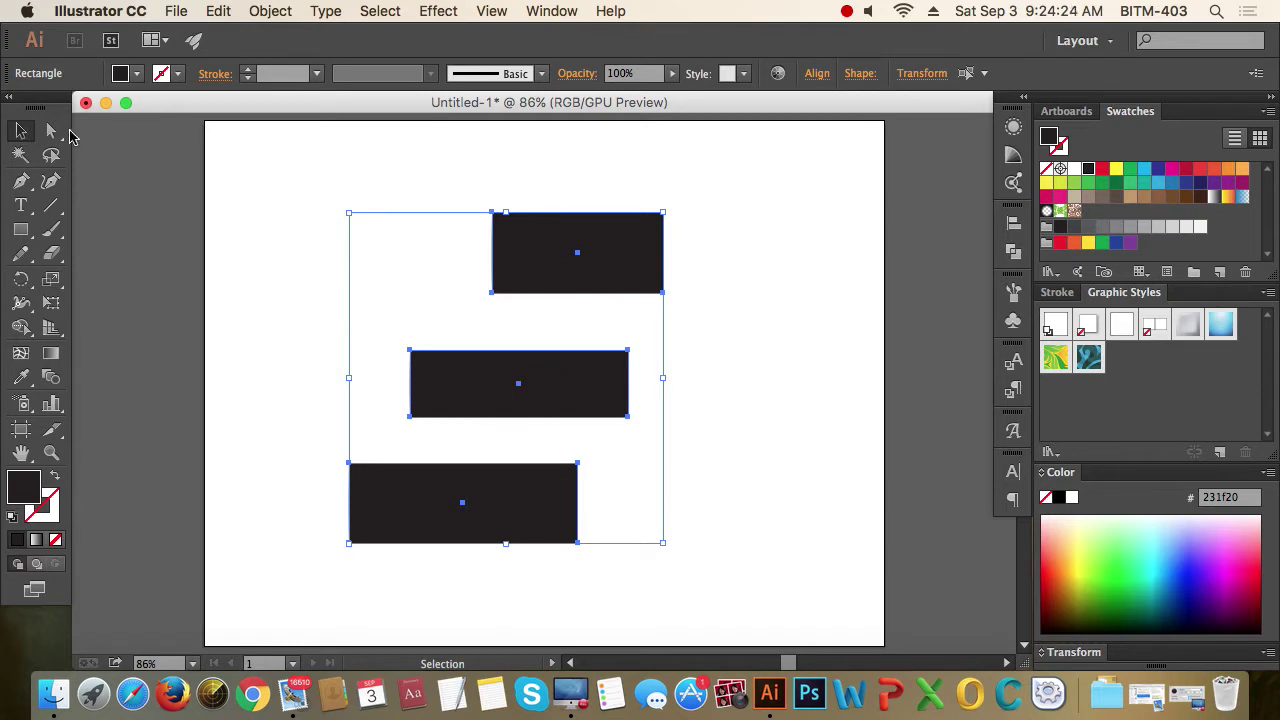
click(18, 234)
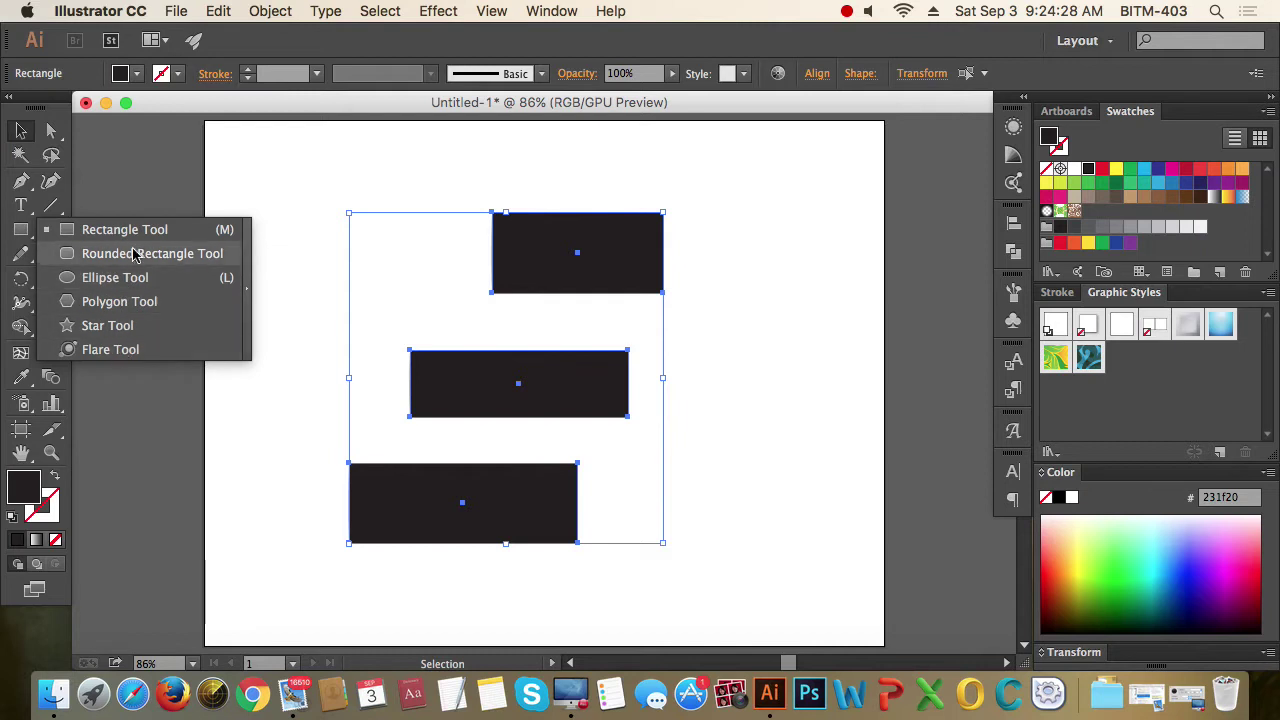
click(27, 232)
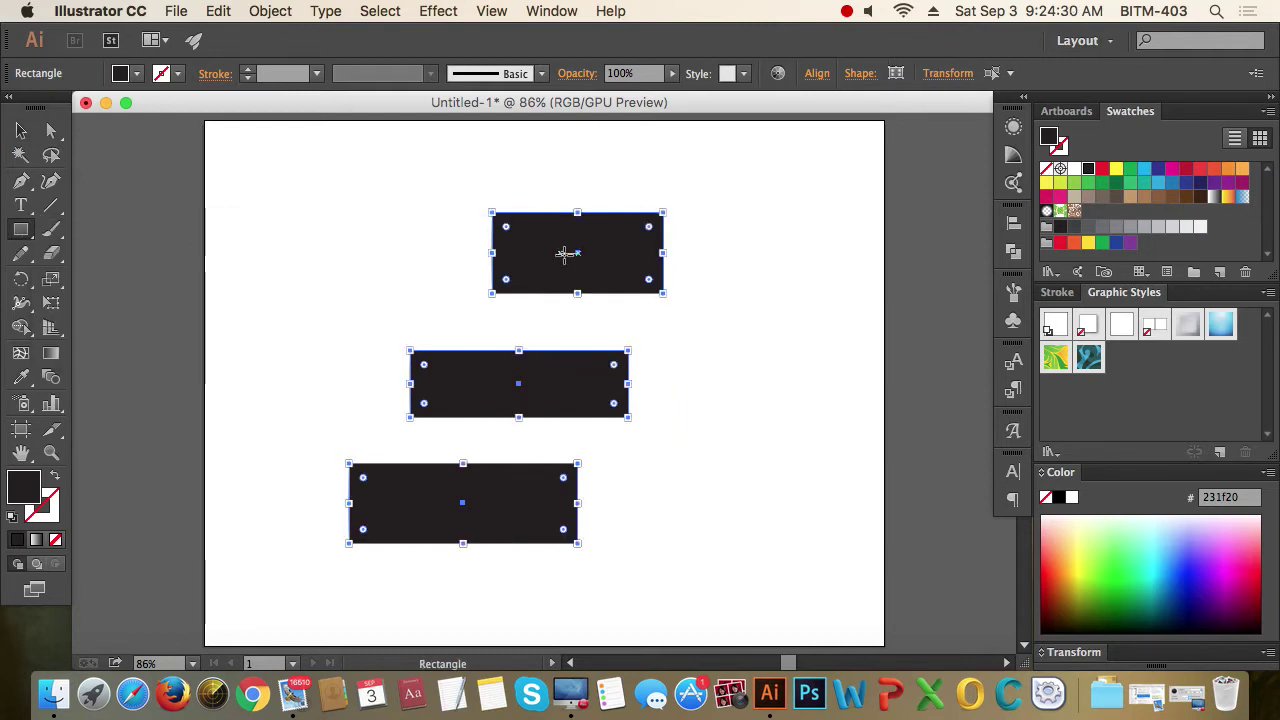
key(v)
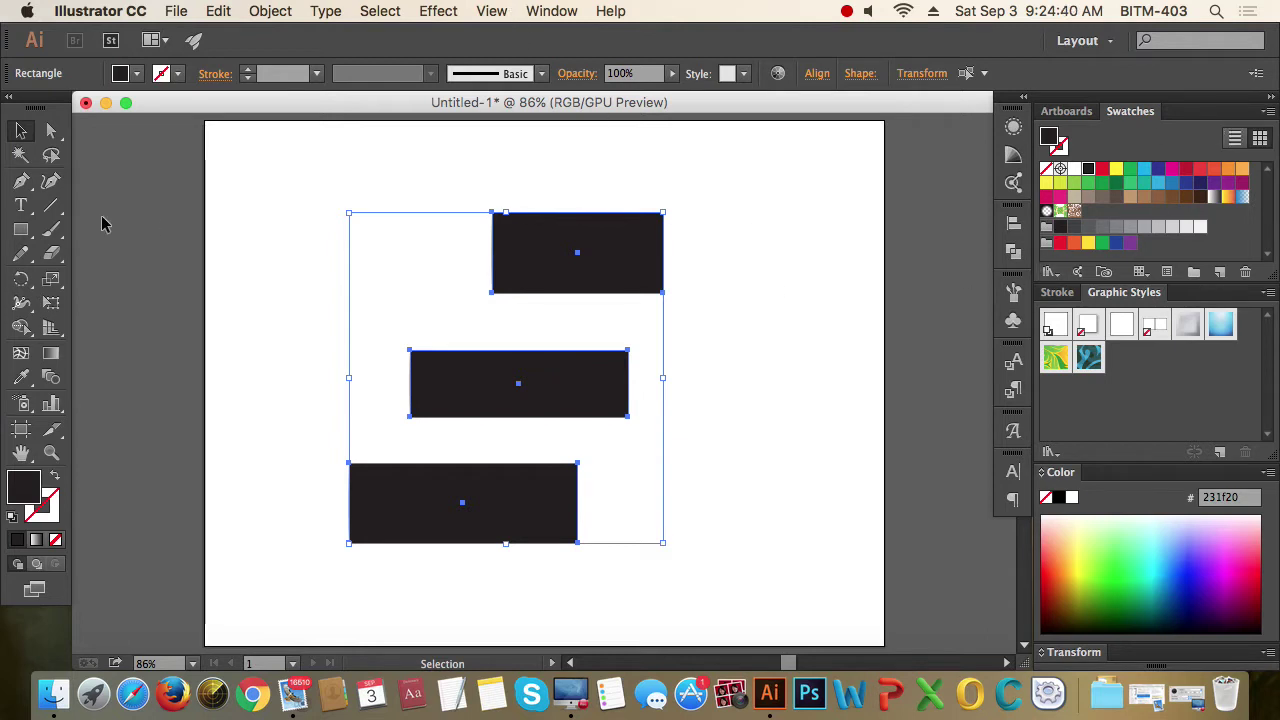
Step: Open the Align panel and show its extra options for distribute spacing and align-to target
click(553, 12)
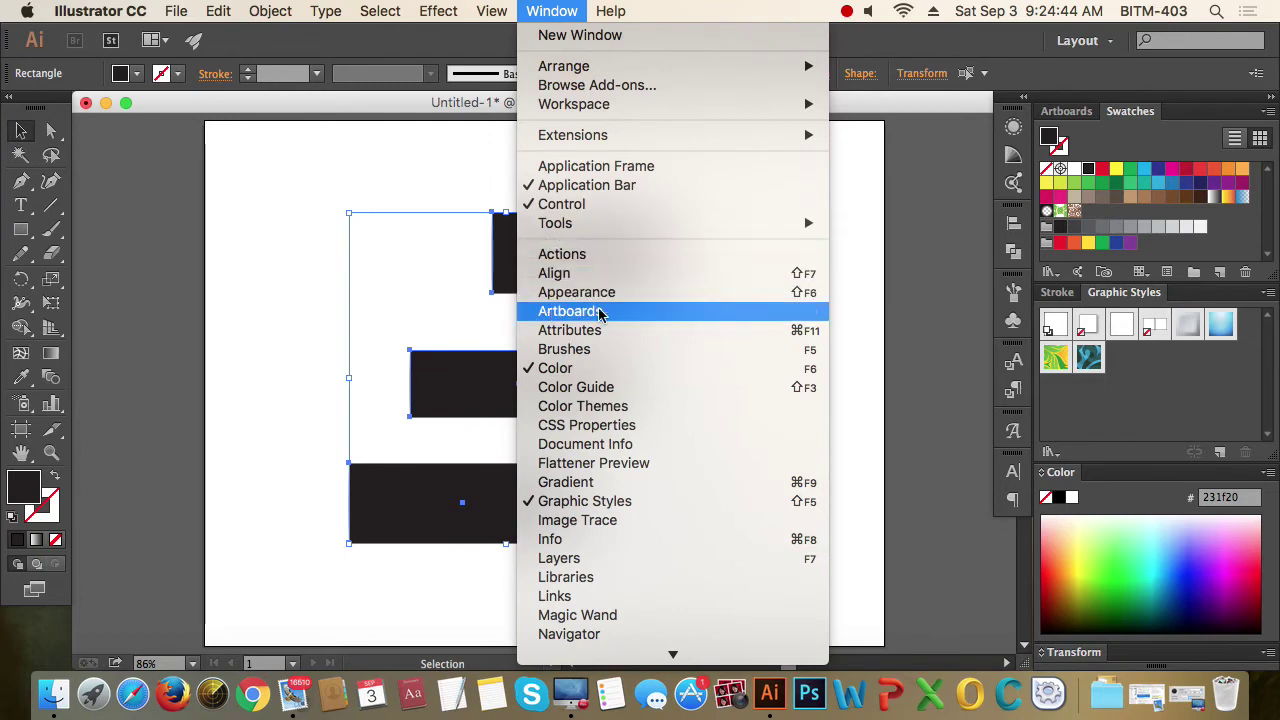
click(557, 278)
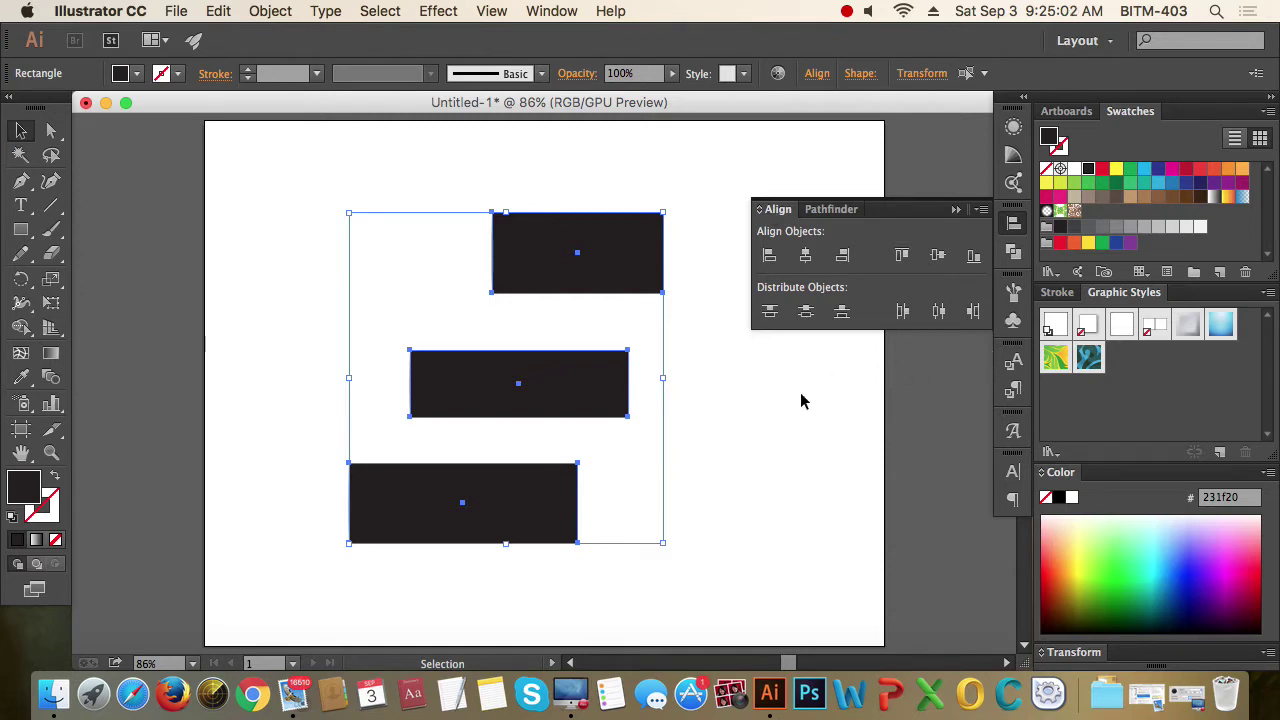
click(982, 212)
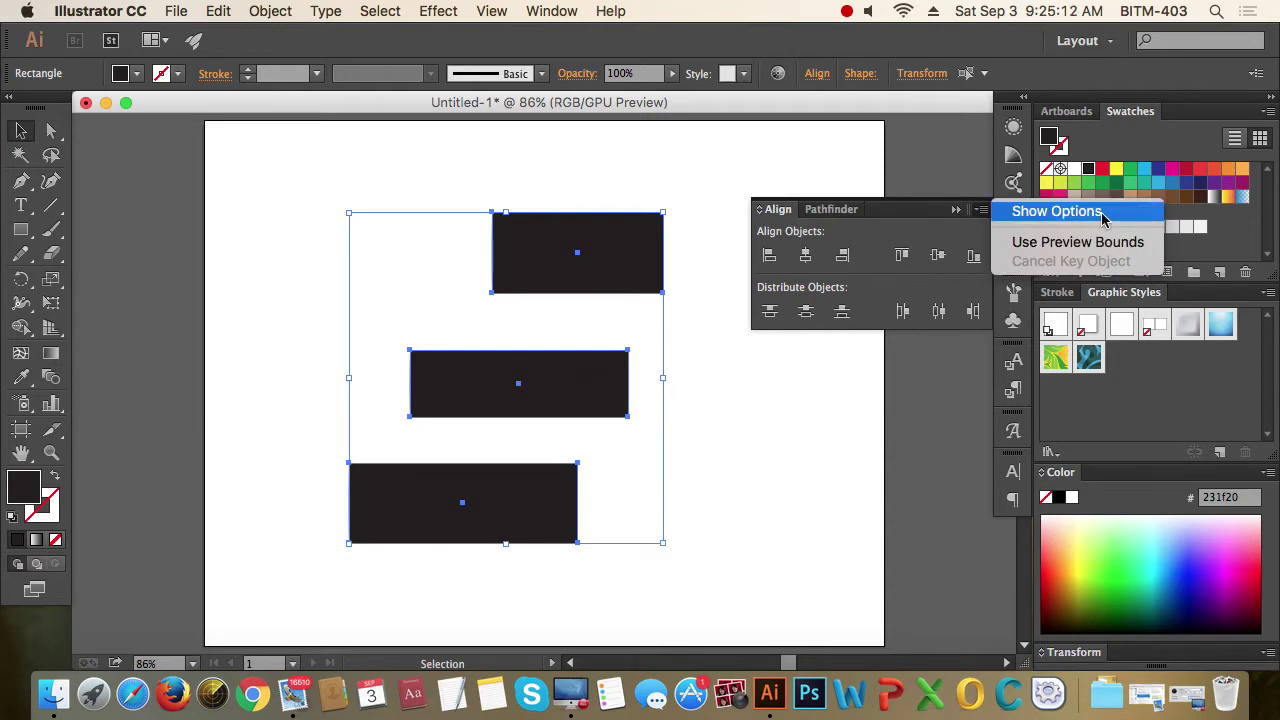
click(1040, 212)
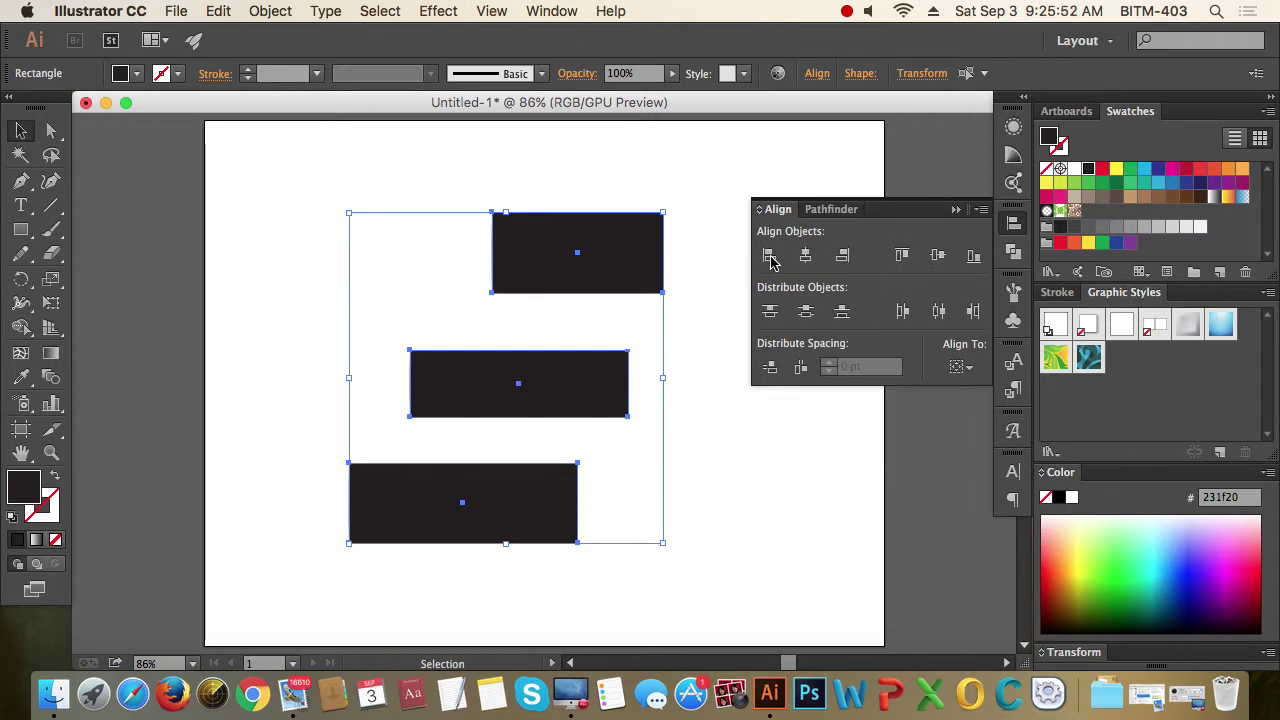
Step: Select all three horizontal rectangles and align them by their left edges
click(708, 277)
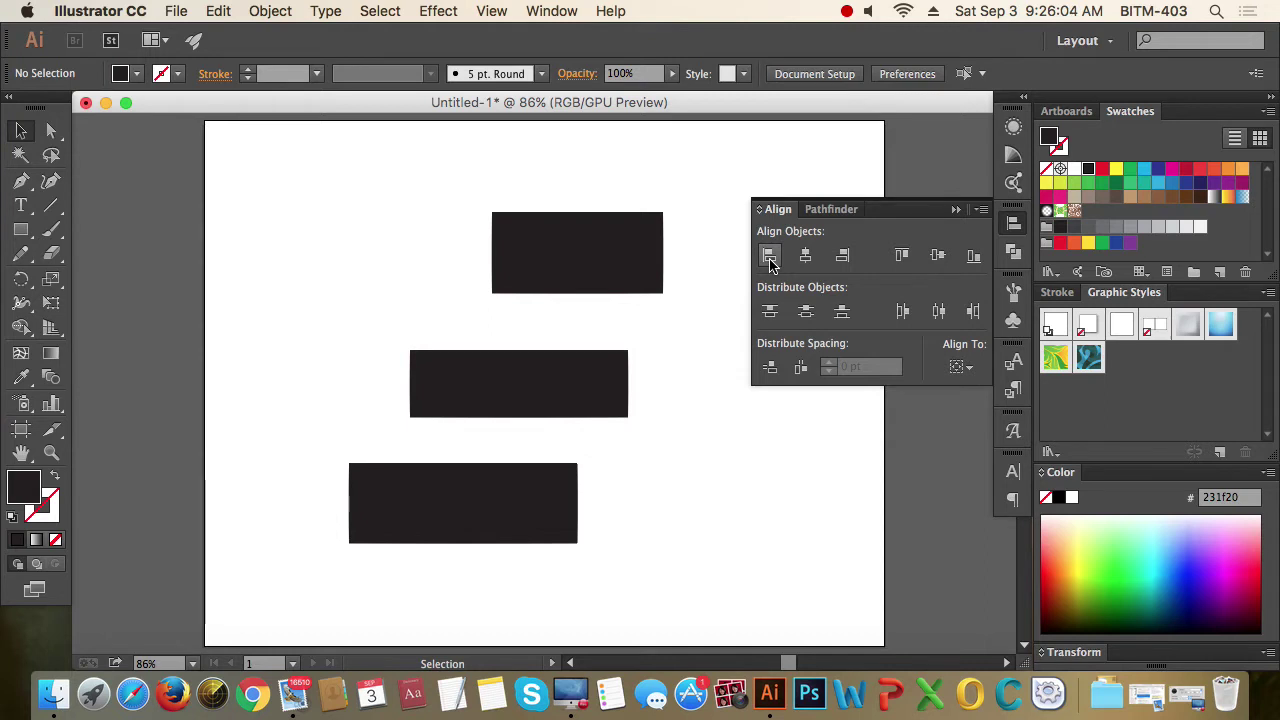
click(877, 254)
drag(347, 211, 605, 545)
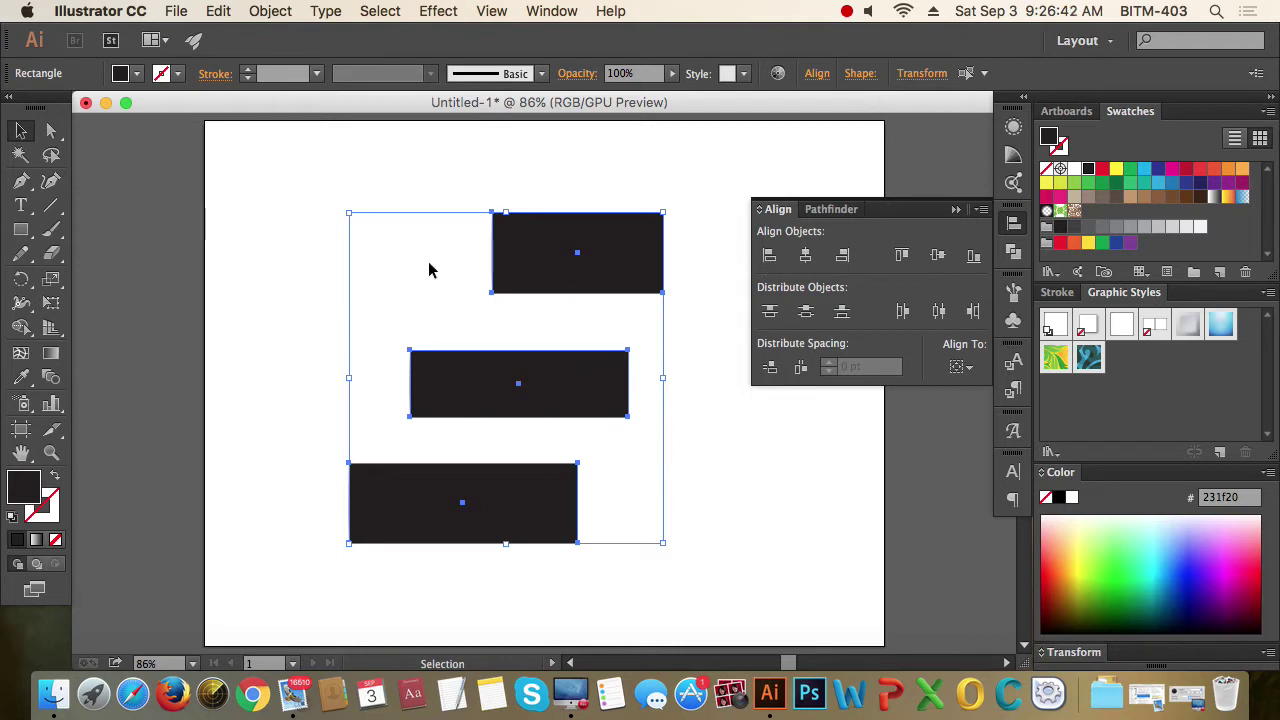
click(768, 257)
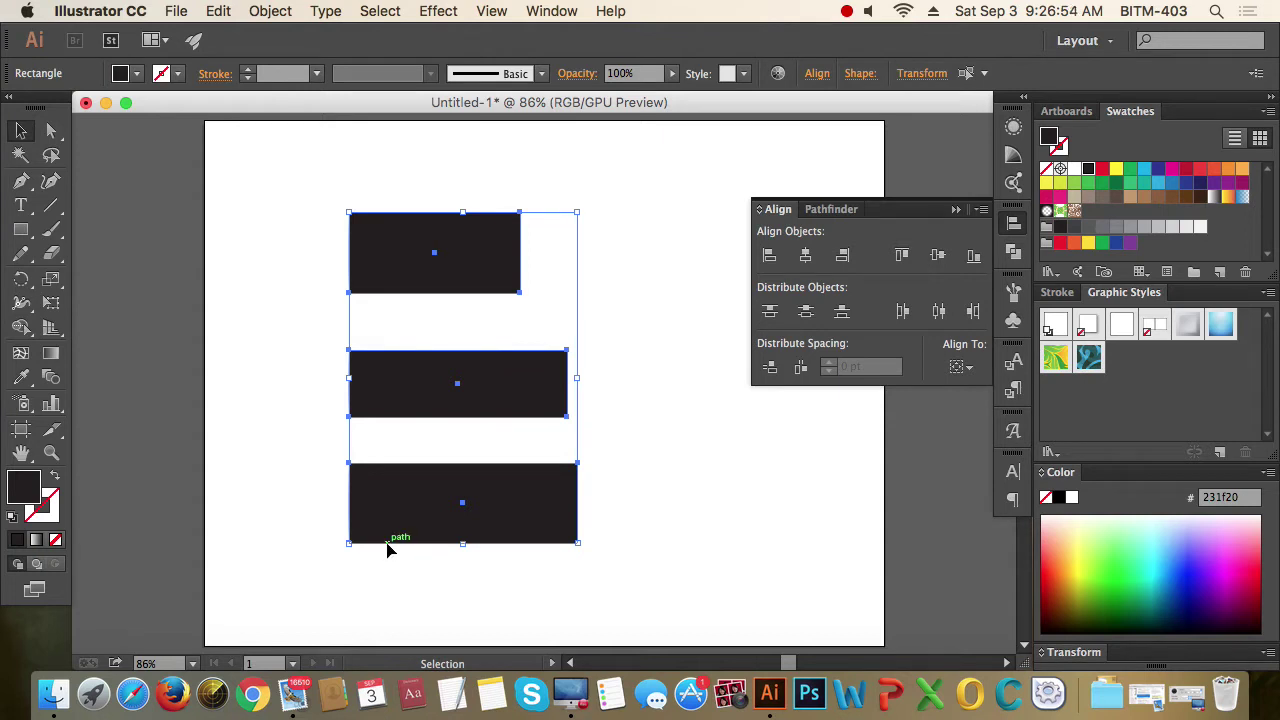
Step: Align the three stacked rectangles by their right edges, and finally by their horizontal centres
click(843, 257)
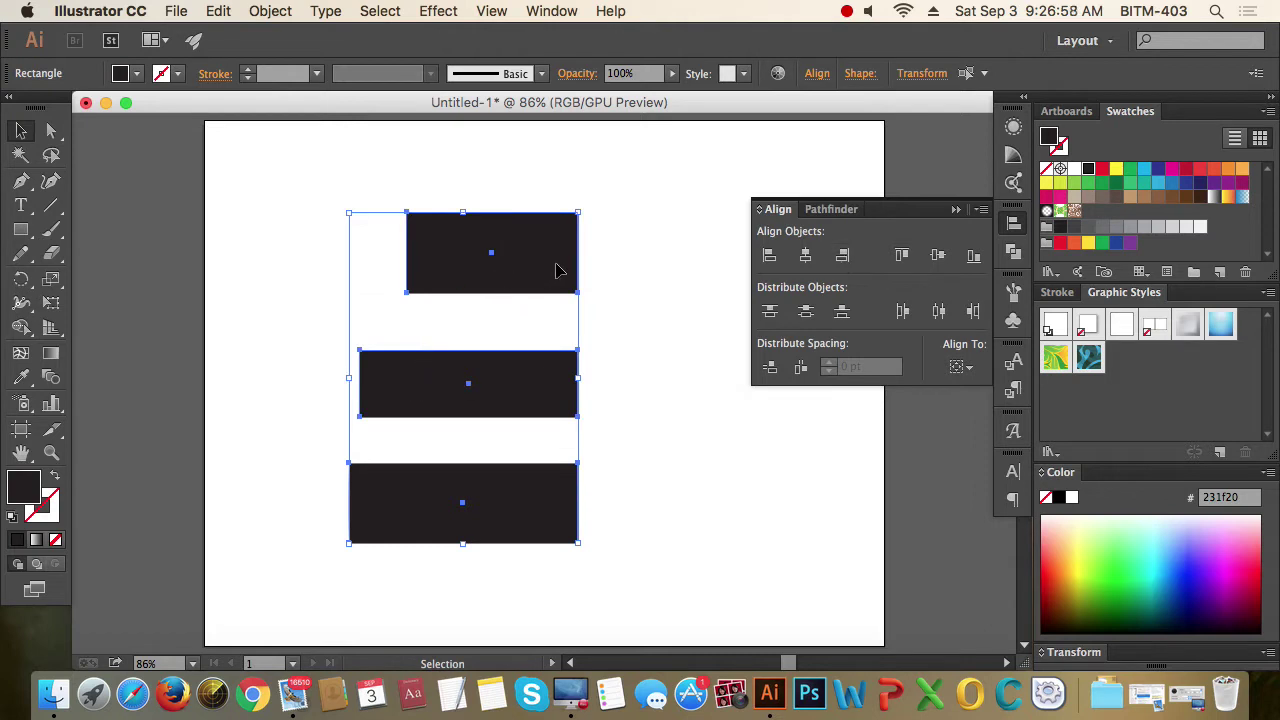
click(805, 256)
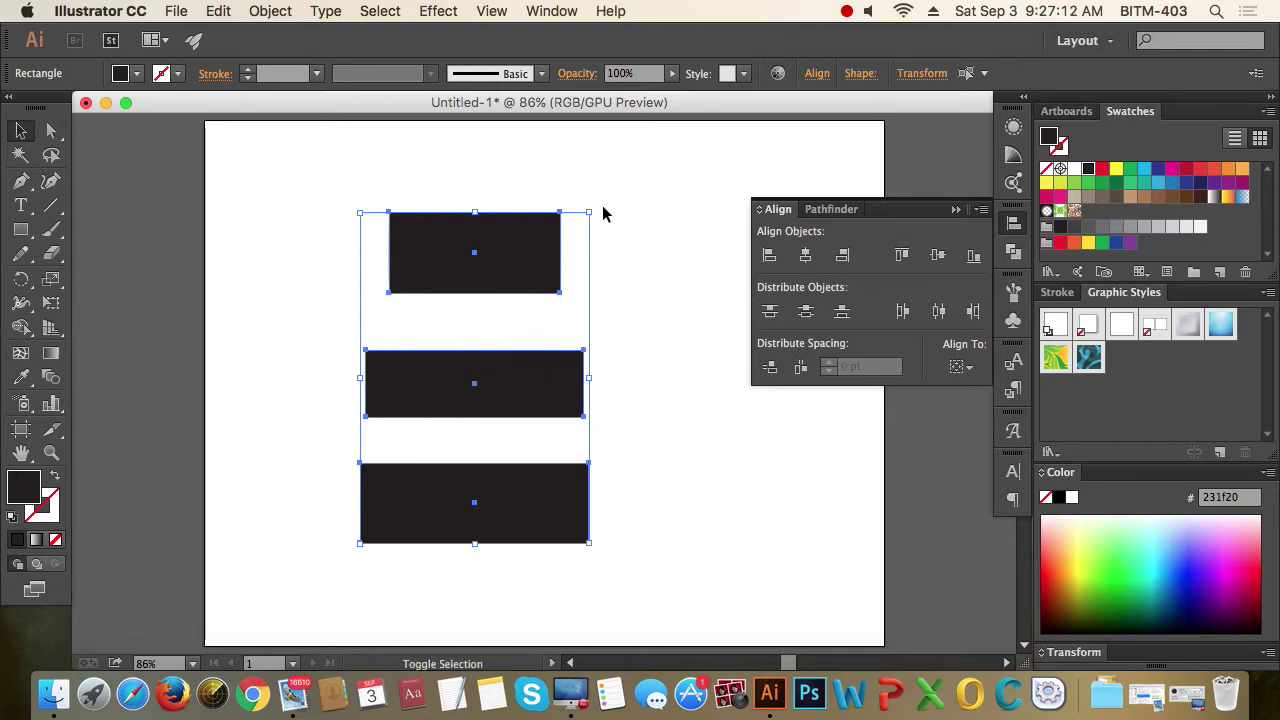
Step: Rotate the three rectangles together 90 degrees so they stand upright, and align their top edges
drag(596, 207, 685, 512)
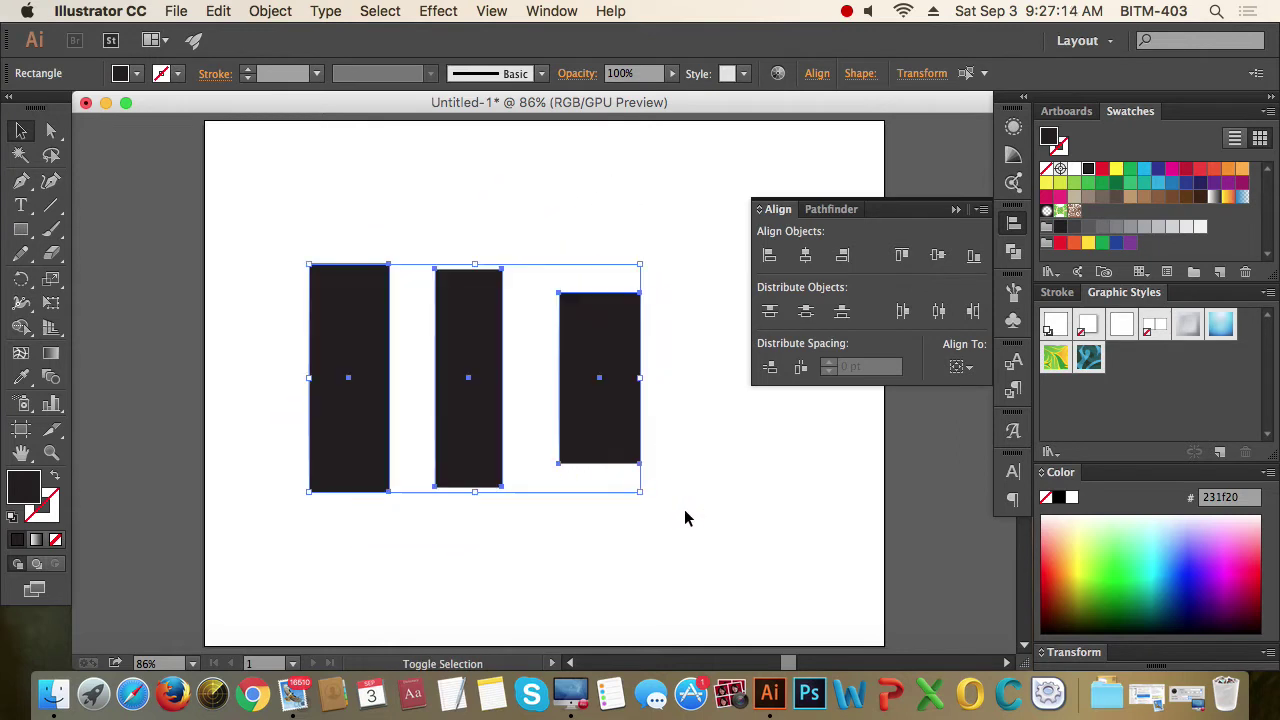
click(712, 425)
drag(258, 264, 622, 400)
click(902, 257)
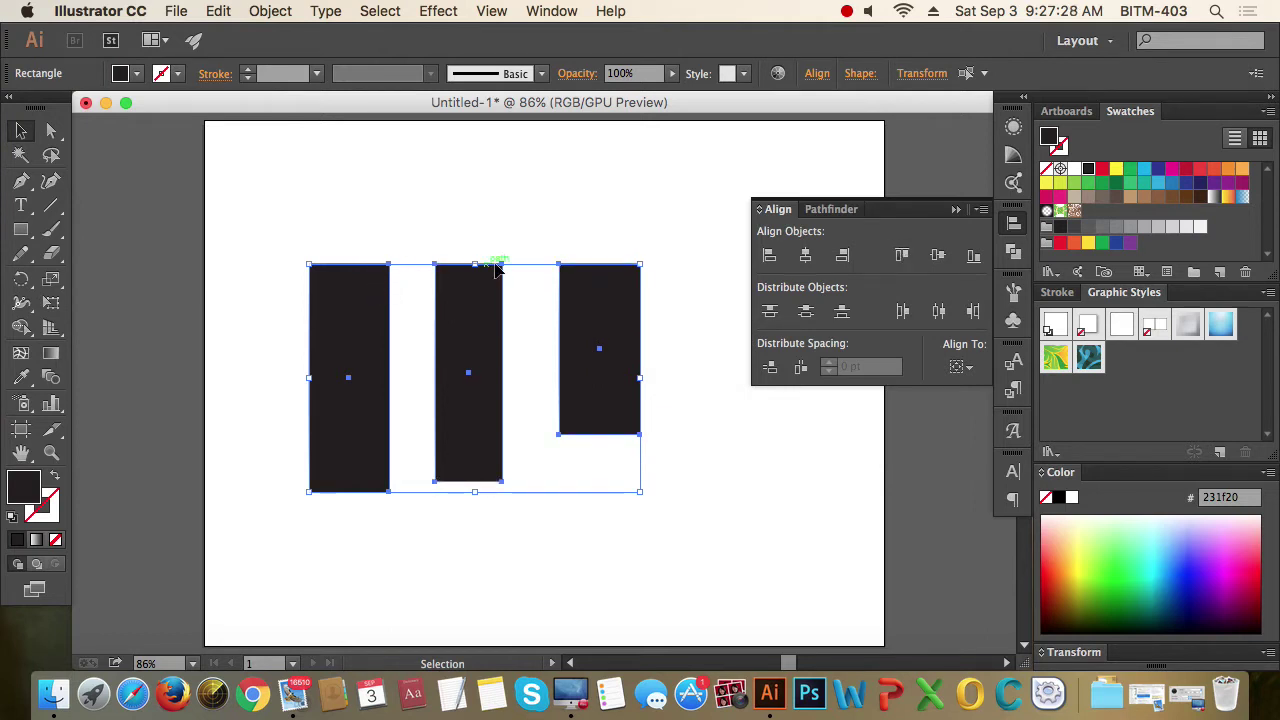
Step: Align the three upright rectangles by their bottom edges, and finally by their vertical centres
click(973, 257)
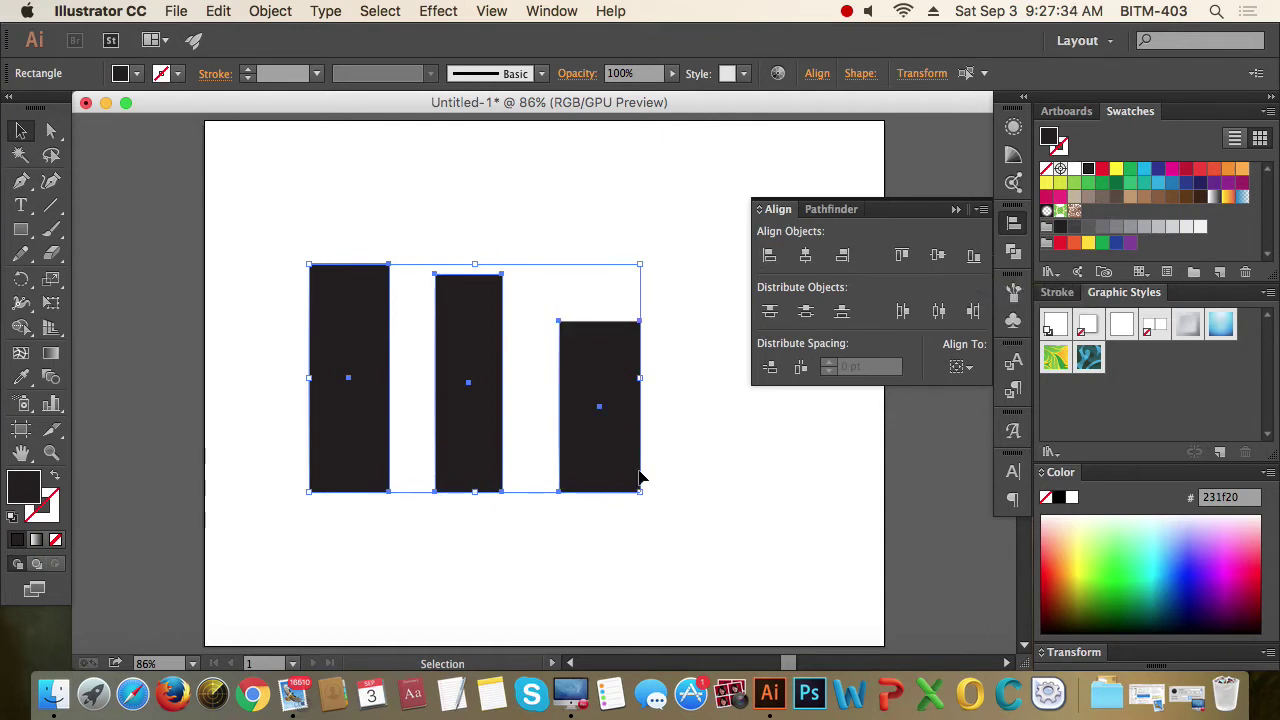
click(938, 258)
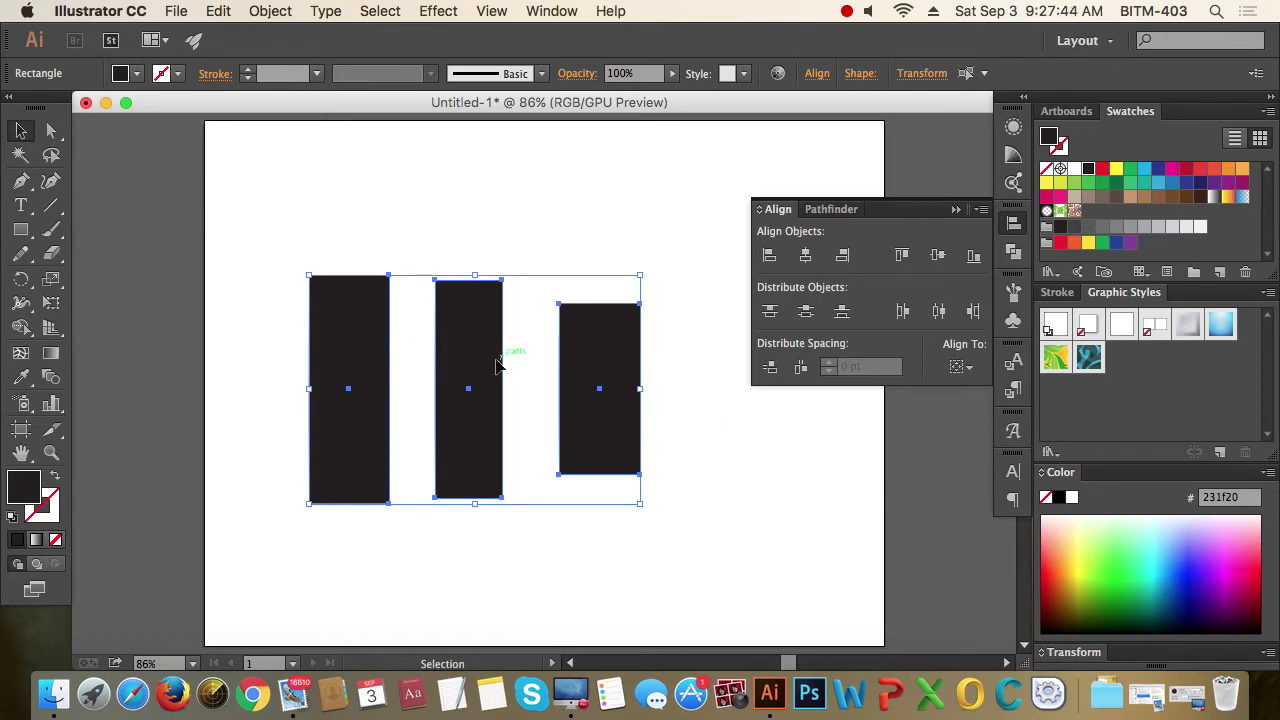
Step: Move the three centred rectangles up and slightly to the right on the artboard
drag(506, 357, 534, 307)
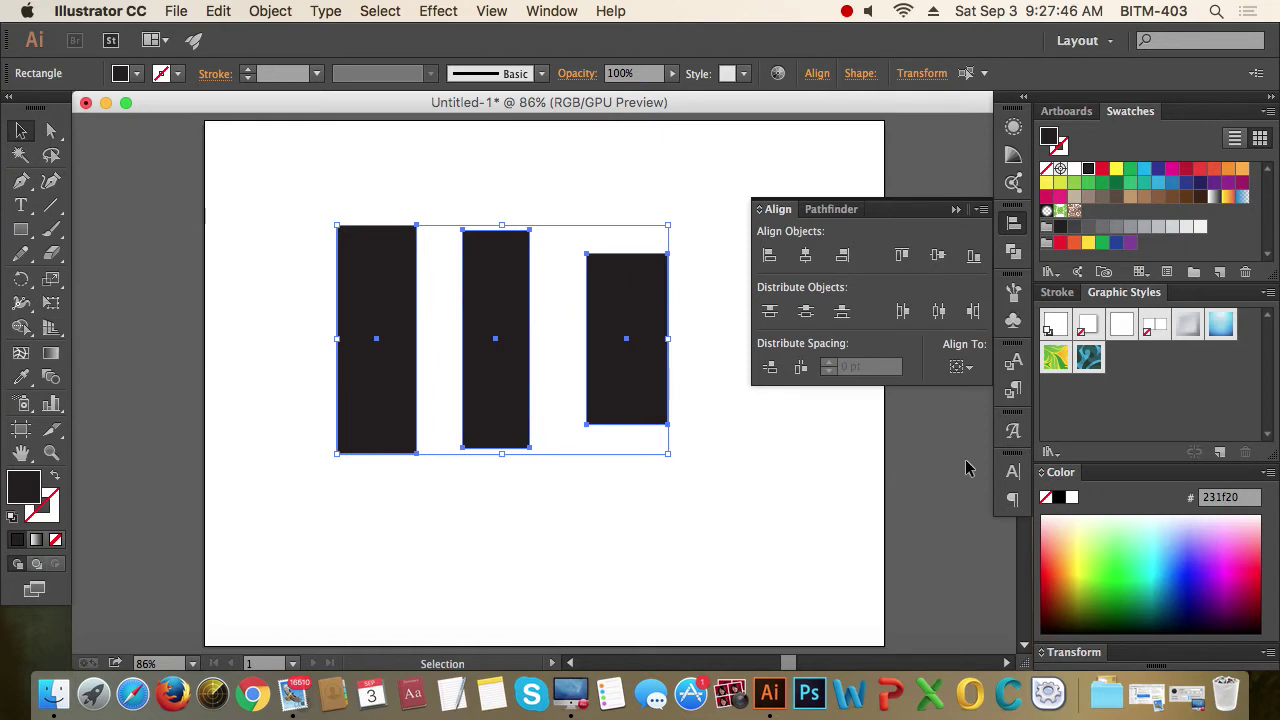
click(971, 370)
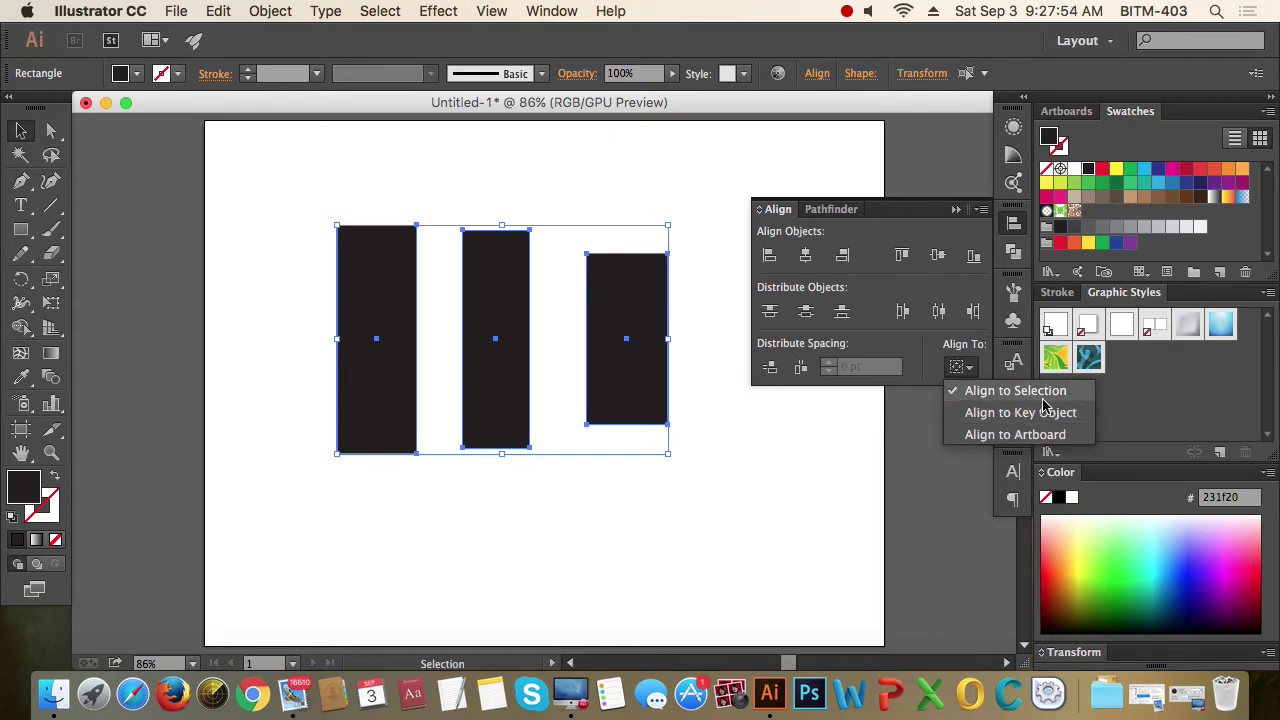
click(829, 487)
click(829, 487)
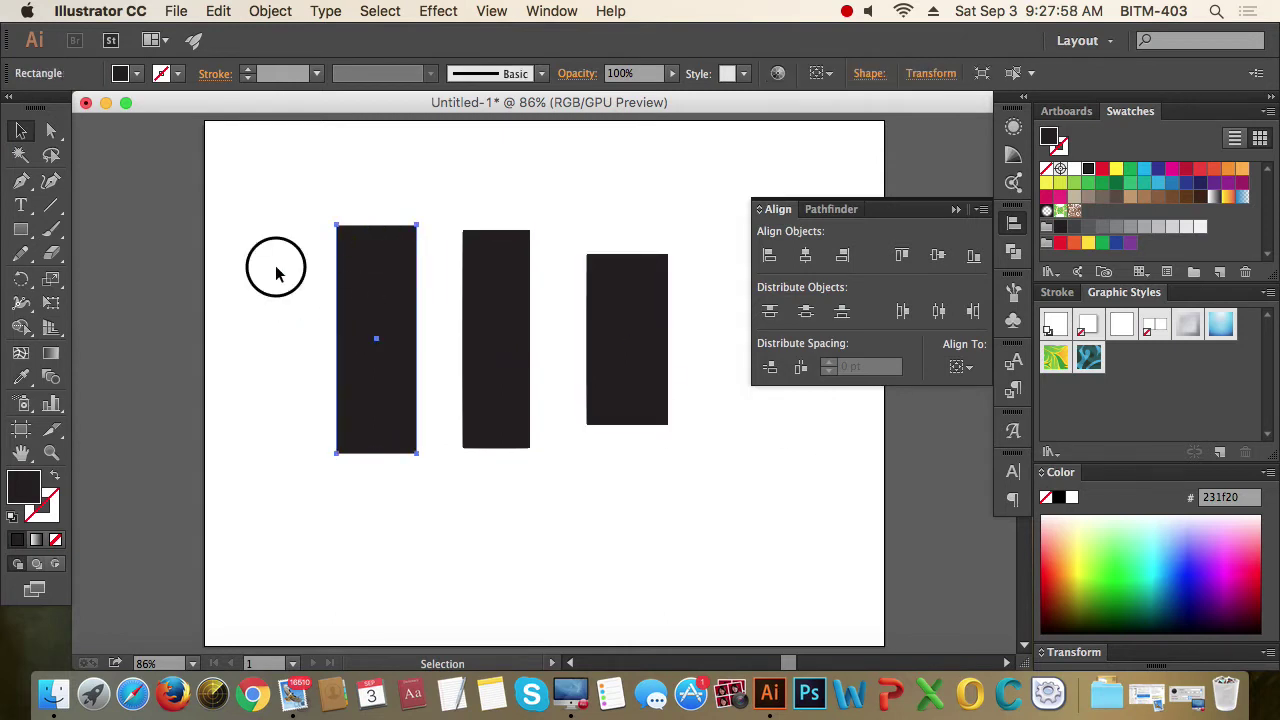
Step: Select all three rectangles, set the alignment reference to Align to Artboard, and align them to the artboard's top edge
drag(274, 268, 660, 428)
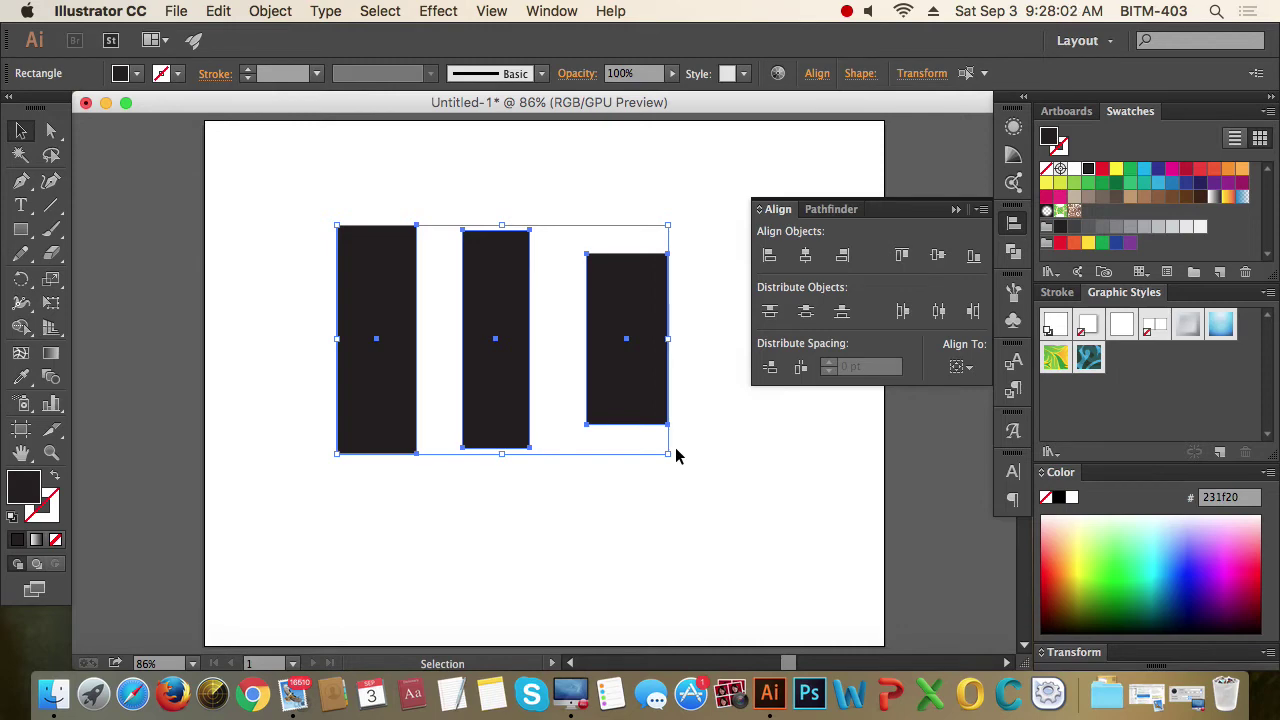
scroll(630, 449, down, 1)
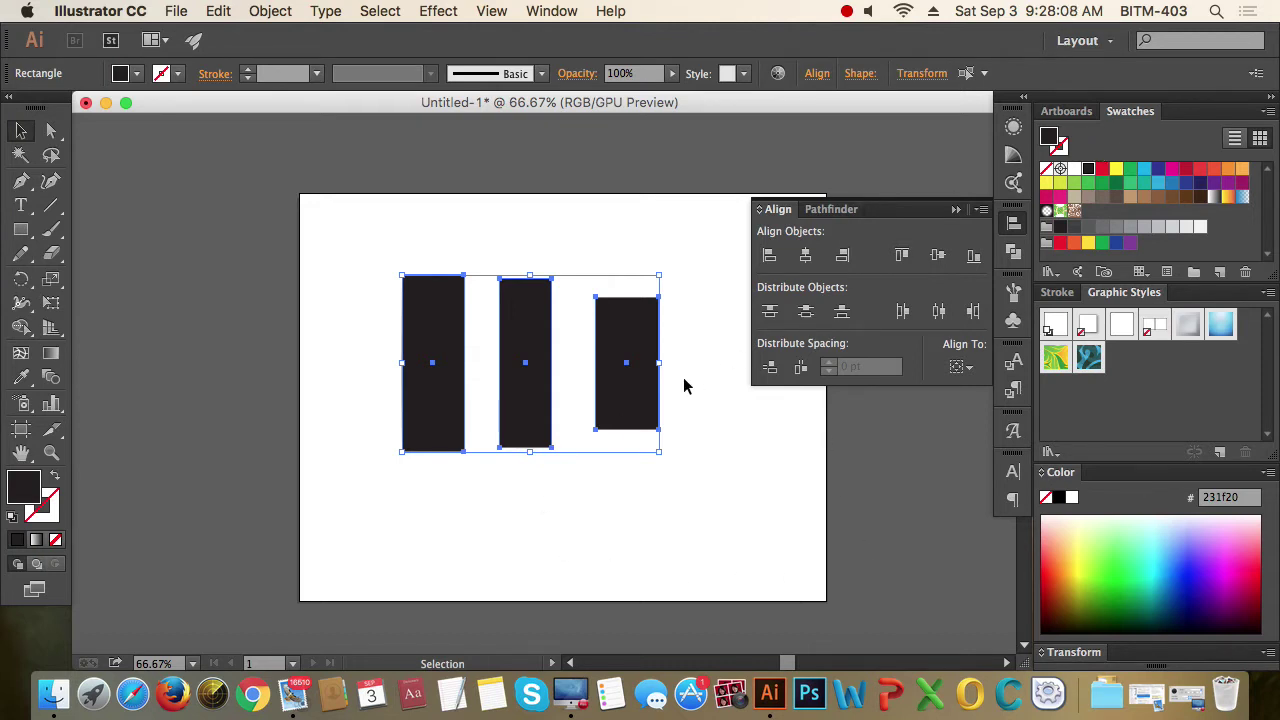
scroll(683, 382, up, 1)
scroll(684, 386, down, 1)
click(962, 367)
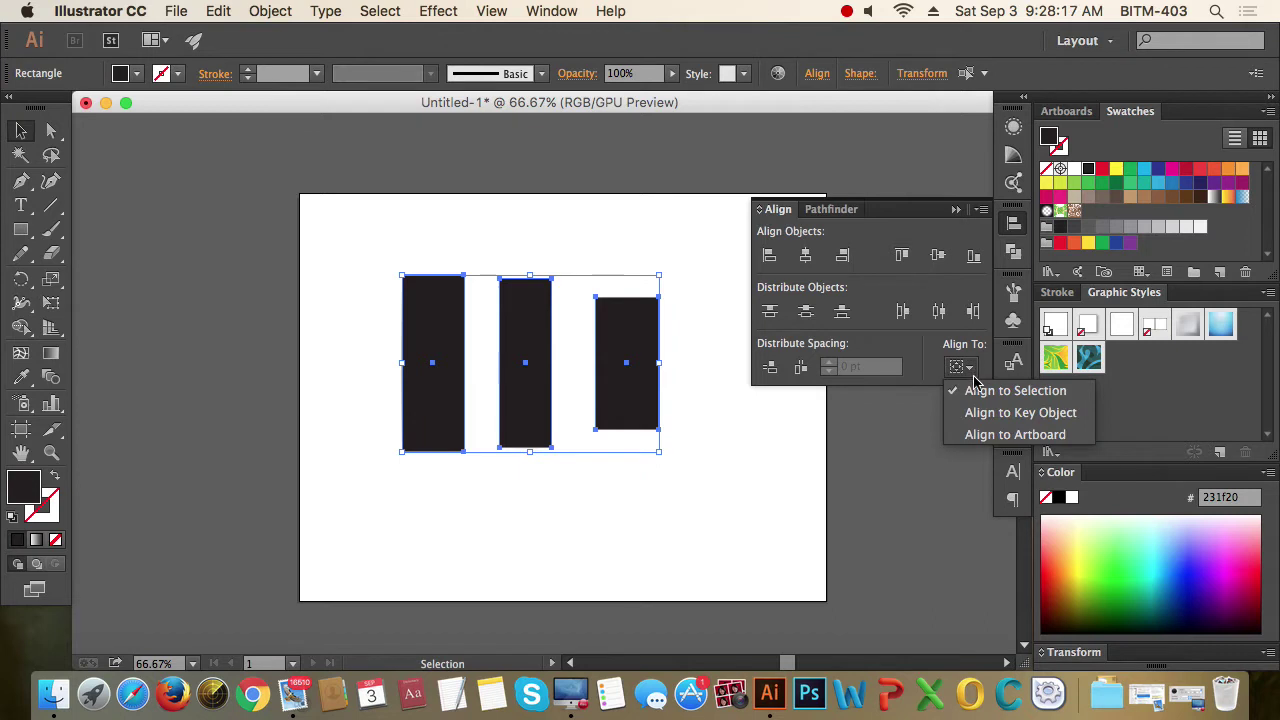
click(1025, 436)
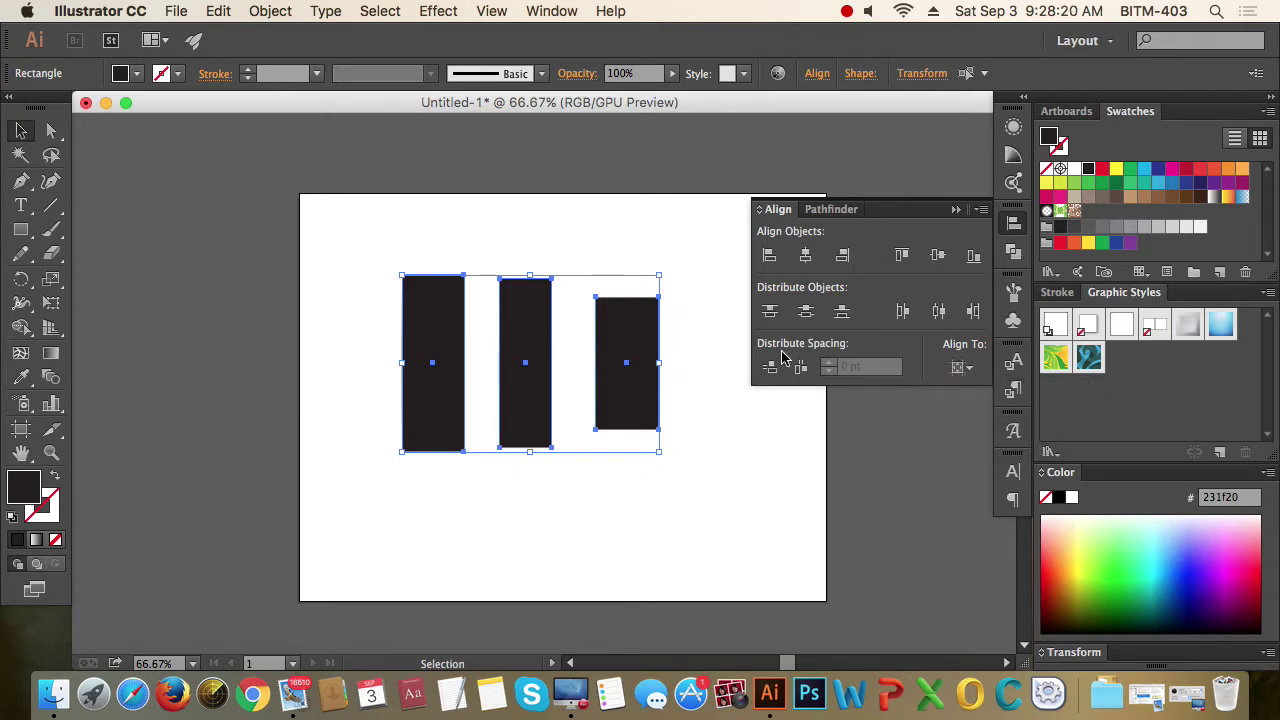
click(903, 256)
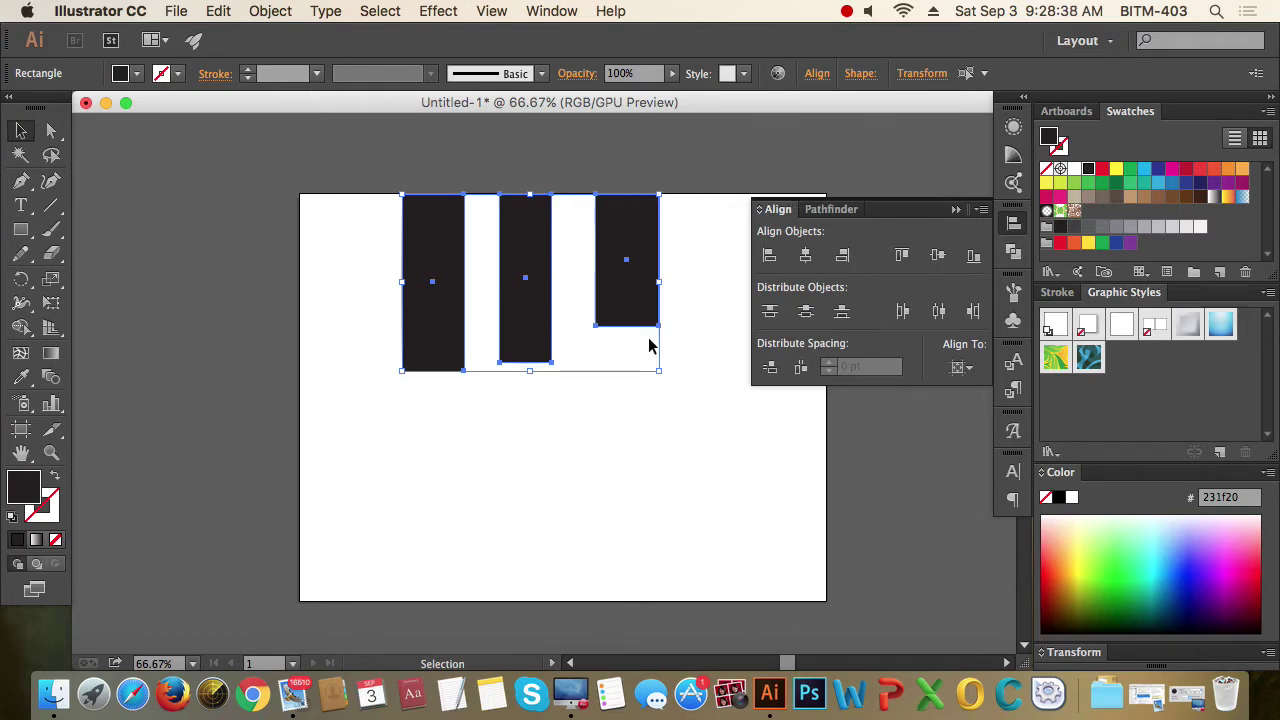
Step: Align the three rectangles to the artboard's bottom edge and switch the alignment reference back to Align to Selection
click(973, 257)
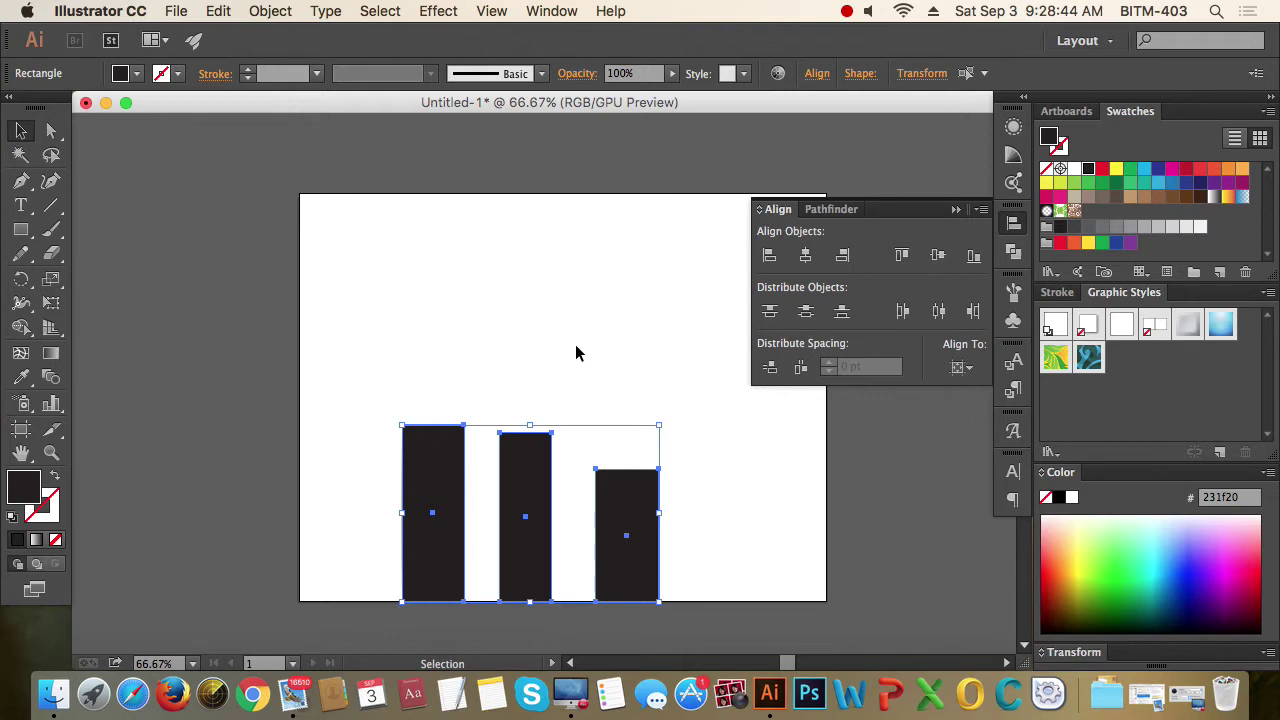
click(962, 367)
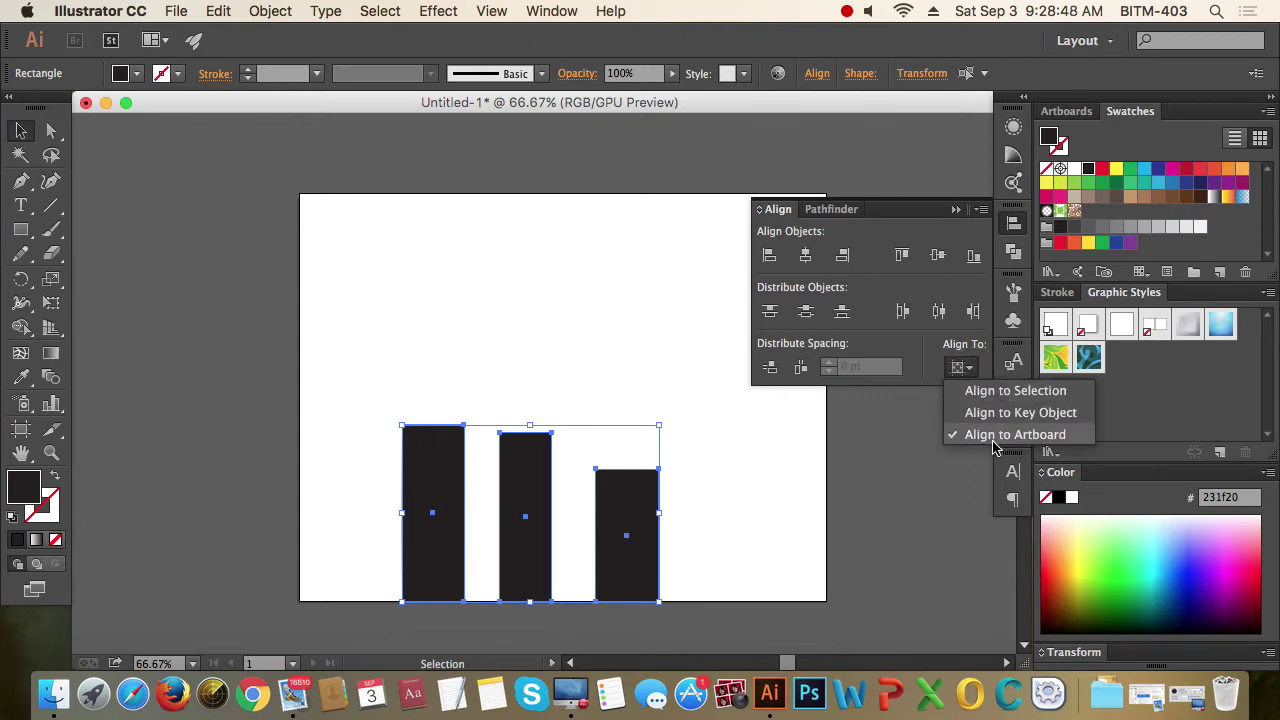
click(982, 390)
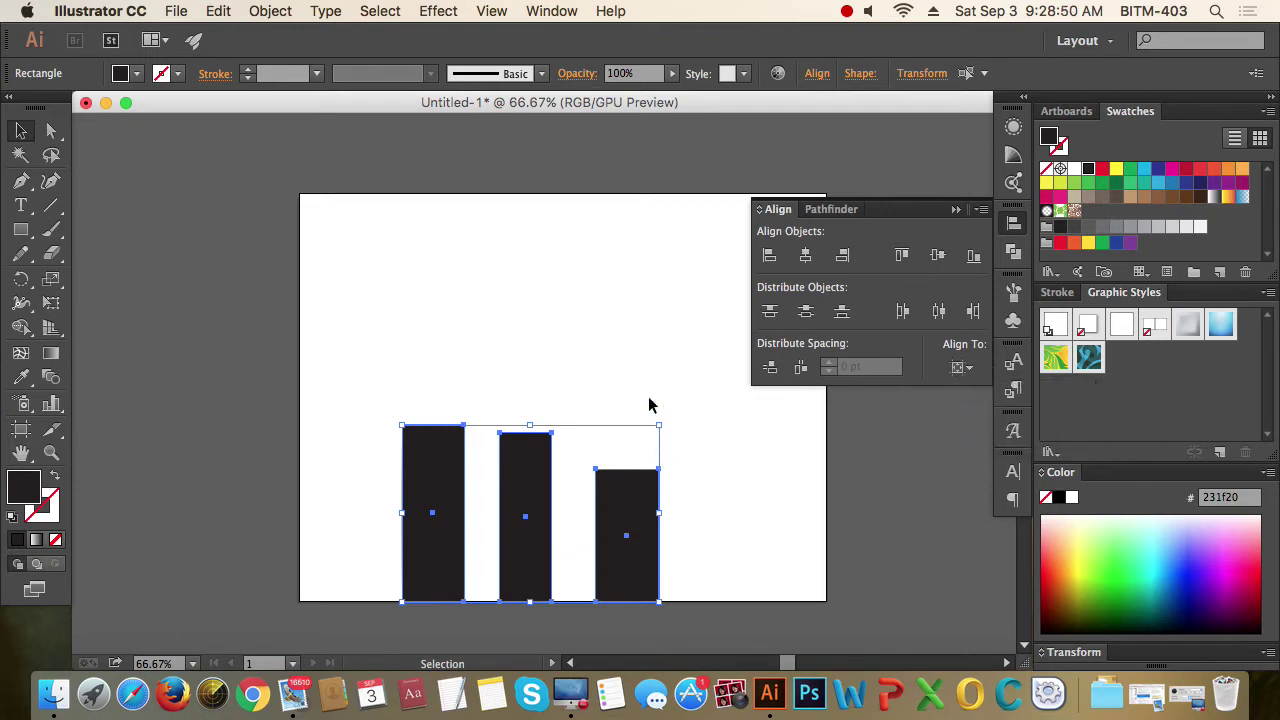
click(416, 420)
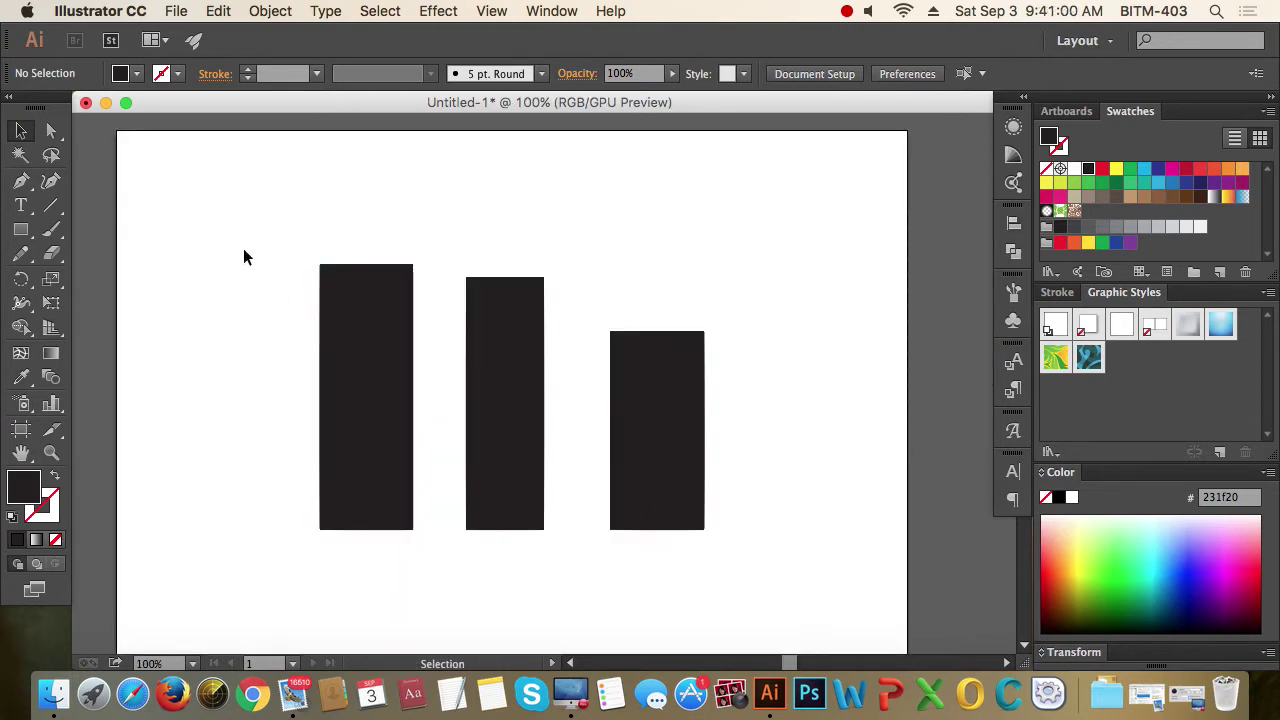
Step: Open the Align panel and move the two outer rectangles to uneven positions on either side of the middle one
drag(243, 248, 740, 425)
click(1013, 223)
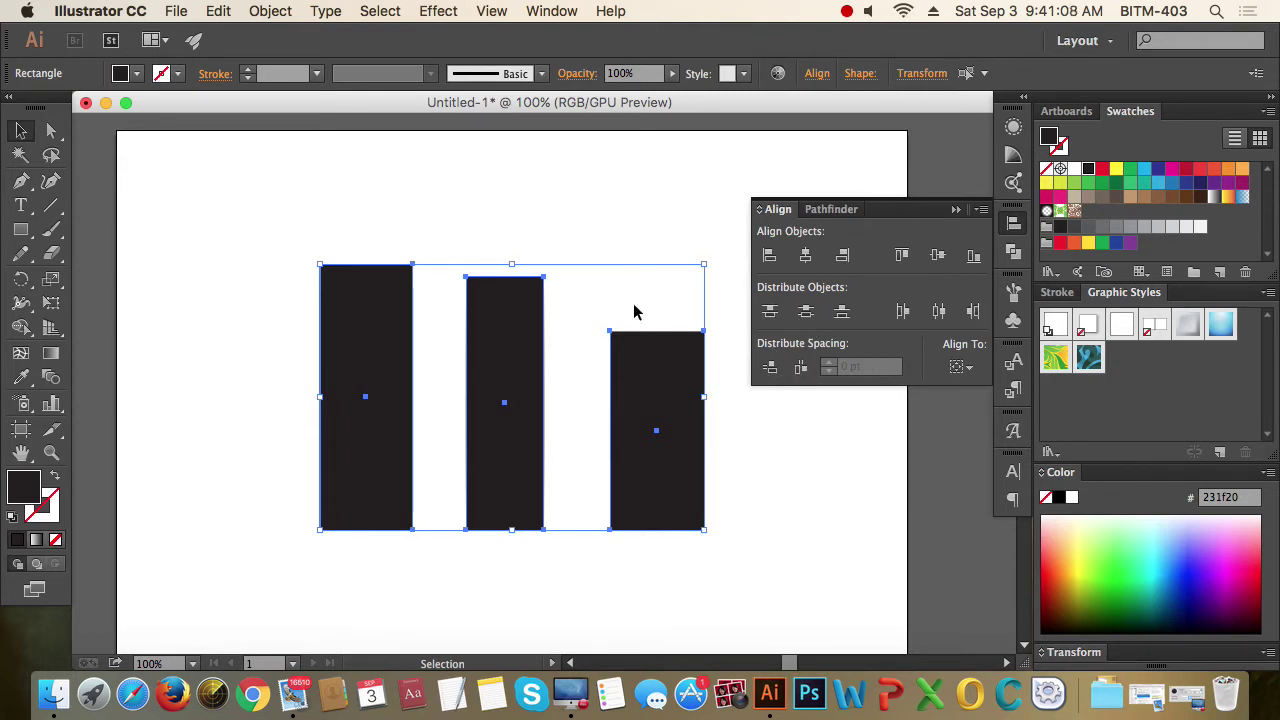
click(589, 212)
drag(363, 351, 309, 335)
click(377, 257)
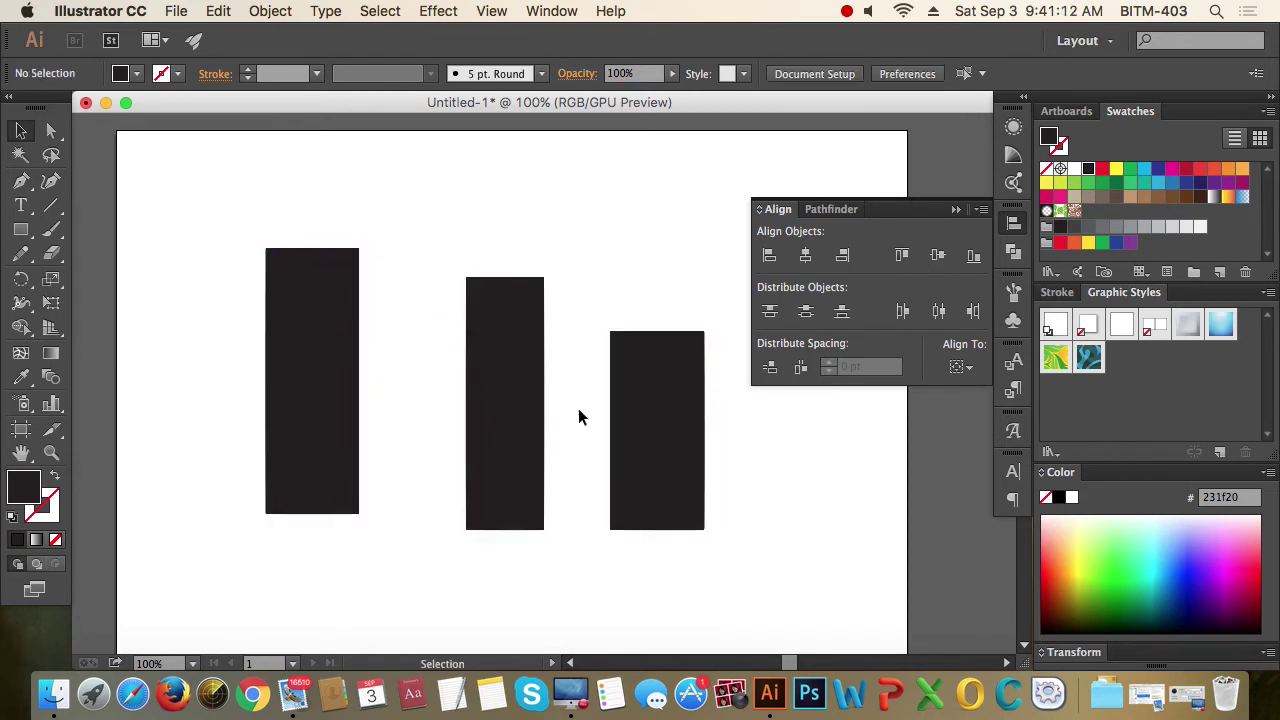
drag(632, 443, 653, 449)
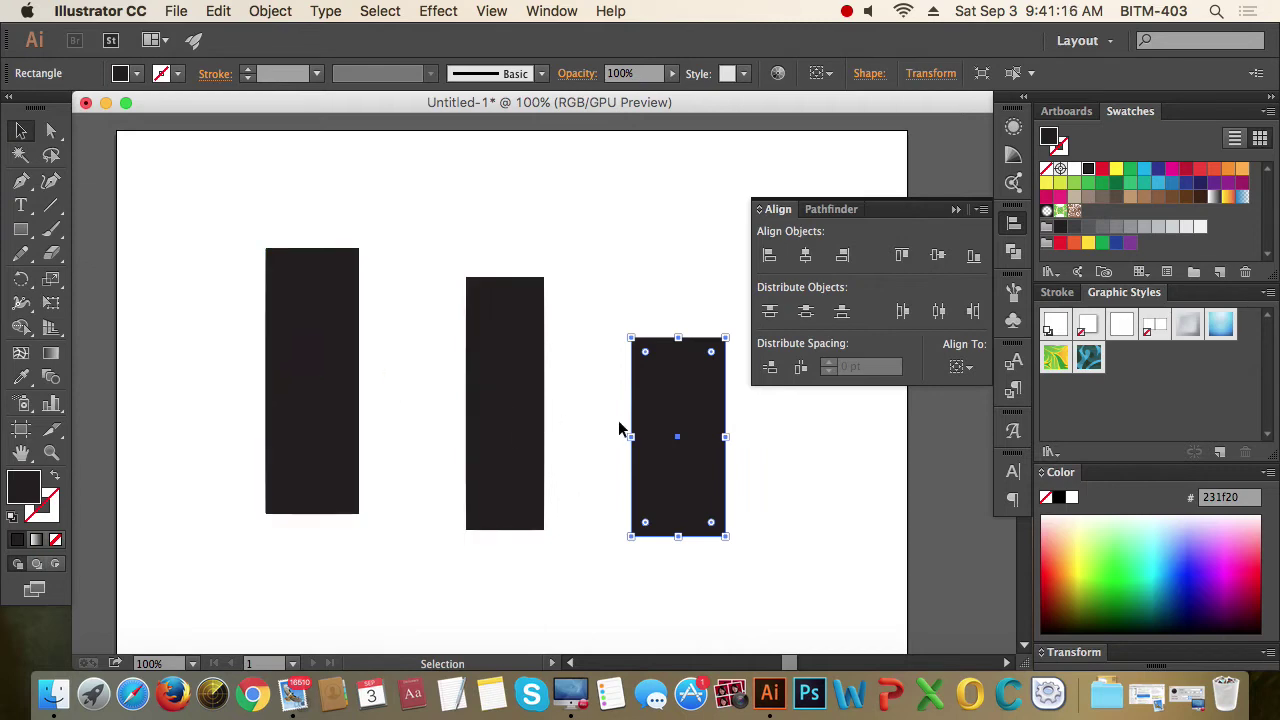
drag(334, 404, 231, 354)
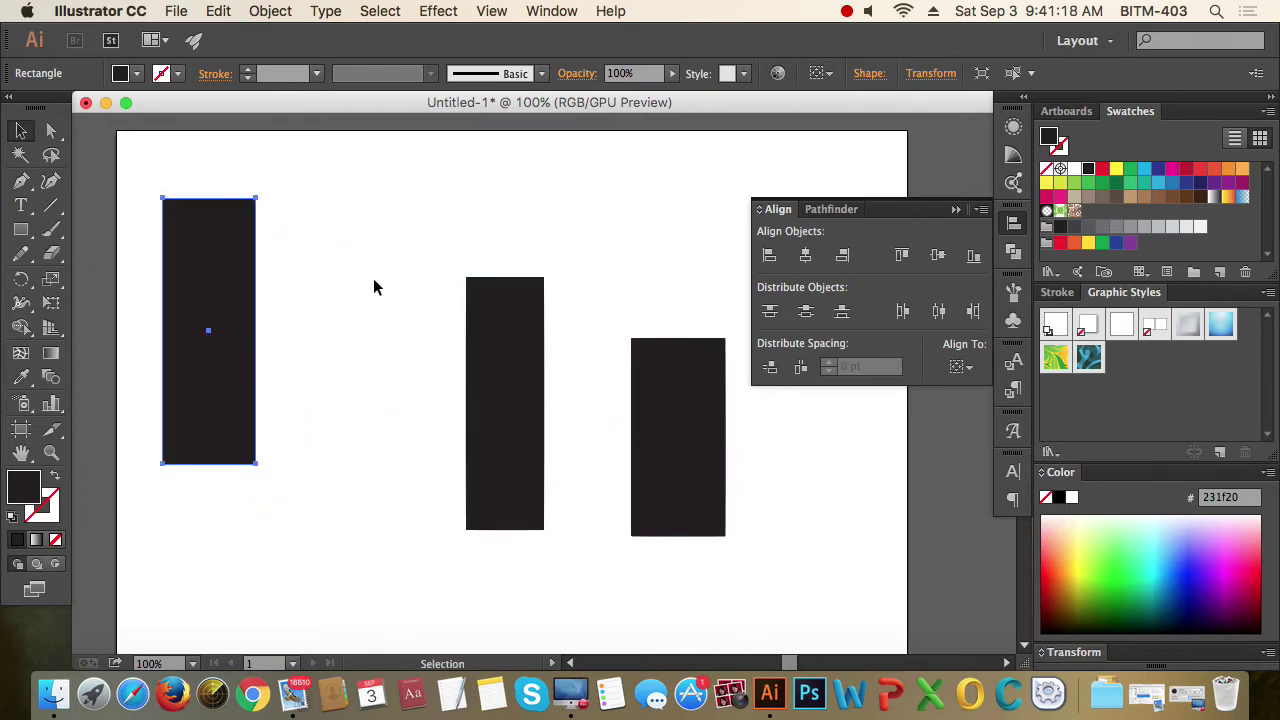
click(371, 286)
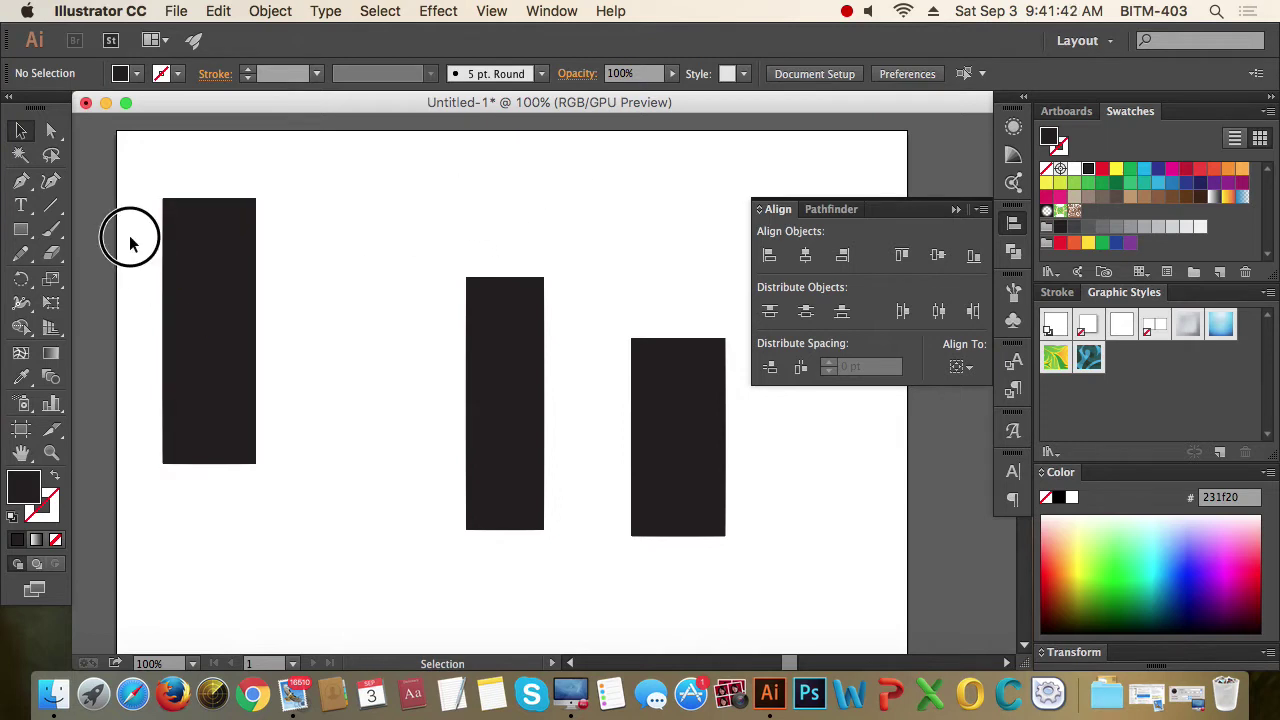
Step: Select all three rectangles, shift them slightly left, and distribute the horizontal spacing between them evenly
drag(129, 235, 741, 537)
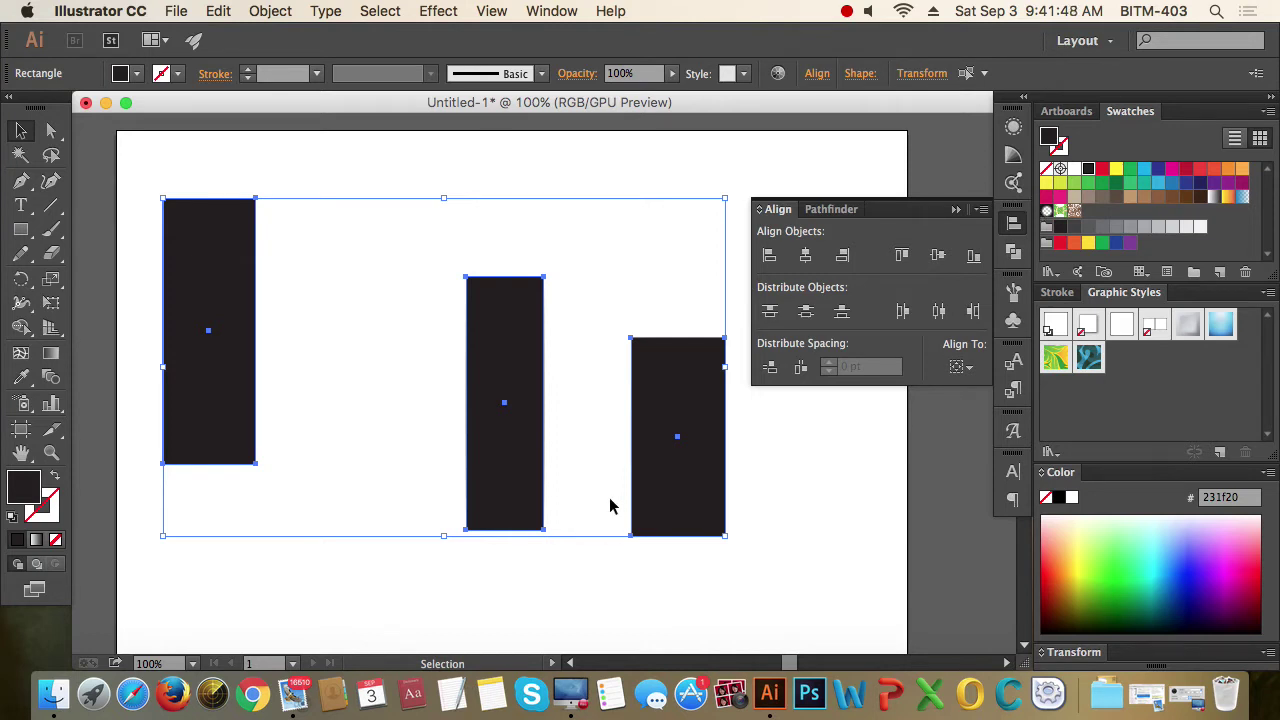
drag(516, 349, 503, 350)
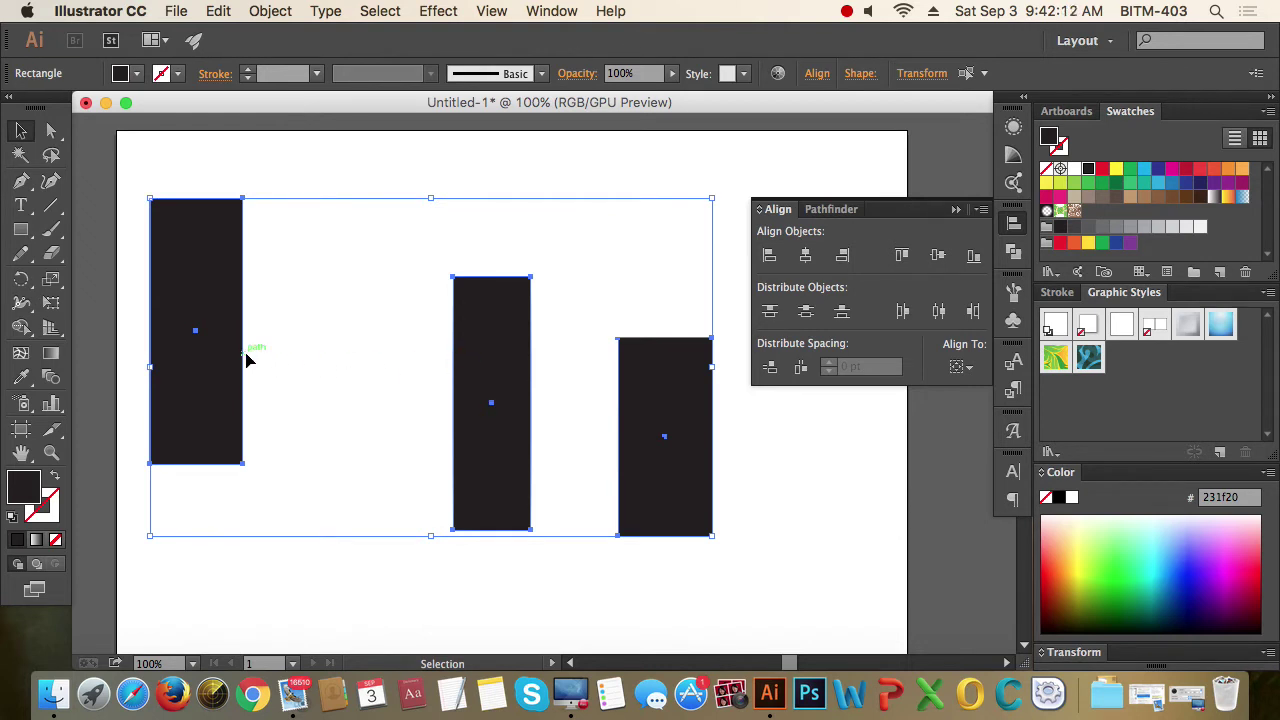
click(801, 369)
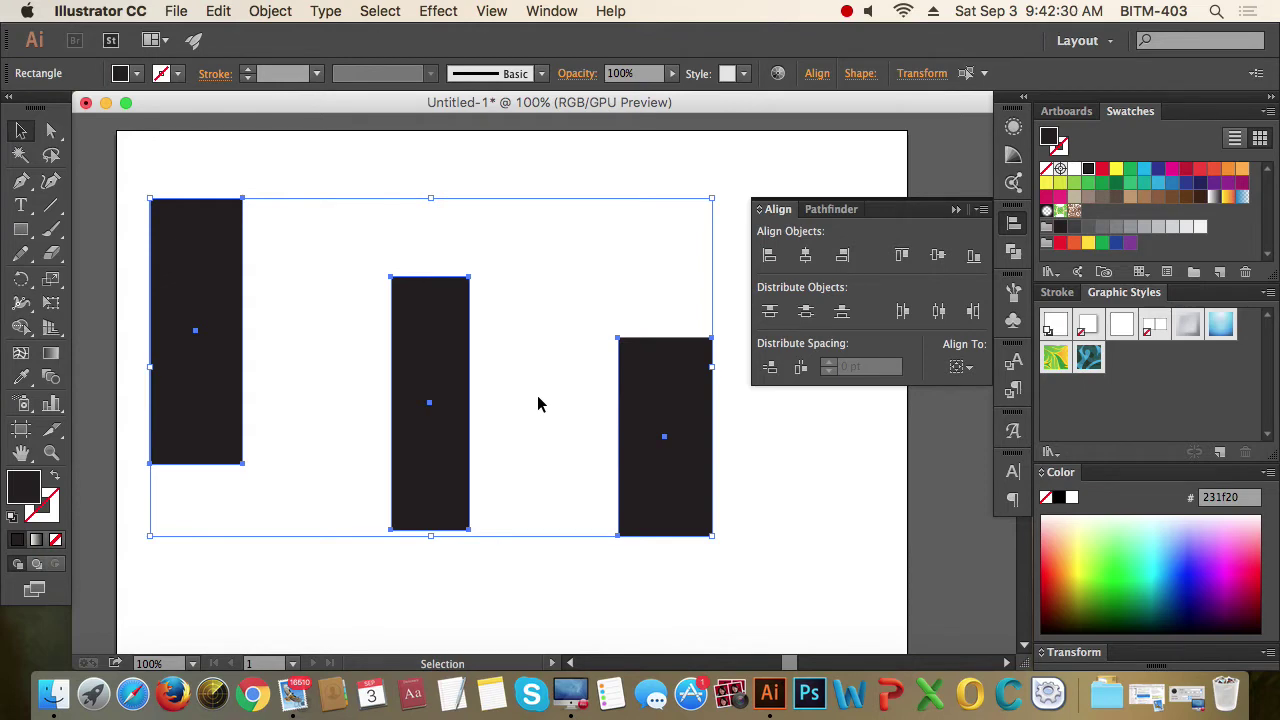
click(317, 265)
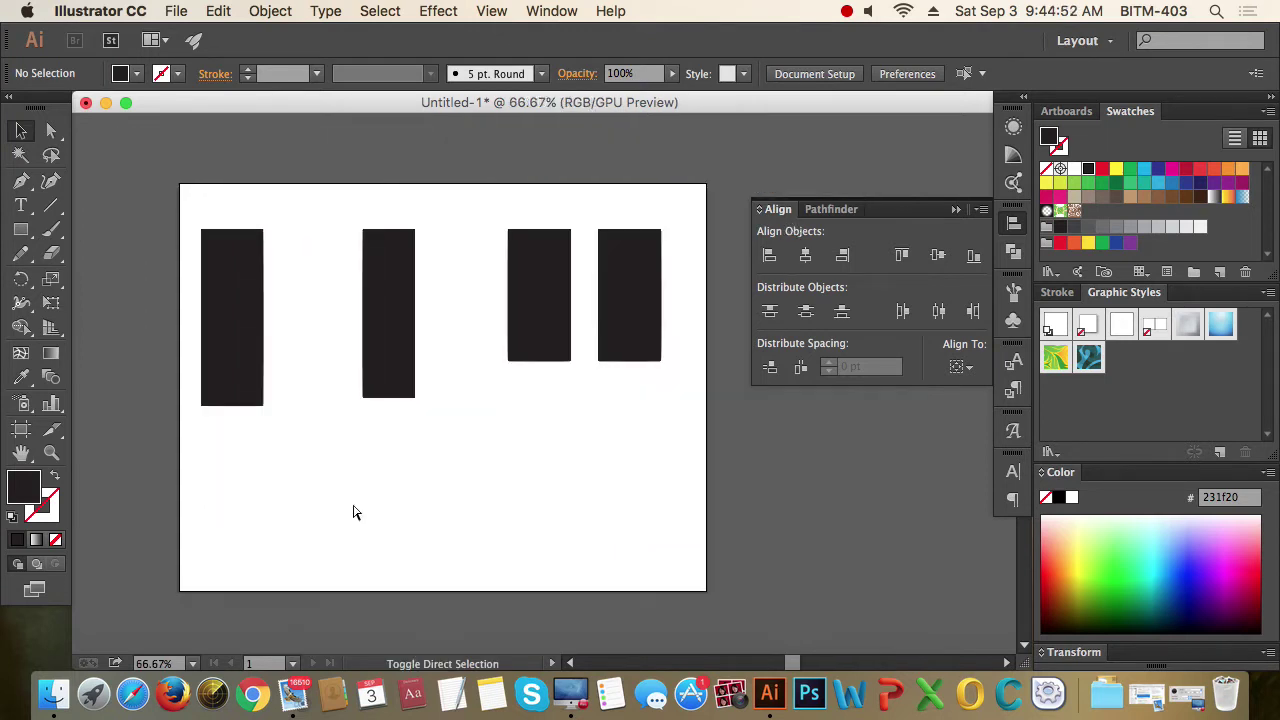
drag(220, 462, 652, 270)
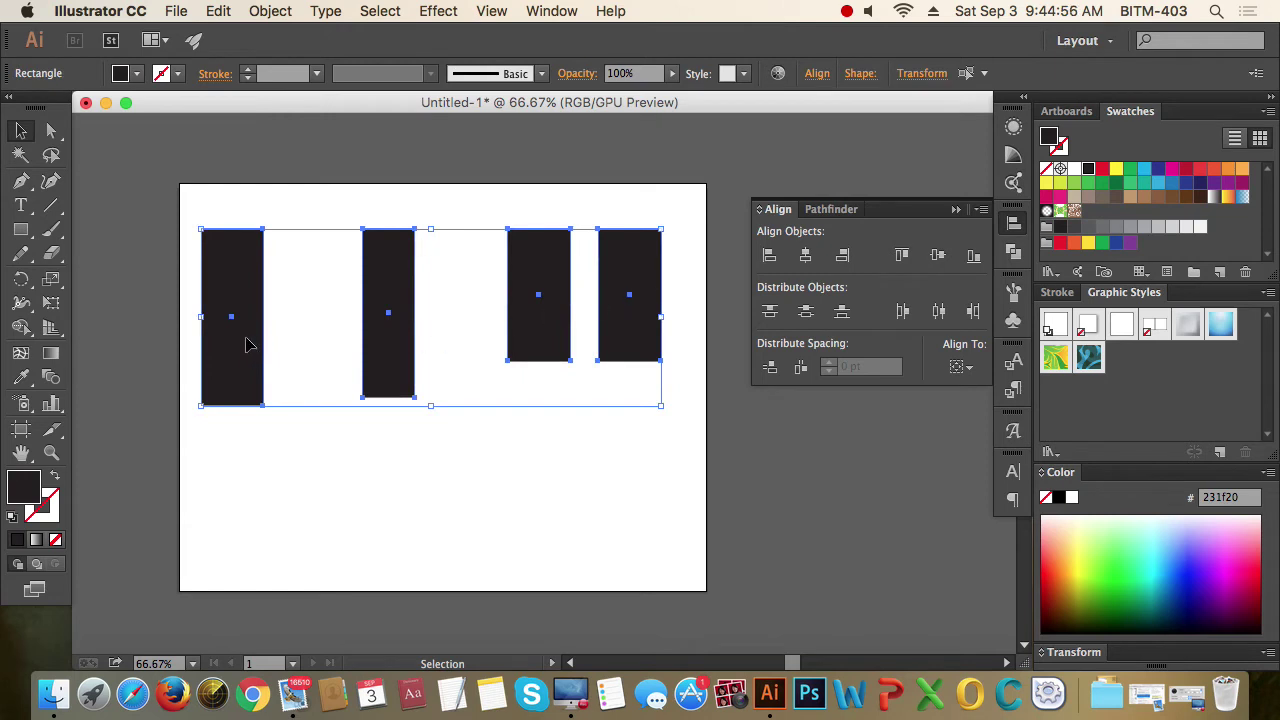
click(641, 327)
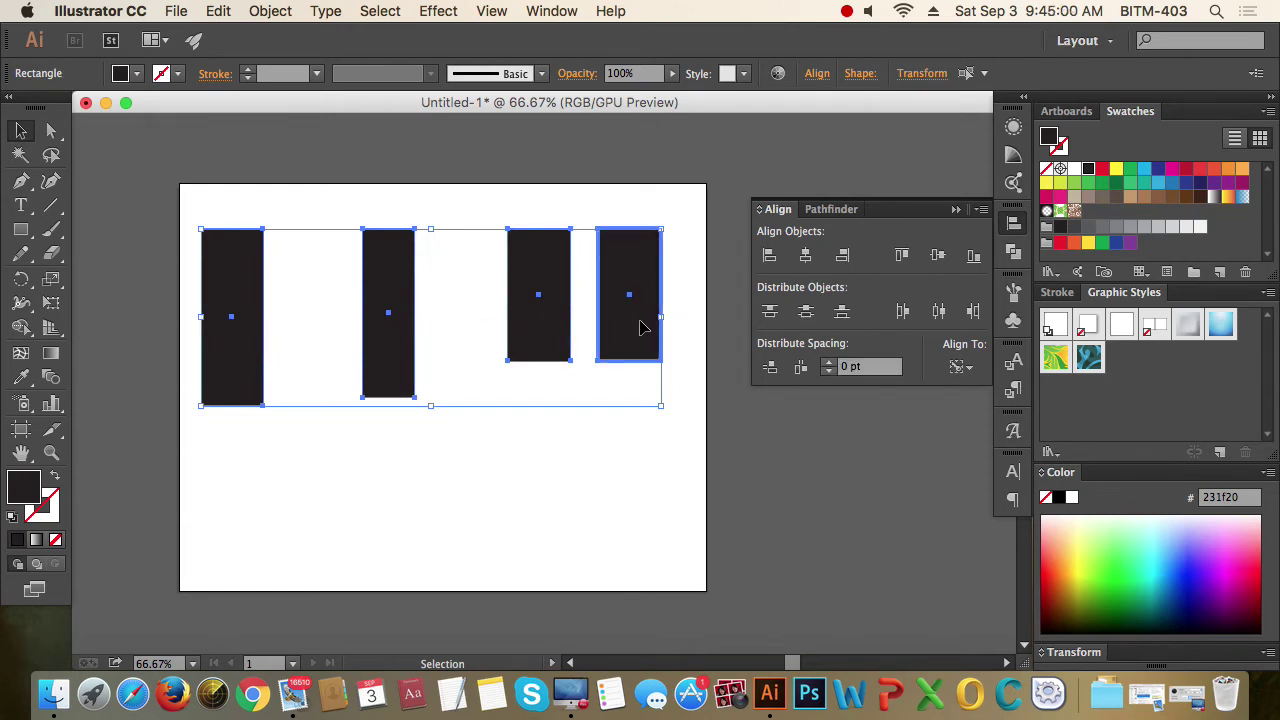
click(868, 368)
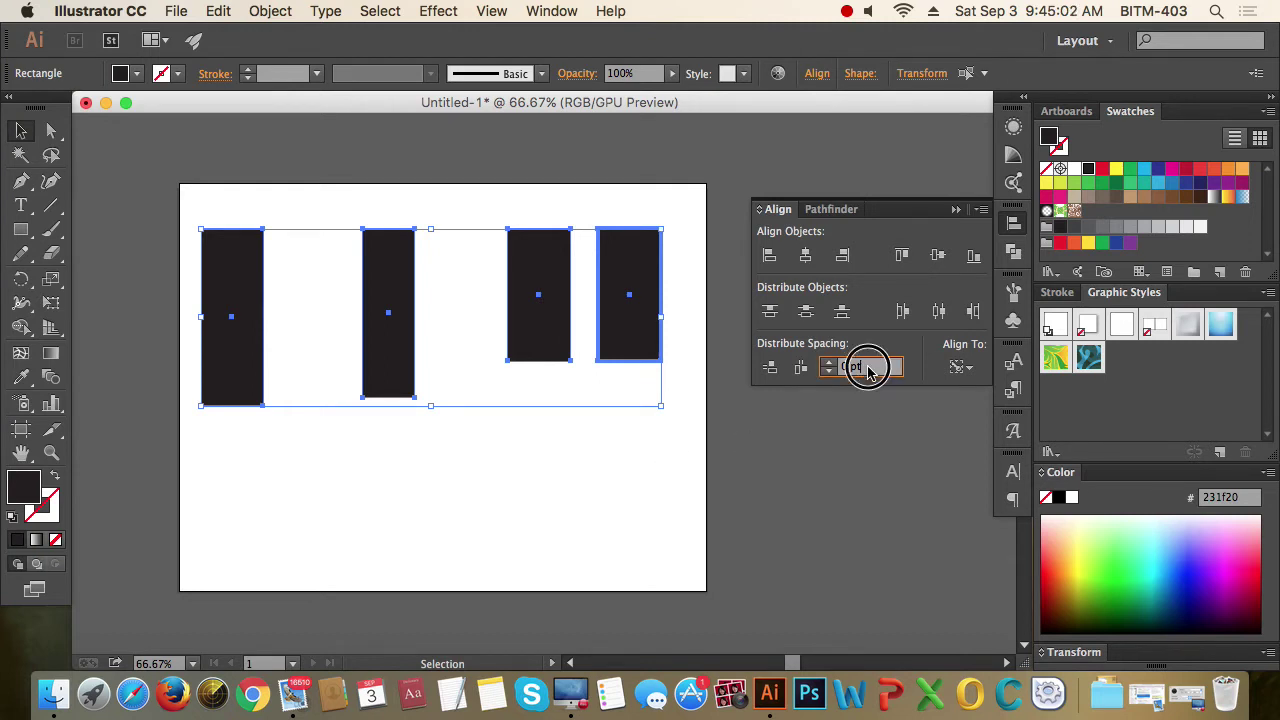
click(851, 365)
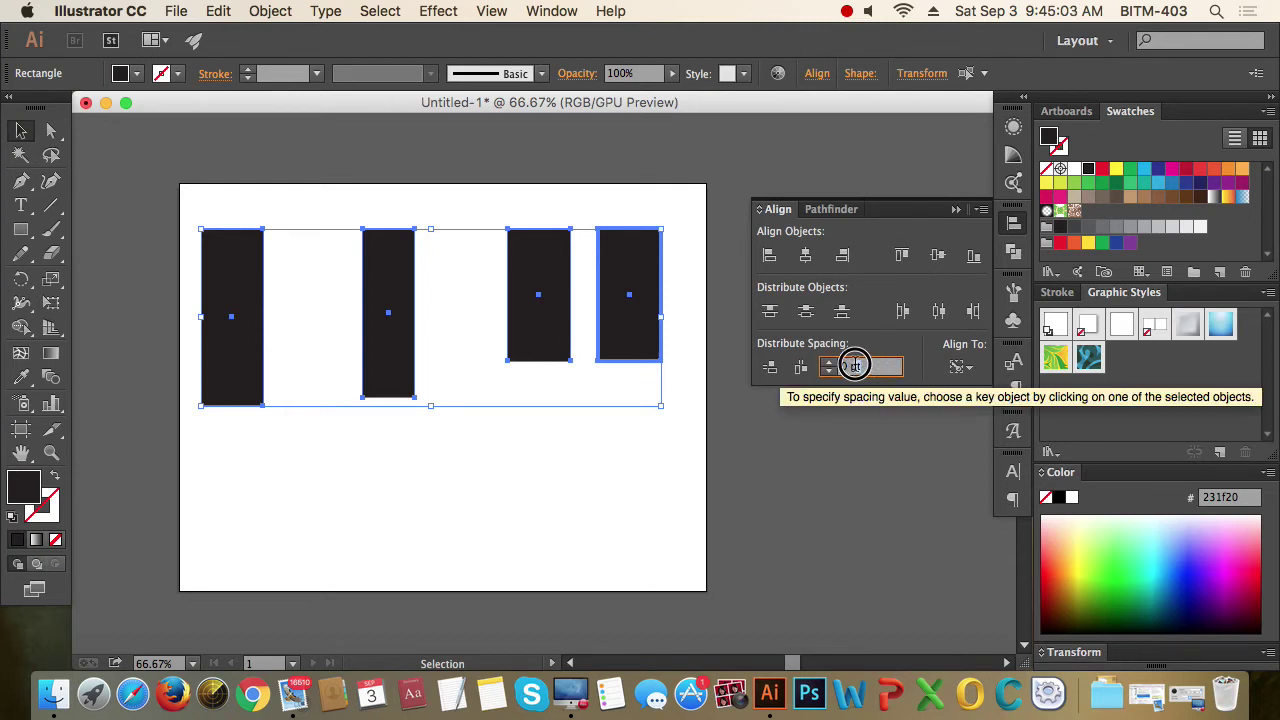
click(781, 427)
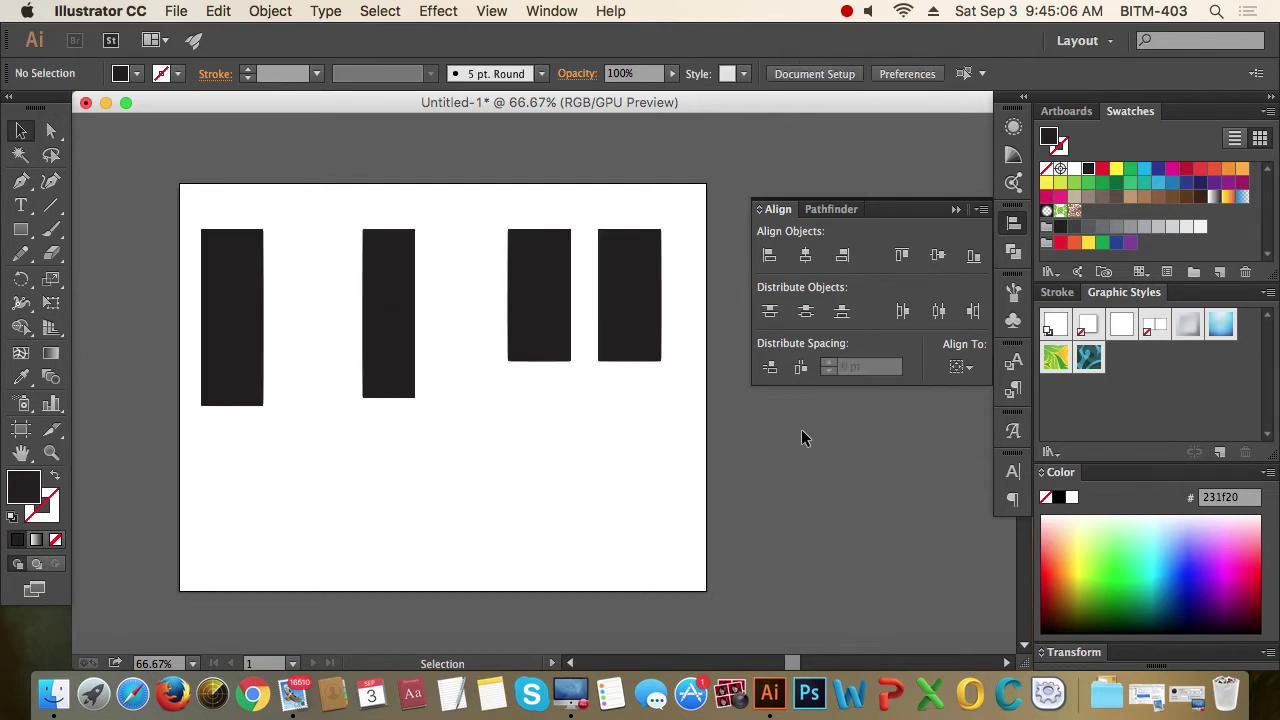
Step: Select all four rectangles, make the third one the key object, and distribute their horizontal spacing at 50 pt
drag(209, 446, 632, 253)
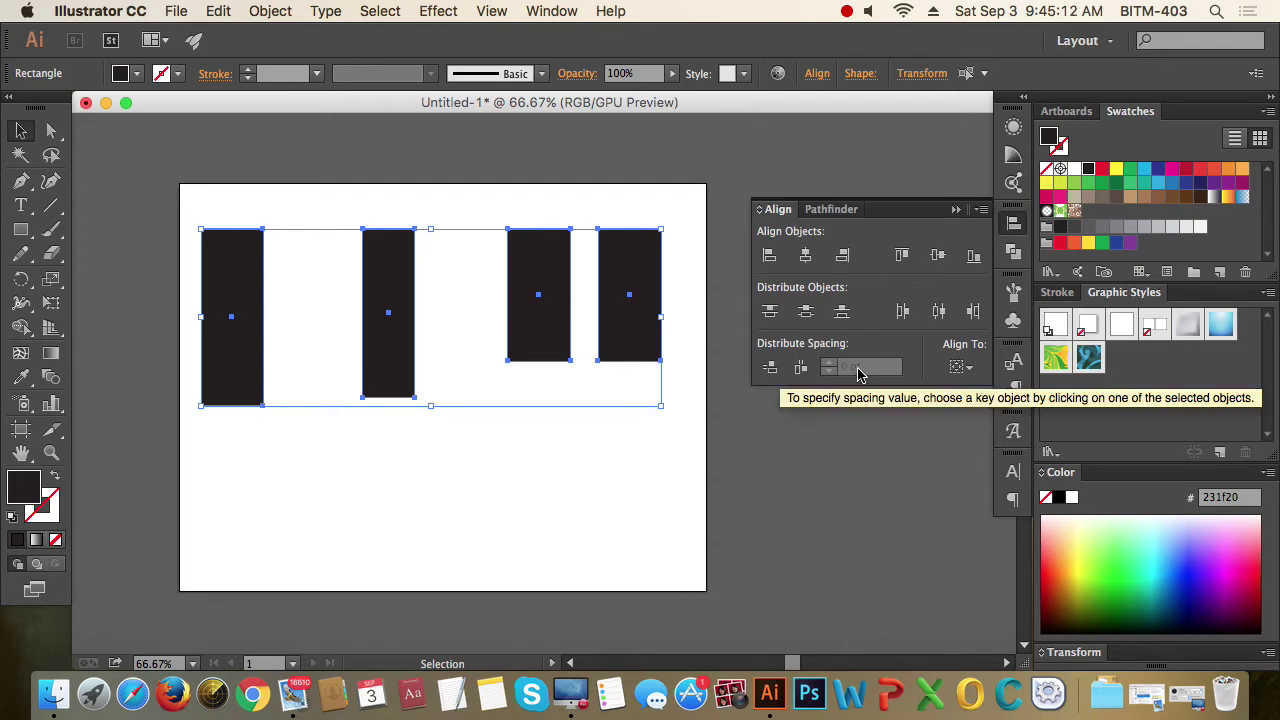
click(538, 316)
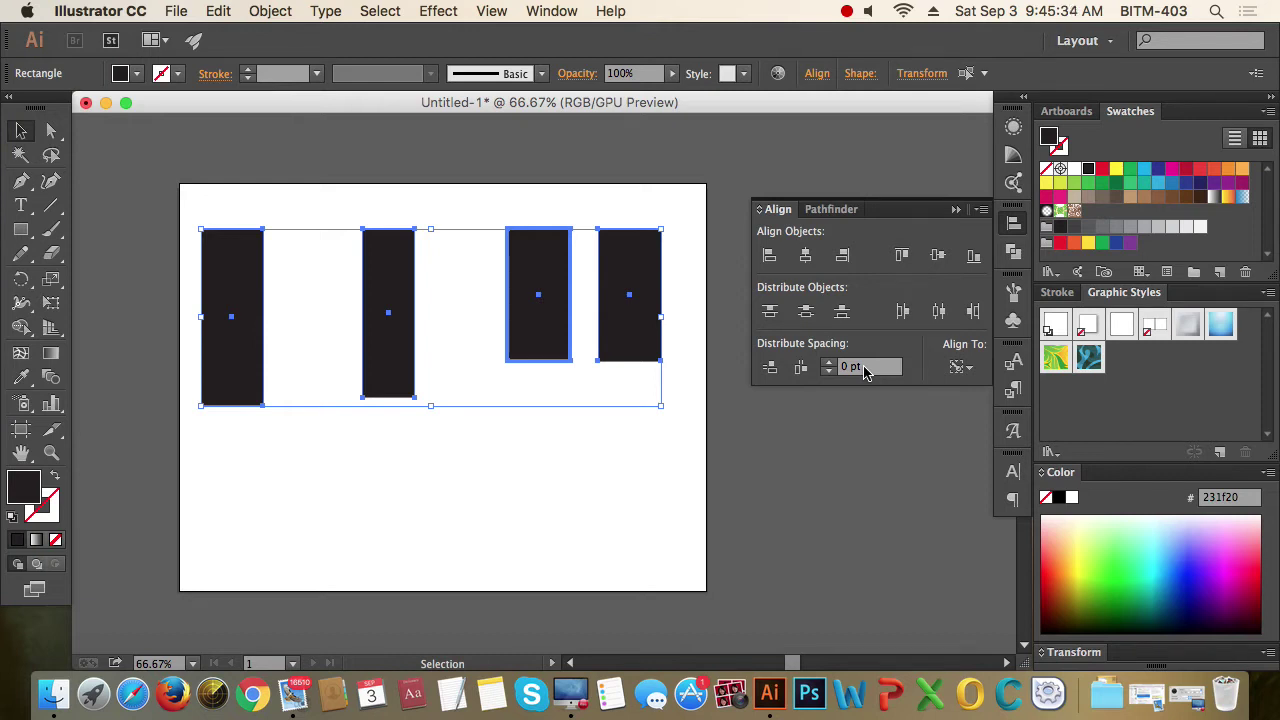
click(864, 368)
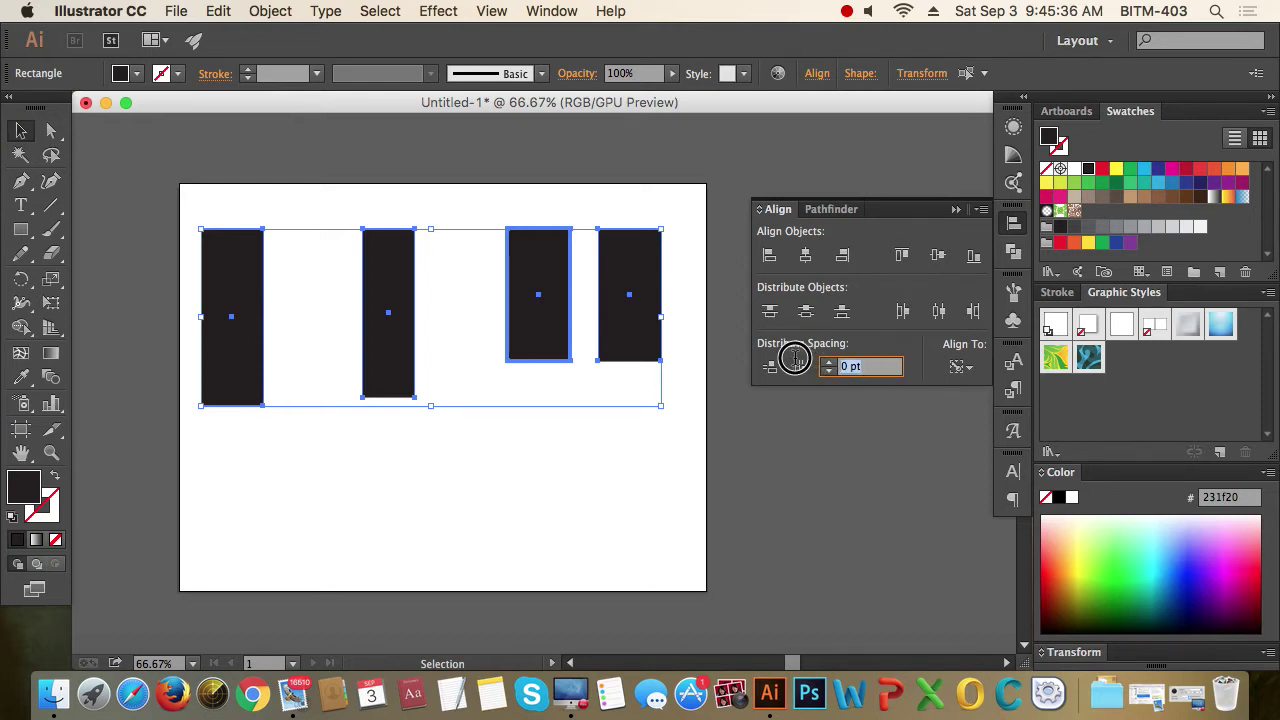
text(50)
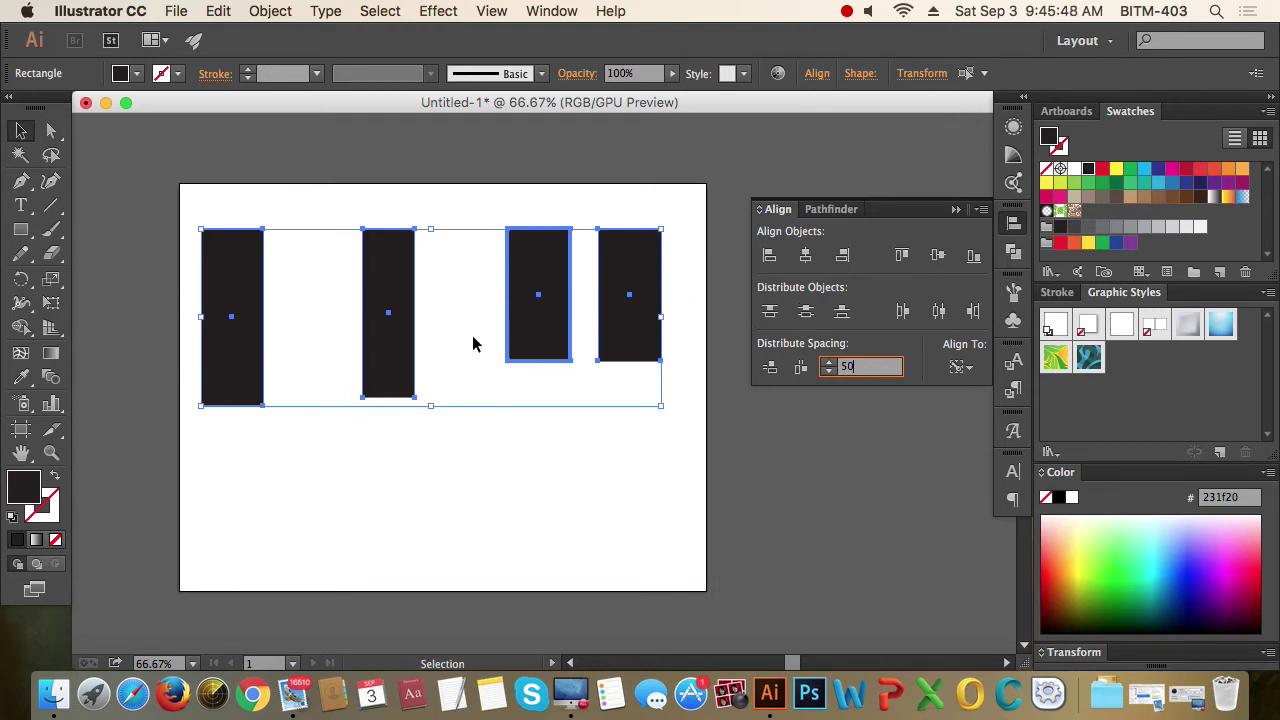
click(801, 368)
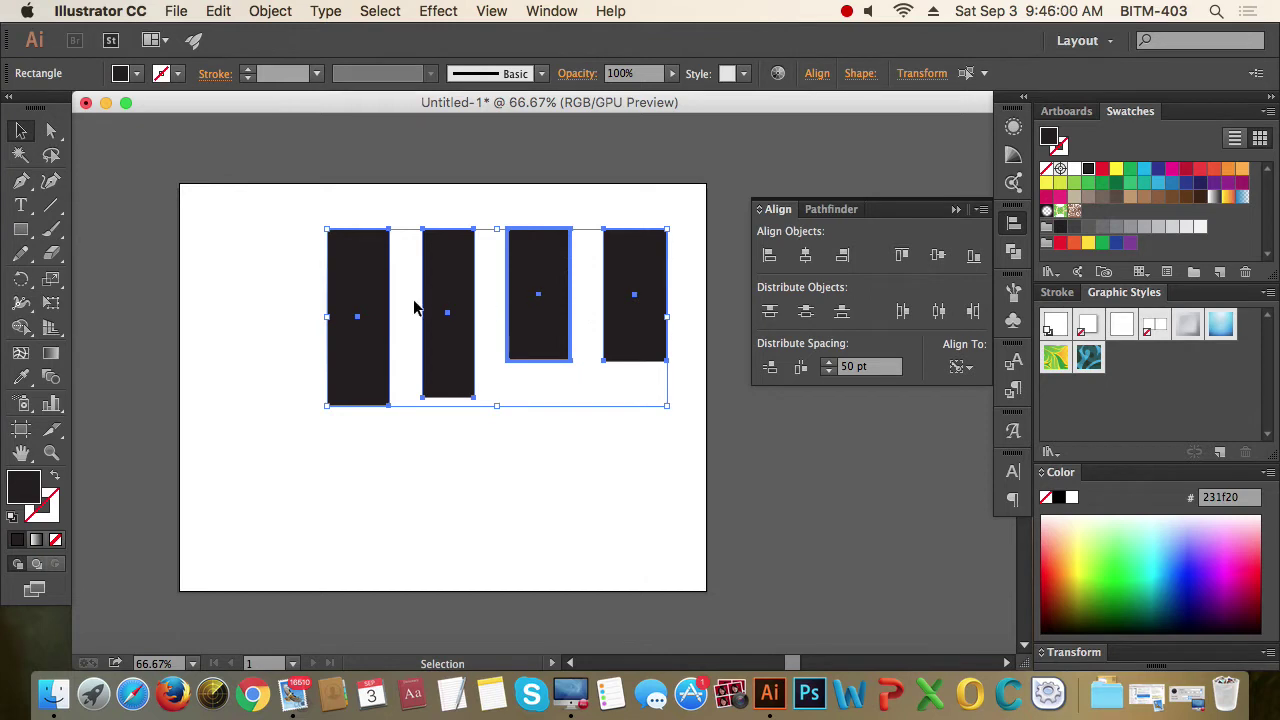
click(417, 469)
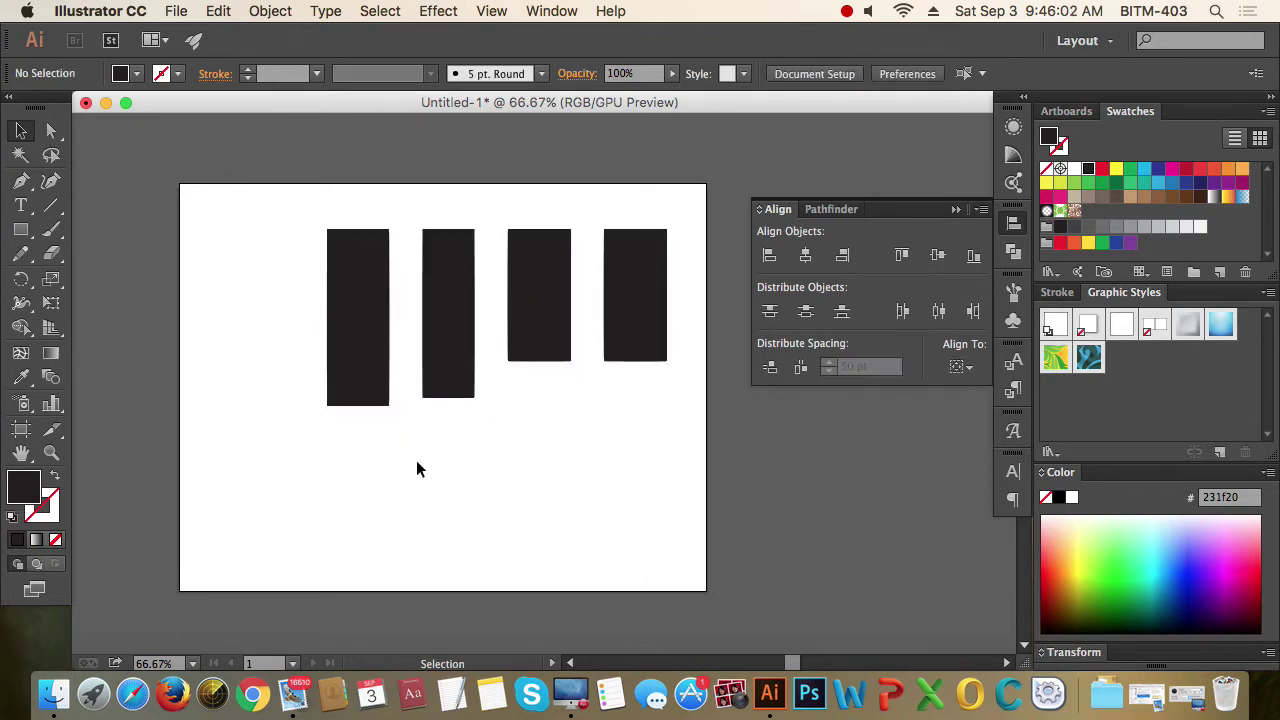
Step: Draw a small rectangle exactly filling the width of the gap between the first two upright rectangles
key(super+space)
drag(400, 306, 691, 501)
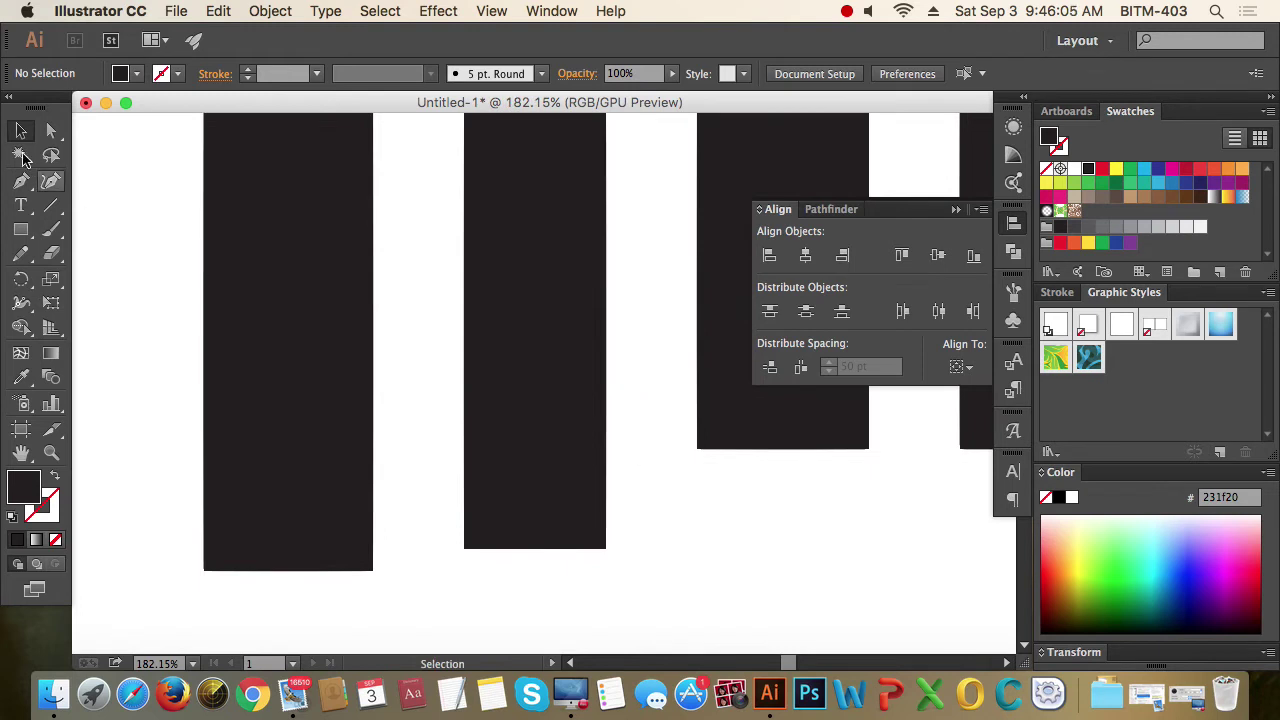
click(21, 230)
drag(375, 221, 464, 325)
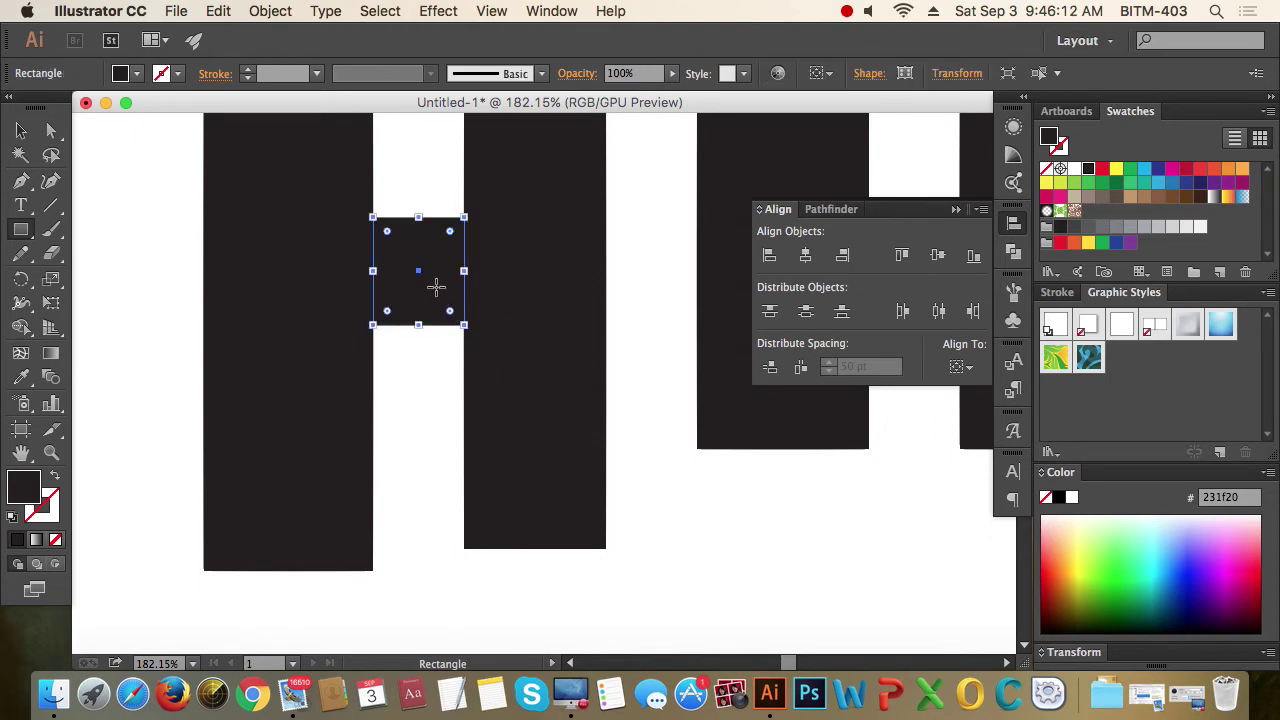
Step: Move the small gap-sized rectangle into the second gap and then the third to compare the spacing
key(v)
drag(412, 248, 648, 239)
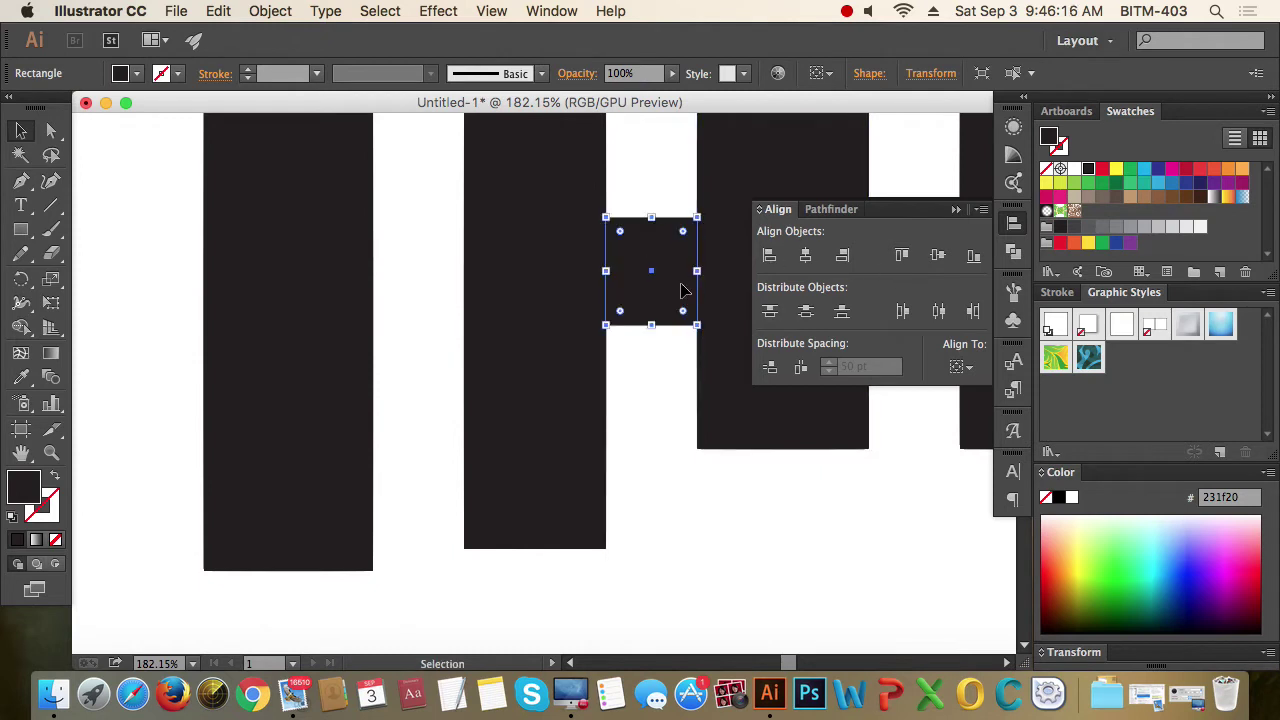
drag(694, 414, 377, 400)
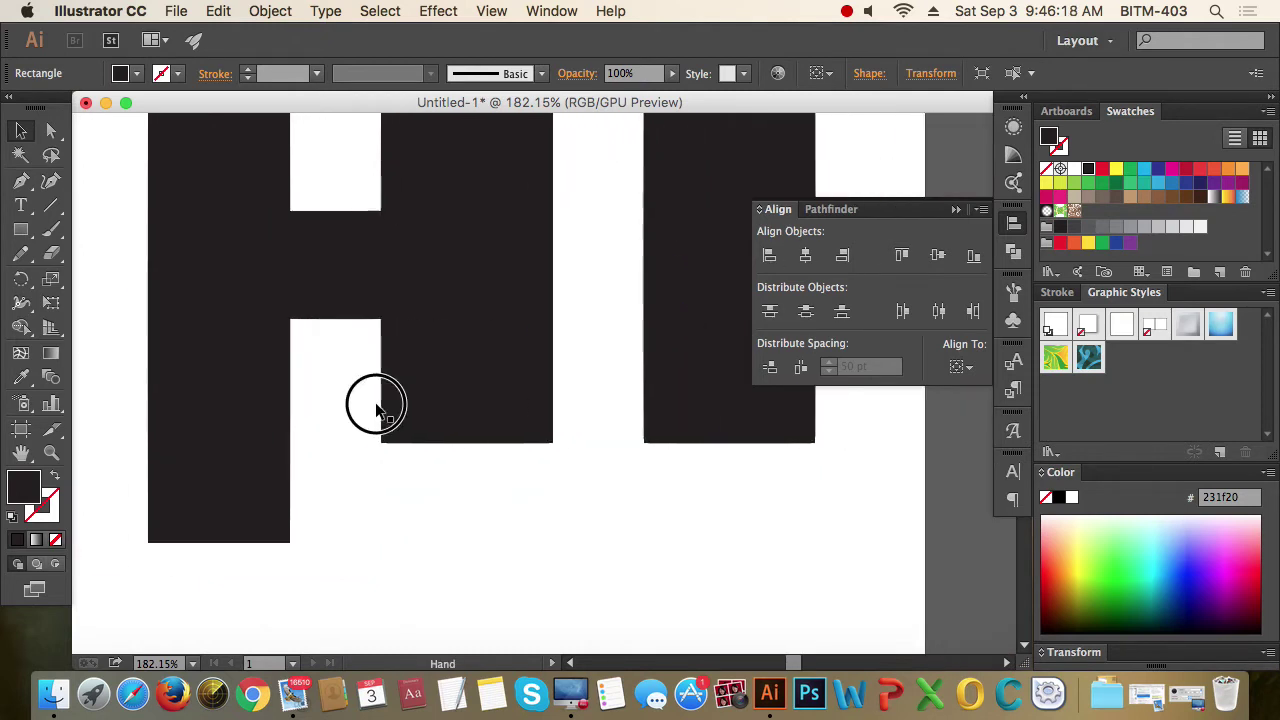
click(337, 223)
drag(347, 245, 598, 245)
click(589, 432)
key(super+minus)
key(super+minus)
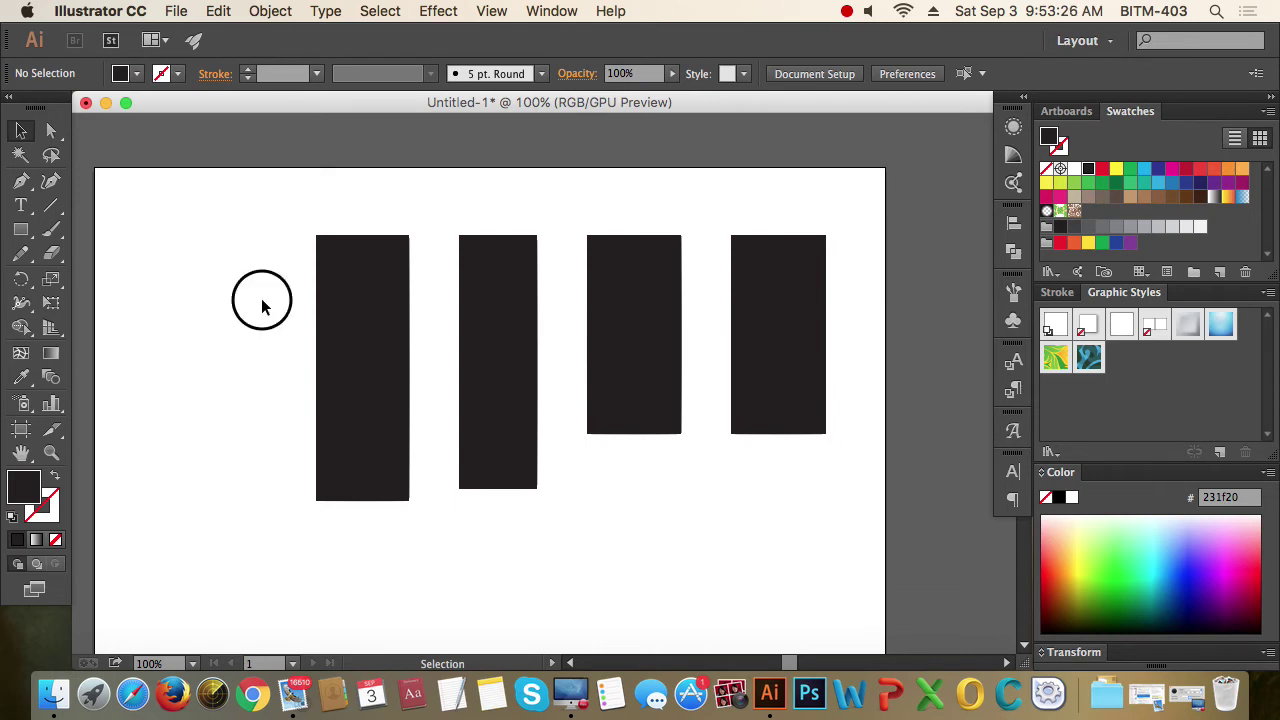
drag(260, 300, 827, 488)
key(Delete)
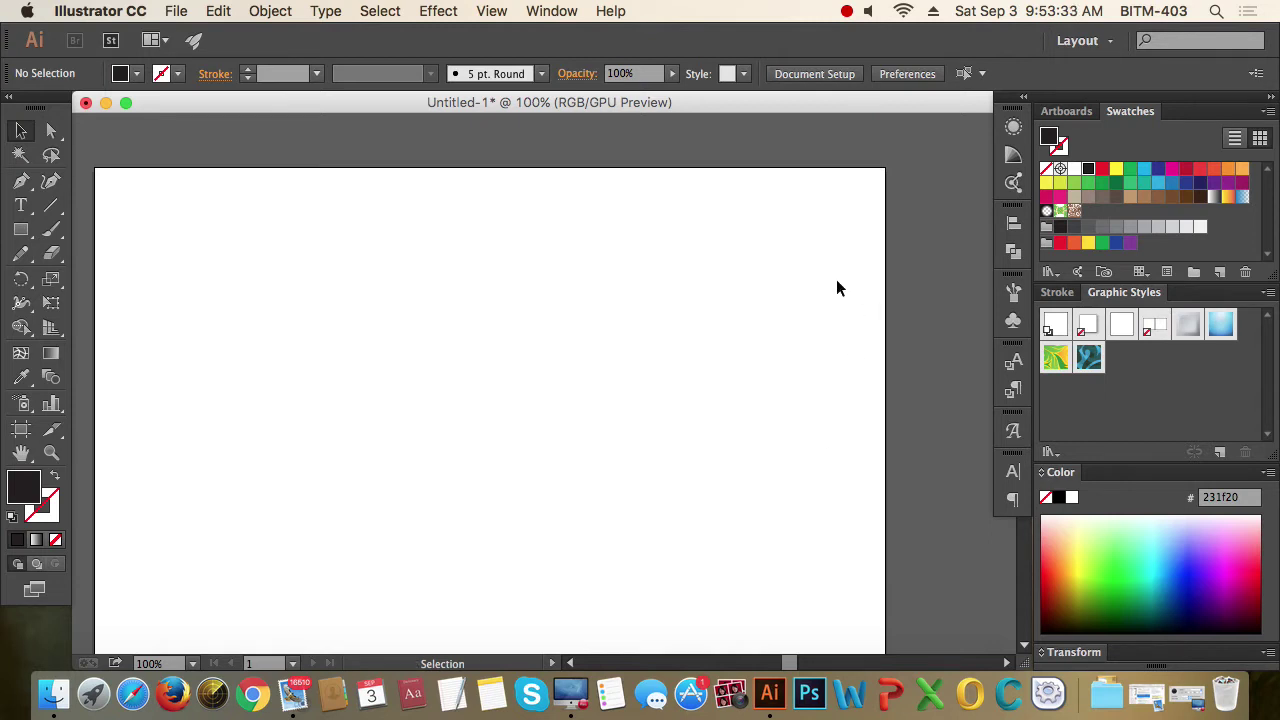
key(super+z)
Step: Delete all the rectangles except the tallest, leftmost one, and widen that one to the right into a square
drag(873, 305, 525, 545)
key(Delete)
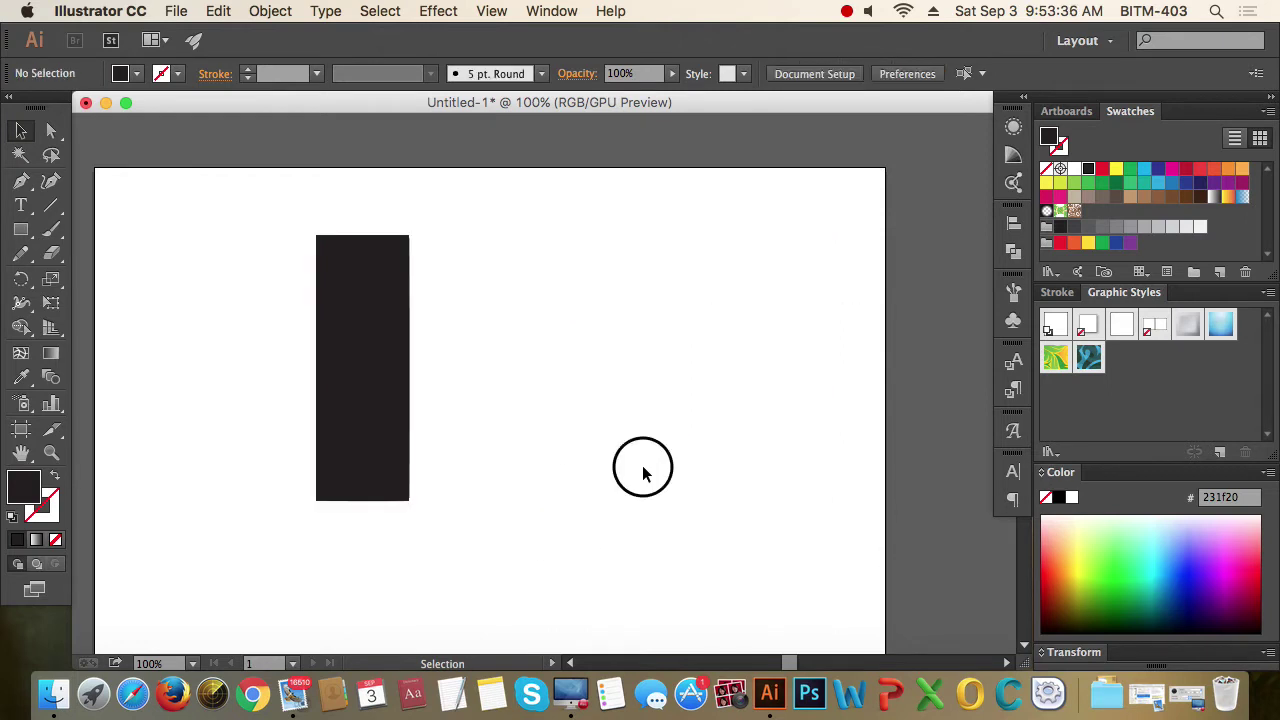
click(345, 325)
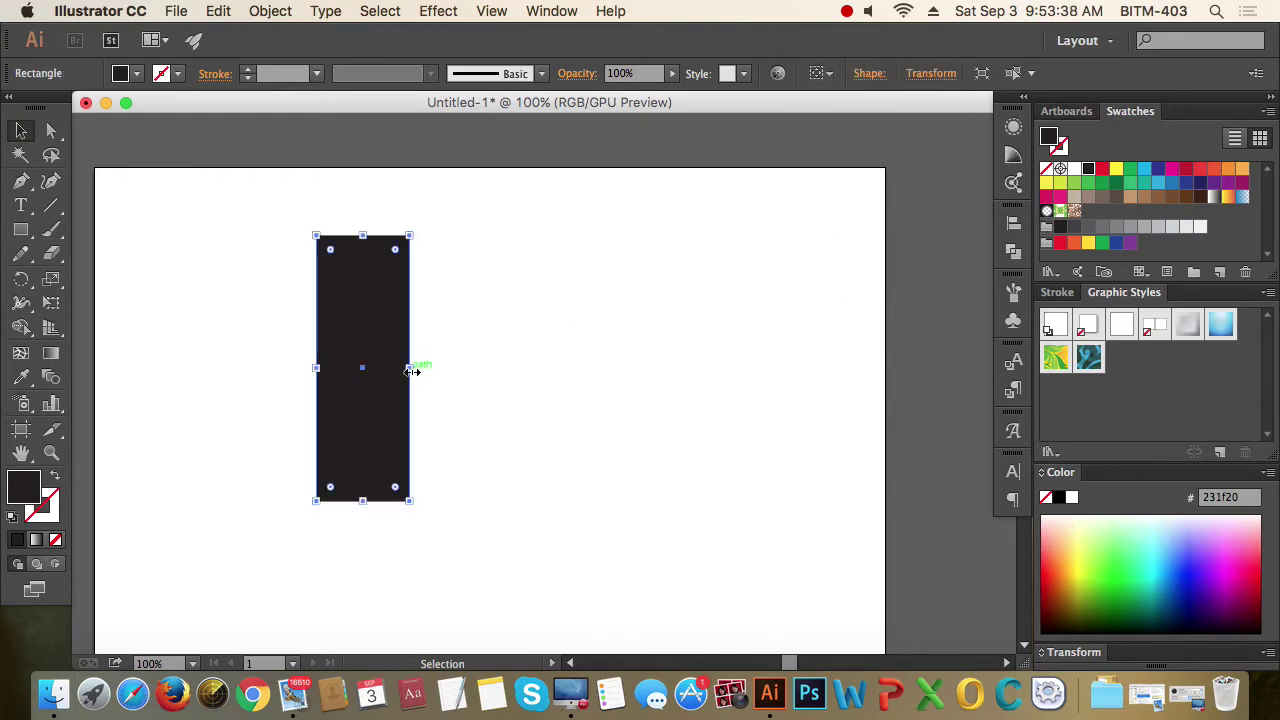
drag(410, 367, 582, 366)
Step: Nudge the black square slightly up and to the left, and leave it selected with the Selection tool
click(696, 372)
click(424, 316)
click(716, 396)
drag(463, 329, 452, 323)
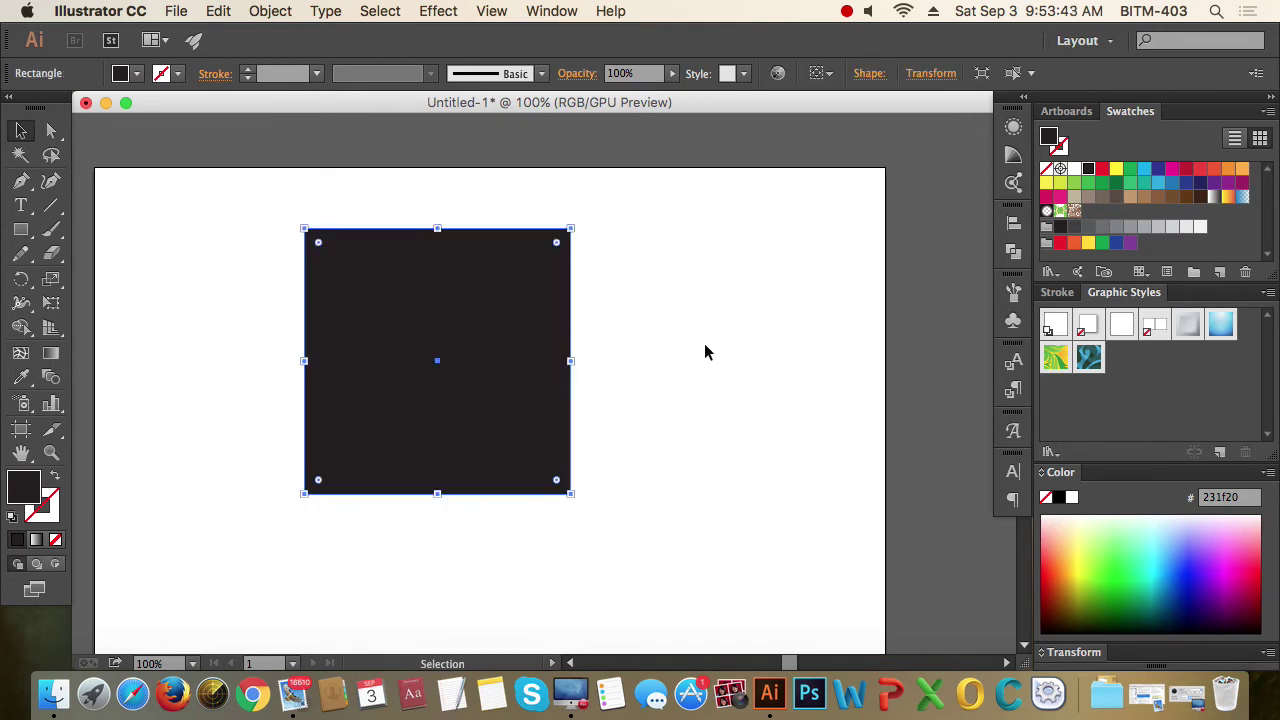
click(704, 343)
click(480, 310)
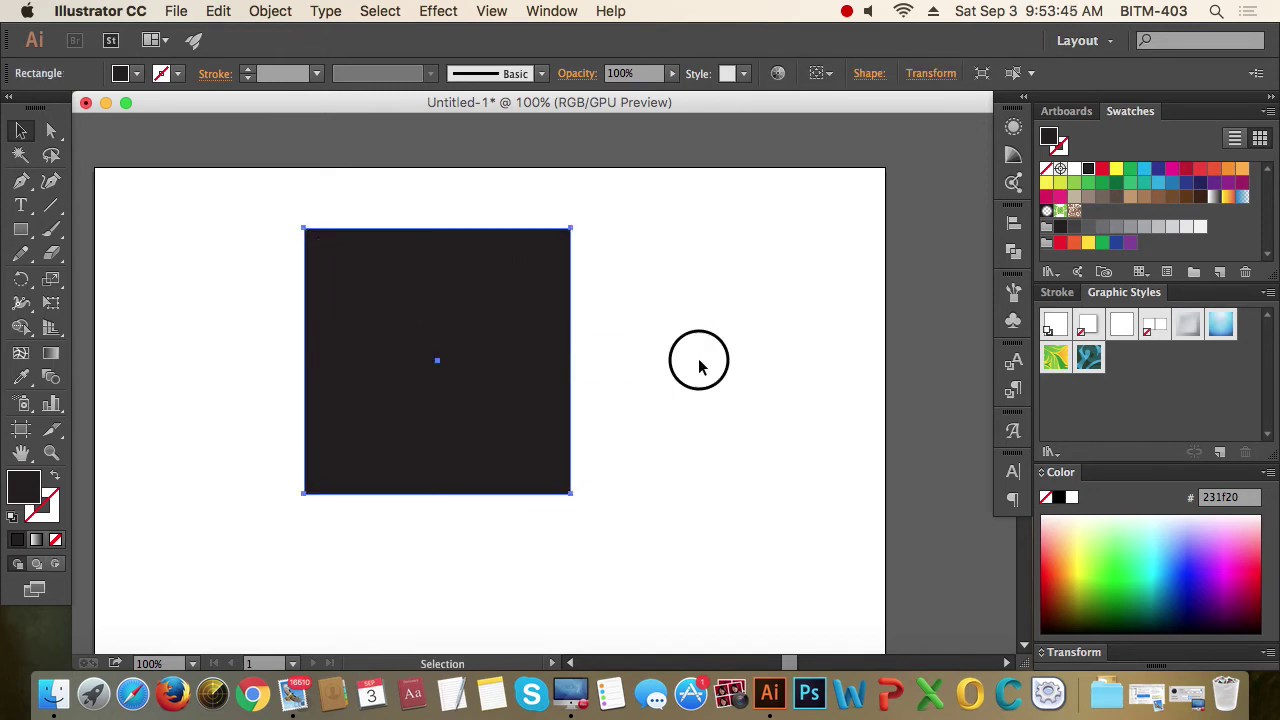
click(697, 361)
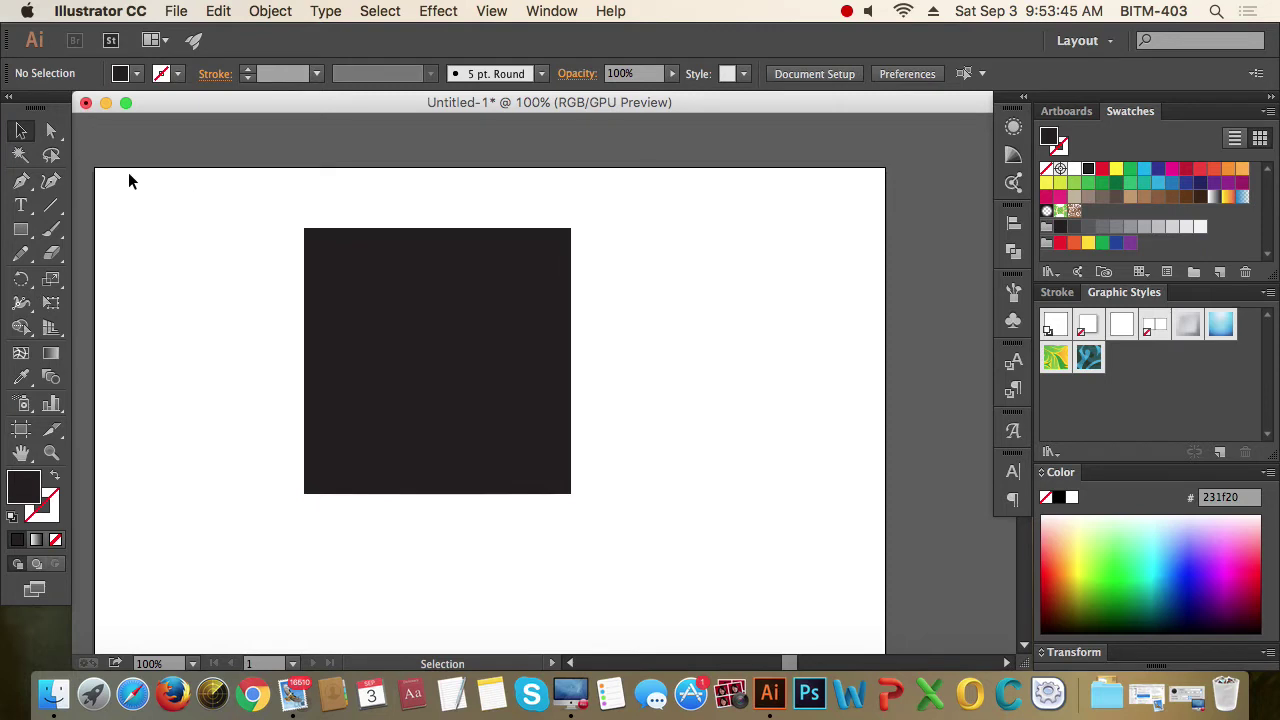
click(364, 298)
click(24, 132)
Step: Move the square across to the right side of the artboard and back to near its previous place
drag(385, 307, 669, 323)
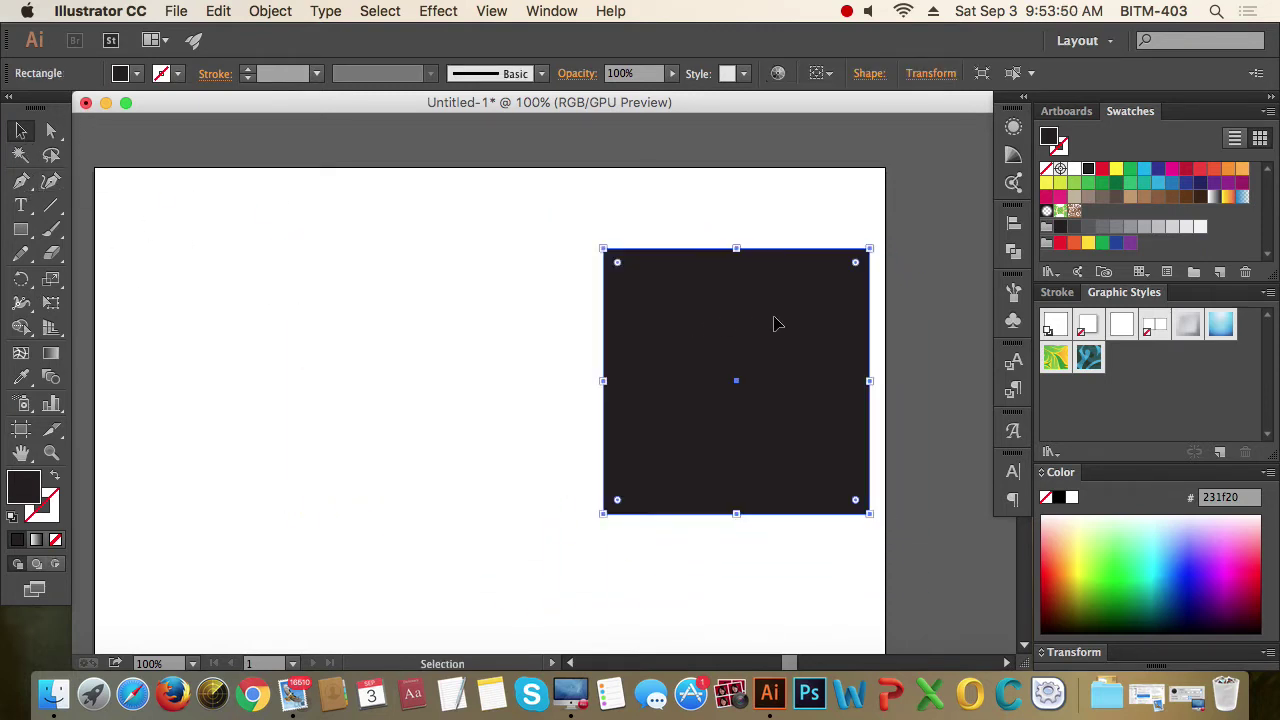
drag(774, 323, 487, 316)
click(631, 318)
click(544, 323)
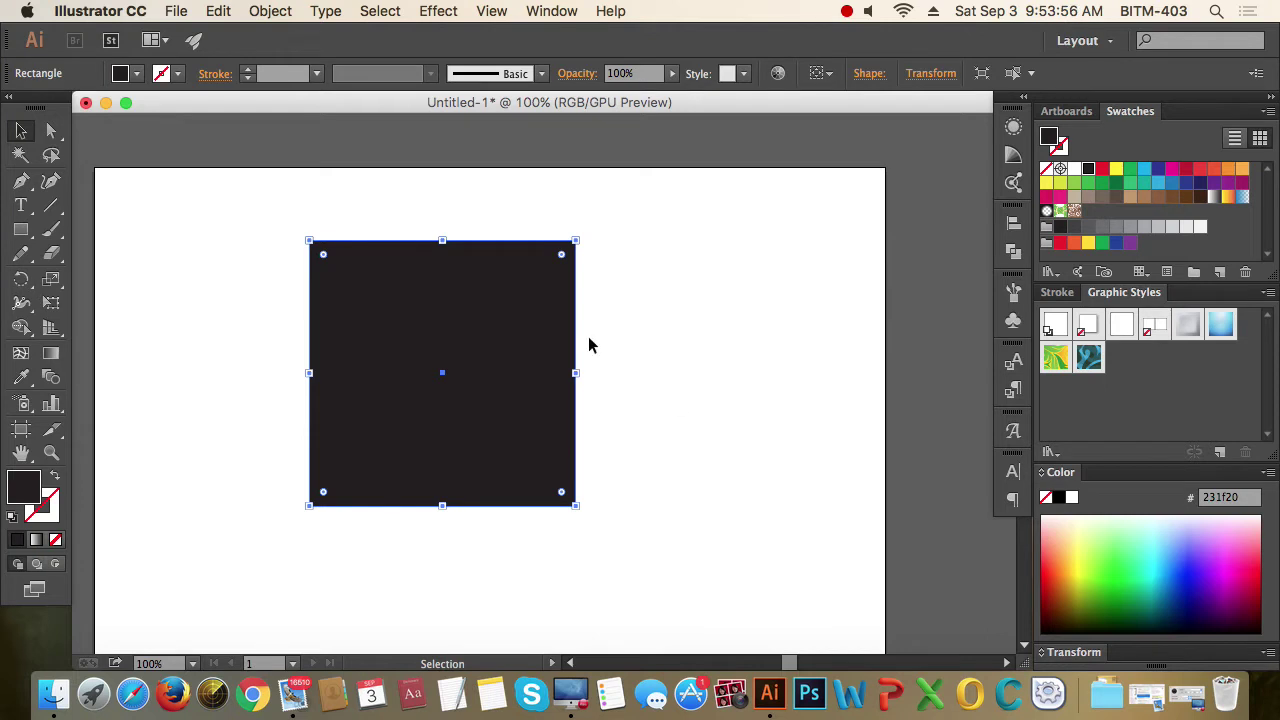
Step: Select the black square and lock it
click(603, 481)
click(487, 367)
click(270, 11)
mouse_move(274, 122)
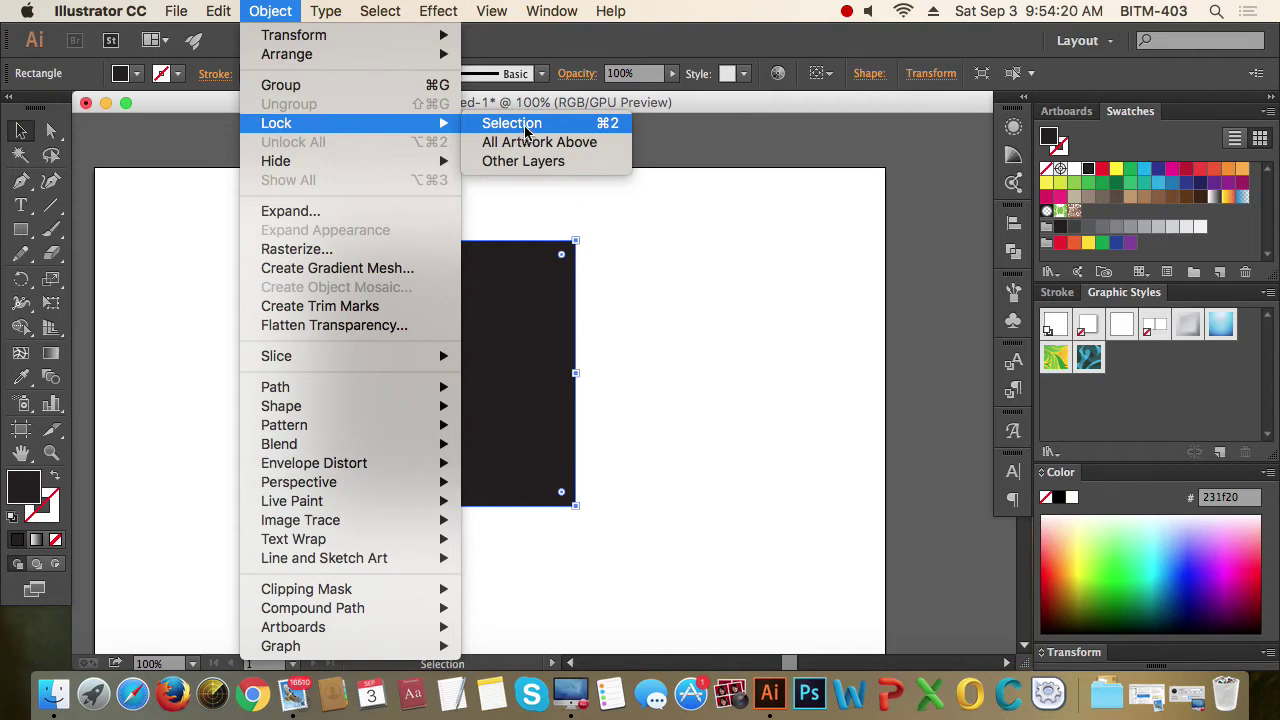
click(616, 130)
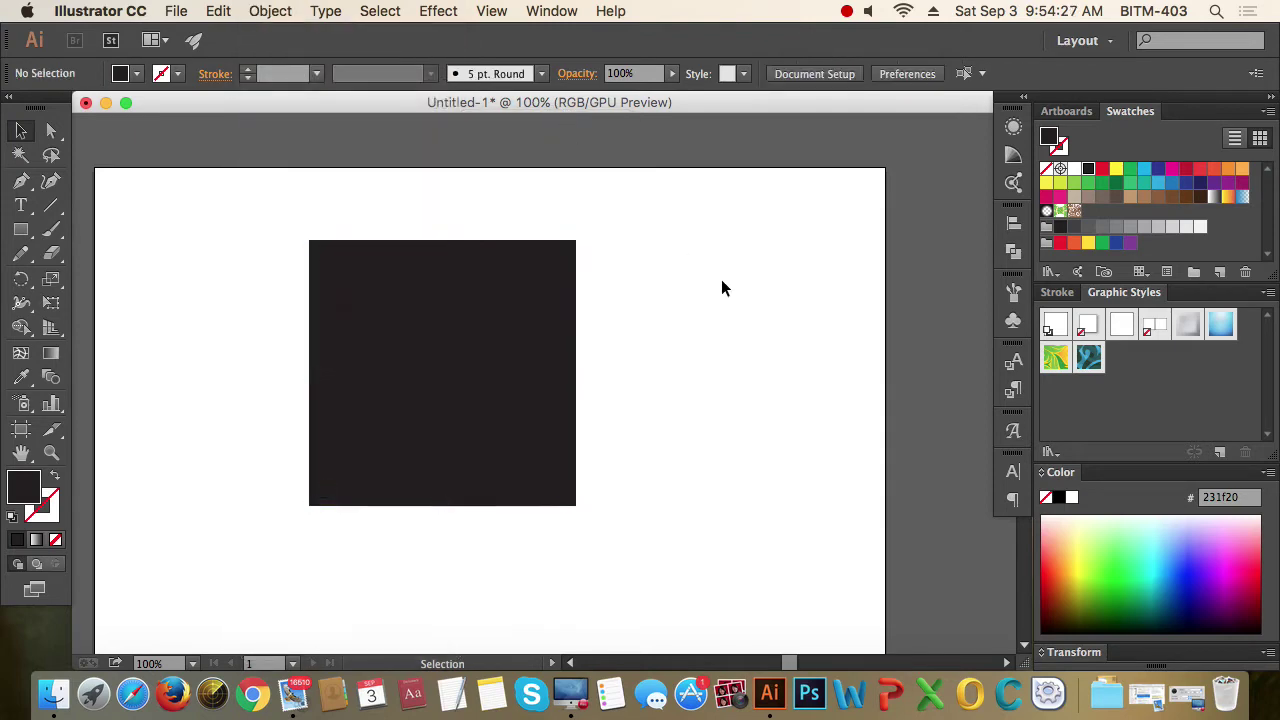
Step: Try to select the locked black square, both with selection marquees around it and by picking it directly
drag(246, 183, 294, 263)
drag(260, 207, 551, 454)
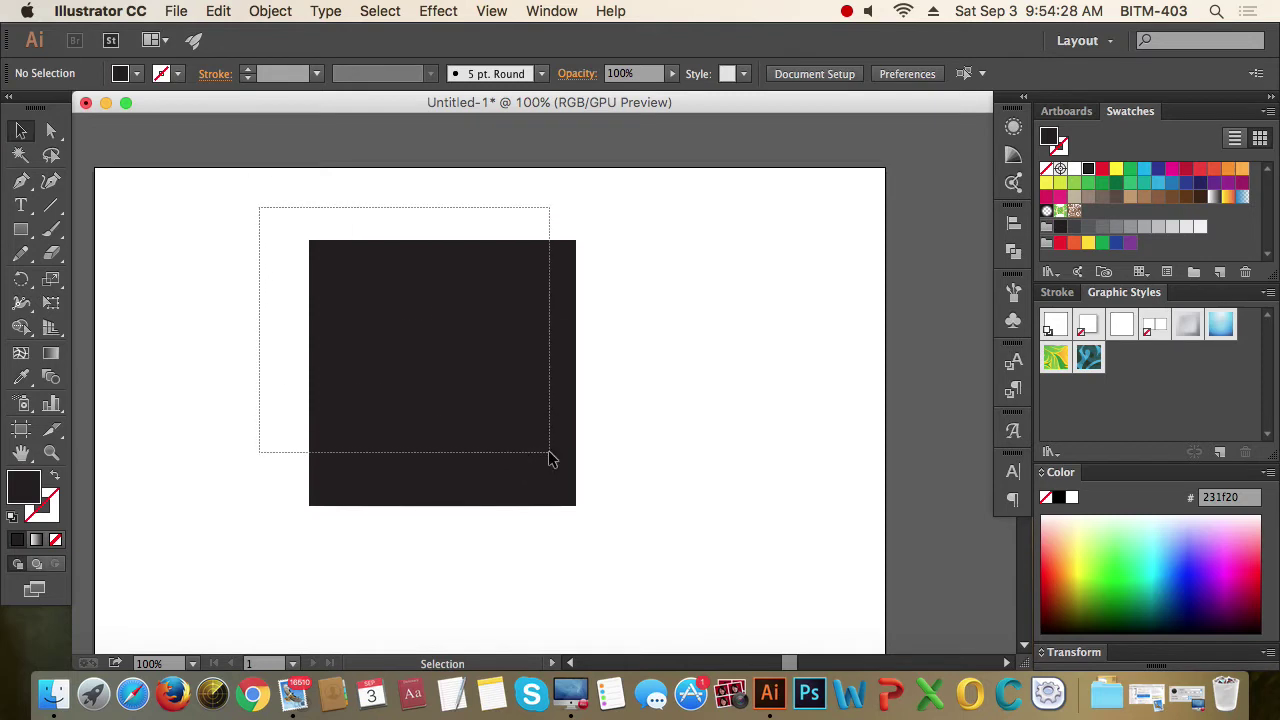
drag(303, 230, 540, 430)
drag(289, 204, 549, 437)
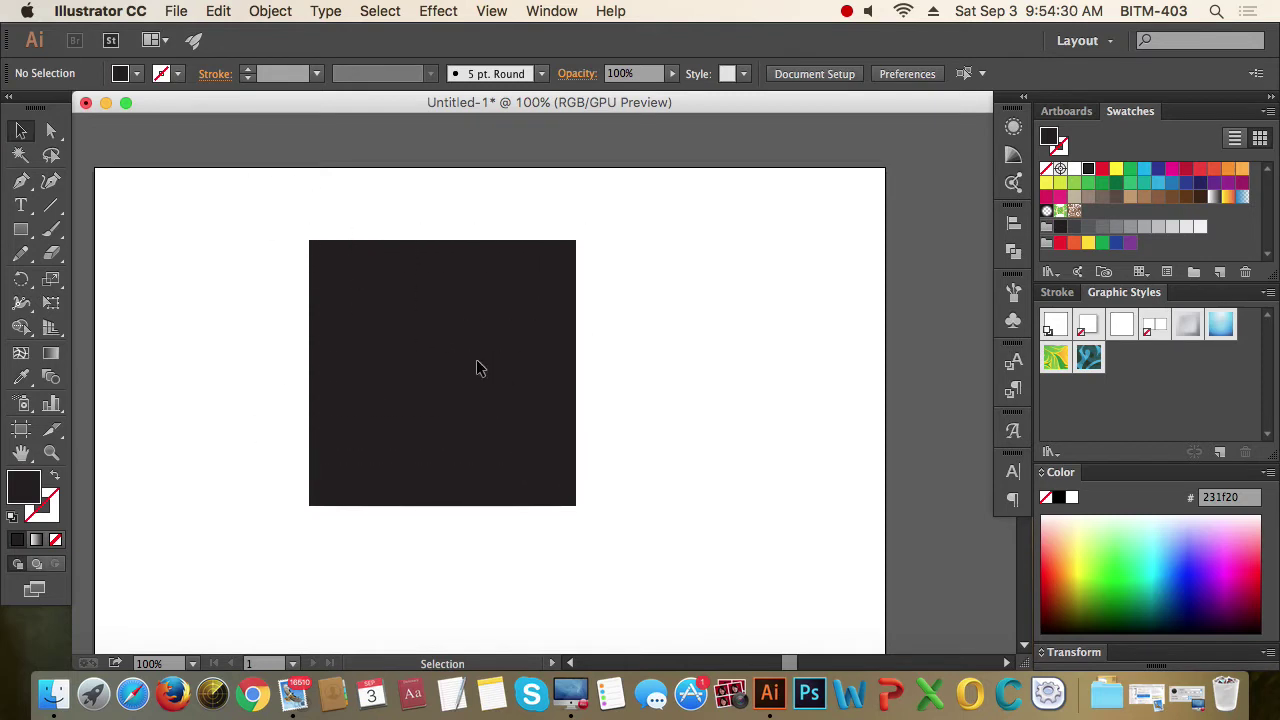
click(310, 250)
click(429, 351)
Step: Unlock all objects, move the black square slightly right and up, and deselect it
click(271, 11)
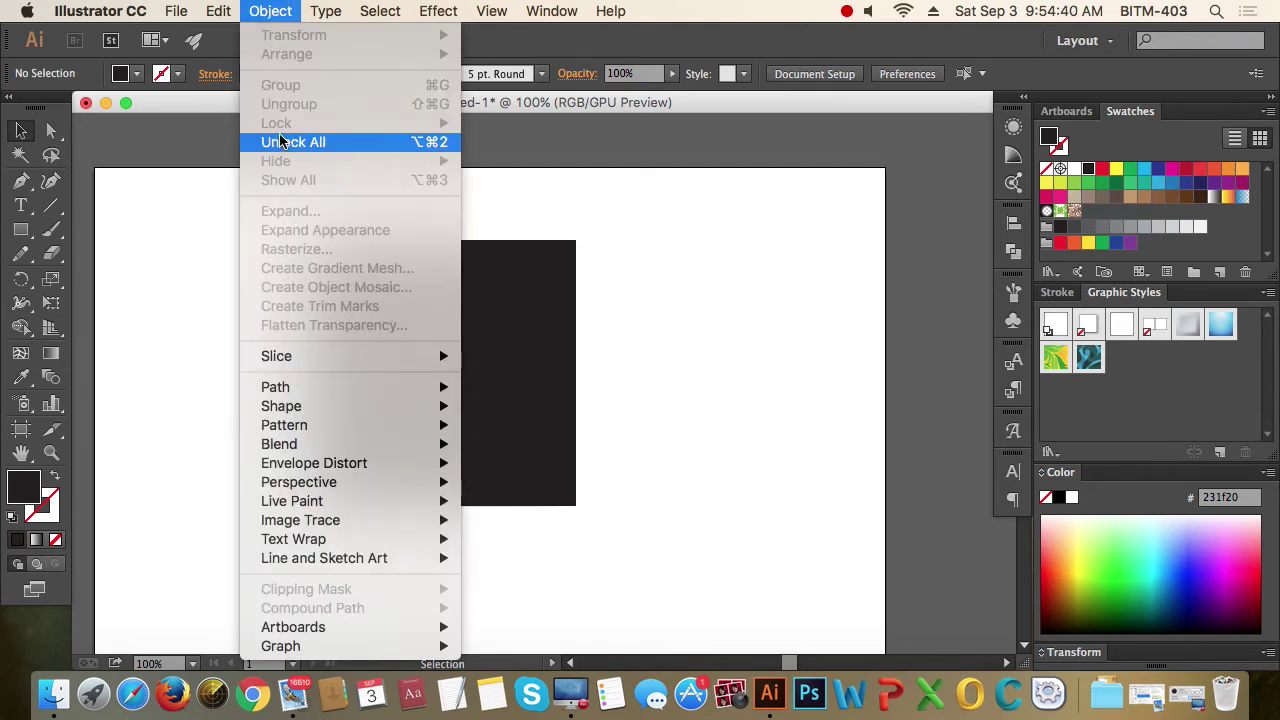
click(430, 148)
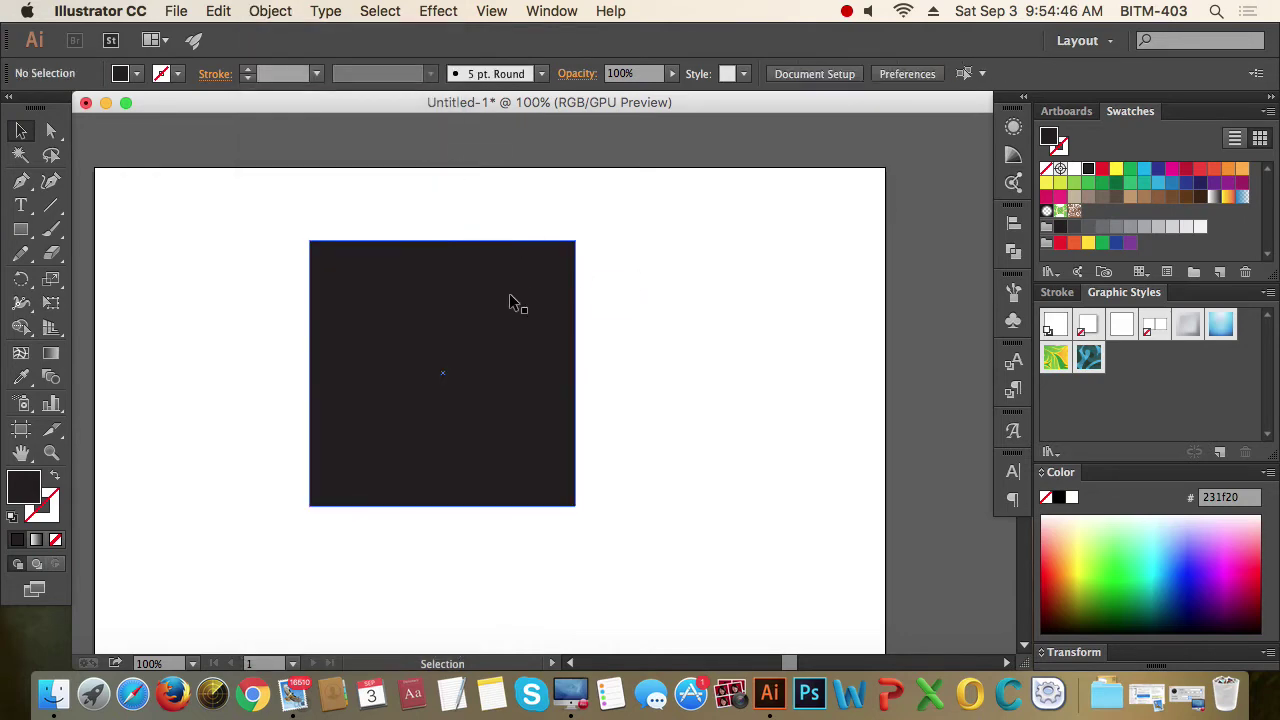
mouse_move(514, 303)
mouse_down()
mouse_move(634, 300)
mouse_move(529, 308)
mouse_up()
click(748, 313)
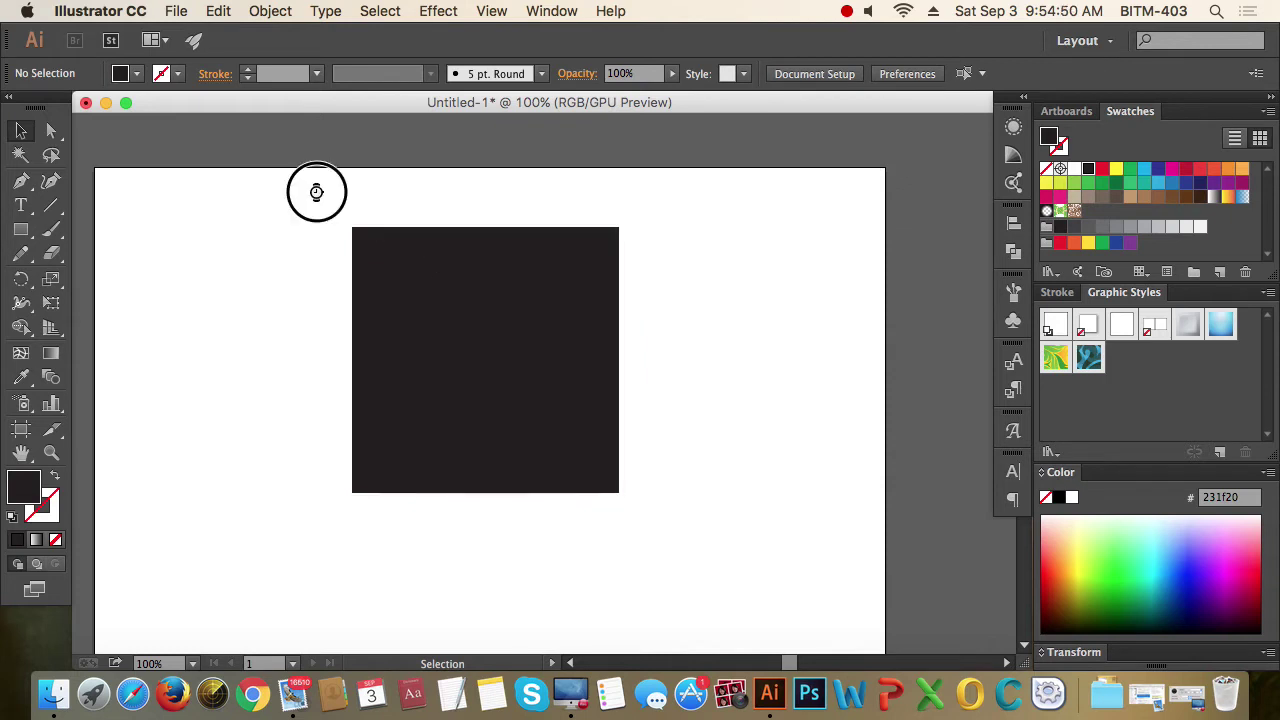
Step: Select the unlocked square with a selection marquee twice, clearing the selection each time
drag(316, 195, 655, 347)
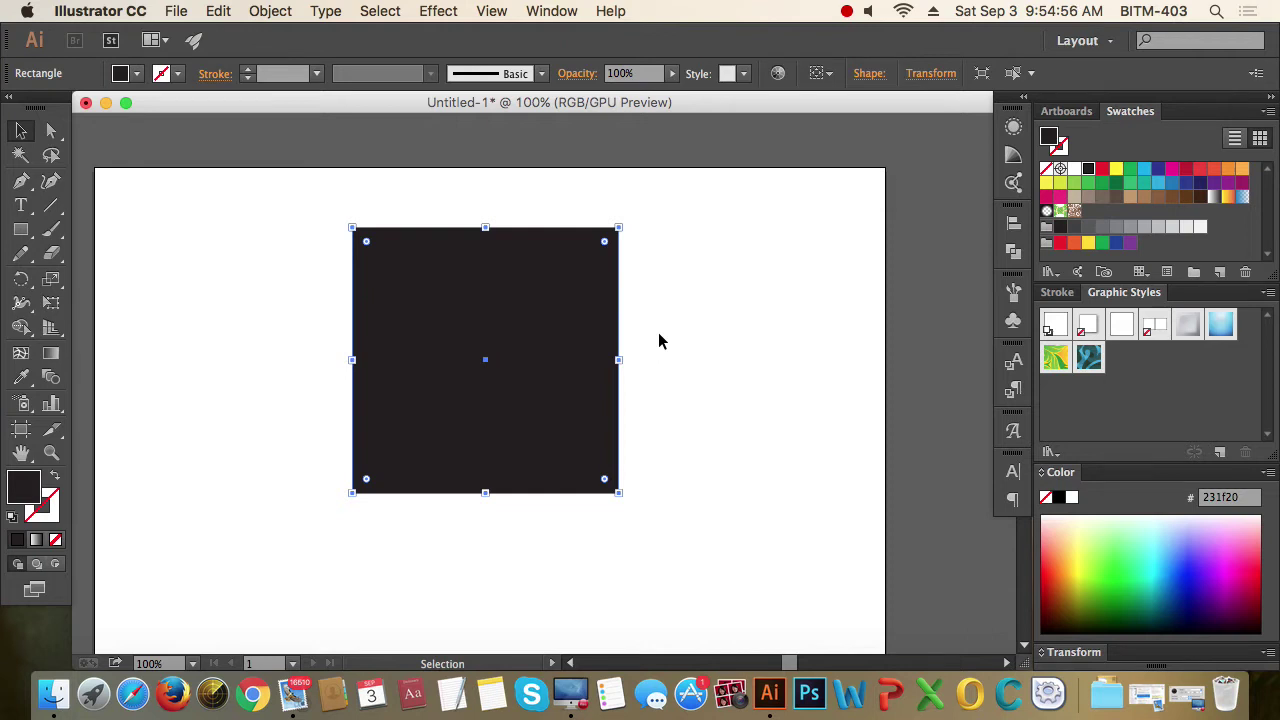
click(694, 337)
drag(283, 209, 641, 470)
click(702, 416)
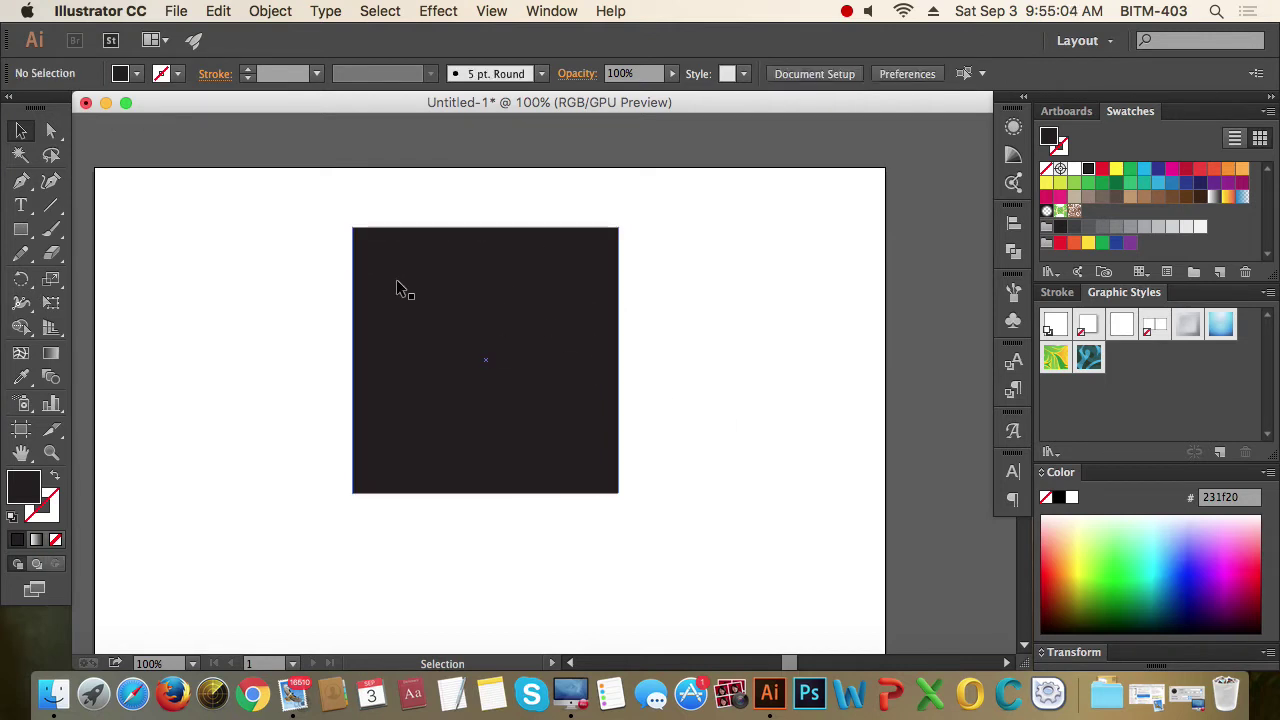
Step: Reposition the black square near the upper middle of the artboard, trying a place farther left first, and deselect it
drag(397, 286, 364, 363)
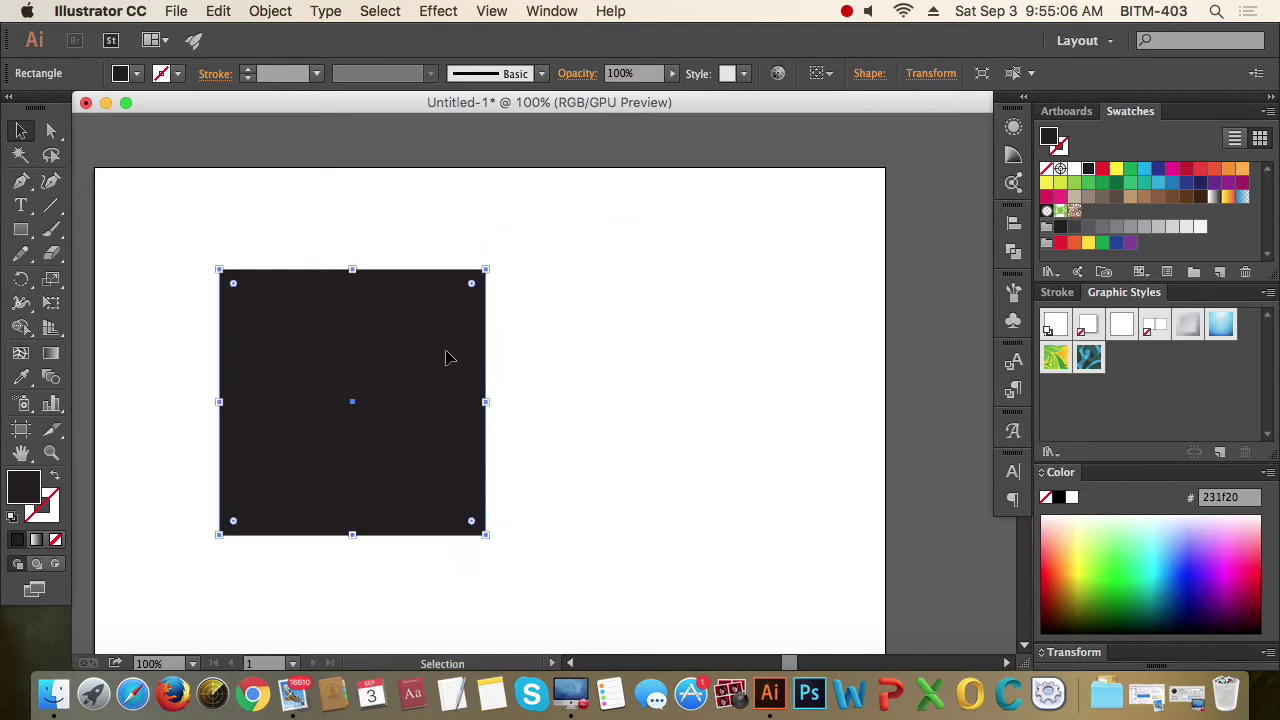
drag(449, 358, 612, 302)
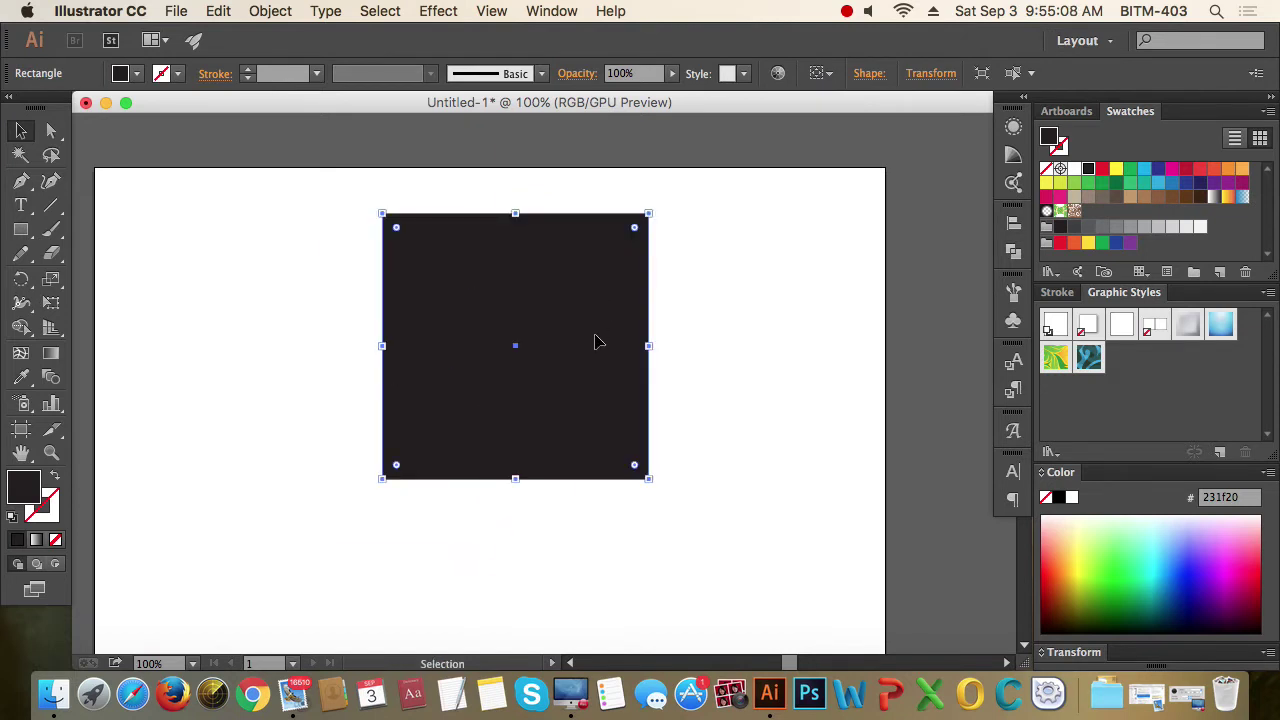
click(692, 296)
click(539, 291)
drag(560, 286, 558, 304)
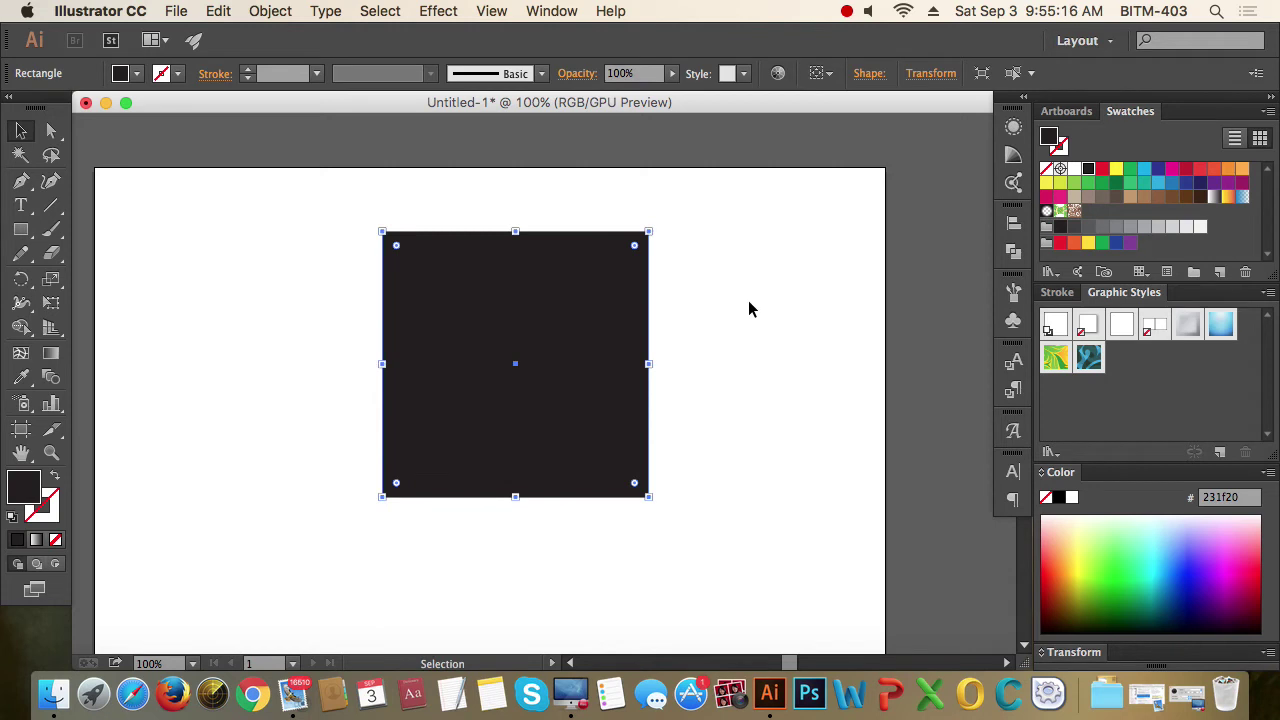
click(748, 309)
Step: Select the black square and hide it
click(573, 310)
click(267, 10)
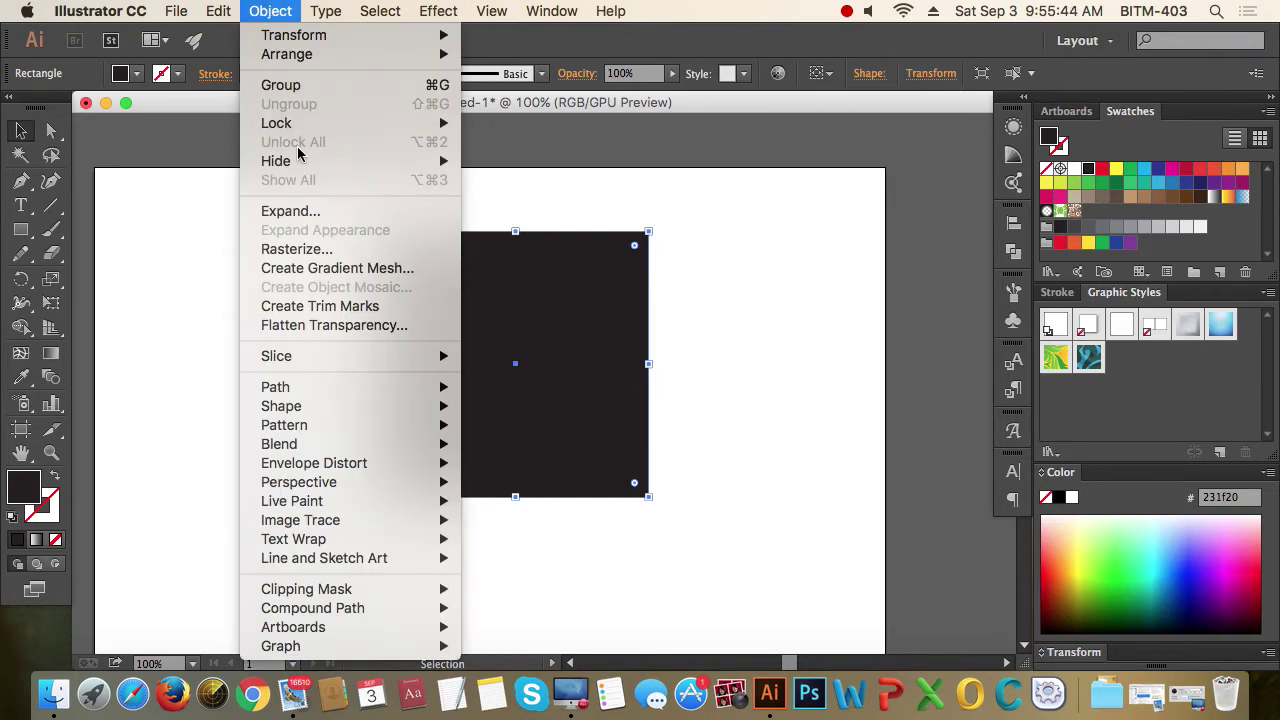
mouse_move(294, 163)
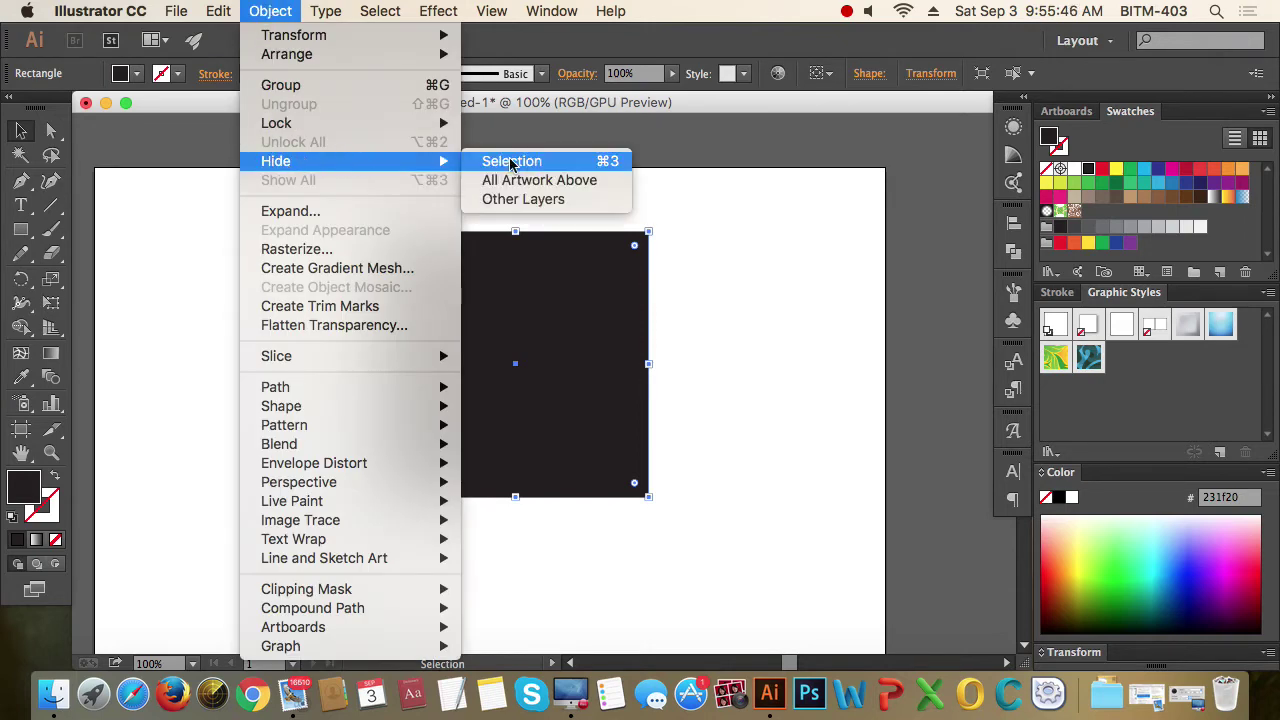
click(578, 162)
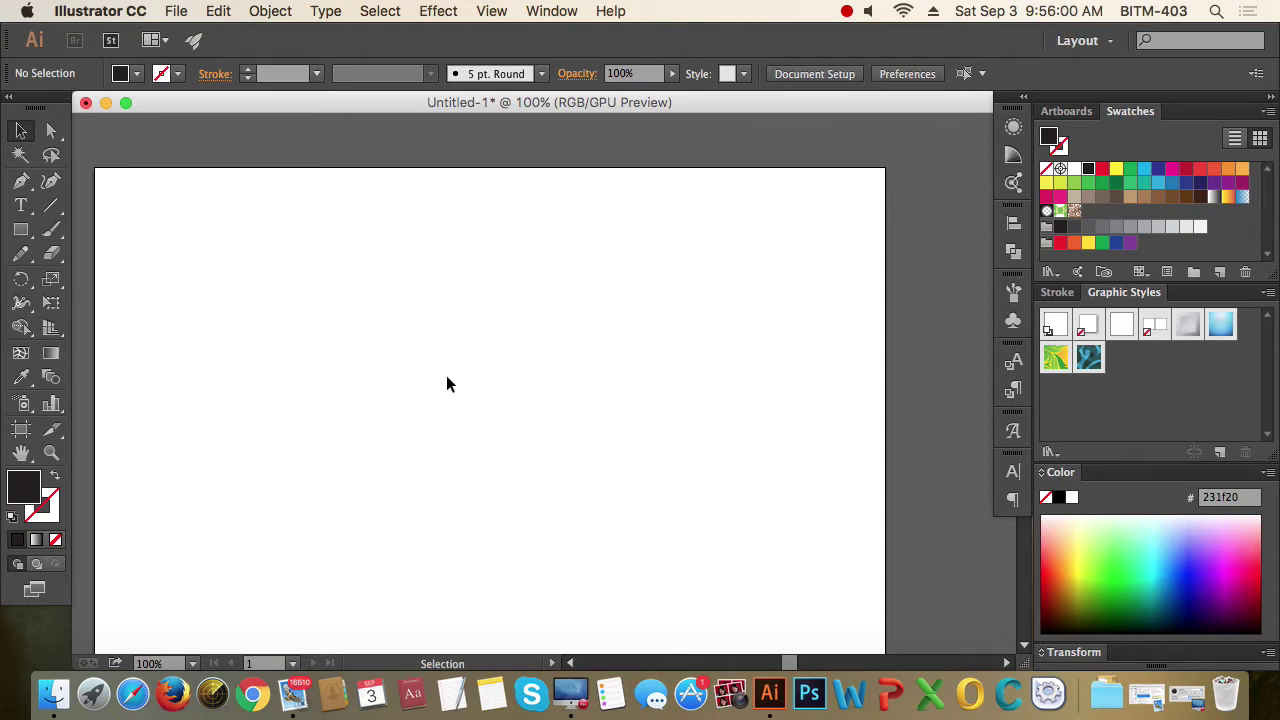
Step: Show all hidden objects again and clear the selection
click(270, 11)
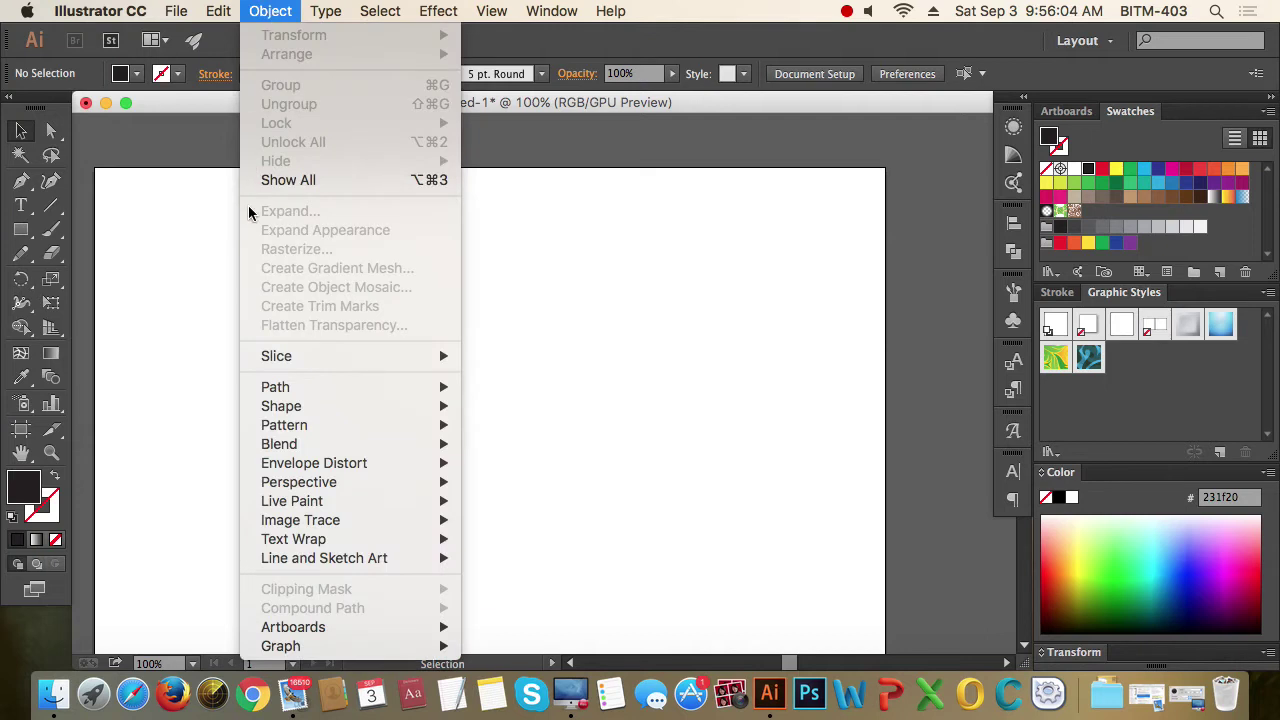
click(386, 189)
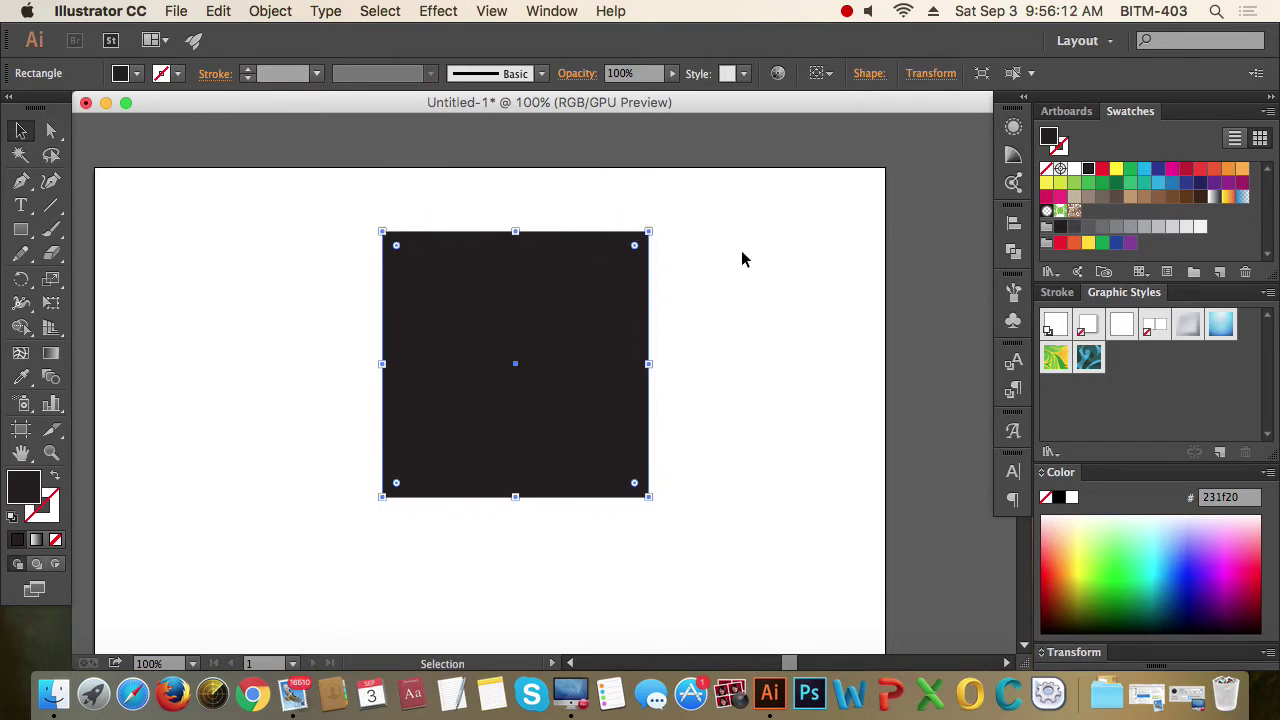
click(769, 267)
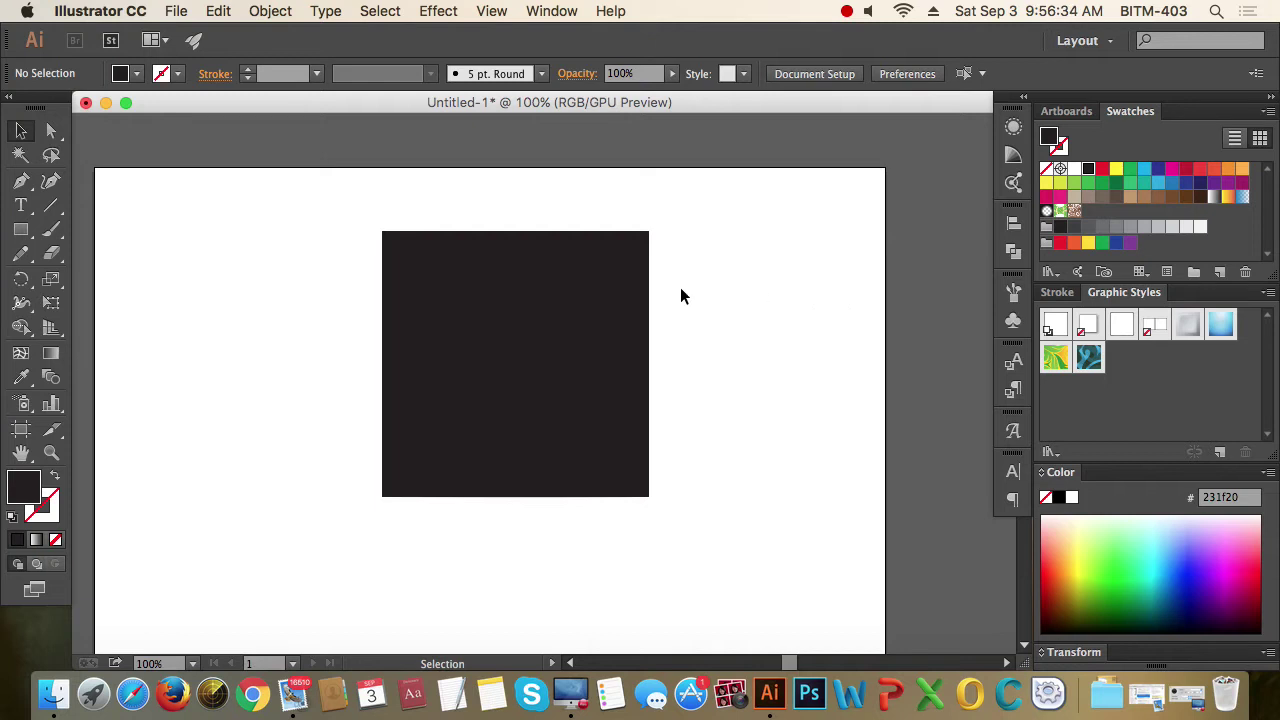
Step: Scale the black square down to about half its size and scatter six copies of it around the artboard
click(612, 445)
drag(640, 505, 526, 374)
drag(491, 280, 633, 357)
drag(634, 331, 674, 190)
drag(674, 200, 286, 529)
drag(253, 488, 189, 346)
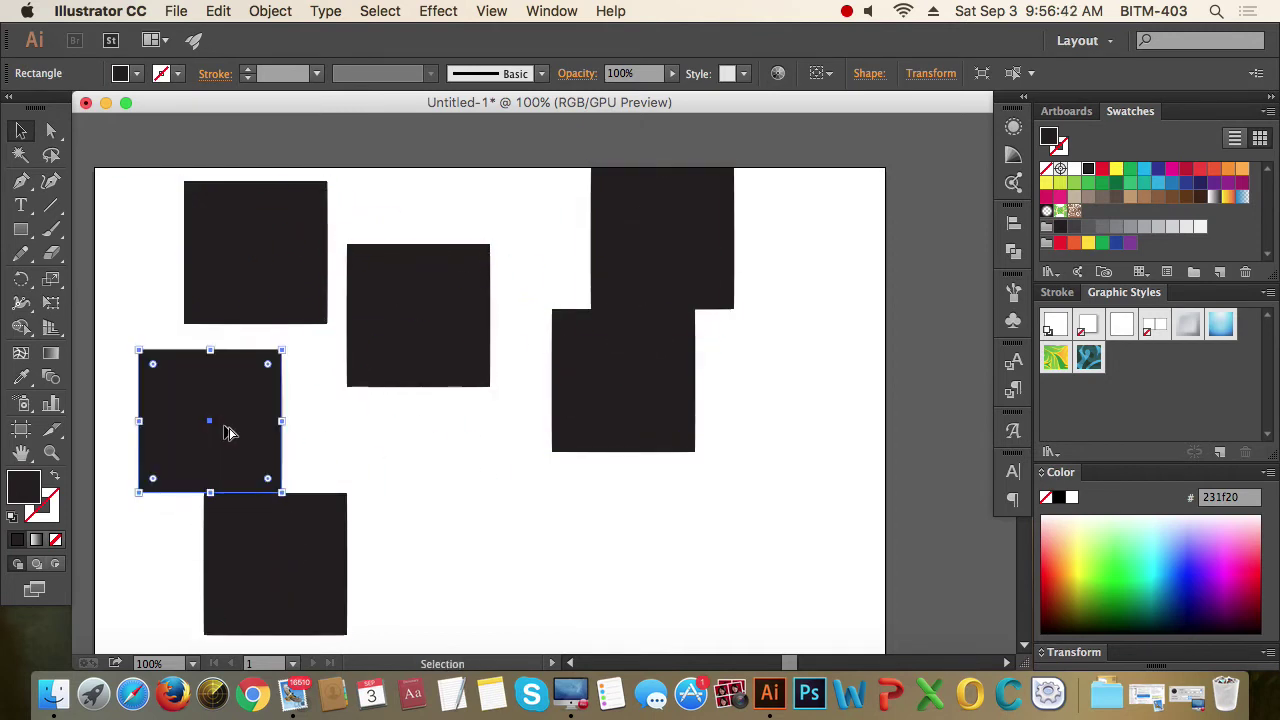
drag(229, 429, 468, 539)
Step: Separate the touching squares by shifting the middle-right one down, the middle-left one up, and the top-right one left and down
click(729, 451)
drag(633, 400, 644, 441)
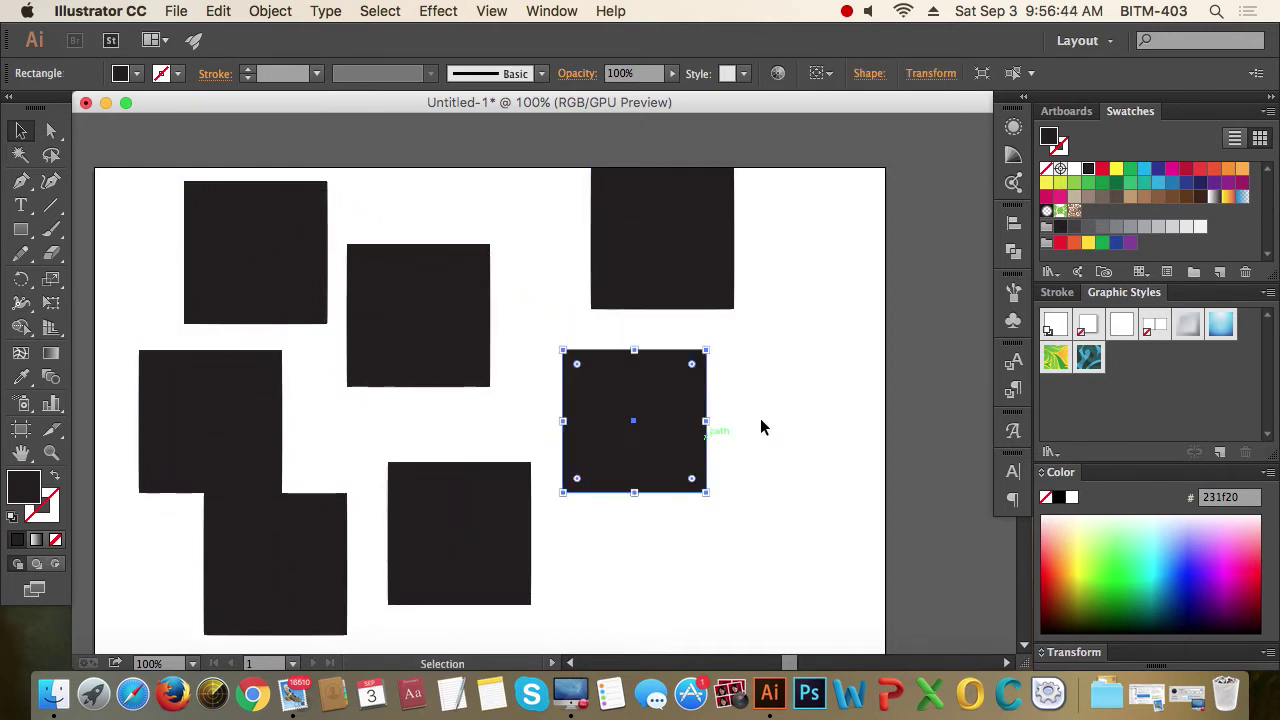
click(763, 426)
drag(140, 205, 780, 547)
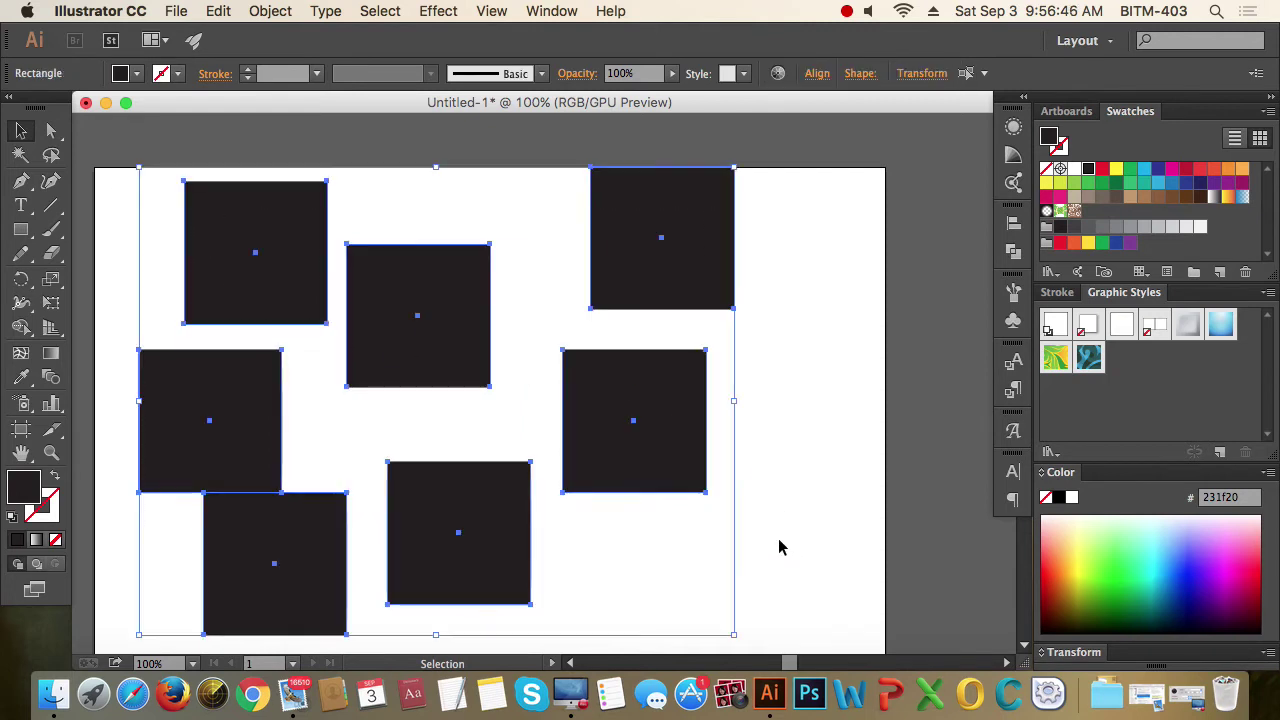
click(777, 399)
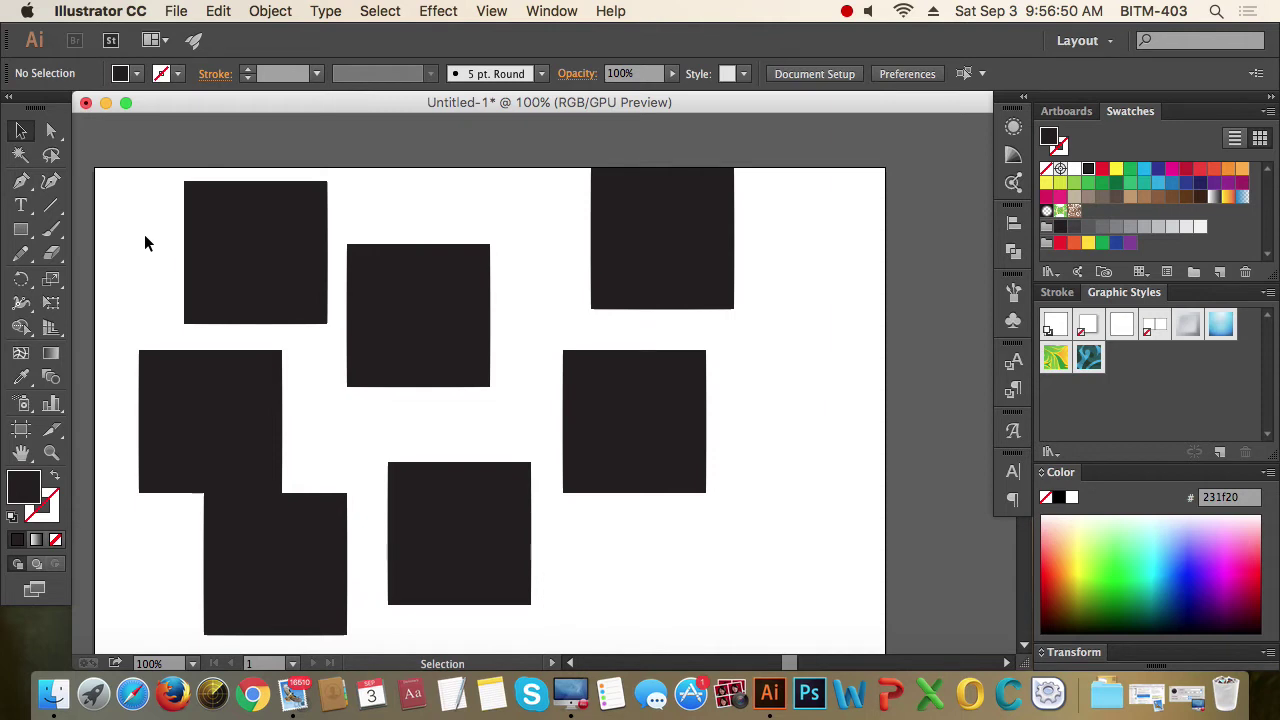
drag(209, 394, 202, 383)
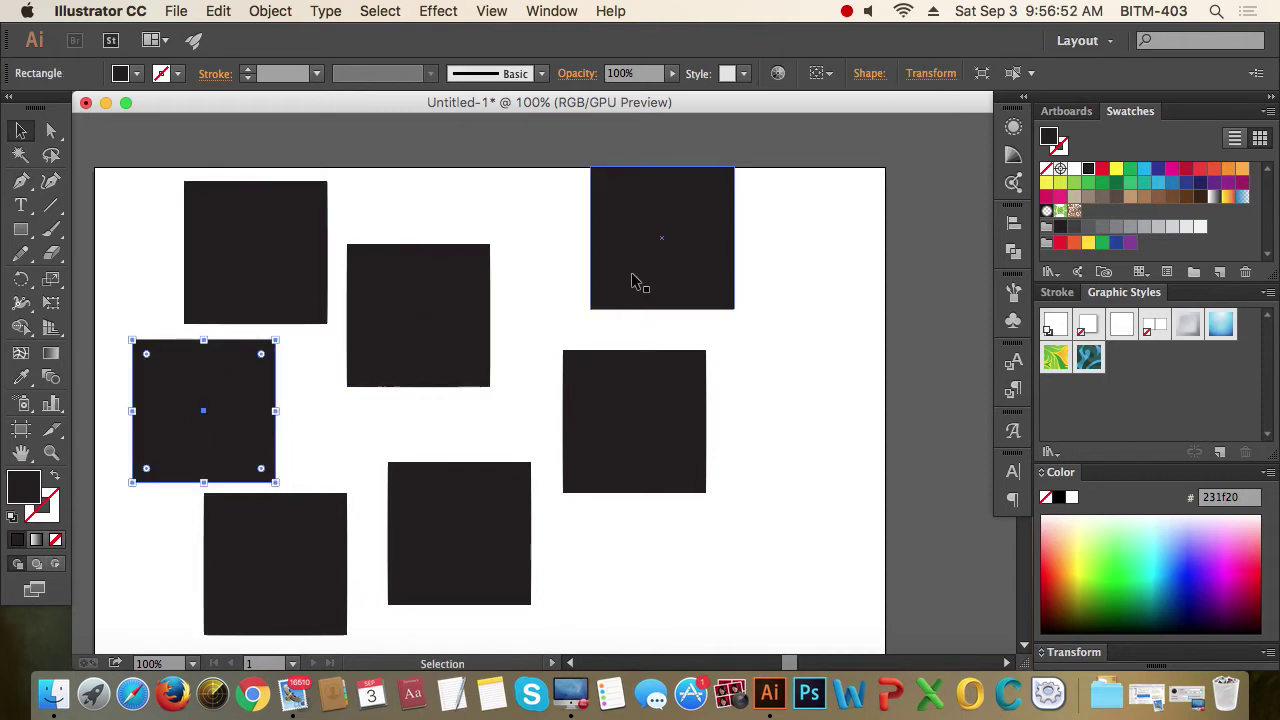
drag(637, 283, 597, 297)
Step: Select all the squares together with a marquee, select each of the seven individually, and clear the selection
drag(133, 219, 674, 586)
click(758, 381)
click(663, 277)
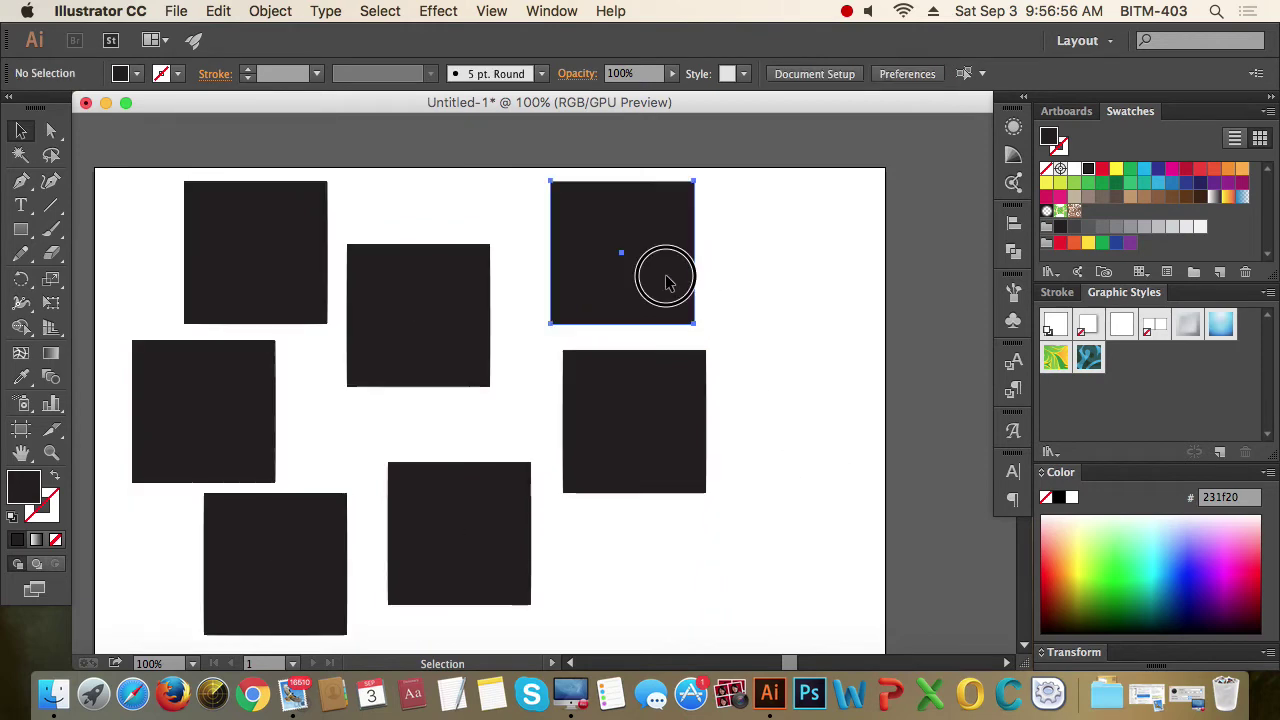
click(623, 449)
click(447, 537)
click(410, 353)
click(255, 262)
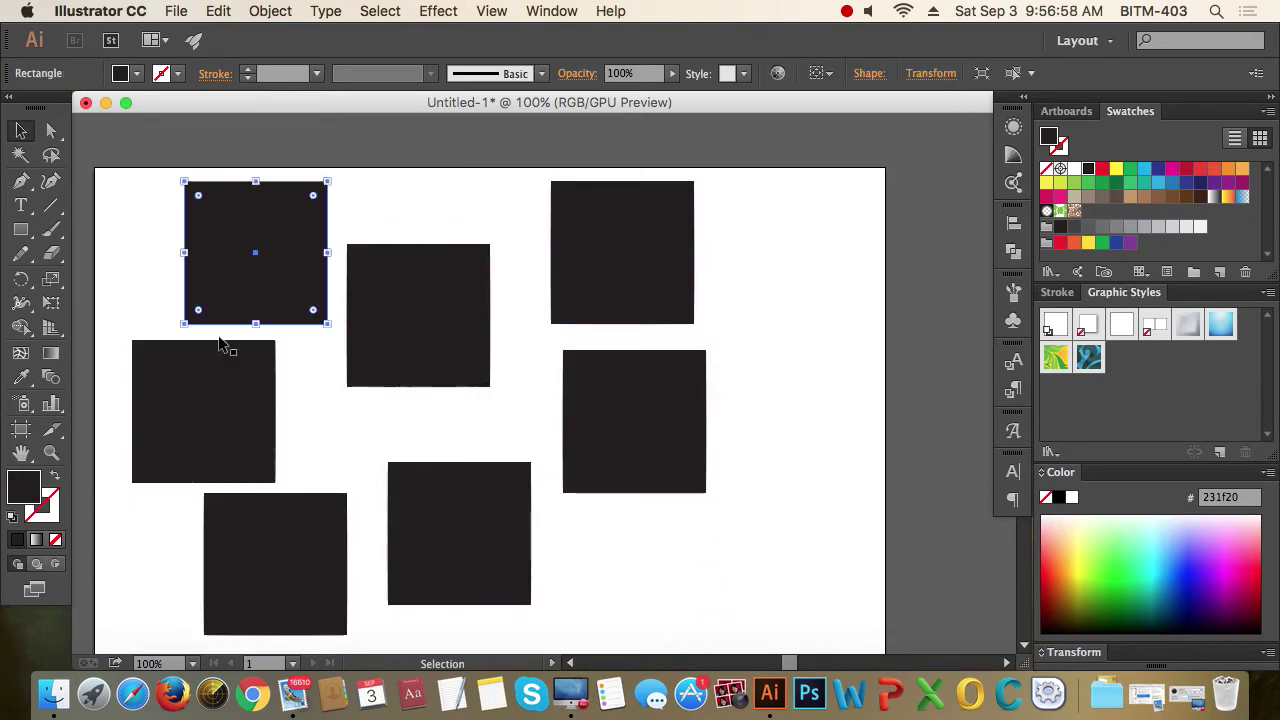
click(215, 385)
click(315, 590)
click(623, 561)
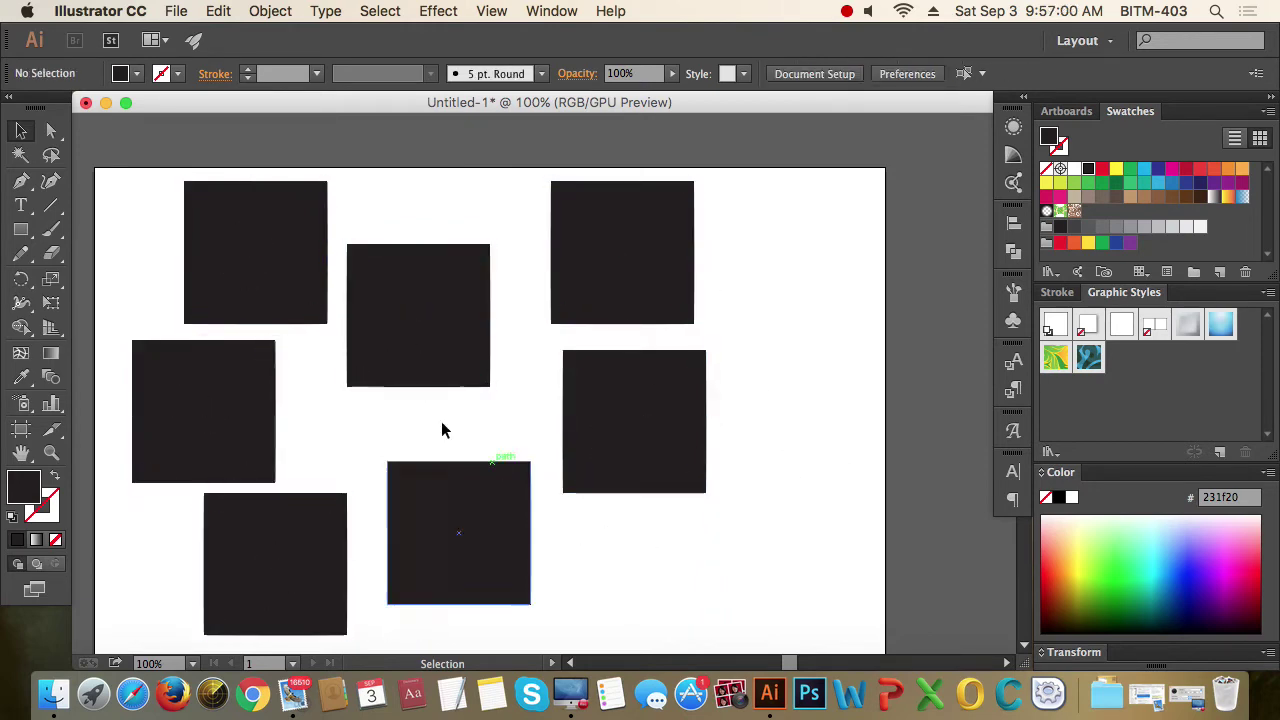
Step: Move the top-right square off the artboard to the right, and undo that move
key(super+minus)
key(super+minus)
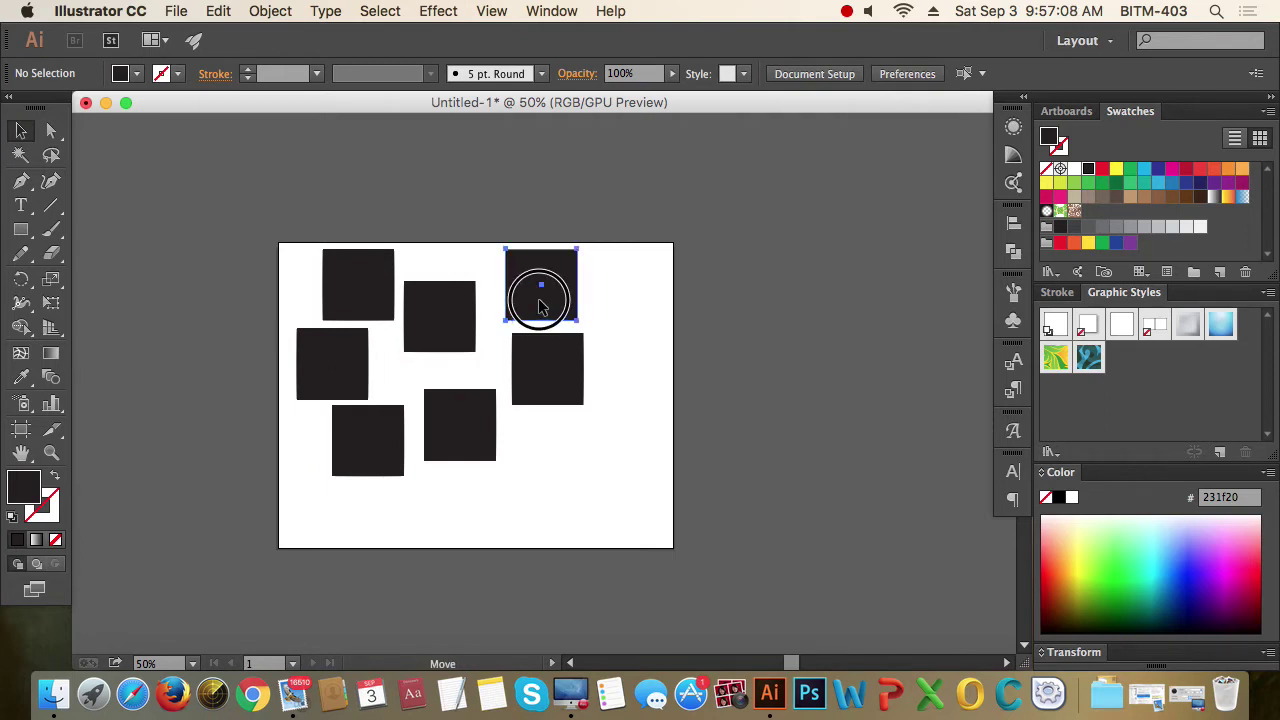
drag(541, 300, 793, 282)
click(656, 375)
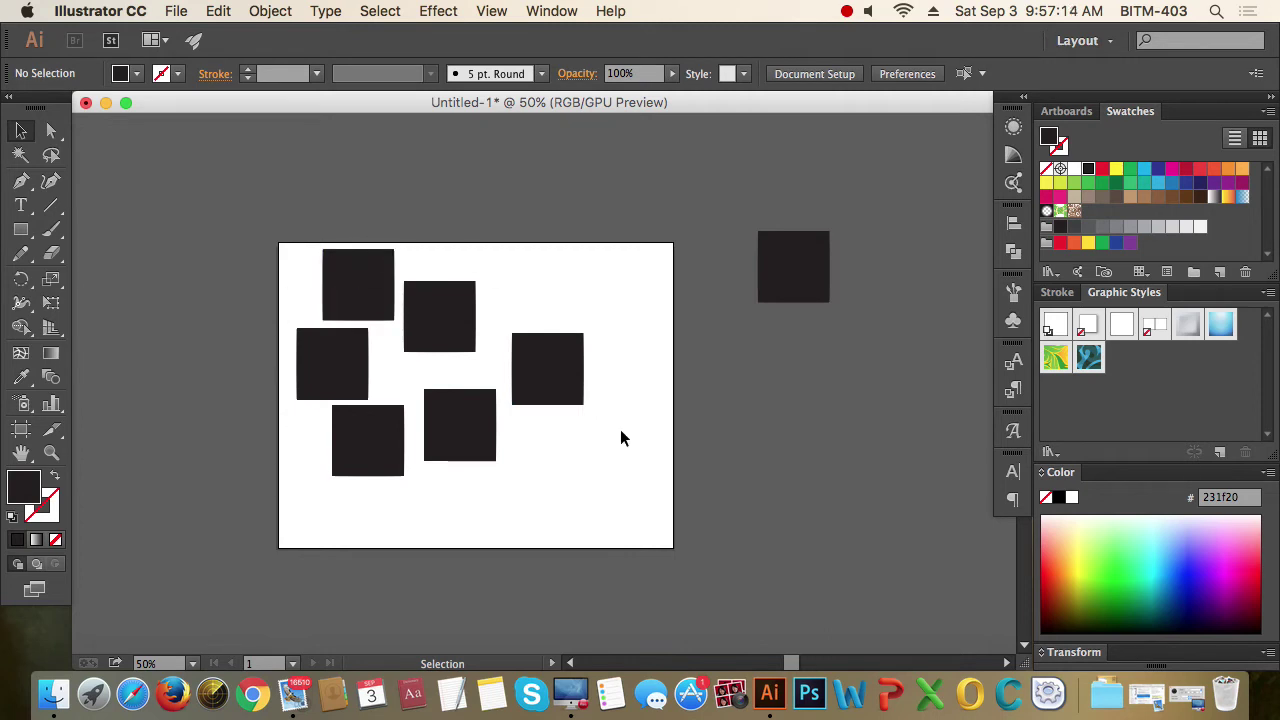
key(super+z)
key(super+equal)
key(super+equal)
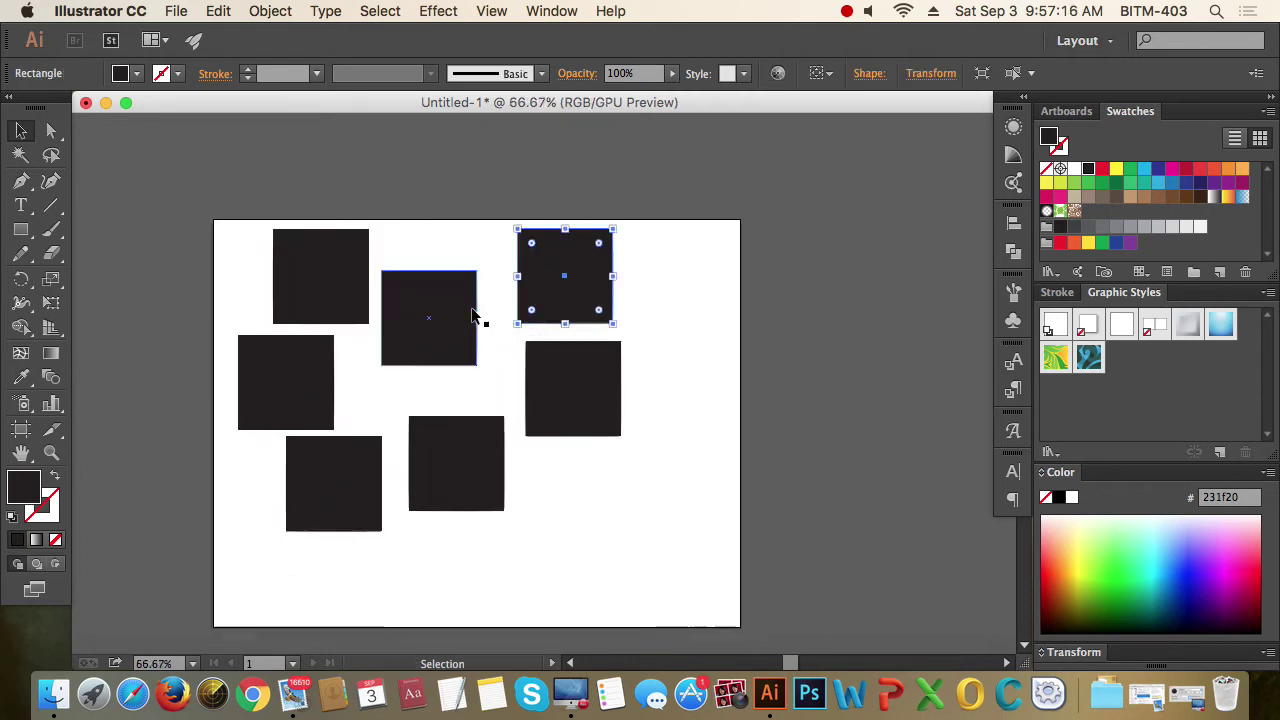
drag(518, 395, 531, 372)
key(super+minus)
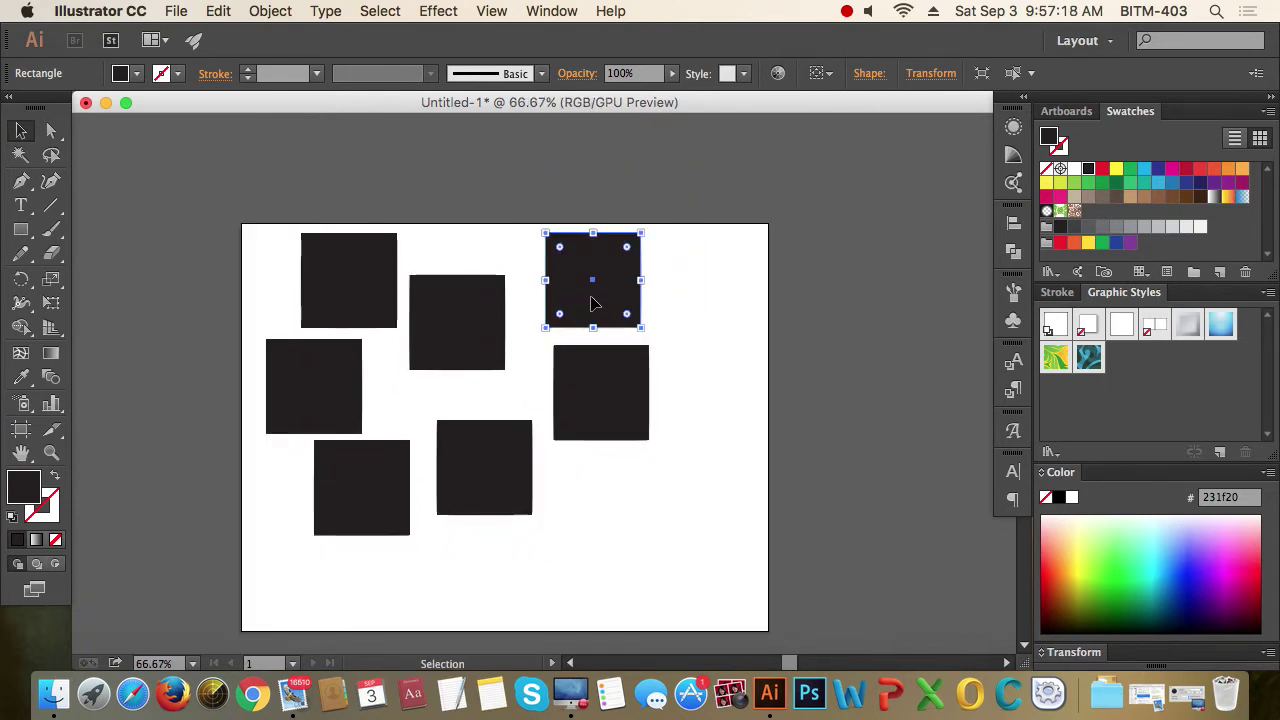
Step: Select several squares one at a time, move the bottom-middle one toward the artboard's lower right, and undo that move
click(371, 271)
click(451, 291)
click(646, 309)
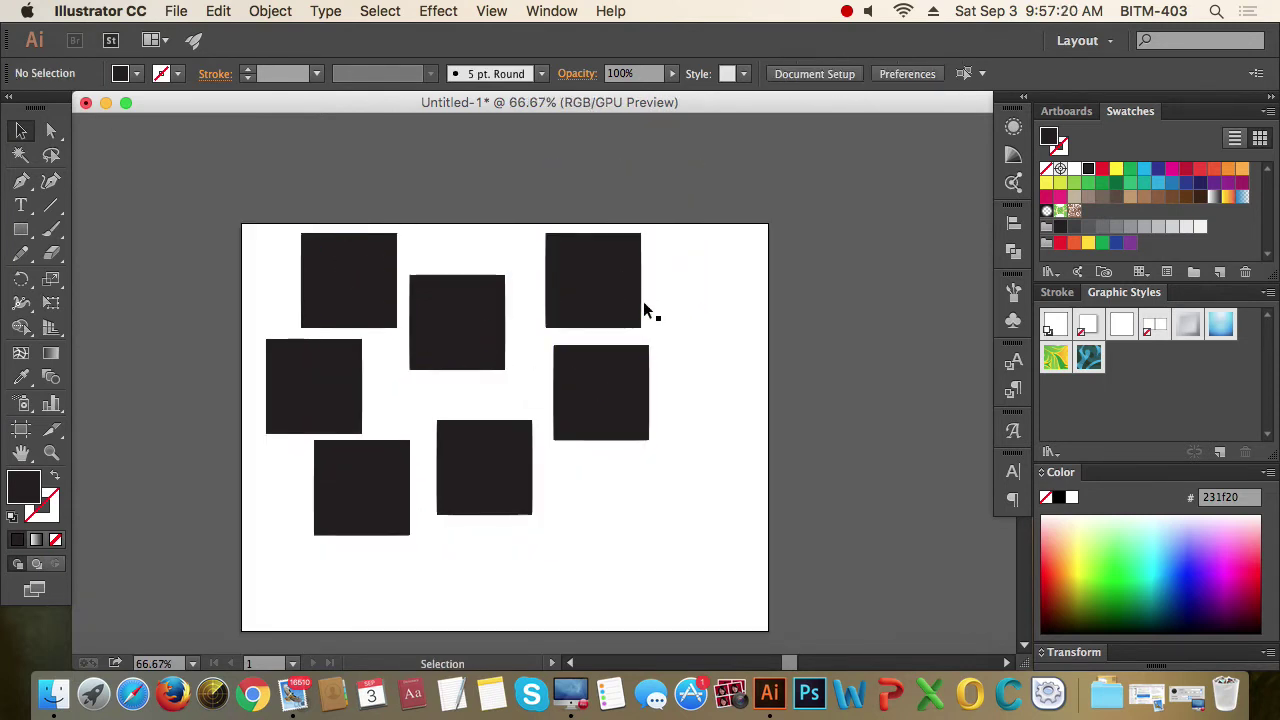
click(605, 365)
click(476, 494)
drag(479, 500, 609, 560)
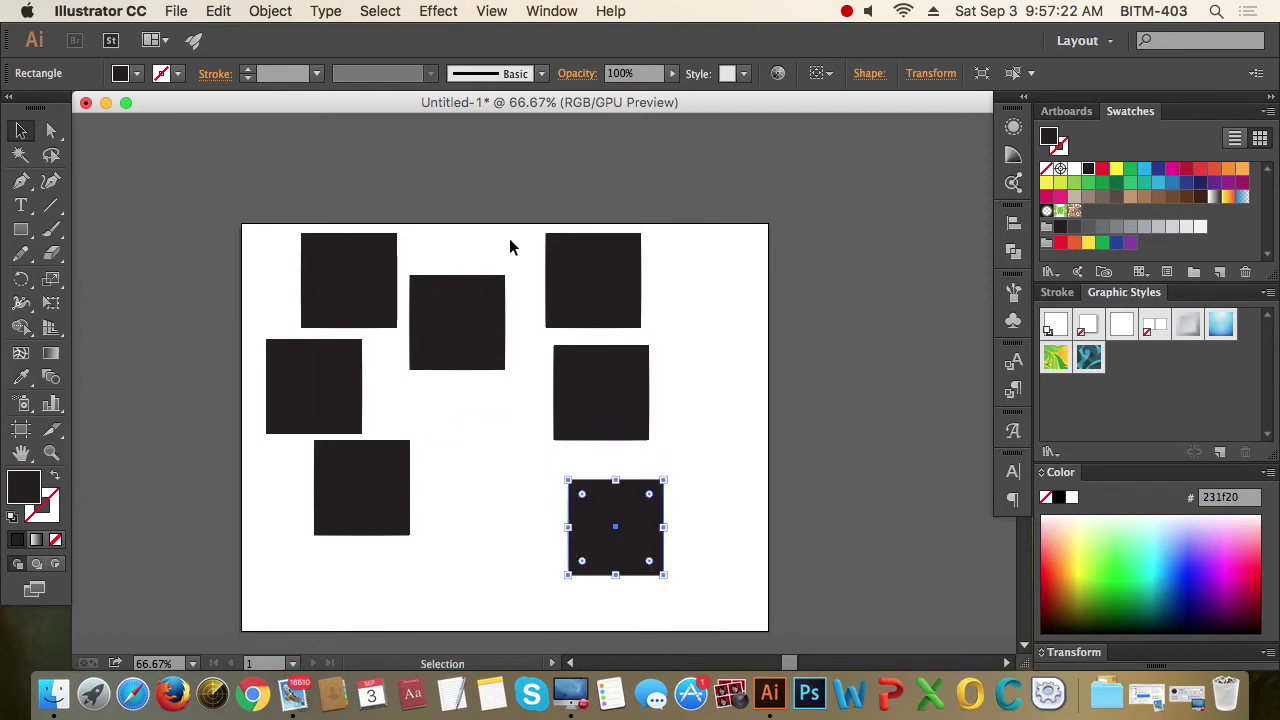
key(super+z)
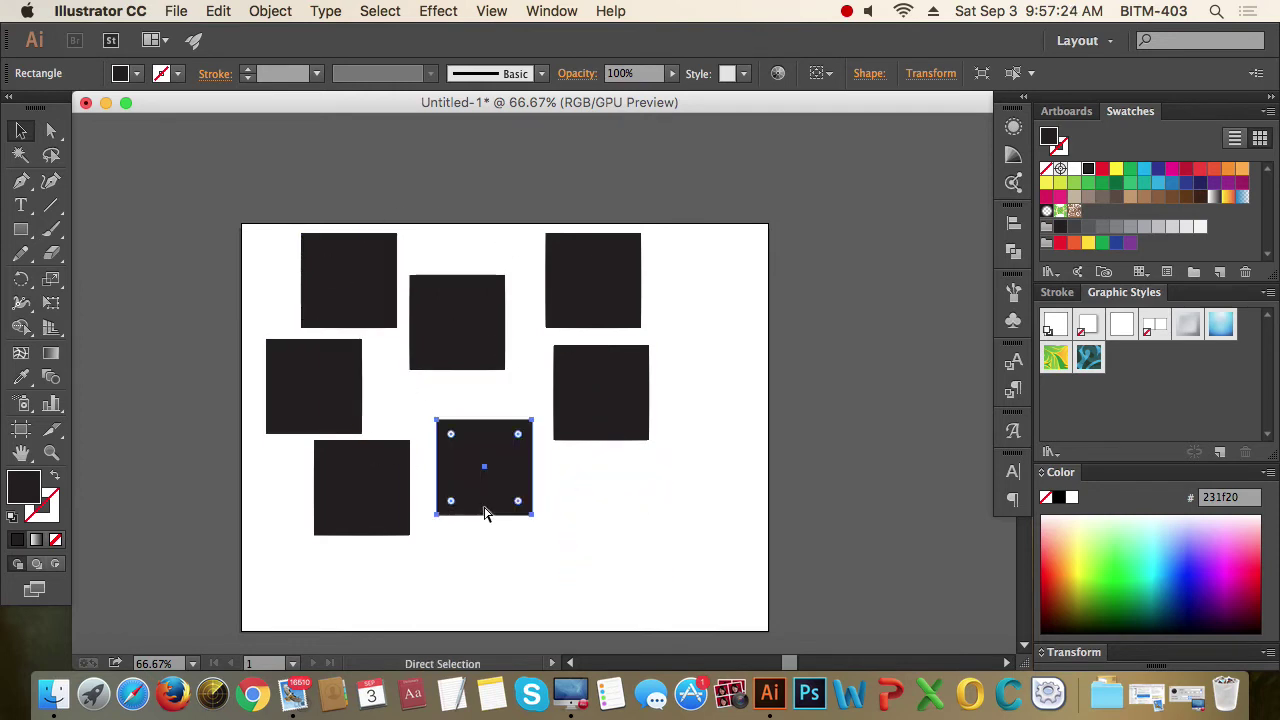
Step: Select all seven squares with a marquee and group them
drag(708, 519, 213, 222)
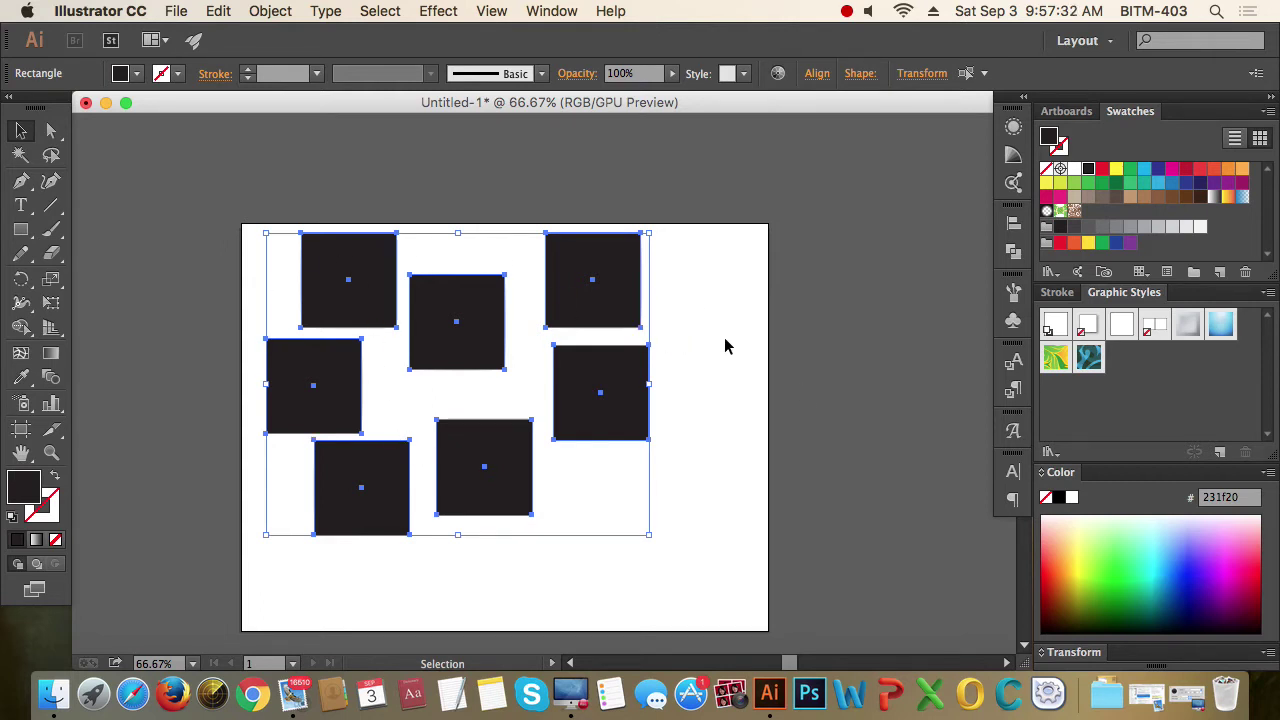
click(688, 314)
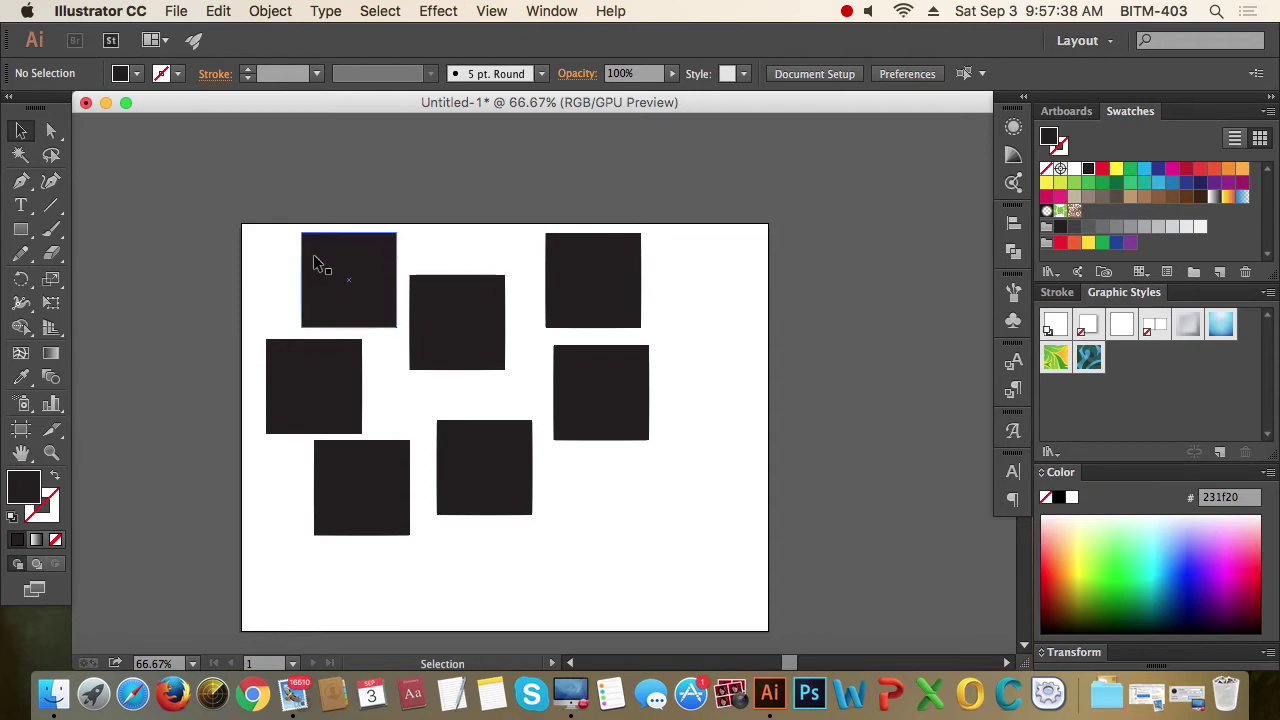
drag(220, 195, 726, 578)
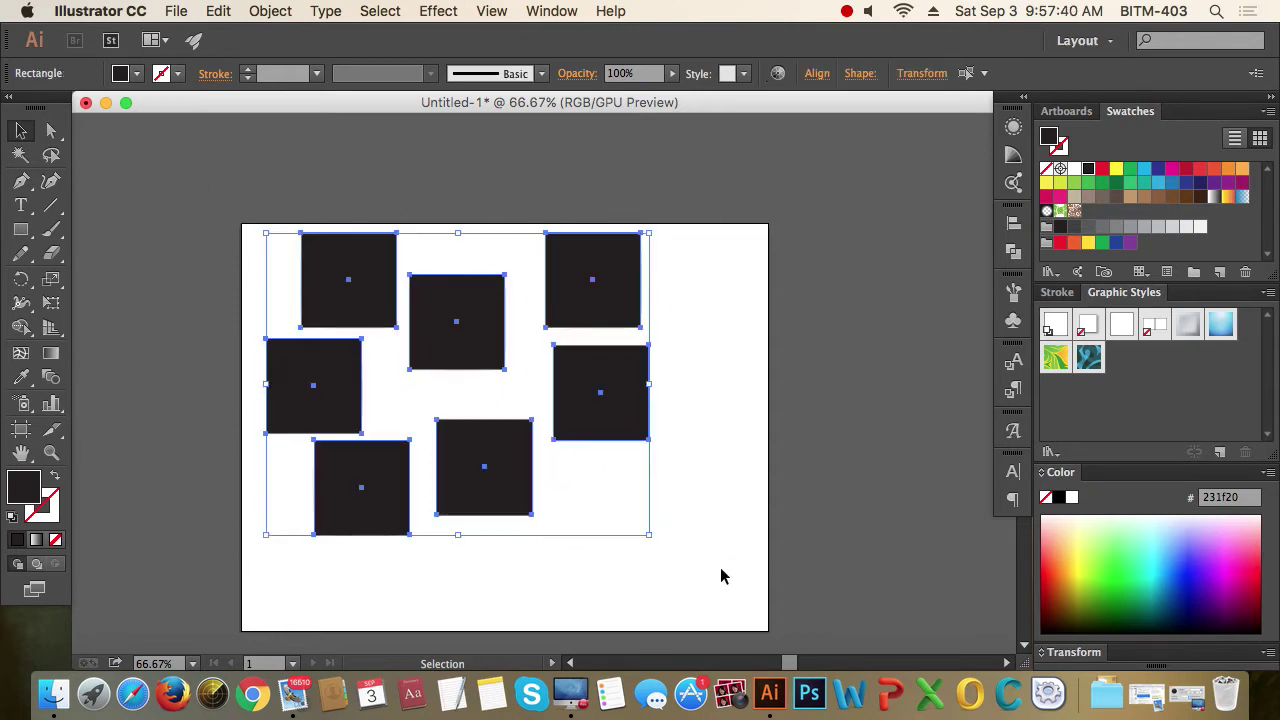
click(271, 12)
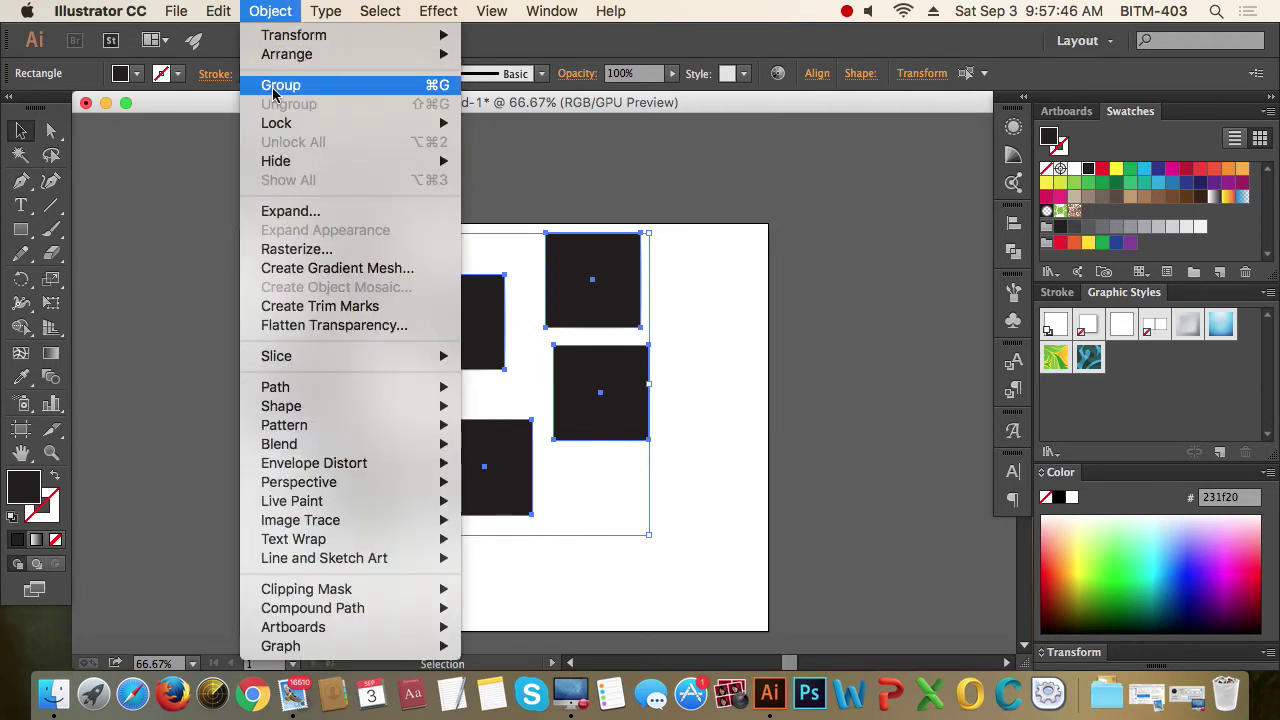
click(410, 88)
click(401, 90)
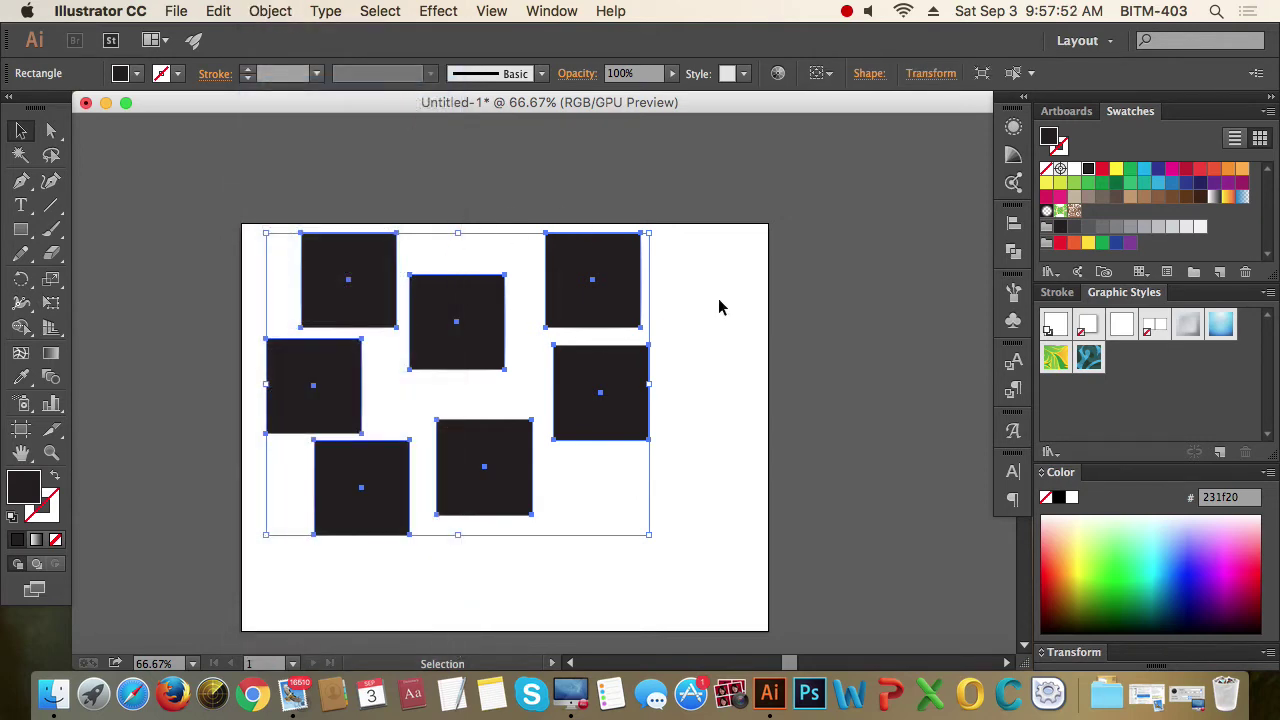
Step: Select the group through single squares, then move it around and leave it near the artboard's center
click(795, 272)
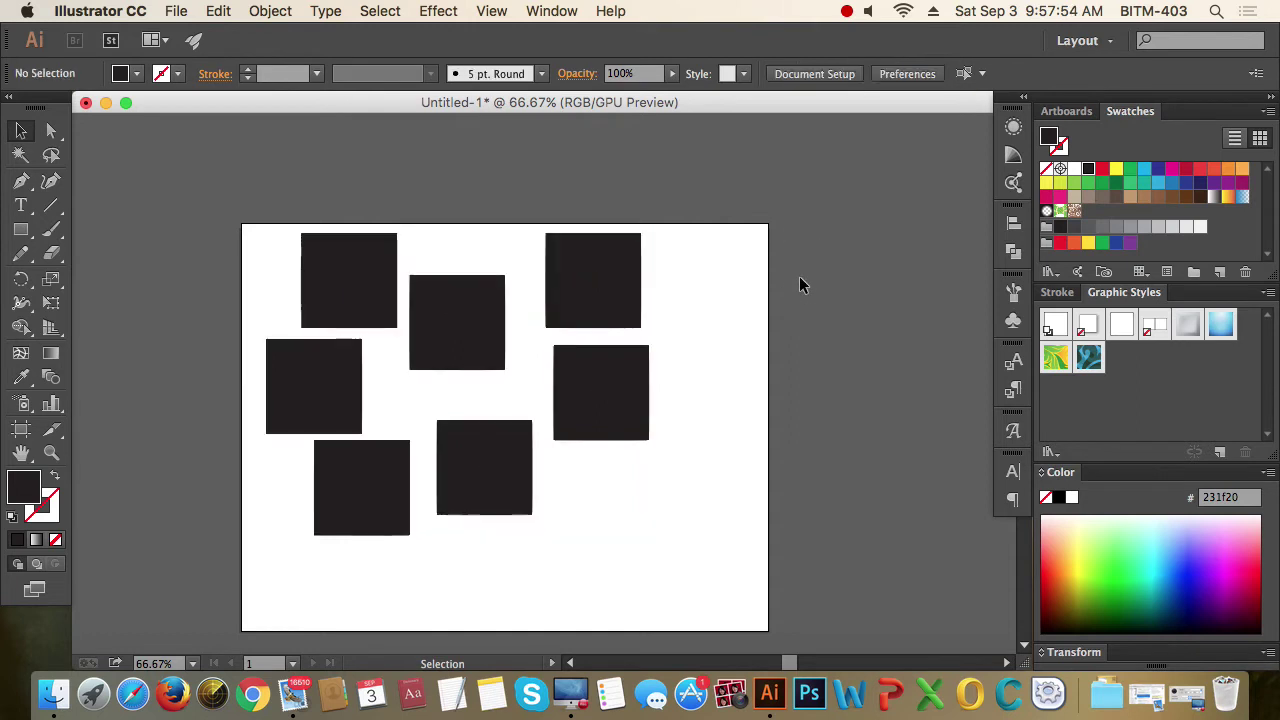
click(601, 290)
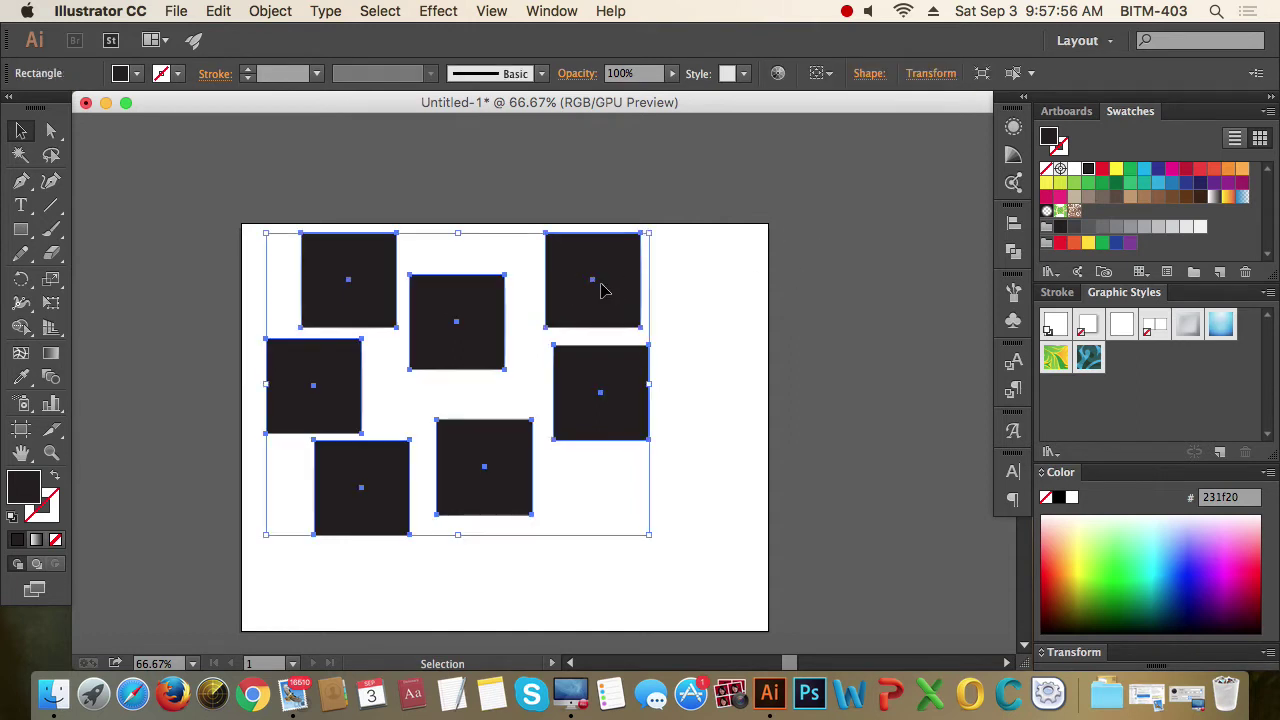
click(740, 492)
click(365, 508)
click(674, 509)
drag(555, 347, 901, 319)
drag(720, 478, 590, 545)
drag(808, 466, 612, 455)
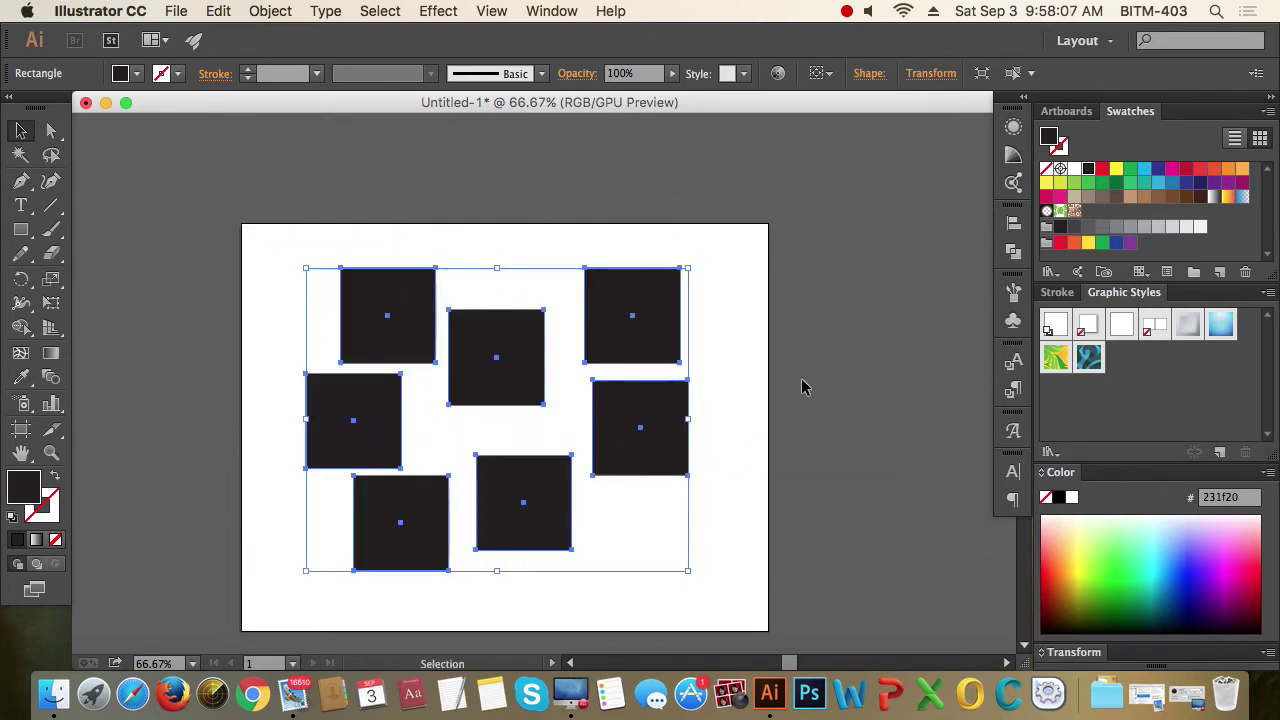
Step: Ungroup the squares, shift them all together around the artboard while still selected, and clear the selection
click(271, 12)
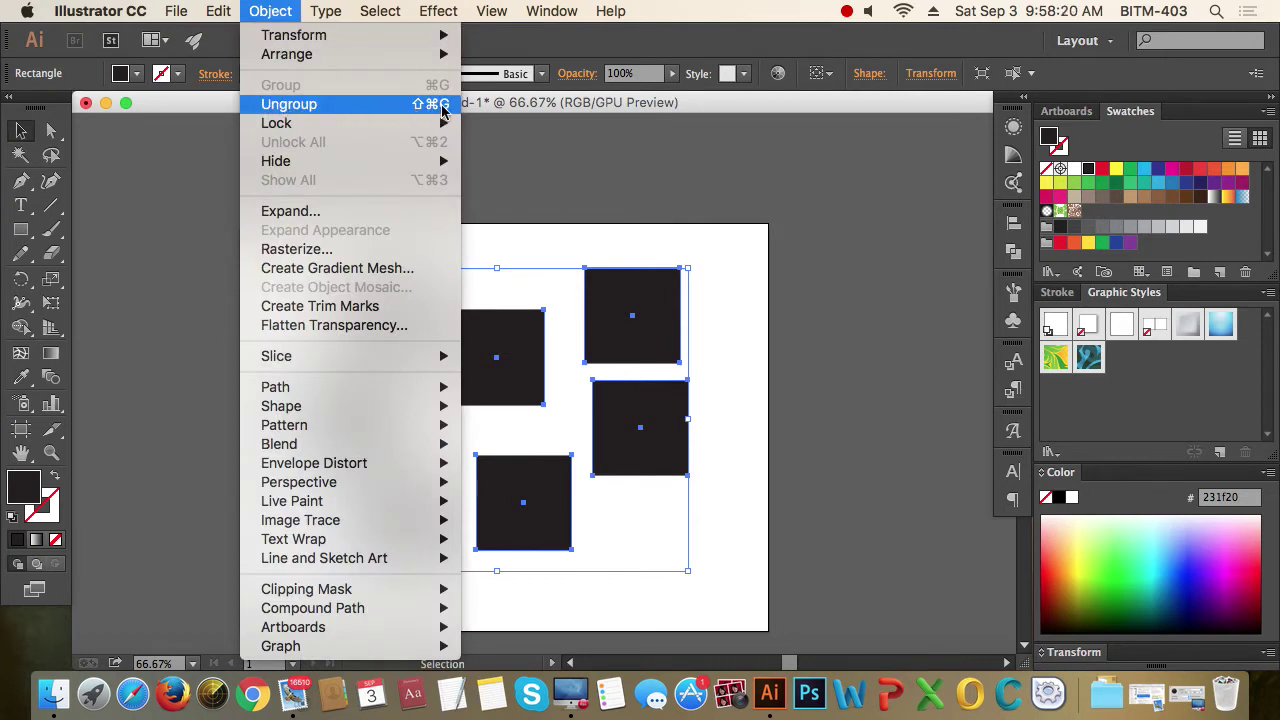
click(410, 110)
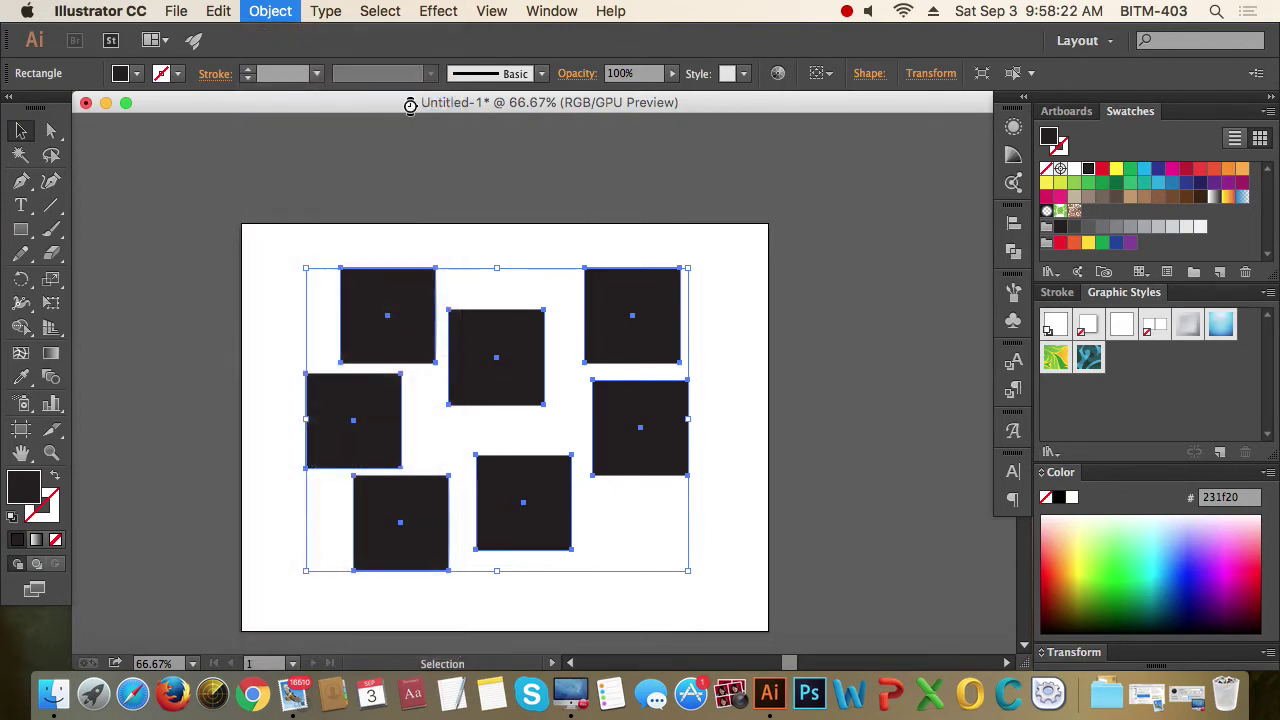
drag(625, 337, 806, 243)
drag(535, 342, 246, 397)
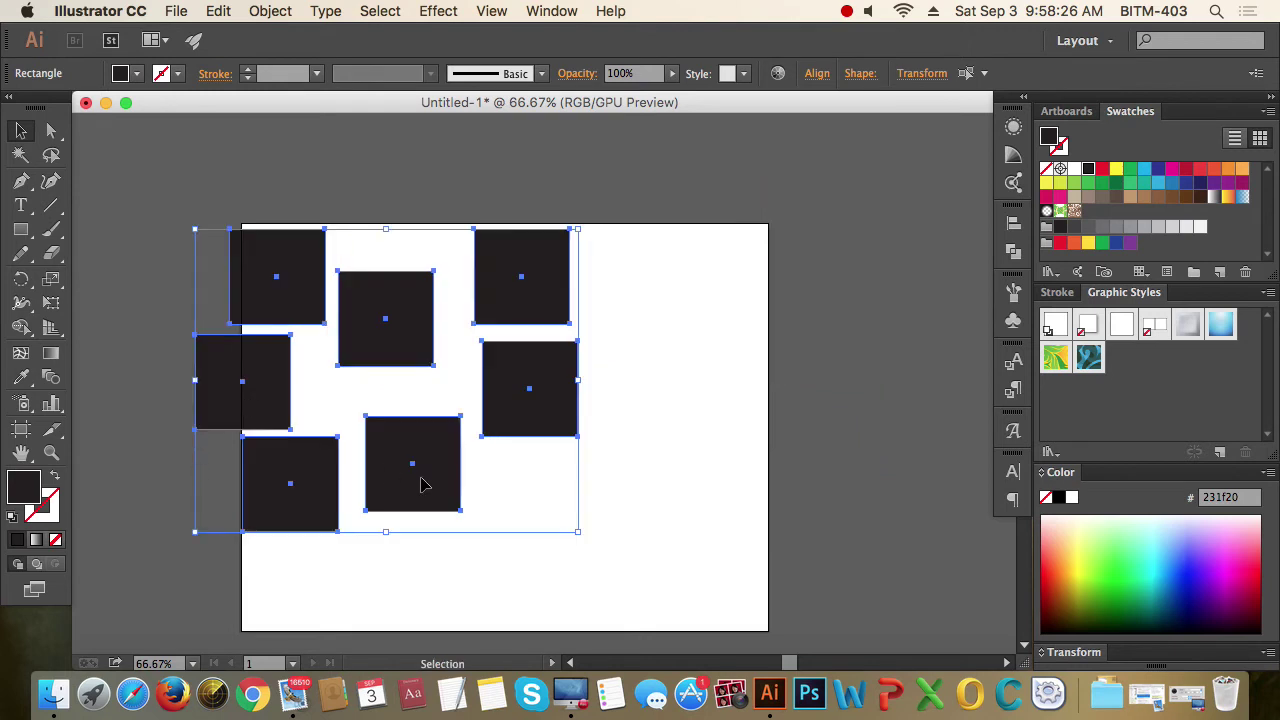
drag(413, 481, 536, 517)
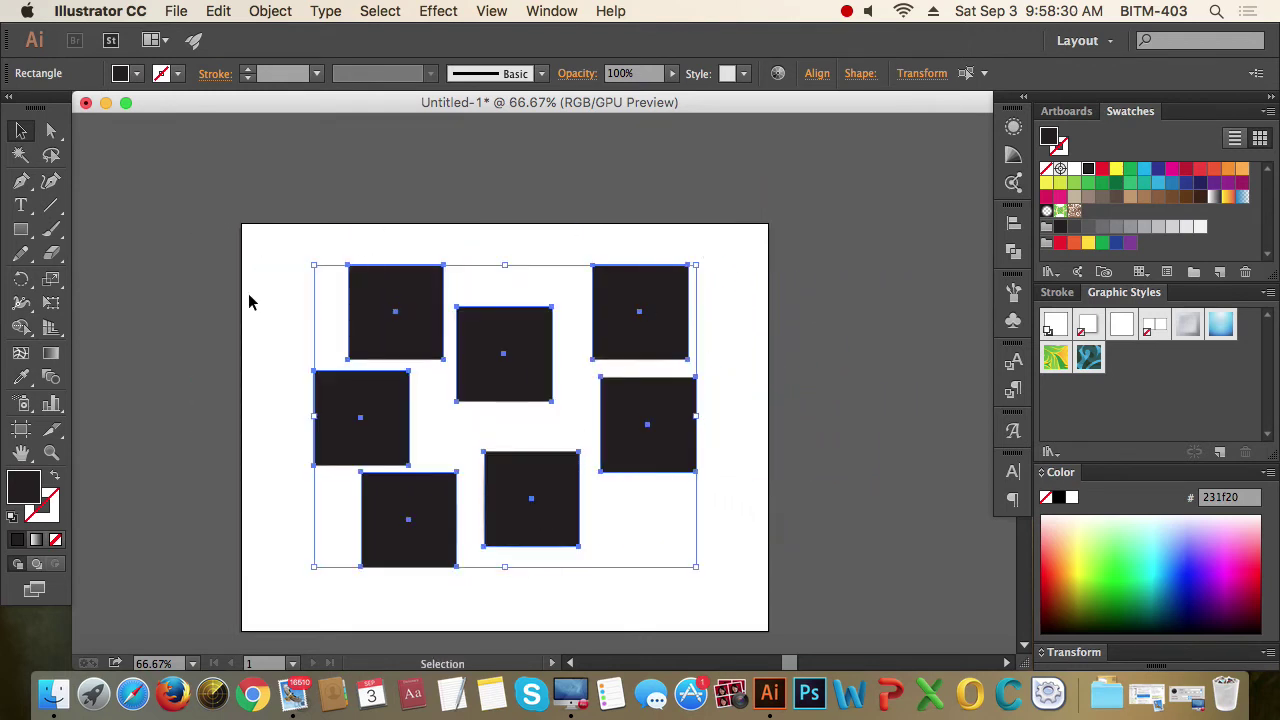
click(834, 242)
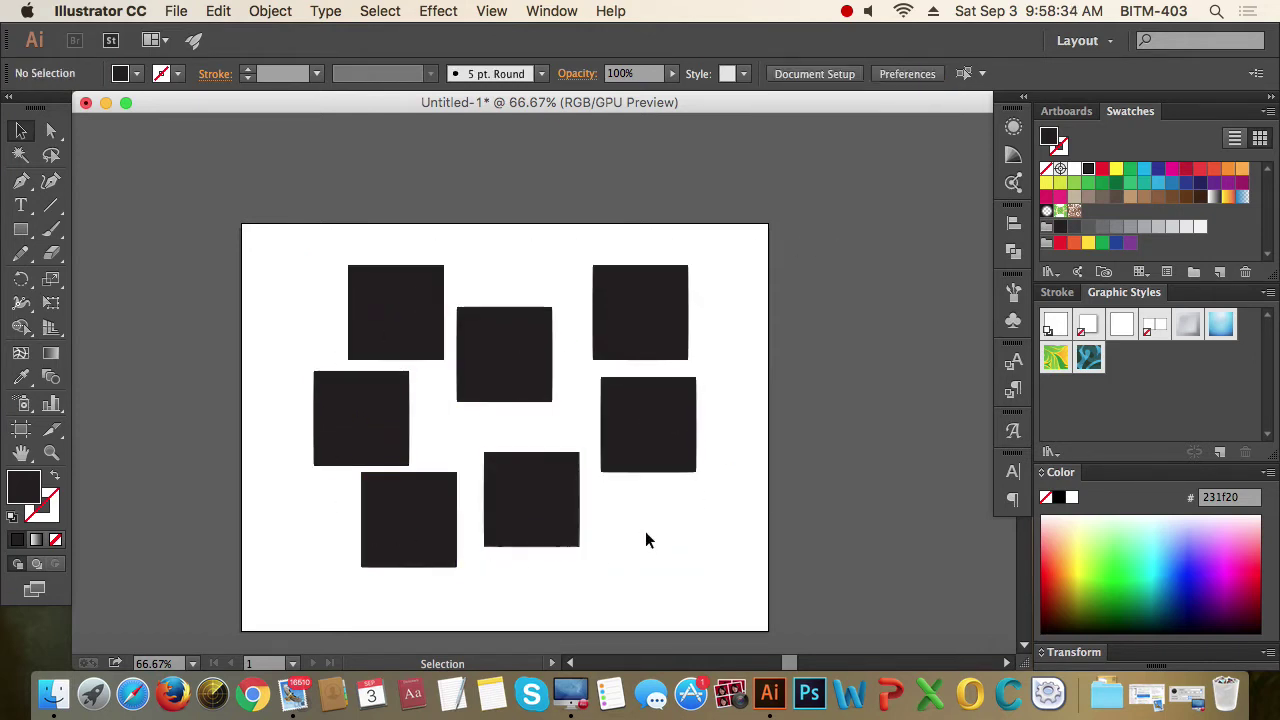
Step: Move the top-right, middle-right, center and top-left squares outward one by one, the top-right one completely off the artboard
drag(660, 323, 899, 264)
drag(648, 455, 808, 529)
drag(517, 362, 661, 238)
drag(420, 320, 392, 243)
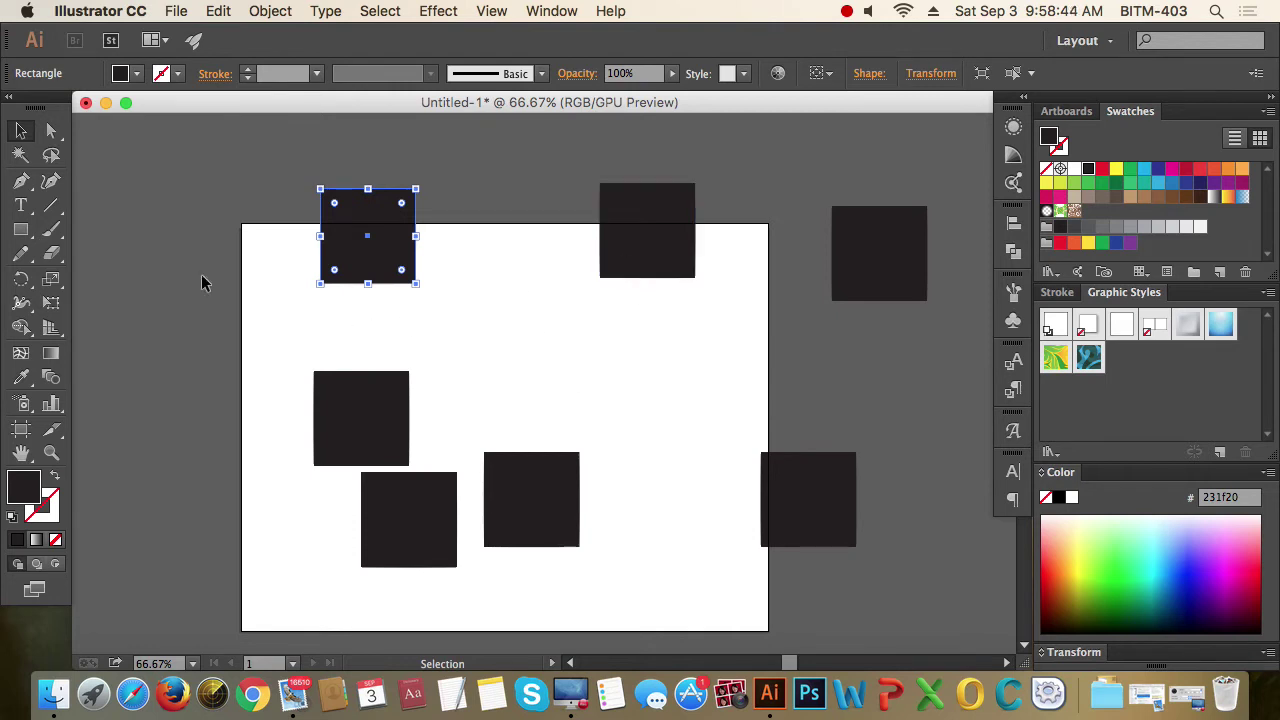
click(154, 294)
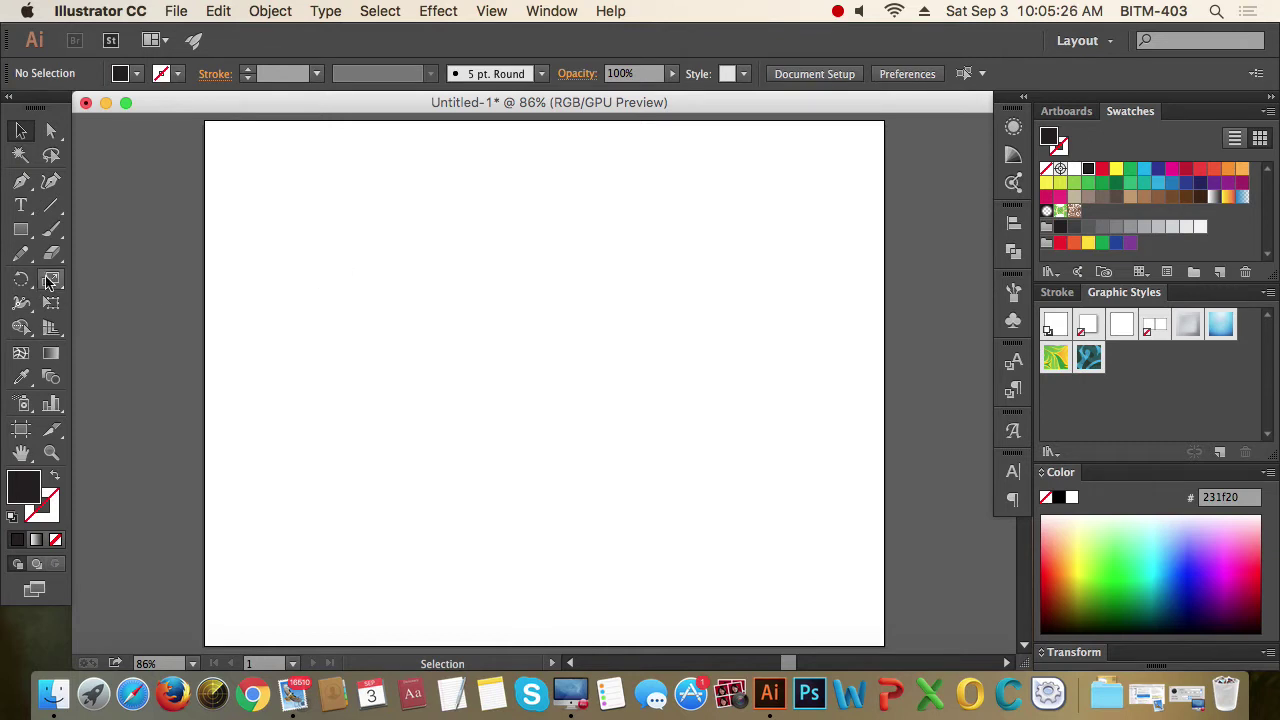
Step: Draw three overlapping rectangles in the artboard's upper left area, the smallest about 95 × 109 pt, without adding one by numeric size
click(22, 231)
drag(305, 236, 427, 357)
drag(499, 417, 367, 296)
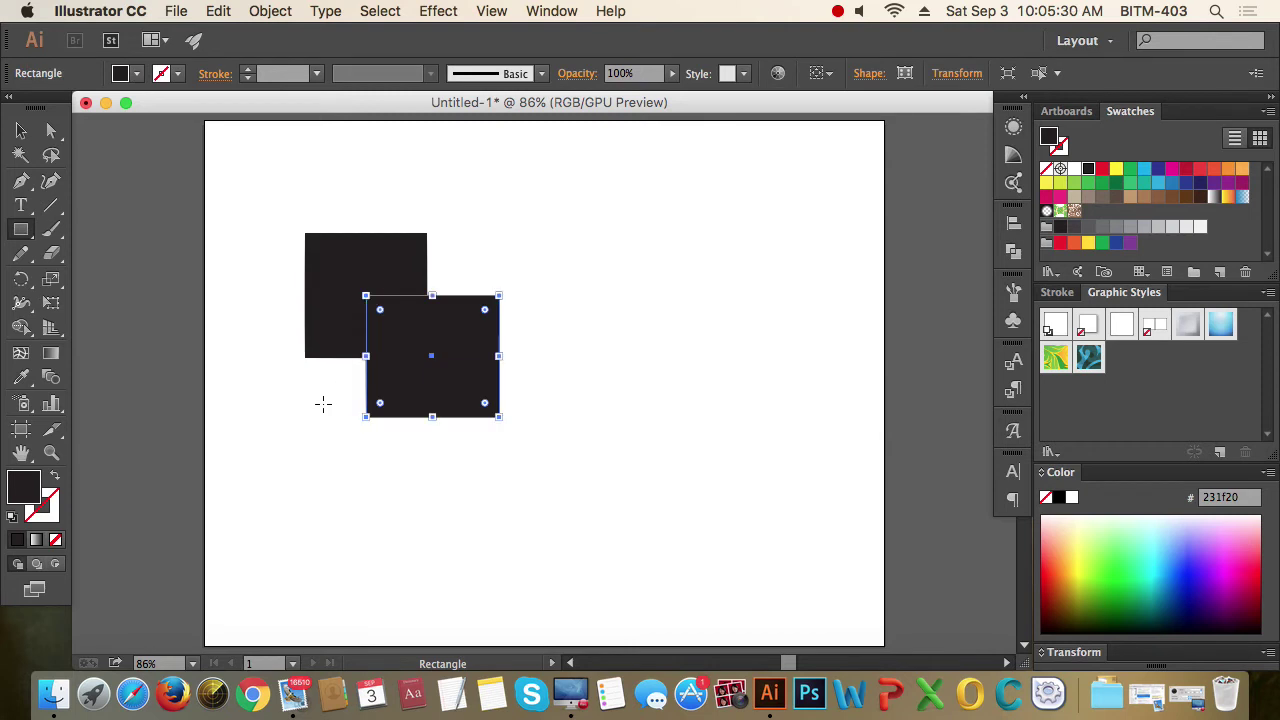
drag(326, 397, 407, 302)
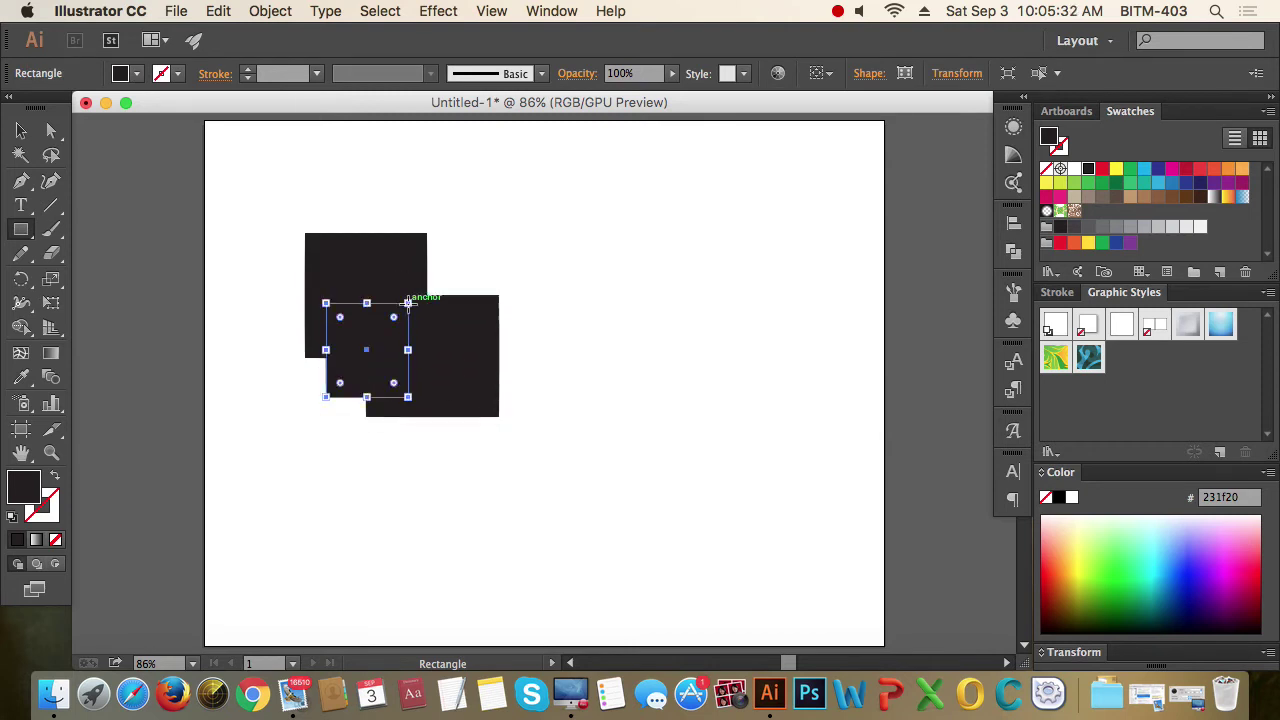
click(825, 200)
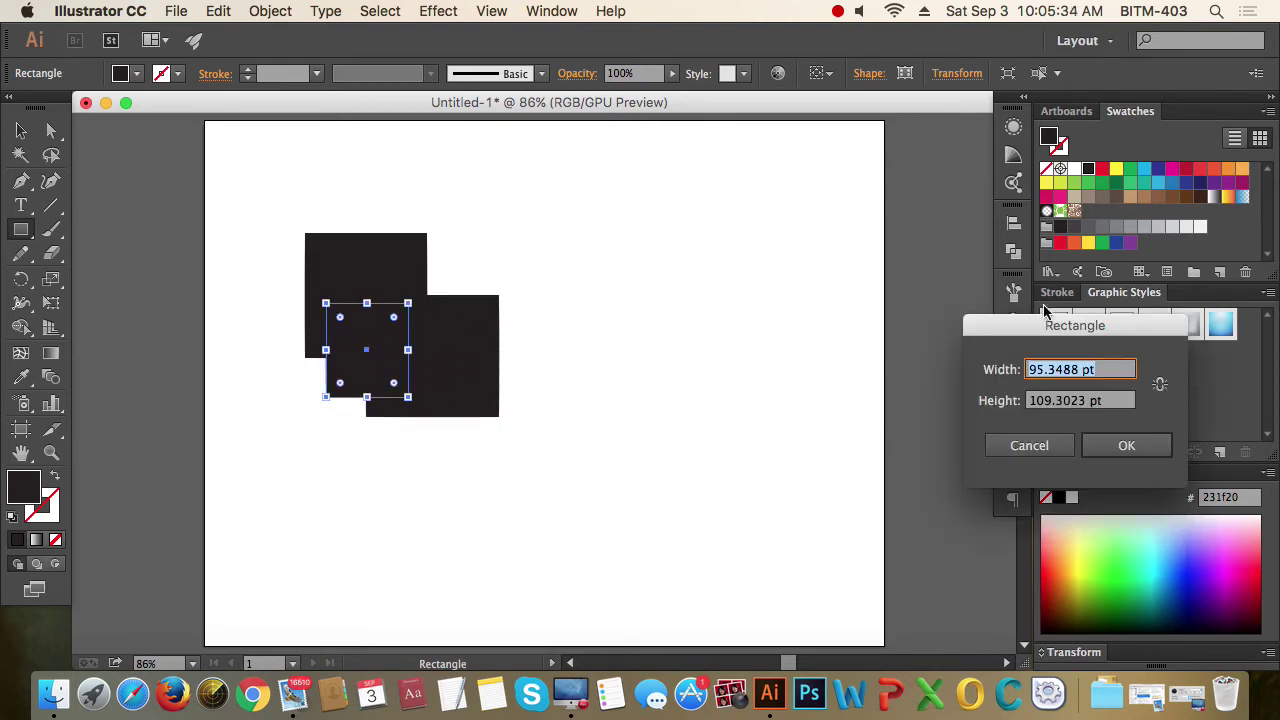
click(1057, 449)
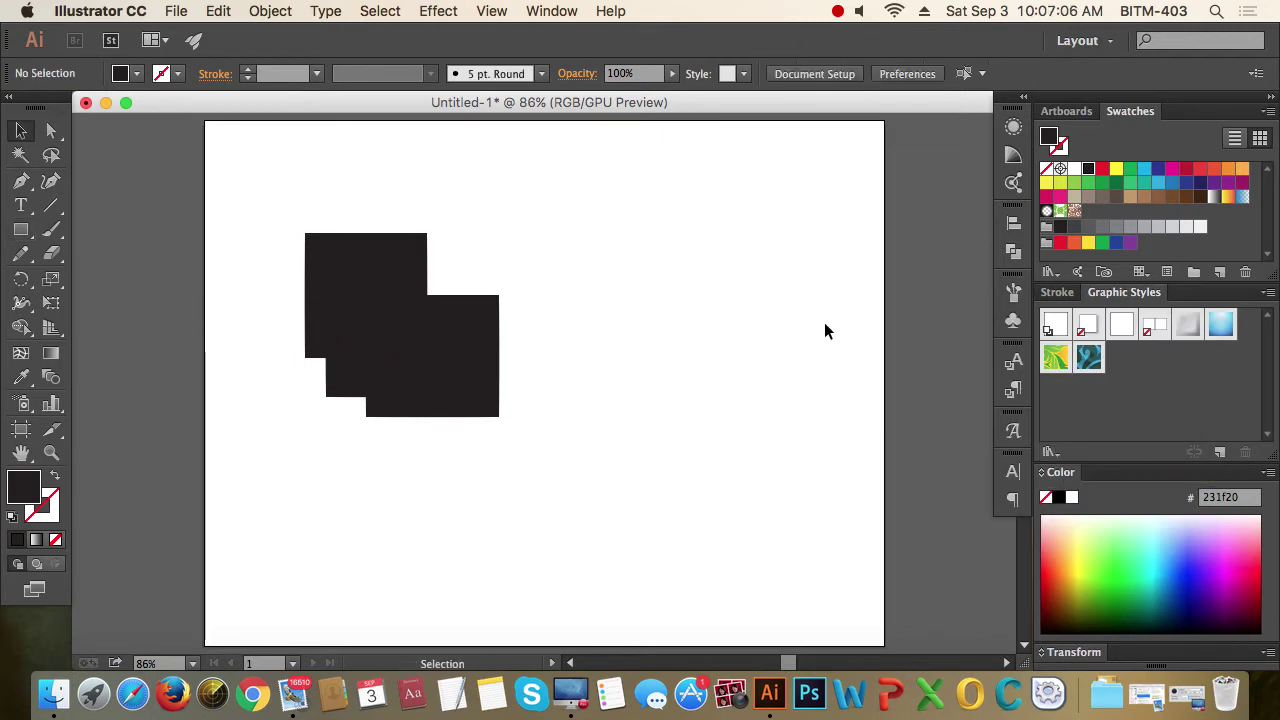
Step: Move the three rectangles together toward the artboard's center and enlarge the smallest one from its upper-right corner
drag(255, 230, 578, 398)
click(674, 354)
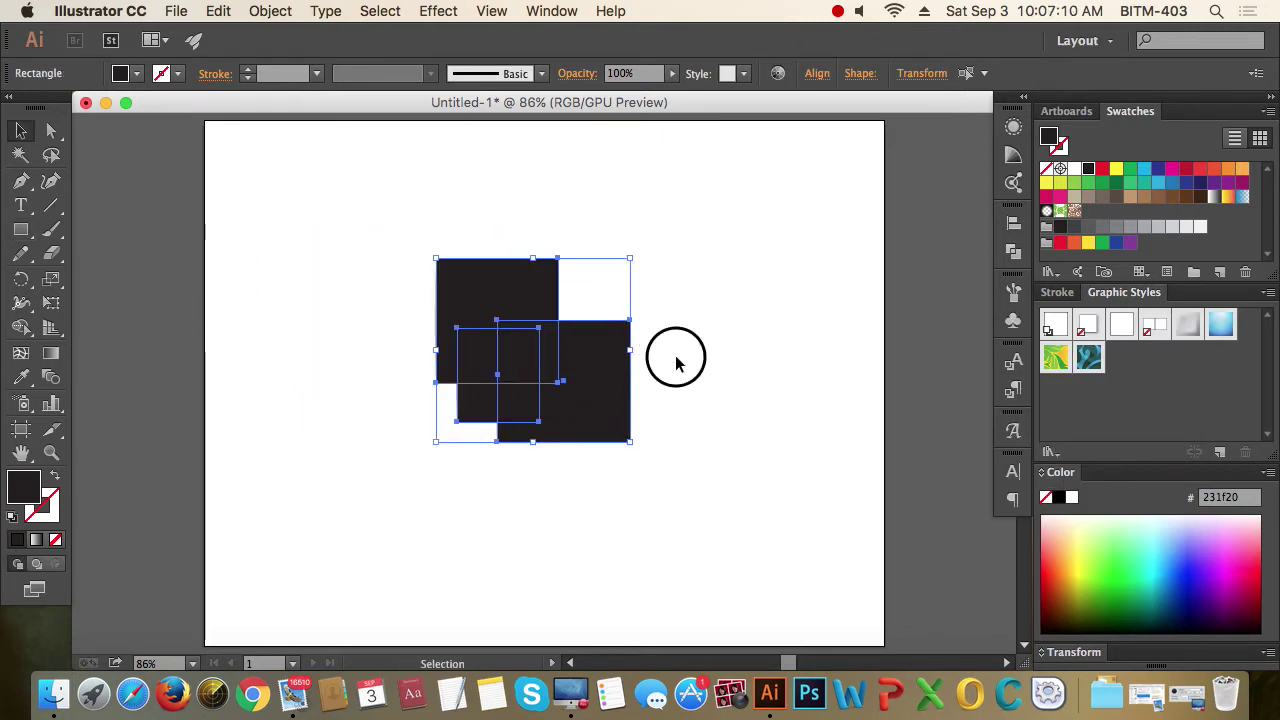
click(488, 368)
drag(539, 328, 570, 308)
Step: Select the upper-left rectangle and the front rectangle individually to tell the overlapping shapes apart
click(664, 266)
click(492, 286)
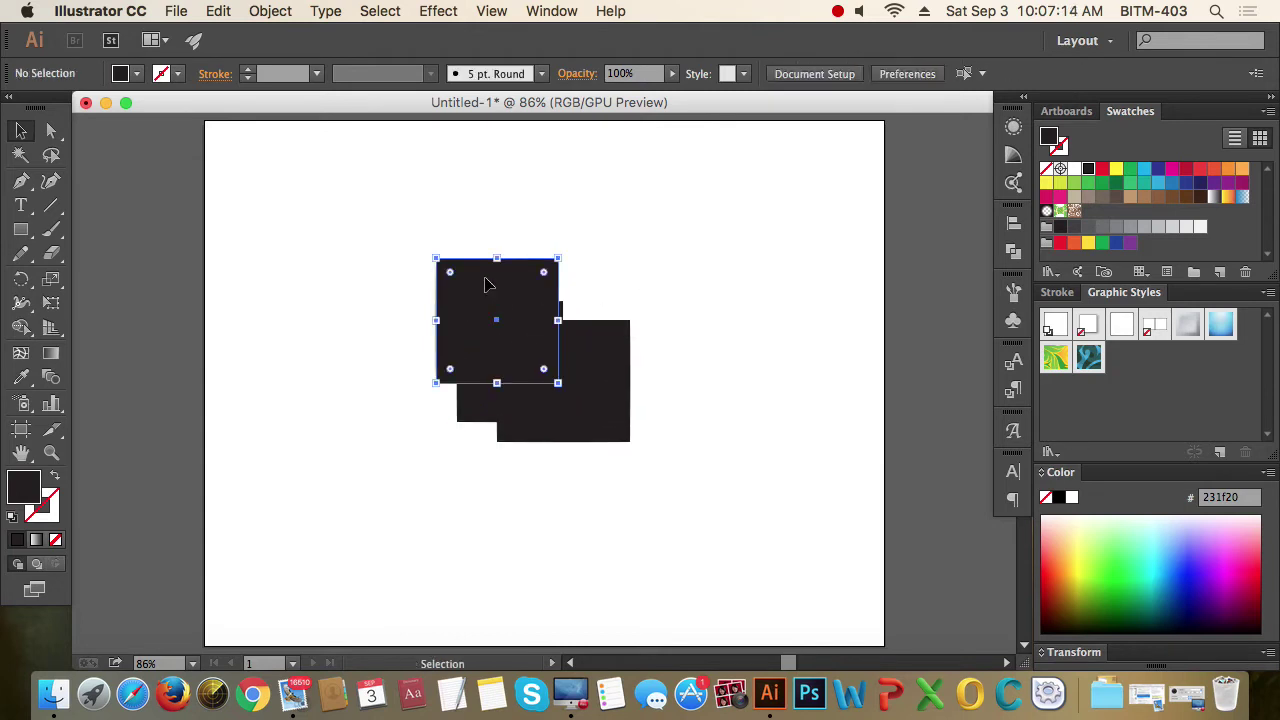
click(655, 293)
click(465, 395)
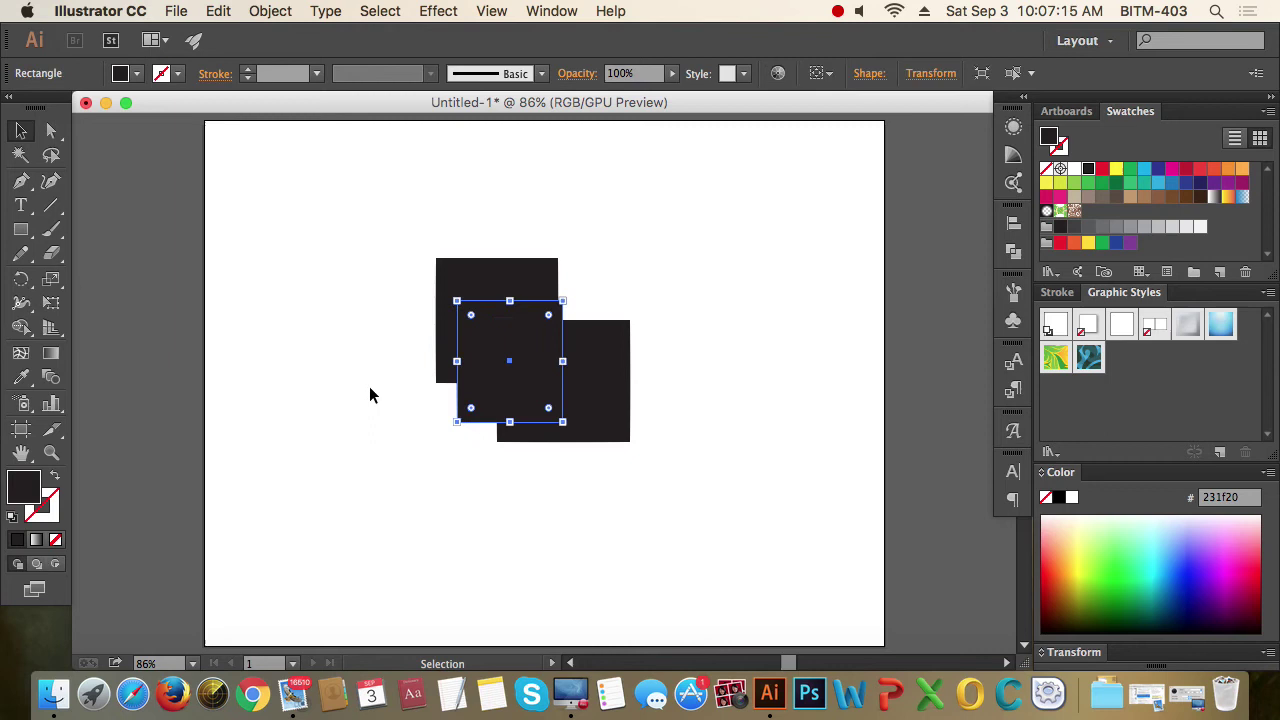
Step: Fill the front rectangle with red (ed1c24) and the lower-right rectangle with blue (1c75bc)
click(1013, 154)
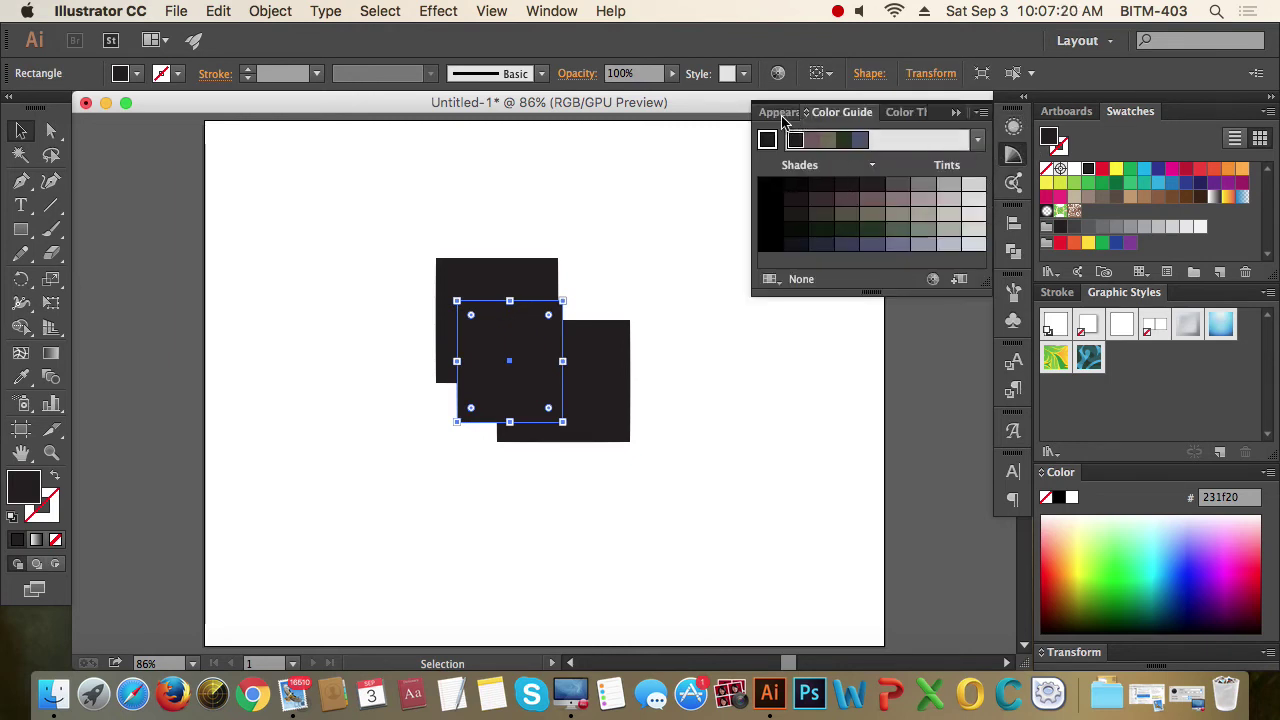
click(894, 416)
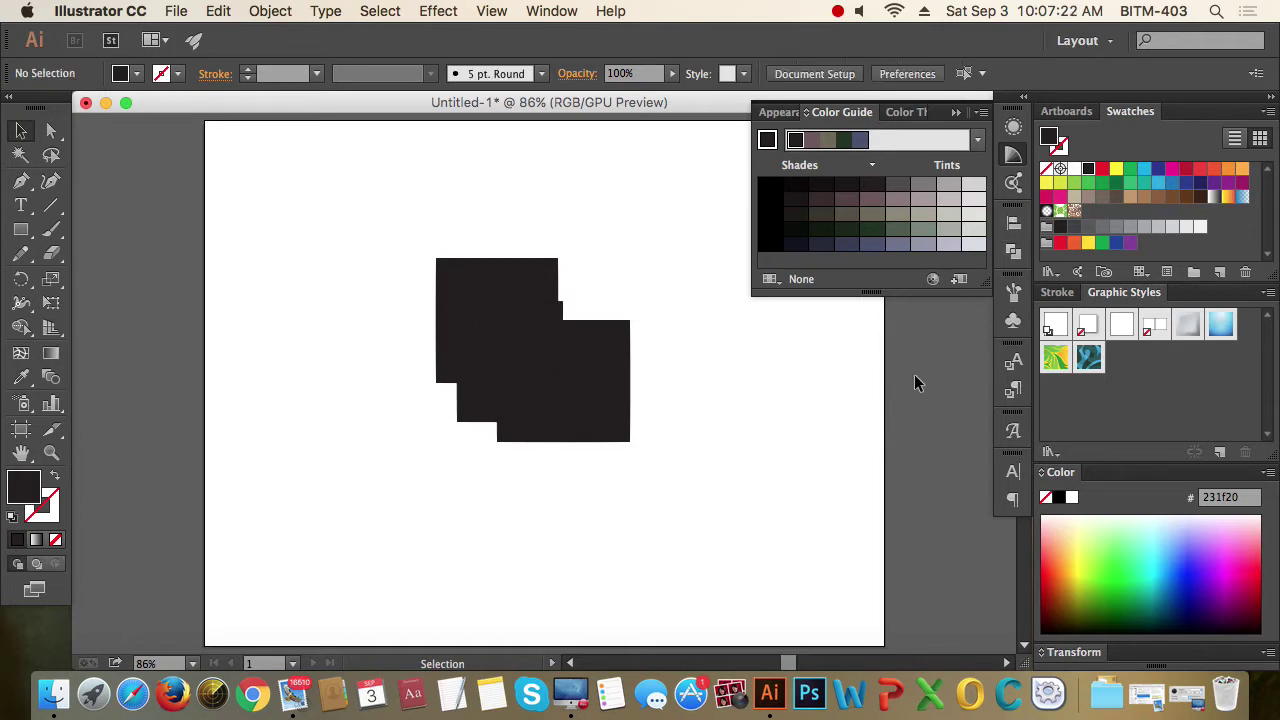
click(491, 345)
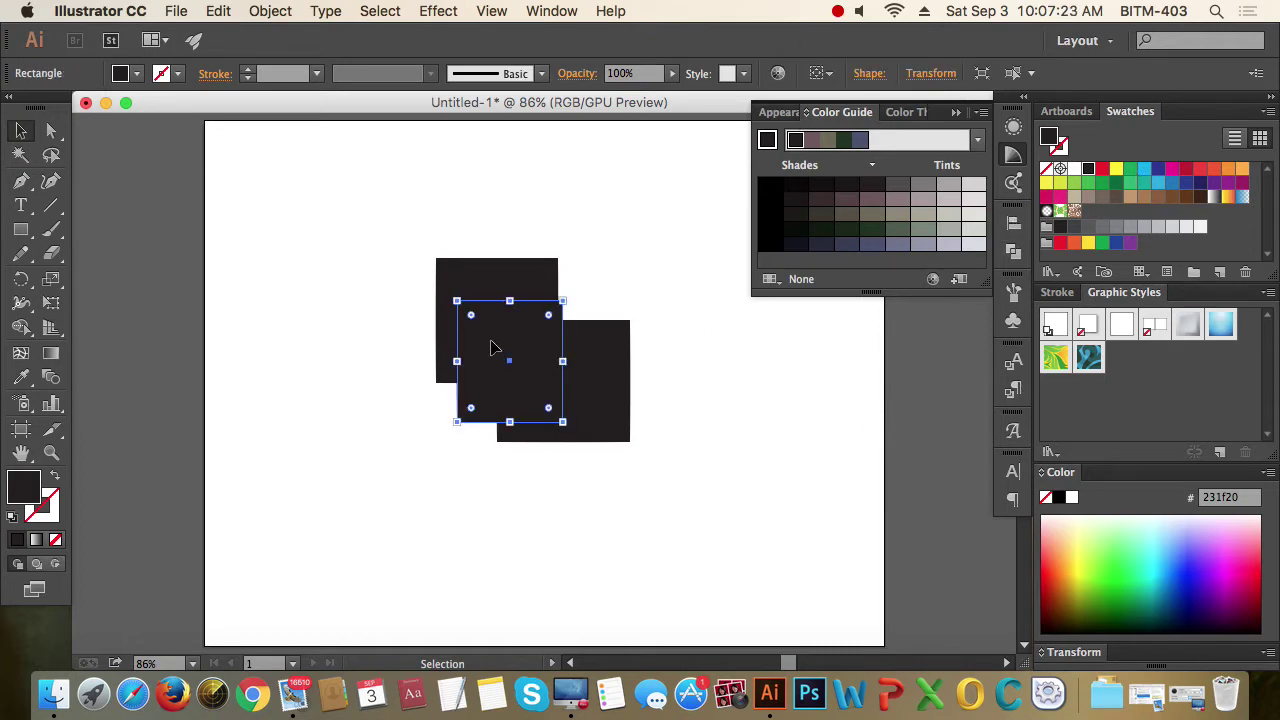
click(1102, 170)
click(614, 372)
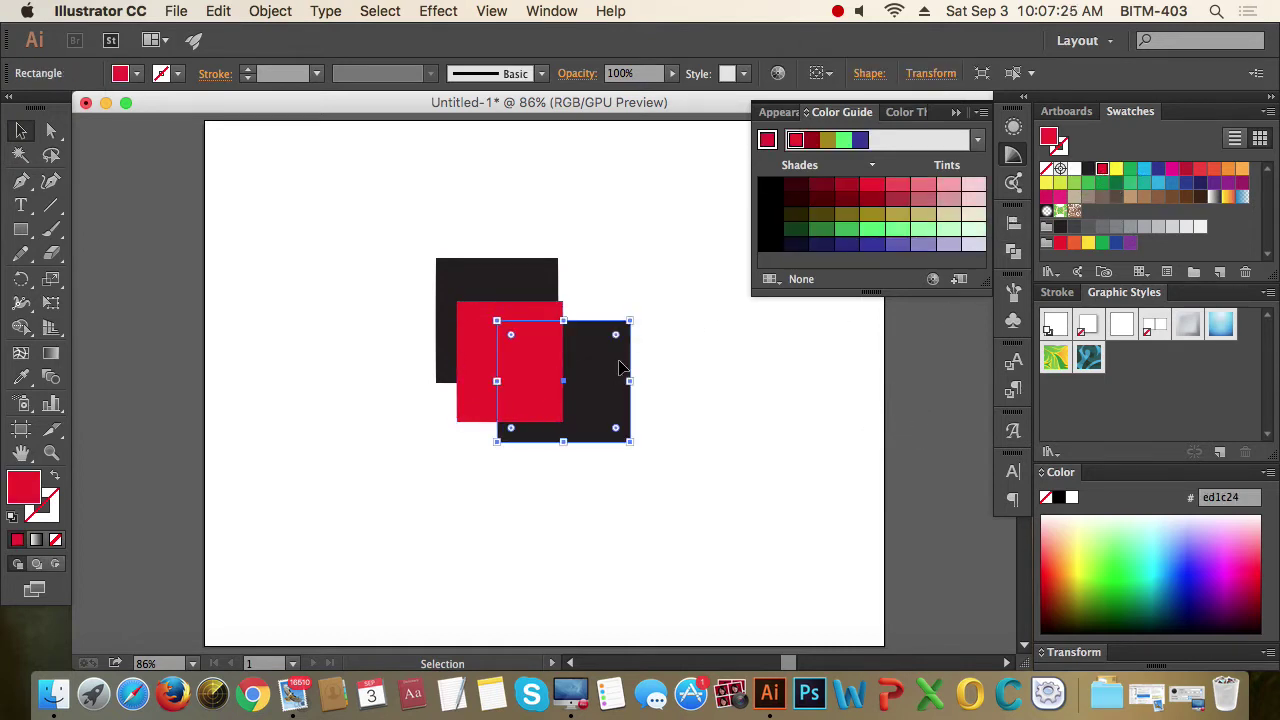
click(1172, 183)
key(super+shift+a)
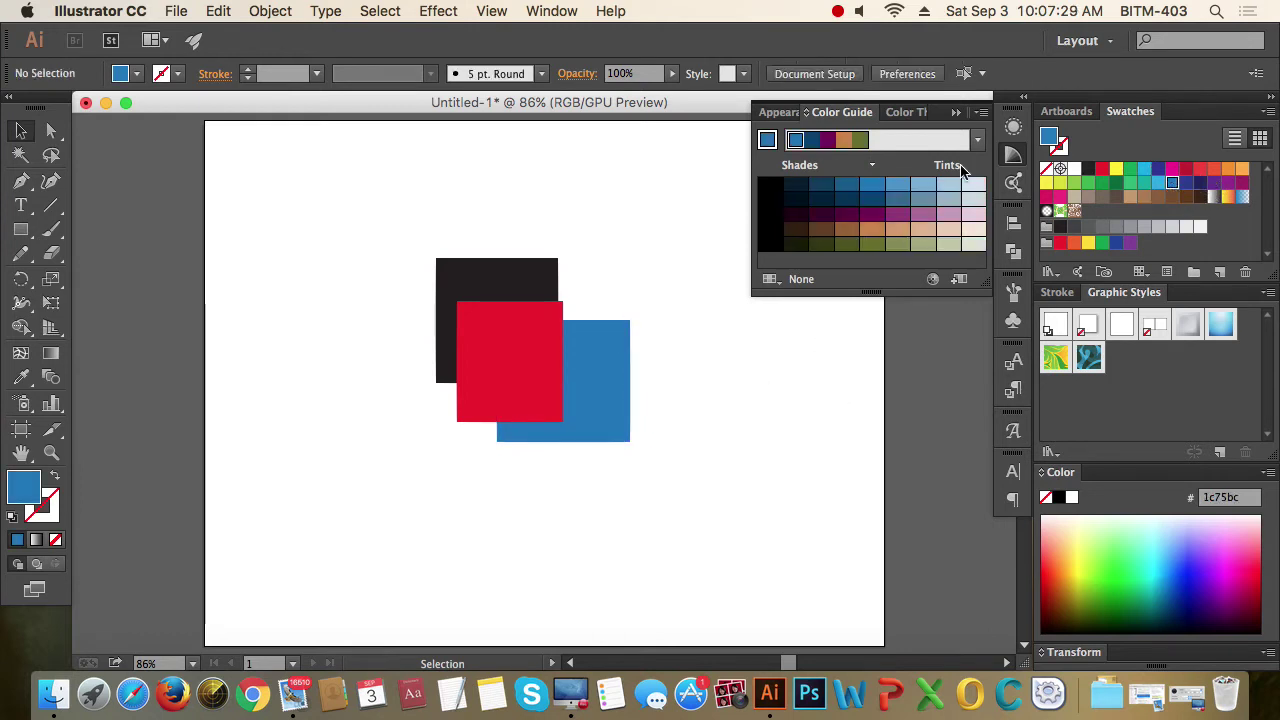
click(956, 112)
Step: Move the blue rectangle up and to the left so it overlaps more of the black and red rectangles
key(super+equal)
key(super+equal)
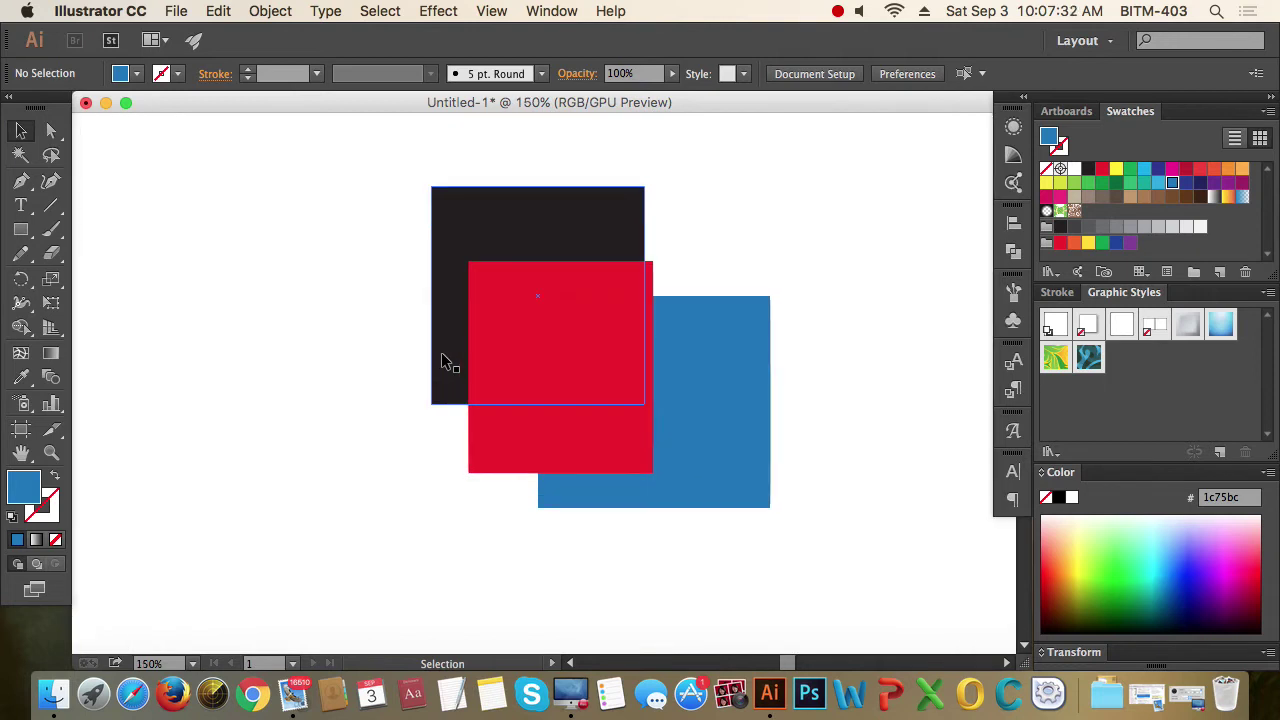
drag(485, 355, 469, 355)
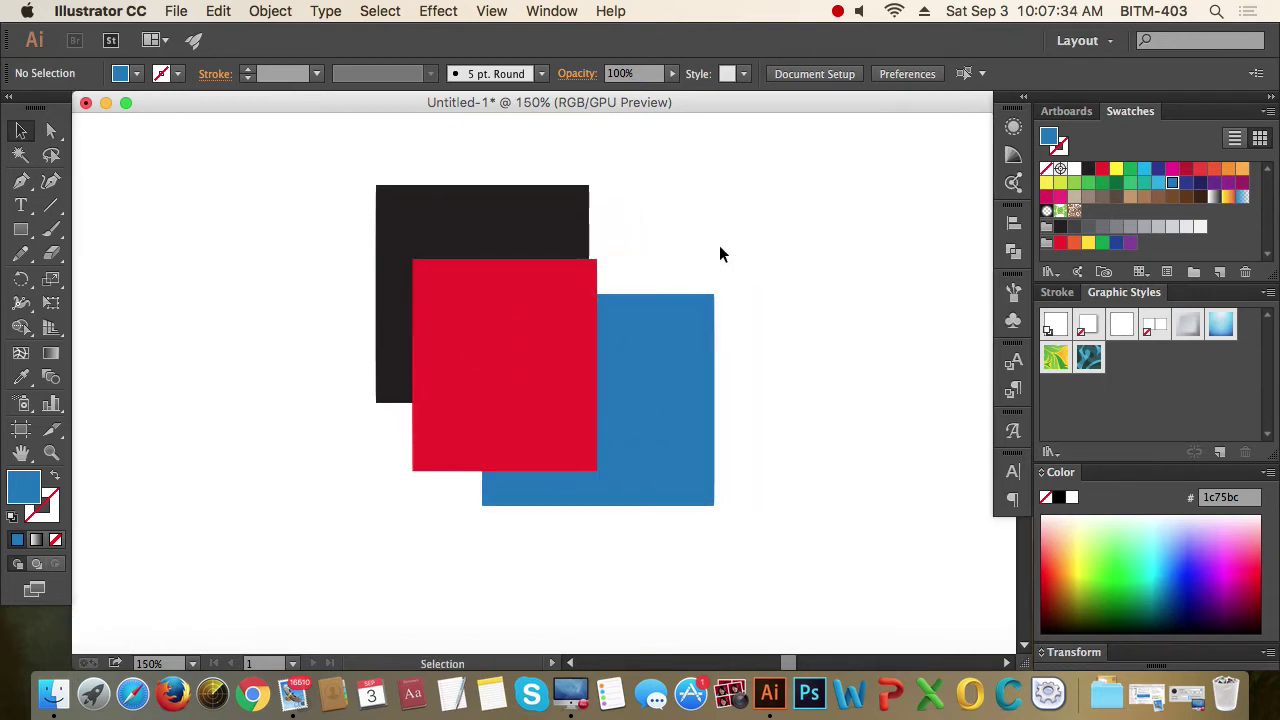
drag(657, 331, 625, 277)
click(735, 285)
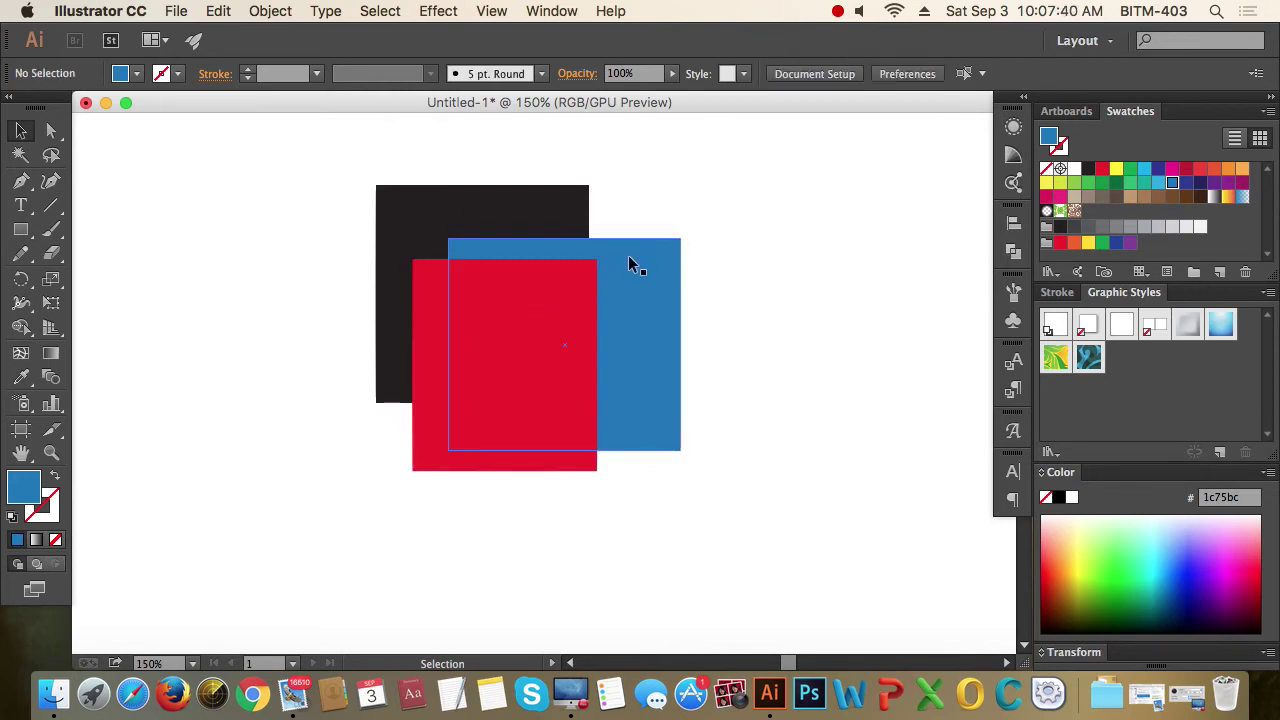
Step: Draw two overlapping blue rectangles to the left of the colored stack at 100% zoom
key(super+0)
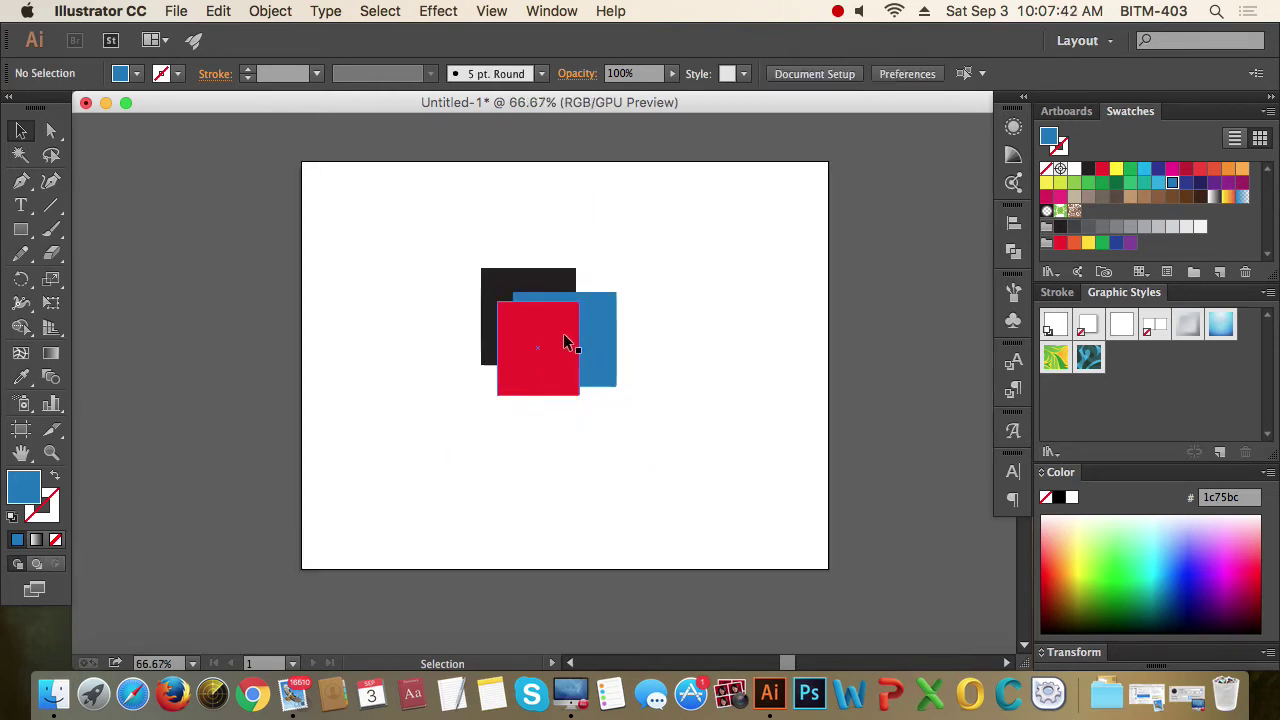
key(super+1)
drag(637, 318, 627, 314)
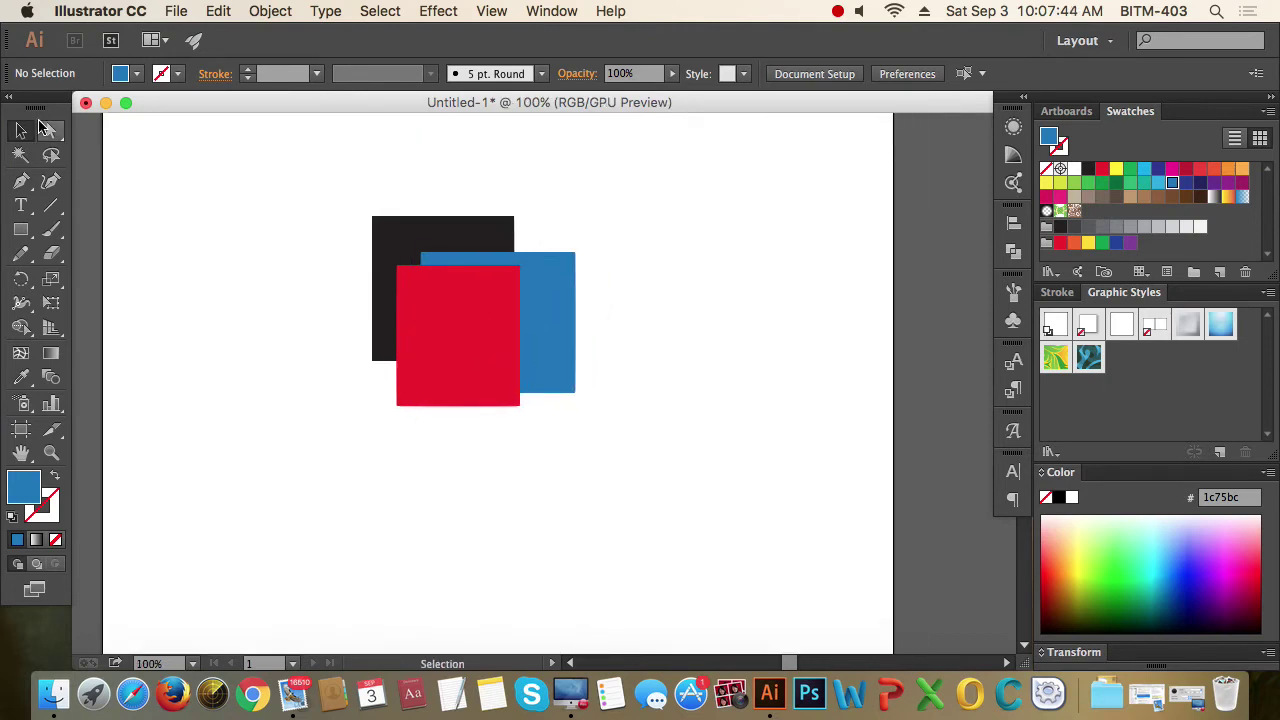
click(20, 232)
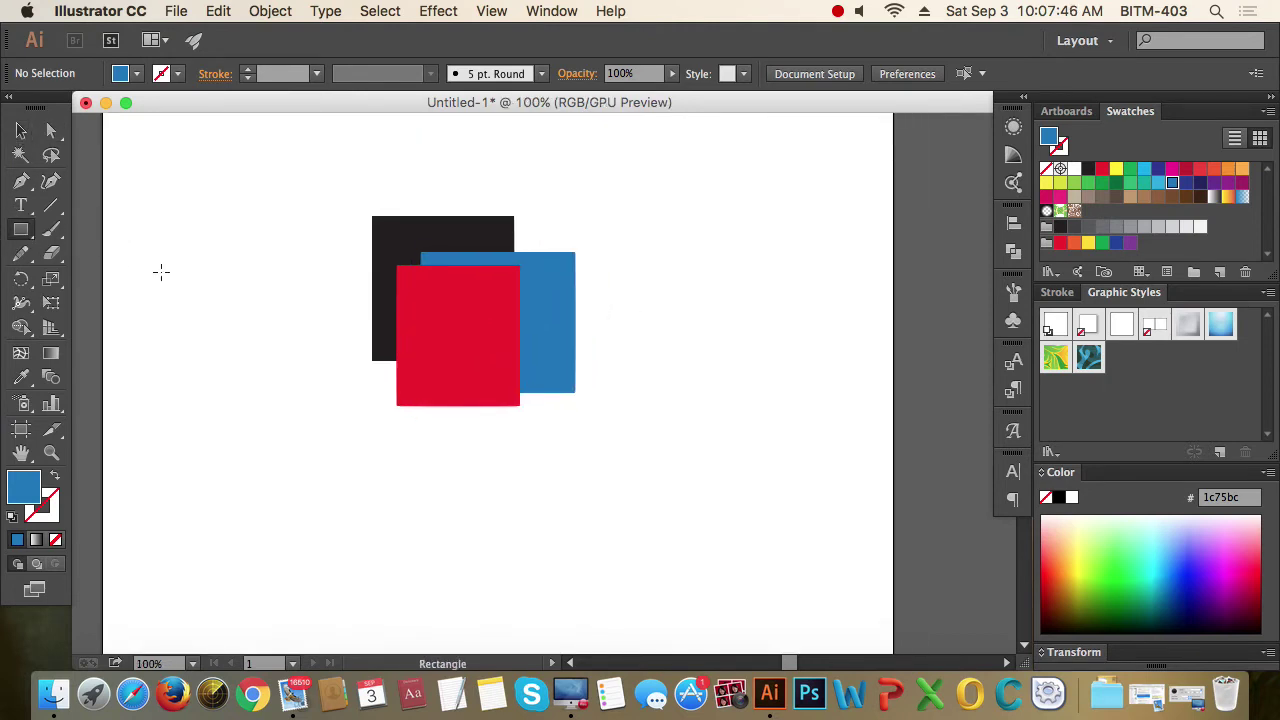
drag(158, 265, 296, 392)
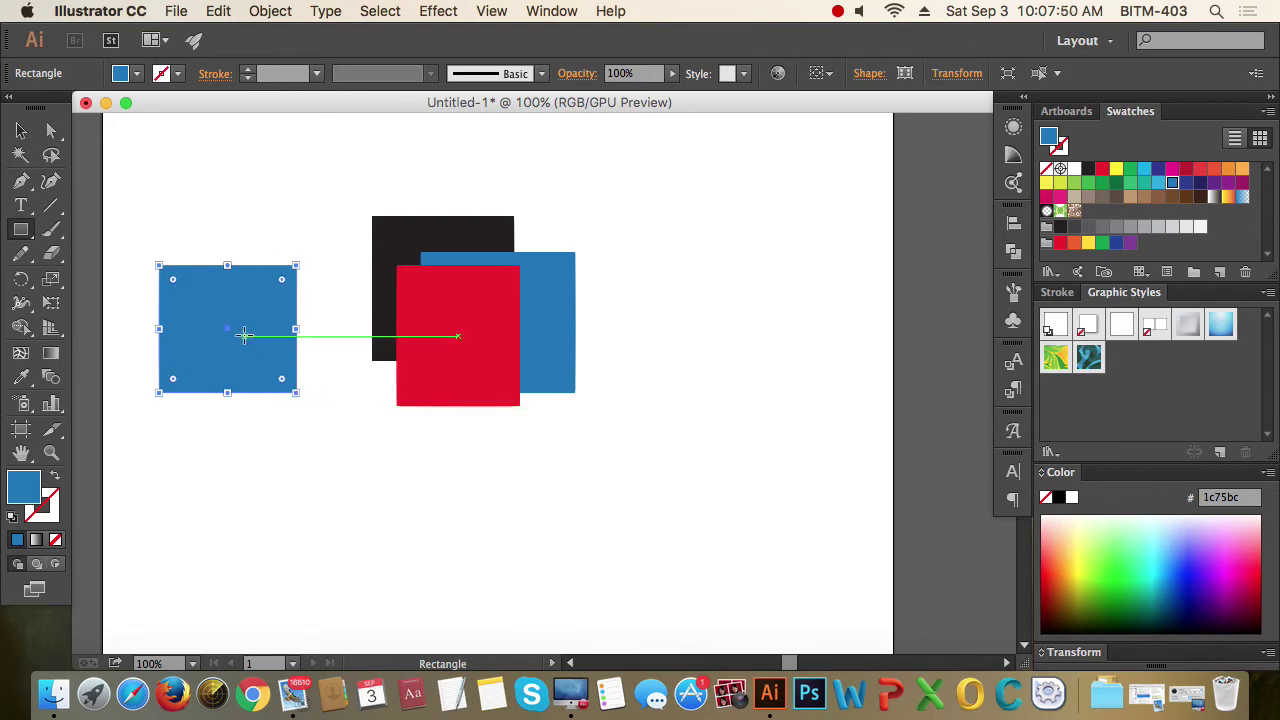
drag(244, 335, 352, 453)
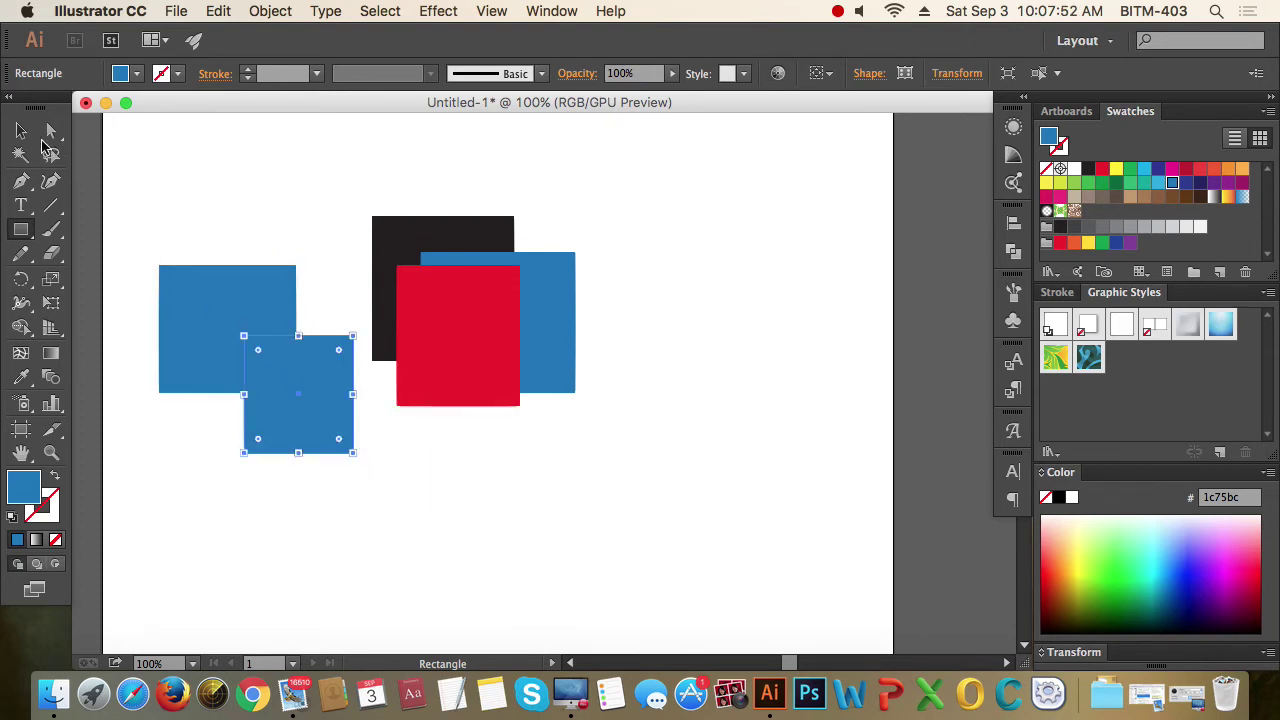
Step: Recolor the small lower rectangle beside the stack red (ed1c24) by sampling the large red rectangle with the Eyedropper
click(21, 131)
click(21, 377)
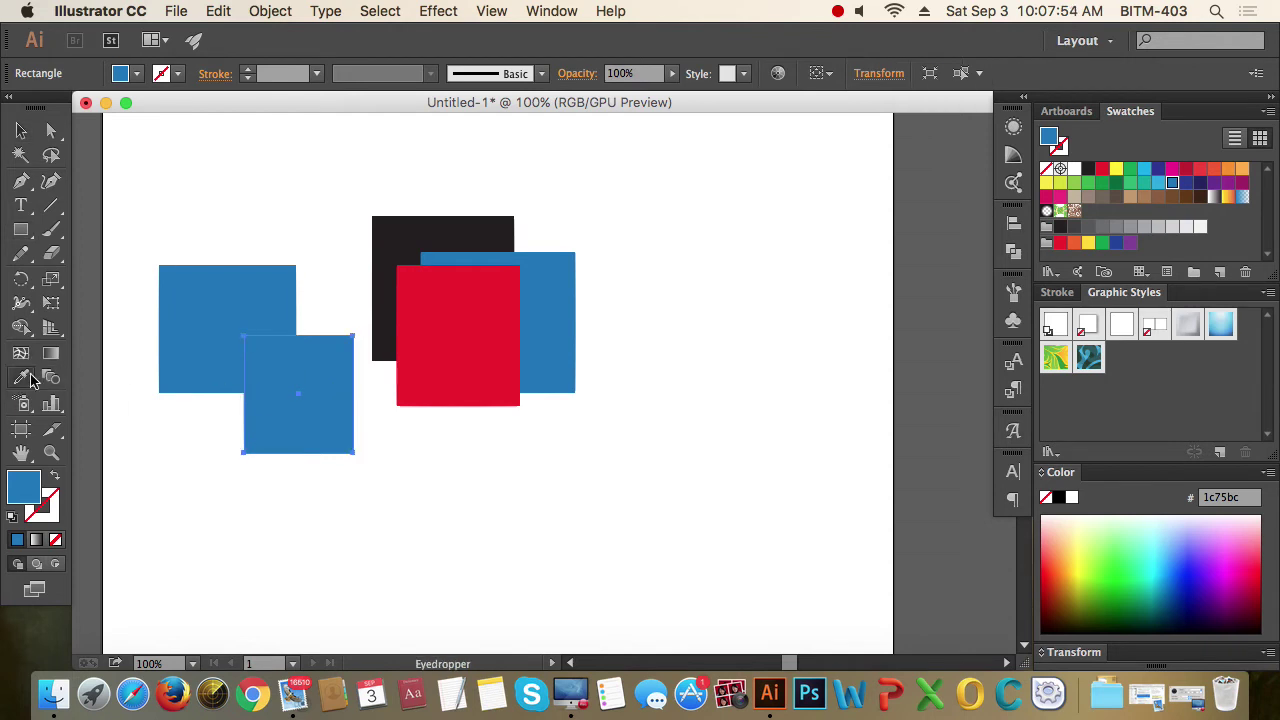
click(437, 357)
click(21, 131)
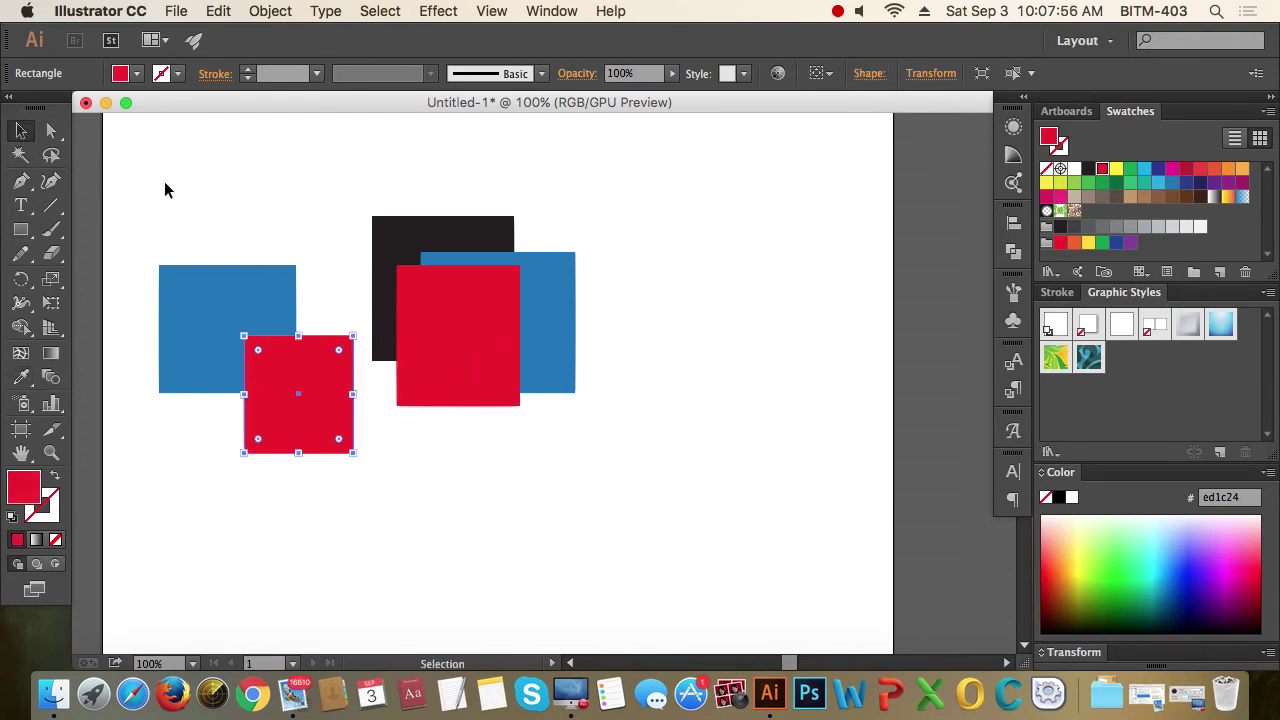
click(164, 181)
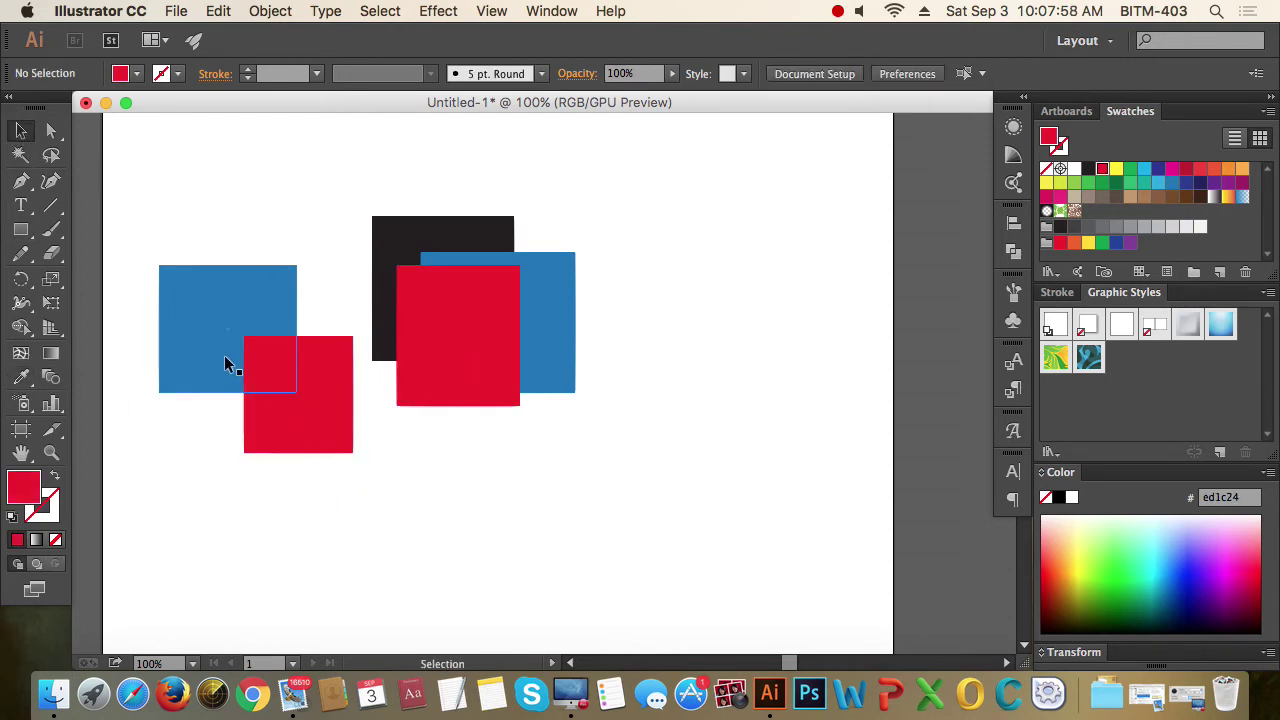
Step: Move the blue rectangle beside the stack slightly up and to the right, and select the small red rectangle overlapping it
drag(222, 296, 237, 287)
click(253, 233)
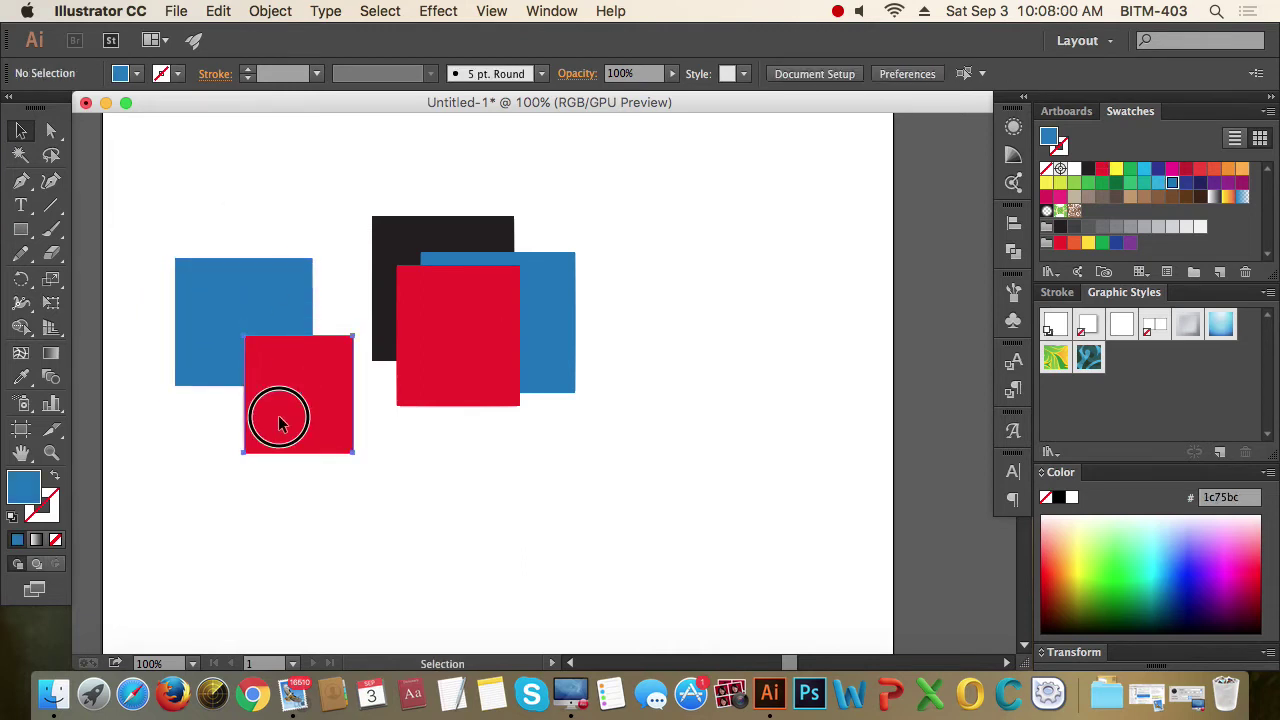
click(279, 420)
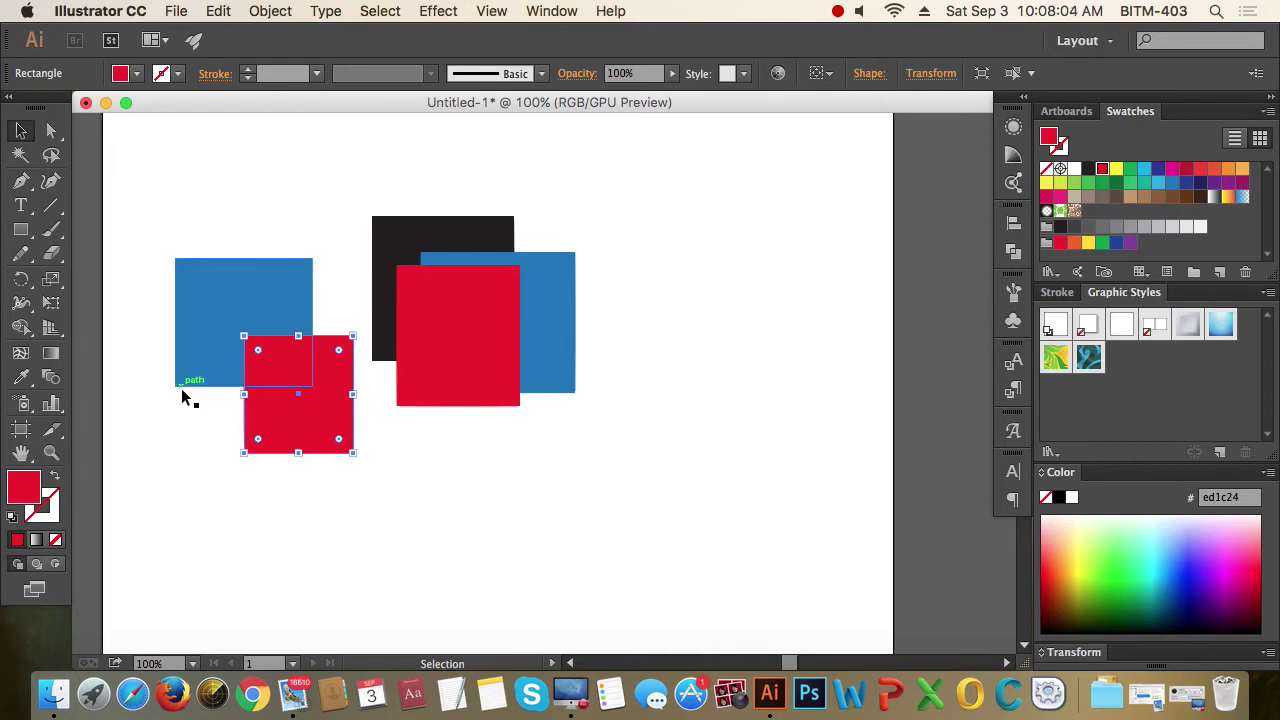
click(541, 524)
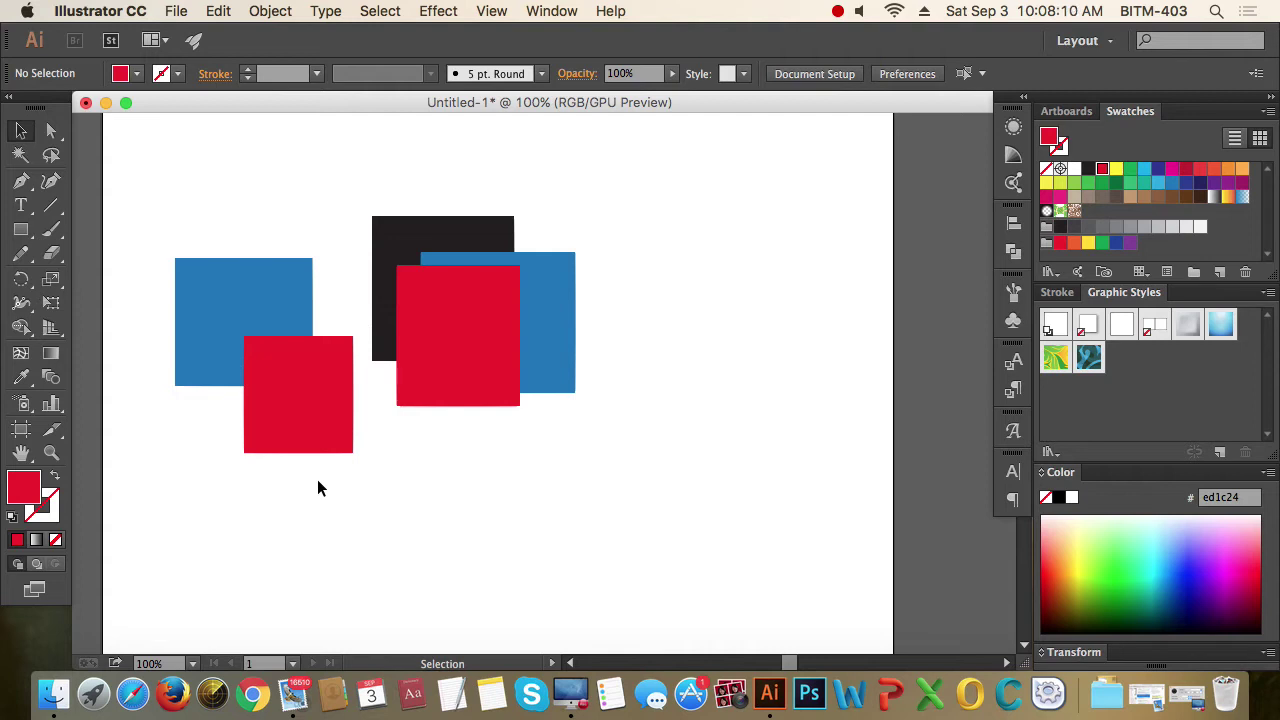
Step: Delete the blue and red rectangle pair to the left of the three-rectangle stack
drag(204, 472, 316, 524)
click(297, 425)
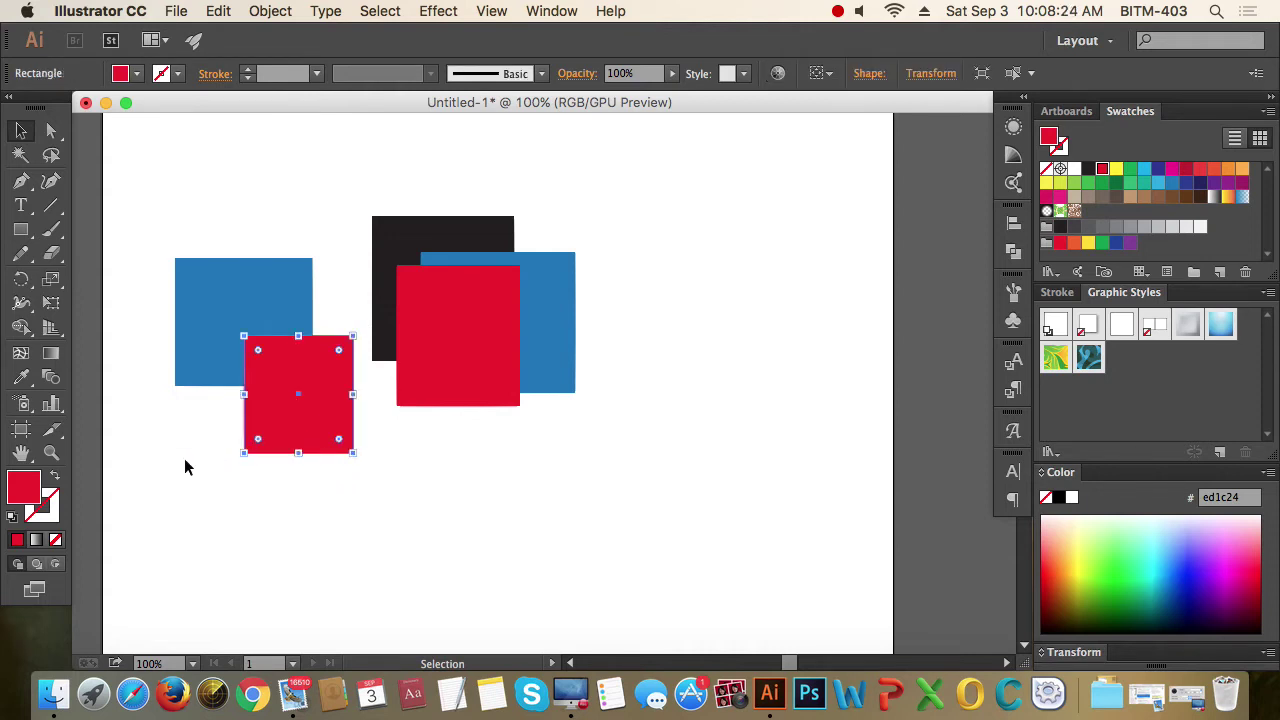
drag(185, 460, 286, 314)
key(Delete)
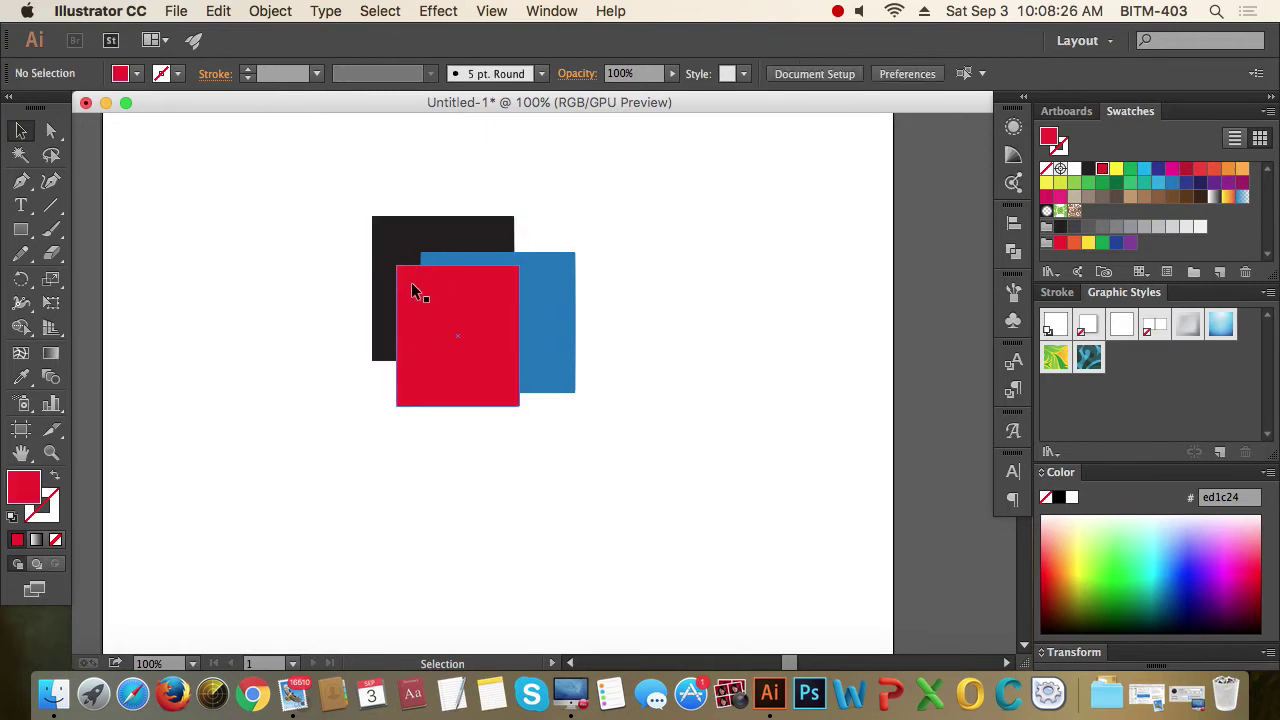
Step: Bring the black rectangle to the front of the stack with Bring to Front
scroll(485, 242, up, 2)
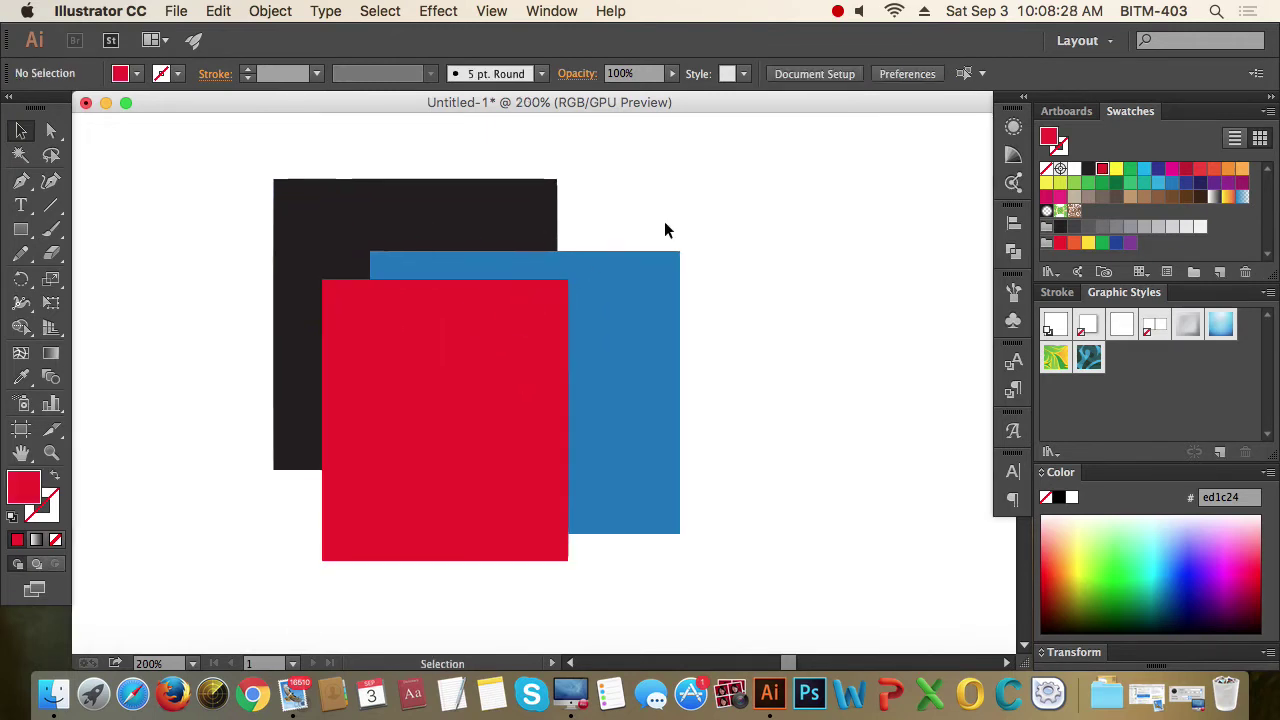
click(499, 204)
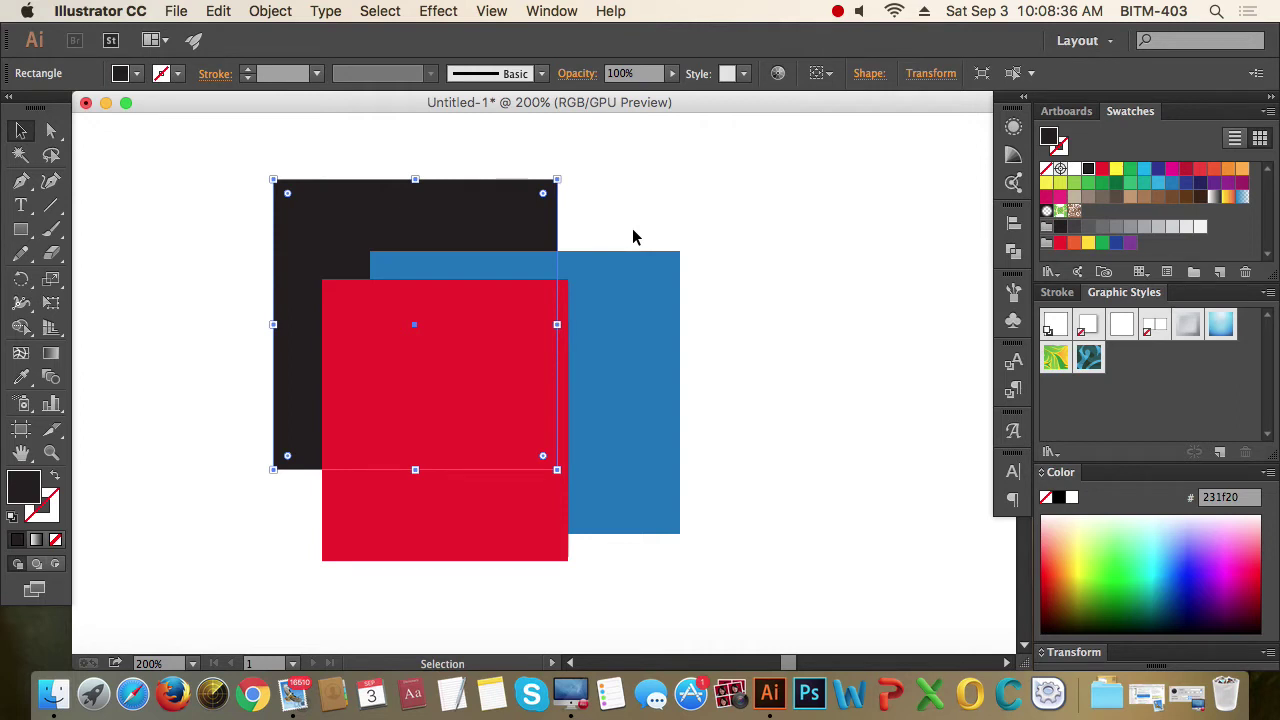
click(267, 11)
mouse_move(300, 54)
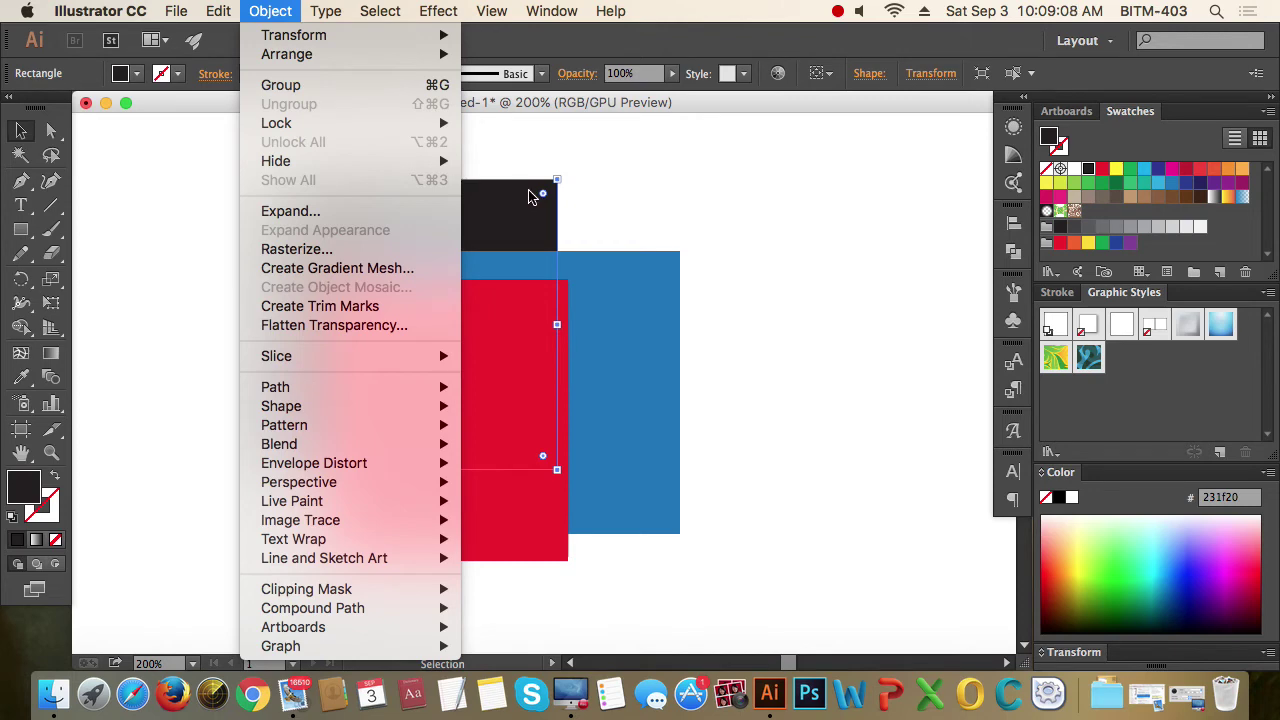
mouse_move(443, 57)
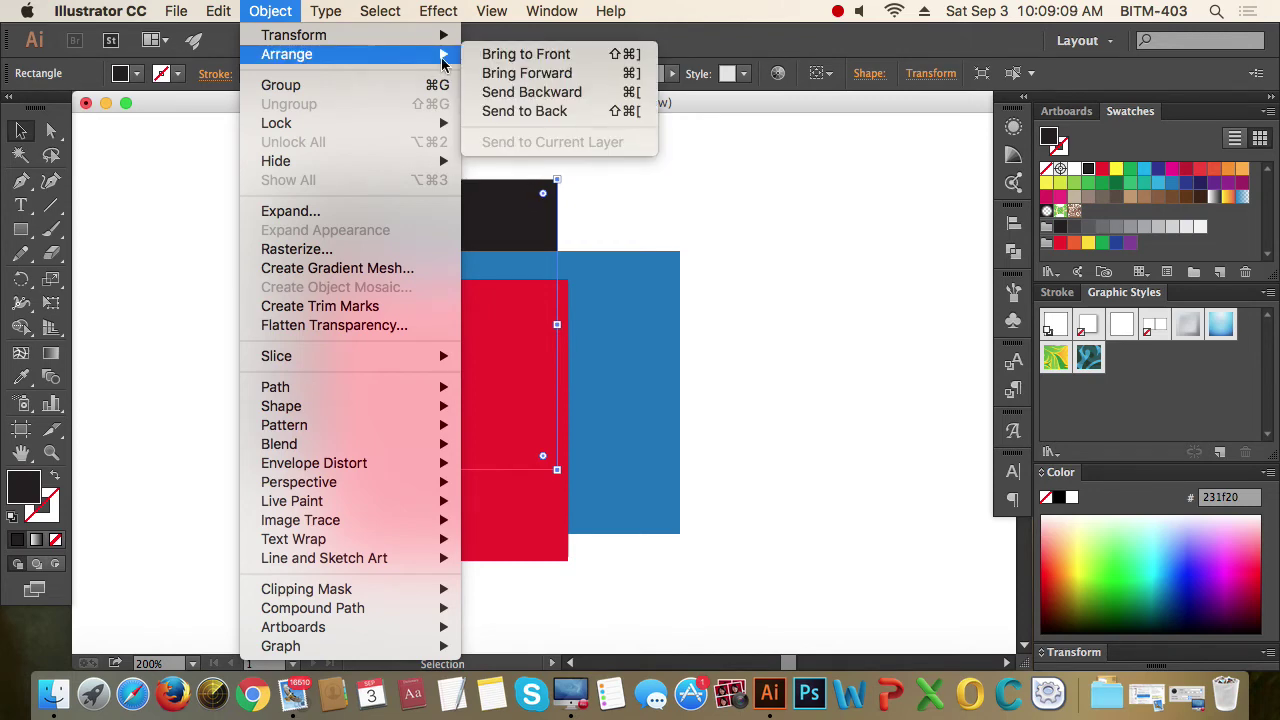
click(573, 55)
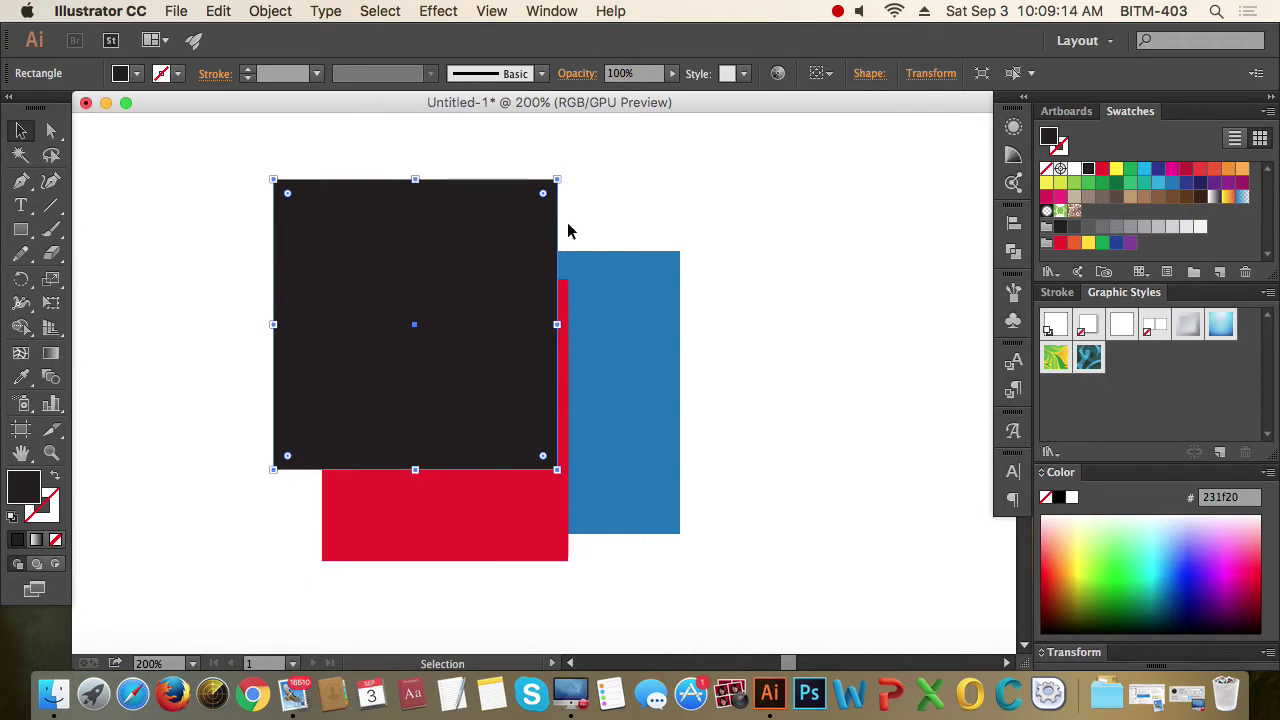
click(797, 421)
Step: Move the red rectangle one level up in the stack with Bring Forward
click(460, 540)
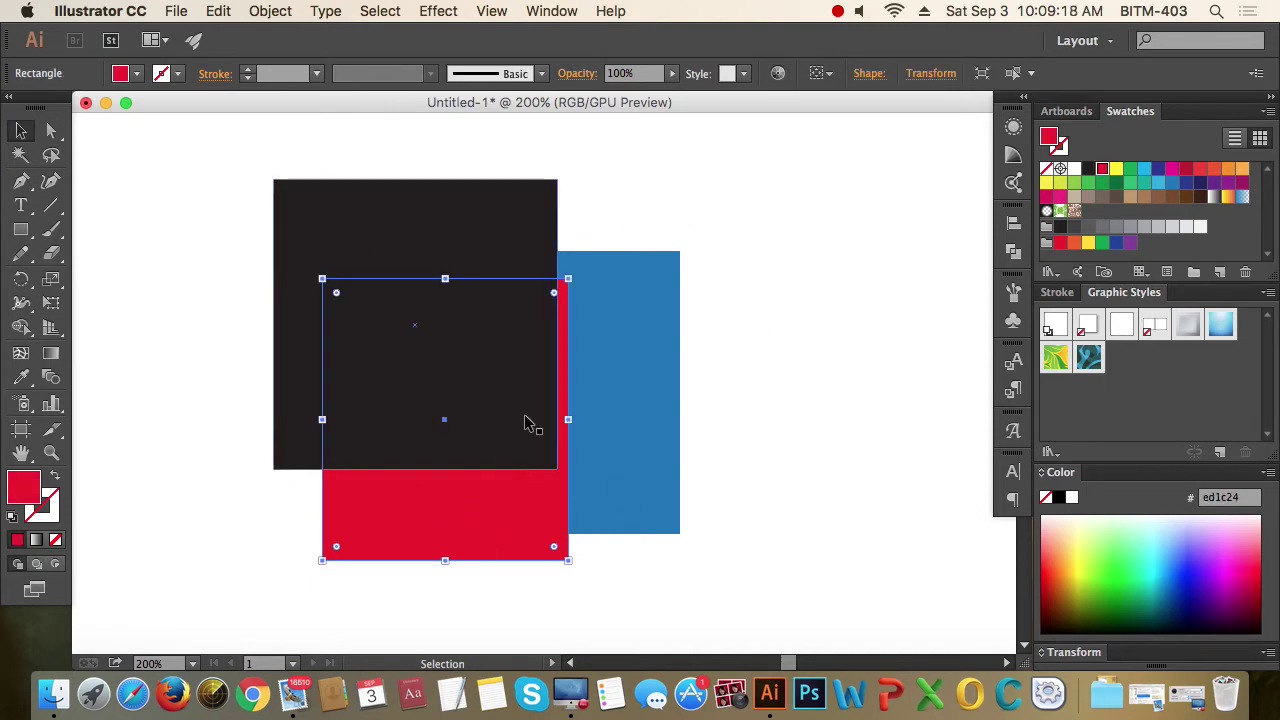
click(268, 11)
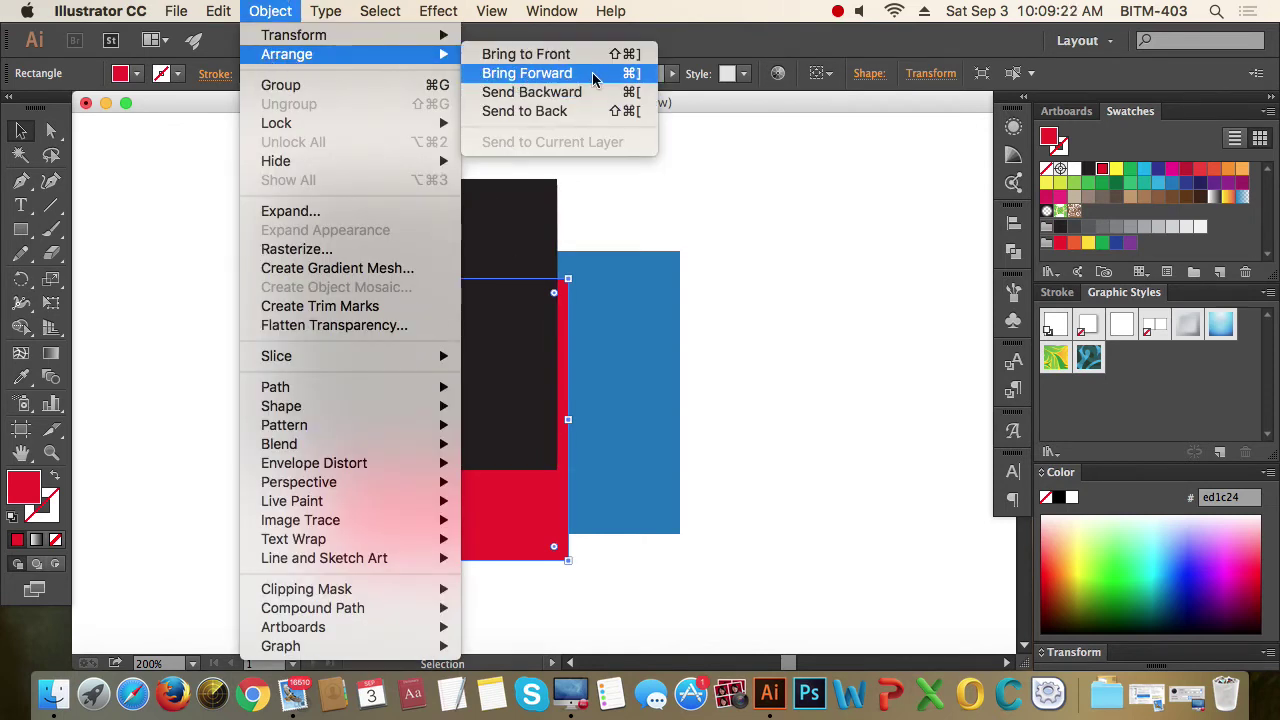
click(592, 76)
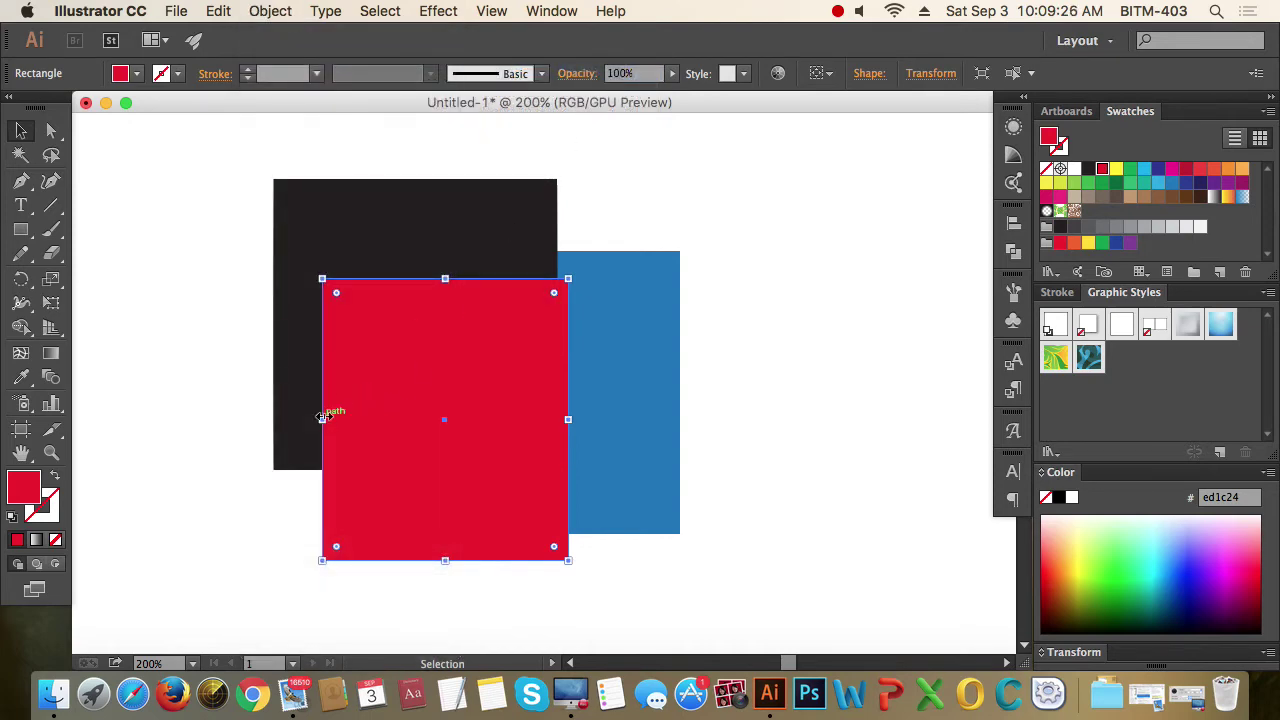
click(793, 352)
Step: Move the black rectangle one level down in the stack with Send Backward
click(464, 241)
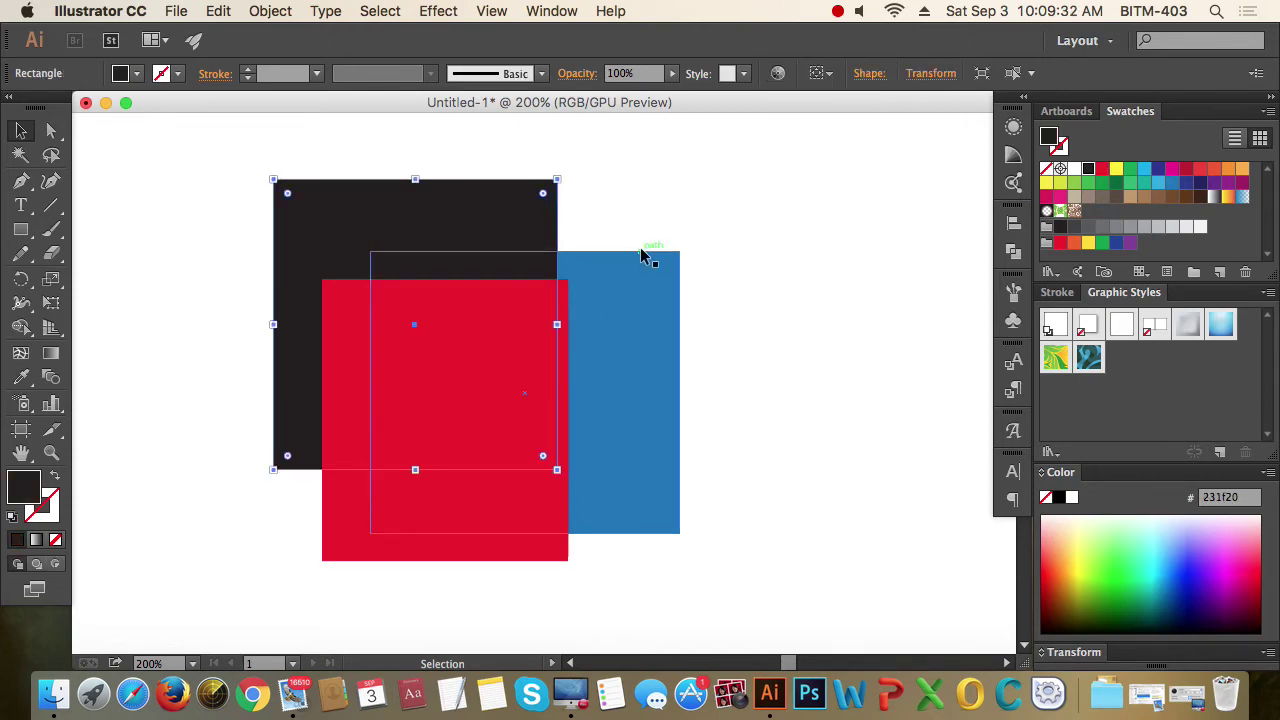
click(268, 11)
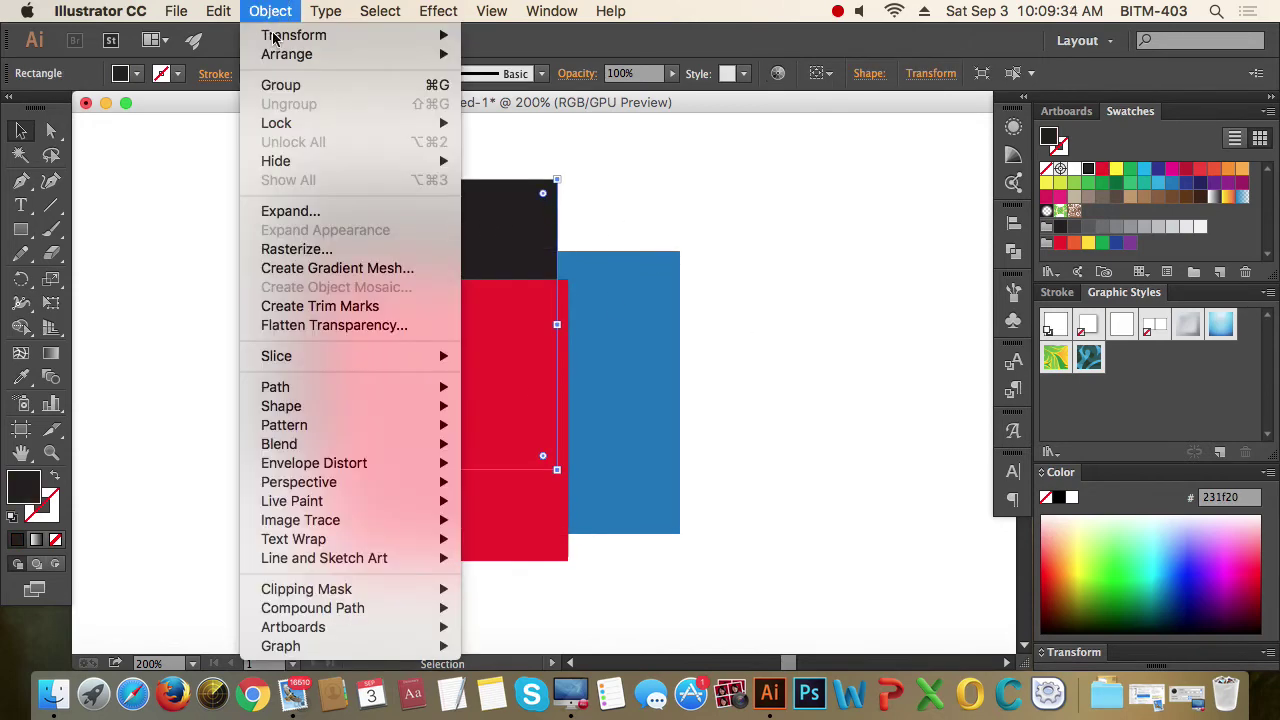
mouse_move(314, 57)
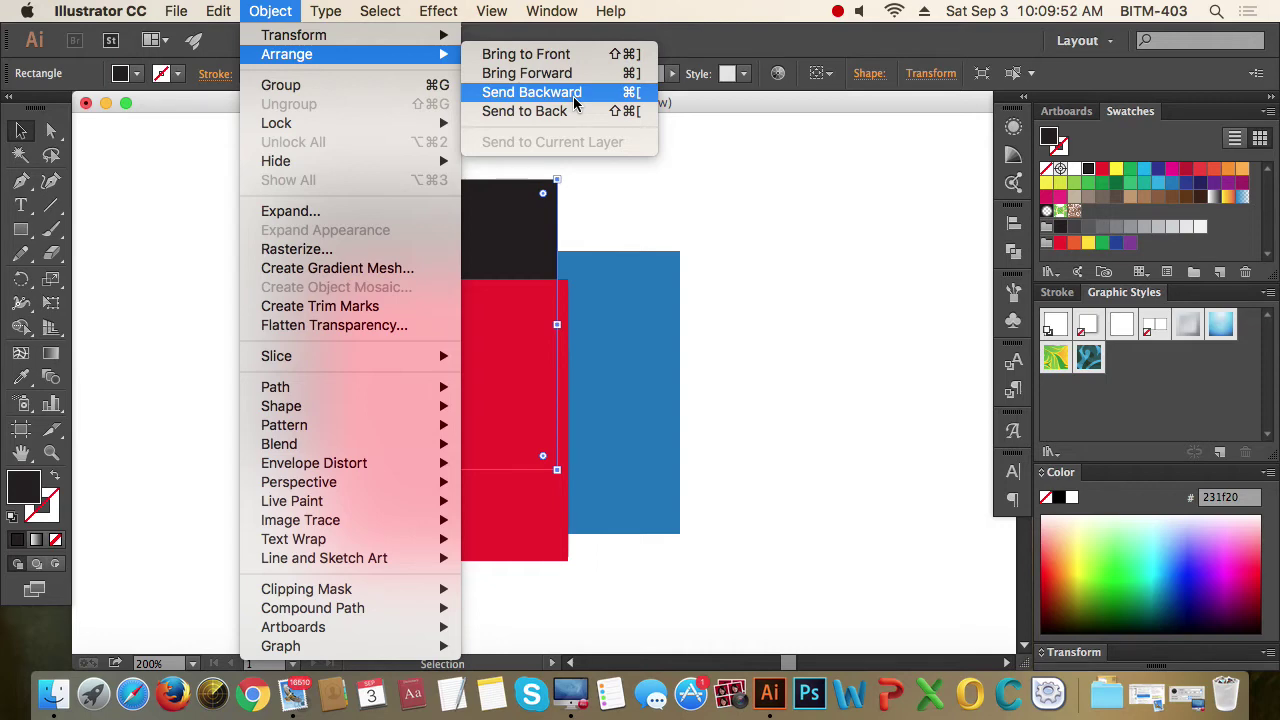
click(578, 93)
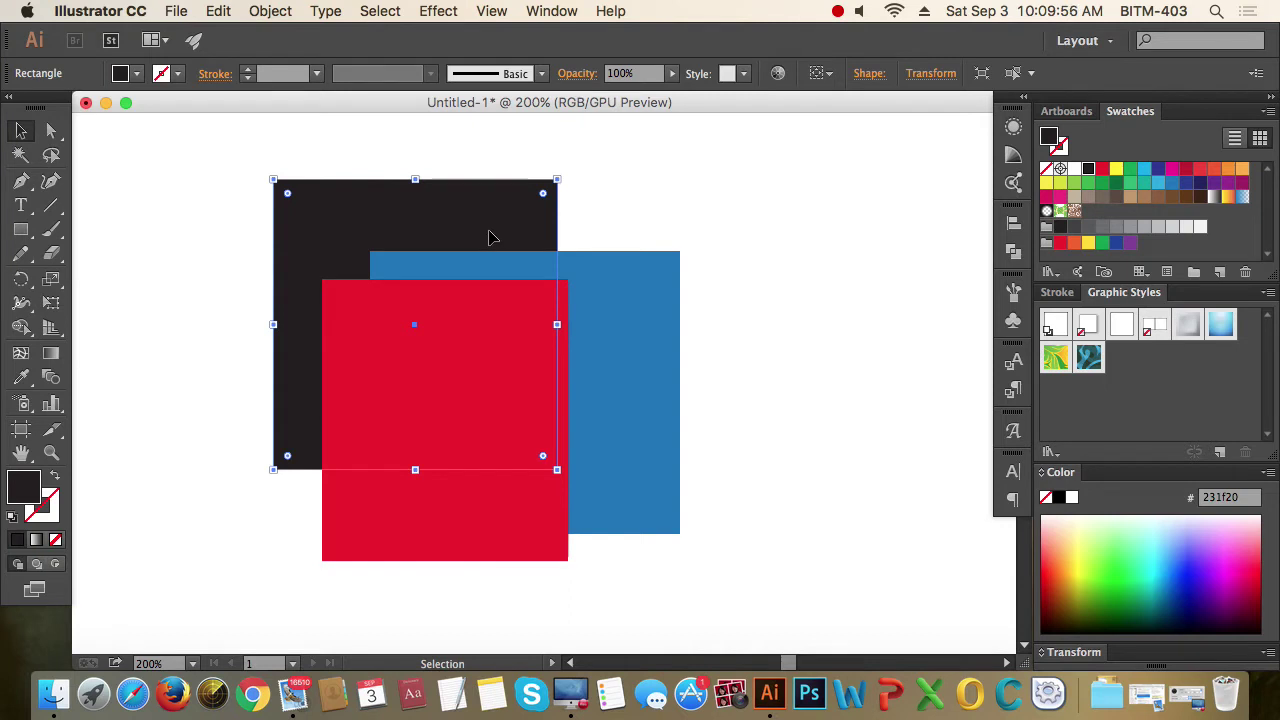
click(655, 245)
Step: Place the red rectangle behind the black and blue ones with Send to Back
click(350, 352)
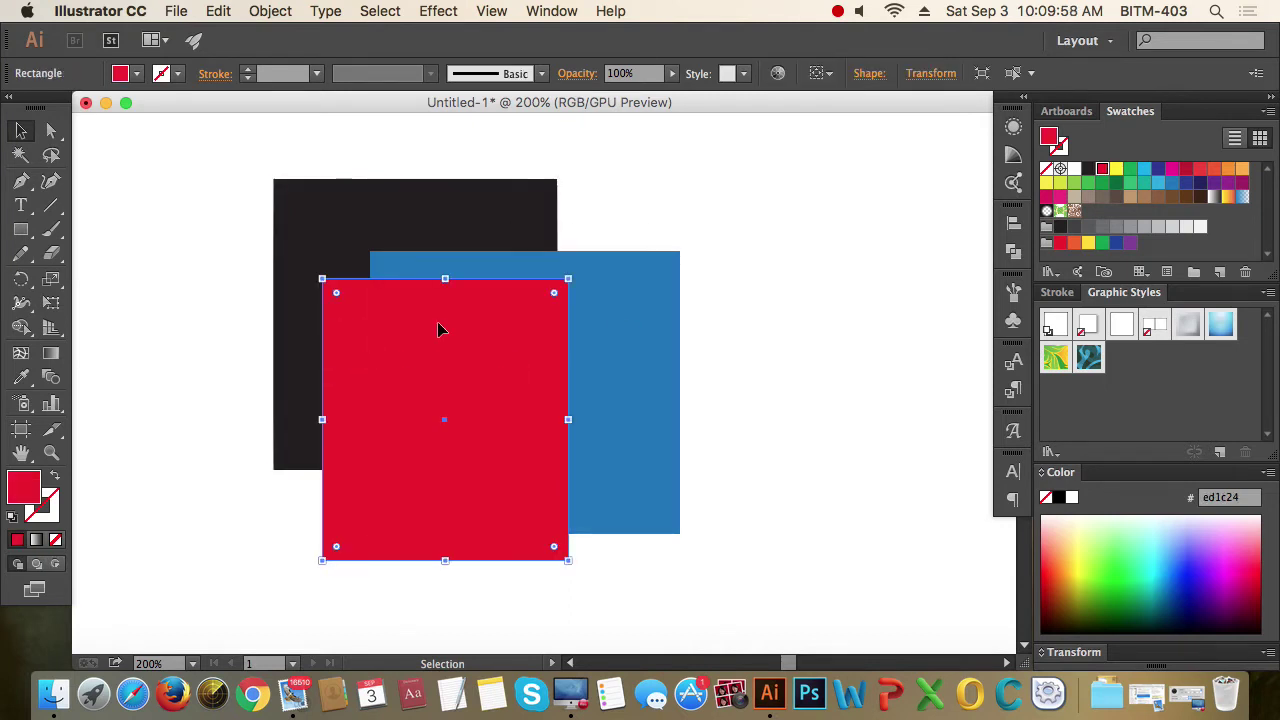
click(270, 12)
mouse_move(273, 57)
click(522, 109)
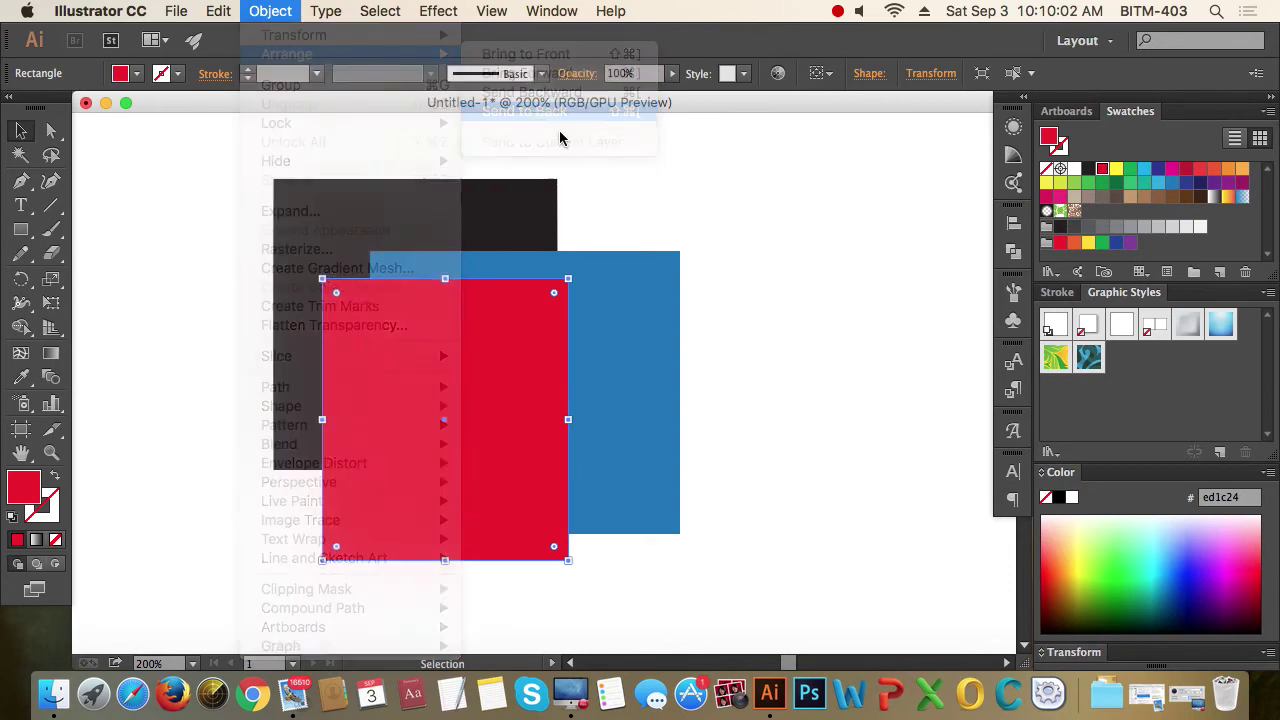
click(776, 253)
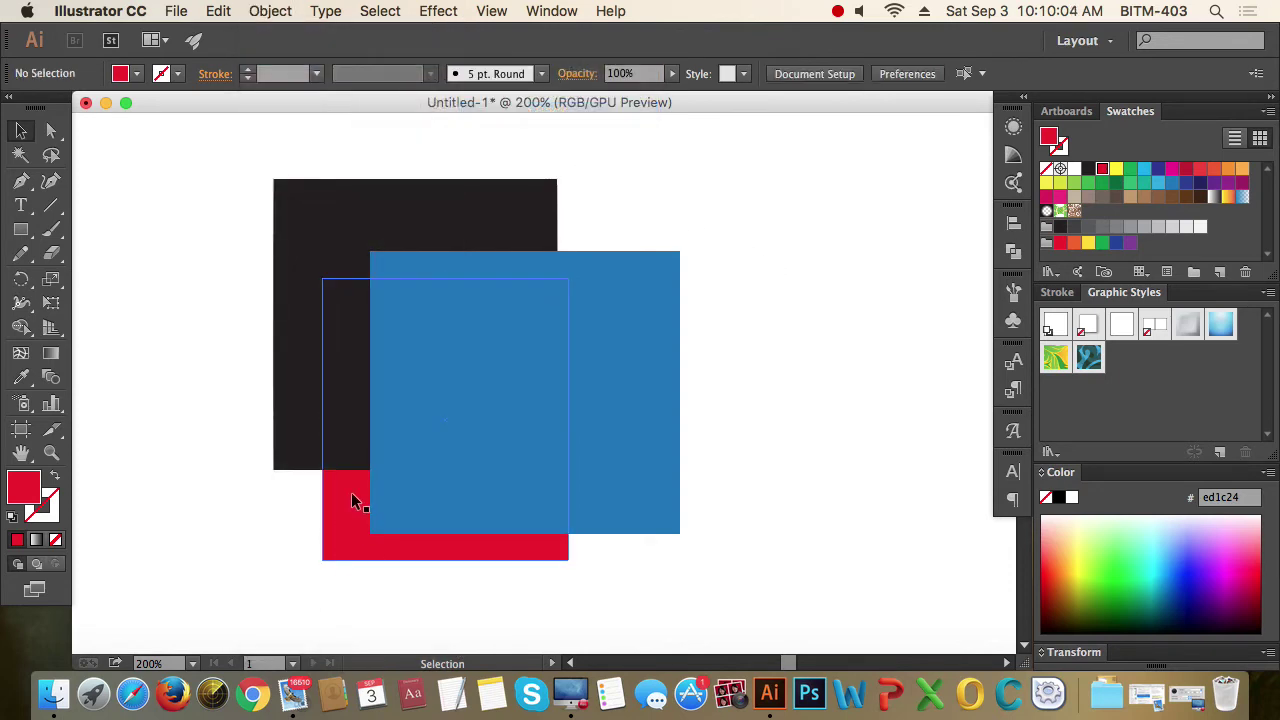
Step: Review the Arrange options with all three overlapping rectangles selected, and delete the three rectangles from the artboard
drag(249, 294, 611, 380)
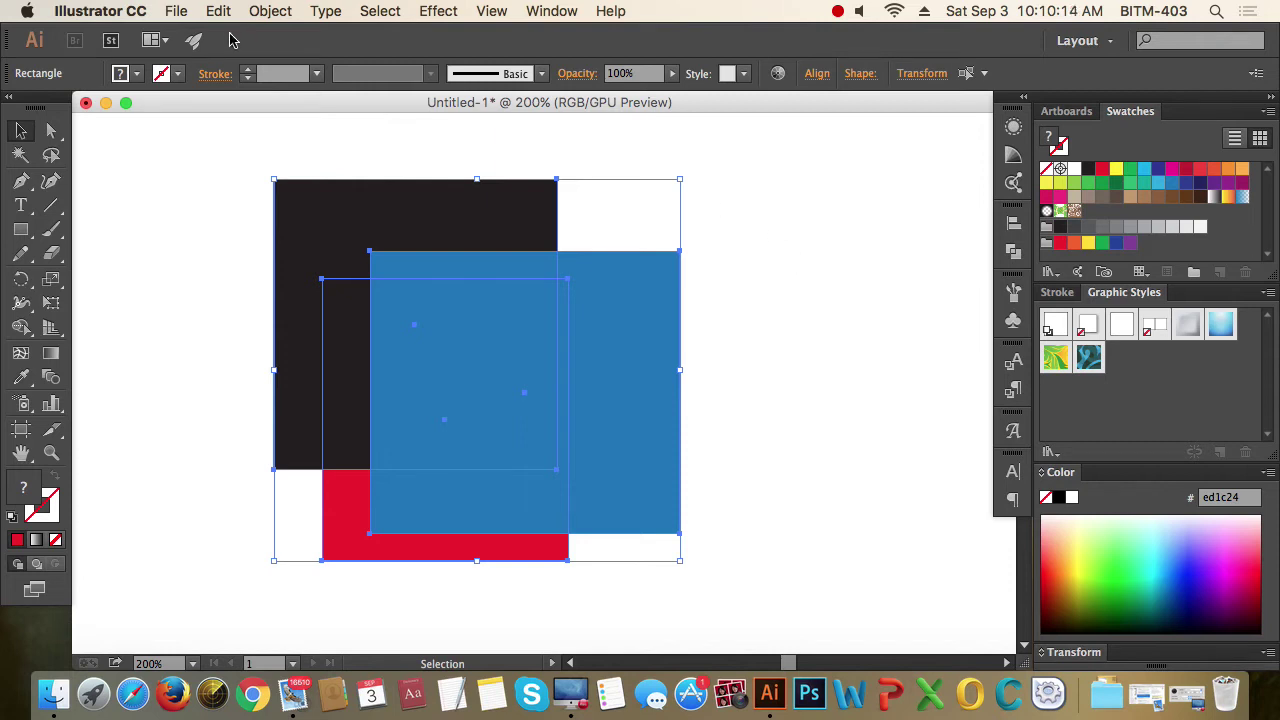
click(271, 11)
mouse_move(290, 55)
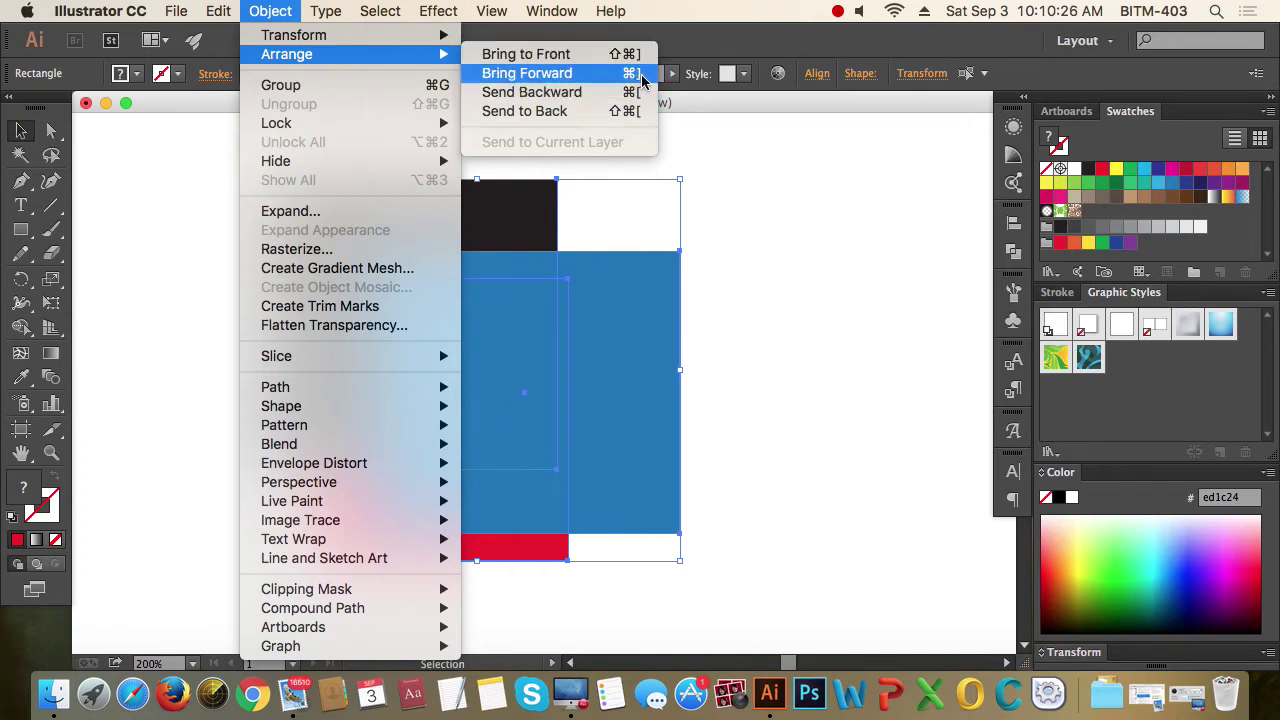
click(798, 181)
click(800, 371)
drag(243, 286, 679, 500)
key(Delete)
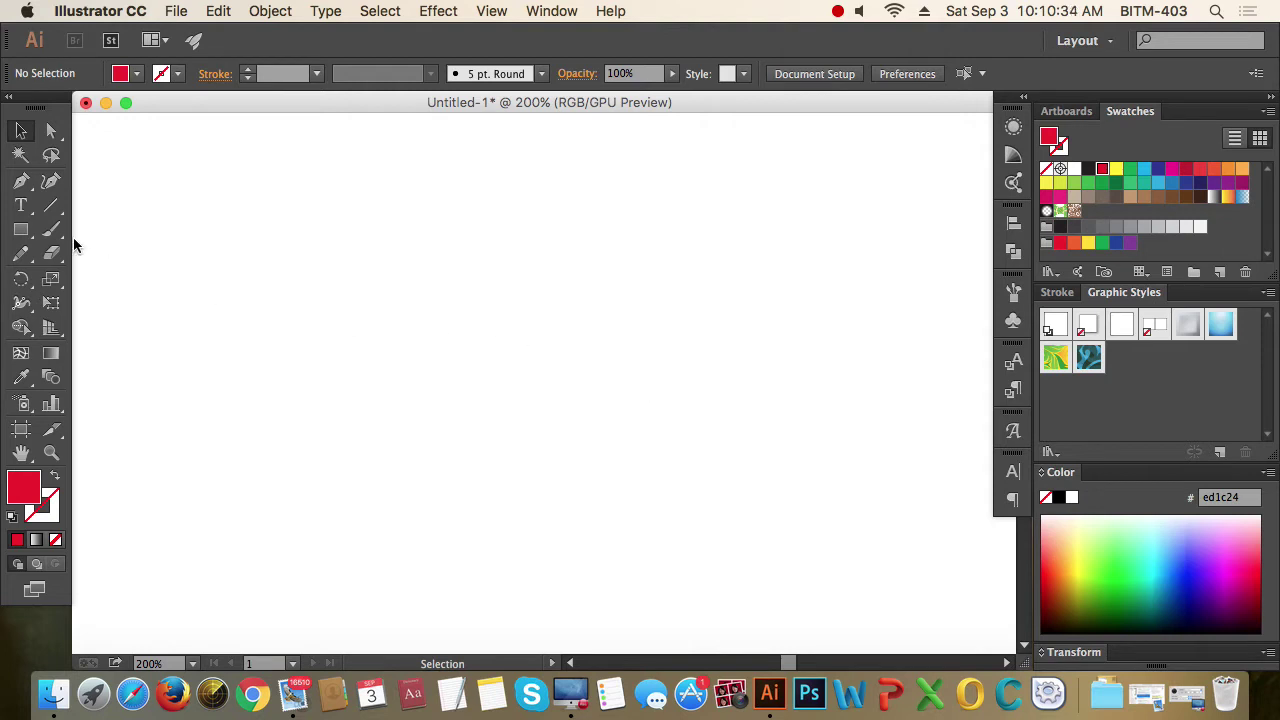
Step: Draw three nested red rectangles, each smaller one inside the previous, around the middle of the artboard
click(21, 230)
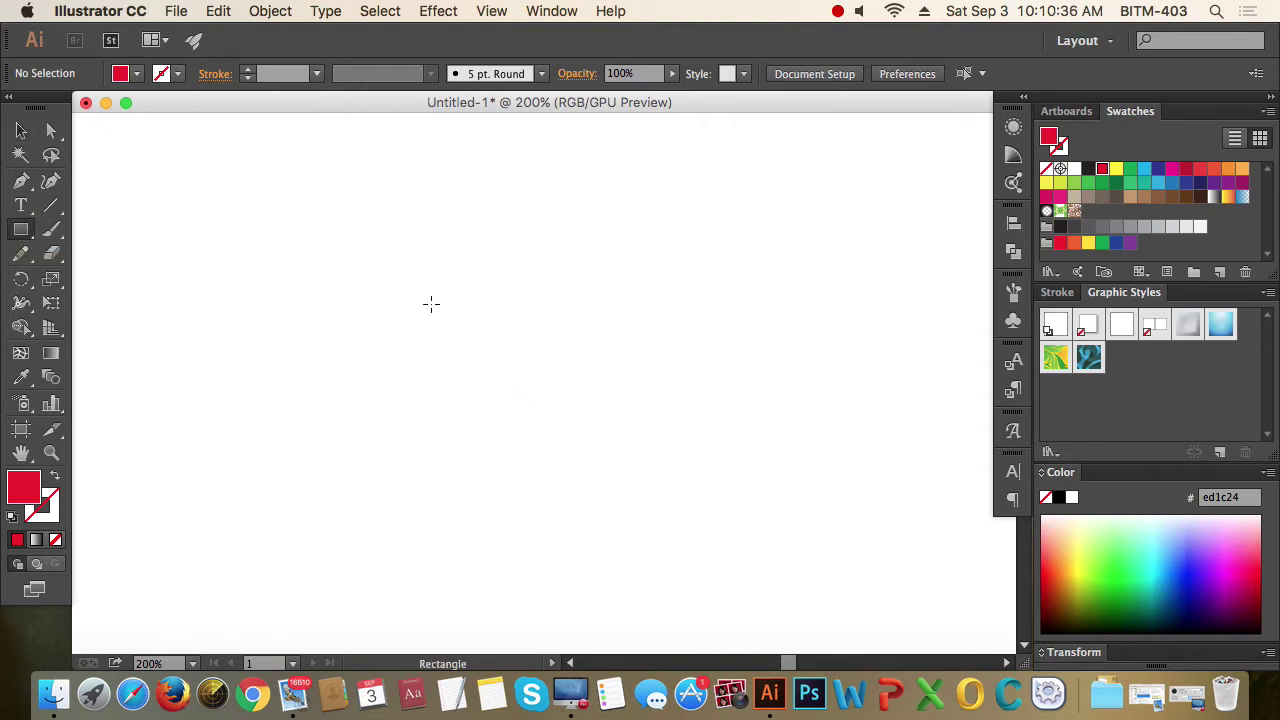
drag(357, 235, 762, 535)
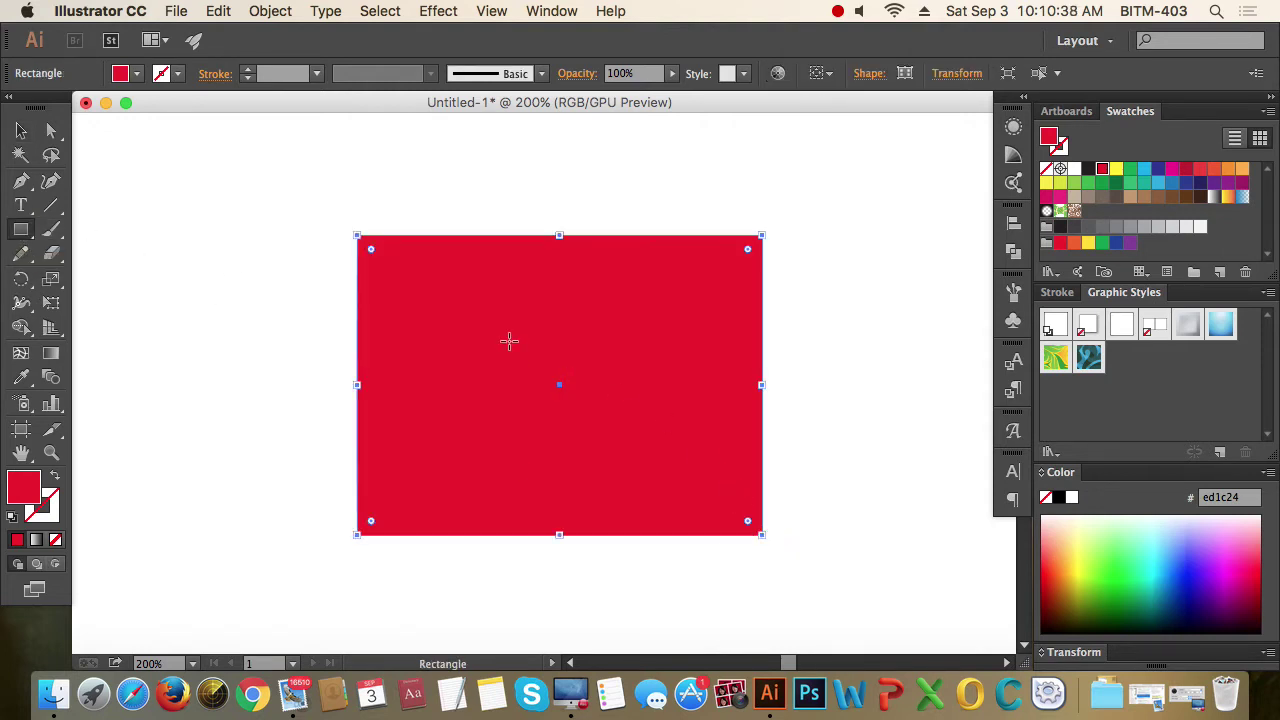
drag(428, 298, 680, 466)
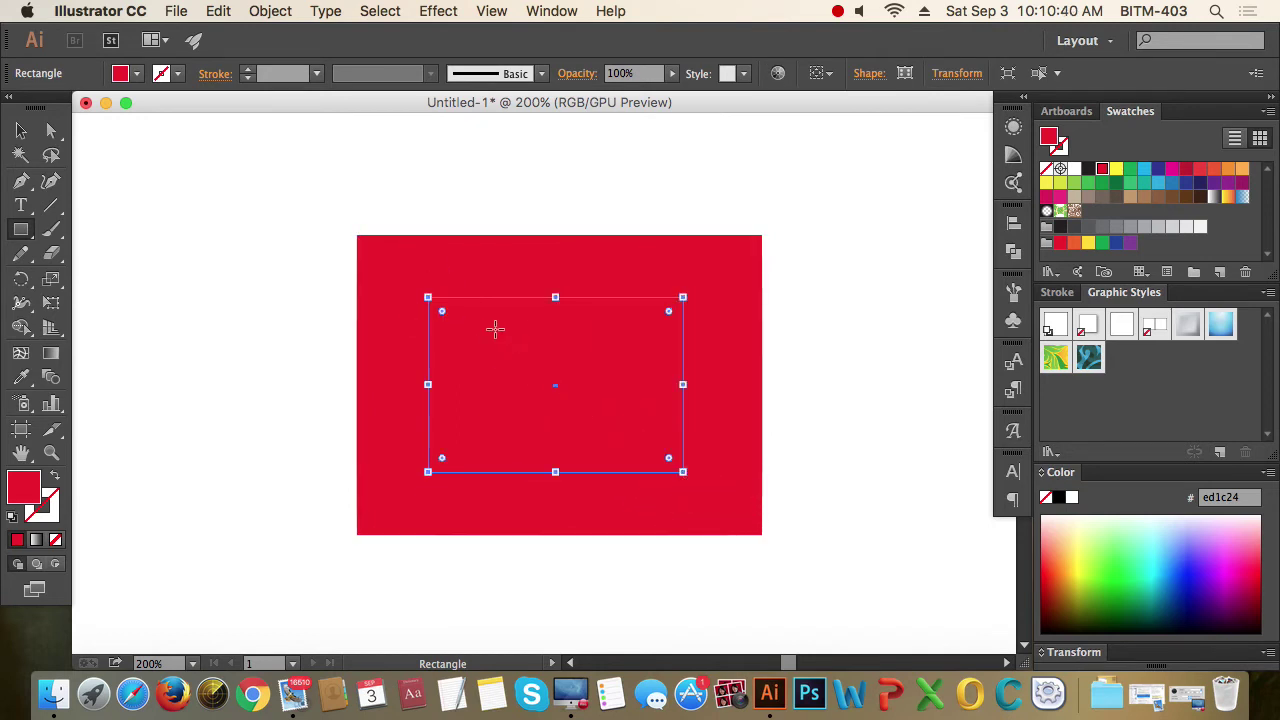
drag(494, 329, 618, 427)
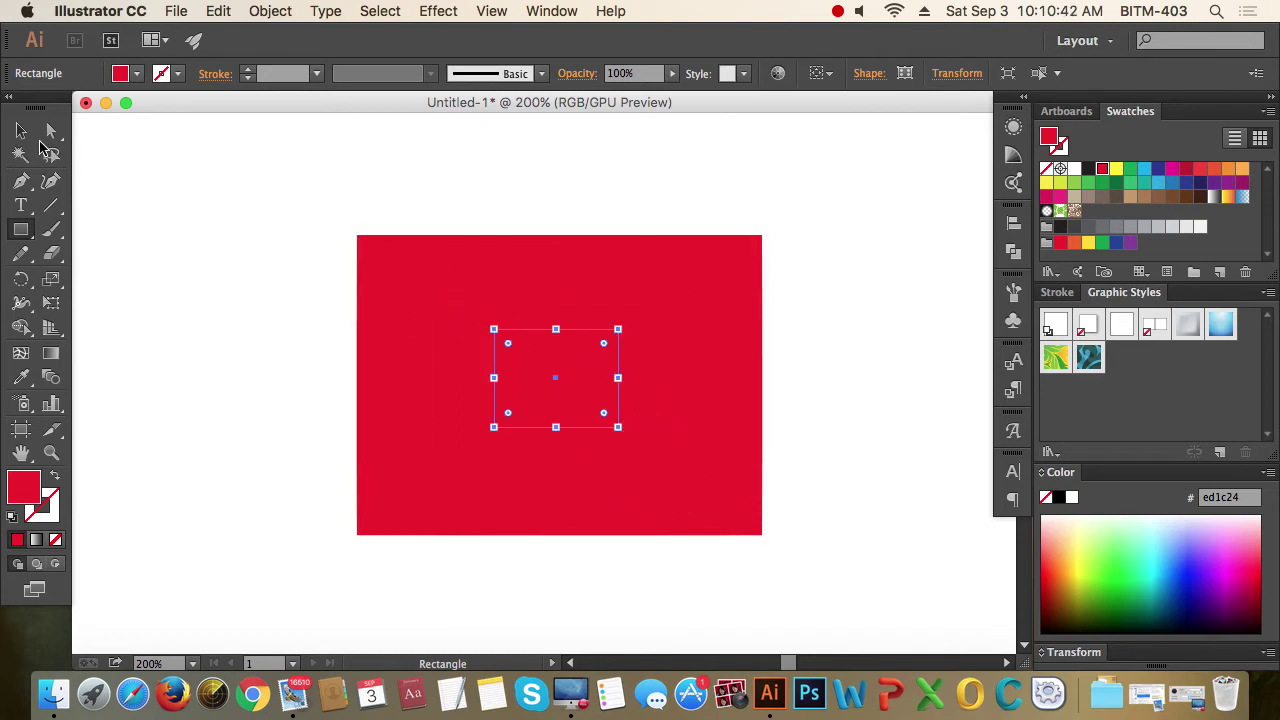
key(v)
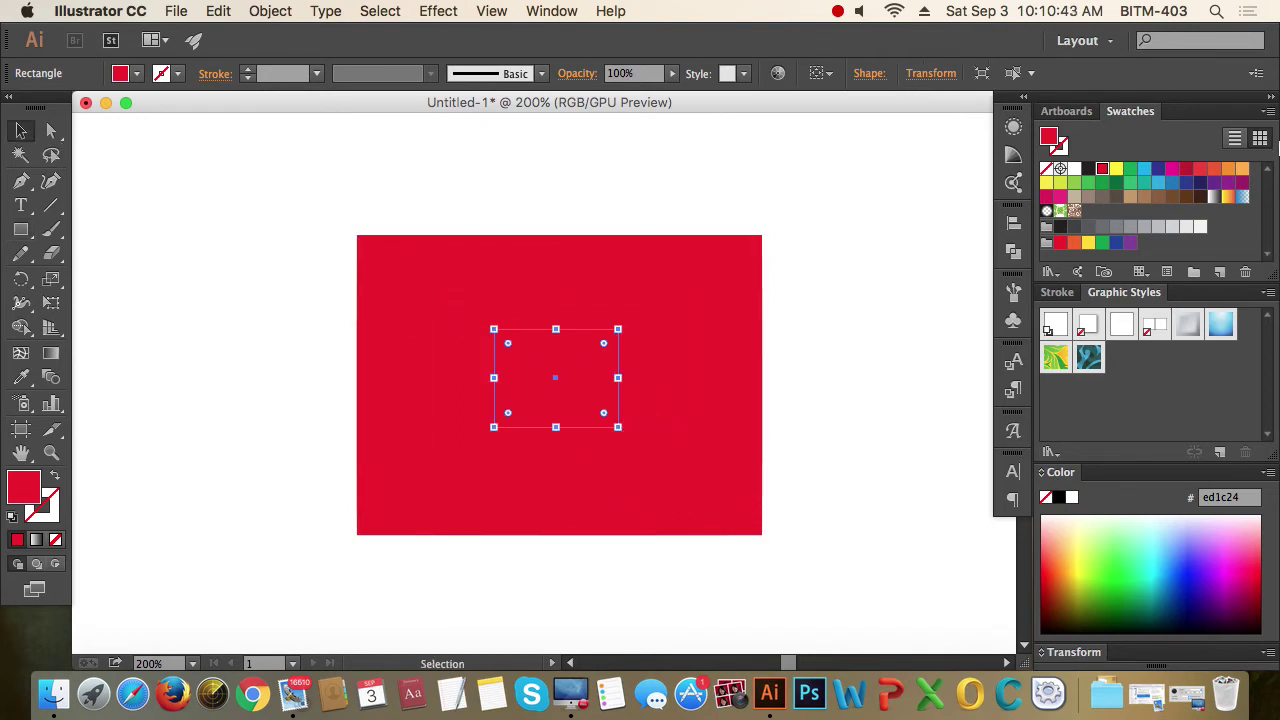
Step: Fill the innermost rectangle with dark blue and select the middle rectangle around it
click(1155, 176)
click(863, 537)
drag(863, 537, 437, 277)
shift+click(708, 458)
shift+click(606, 391)
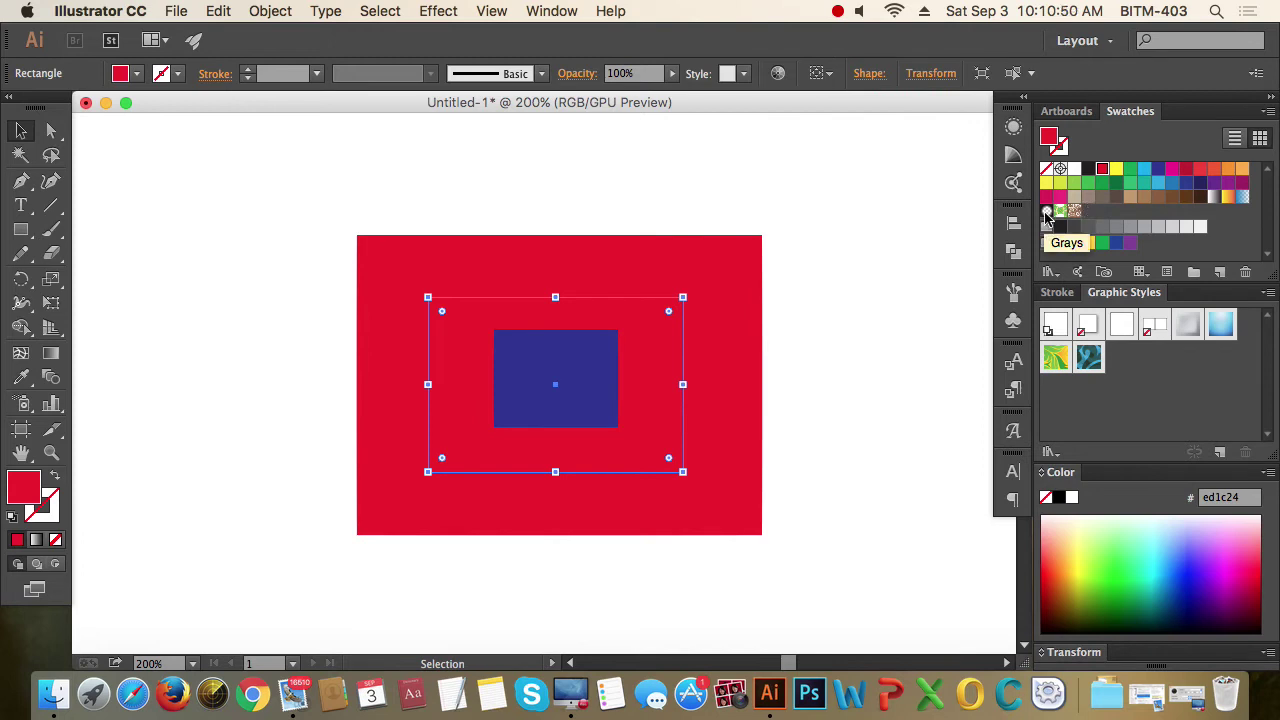
Step: Bring the middle rectangle to the front and fill it with purple (662d91)
key(super+shift+bracketright)
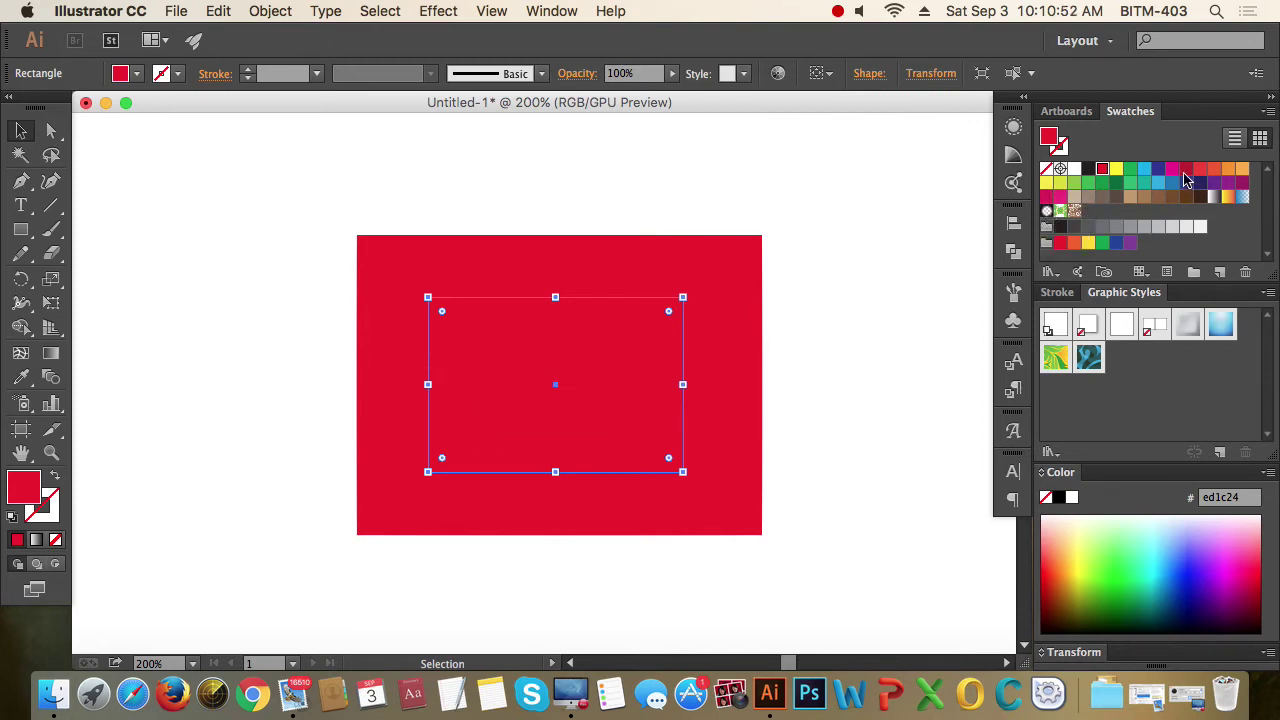
click(1214, 182)
click(914, 246)
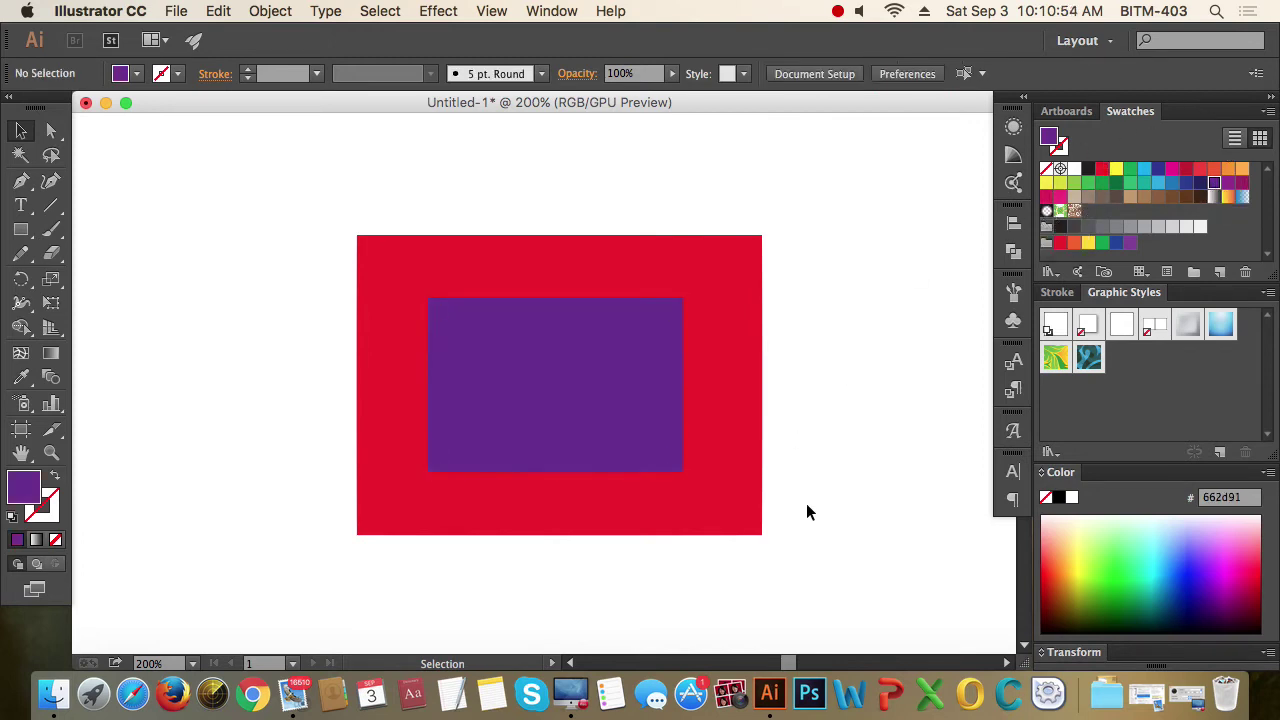
Step: Bring the large outer red rectangle to the front and check the covered shapes by selecting all three rectangles
click(755, 497)
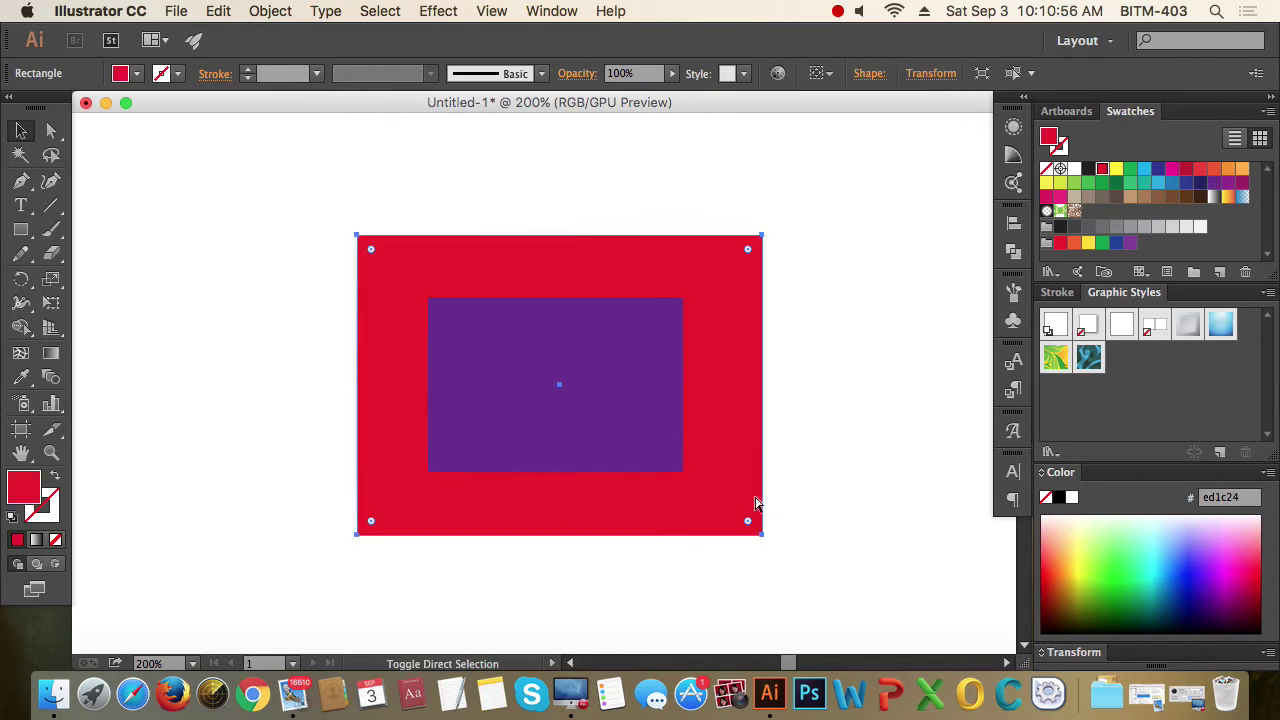
key(super+shift+bracketright)
click(874, 372)
drag(848, 447, 280, 243)
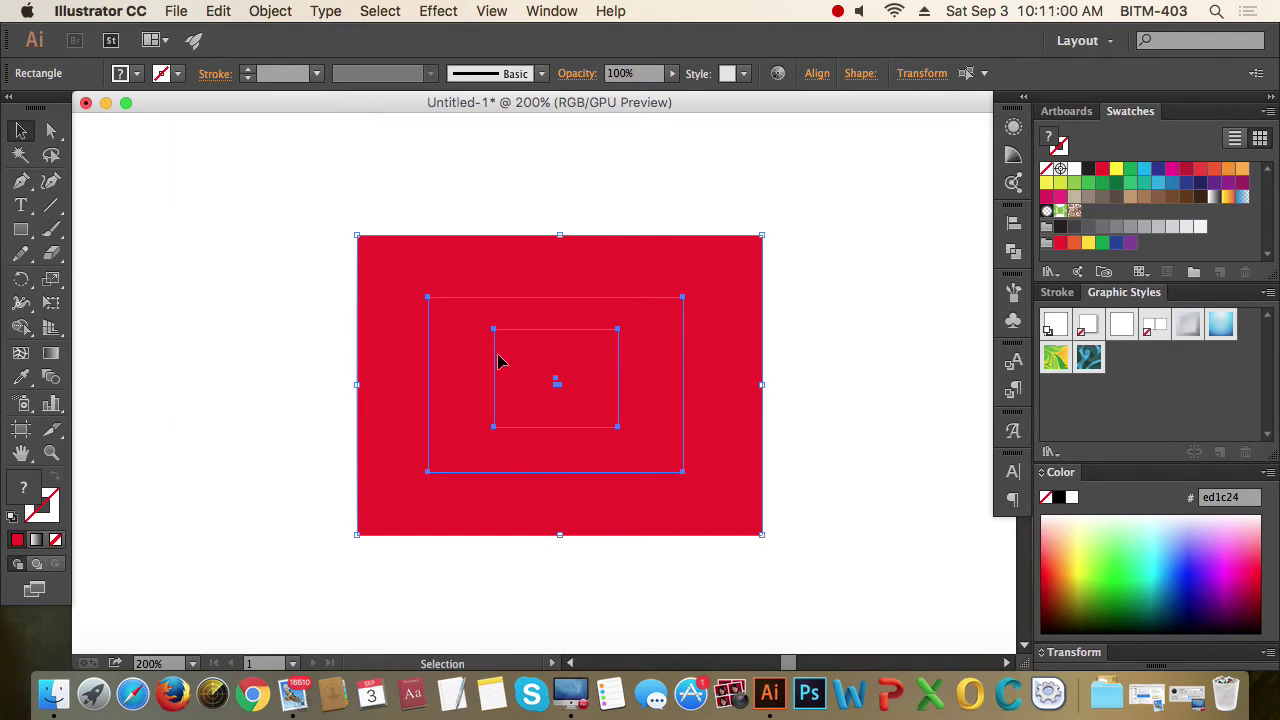
click(266, 278)
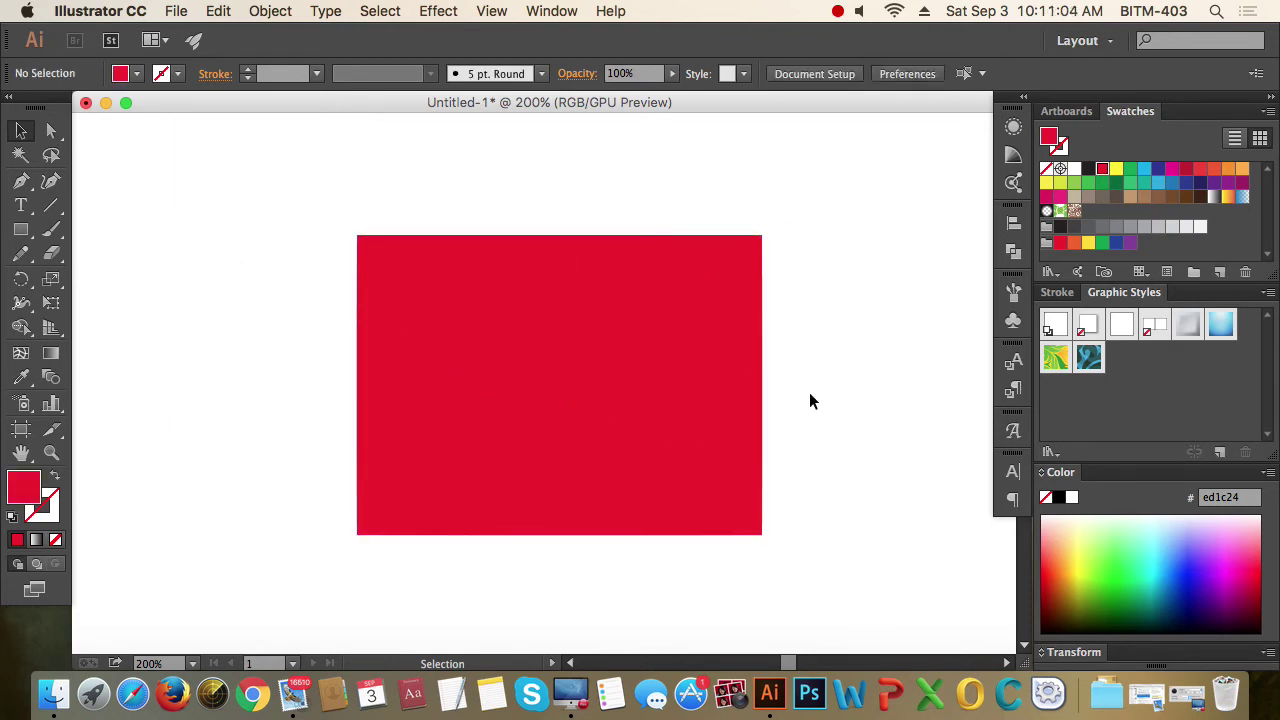
Step: Try to select the covered inner rectangles directly through the large red rectangle on top
click(537, 380)
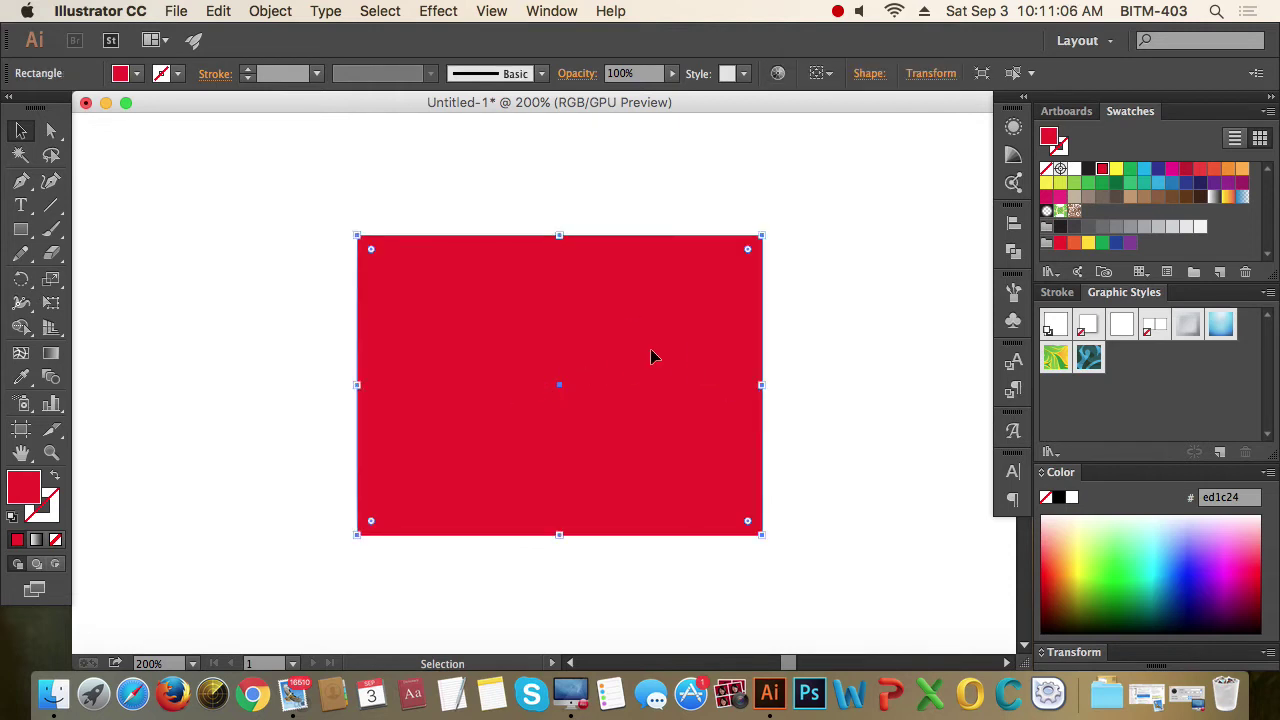
click(486, 398)
click(541, 309)
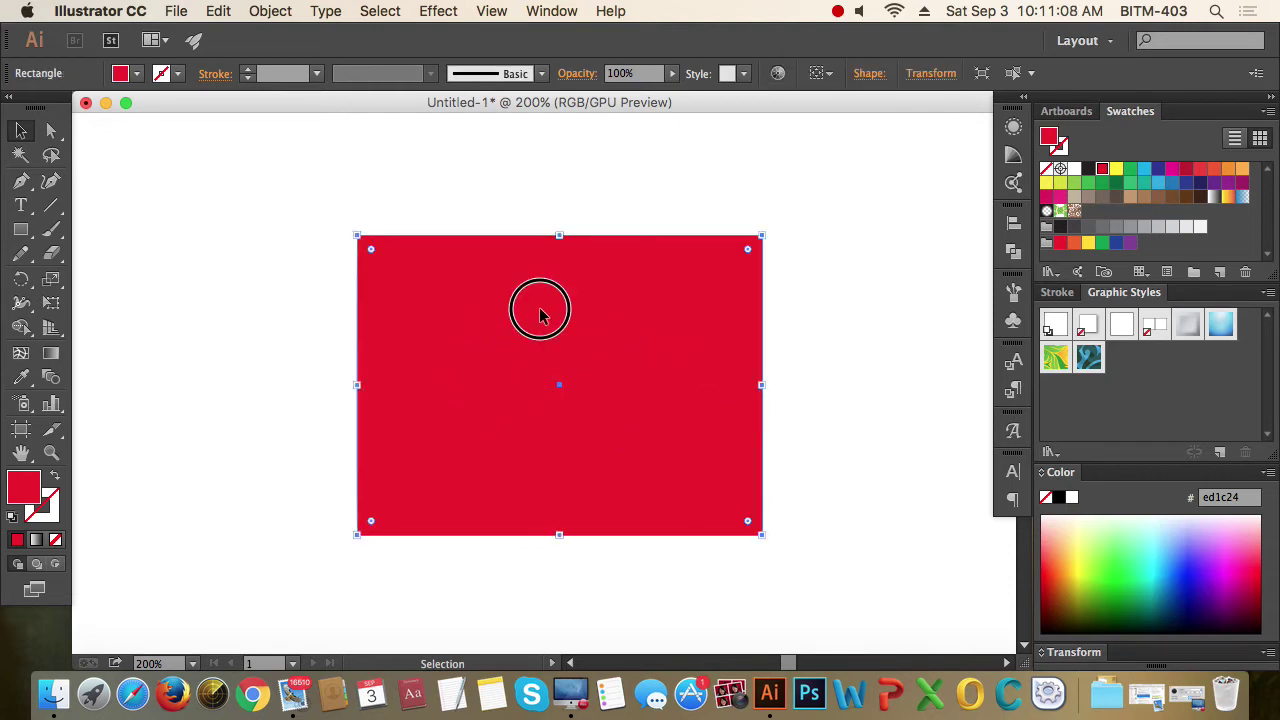
click(548, 425)
click(857, 394)
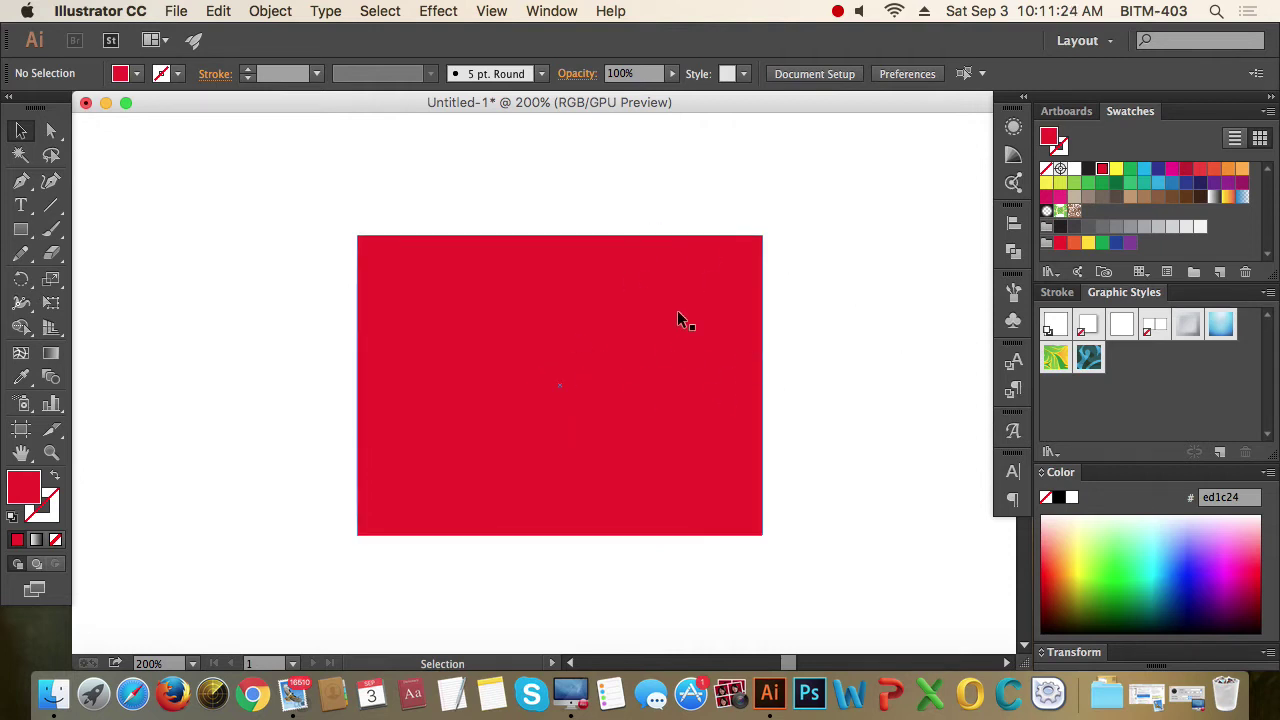
click(728, 289)
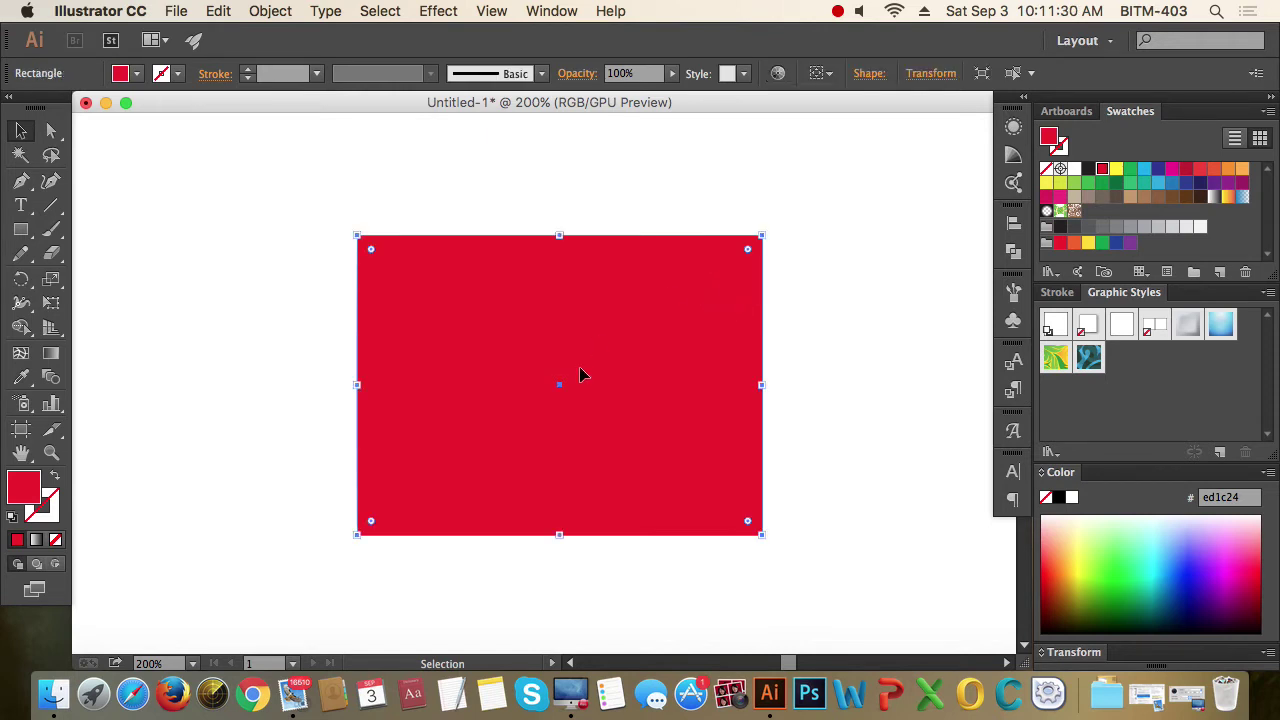
click(849, 347)
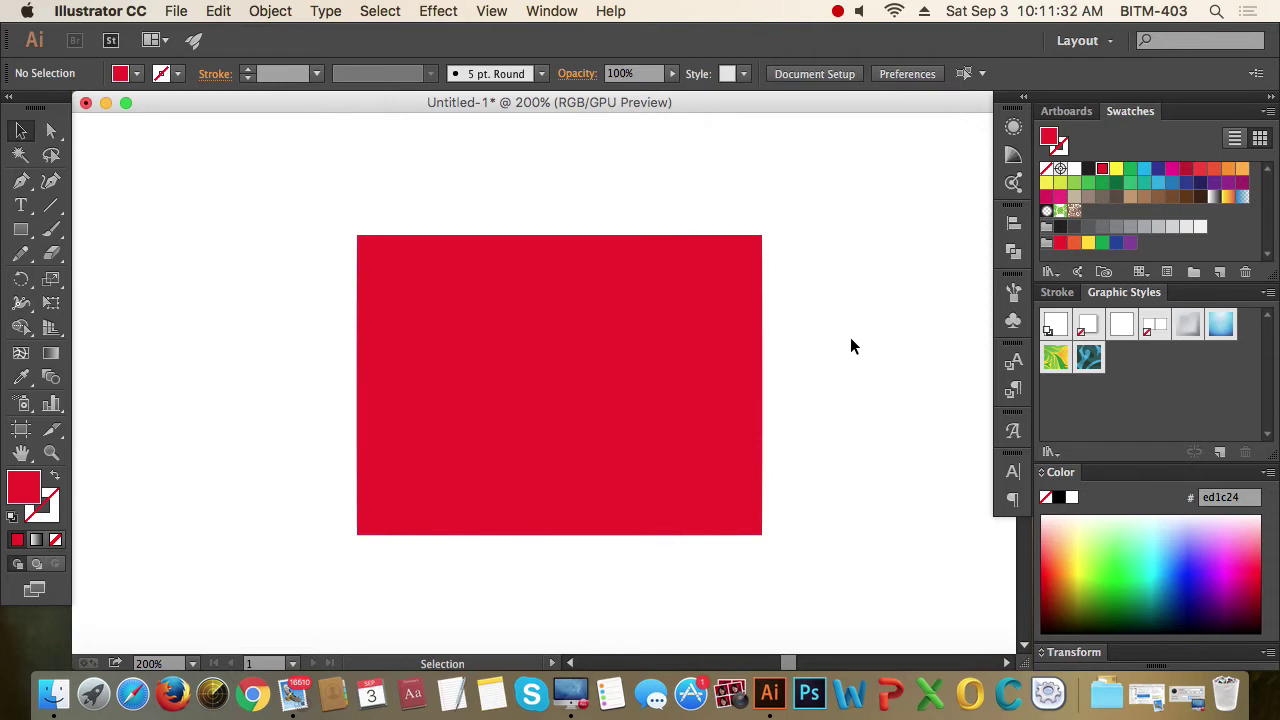
Step: Cycle the selection through the stacked objects to the covered purple rectangle, bring it to the front, and deselect it
key(a)
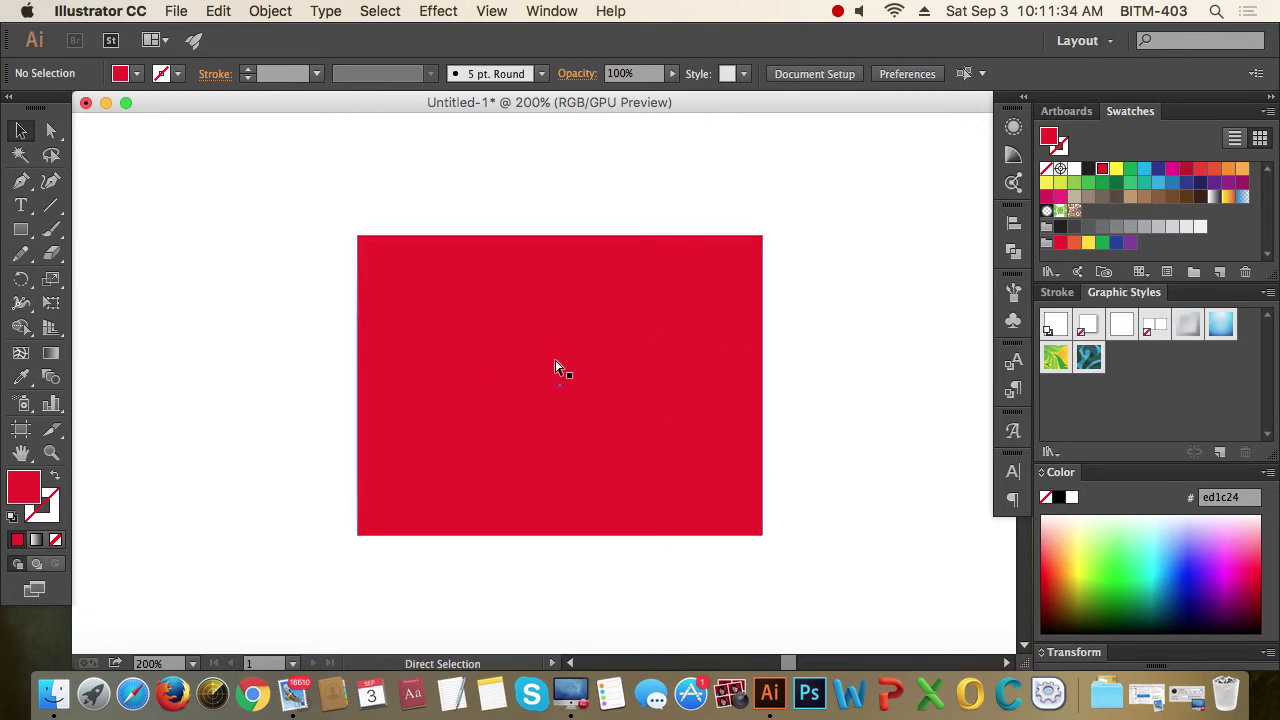
click(603, 373)
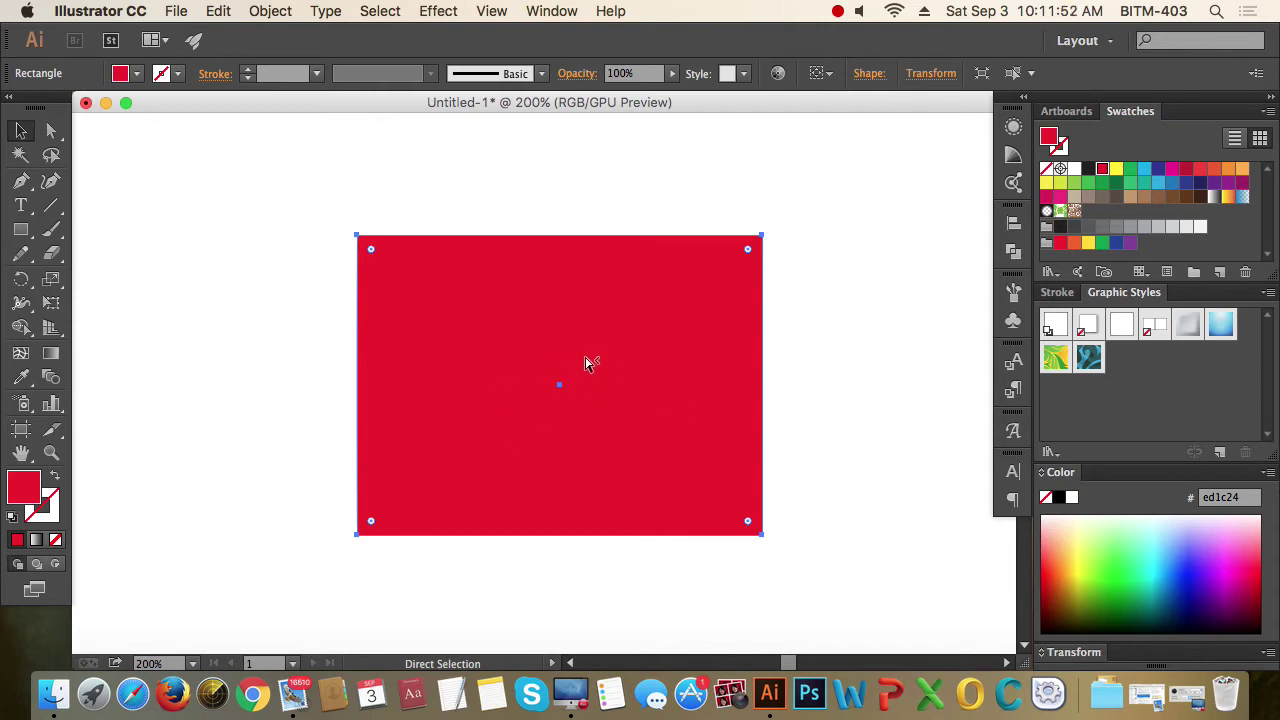
key(super+z)
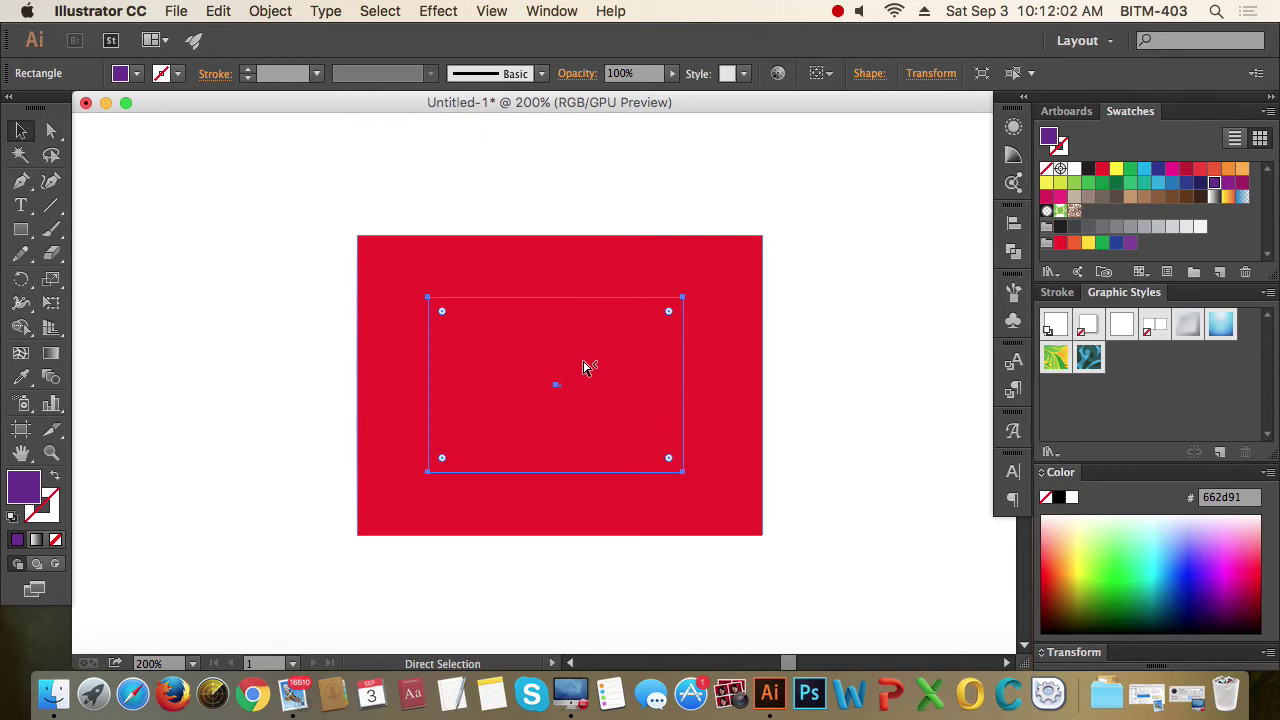
key(alt+super+bracketleft)
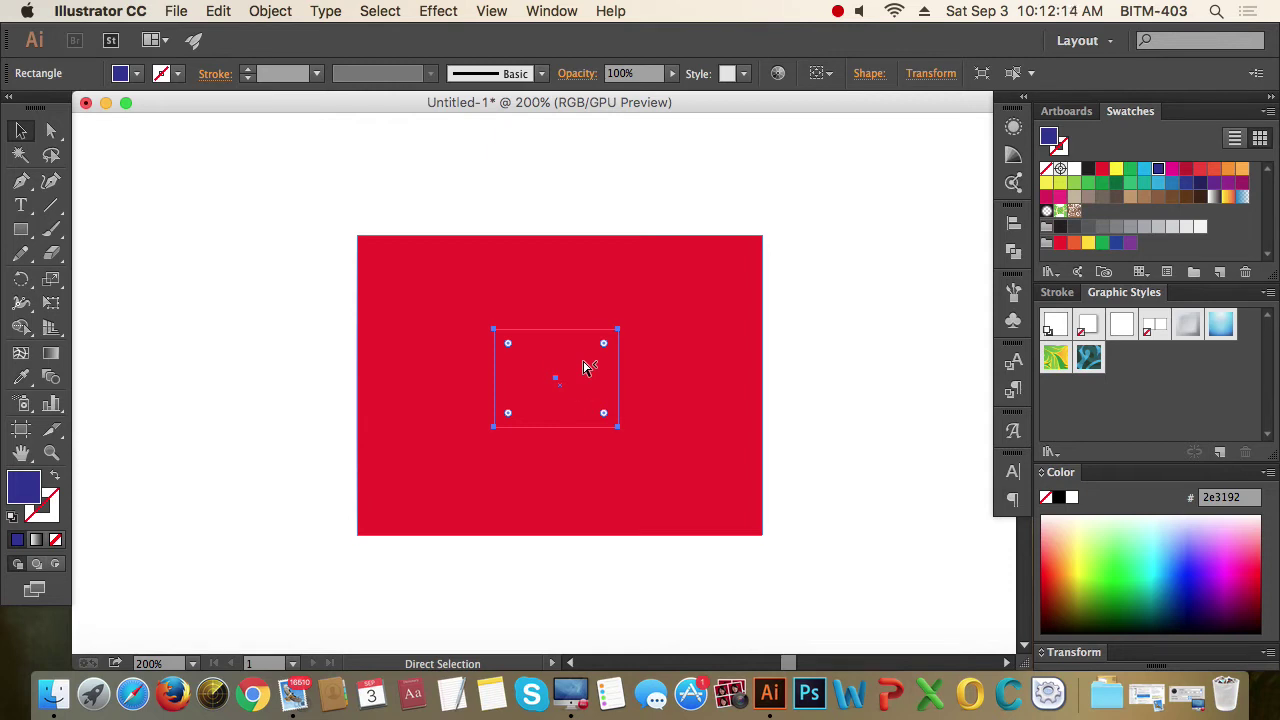
click(588, 368)
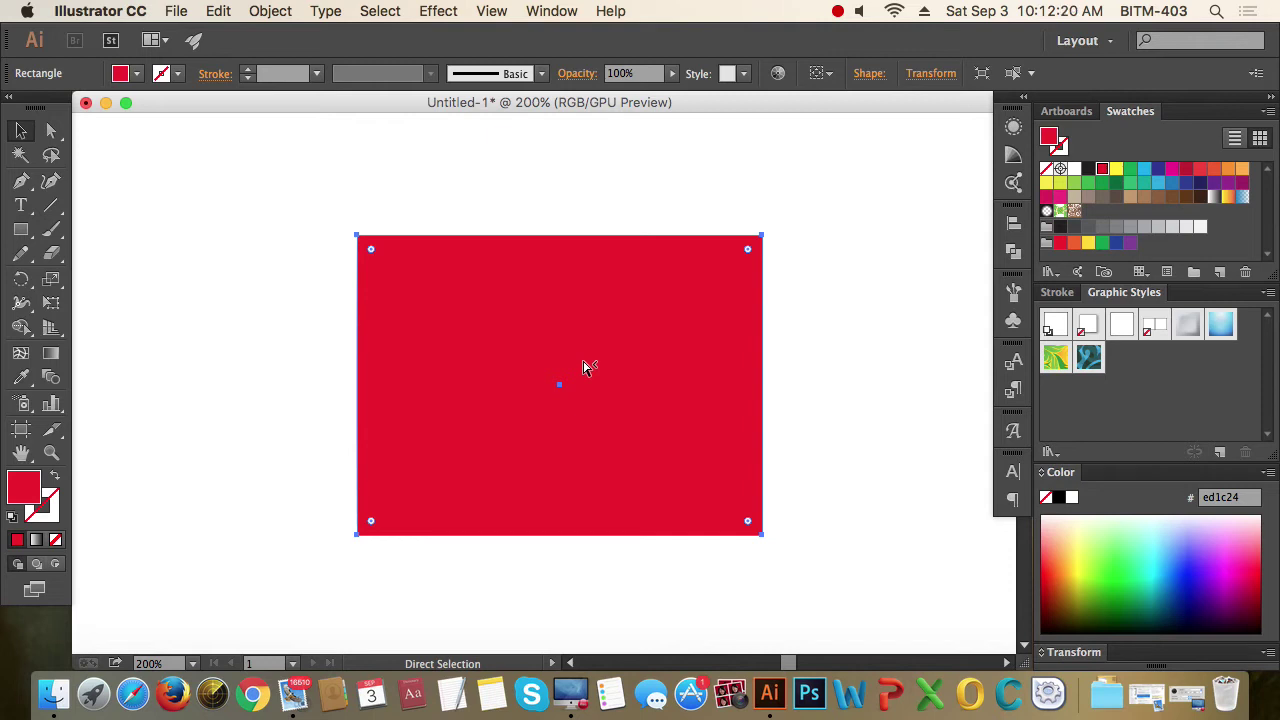
super+click(587, 367)
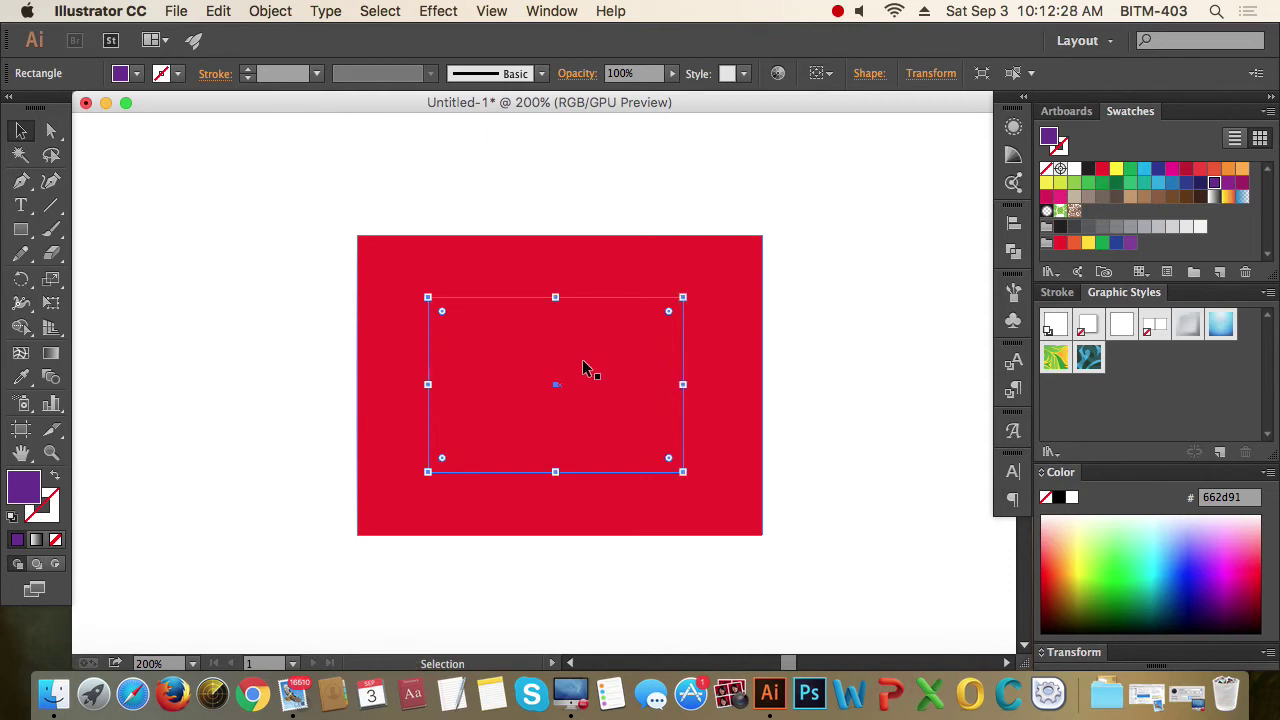
key(super+shift+bracketright)
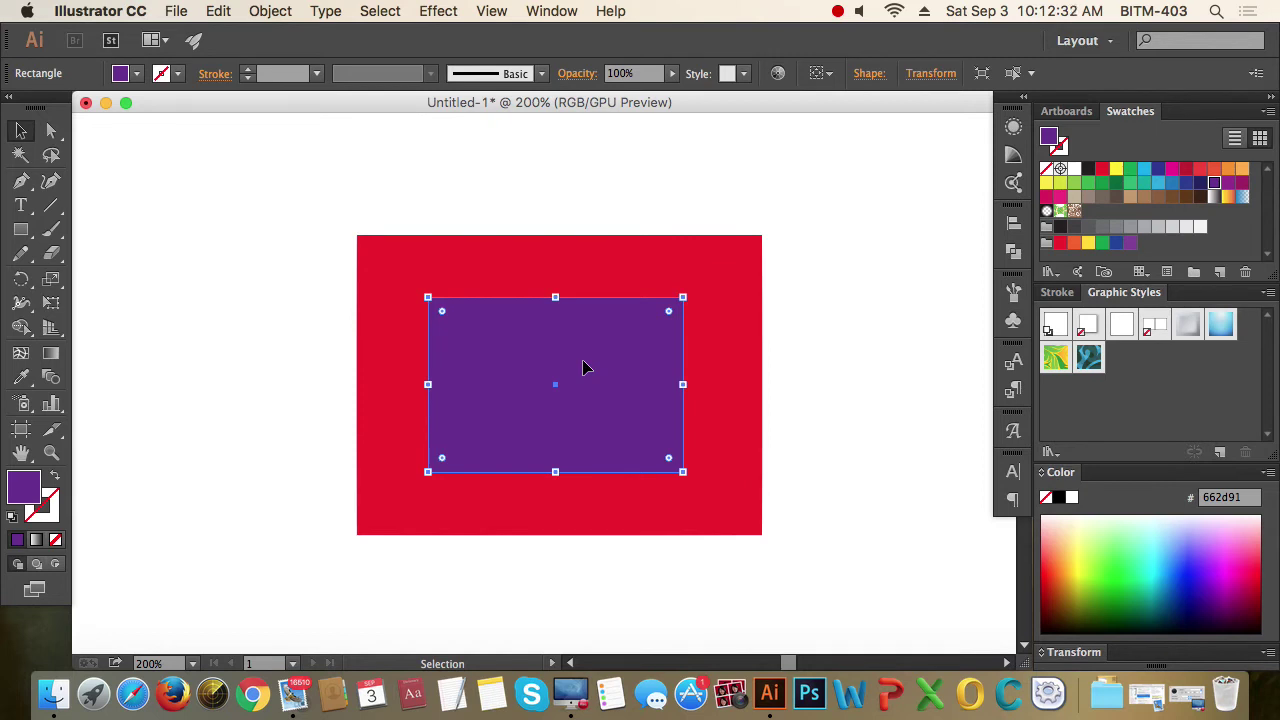
click(920, 281)
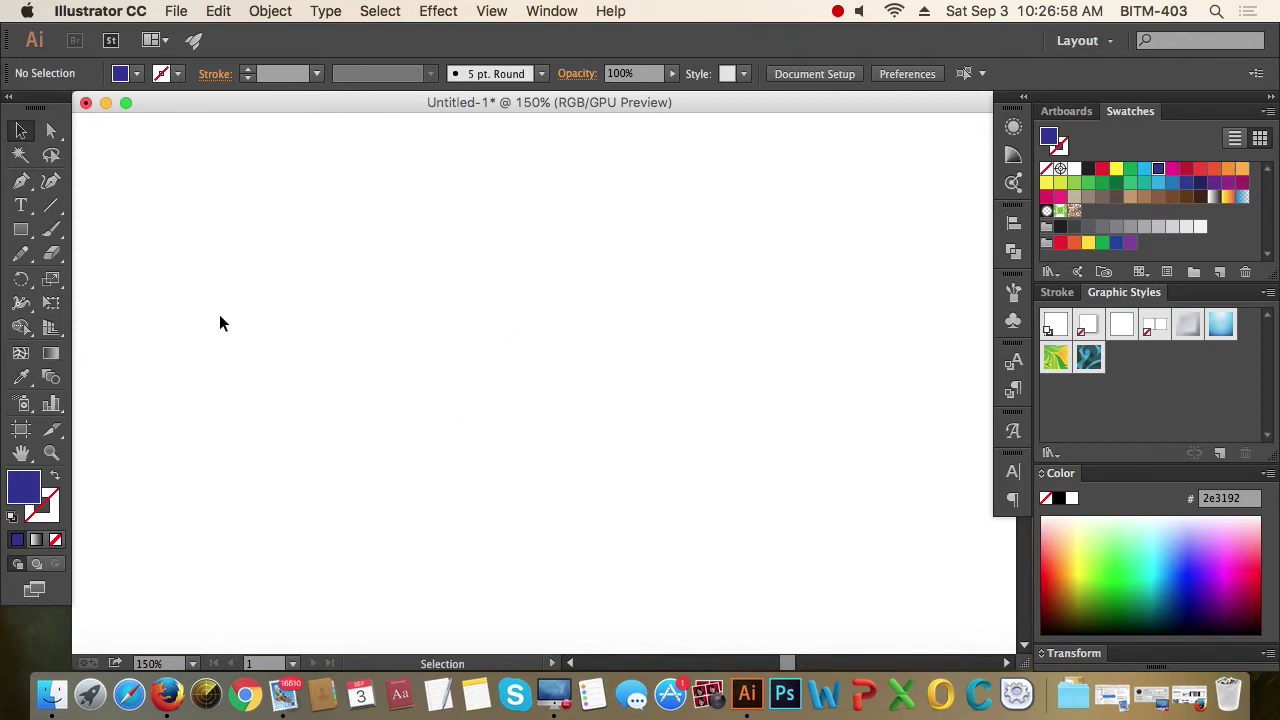
Step: Show the rulers, and toggle them off and back on
click(492, 11)
mouse_move(517, 449)
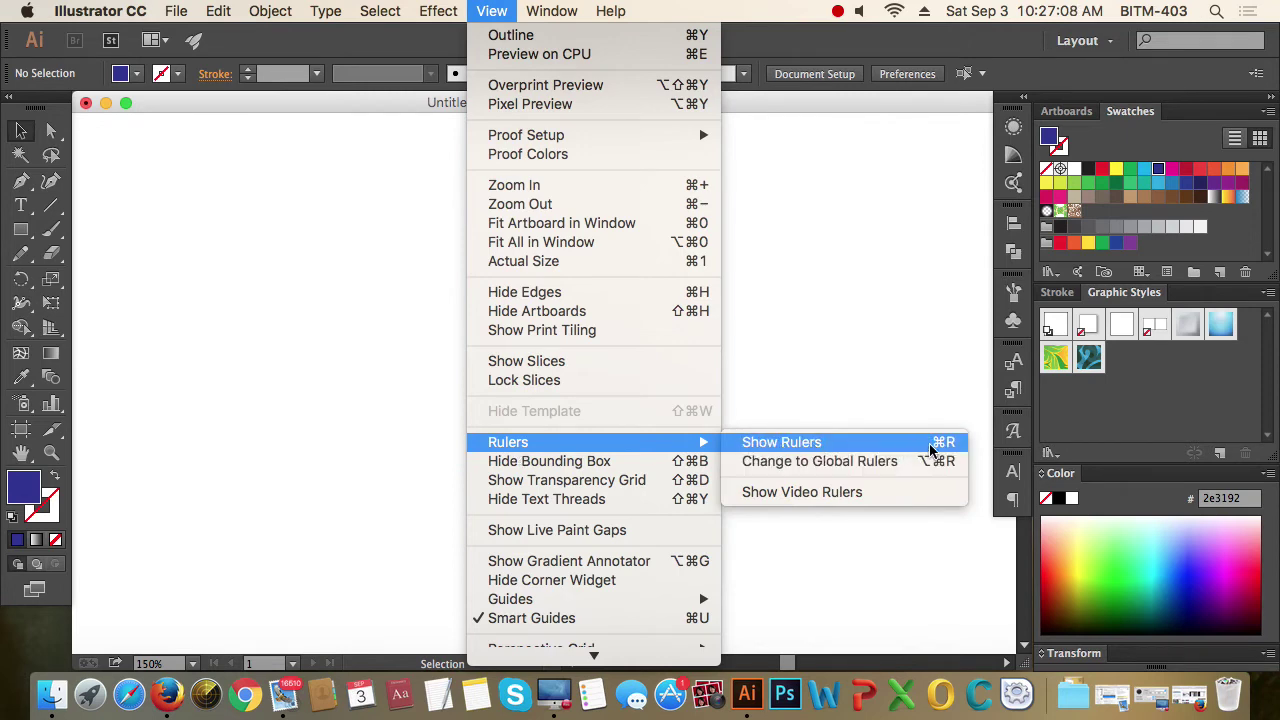
click(886, 446)
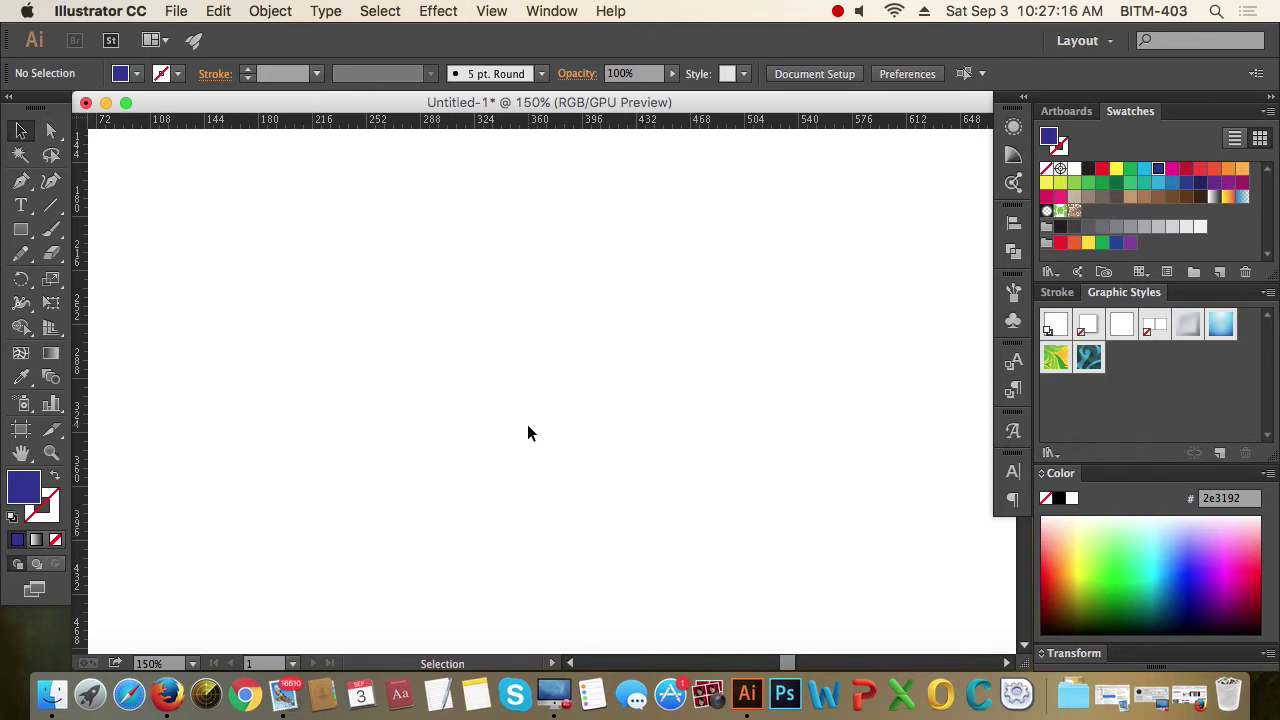
key(super+r)
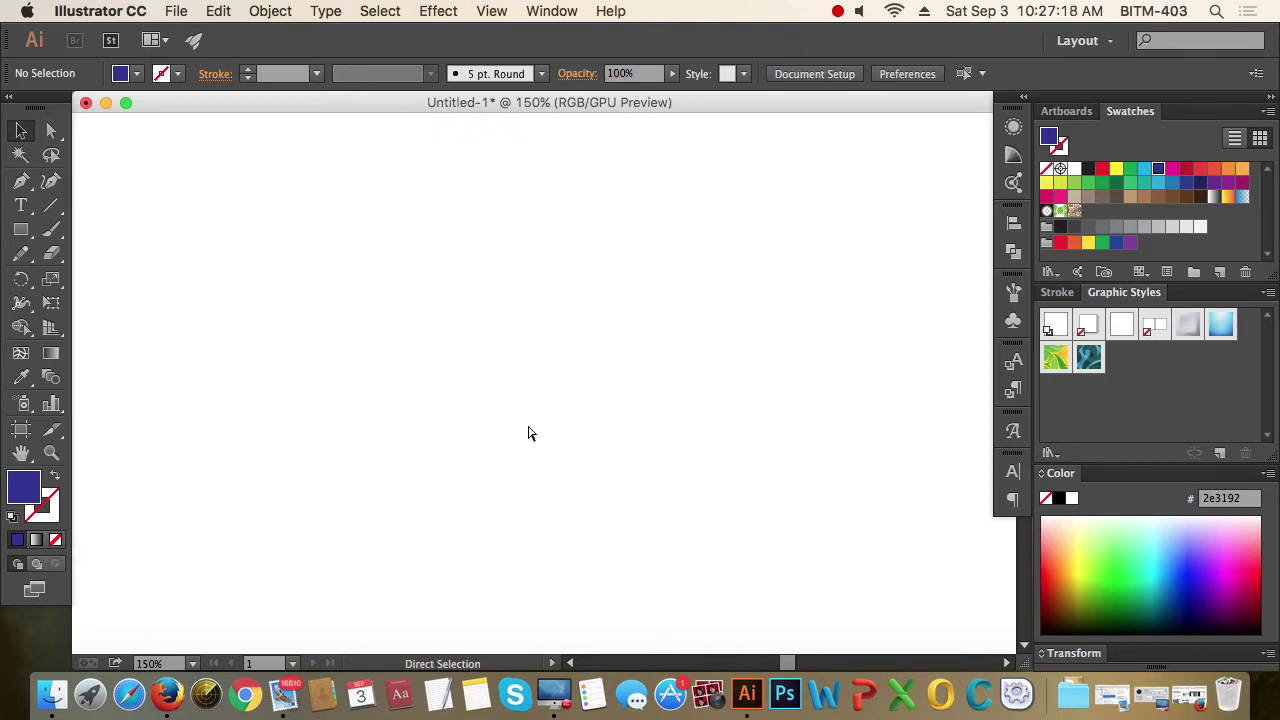
key(super+r)
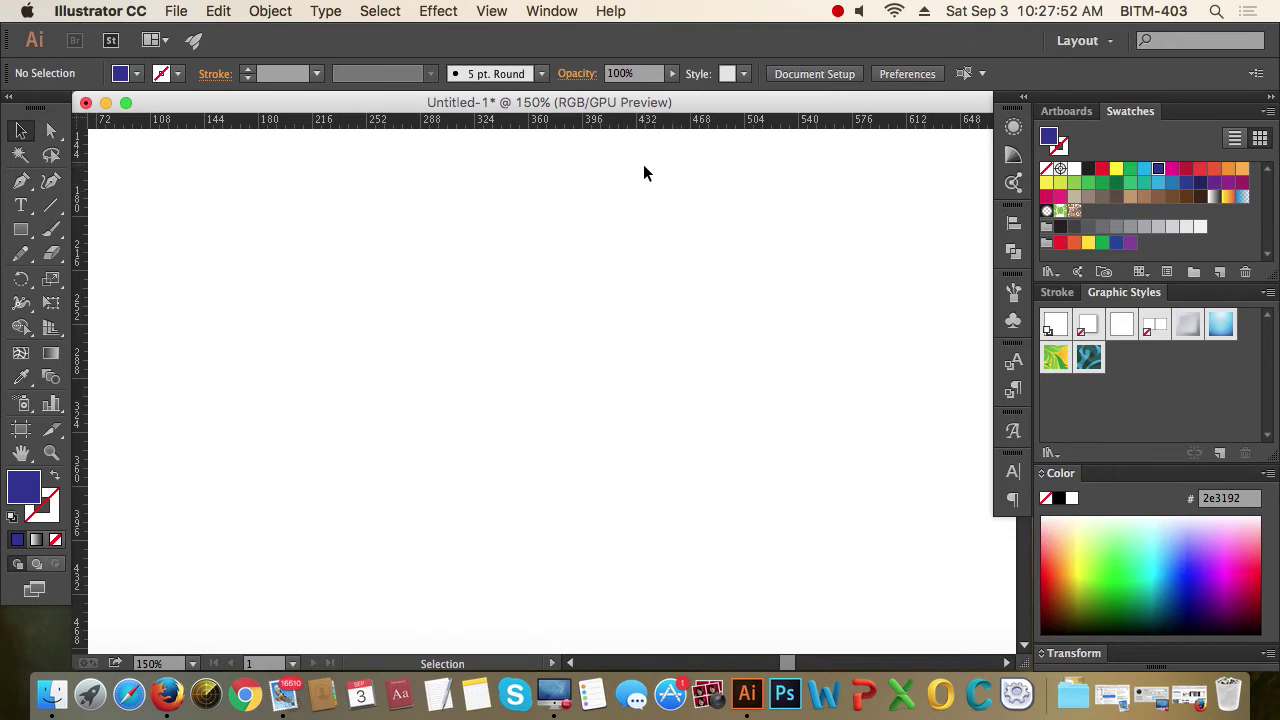
Step: Switch the ruler units to inches and return them to points
right_click(673, 119)
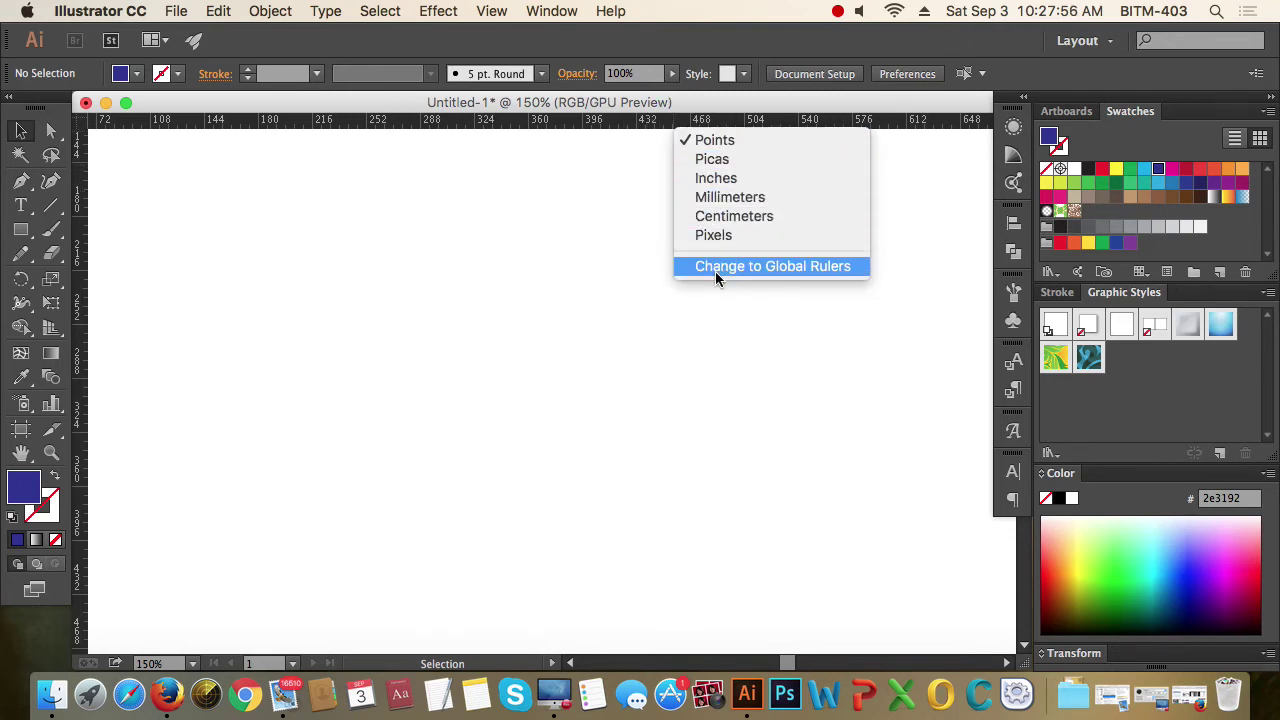
click(730, 178)
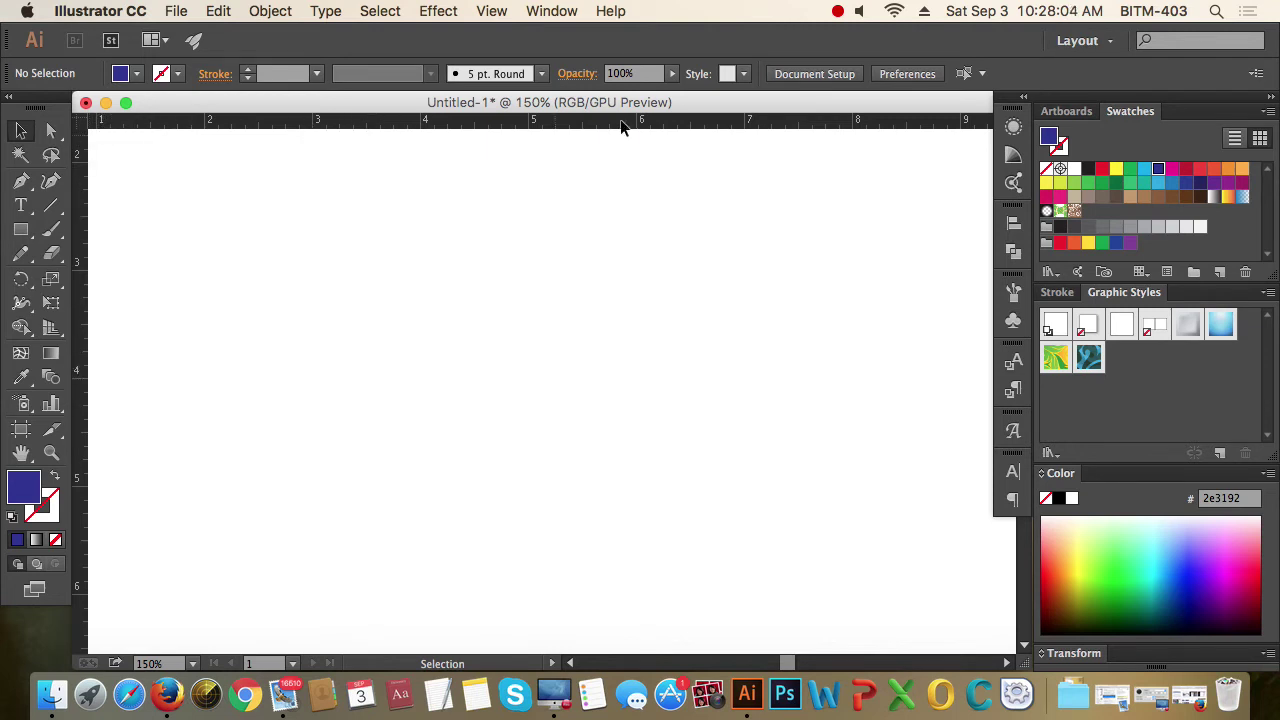
right_click(722, 120)
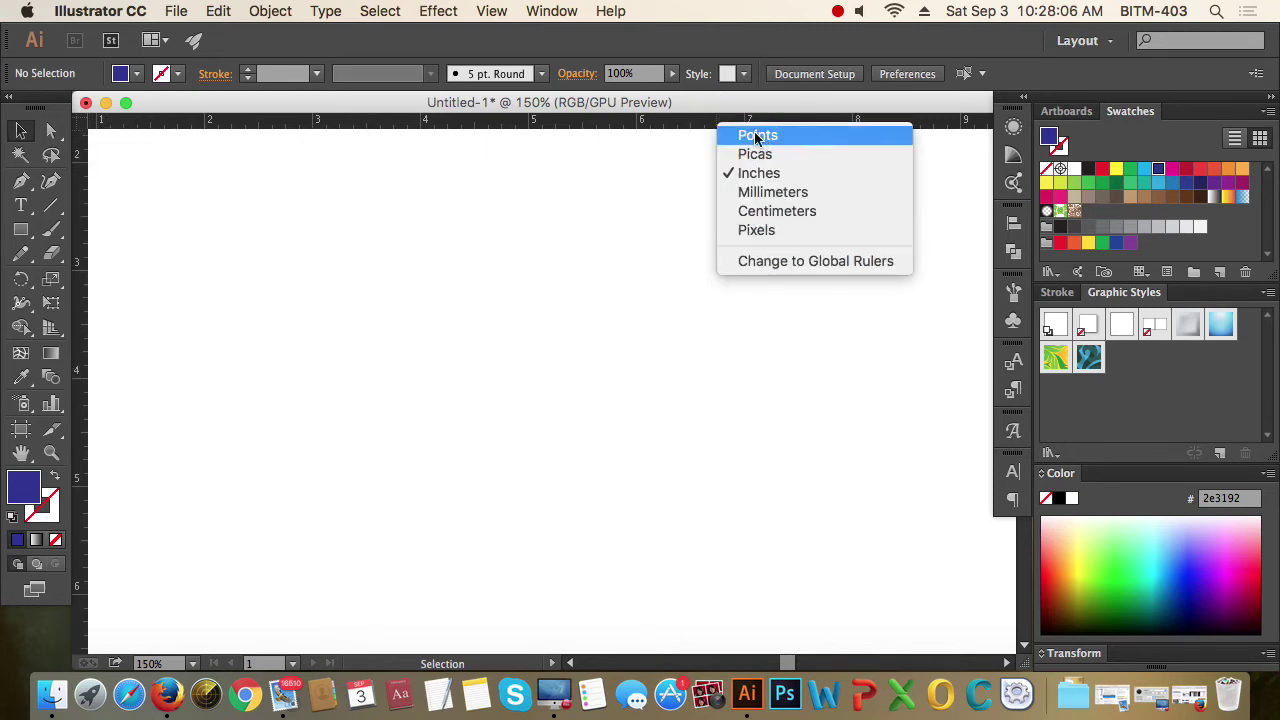
click(743, 131)
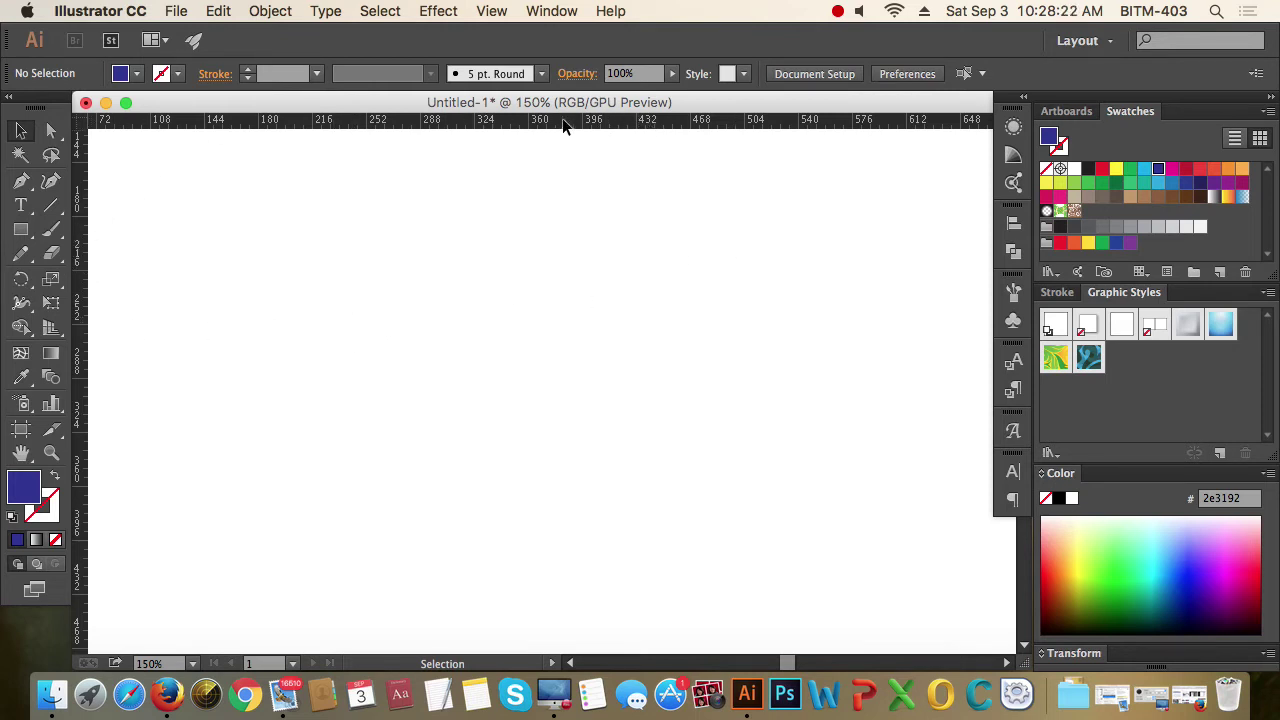
Step: Add two horizontal guides at about 205 and 280 pt and two vertical guides at about 365 and 460 pt
drag(562, 118, 586, 256)
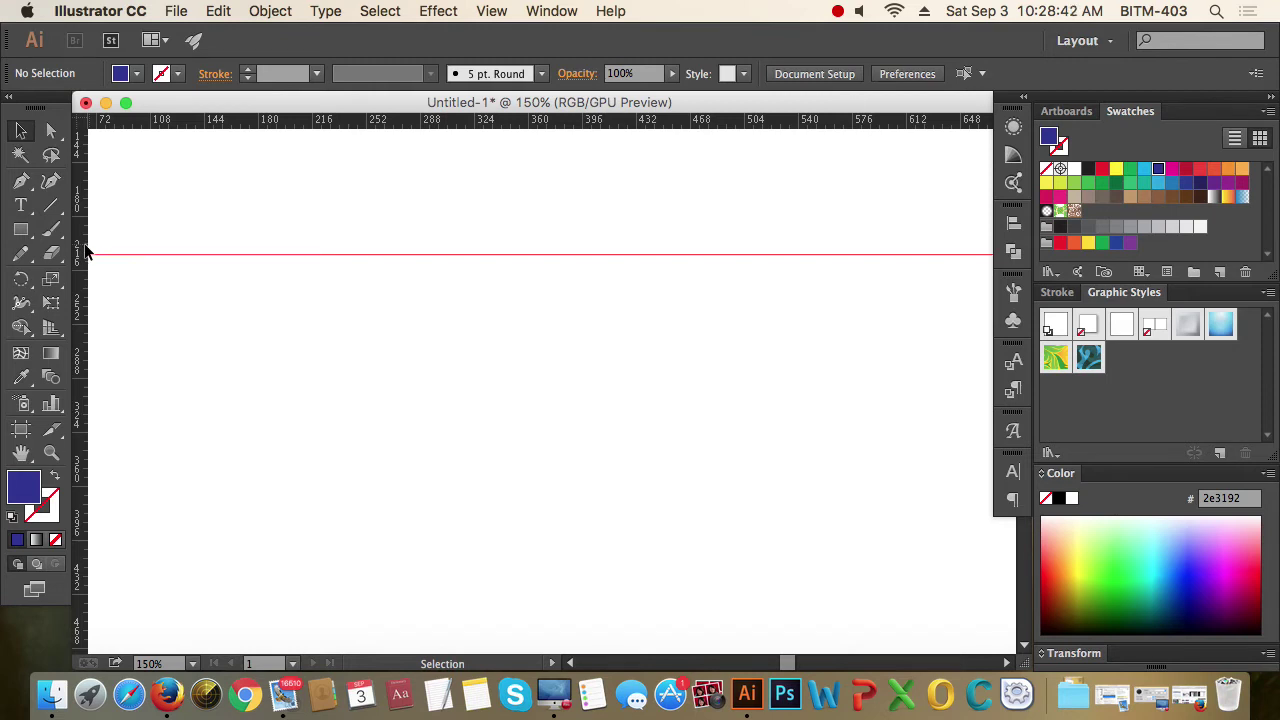
drag(85, 252, 538, 285)
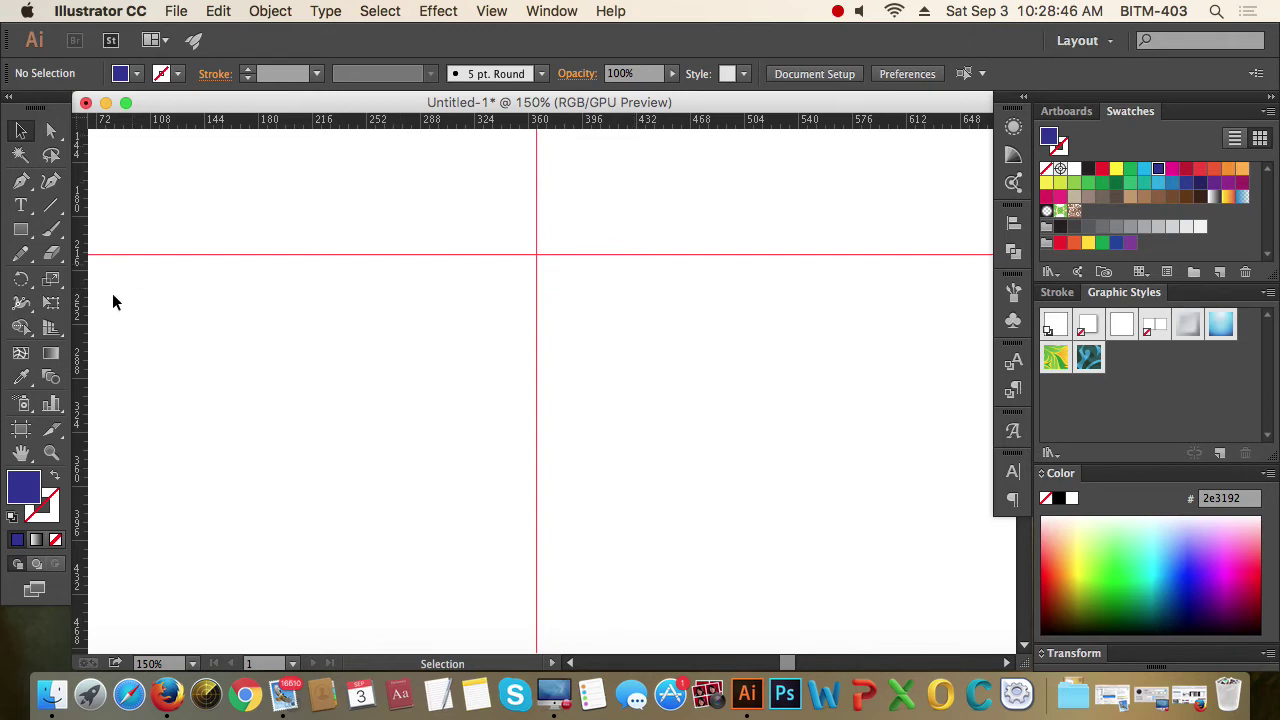
drag(84, 300, 681, 360)
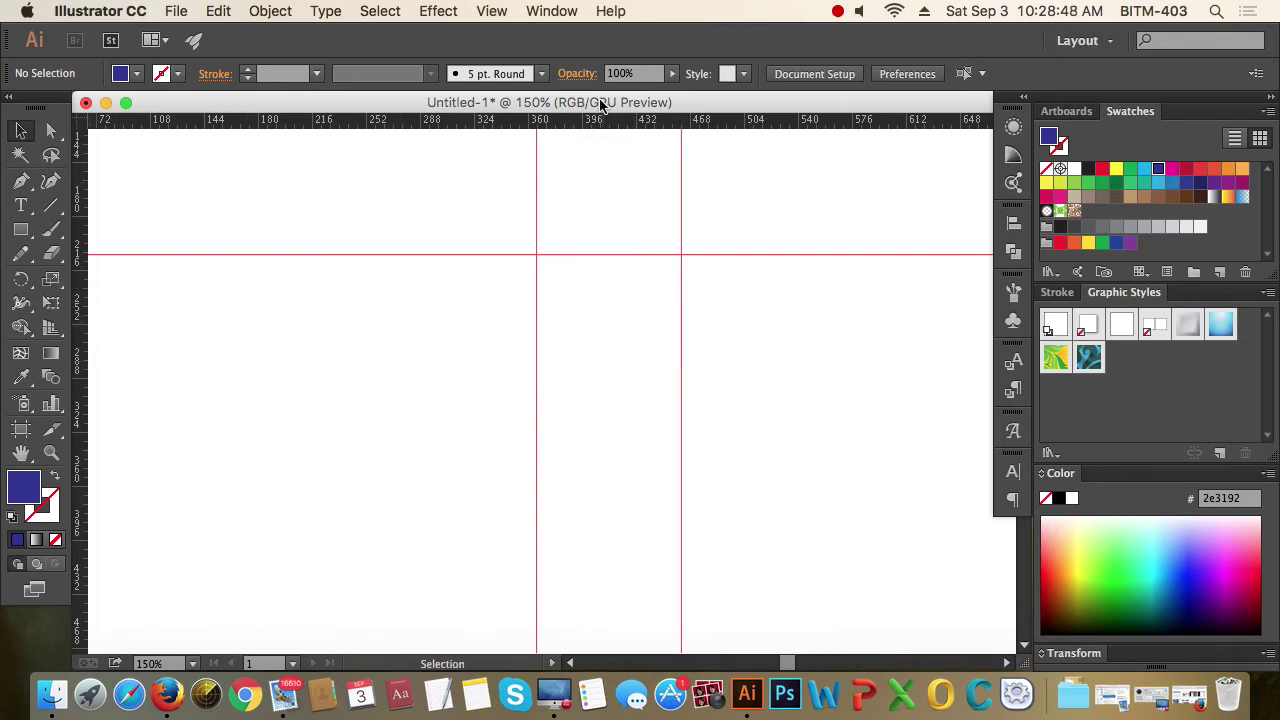
drag(594, 120, 654, 366)
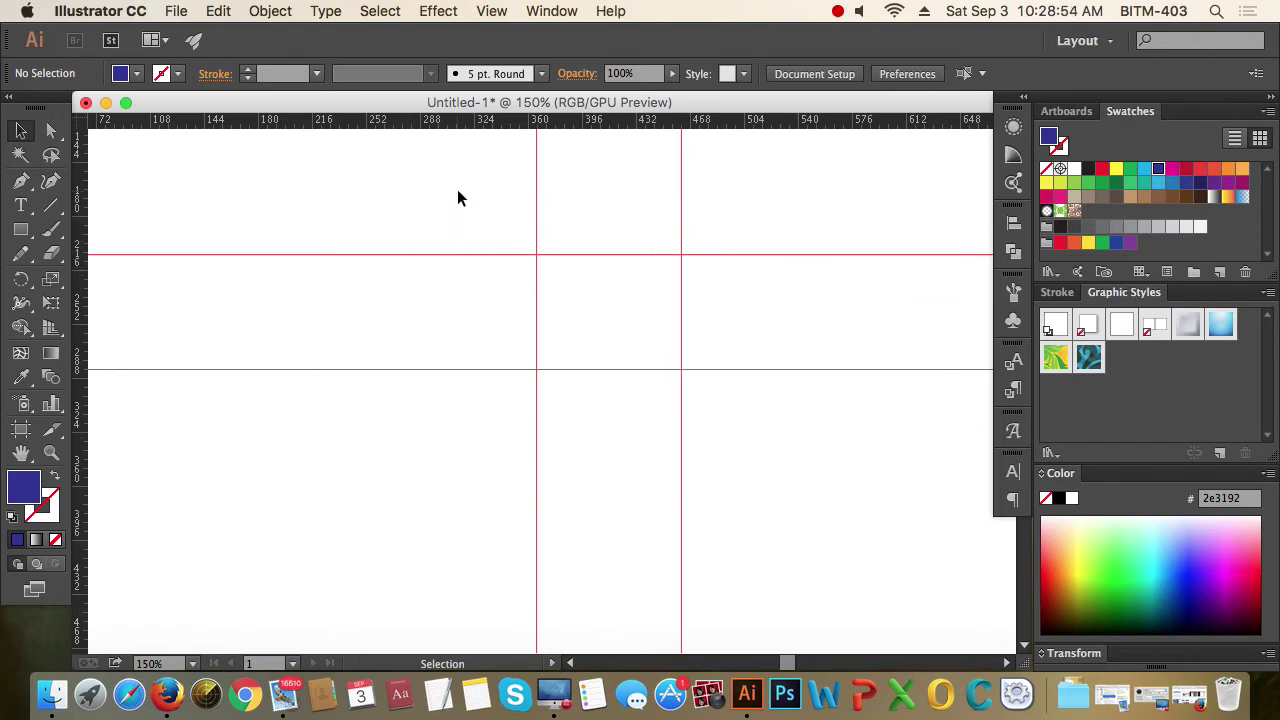
Step: Try to select the ruler guides by marqueeing across them on the artboard
click(509, 246)
key(super+minus)
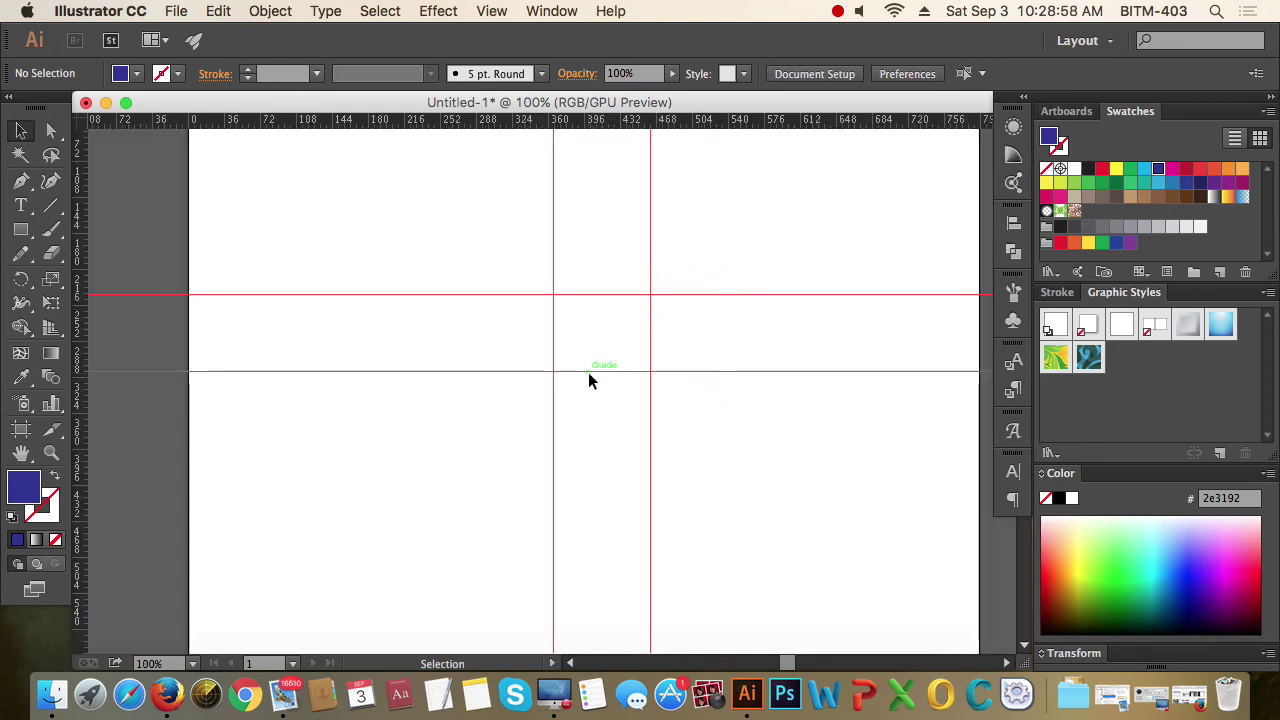
click(751, 409)
key(super+plus)
scroll(650, 375, right, 1)
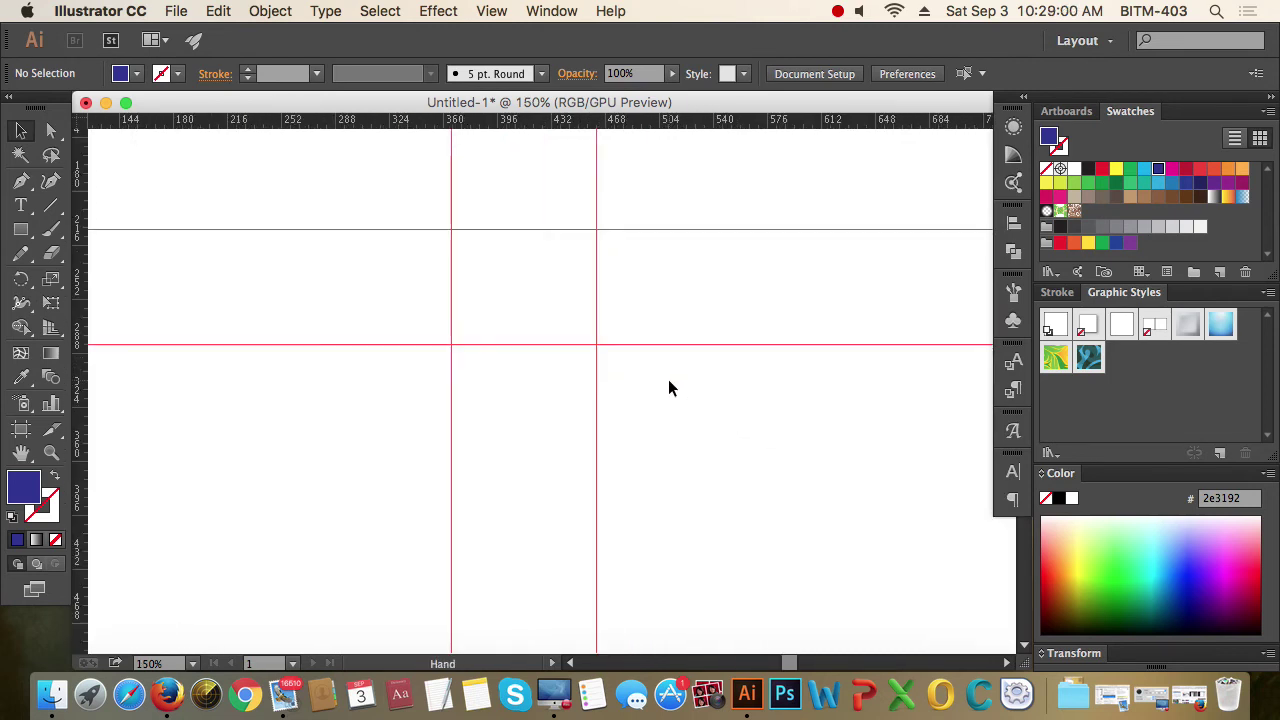
drag(640, 198, 728, 446)
drag(649, 180, 752, 412)
Step: Check the Lock Guides setting and try again to marquee-select the ruler guides
right_click(709, 199)
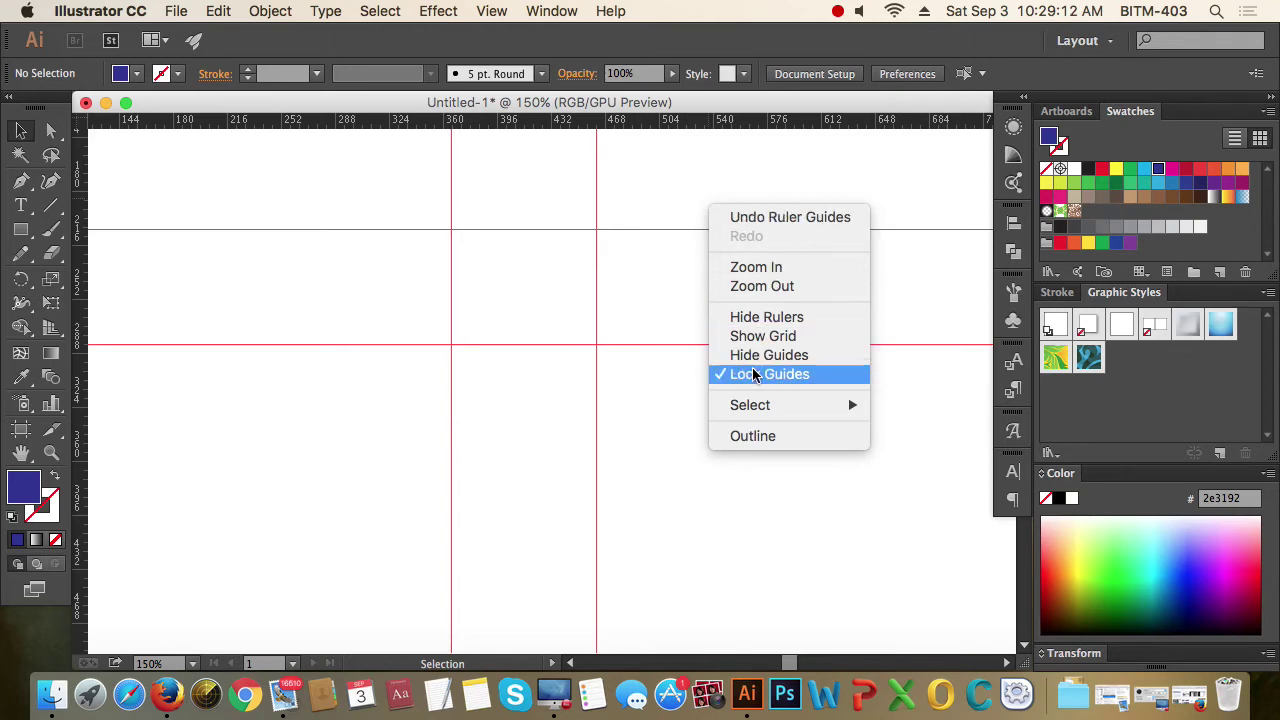
click(492, 13)
click(492, 12)
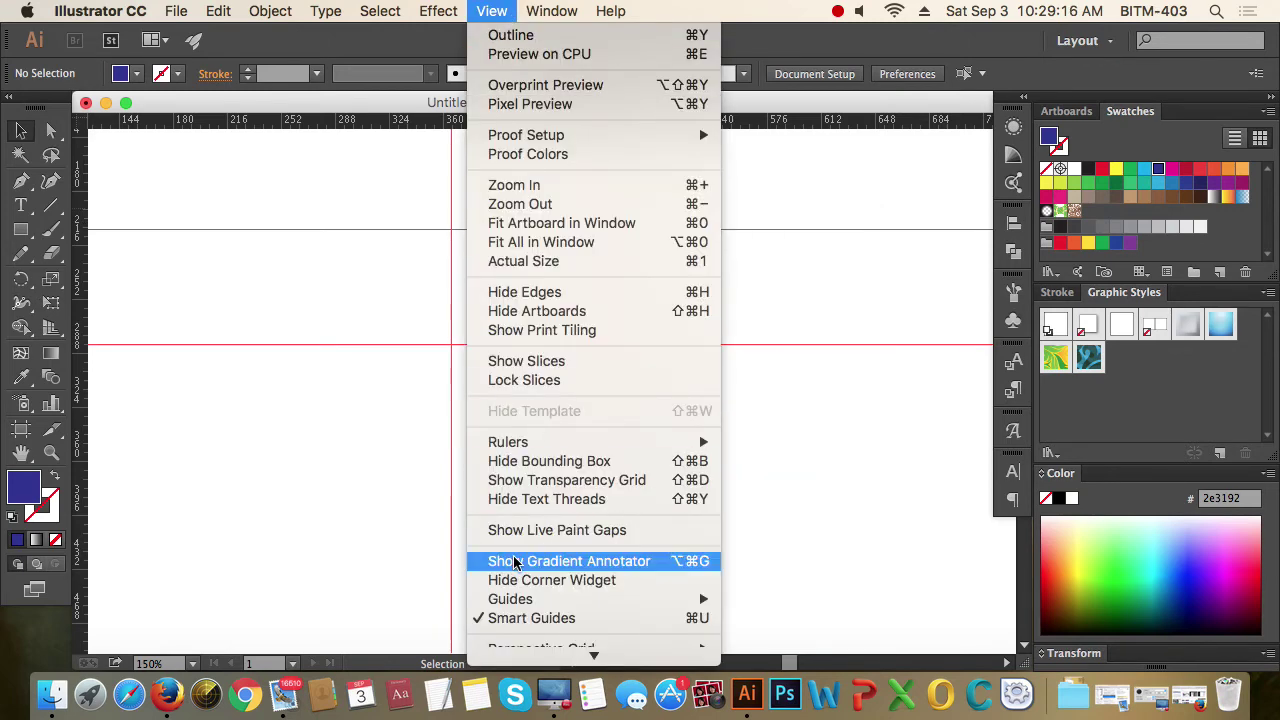
mouse_move(497, 600)
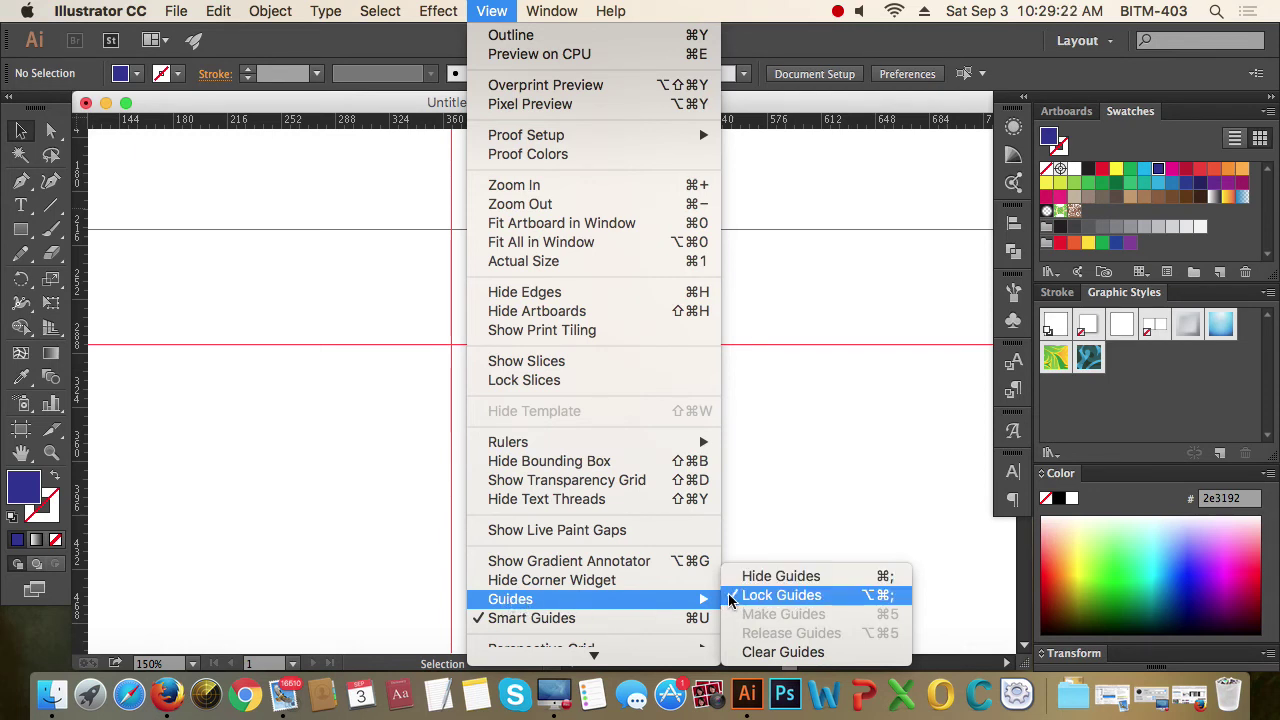
click(872, 445)
drag(832, 417, 640, 220)
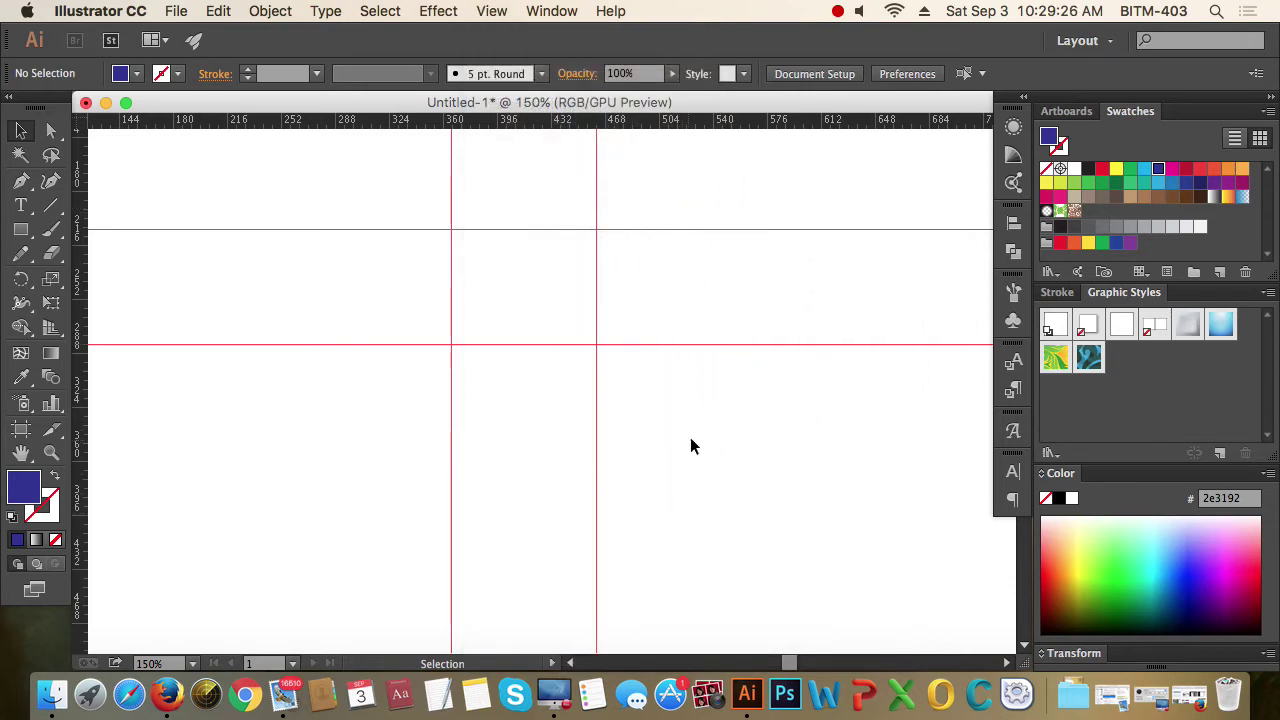
Step: Unlock the guides, marquee-select guides near their crossings, and clear the selection
right_click(685, 369)
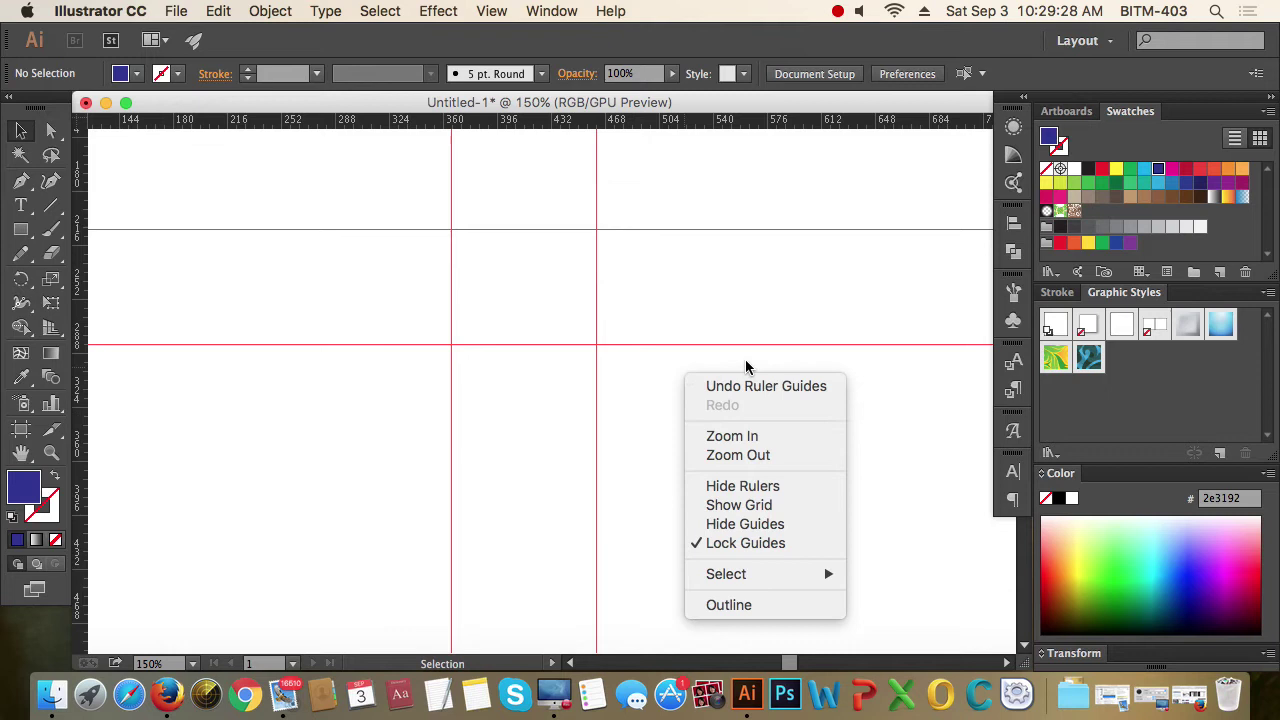
click(697, 549)
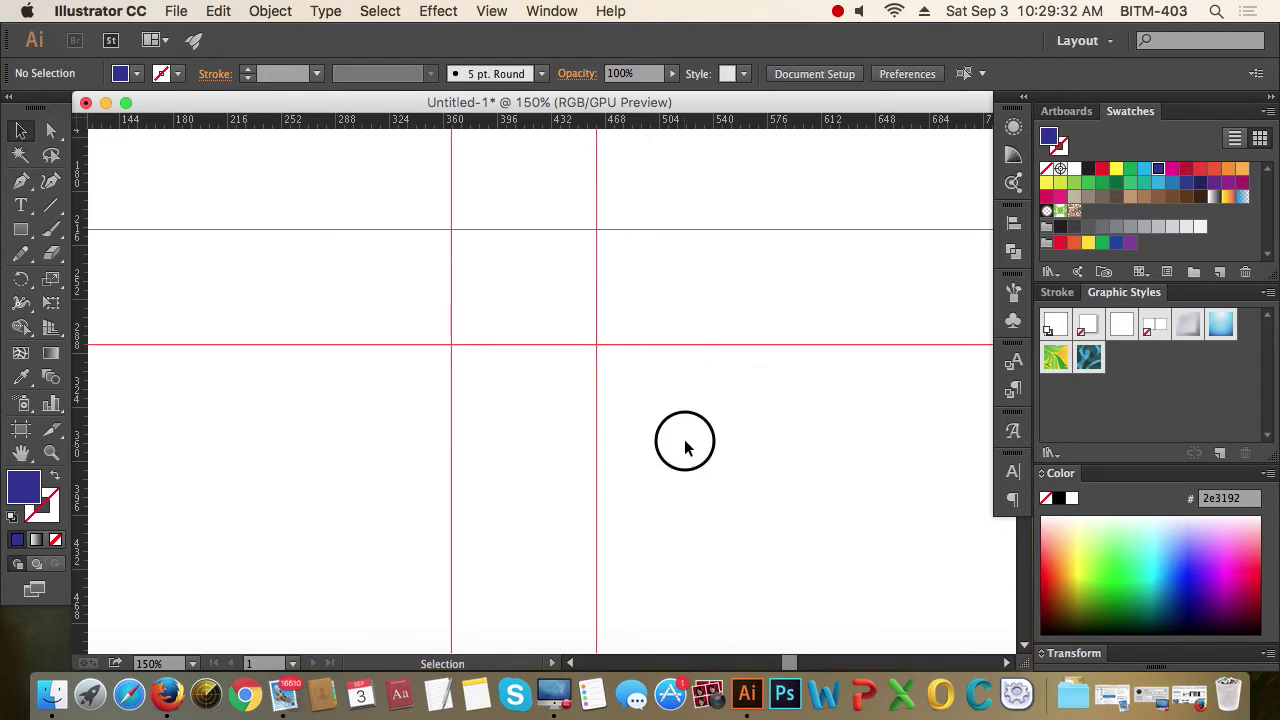
drag(683, 437, 717, 182)
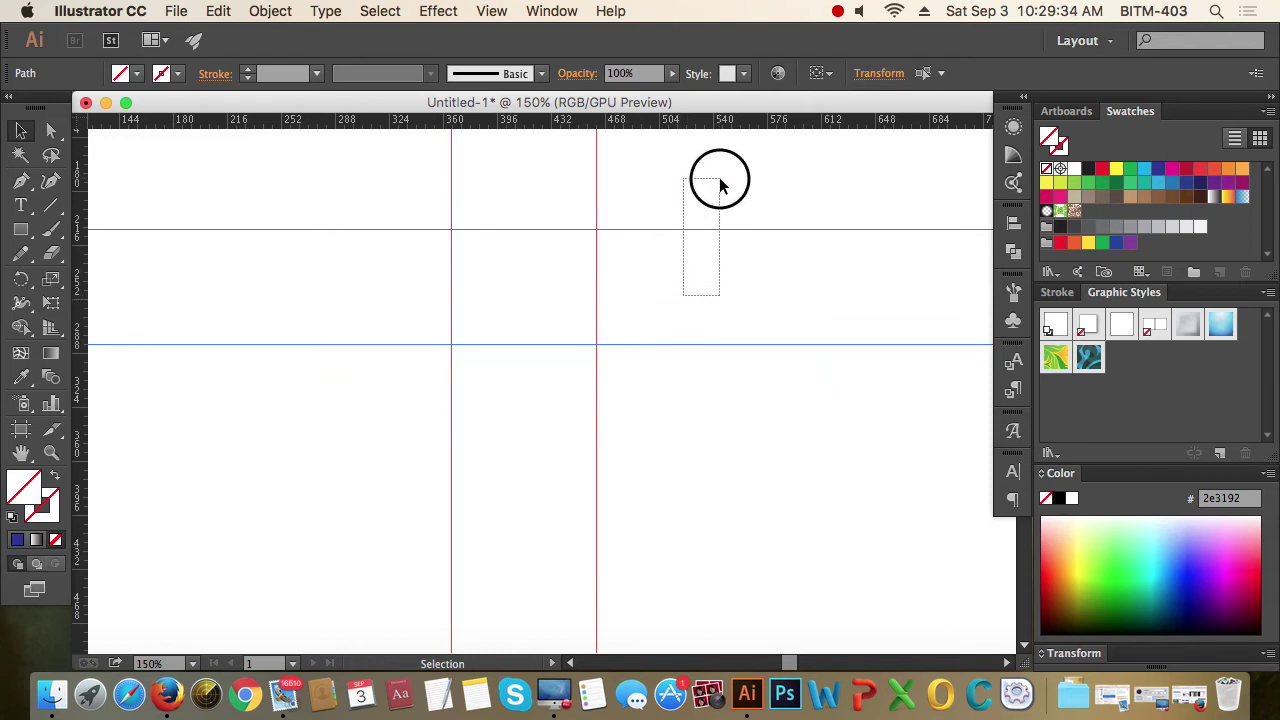
drag(411, 197, 545, 332)
click(634, 380)
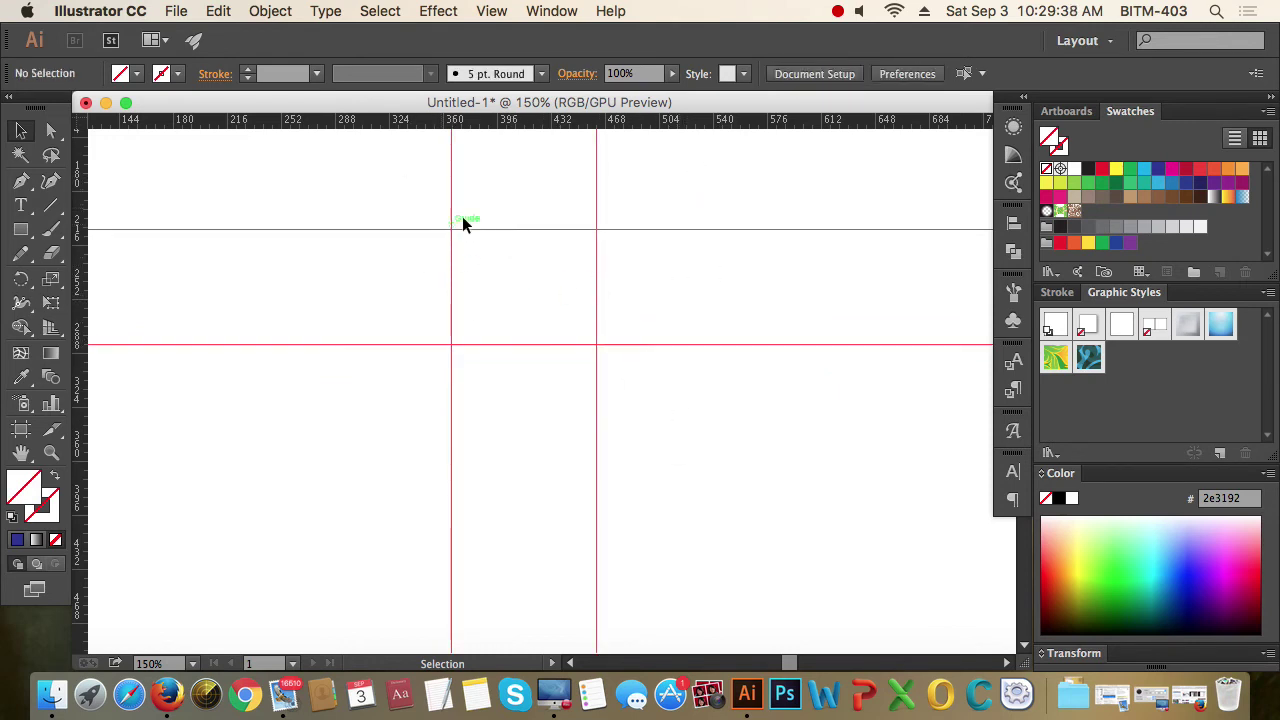
Step: Draw three small rectangles without fill or stroke, each about 35 pt wide, between the two horizontal guides
click(20, 229)
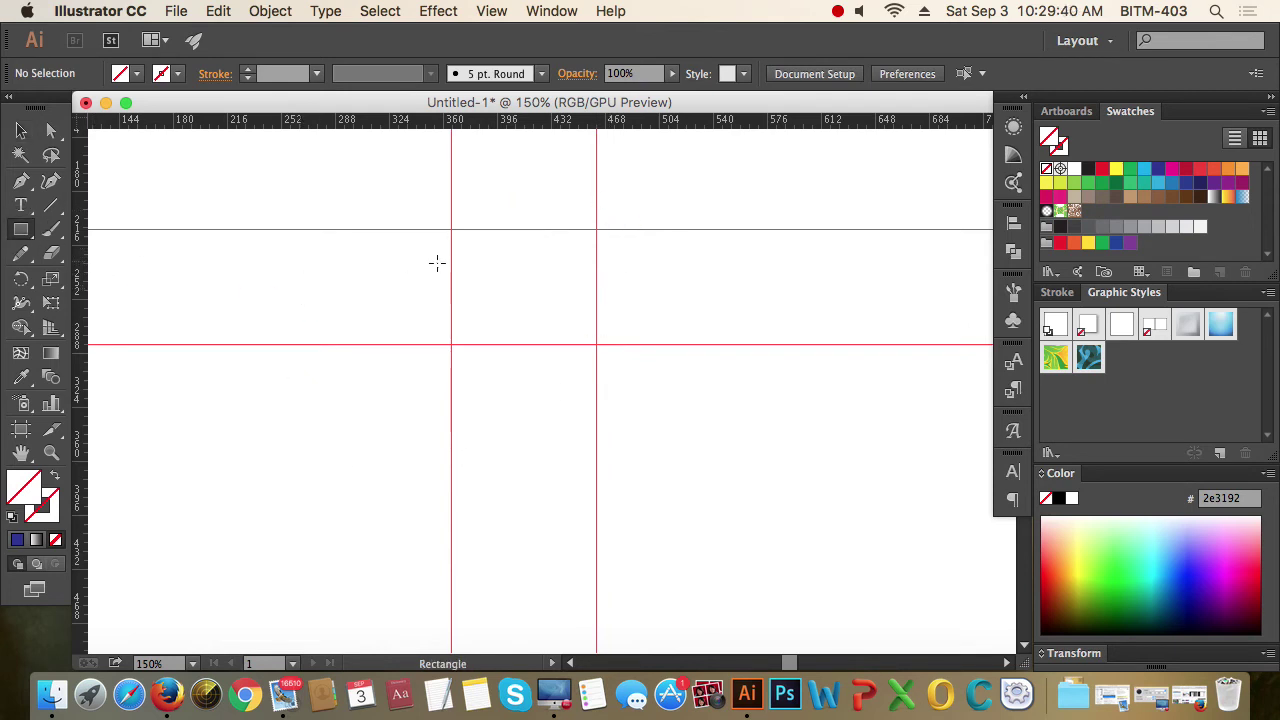
mouse_move(437, 237)
mouse_down()
mouse_move(491, 294)
mouse_move(571, 314)
mouse_move(586, 332)
mouse_up()
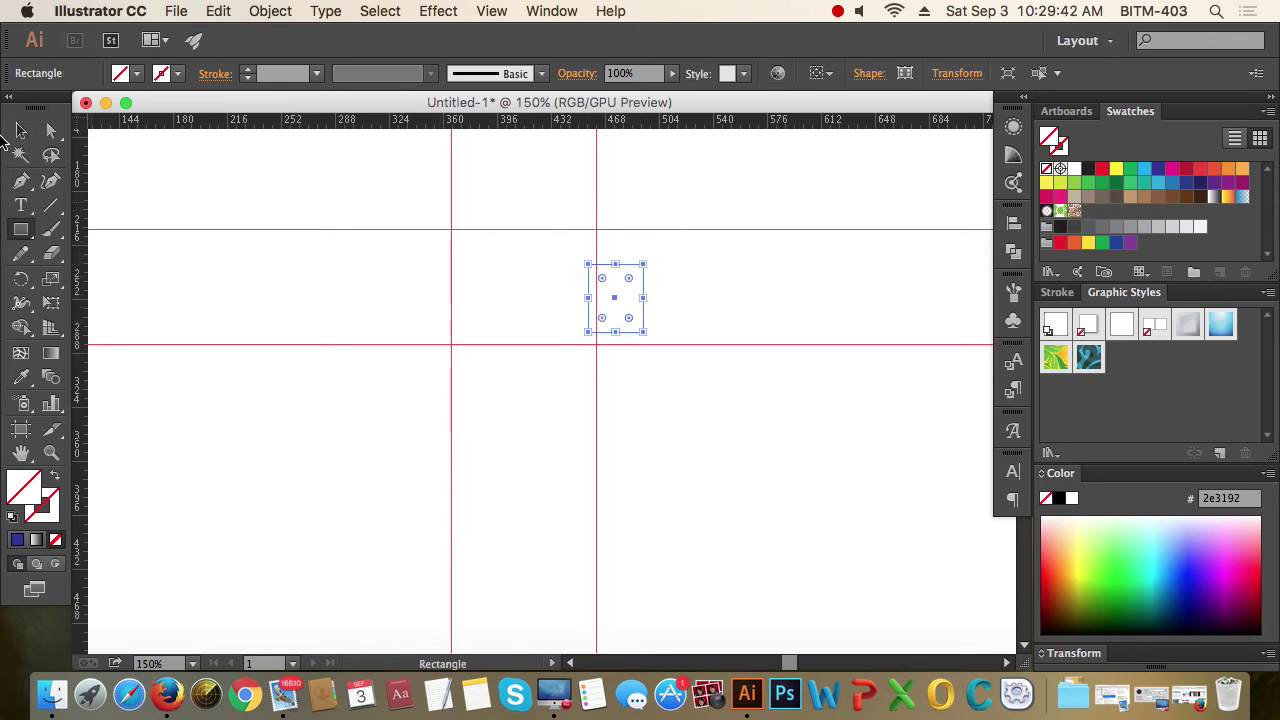
click(20, 130)
Step: Move the three small rectangles together with both vertical guides, placing the guides at about 510 and 605 pt
click(389, 317)
drag(406, 249, 658, 328)
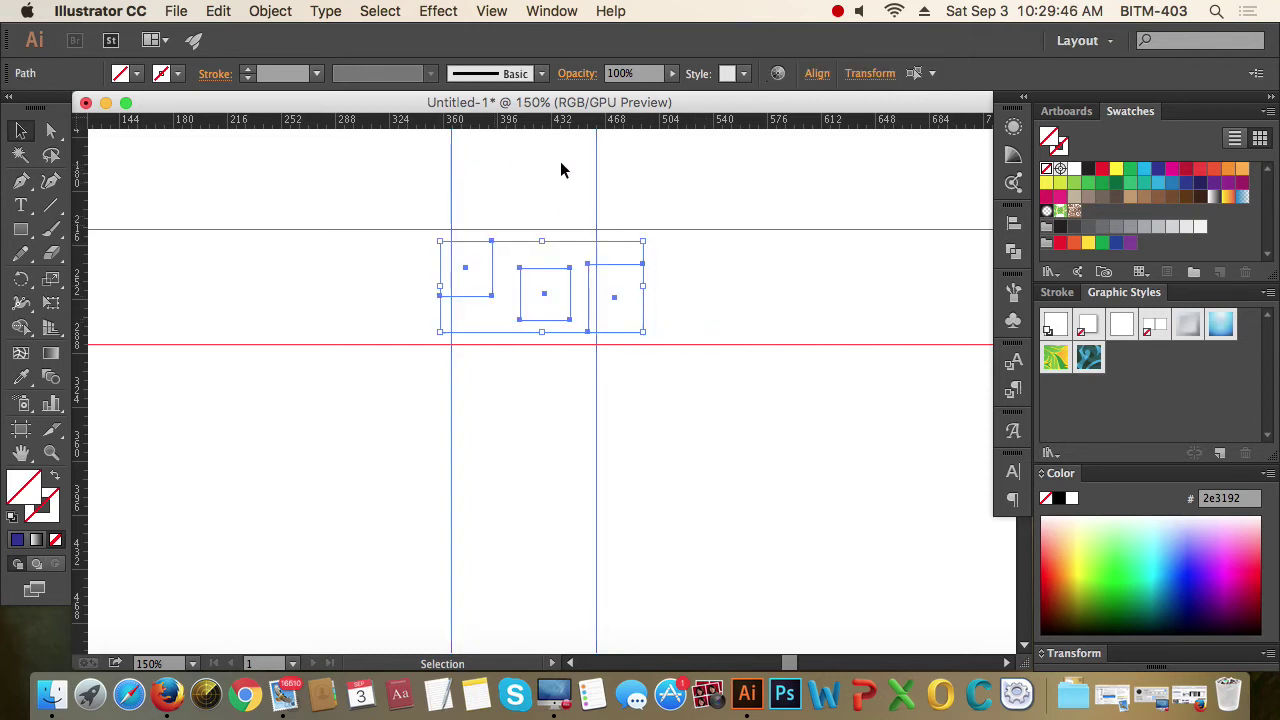
drag(573, 309, 791, 388)
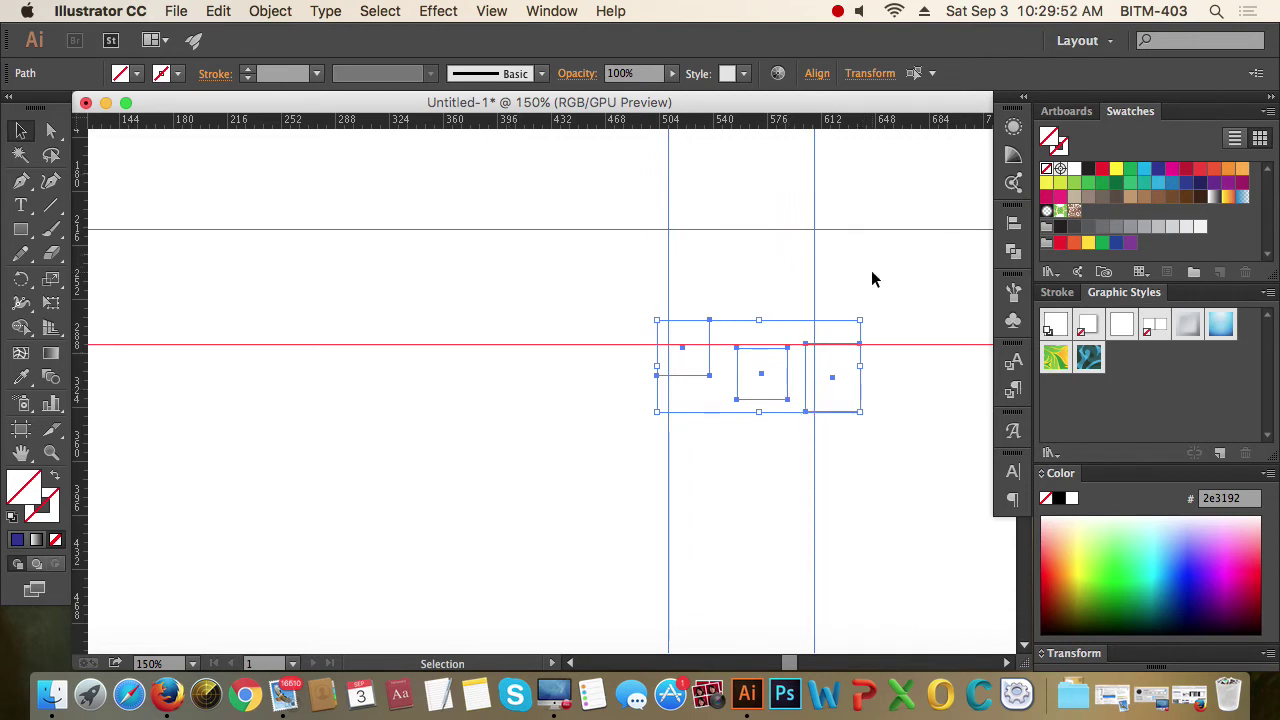
click(630, 368)
Step: Move the lower horizontal guide up to about 230 pt and delete it
right_click(437, 397)
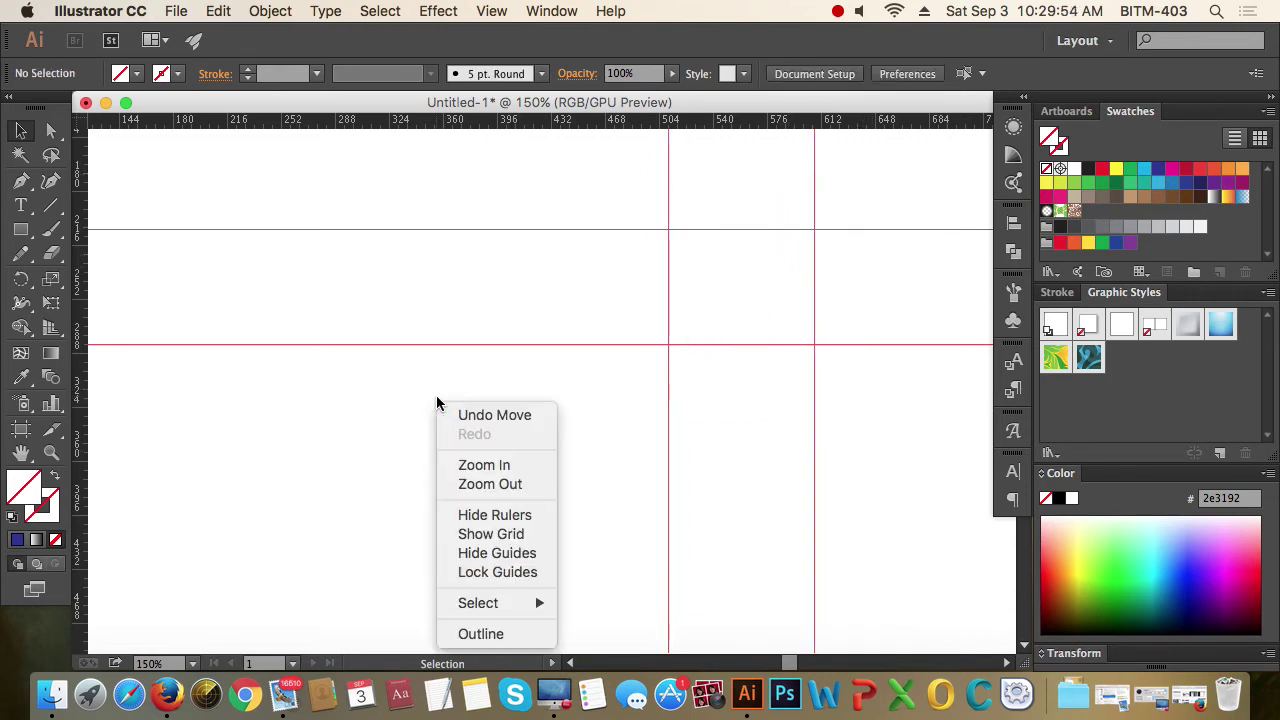
click(635, 411)
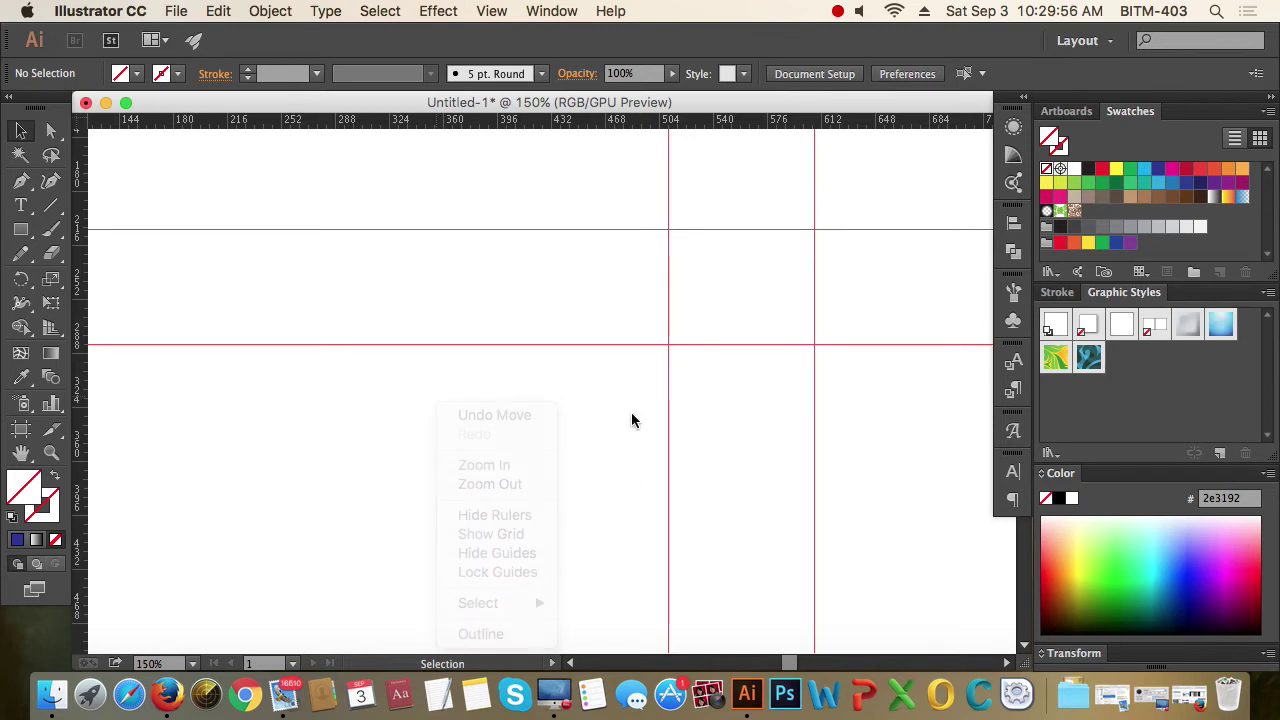
drag(401, 401, 433, 305)
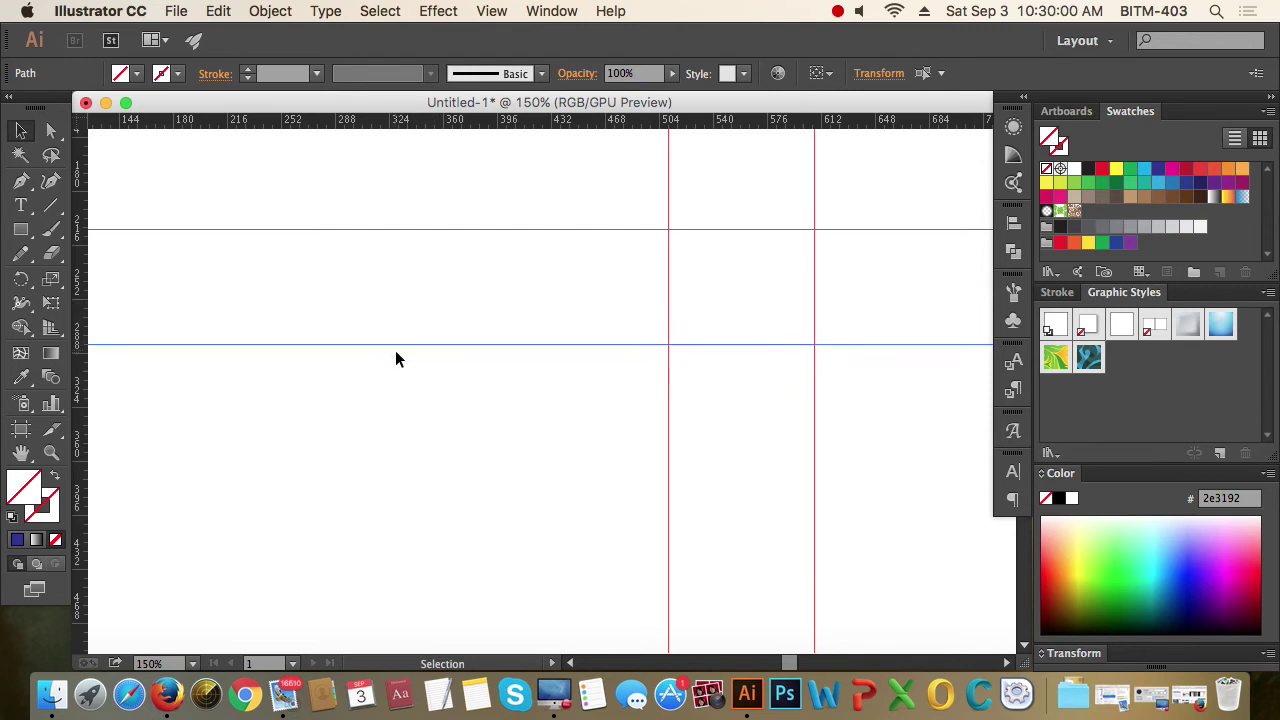
drag(403, 346, 401, 269)
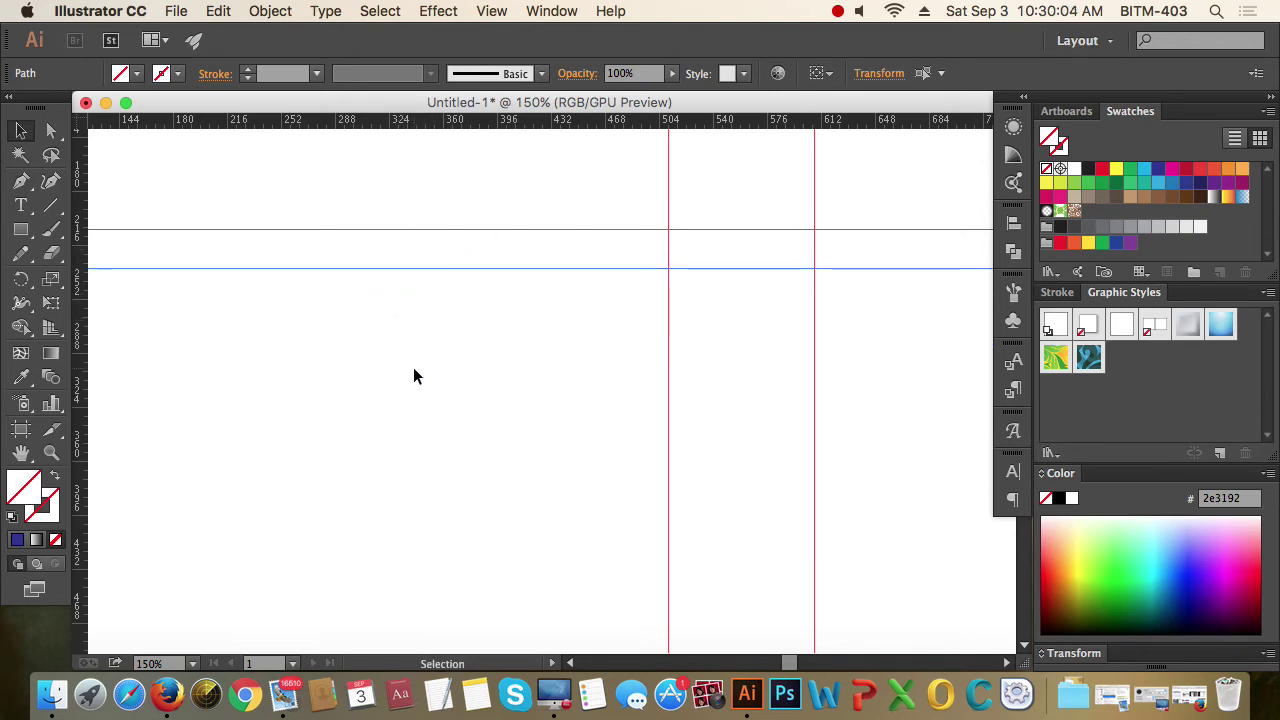
key(Delete)
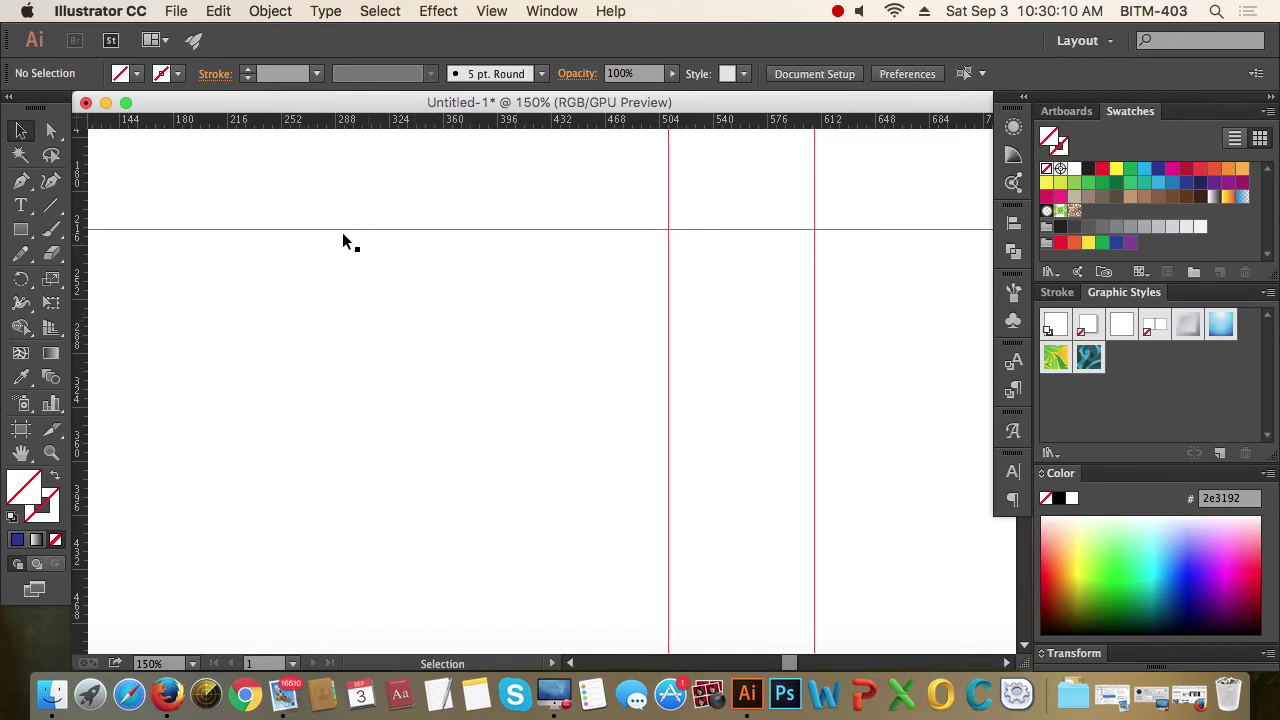
Step: Marquee-select the remaining horizontal guide and clear the selection
click(311, 279)
drag(311, 285, 382, 206)
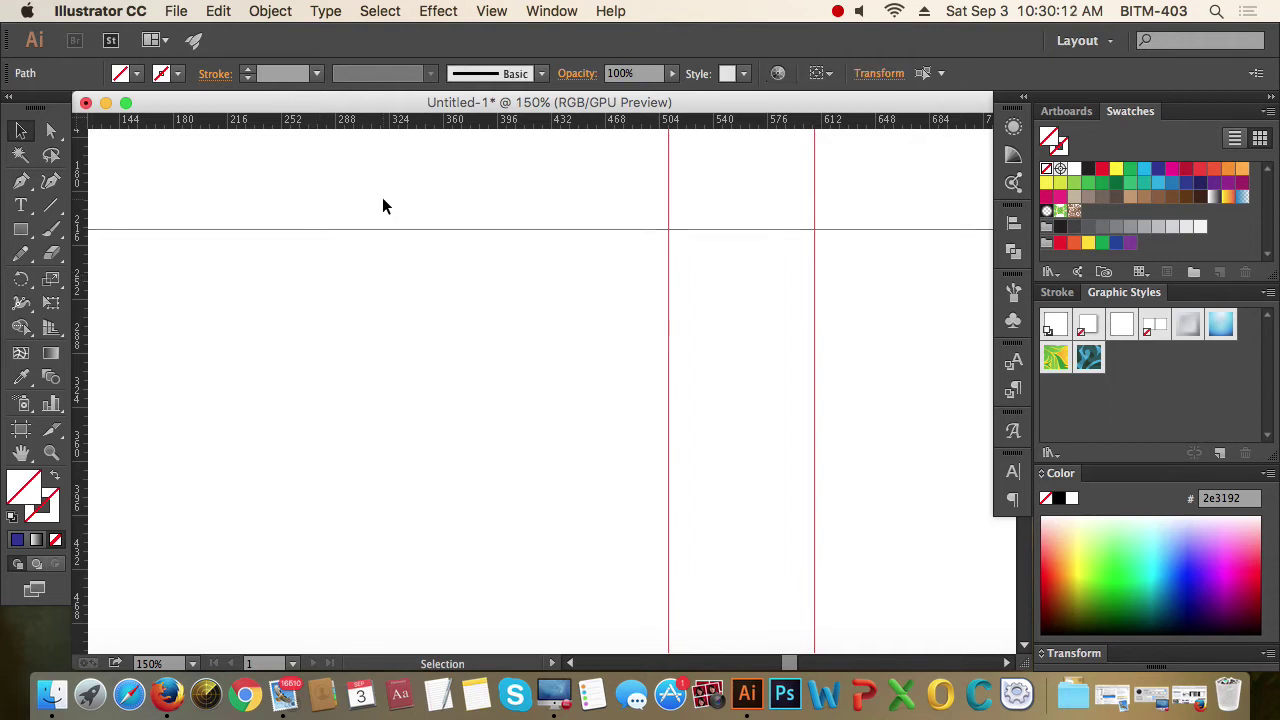
click(386, 325)
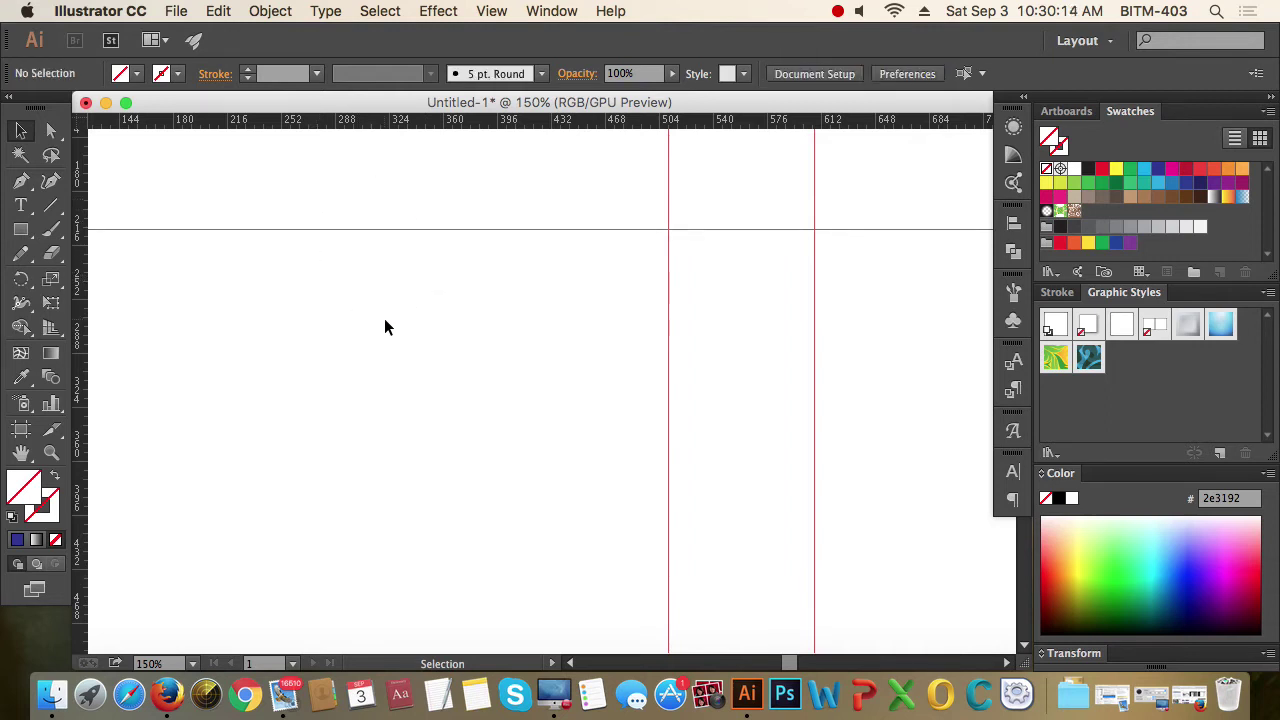
Step: Hide all guides and show them again
right_click(361, 291)
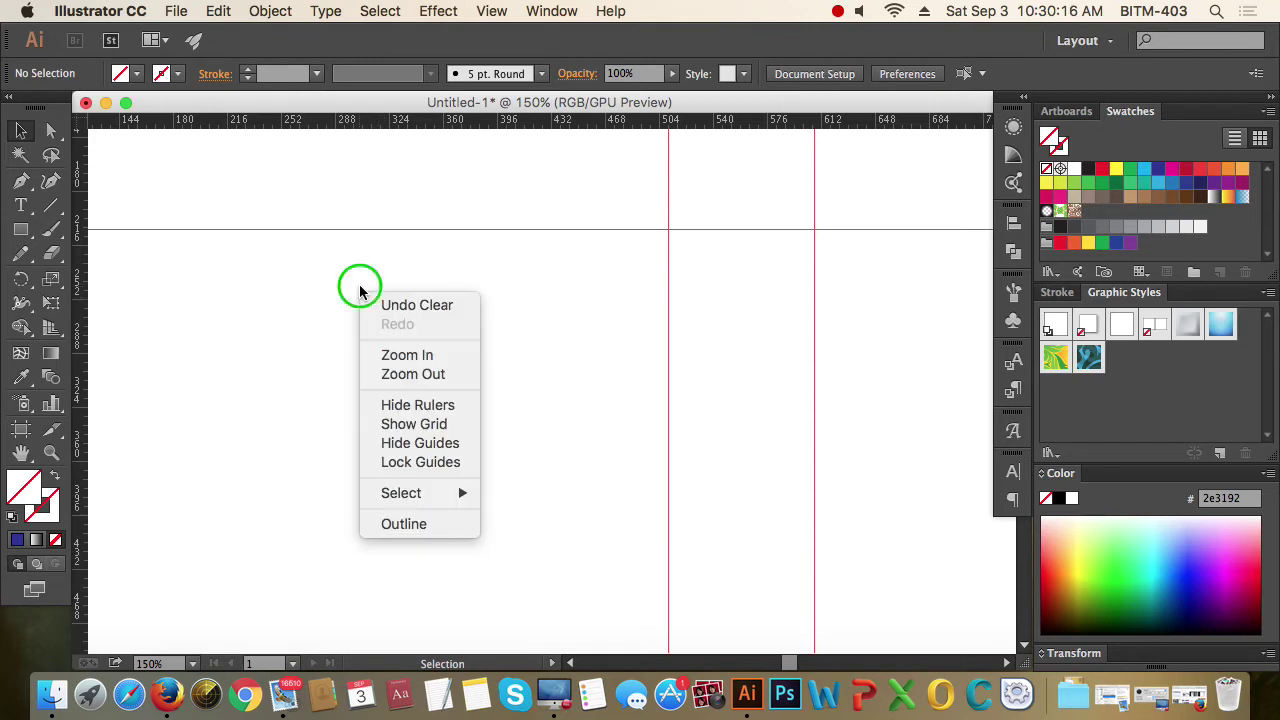
click(437, 446)
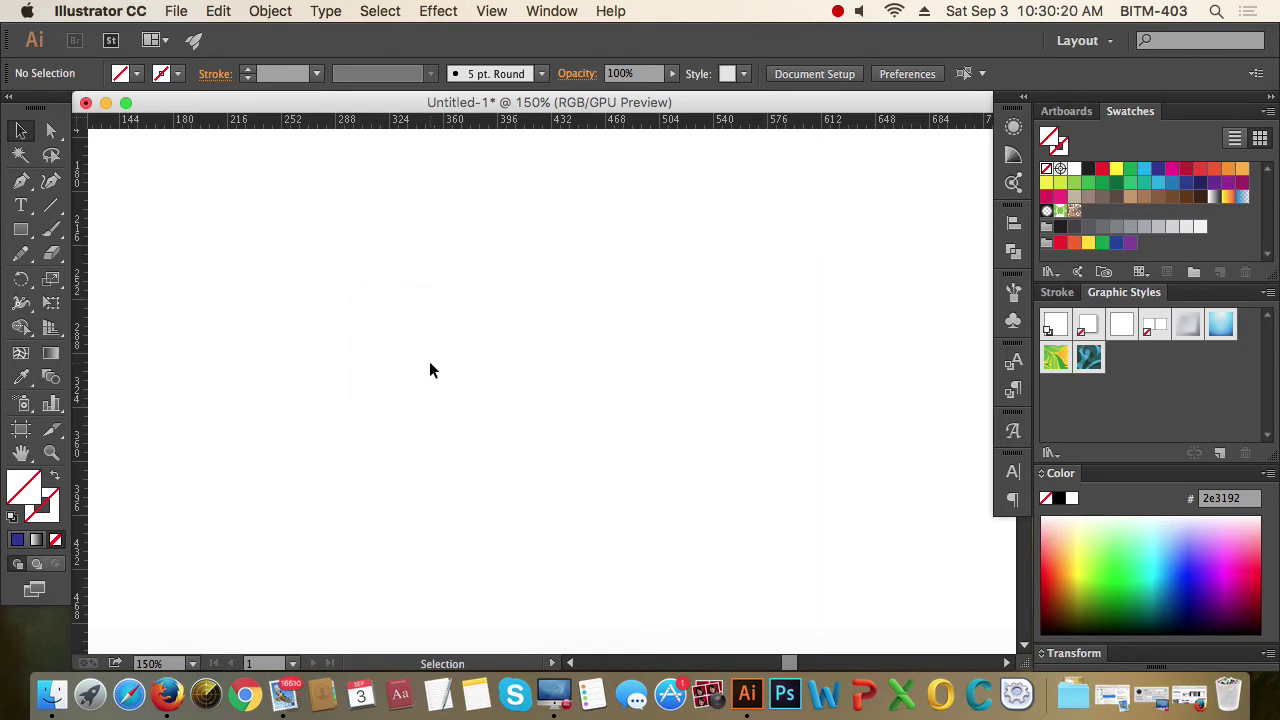
right_click(350, 320)
click(414, 470)
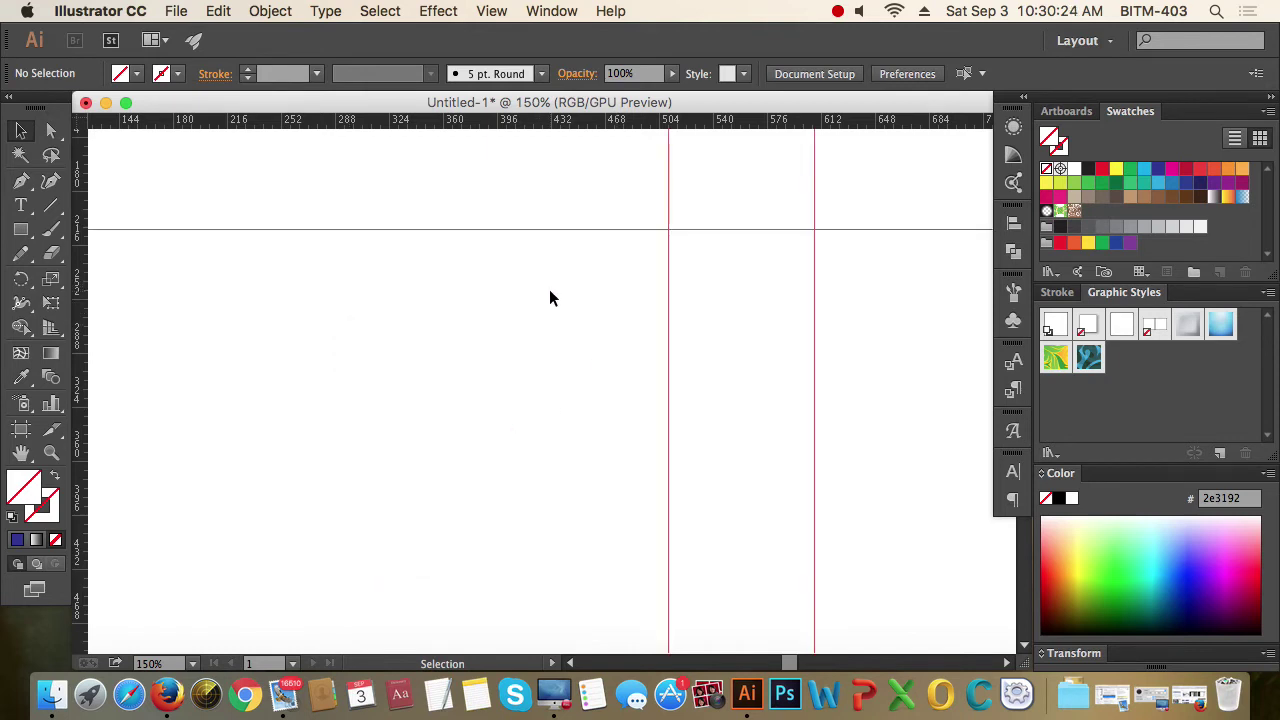
Step: Select the three small unfilled rectangles around the vertical guides and delete them
key(super+minus)
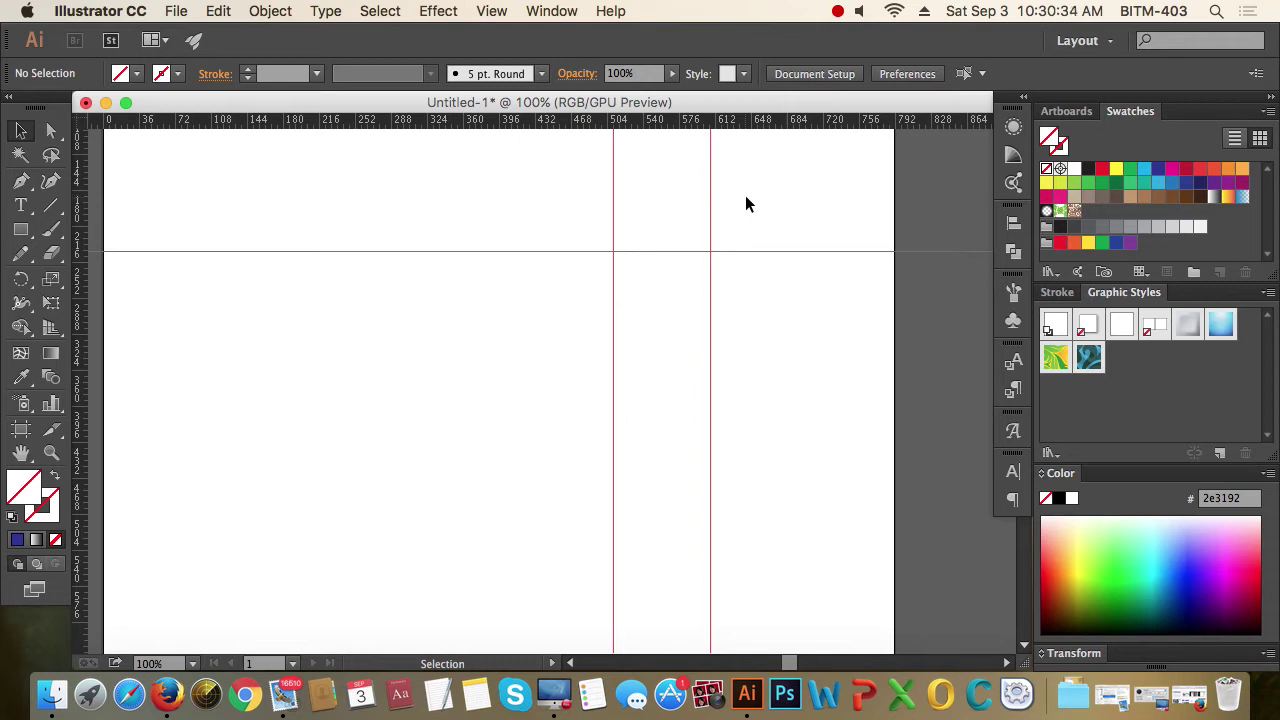
drag(526, 214, 886, 491)
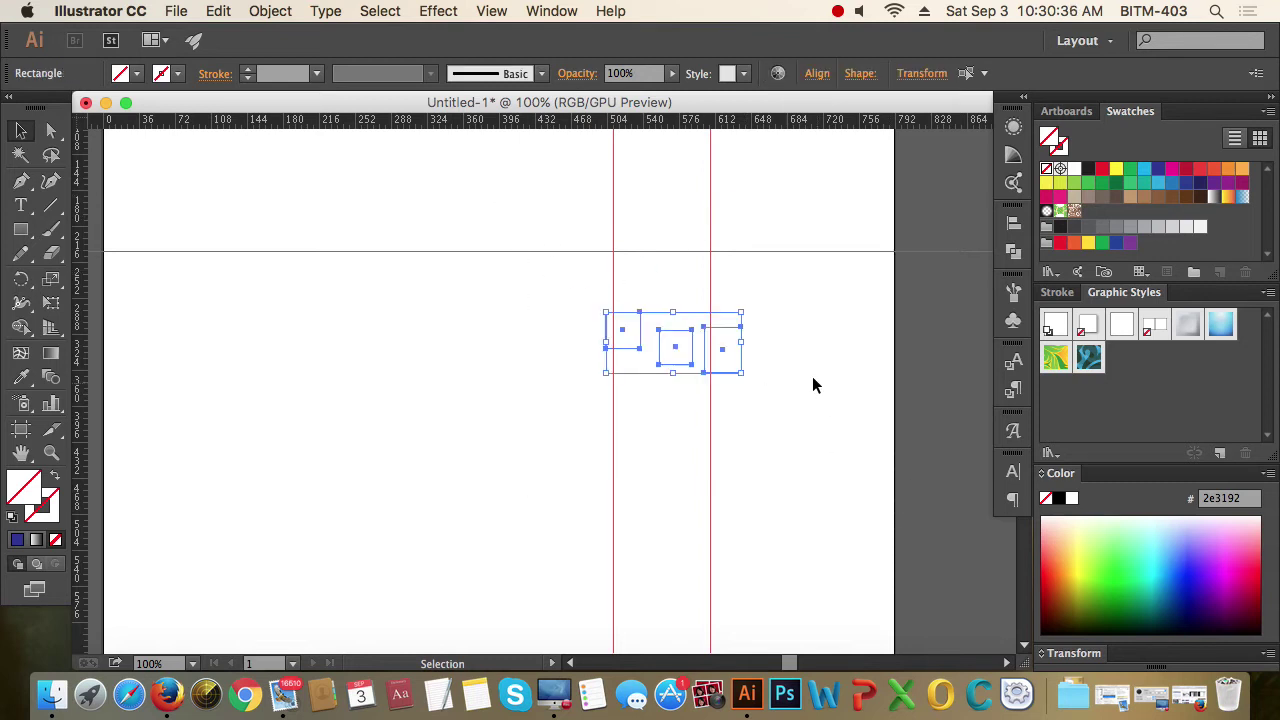
click(812, 376)
drag(812, 376, 537, 322)
key(Delete)
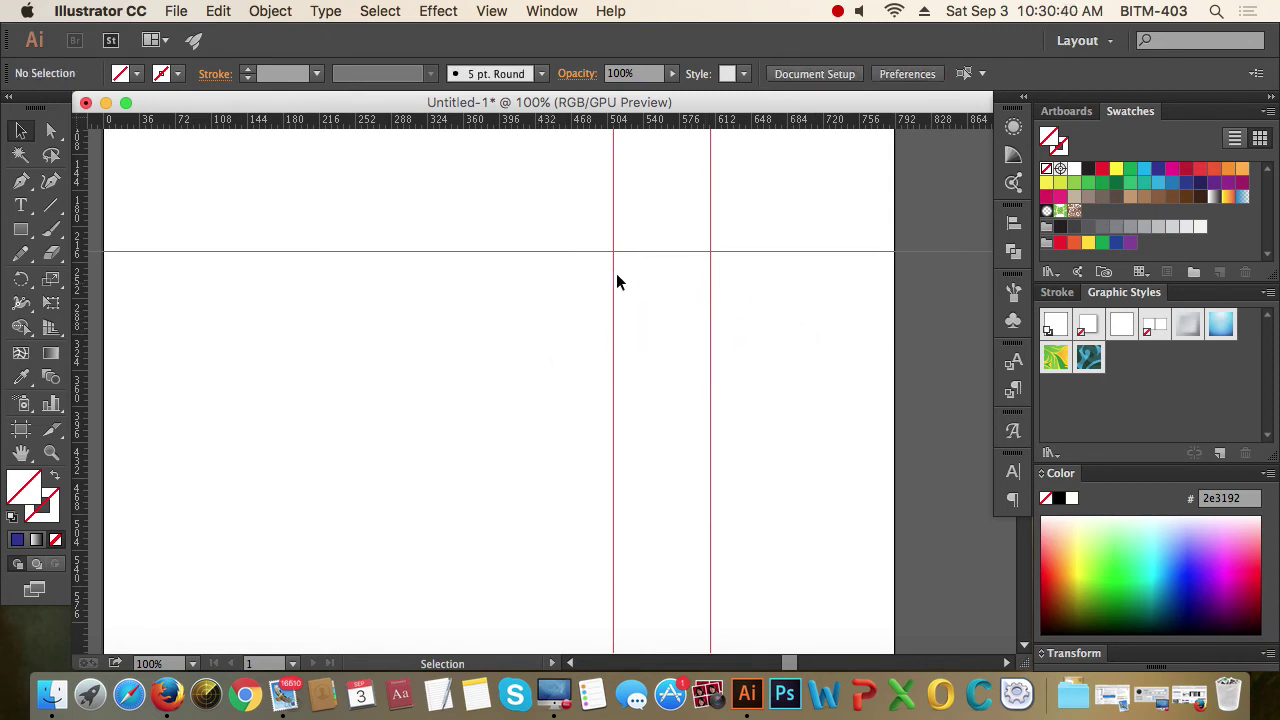
Step: Unlock the guides and delete the remaining horizontal guide and both vertical guides
right_click(765, 378)
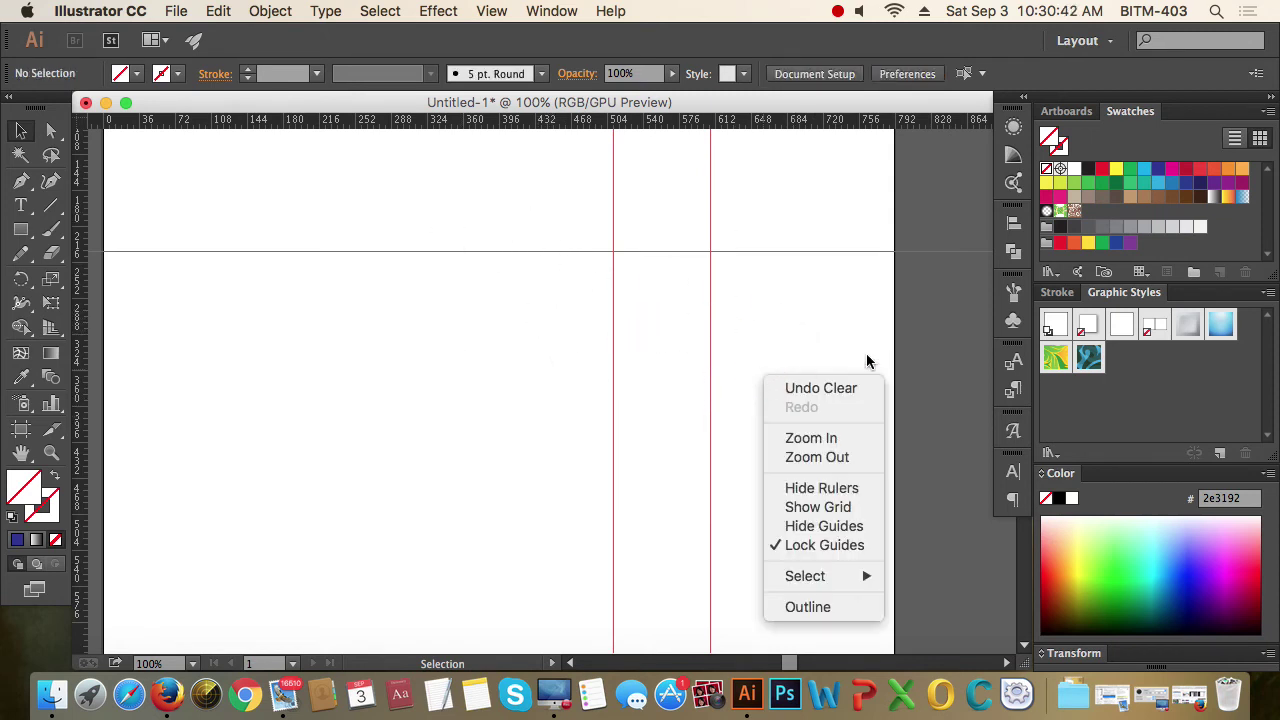
click(824, 545)
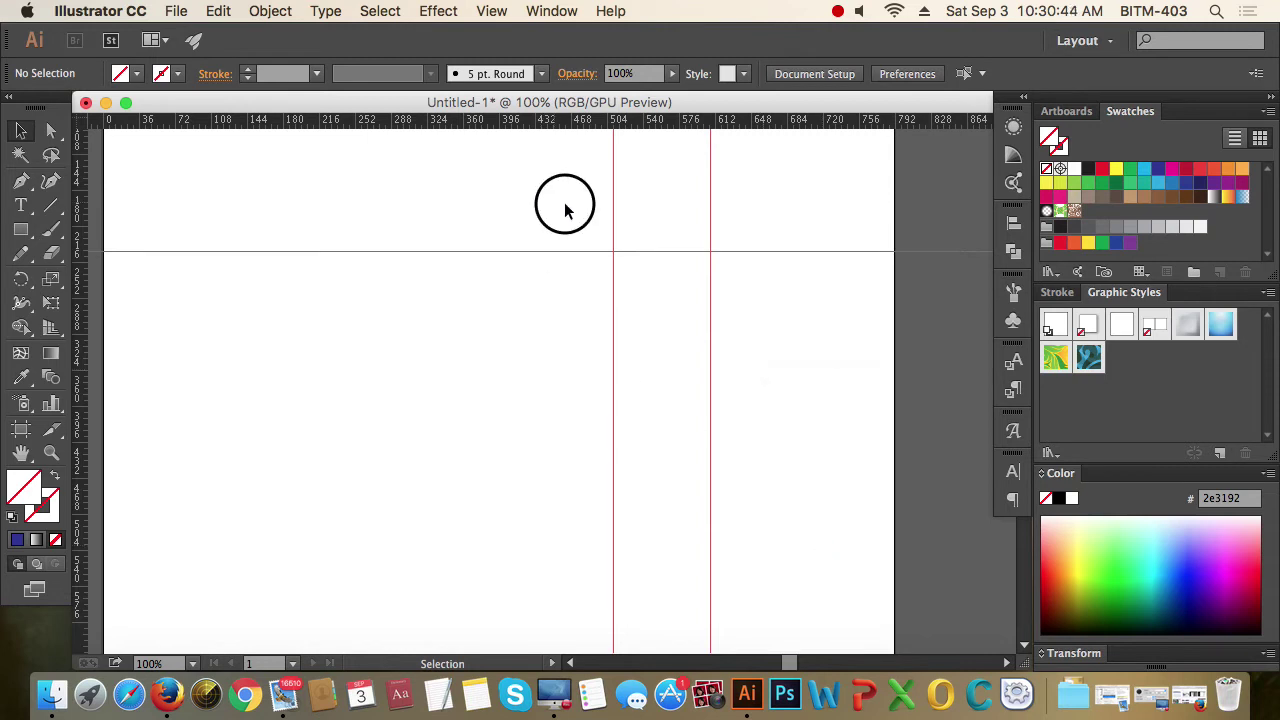
drag(565, 210, 773, 363)
key(Delete)
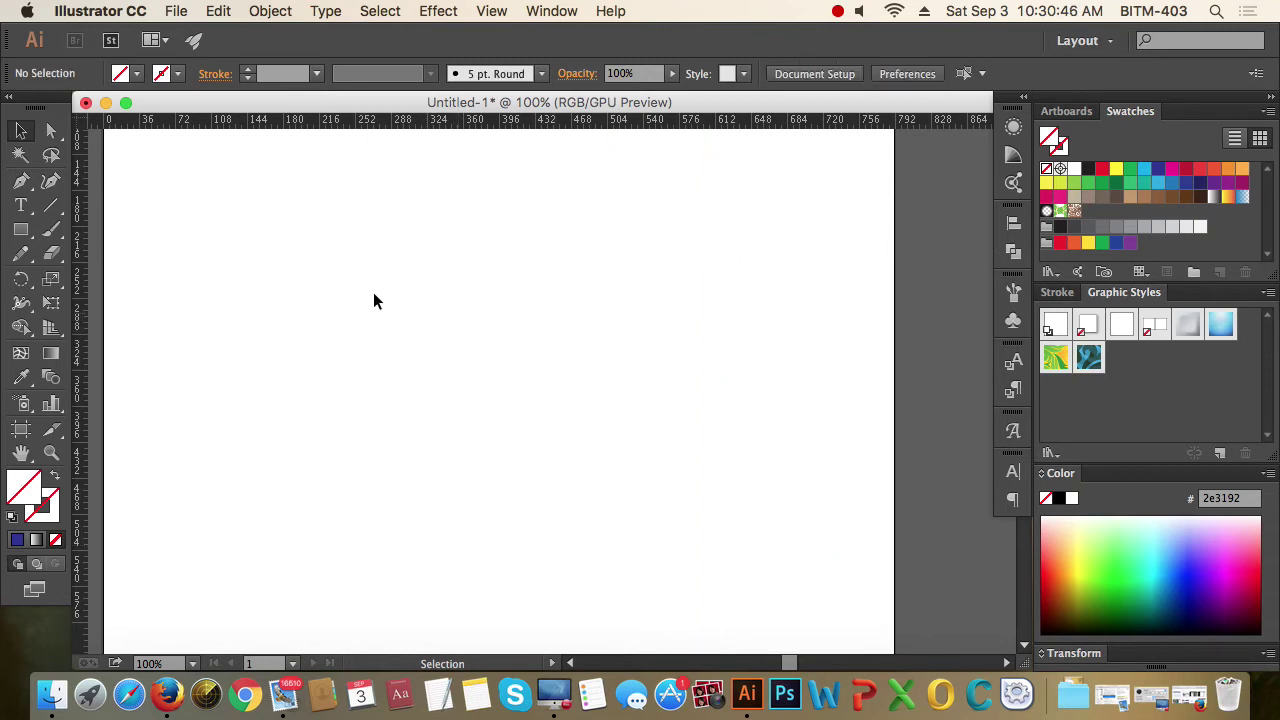
Step: Draw a rectangle about 210 by 180 pt with black fill and no stroke in the upper-left part of the artboard
click(12, 516)
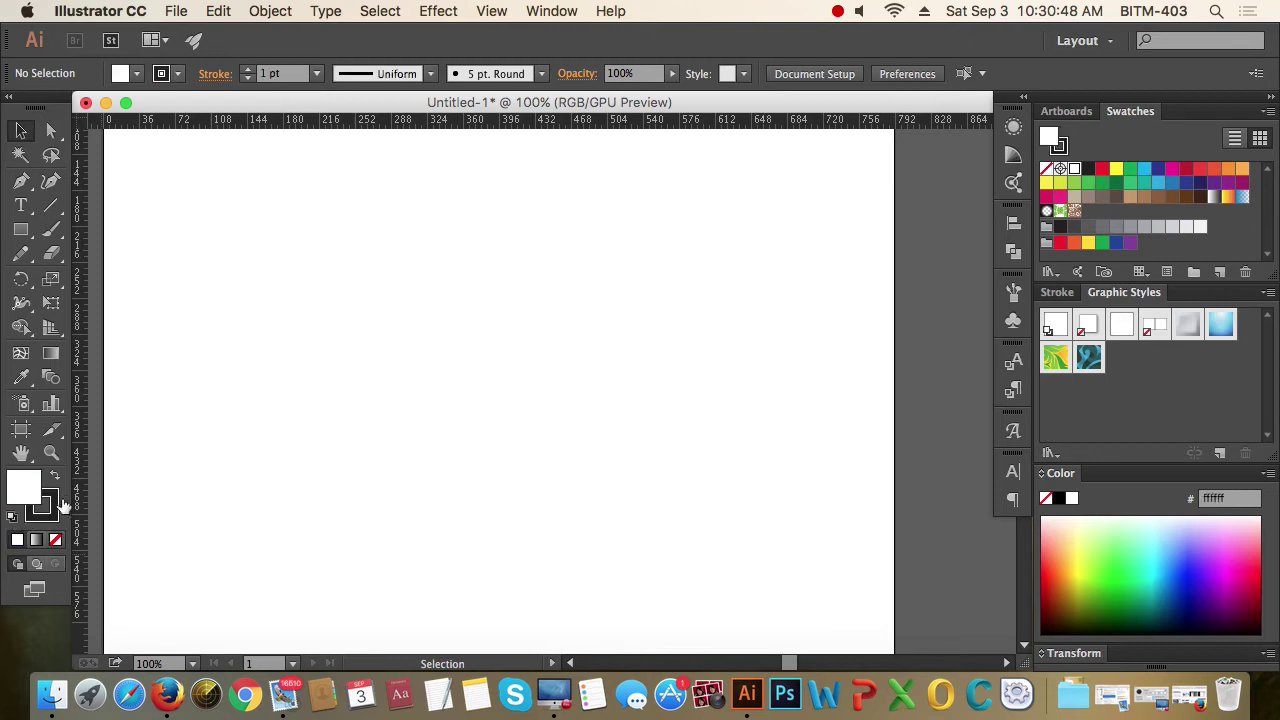
click(55, 475)
click(46, 508)
click(55, 540)
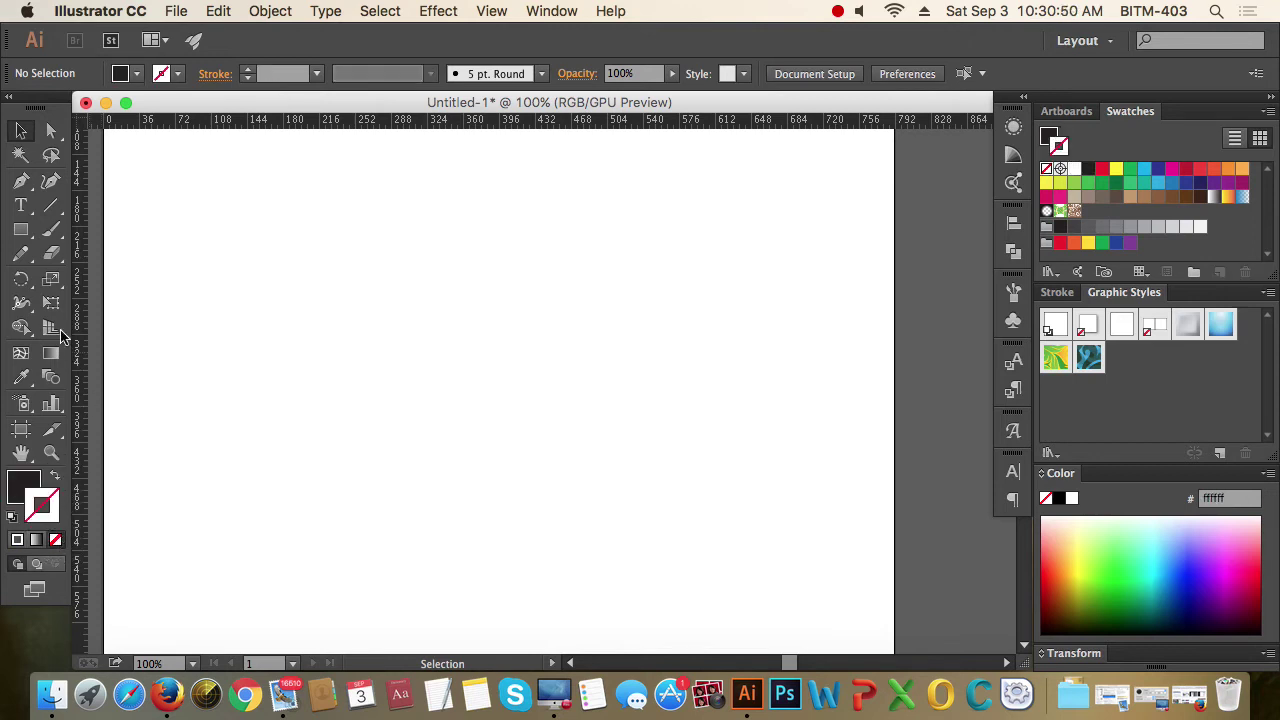
click(22, 488)
click(20, 229)
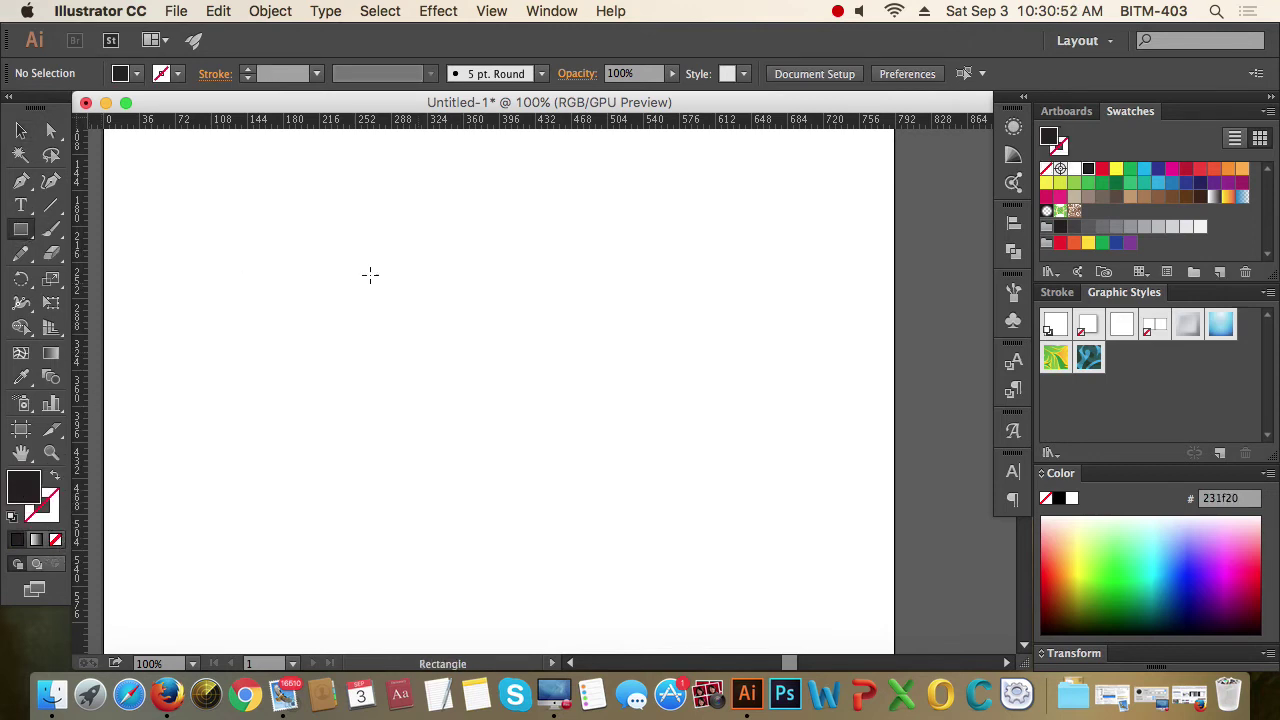
drag(240, 233, 451, 412)
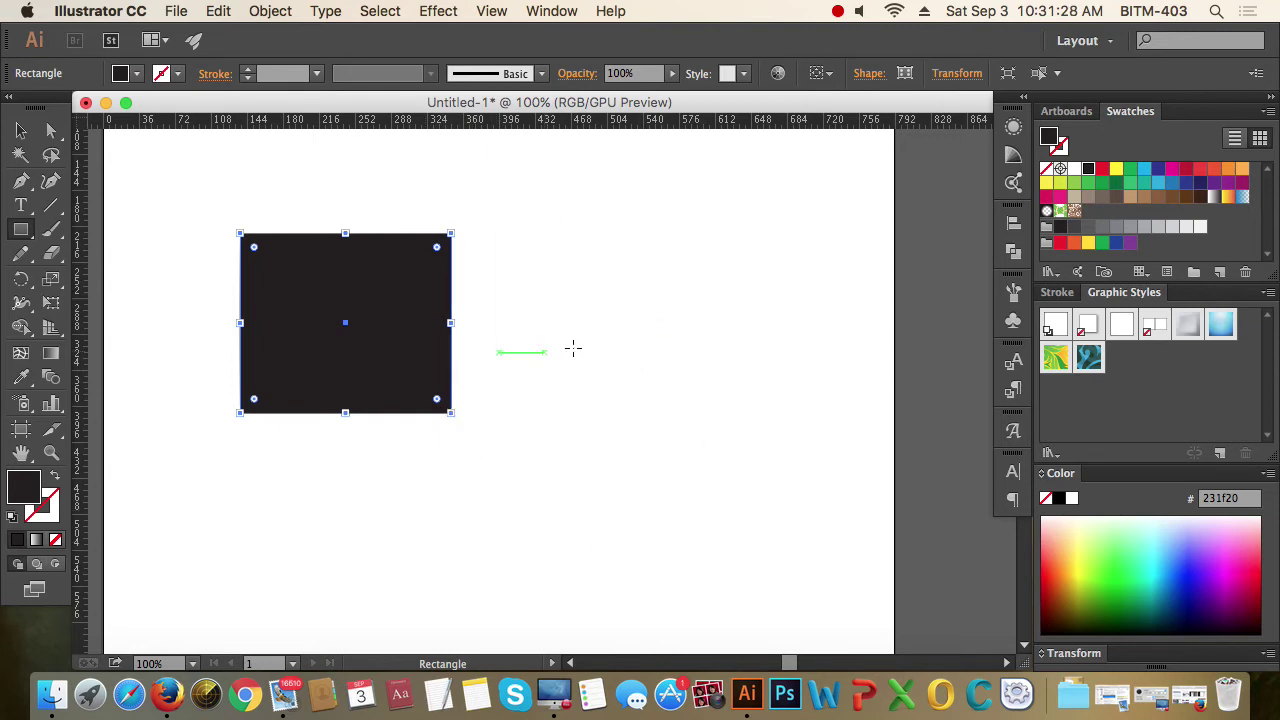
Step: Turn Smart Guides off and back on
click(490, 10)
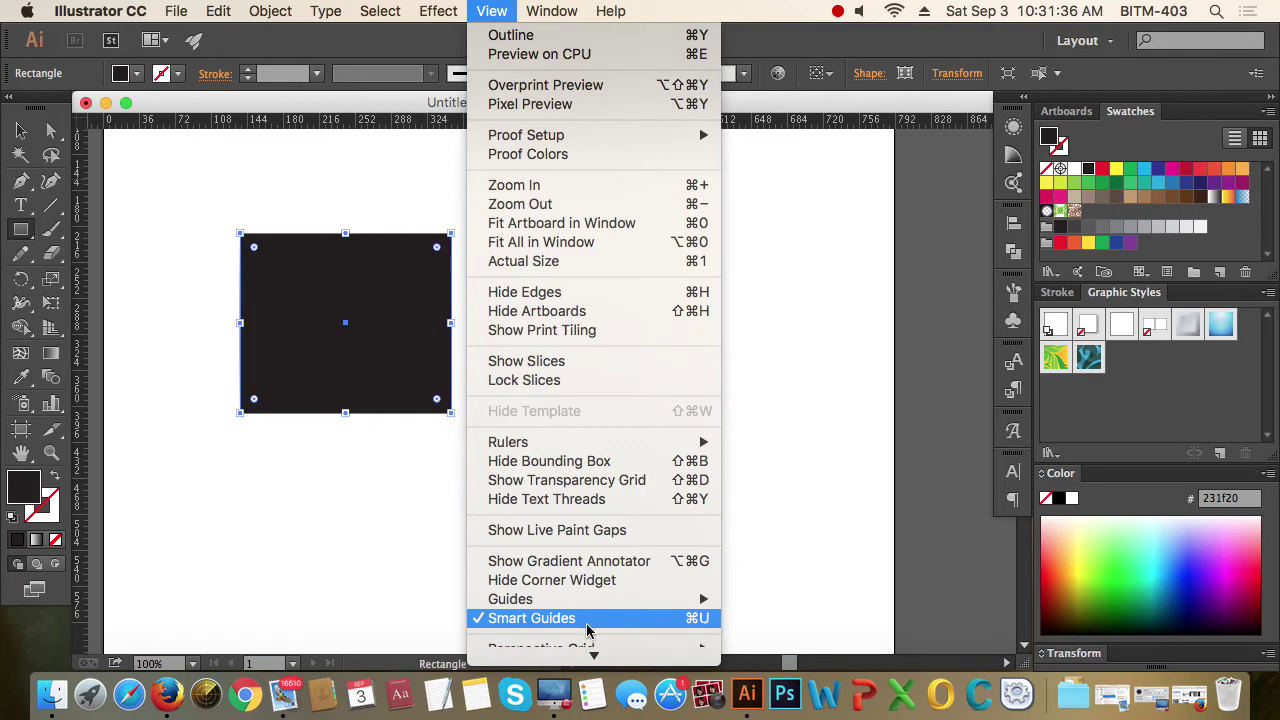
click(518, 620)
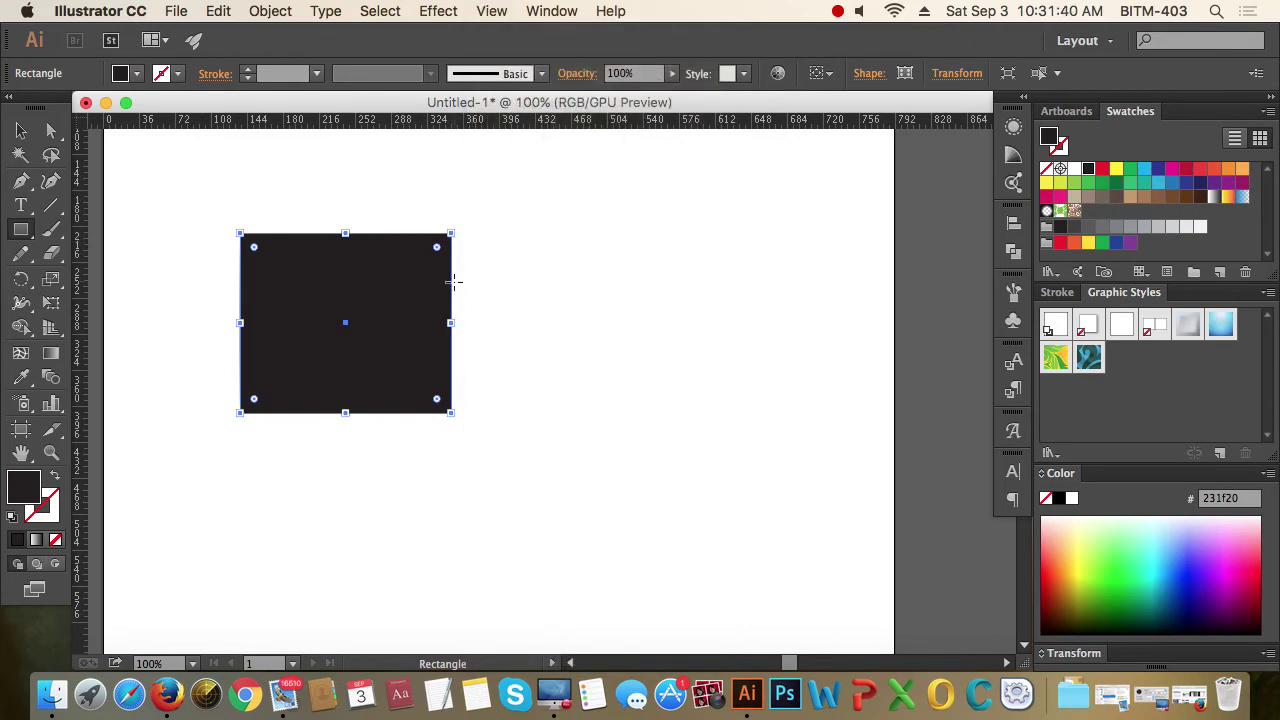
click(494, 11)
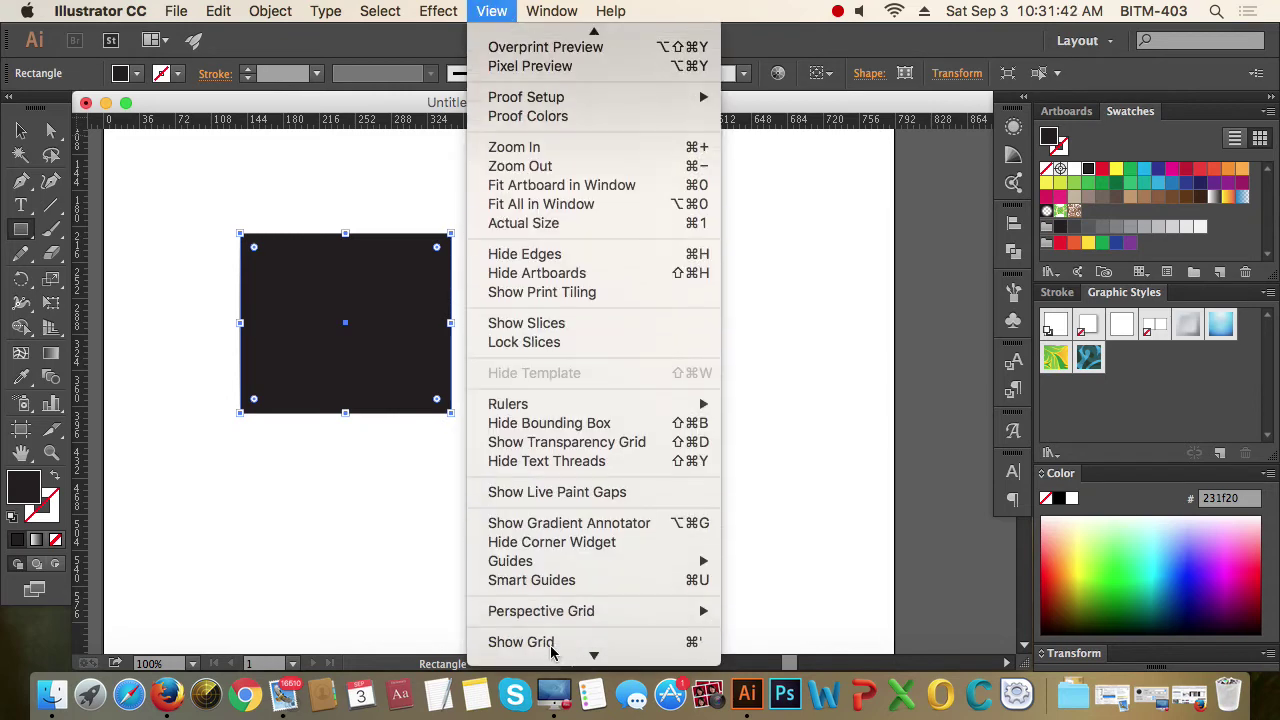
click(526, 580)
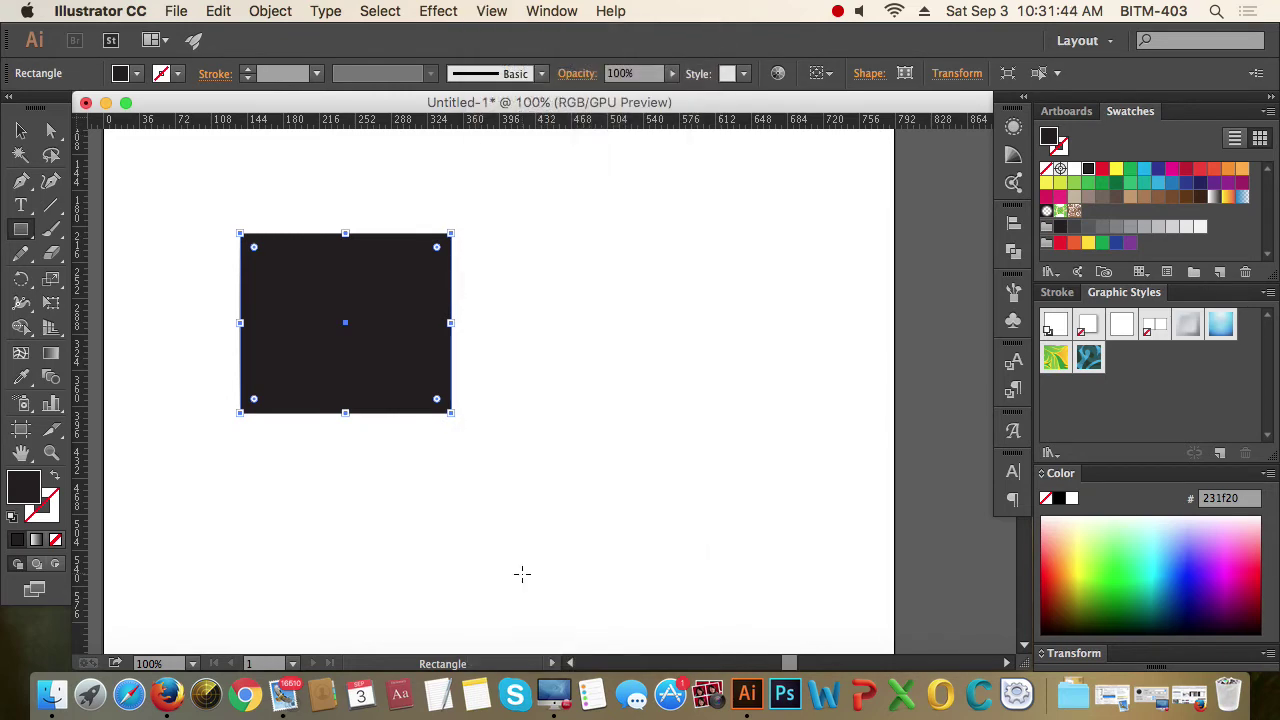
Step: Draw a tall black rectangle beside the existing one and move it so its top edge aligns with the first rectangle's bottom edge
drag(503, 323, 641, 533)
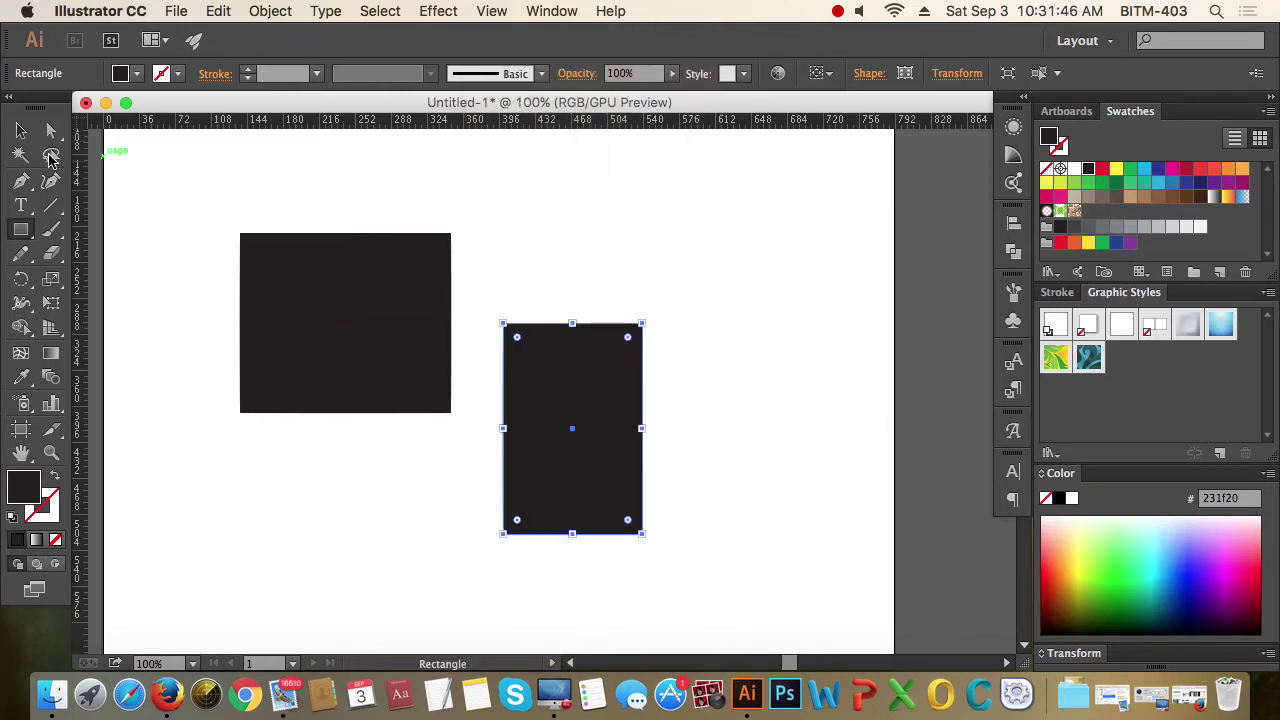
click(20, 130)
click(657, 191)
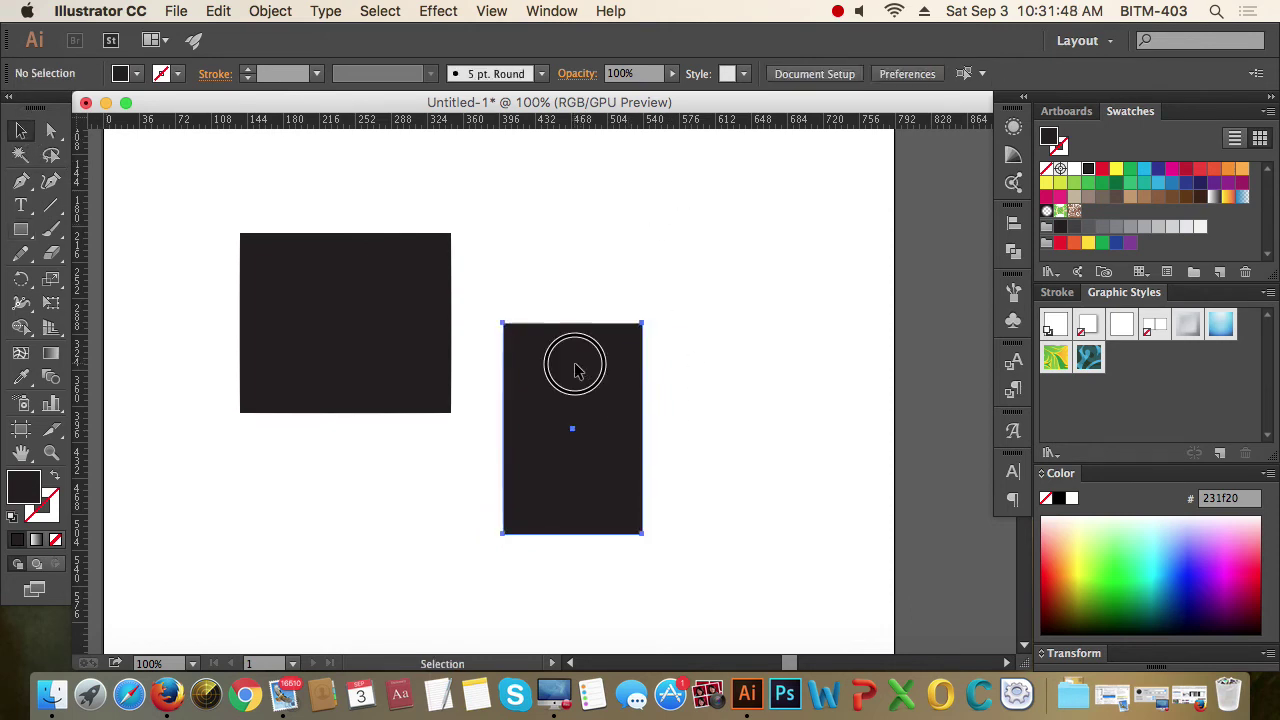
drag(575, 370, 553, 460)
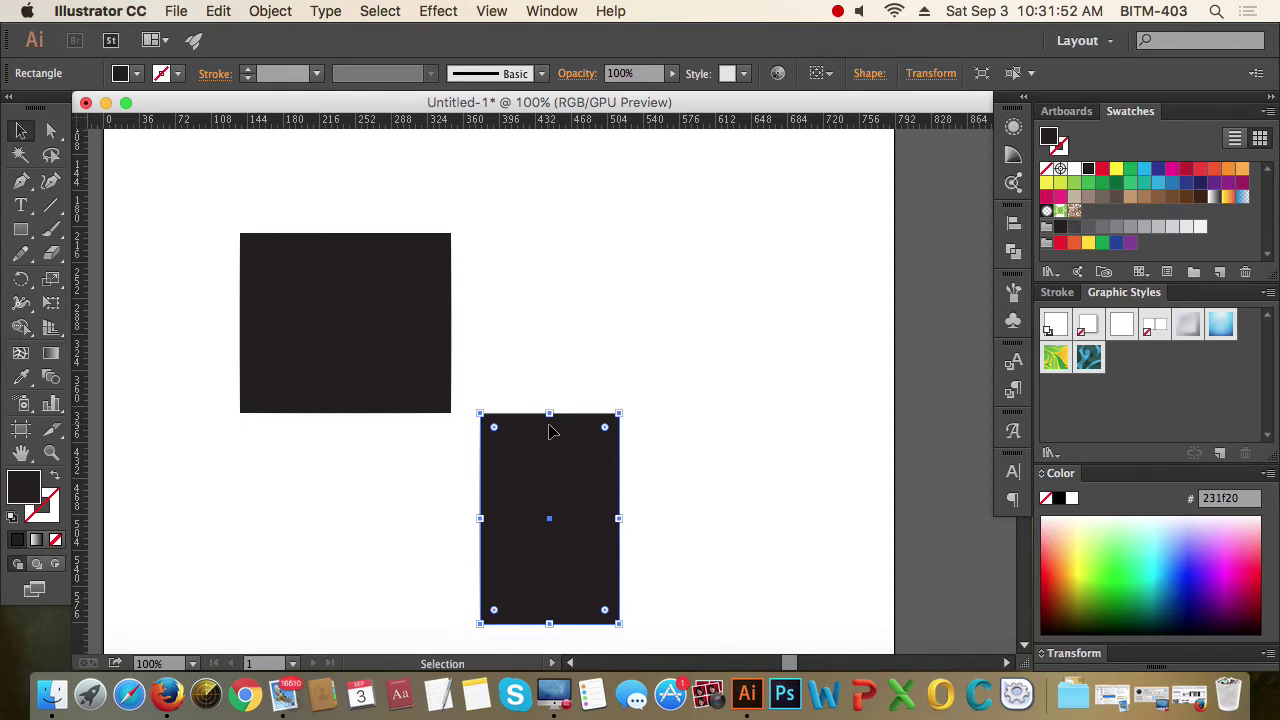
drag(550, 489, 592, 466)
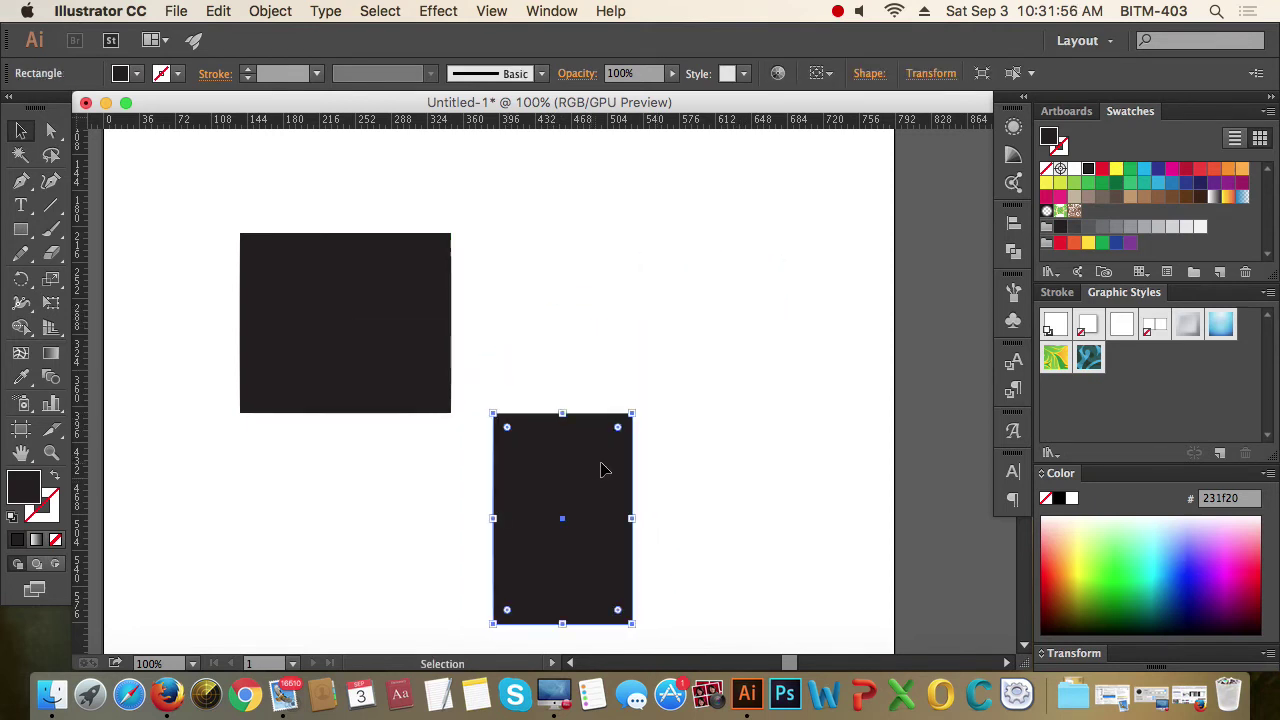
click(723, 464)
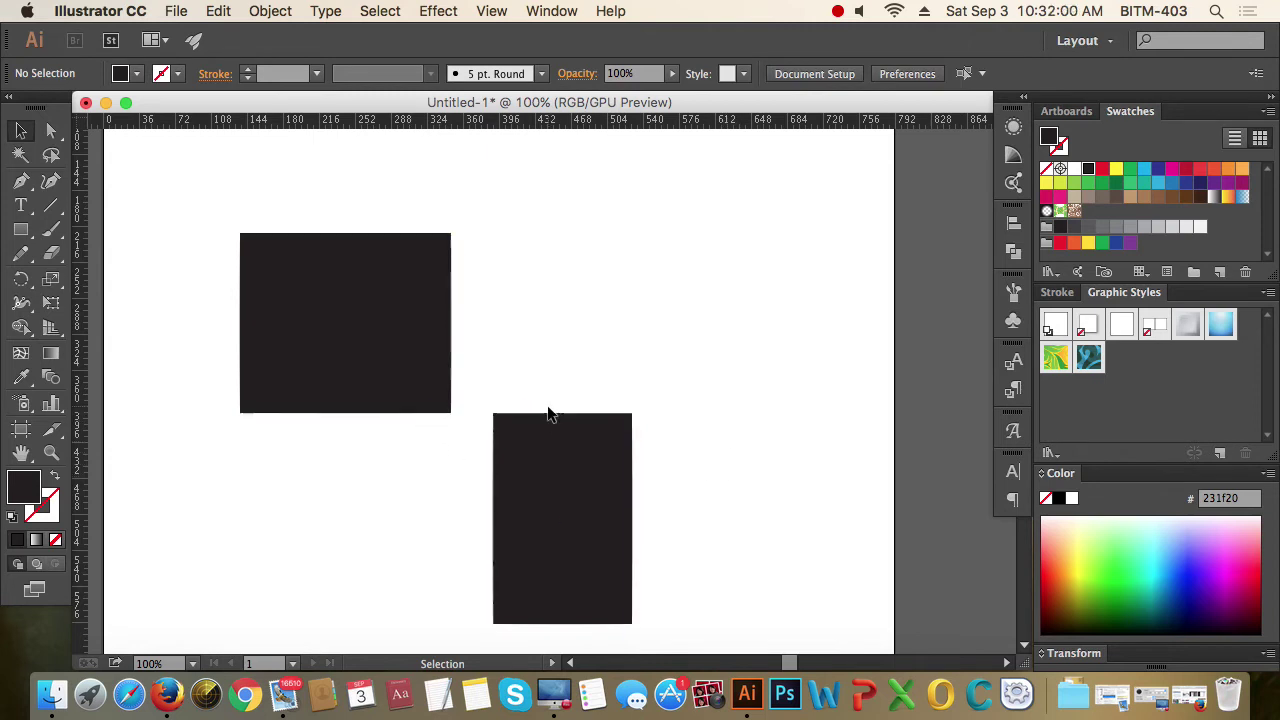
Step: Examine the first rectangle's edges and anchor points up close at 200% and return to the 100% view
click(357, 271)
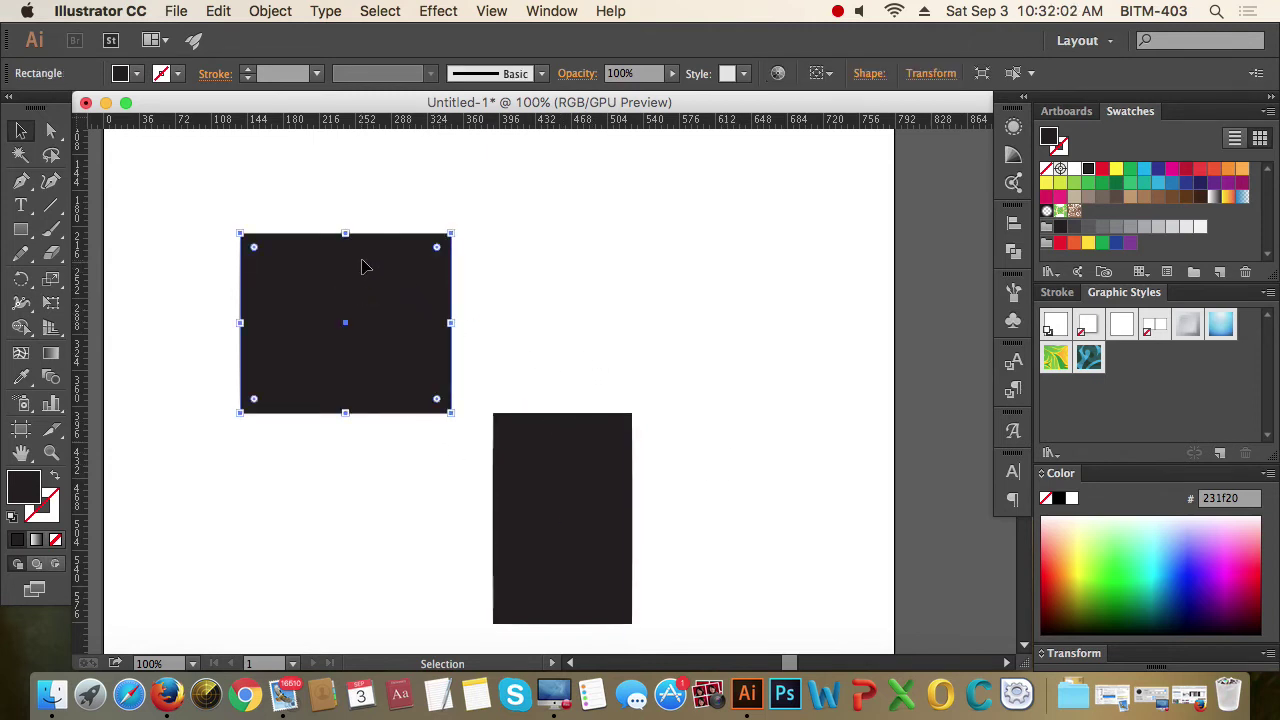
click(515, 279)
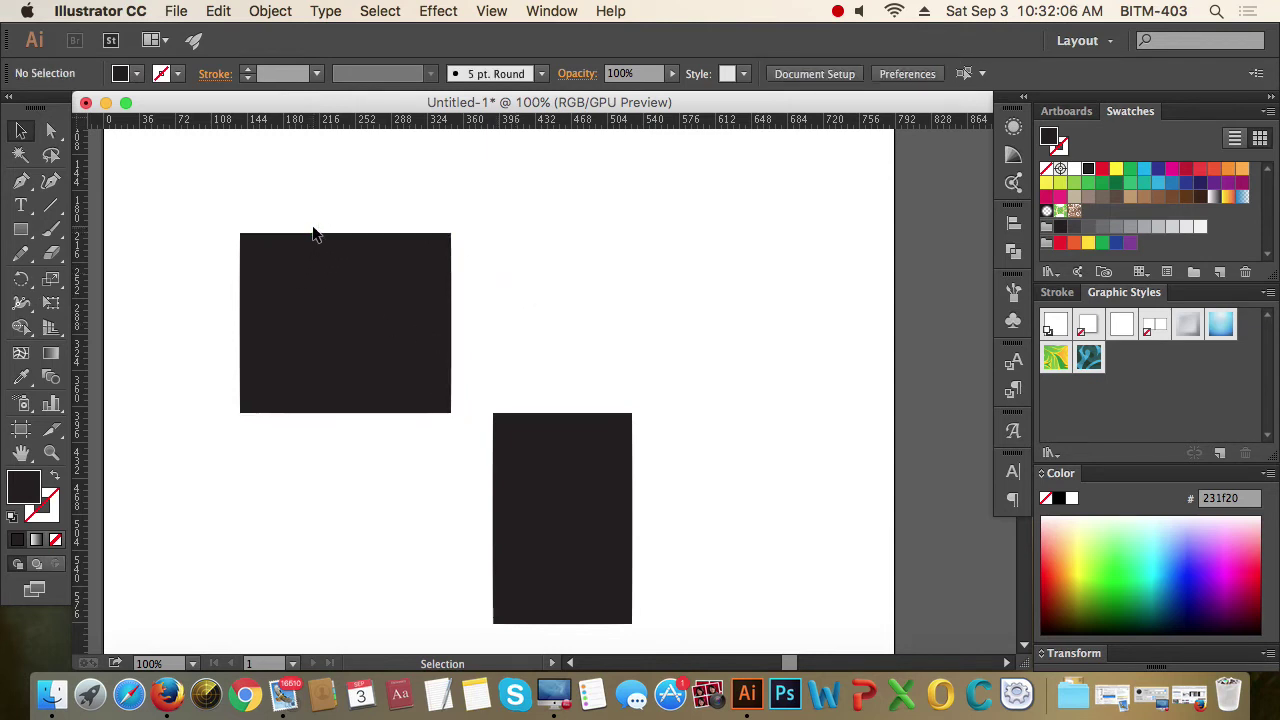
key(super+equal)
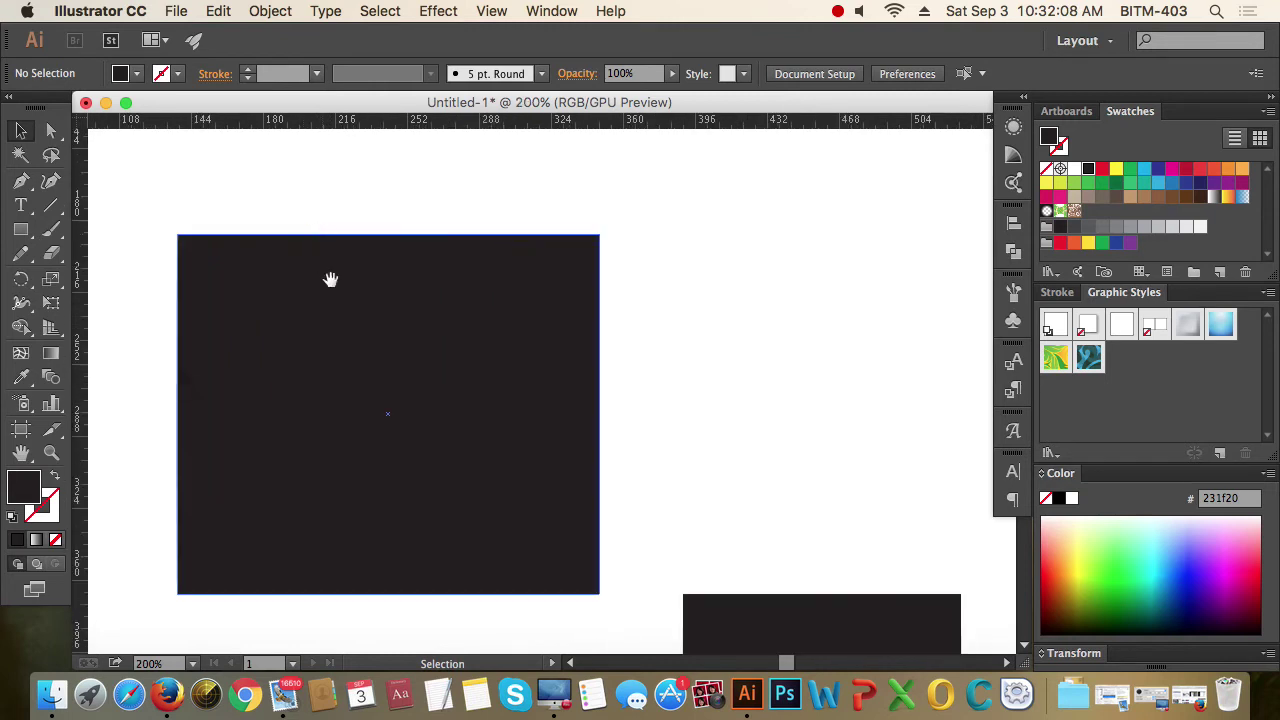
click(402, 318)
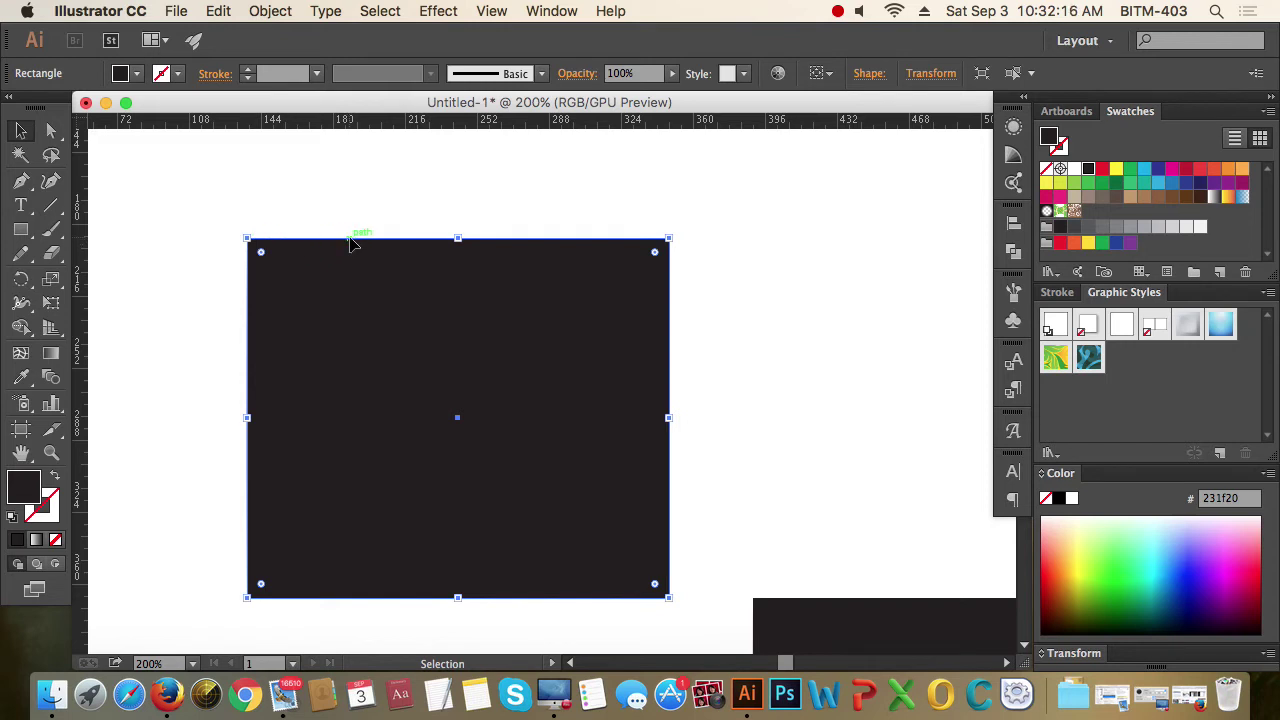
scroll(350, 240, down, 2)
scroll(451, 331, down, 1)
Step: Delete both black rectangles from the artboard
click(640, 294)
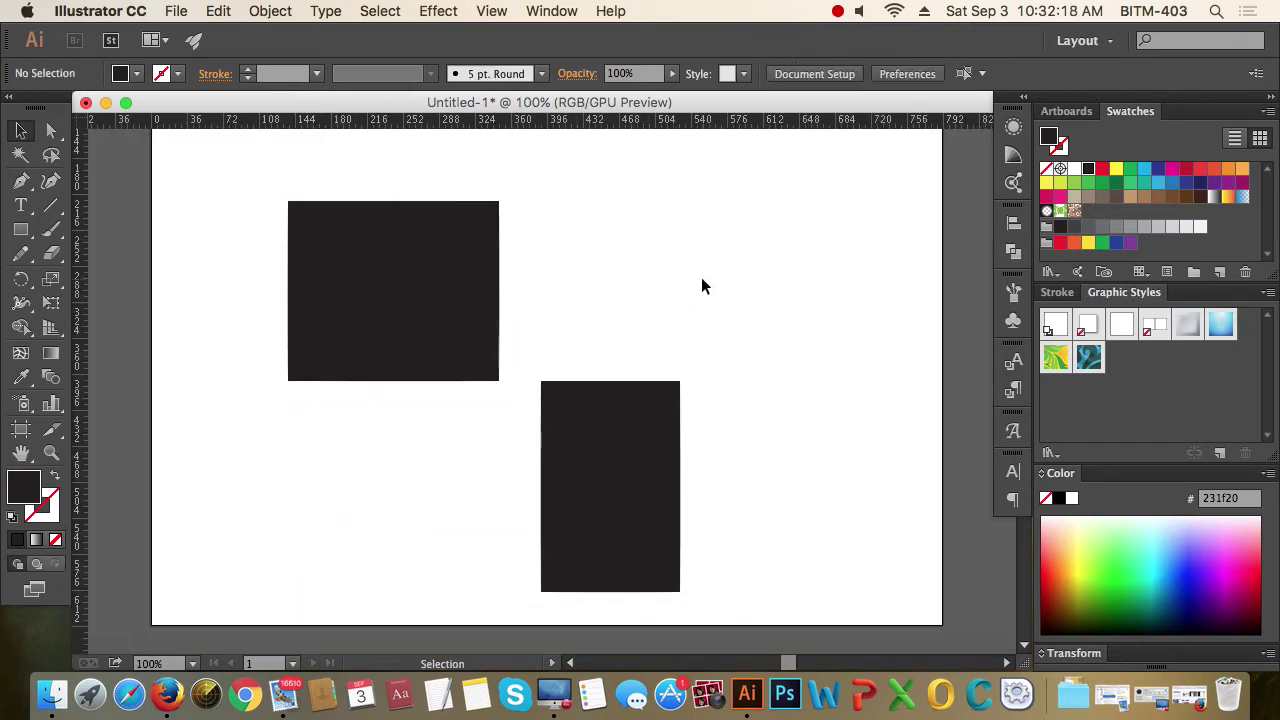
drag(711, 286, 406, 453)
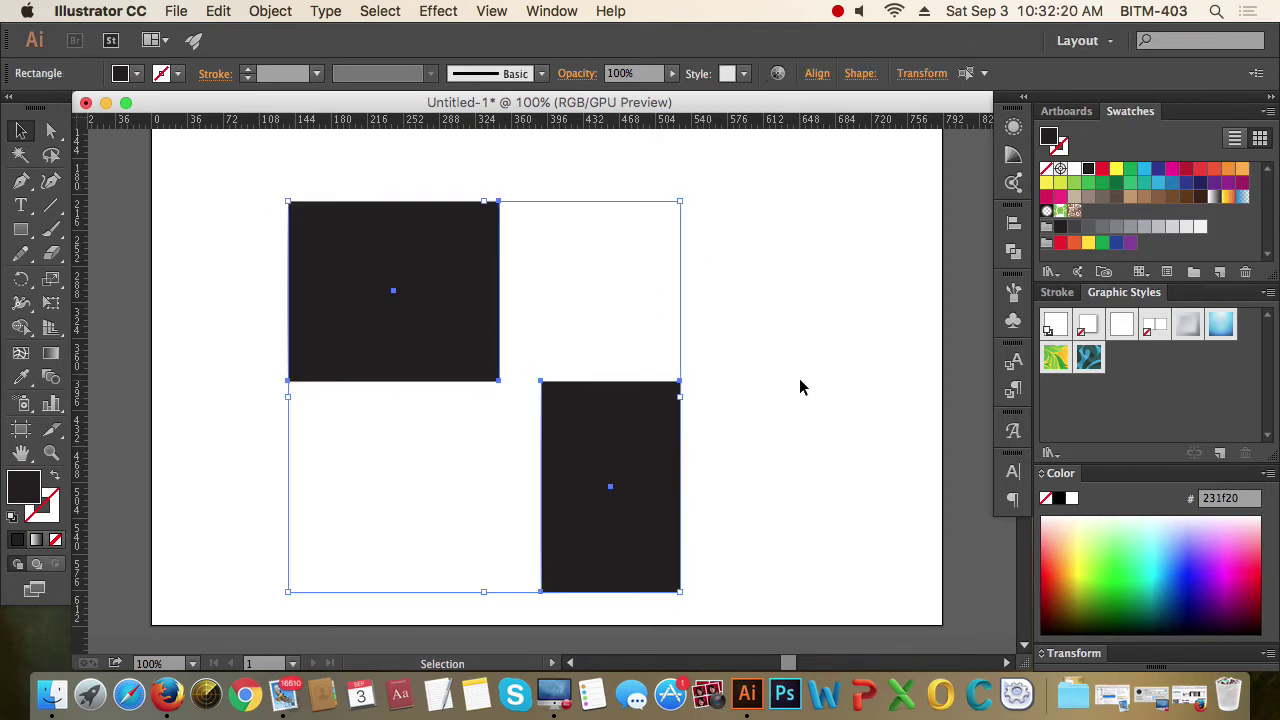
key(Delete)
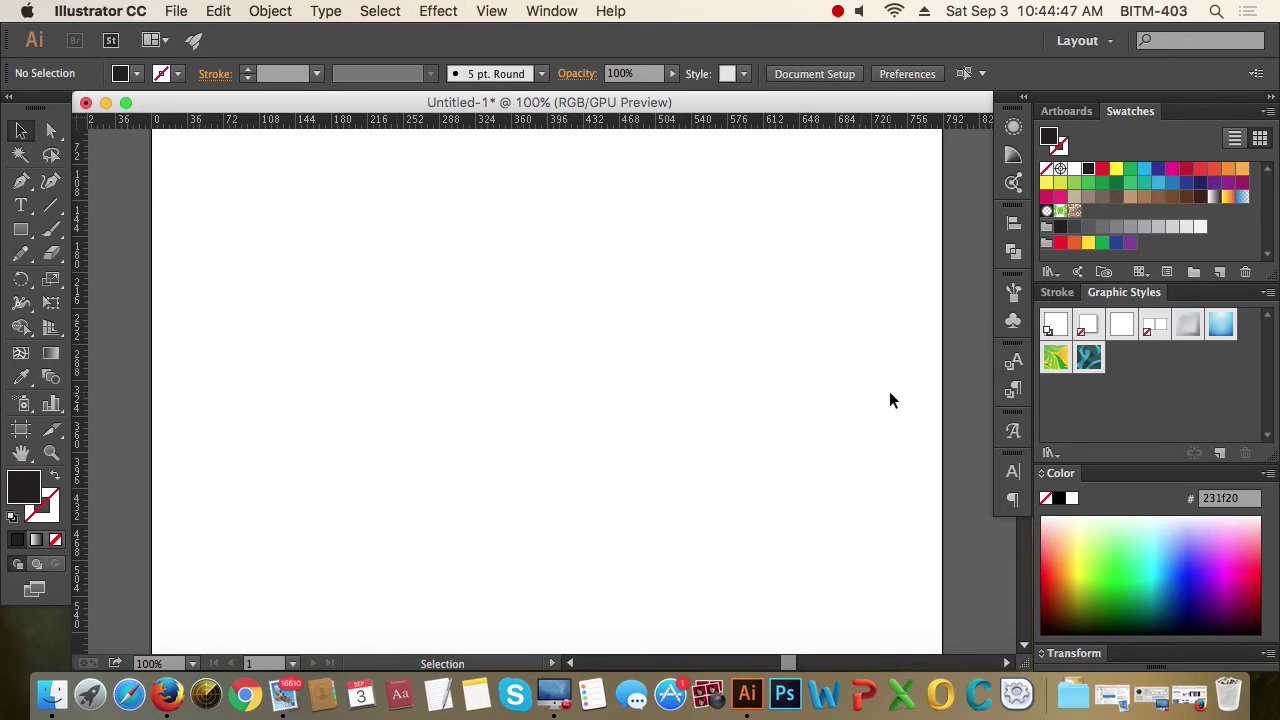
Step: Draw a nearly square black rectangle slightly right of the artboard's center and deselect it
click(20, 229)
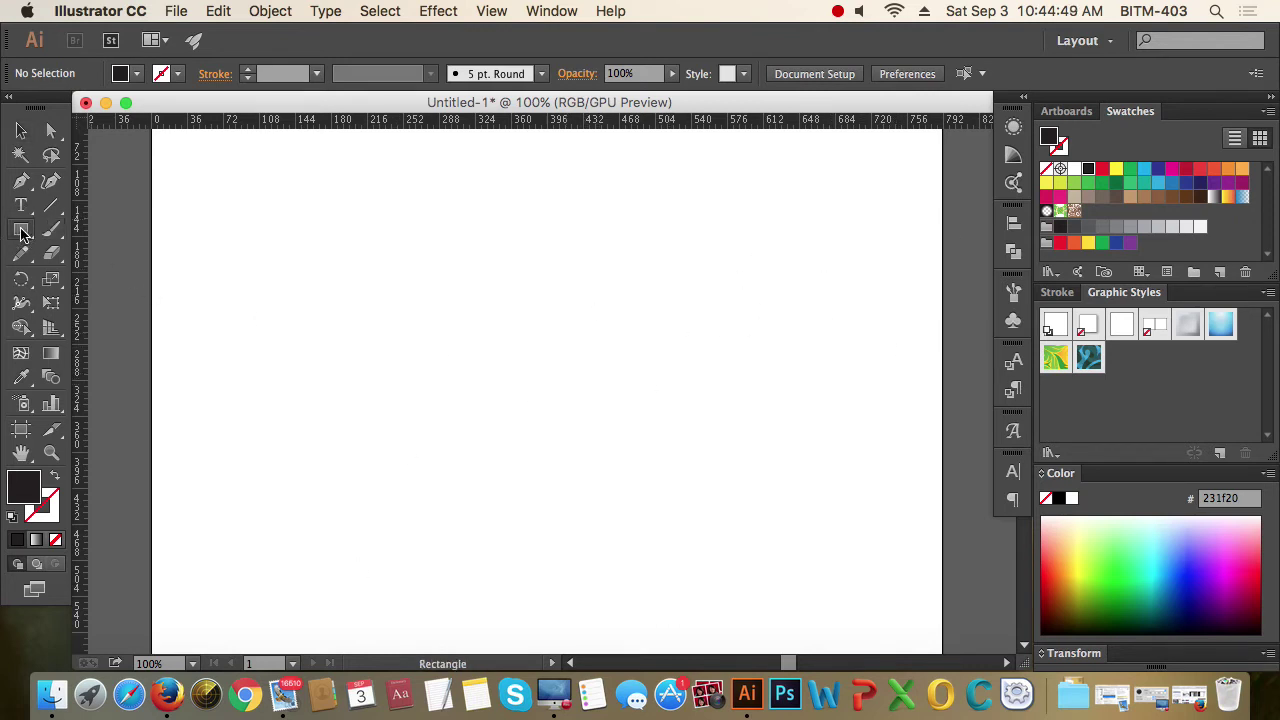
drag(557, 310, 735, 493)
click(20, 130)
click(528, 457)
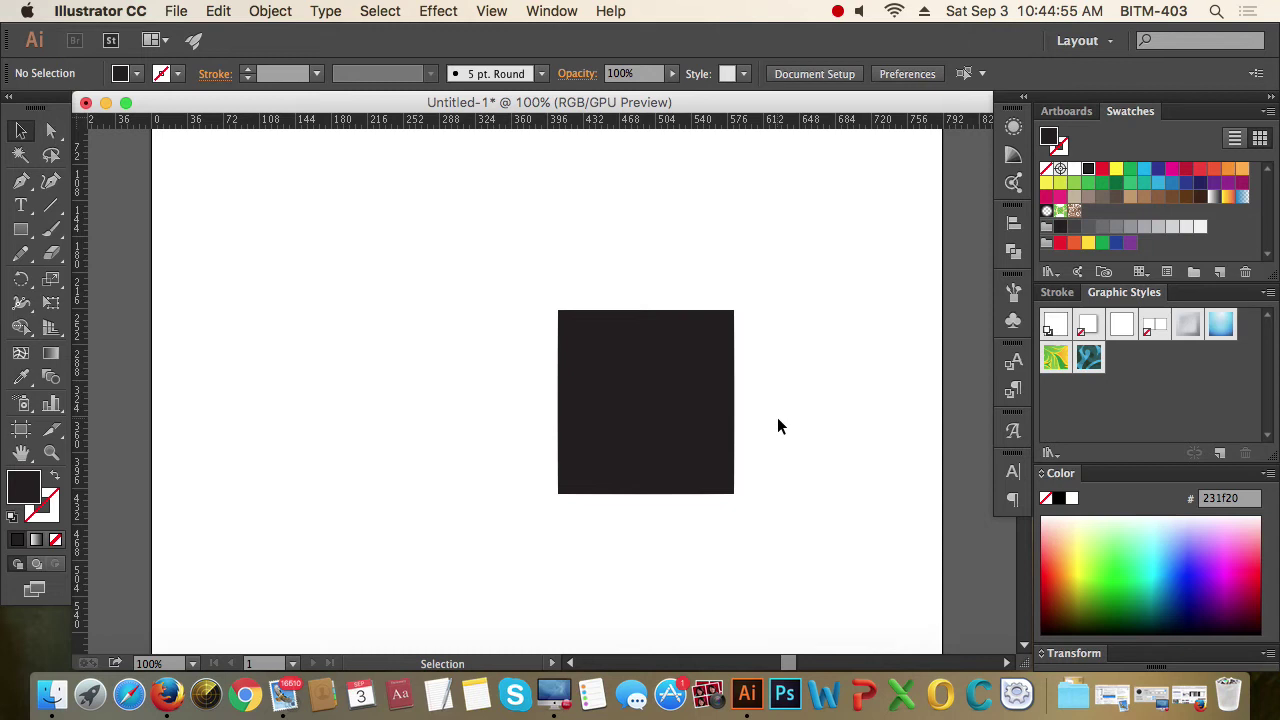
Step: Zoom in and out on the black square, magnifying it up to 400% and returning to the 100% view
key(a)
key(super+equal)
key(super+equal)
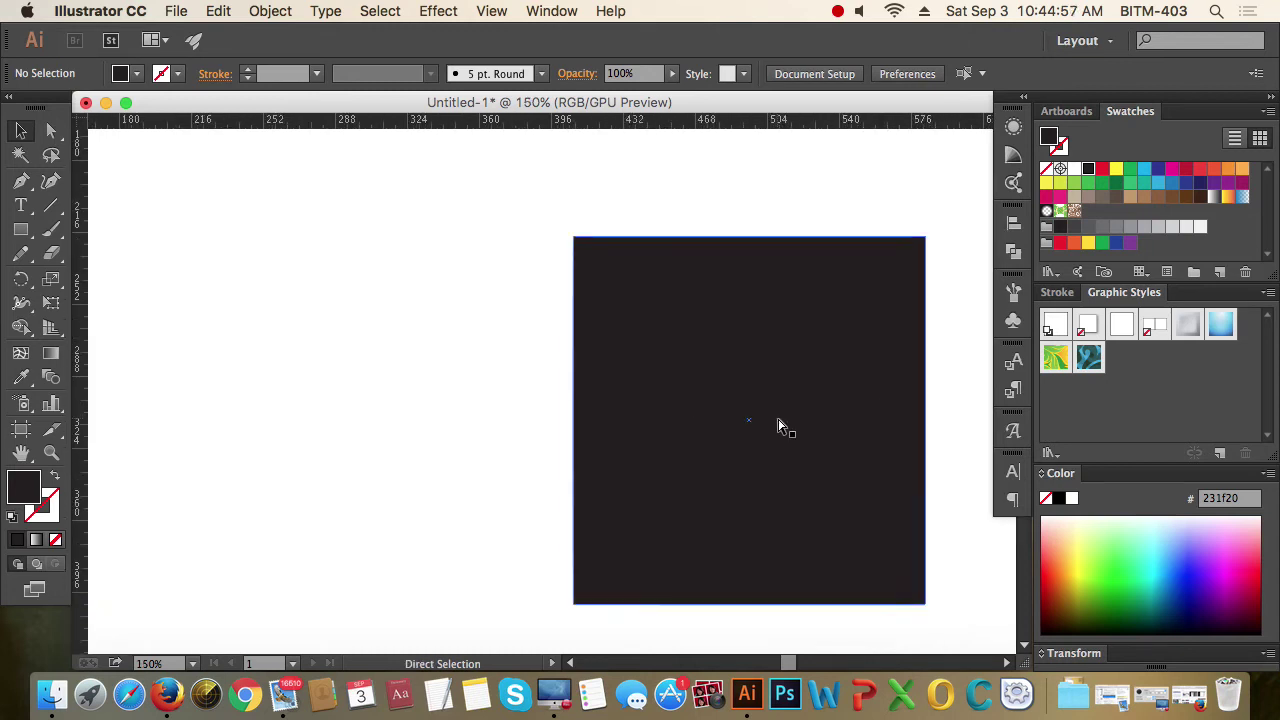
key(super+minus)
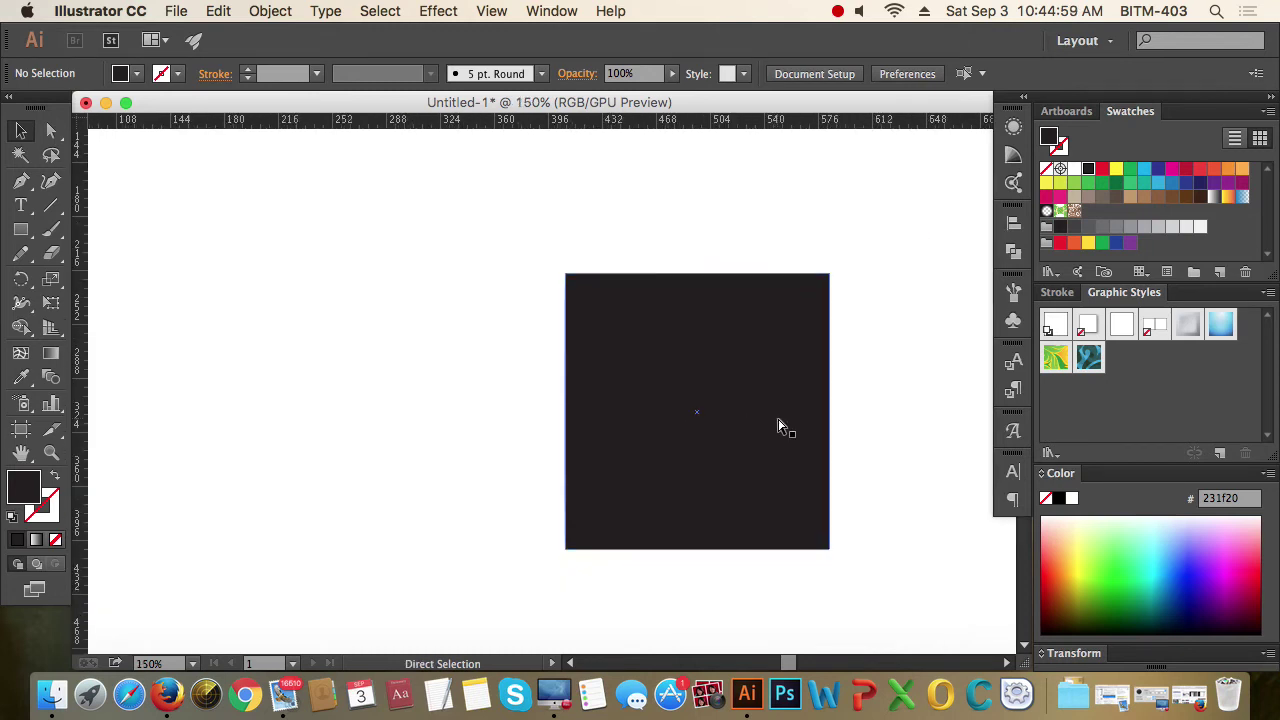
key(super+minus)
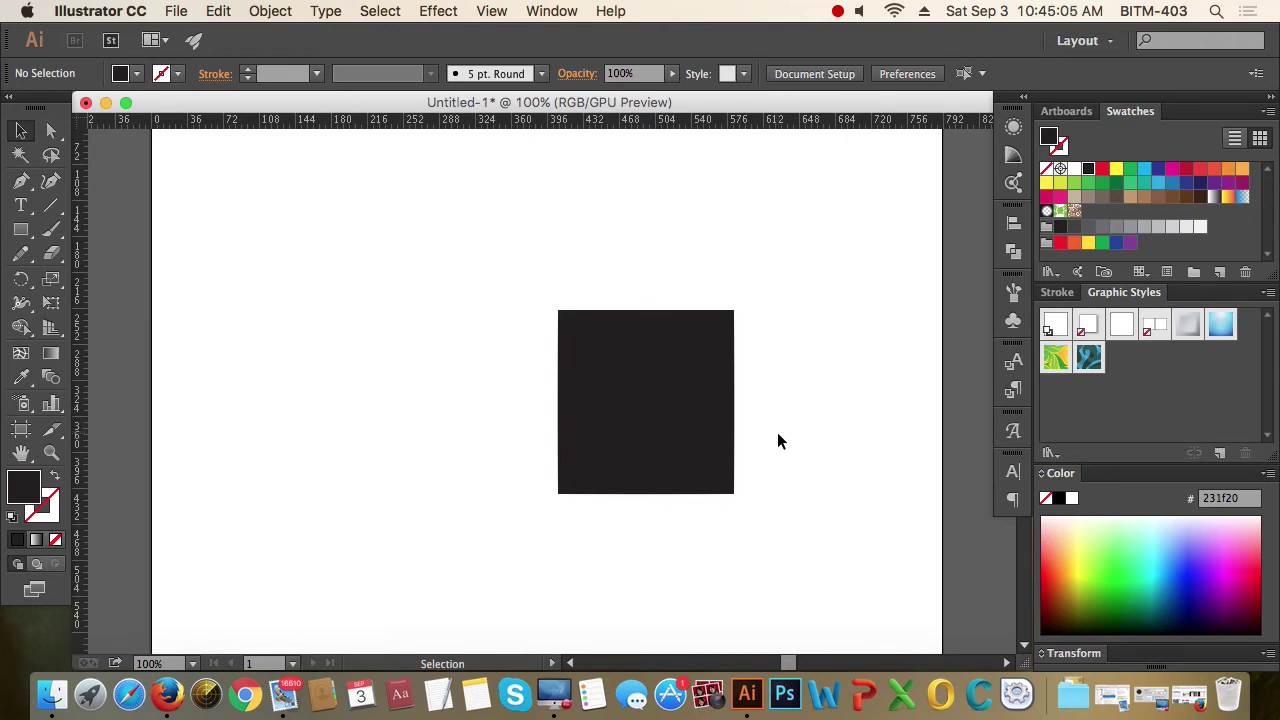
scroll(721, 440, up, 1)
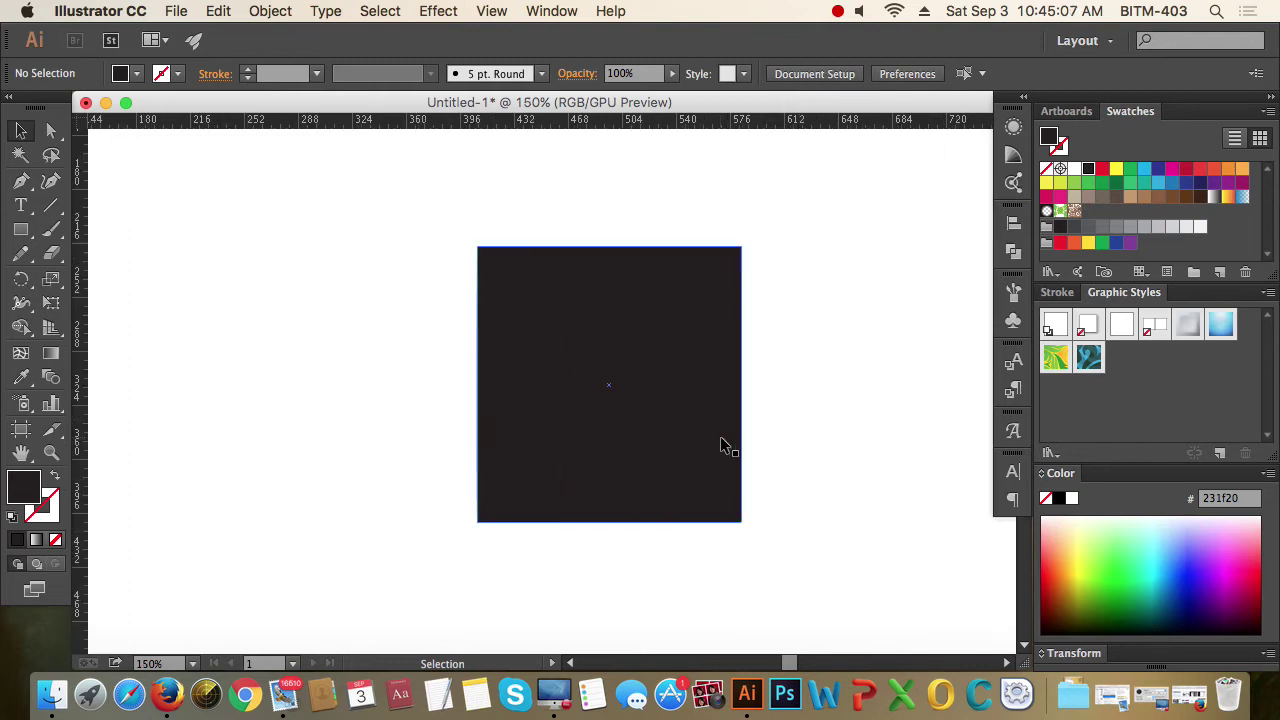
scroll(721, 445, up, 3)
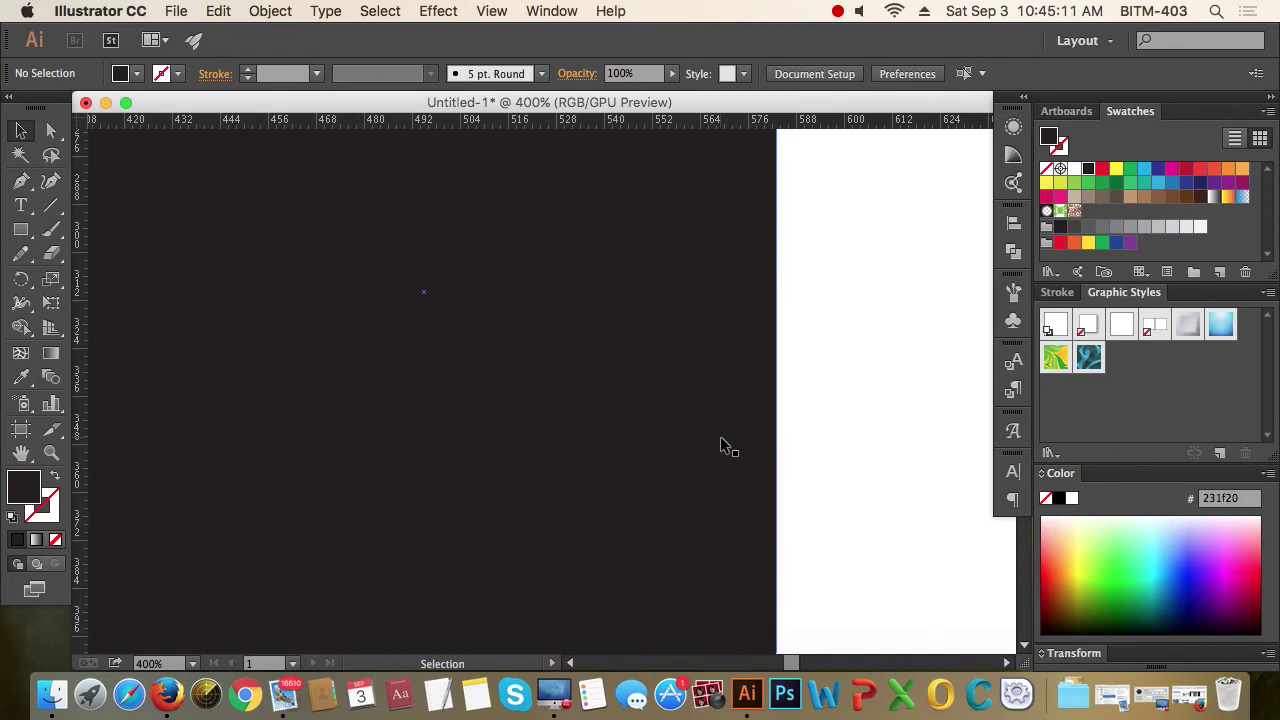
scroll(721, 446, down, 4)
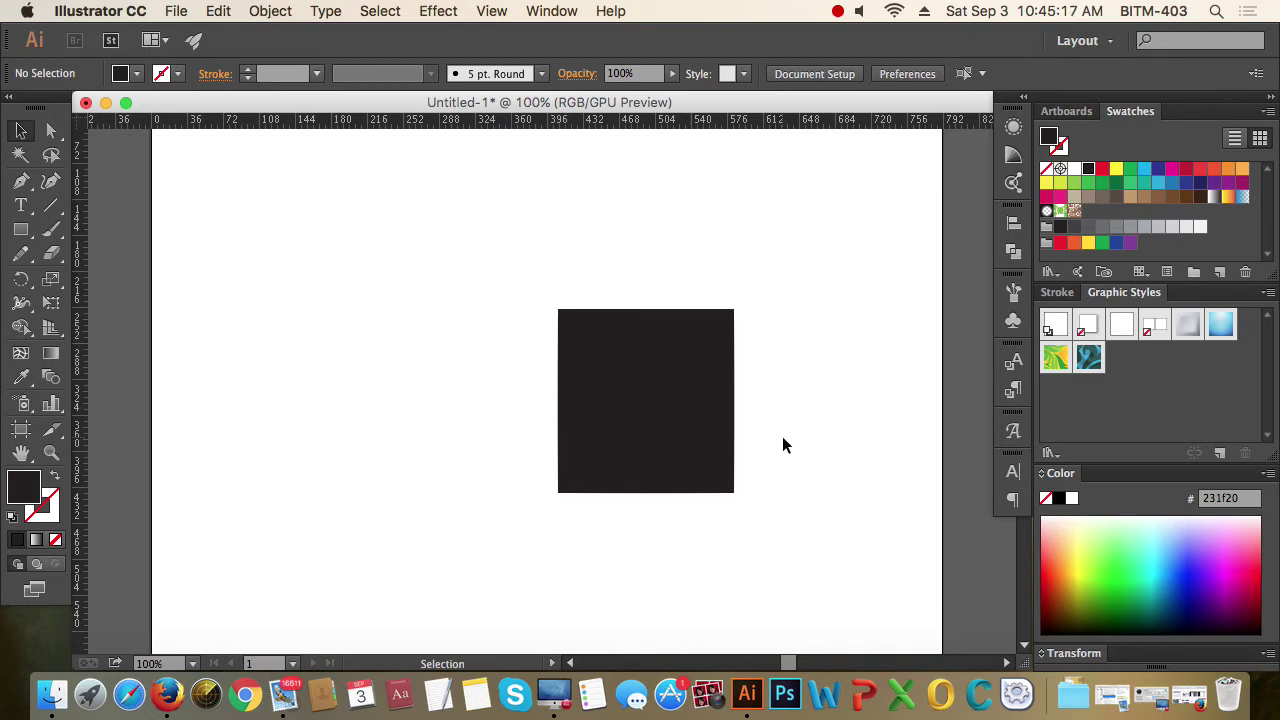
Step: Magnify the black square to 300% with the Zoom tool and zoom back out to 150%
click(51, 453)
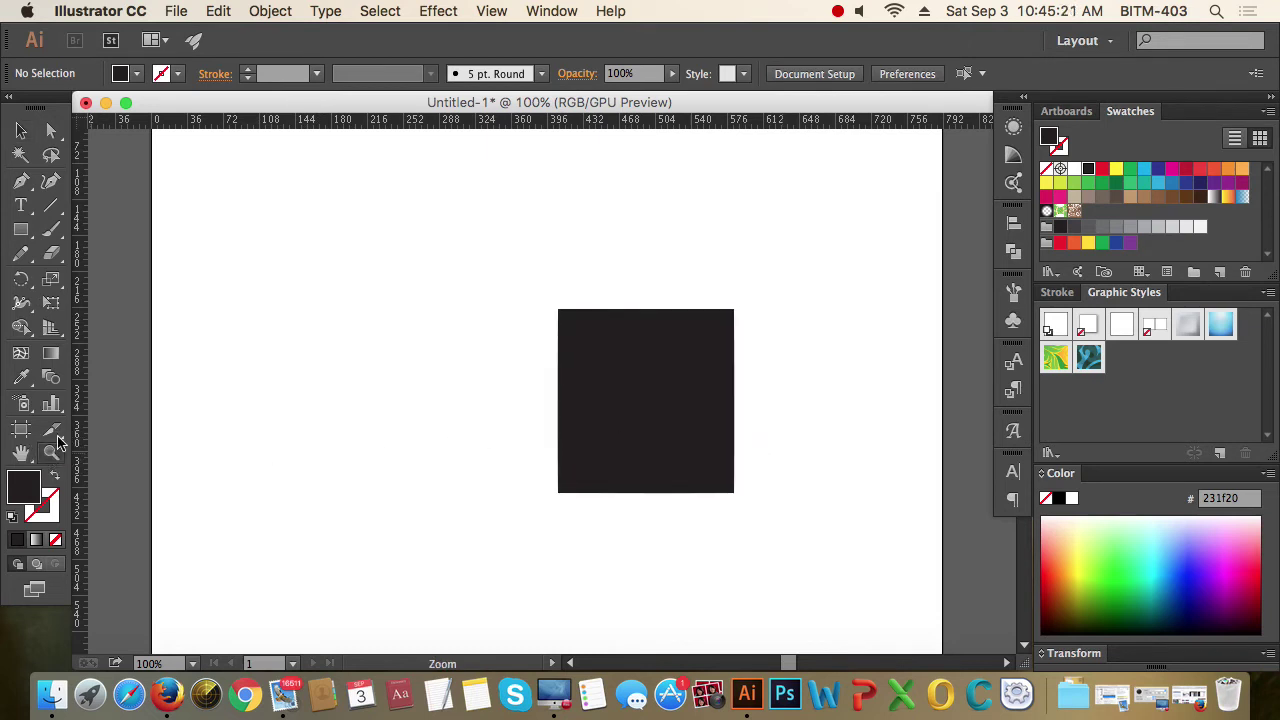
click(610, 405)
click(610, 405)
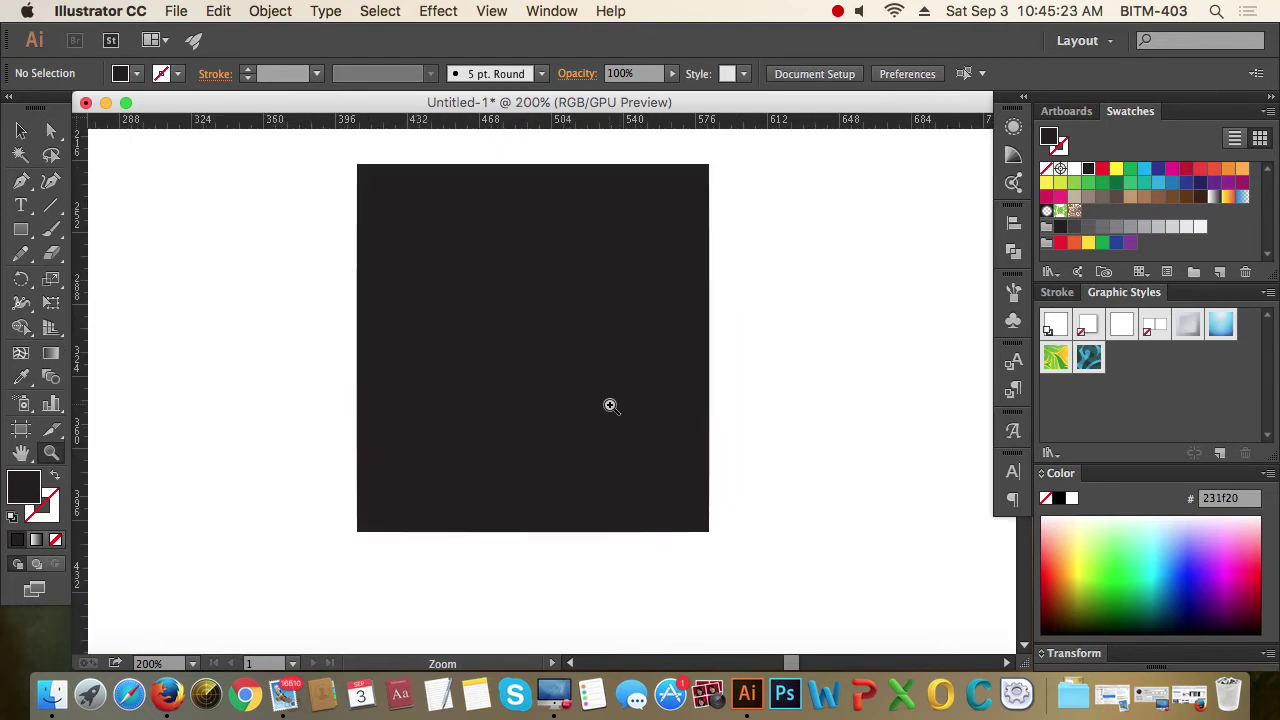
click(609, 403)
click(21, 140)
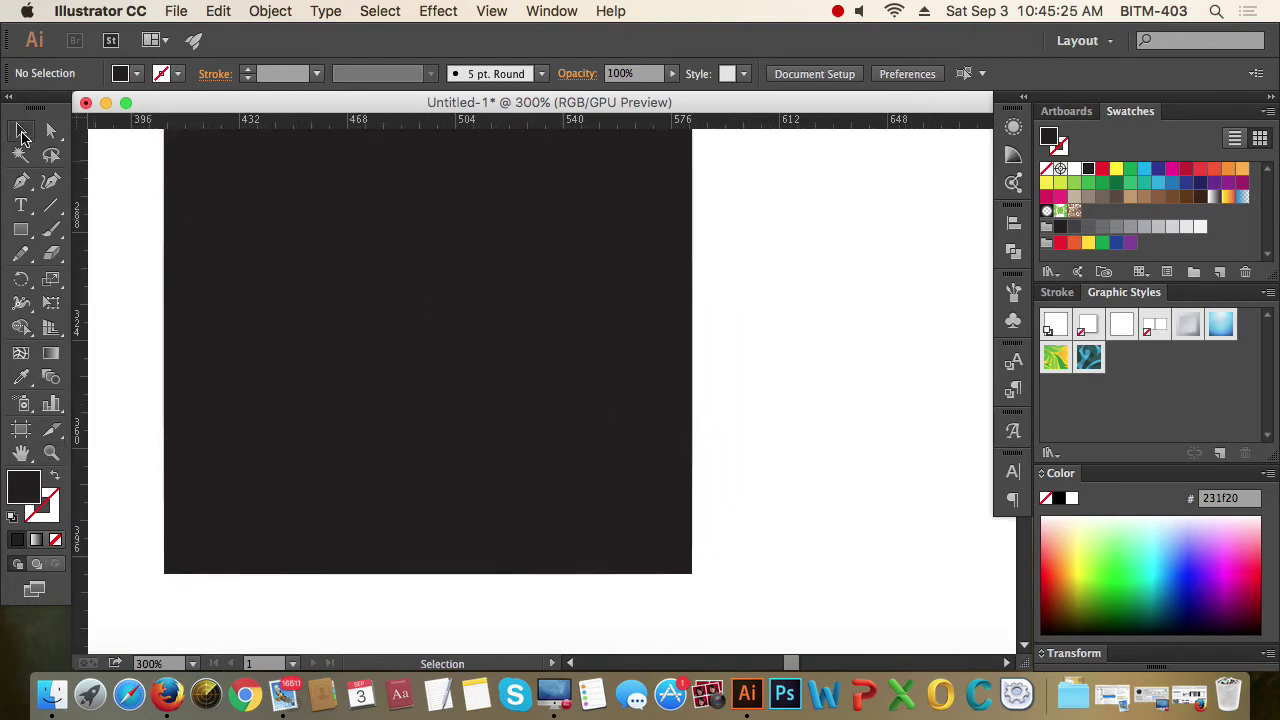
key(super+minus)
key(super+minus)
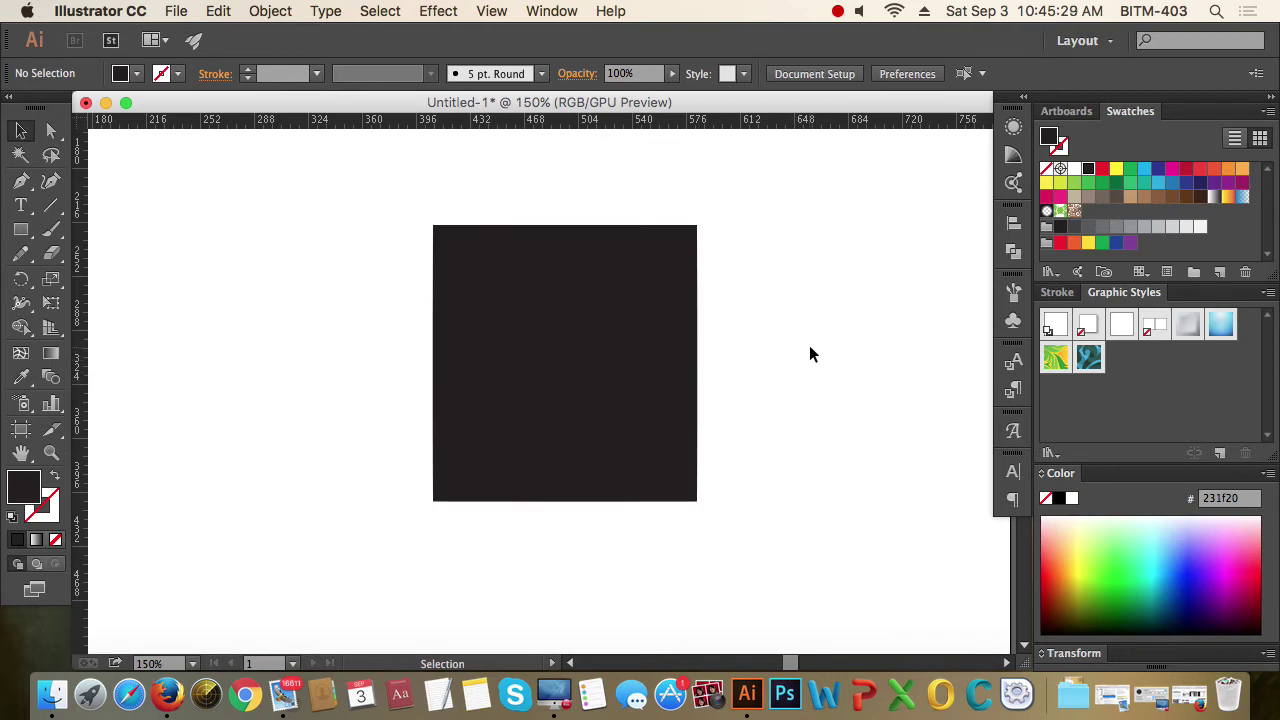
Step: Magnify the square's upper-right corner to 400% by temporarily invoking the Zoom tool while keeping the Selection tool active
key(super+space)
click(606, 318)
click(606, 319)
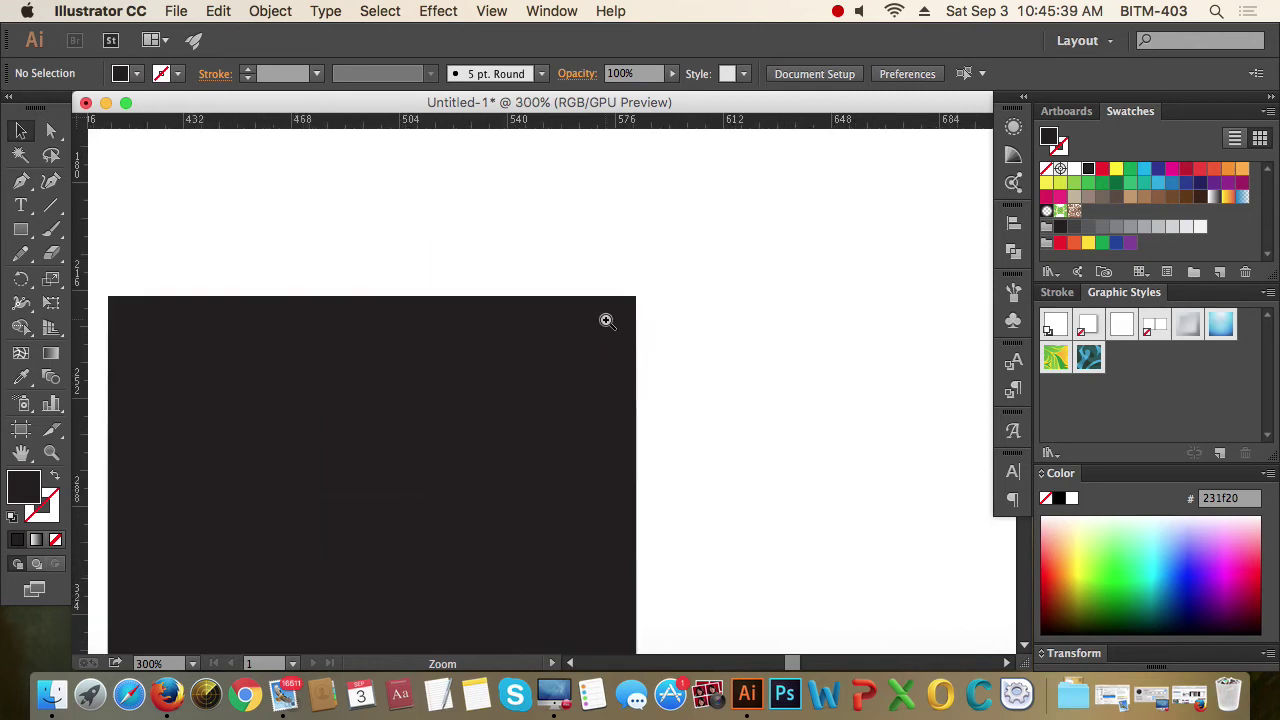
click(606, 320)
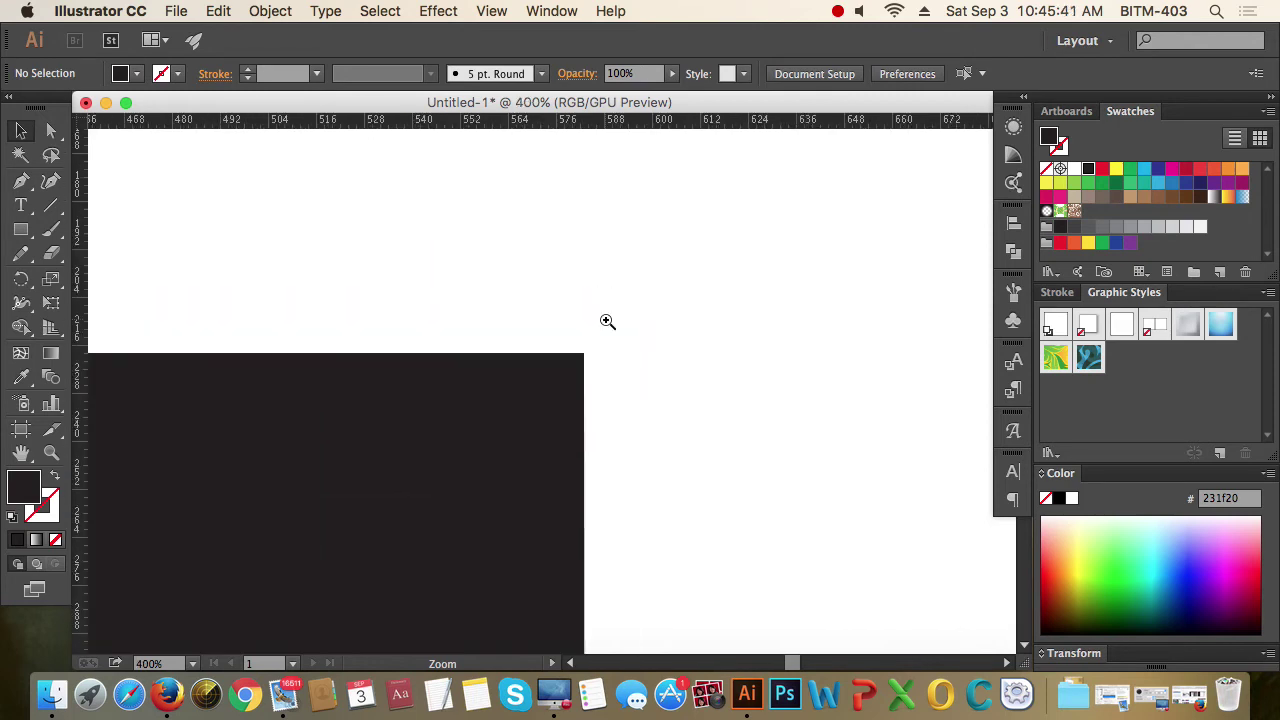
Step: Zoom out from the square's corner to 66.67% with the temporary Zoom tool
key(v)
key(super+alt+space)
alt+super+click(591, 372)
alt+super+click(591, 372)
alt+super+click(591, 372)
alt+super+click(590, 372)
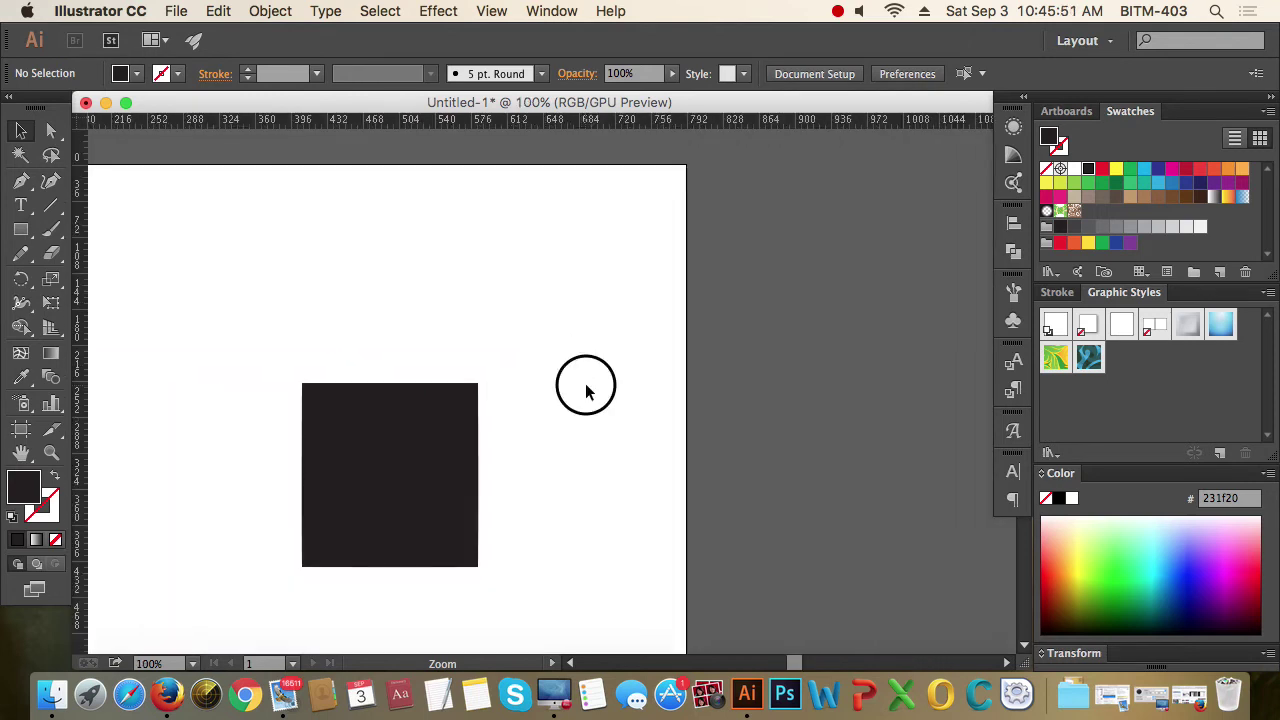
alt+super+click(588, 372)
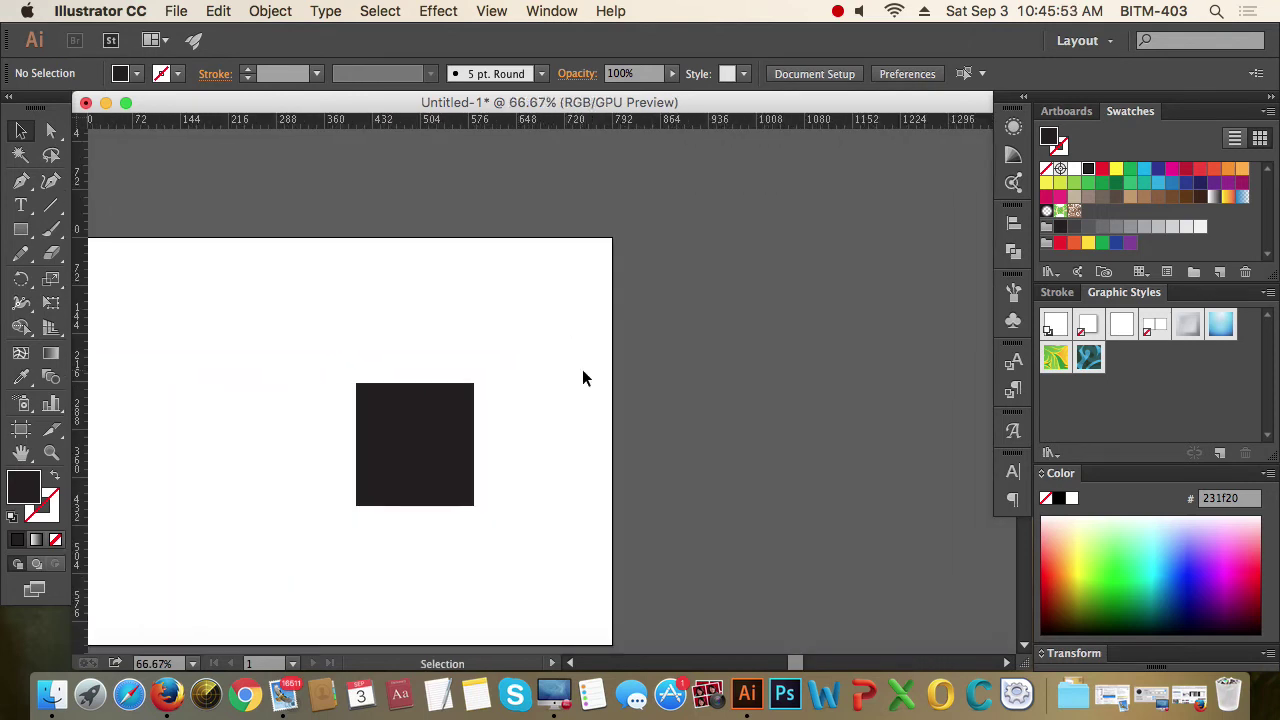
Step: Zoom out to the whole artboard at 50% and magnify the square again to 189.21%, finishing with a continuous zoom
scroll(466, 434, down, 1)
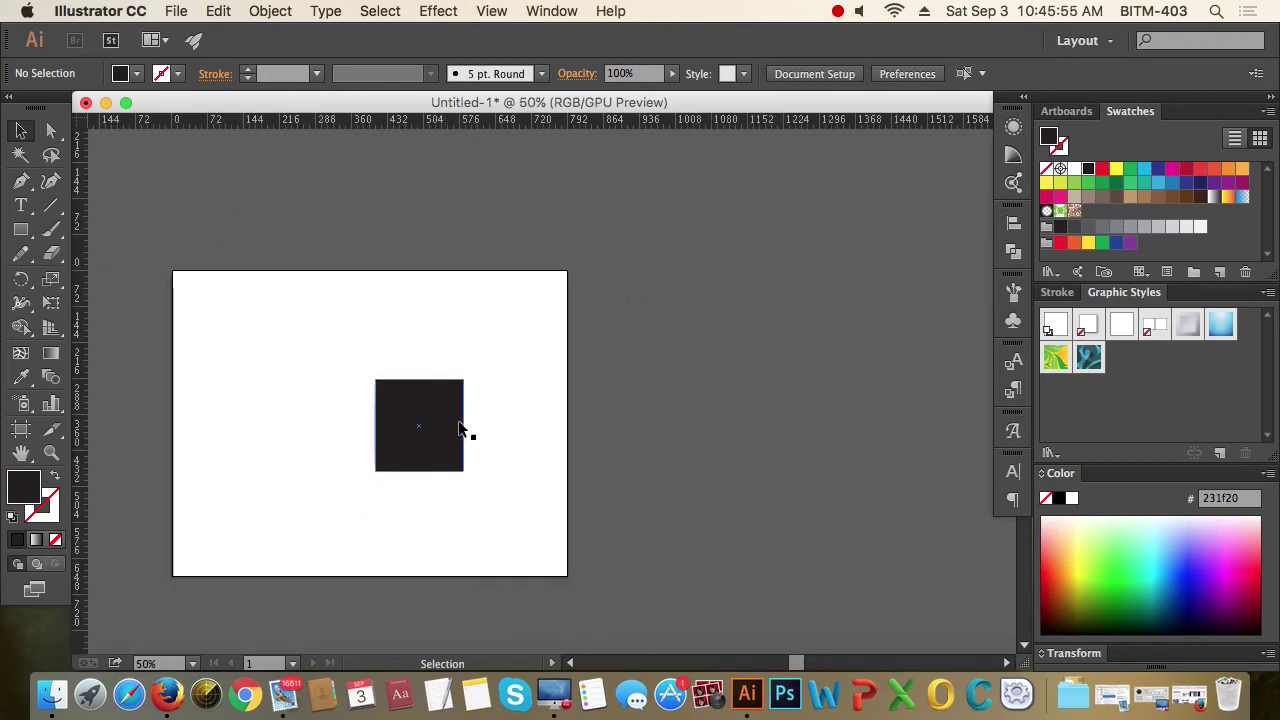
scroll(749, 406, left, 3)
scroll(674, 366, up, 3)
scroll(736, 381, right, 3)
scroll(736, 381, down, 1)
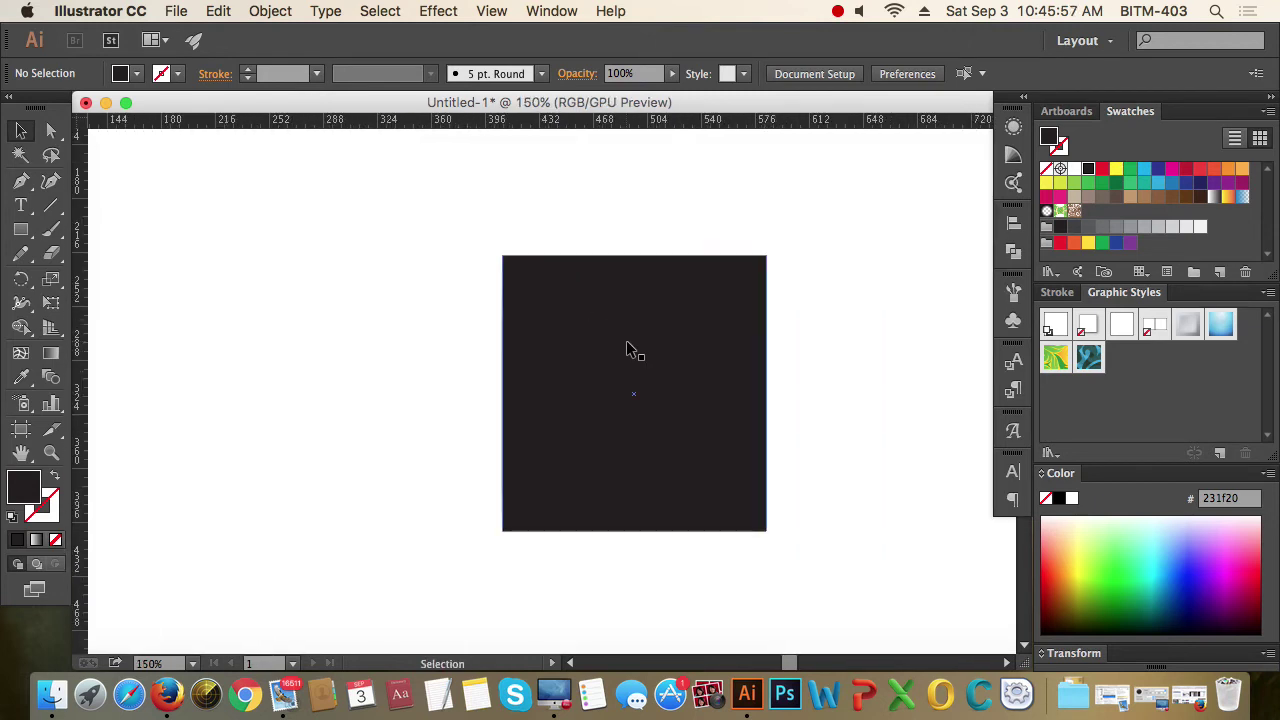
key(super+space)
drag(635, 318, 710, 316)
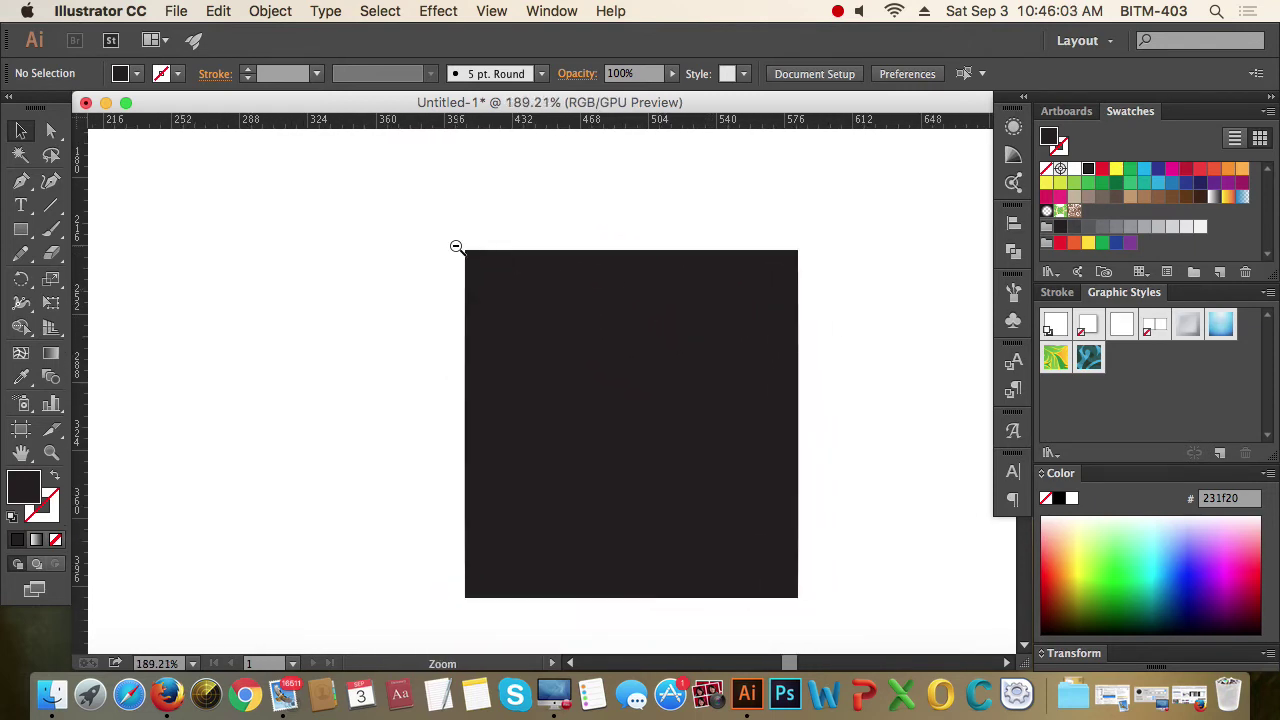
Step: Zoom continuously into the square's upper-left corner to 282.84% and zoom back out to 150% to show the whole square
key(super+space)
drag(460, 250, 486, 257)
alt+click(477, 251)
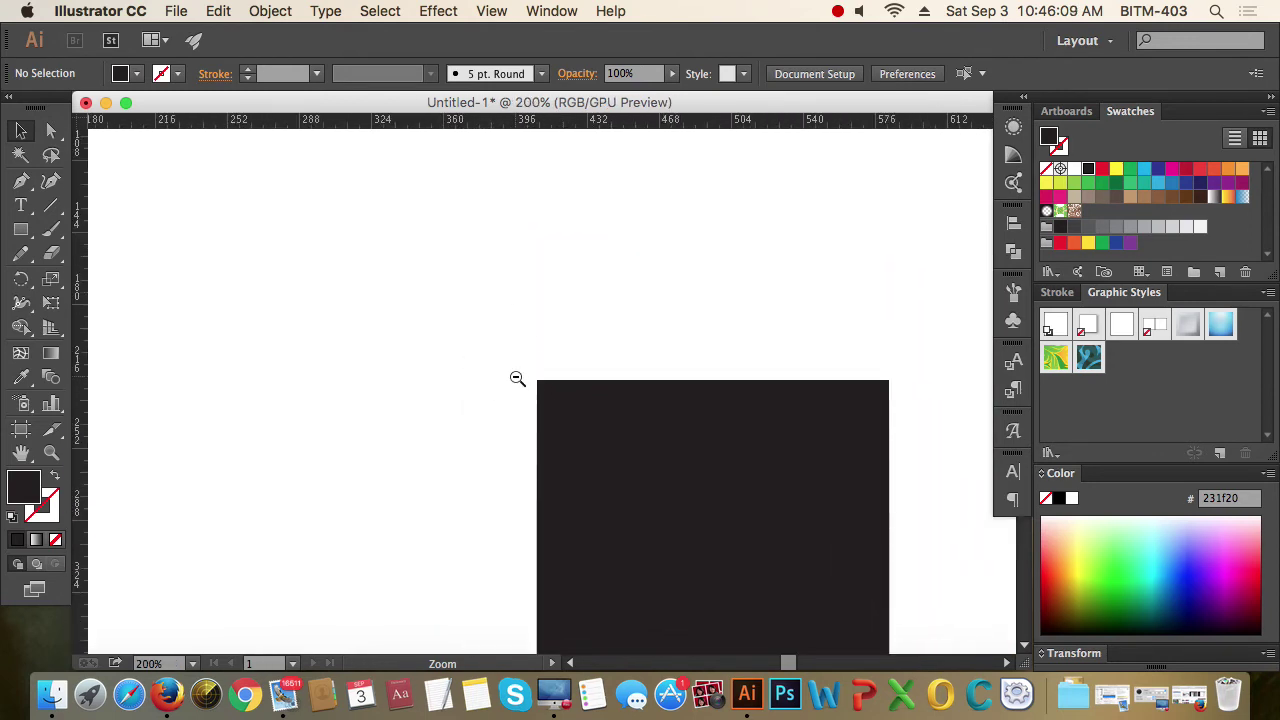
drag(515, 377, 617, 405)
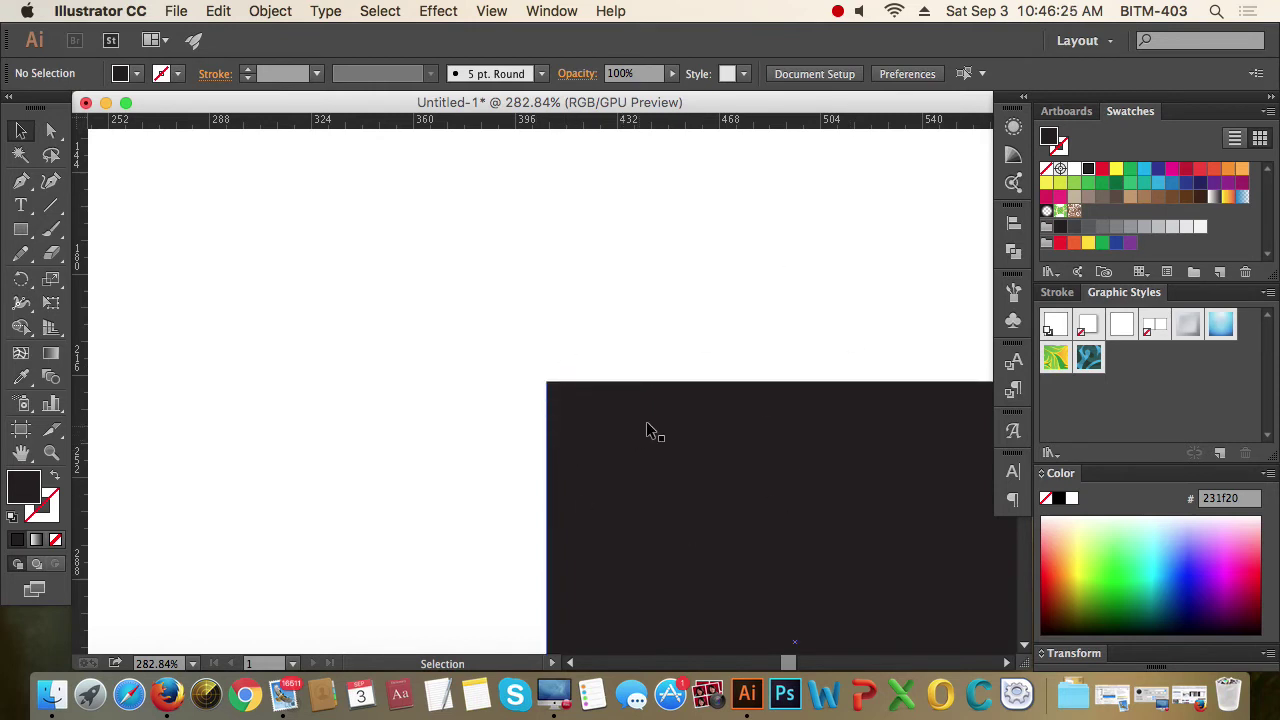
scroll(628, 391, down, 2)
drag(694, 449, 678, 384)
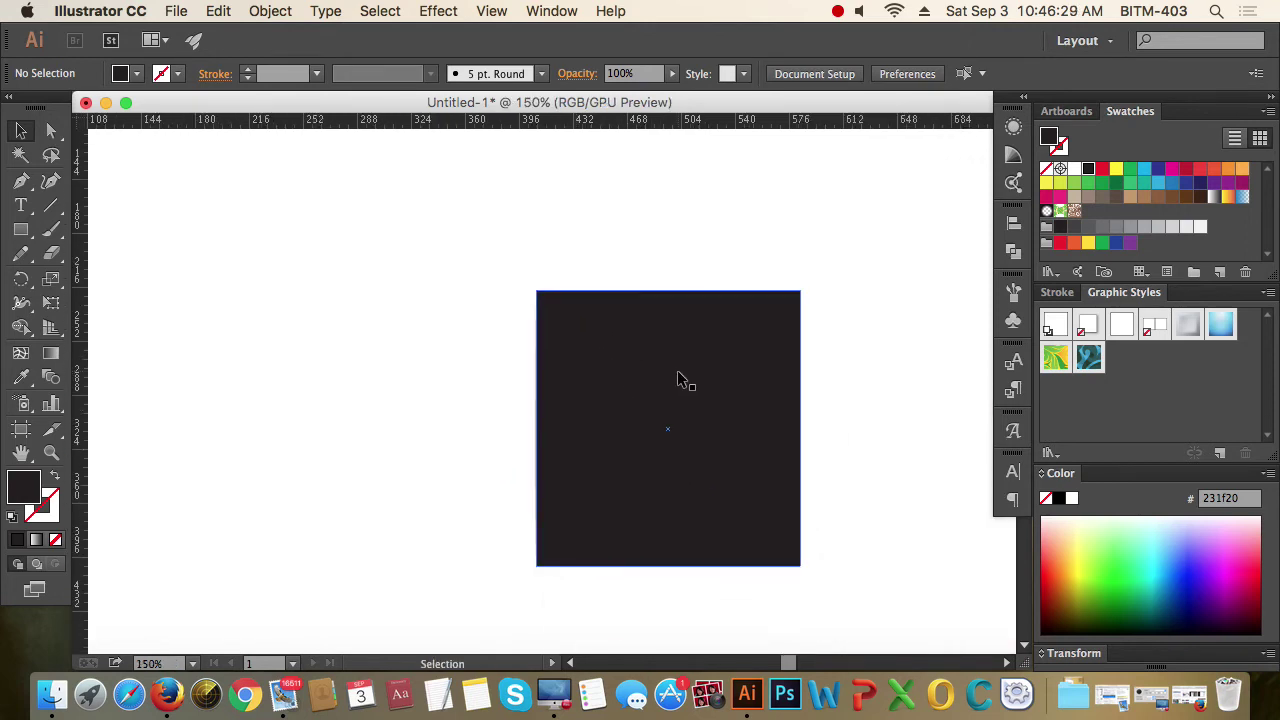
Step: Review the GPU Performance preferences, including the Animated Zoom option, and cancel without changing anything
click(193, 40)
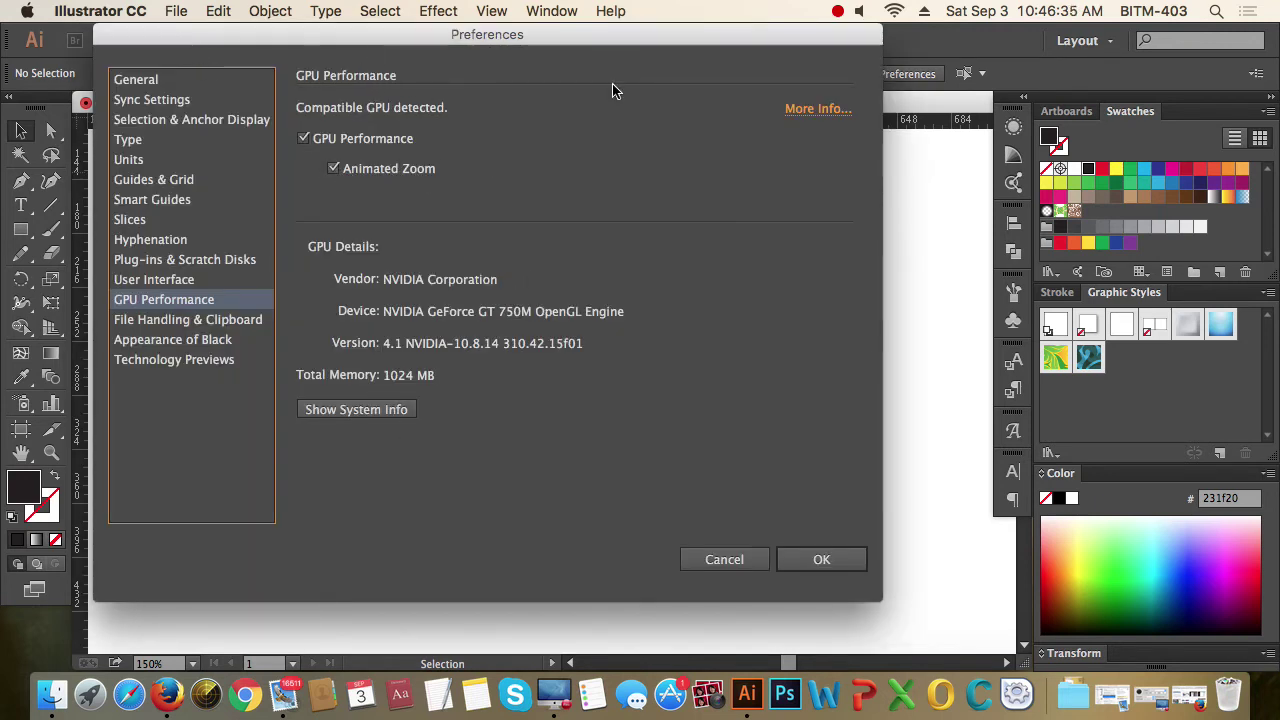
click(735, 562)
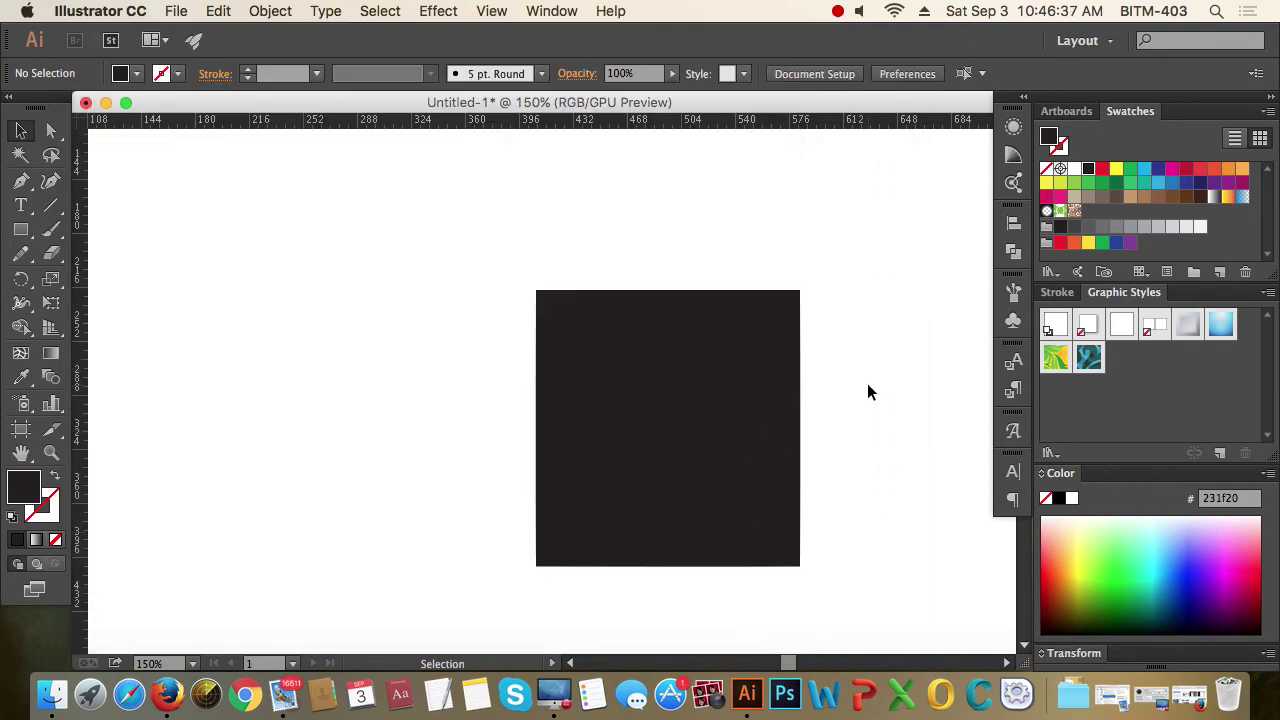
Step: Deselect the square and zoom continuously to 186.6% from its upper-left corner with the temporary Zoom tool
scroll(797, 403, down, 1)
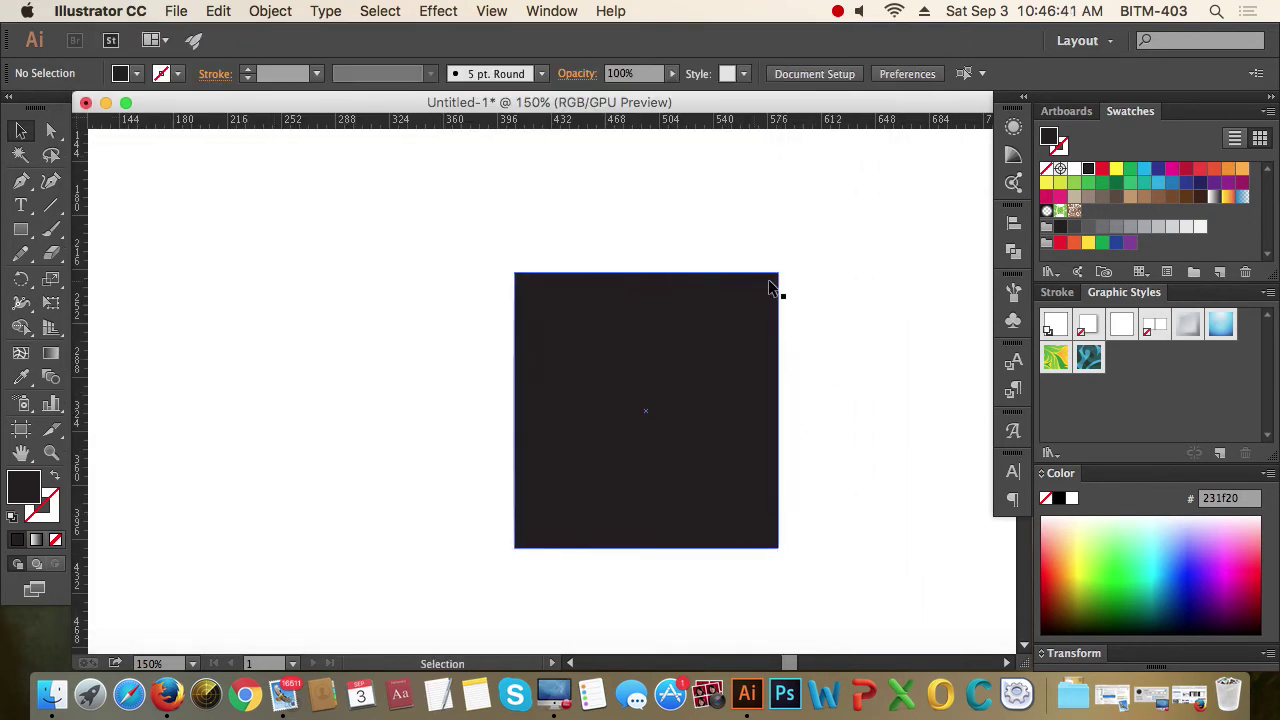
click(650, 330)
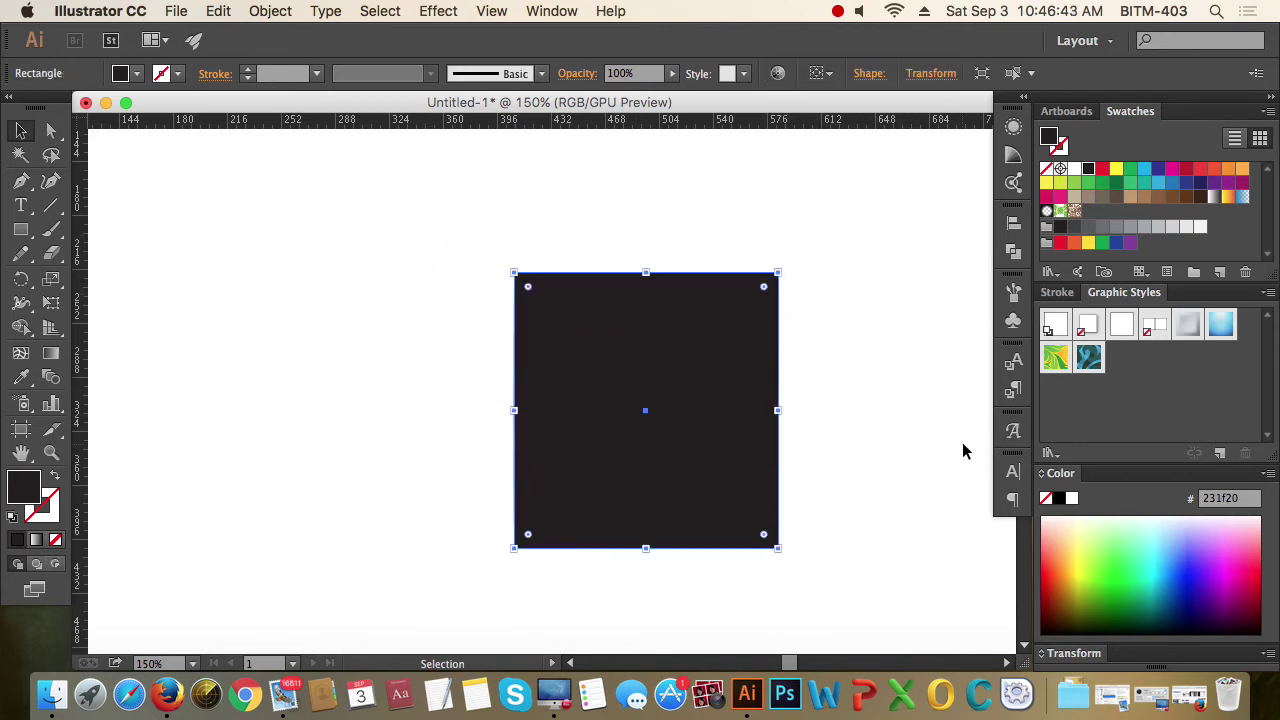
click(868, 420)
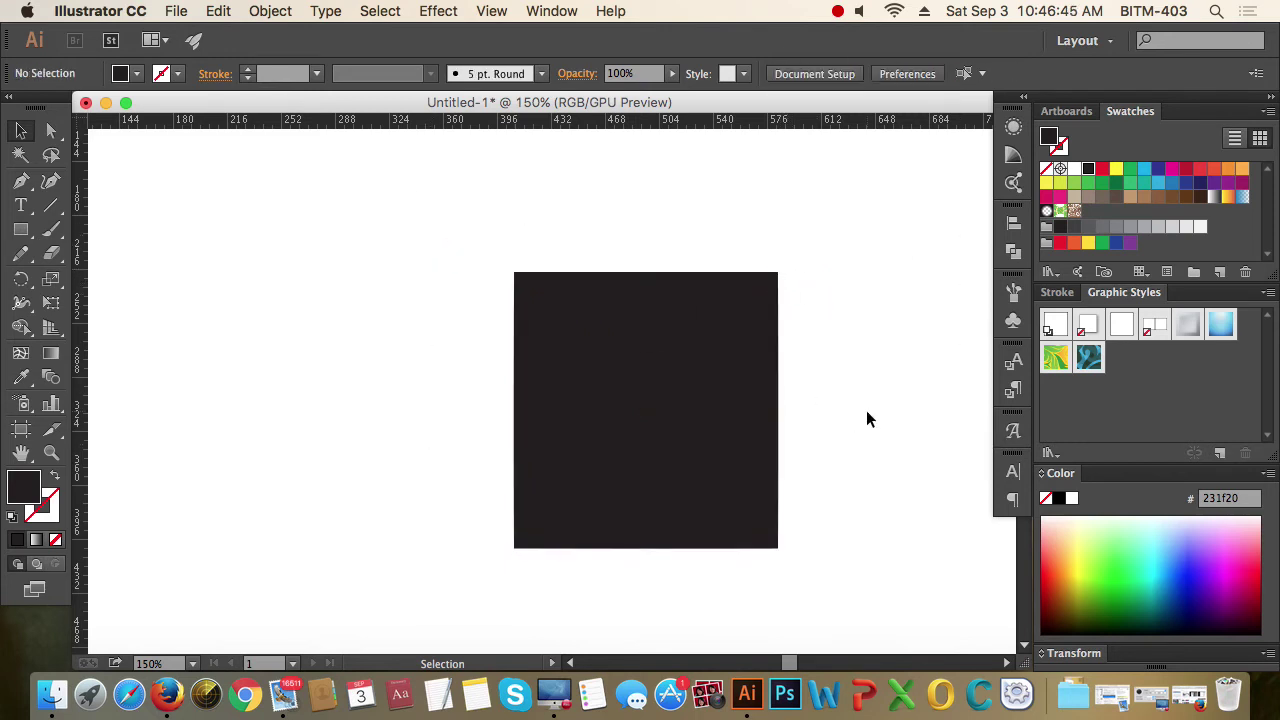
key(super+space)
drag(530, 288, 598, 306)
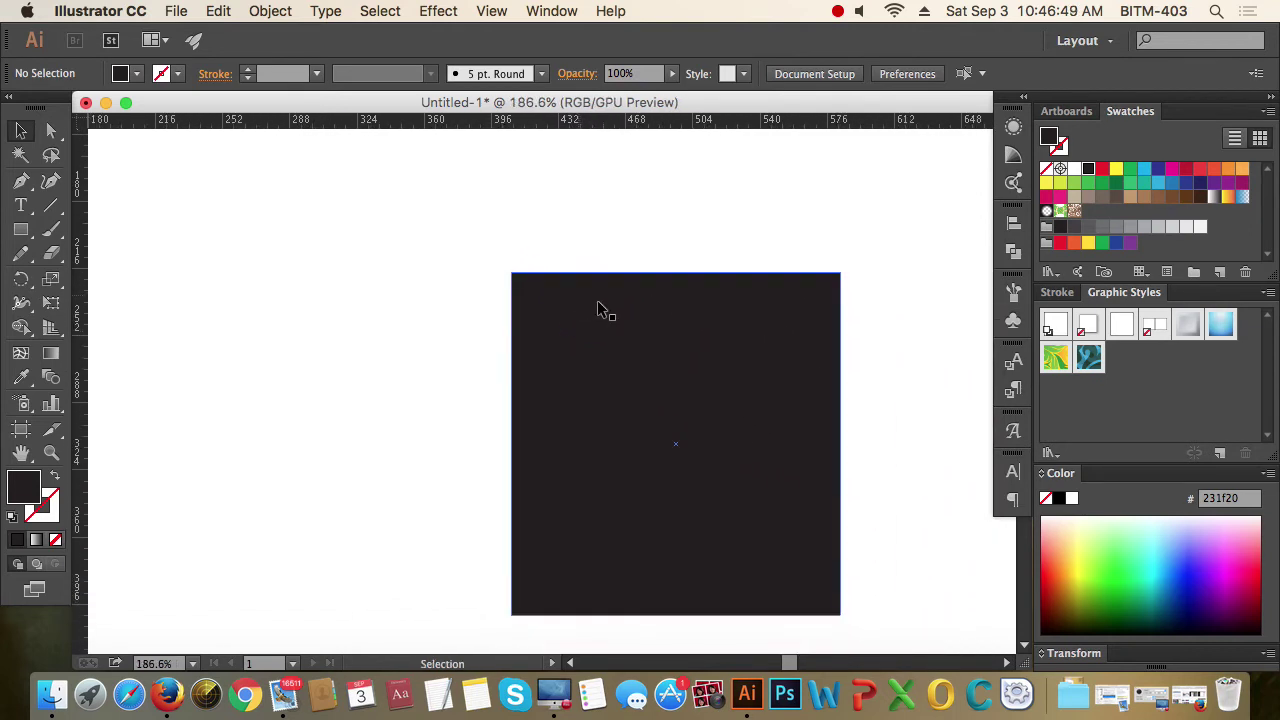
Step: Paint a single dot beside the square's right edge with the Paintbrush and delete it
key(b)
scroll(694, 348, right, 2)
scroll(694, 348, down, 2)
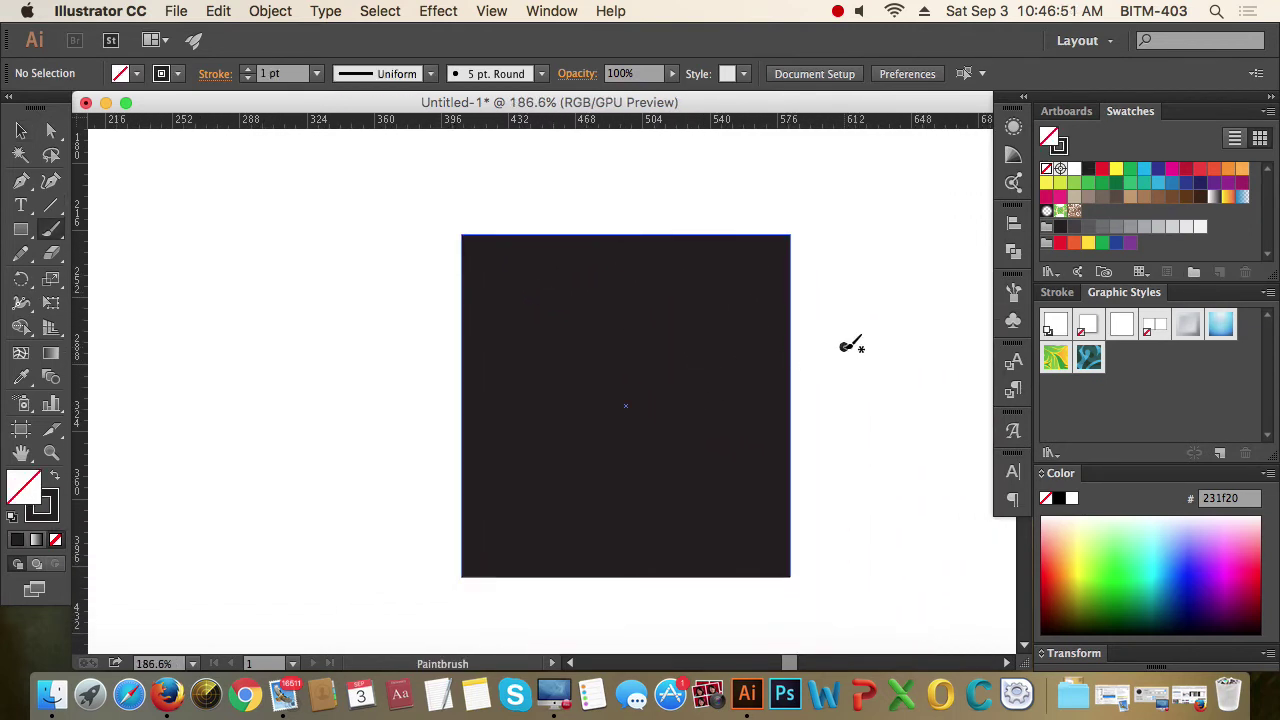
click(844, 346)
click(20, 130)
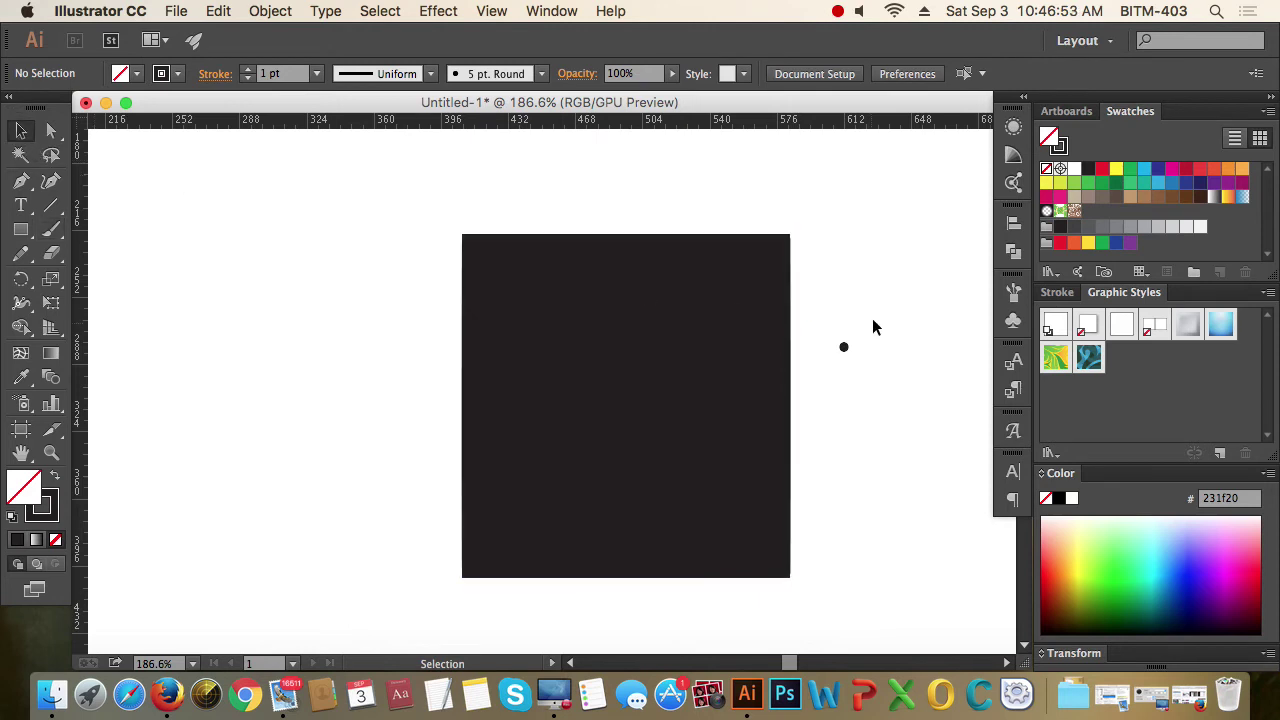
drag(831, 310, 907, 440)
key(Delete)
Step: Move the black square slightly left and up on the artboard and deselect it
drag(729, 340, 690, 330)
click(806, 316)
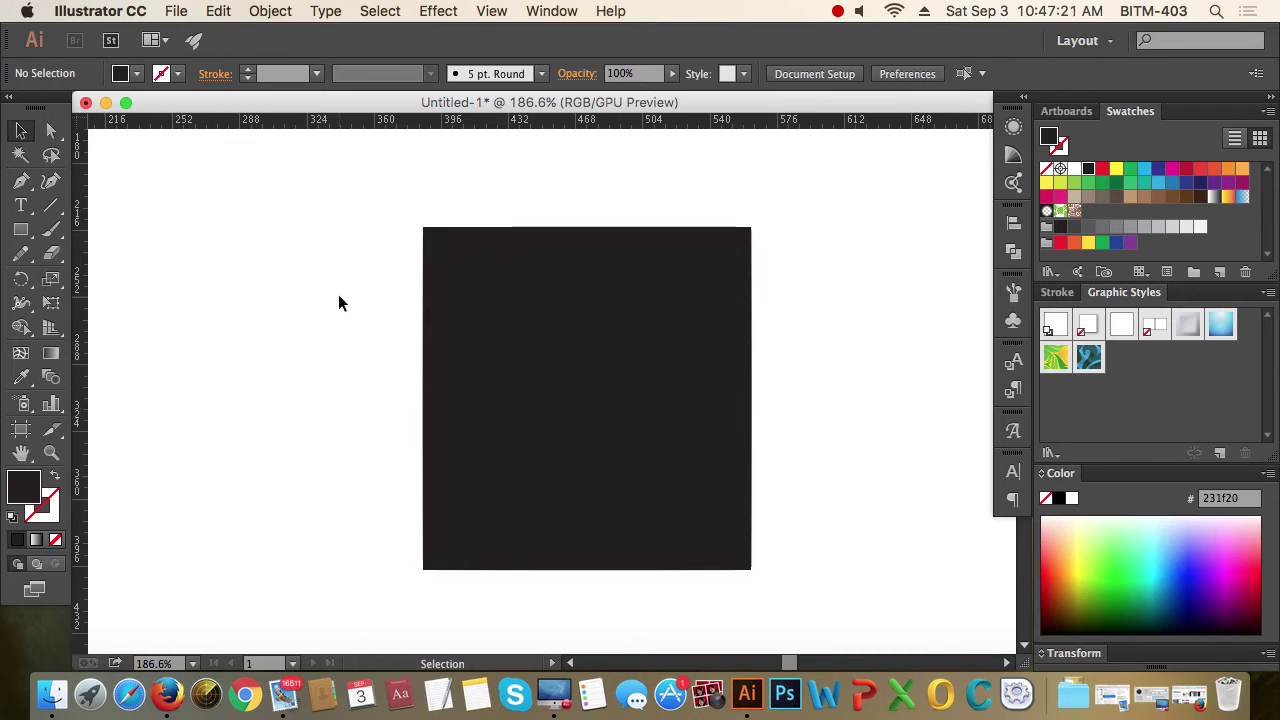
Step: Pan the artboard back and forth around the square with the temporary Hand tool
key(space)
drag(491, 266, 680, 341)
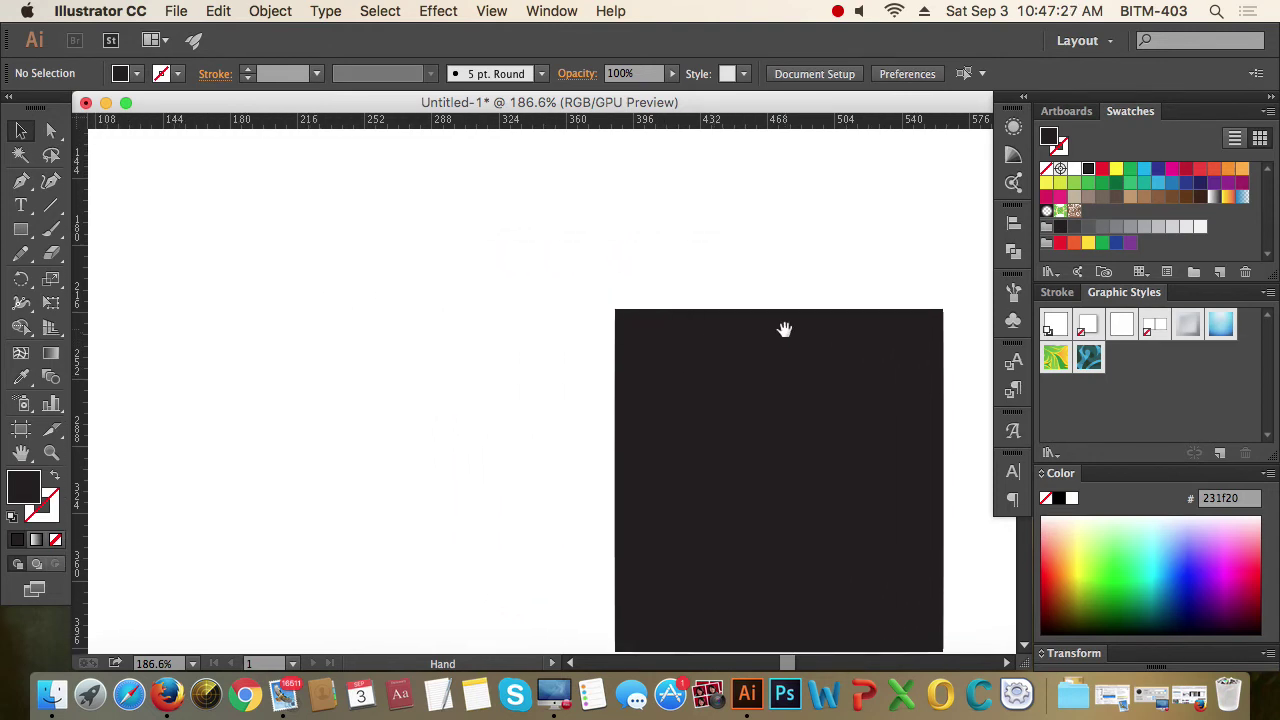
drag(845, 330, 540, 217)
drag(529, 437, 682, 303)
drag(417, 294, 589, 346)
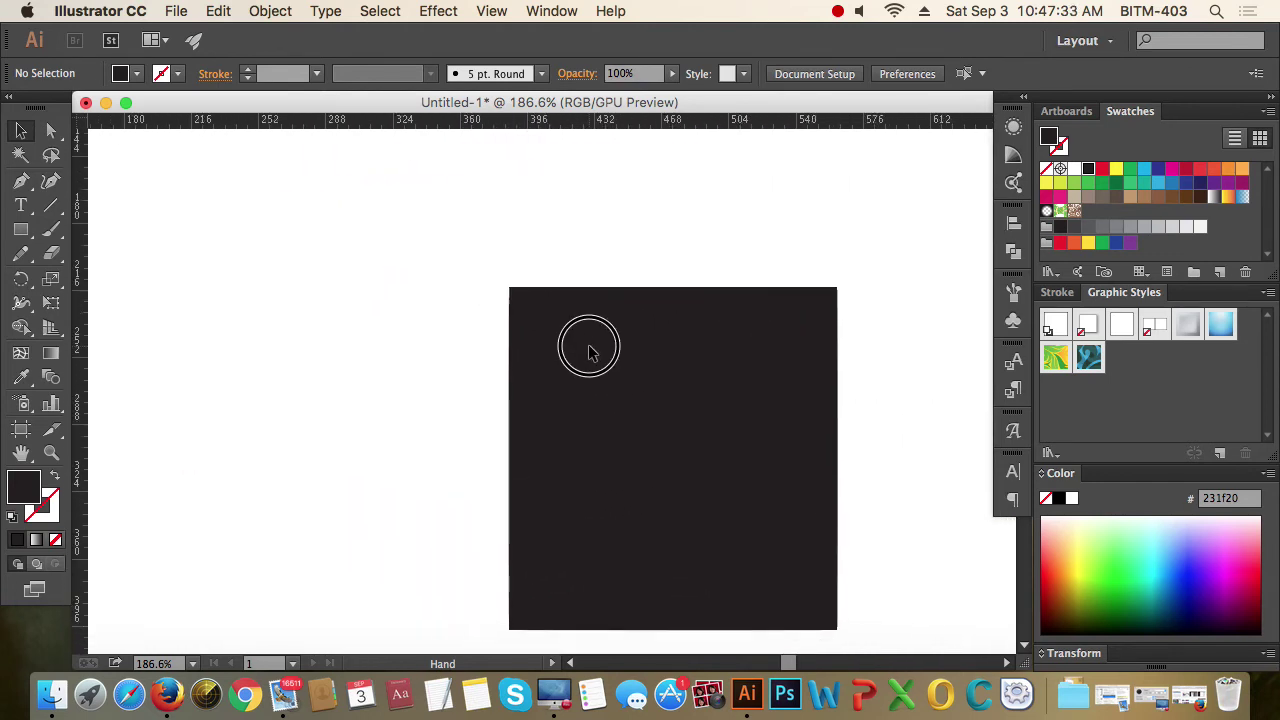
Step: Magnify the square to 800% and pan along its top edge to the upper-right corner with the temporary Hand tool
scroll(516, 312, up, 5)
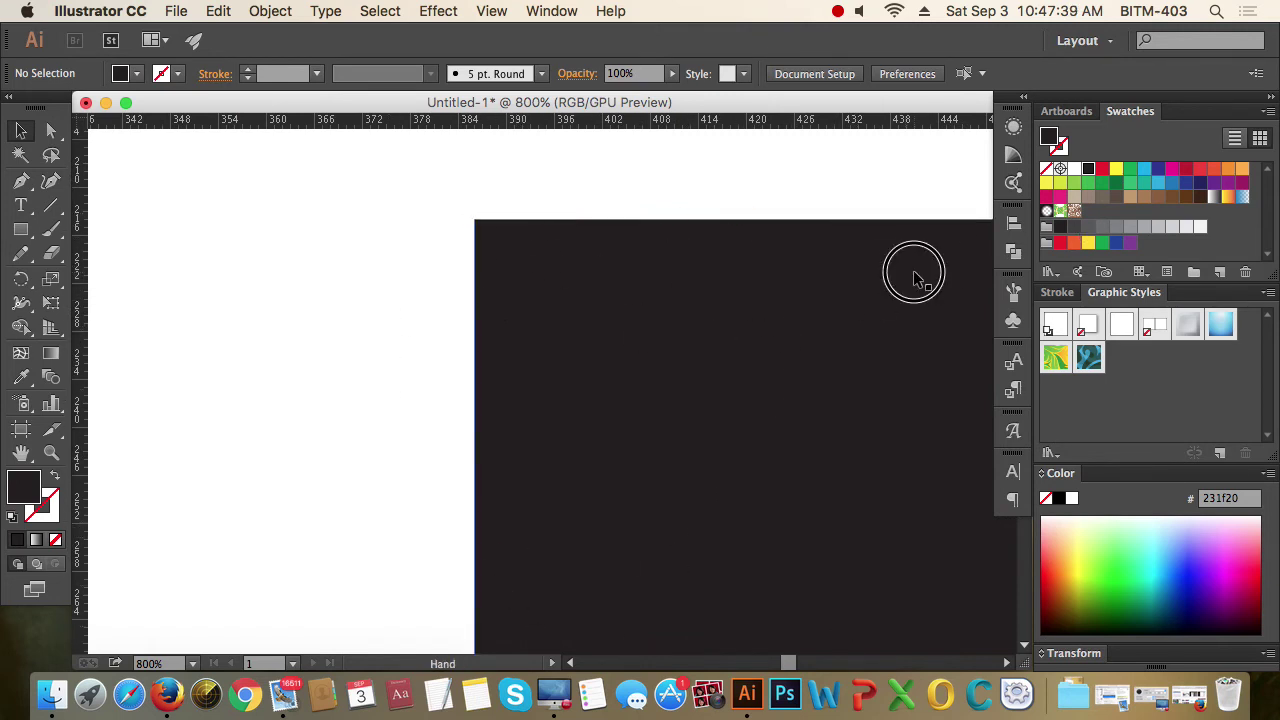
drag(909, 271, 316, 292)
drag(880, 341, 380, 339)
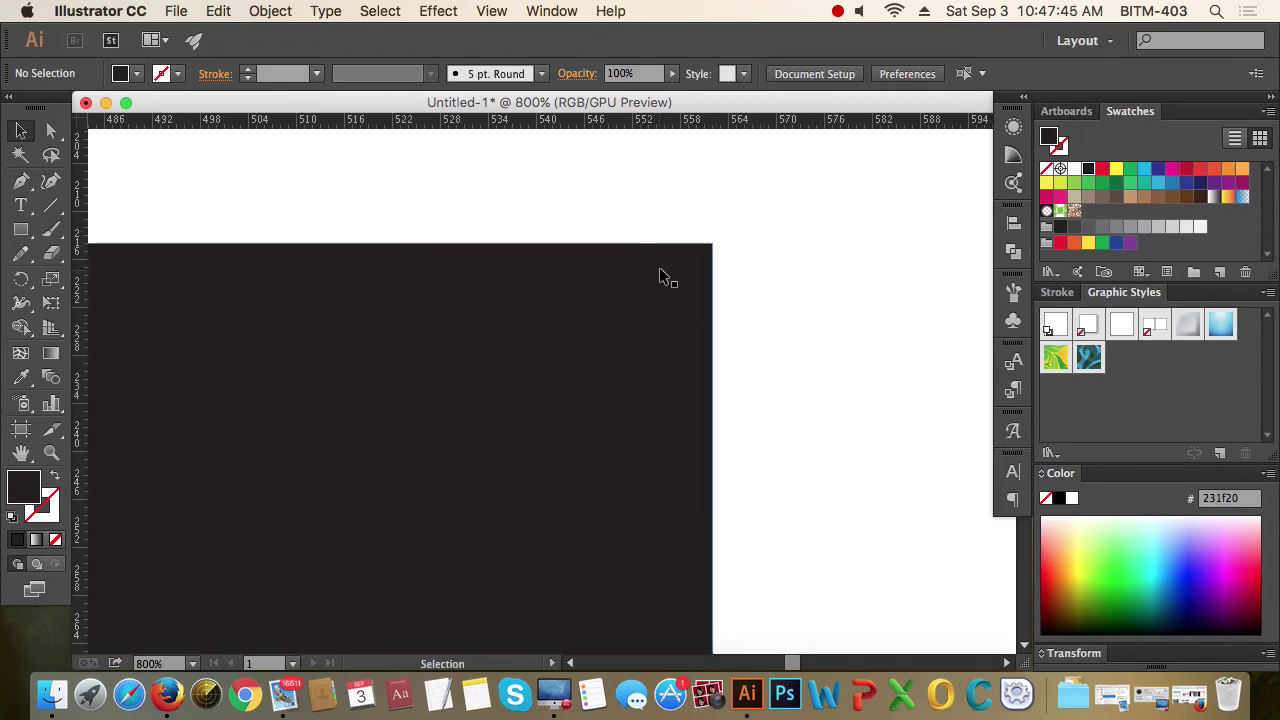
Step: Zoom out to 150% and pan to bring the whole square near the middle of the view
scroll(733, 295, down, 4)
scroll(733, 295, down, 1)
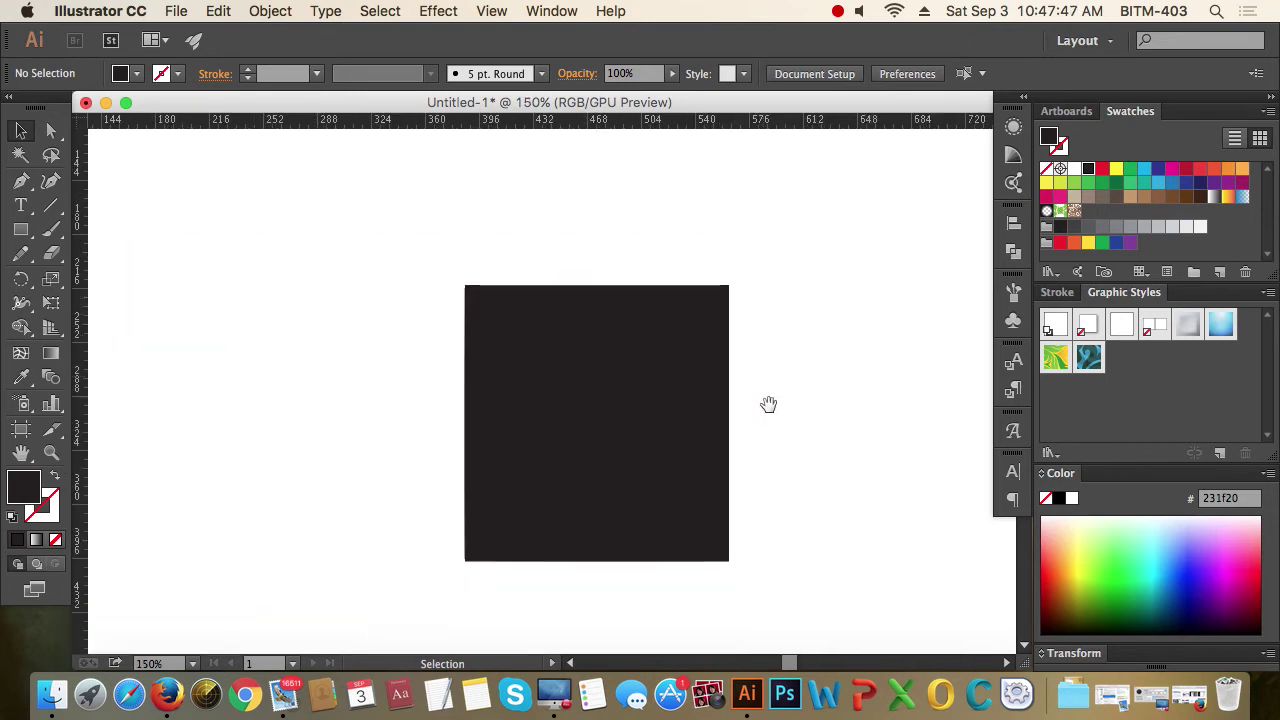
drag(766, 403, 751, 380)
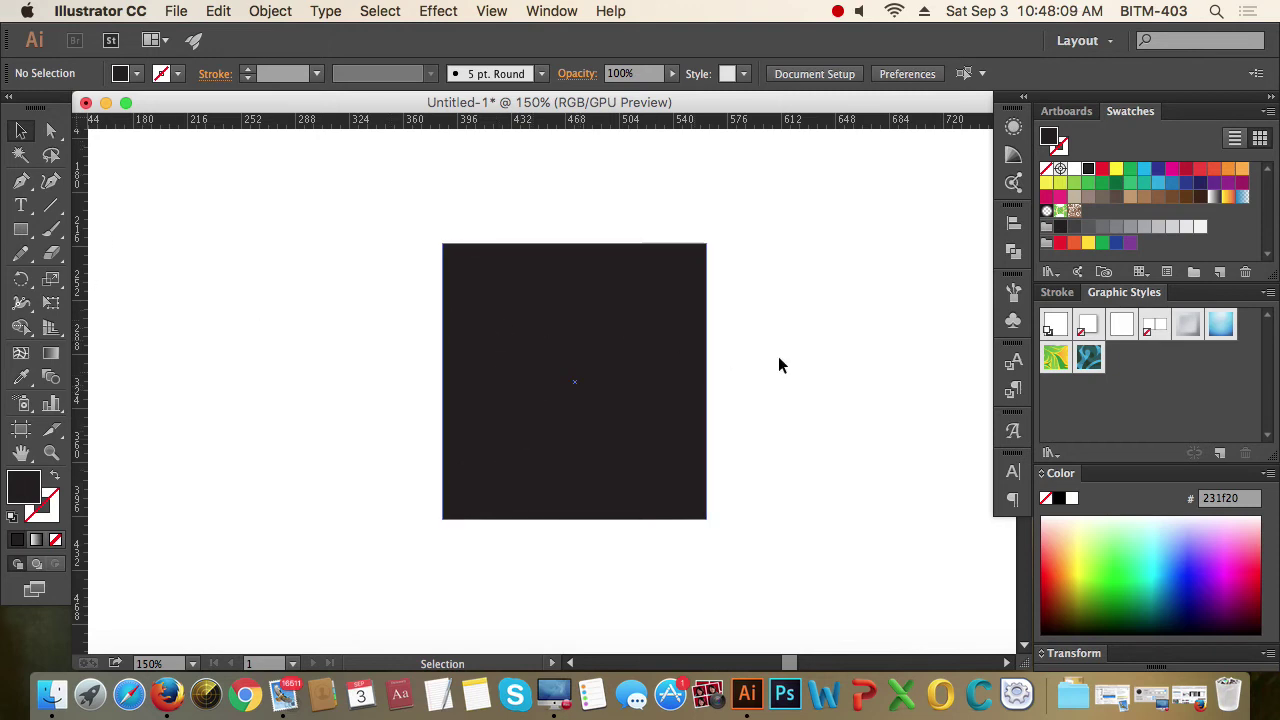
key(space)
key(space)
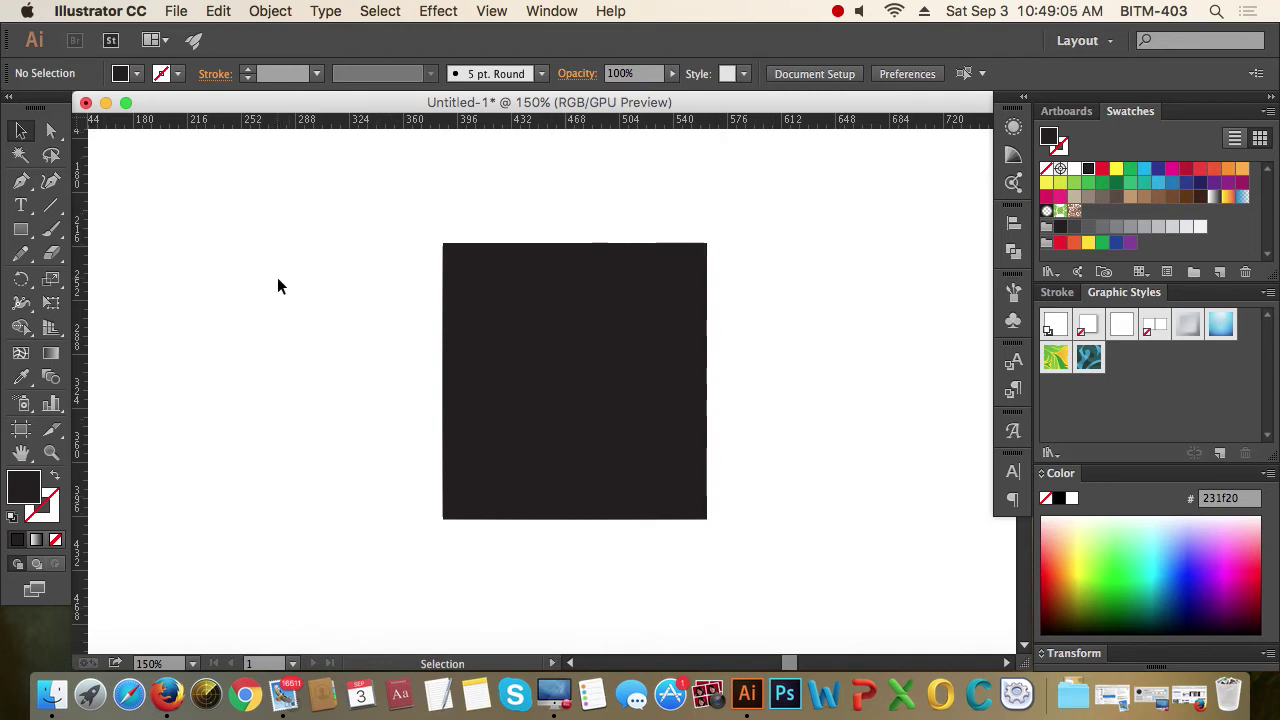
Step: Fit the artboard in the window, zoom out to 12.5%, and fit the artboard in the window again
key(super+0)
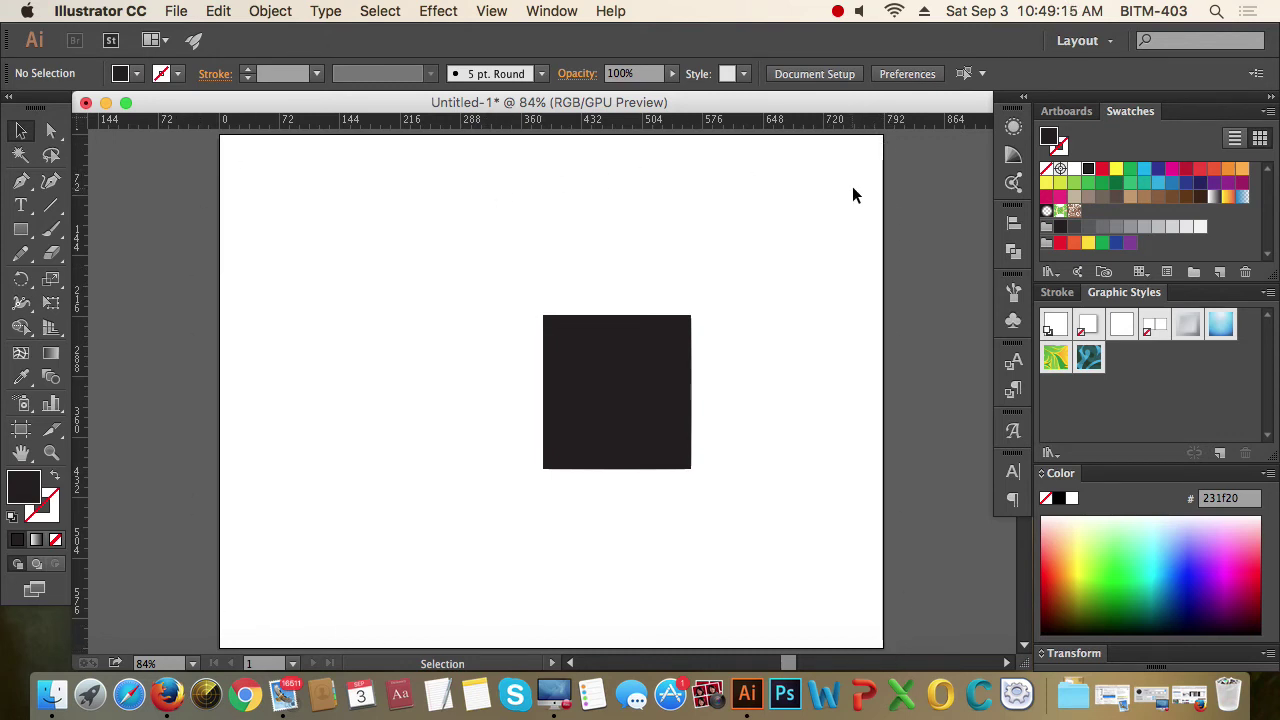
scroll(855, 197, down, 6)
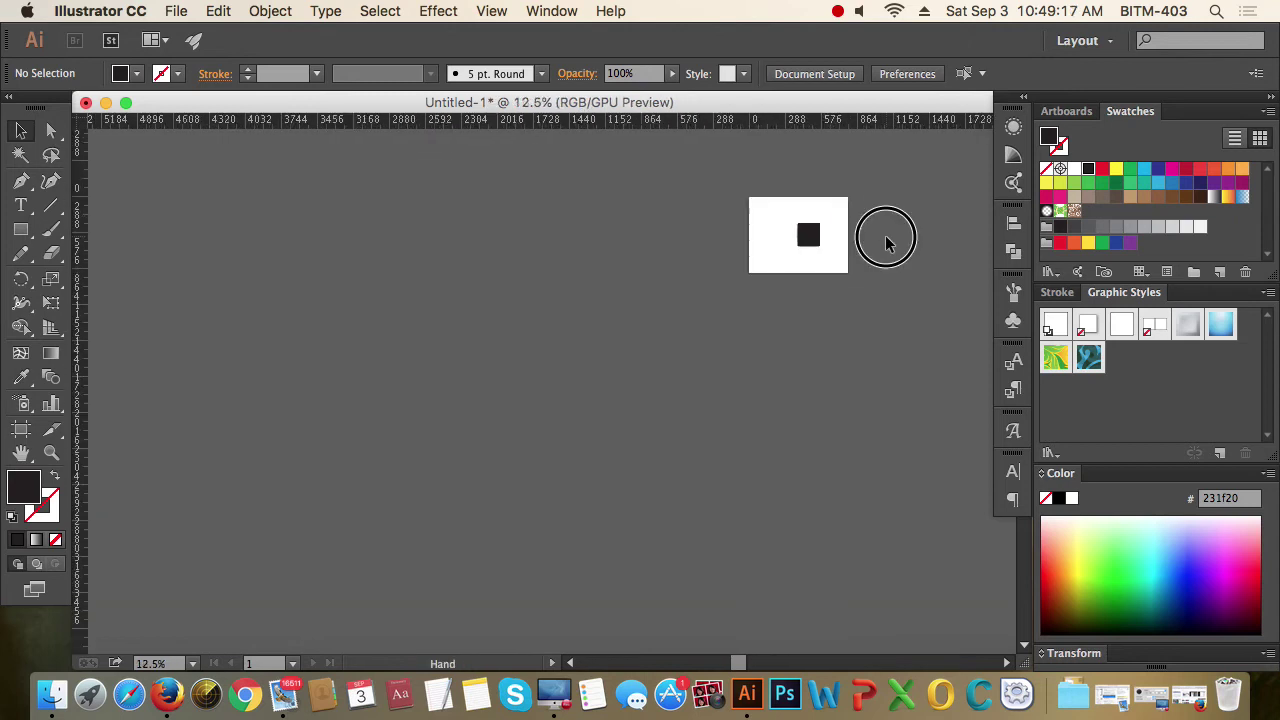
key(super+0)
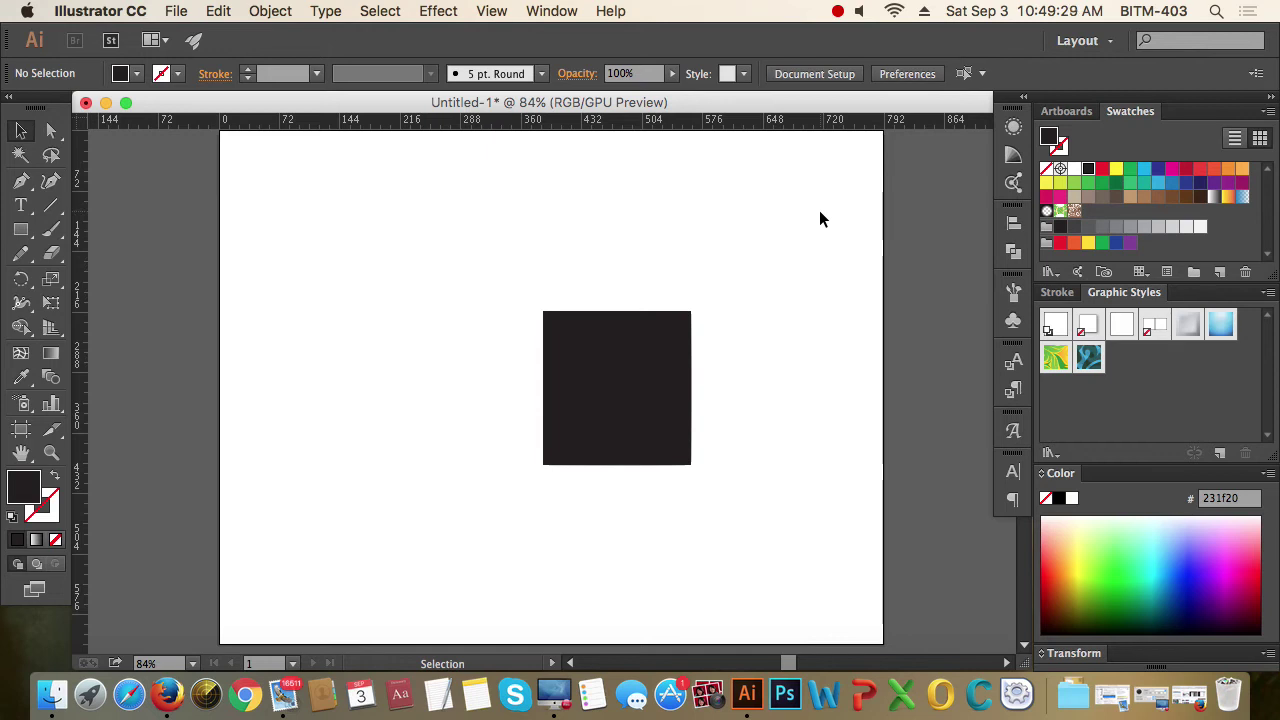
Step: View the document at its actual size of 100%, zoom far in to 8500%, and return to actual size
key(super+1)
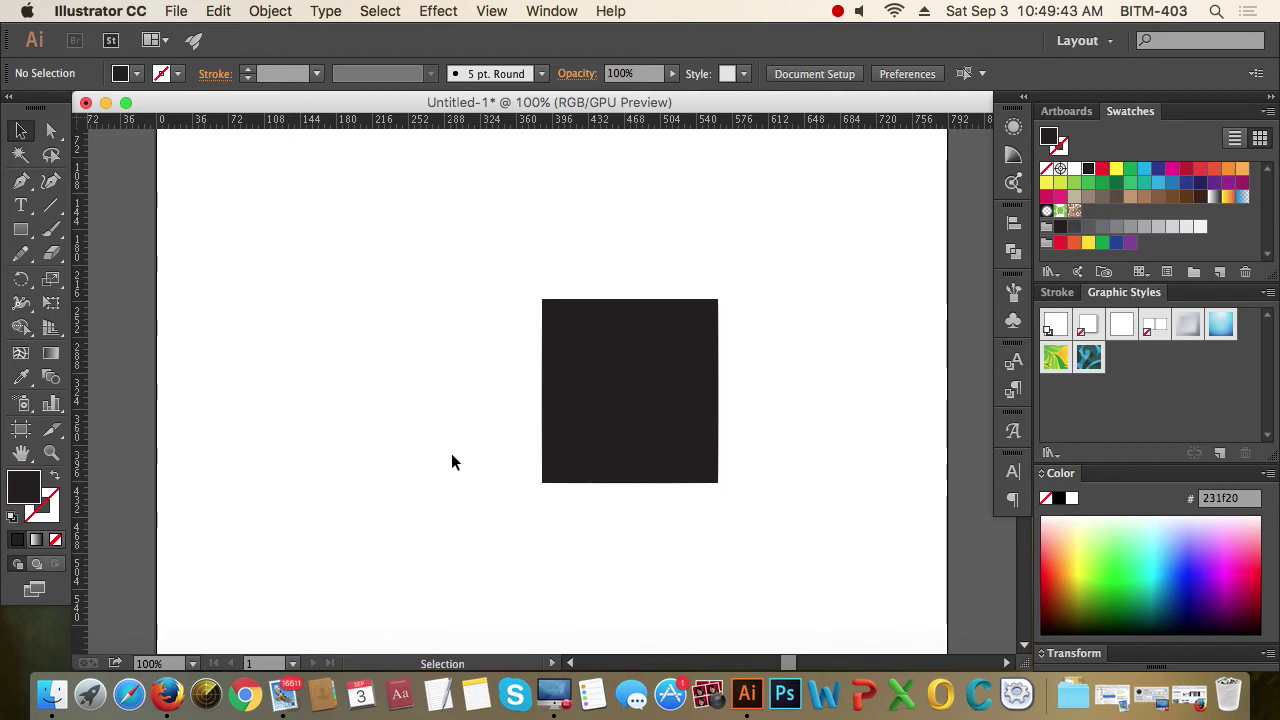
scroll(452, 453, down, 7)
scroll(455, 461, up, 15)
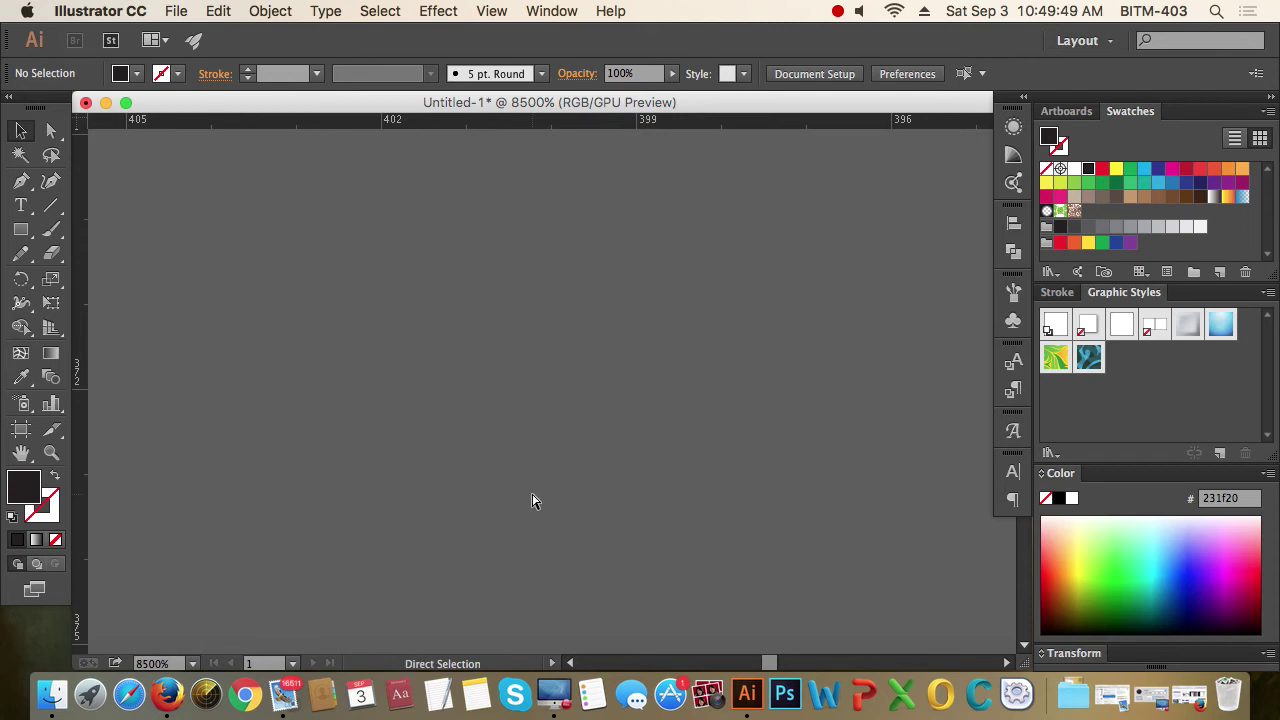
key(super+1)
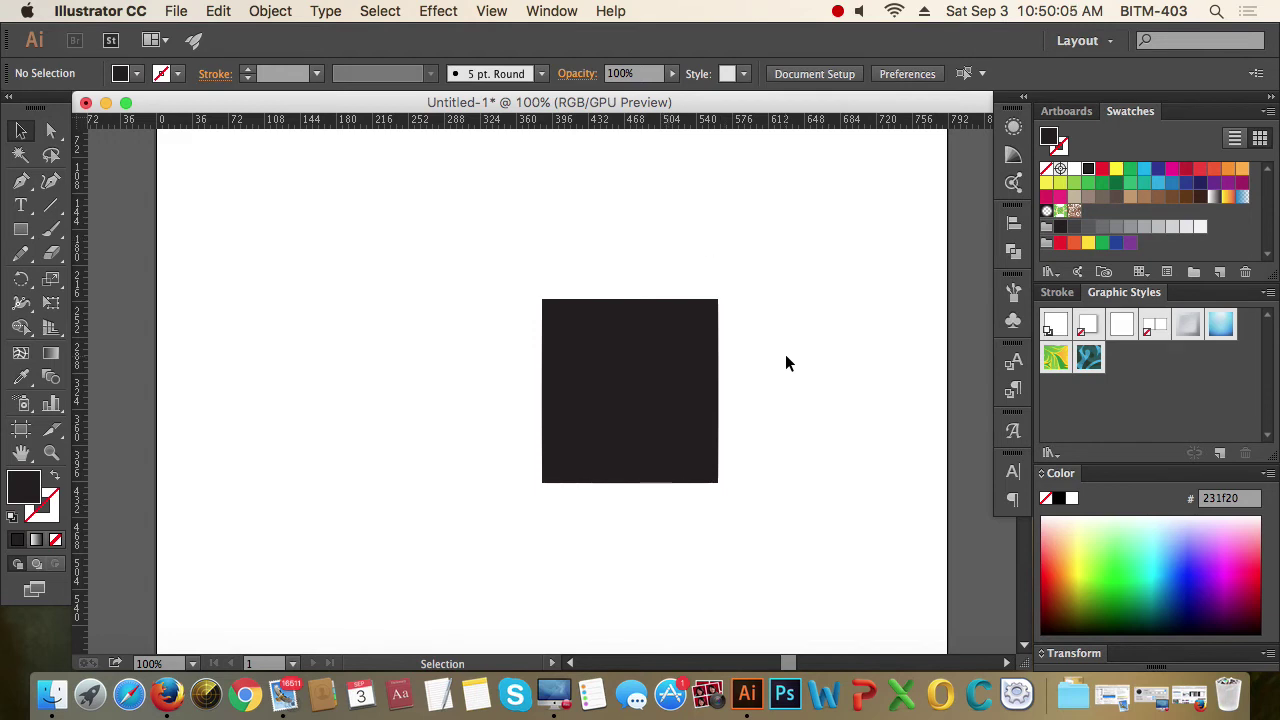
Step: Zoom in and out on the square between 150% and 300%, finishing at 200%
scroll(661, 418, up, 2)
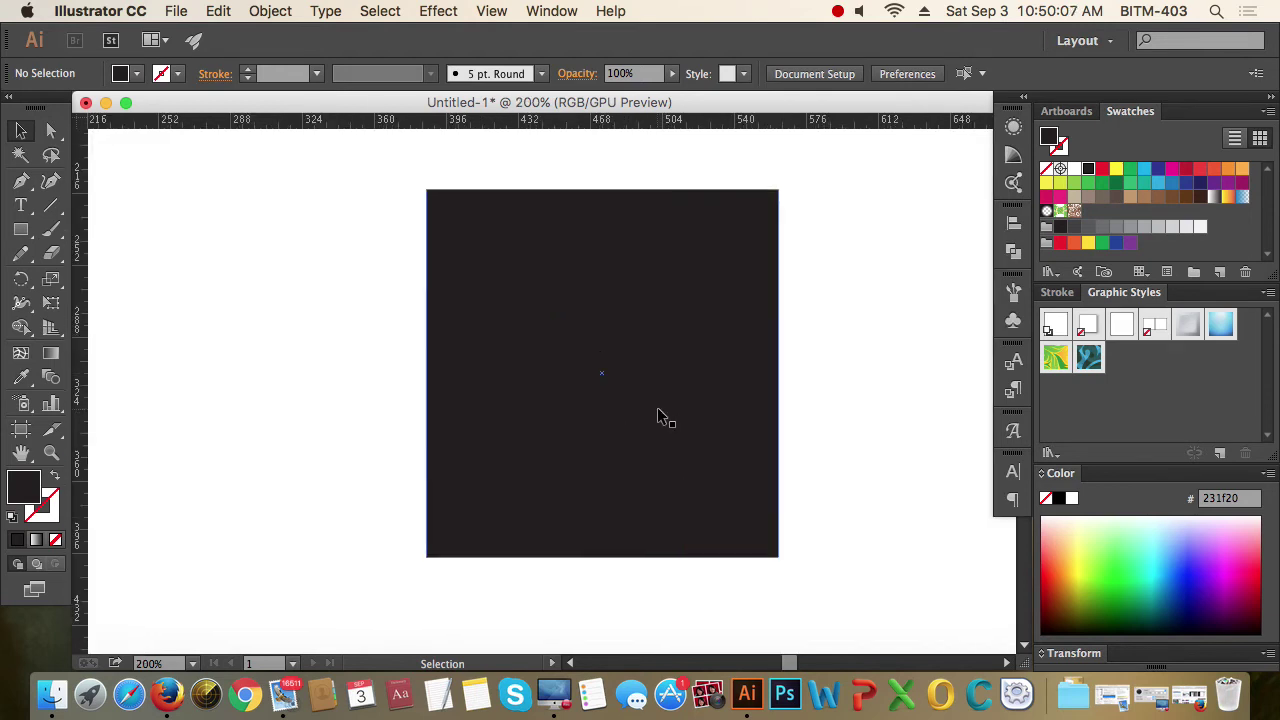
scroll(661, 418, down, 1)
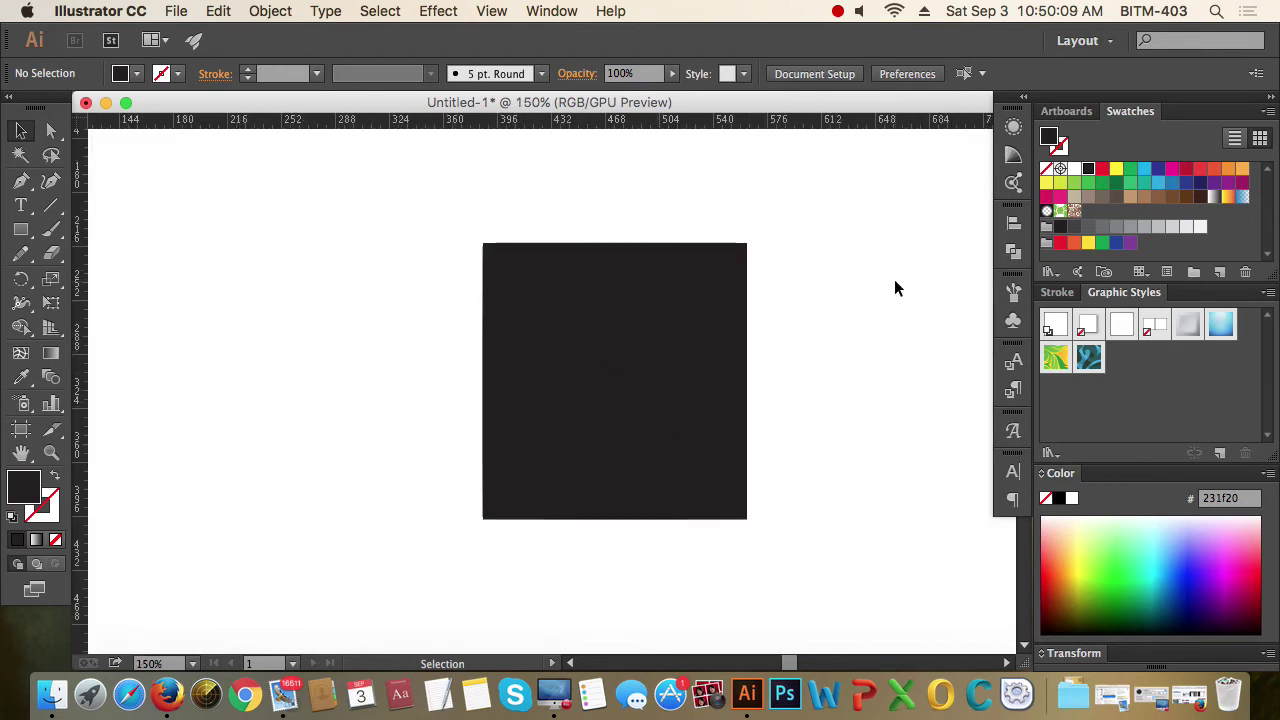
scroll(751, 289, up, 2)
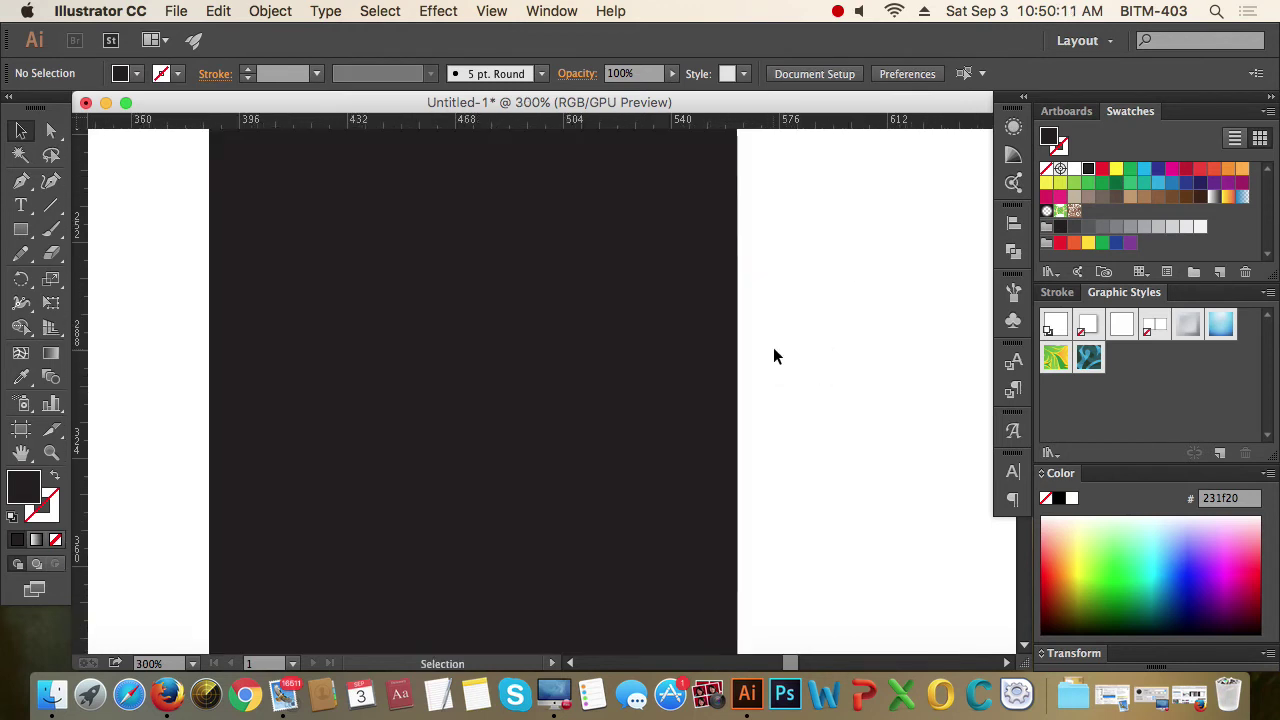
scroll(775, 356, down, 1)
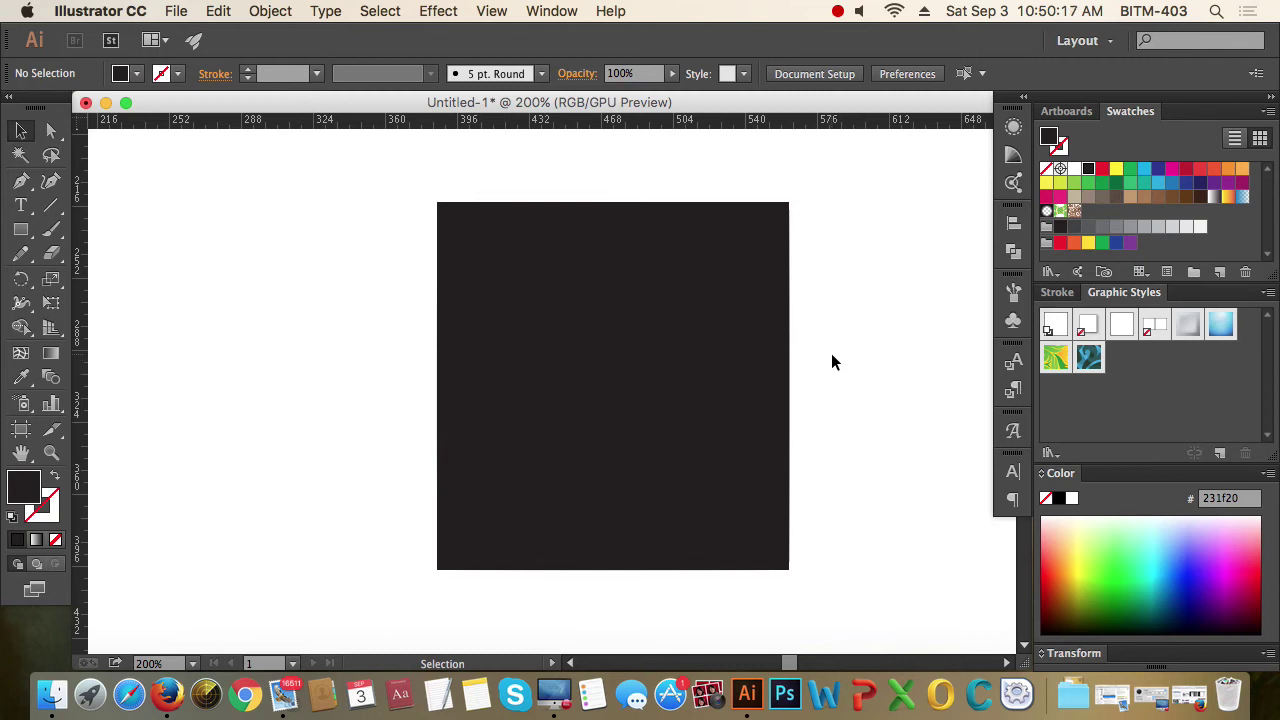
Step: Select the black square and move it up and to the left on the artboard
click(685, 318)
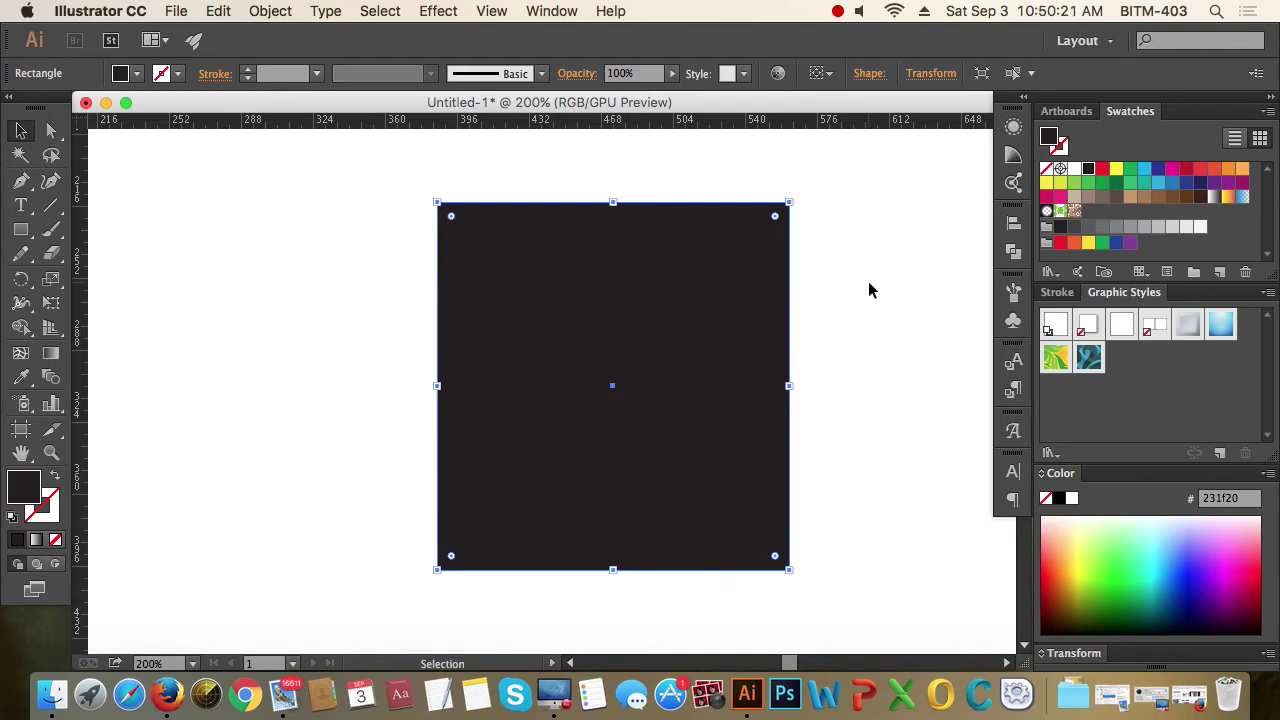
drag(706, 306, 617, 257)
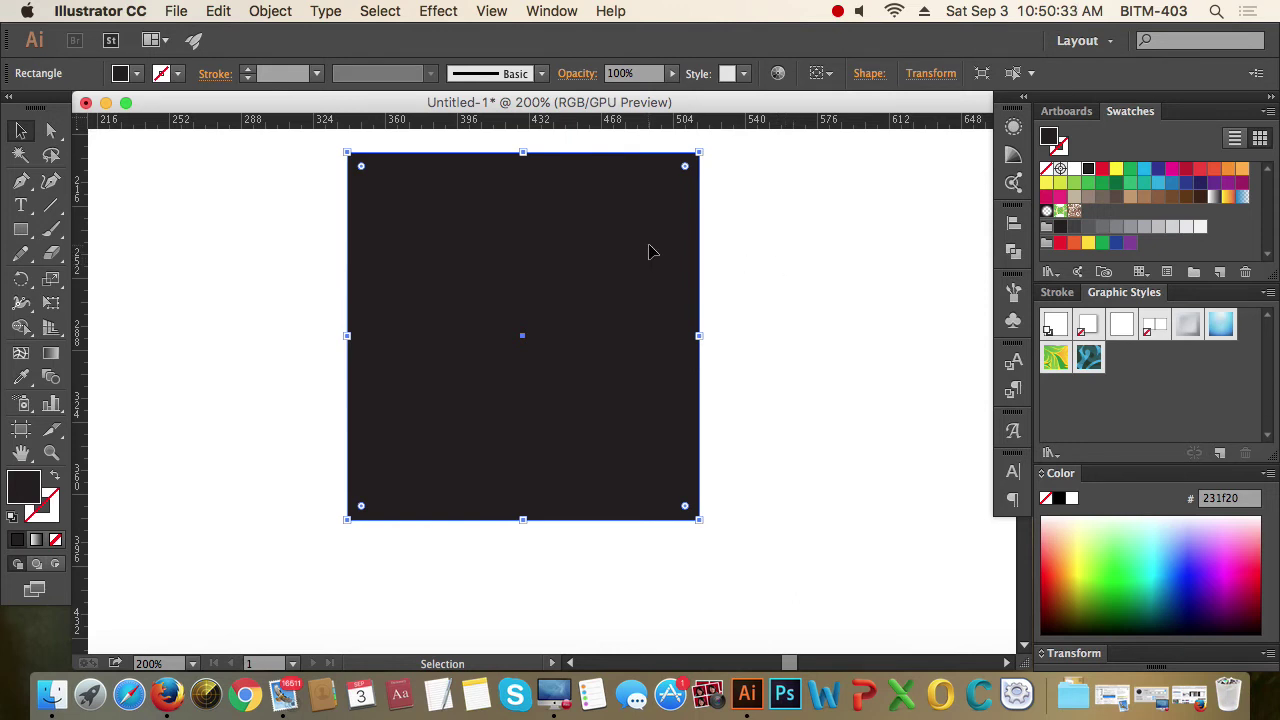
Step: Zoom out to 100%, pan the artboard leftward, and zoom back in to 150% with the square still selected
scroll(643, 256, down, 2)
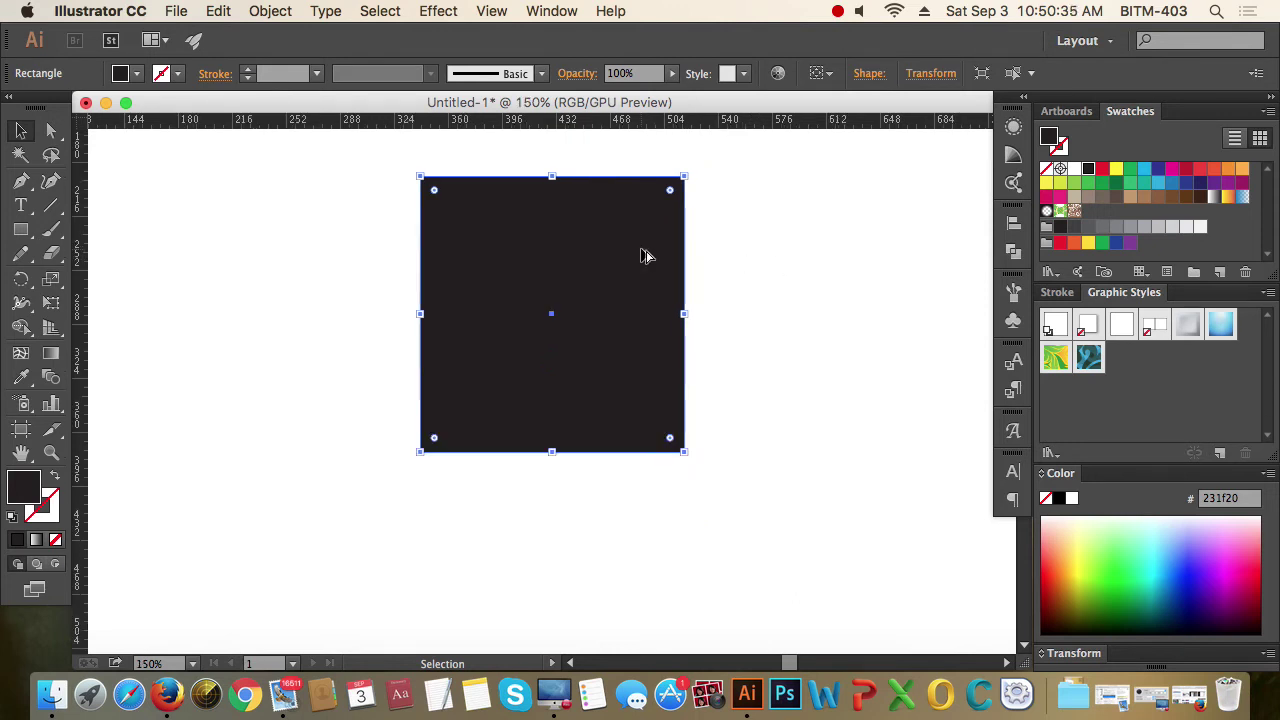
scroll(643, 256, up, 1)
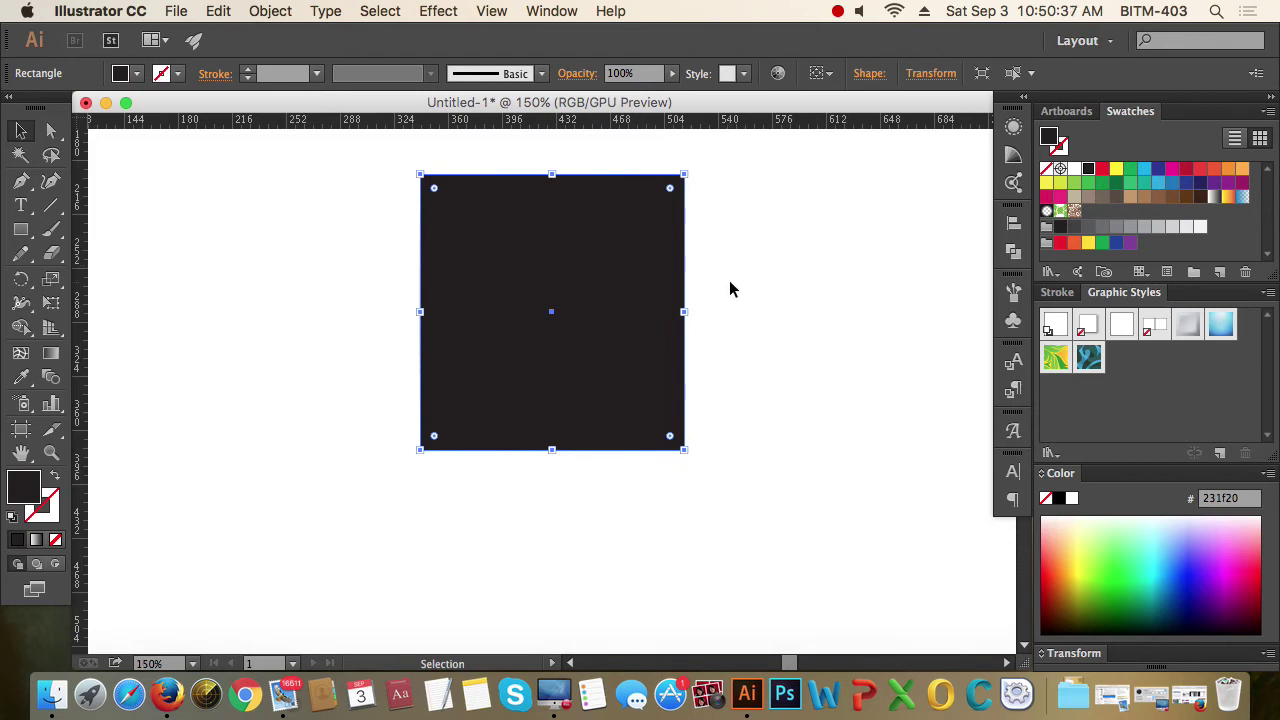
scroll(730, 289, down, 1)
drag(757, 280, 654, 271)
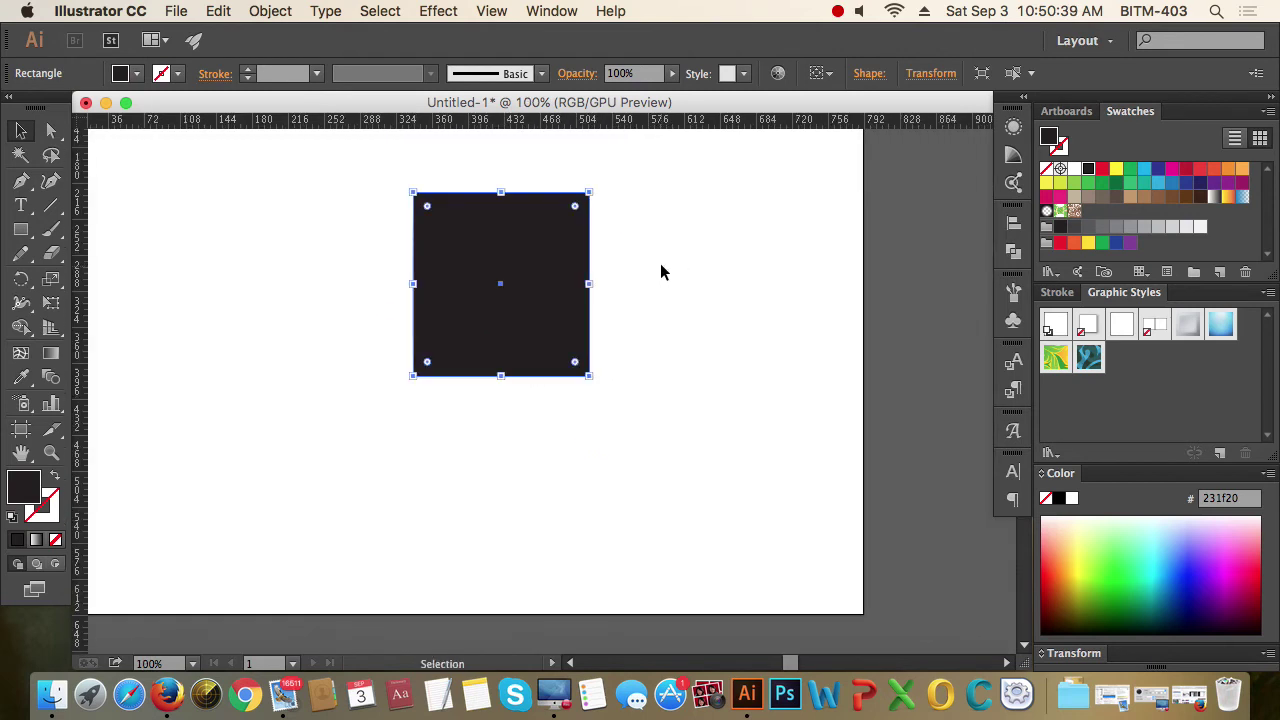
scroll(656, 266, up, 1)
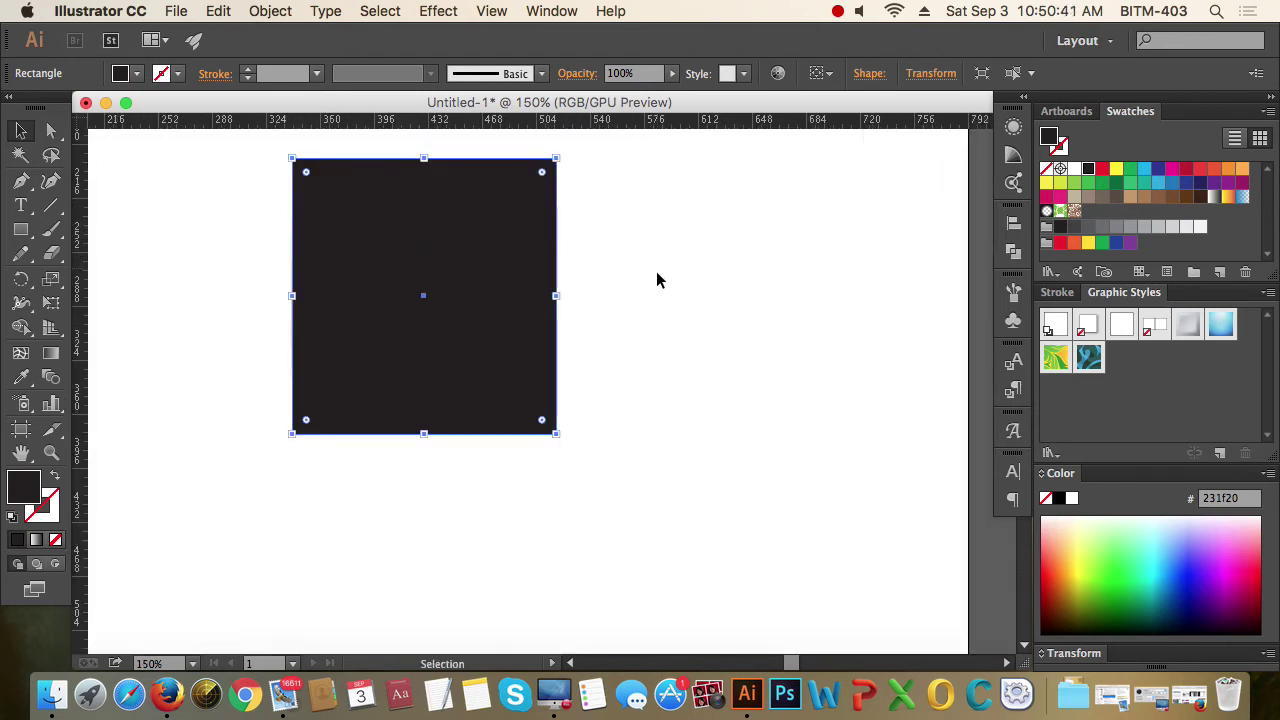
Step: Paste a copy of the black square at 100% zoom, delete the copy, and reselect the original square
drag(656, 271, 668, 261)
scroll(668, 261, down, 1)
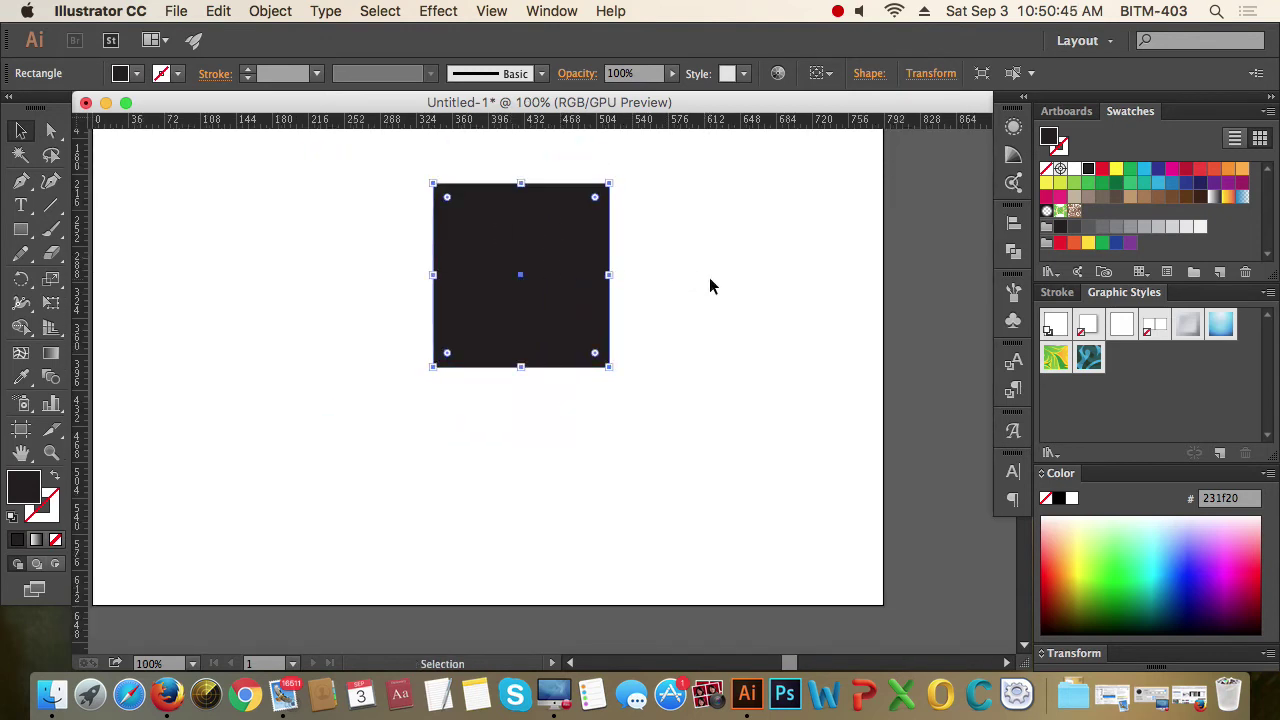
key(super+v)
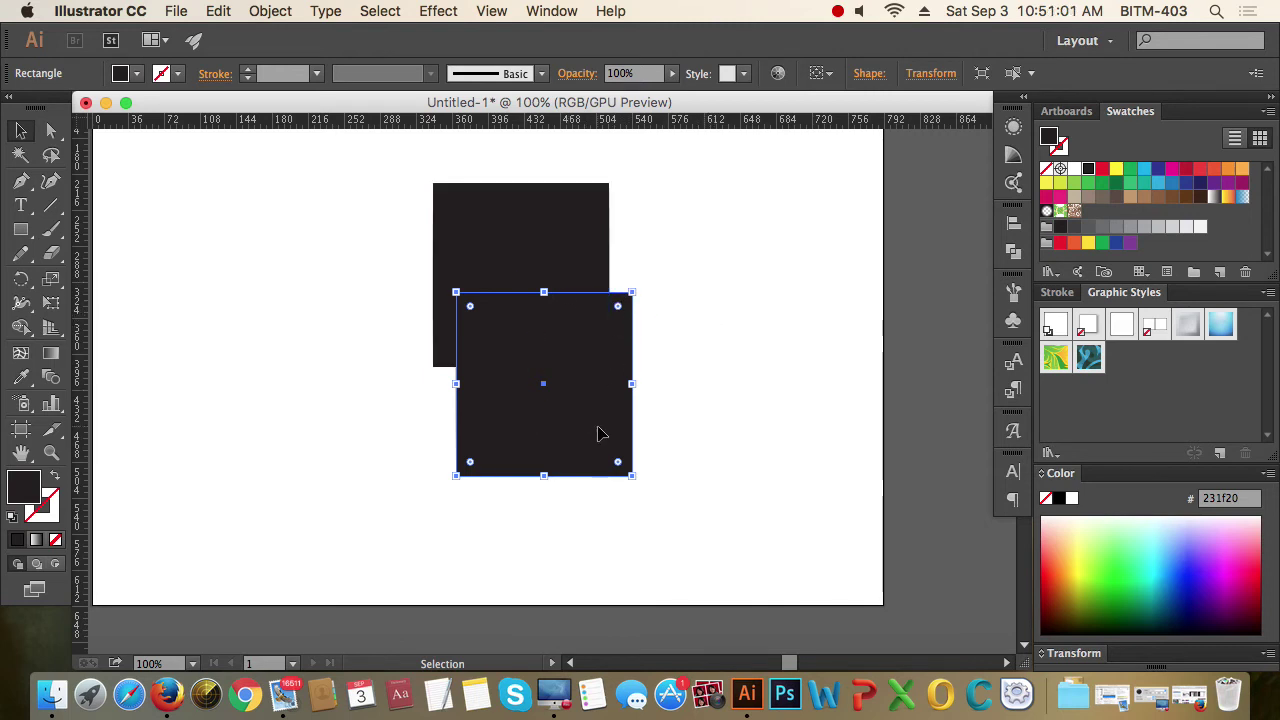
key(Delete)
click(578, 276)
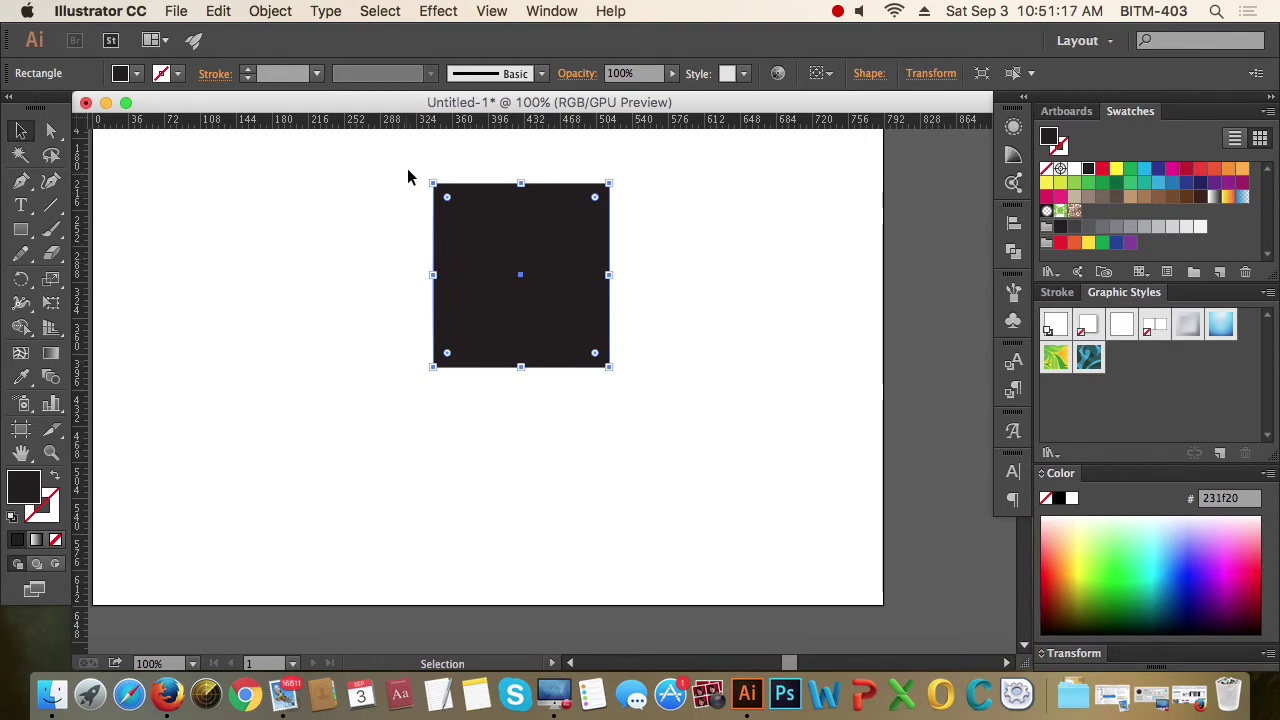
Step: Marquee-select the black square and alternate between the Direct Selection and Selection tools, finishing with the Selection tool
drag(408, 170, 634, 290)
key(a)
key(v)
key(a)
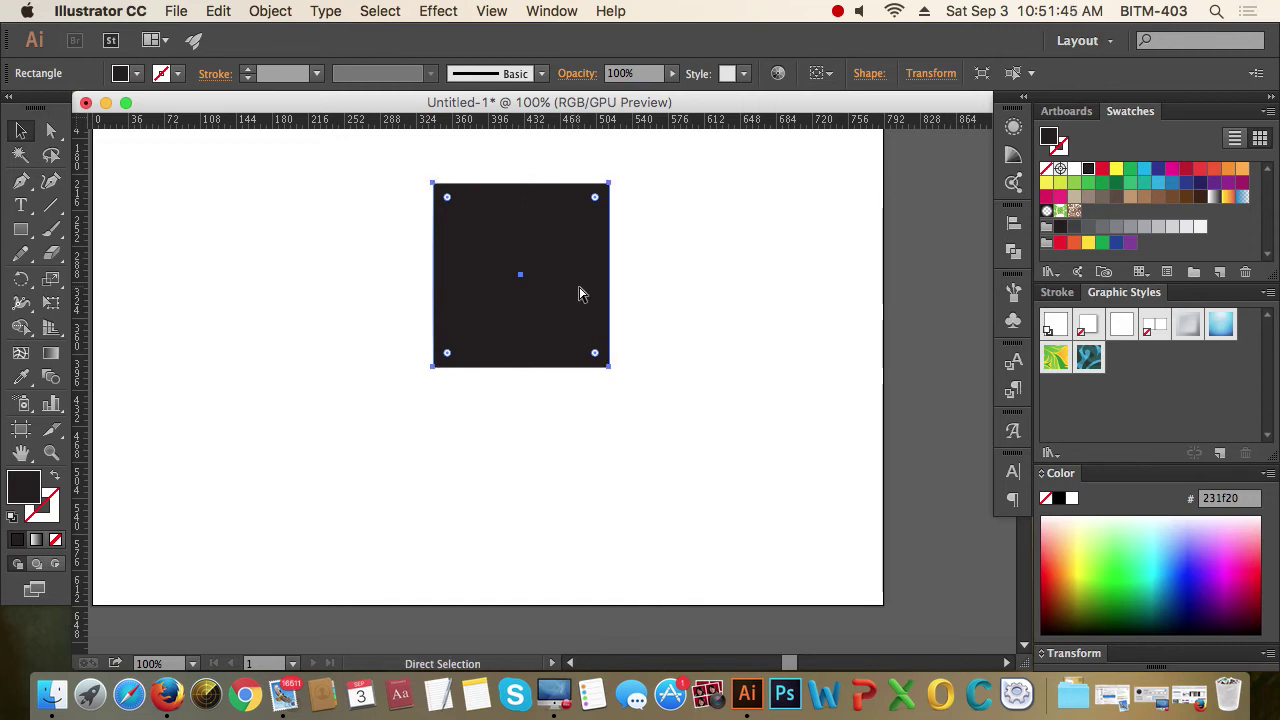
key(v)
key(a)
key(v)
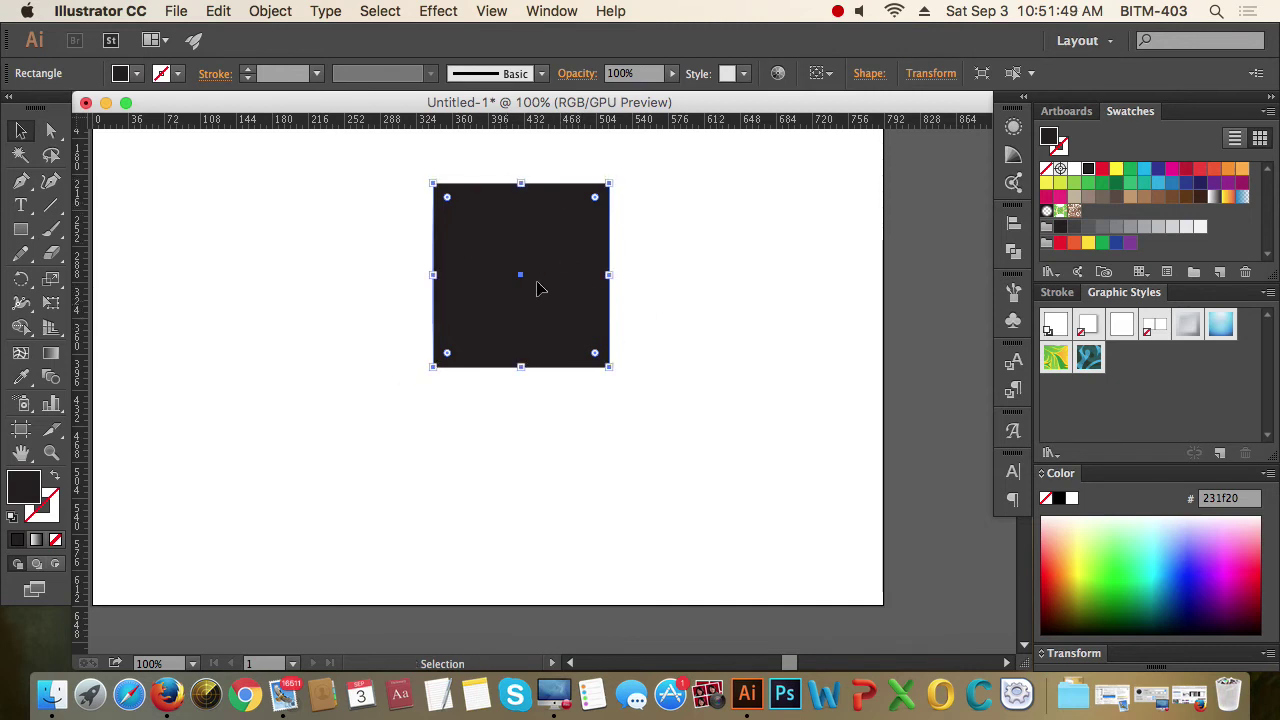
Step: Fill the selected square with the red swatch, move it slightly right and up off the black square, and deselect it
click(1102, 169)
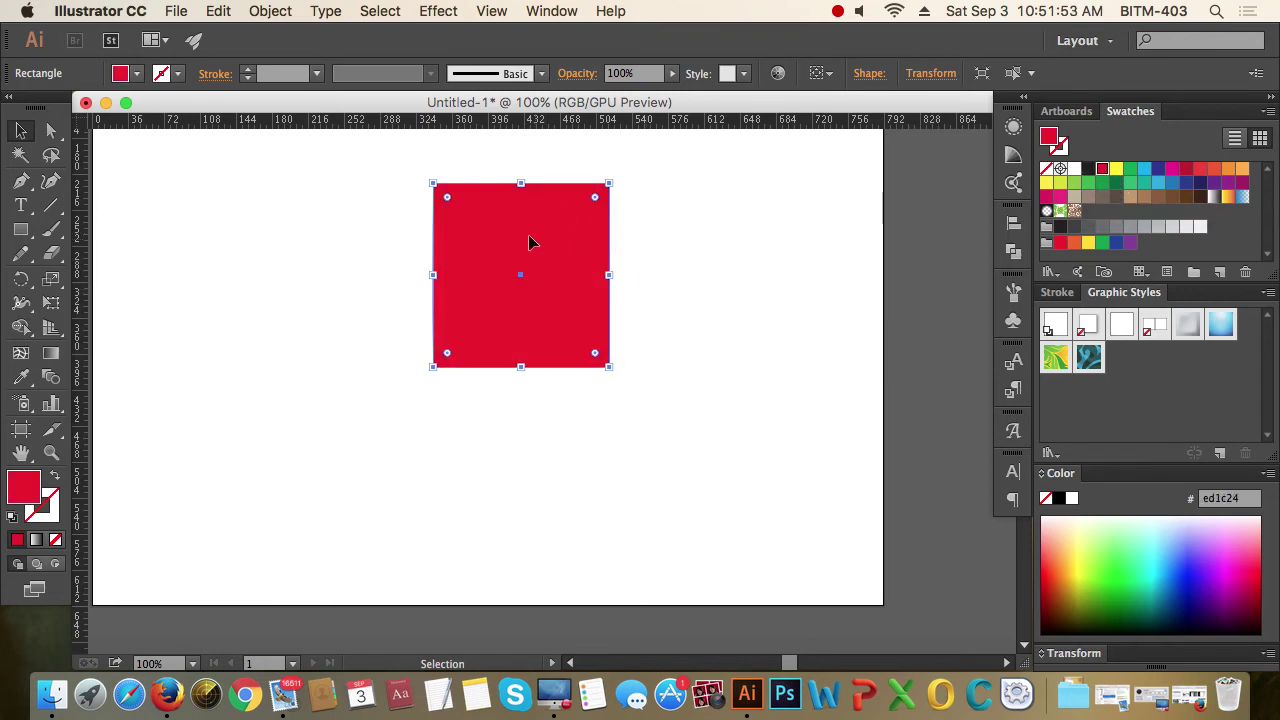
mouse_move(523, 240)
mouse_down()
mouse_move(506, 229)
mouse_move(529, 234)
mouse_up()
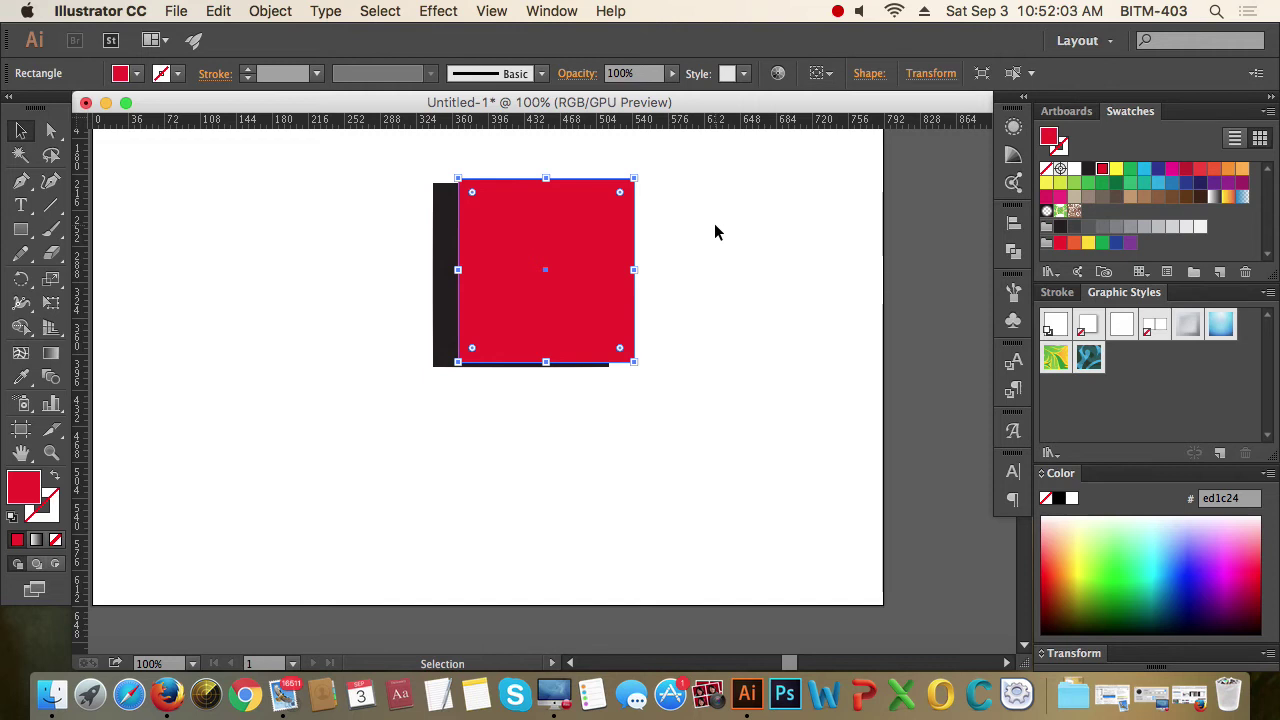
click(756, 287)
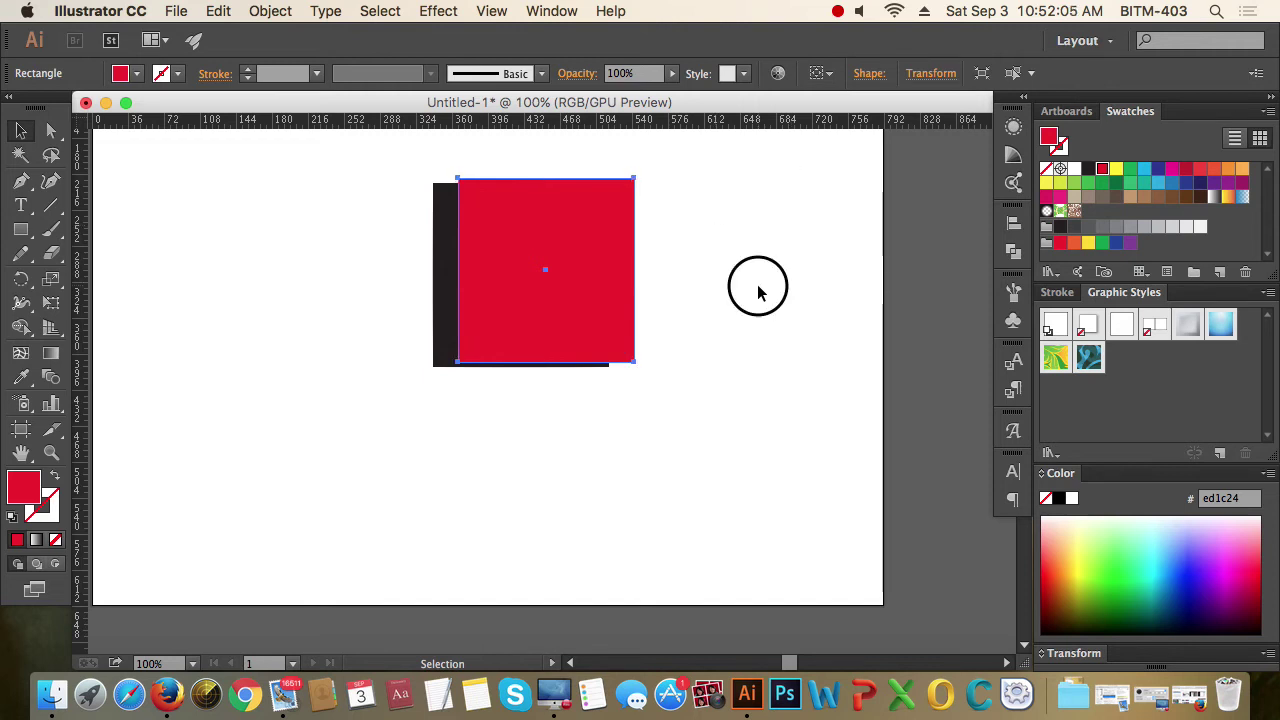
key(super+equal)
click(815, 318)
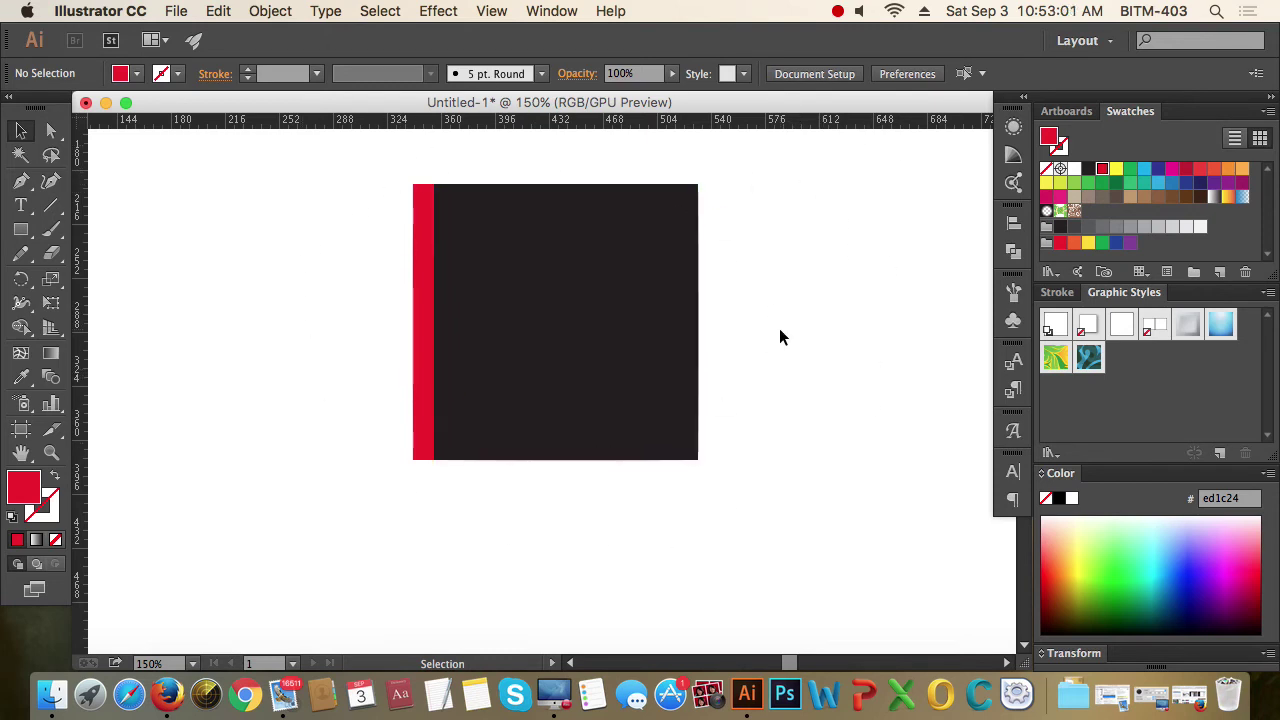
Step: Change the screen mode to full screen with menu bar, then to full screen, and fit the artboard in view
key(f)
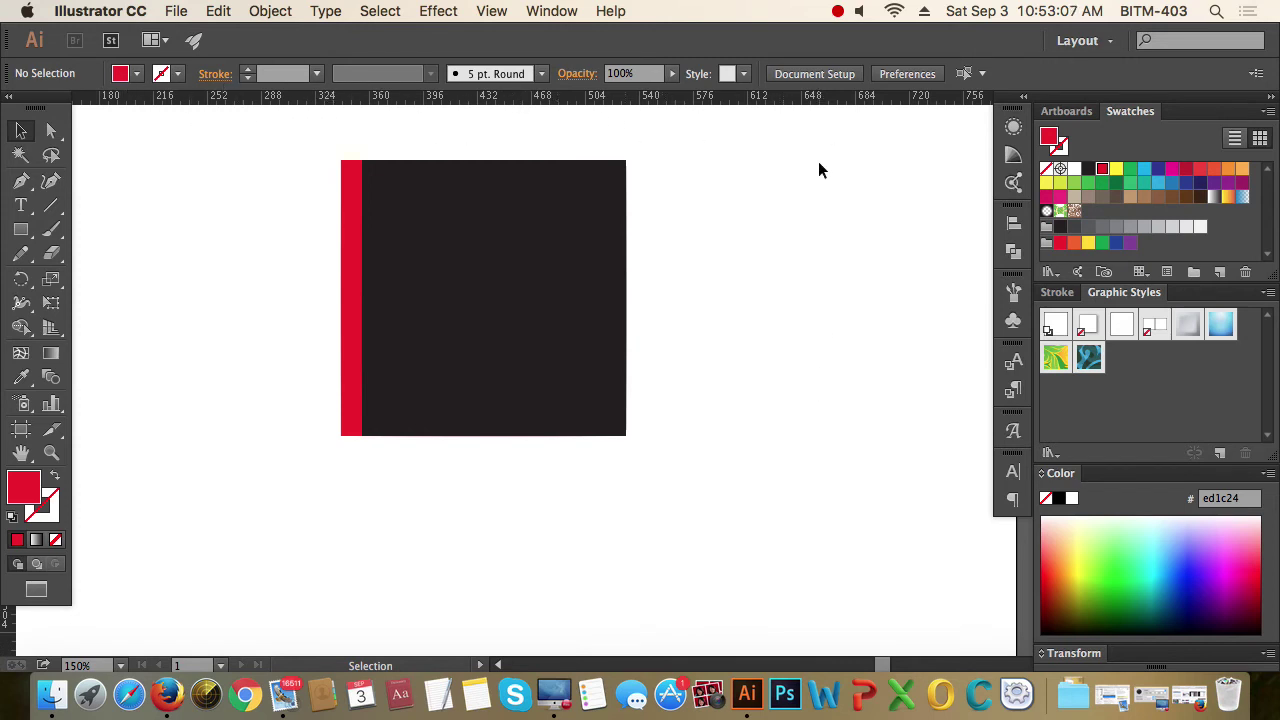
key(f)
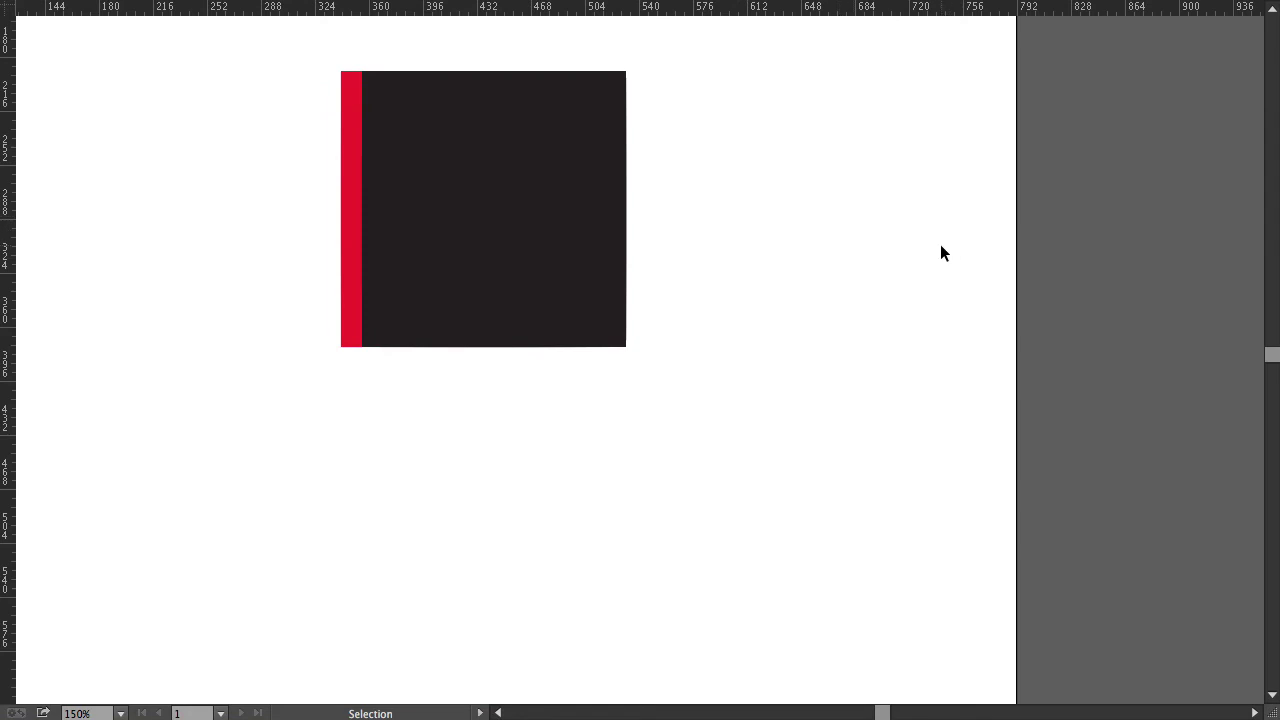
scroll(941, 244, up, 2)
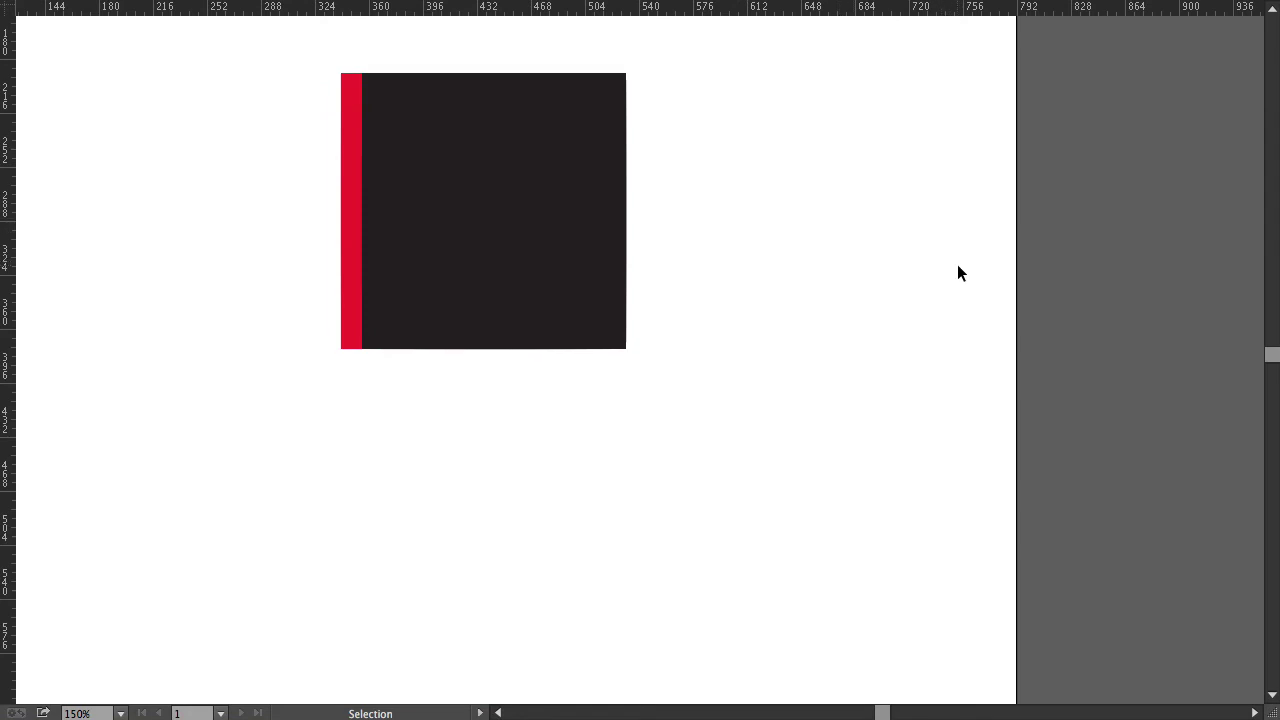
key(ctrl+0)
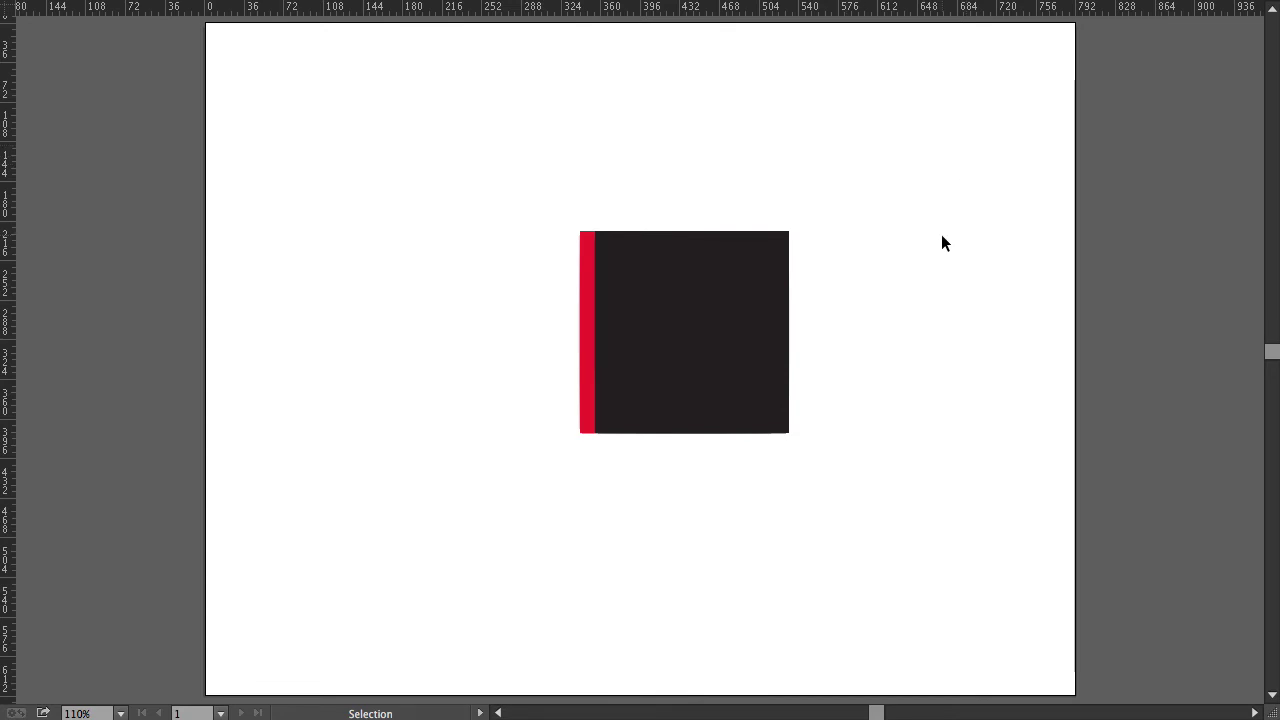
Step: Zoom in and out on the squares in full screen, finishing at 200%, and return to the normal screen mode
click(771, 271)
scroll(771, 271, up, 2)
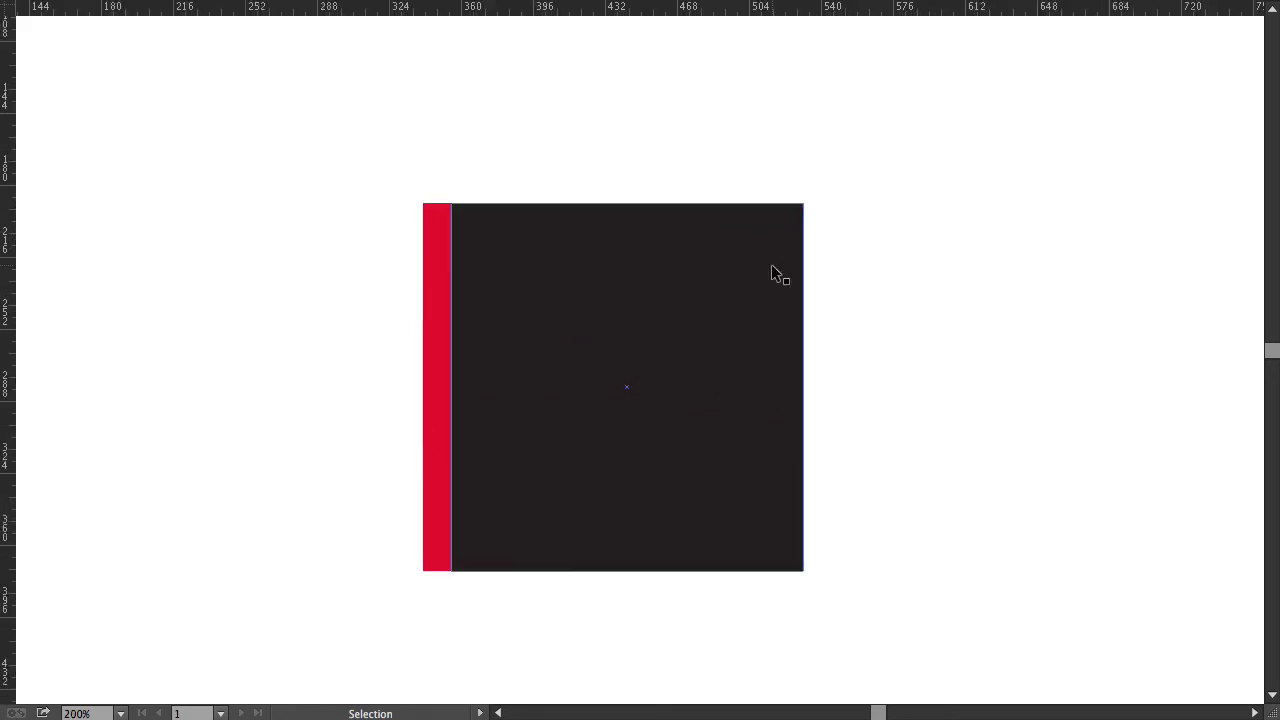
scroll(771, 271, down, 3)
scroll(771, 271, up, 3)
click(486, 57)
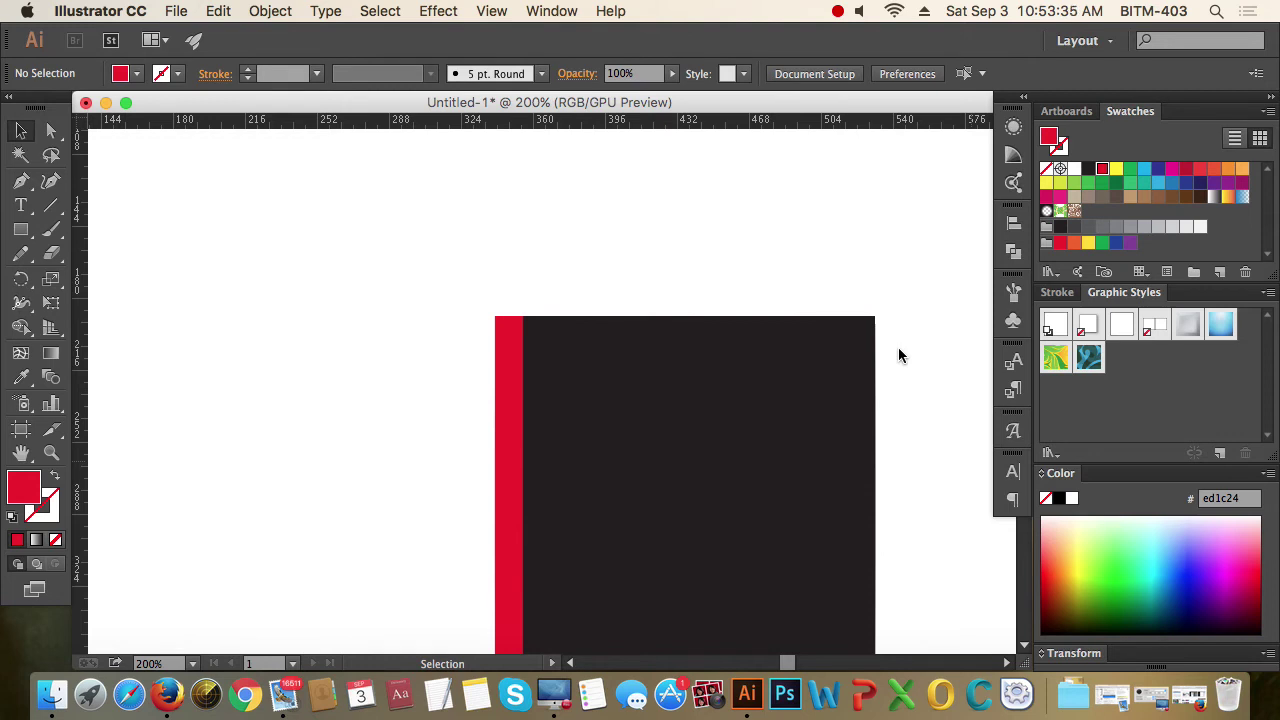
Step: Pan across the zoomed artboard by scrolling and with the Hand tool
scroll(898, 350, down, 3)
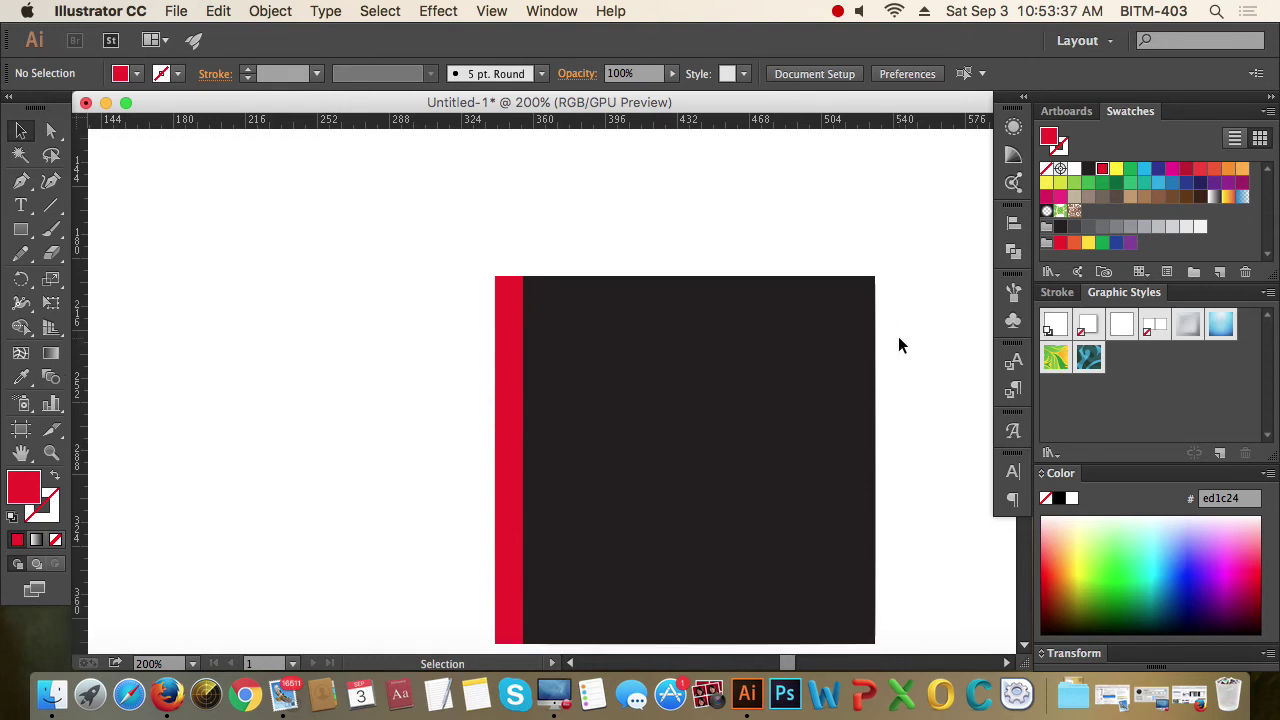
key(h)
drag(731, 360, 794, 374)
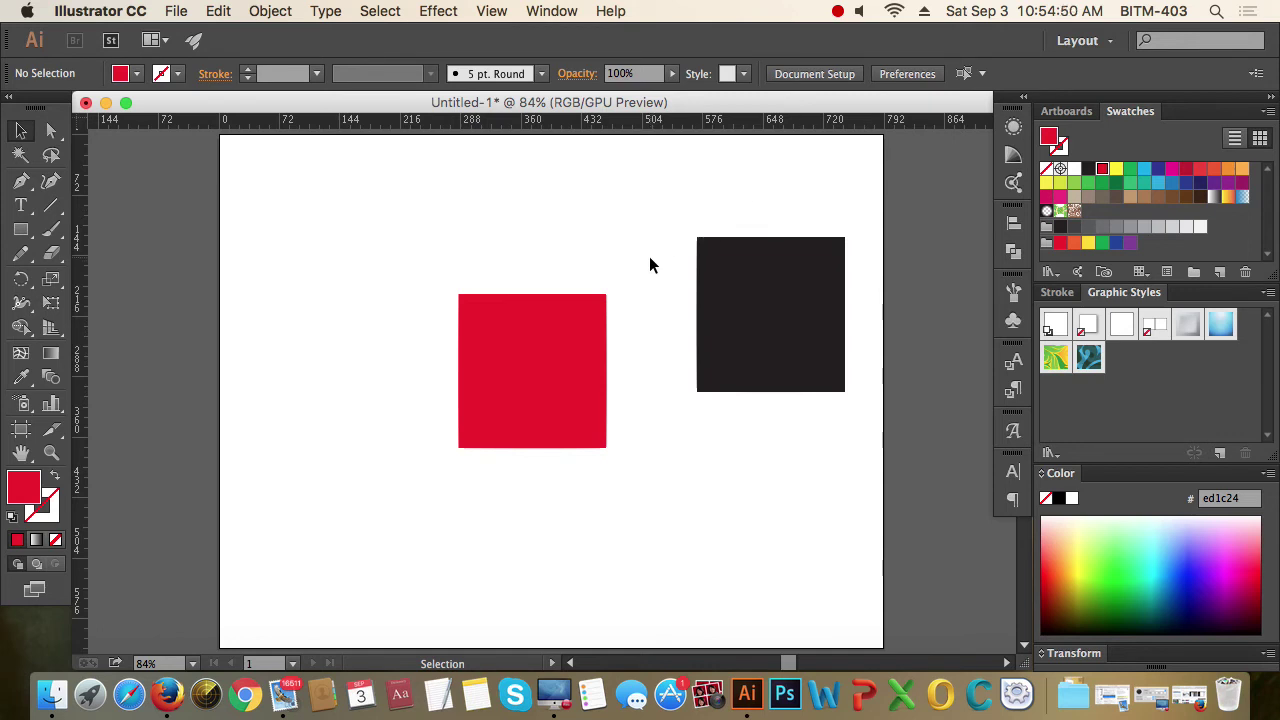
Step: Display the artwork in Outline mode, marquee-select across the two squares, and clear the selection
key(a)
key(super+y)
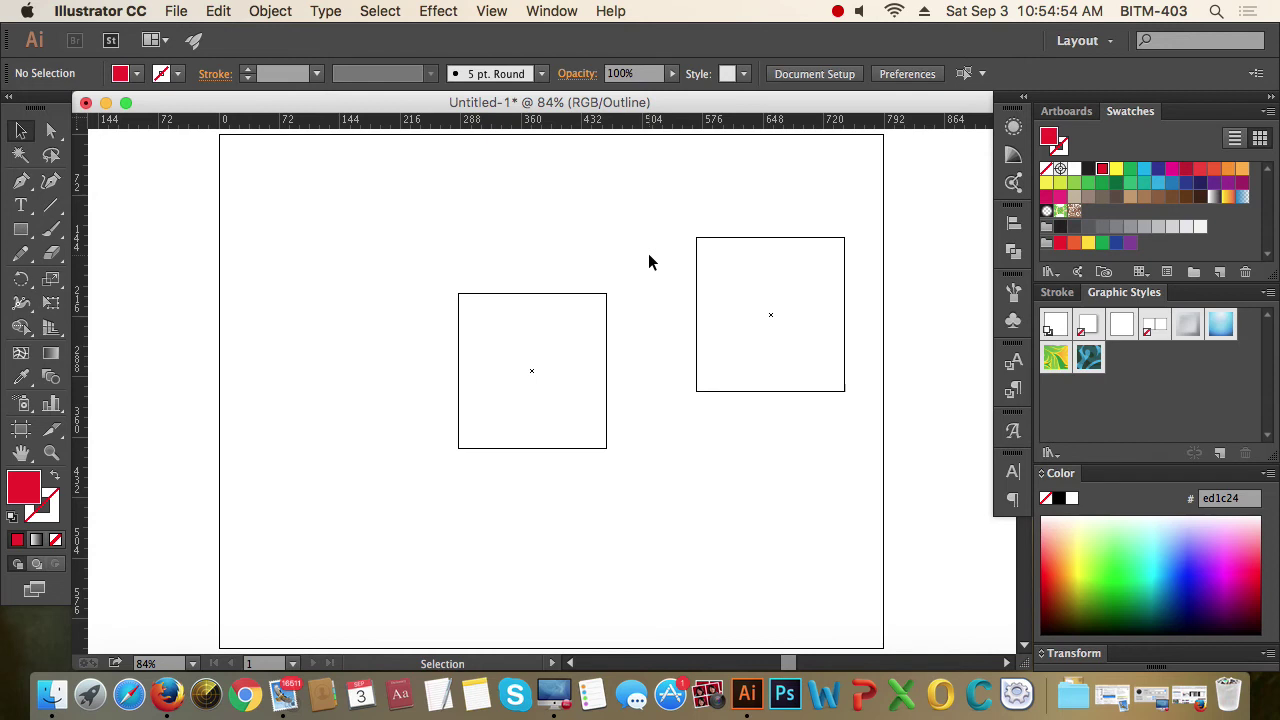
drag(557, 237, 786, 396)
click(628, 310)
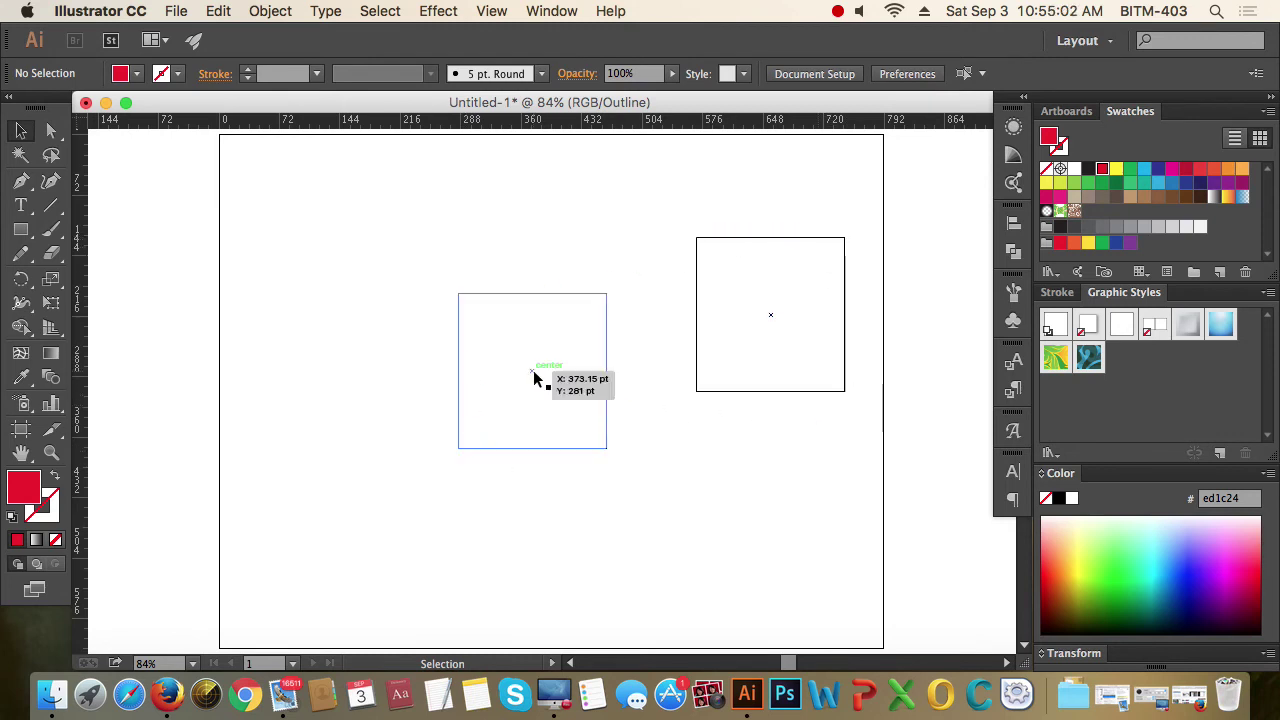
Step: Zoom out to 8.33% and back in to examine the outlined squares on the artboard
scroll(680, 392, down, 10)
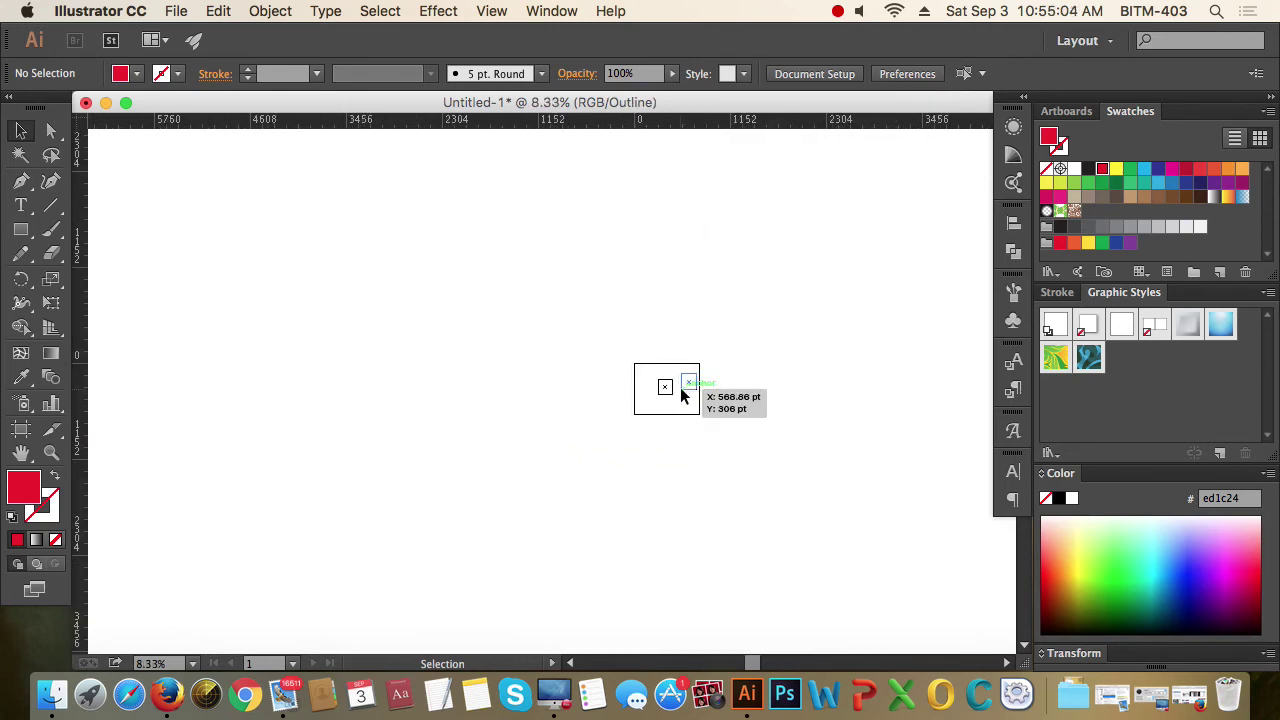
scroll(600, 392, up, 10)
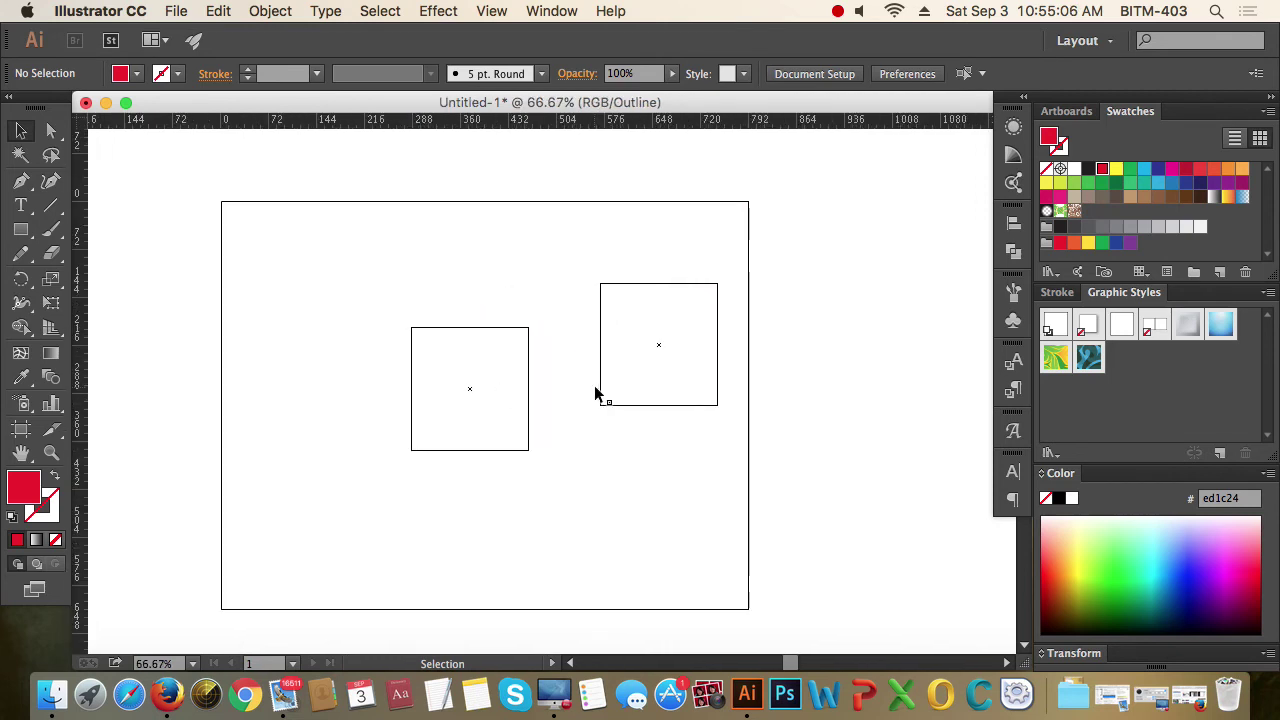
scroll(600, 415, down, 1)
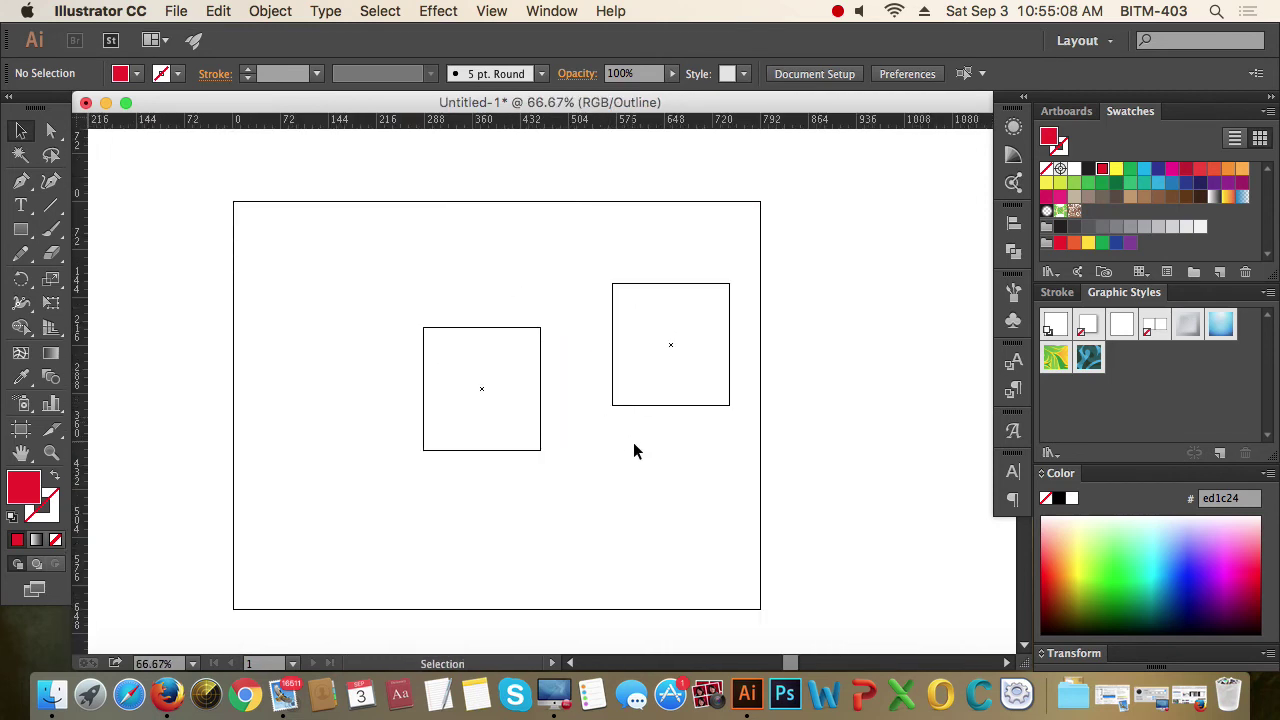
scroll(586, 403, up, 1)
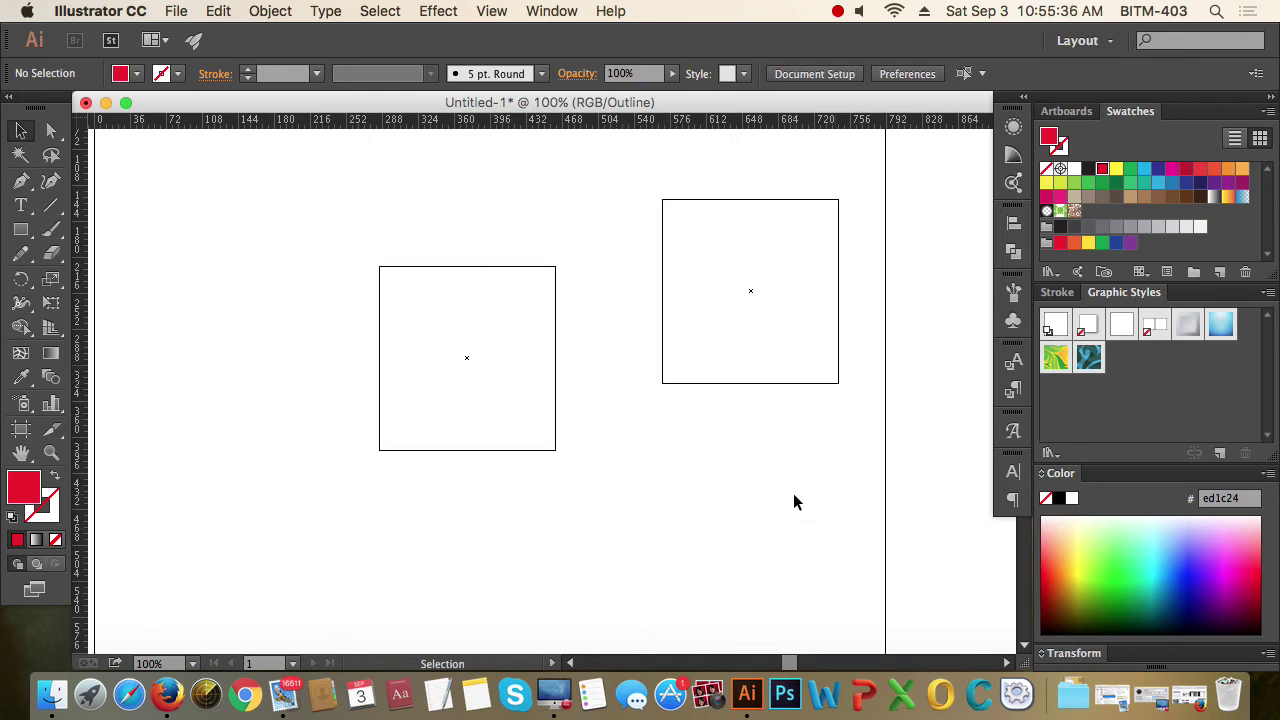
Step: Return to Preview mode, place a single stray anchor point left of the red square with the Pen tool, and deselect it
key(a)
key(super+y)
key(v)
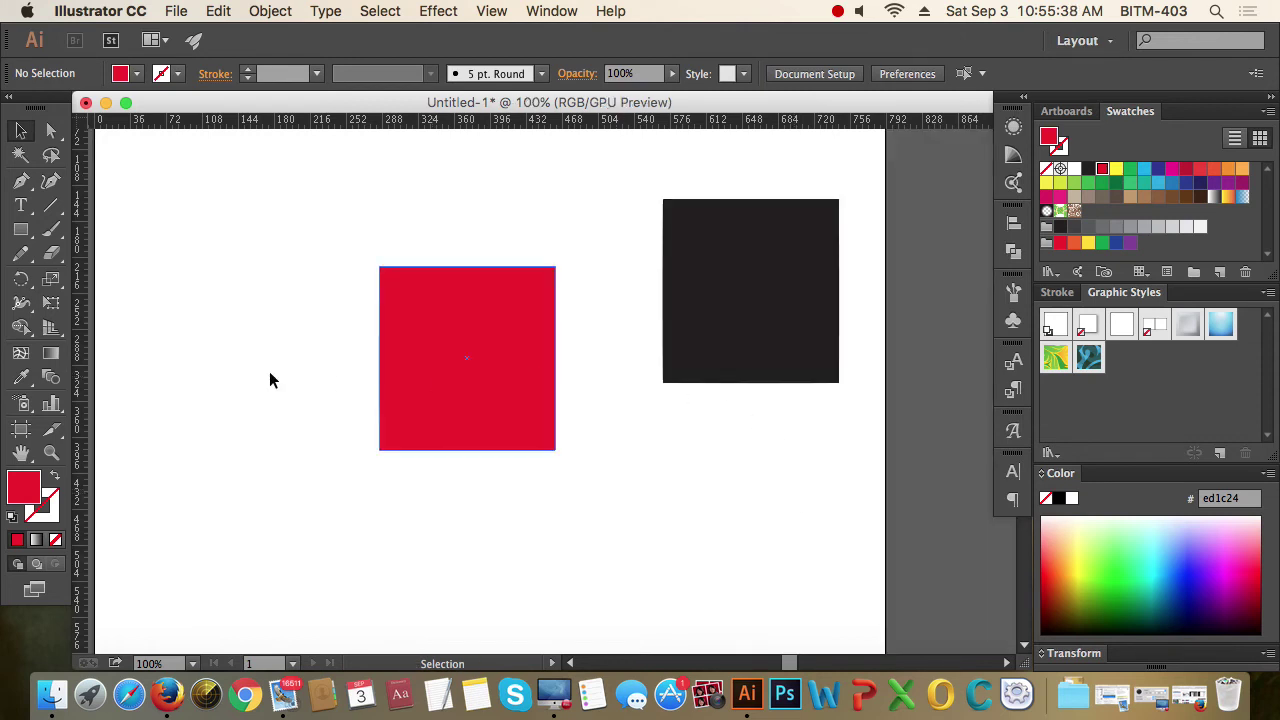
click(24, 183)
click(301, 421)
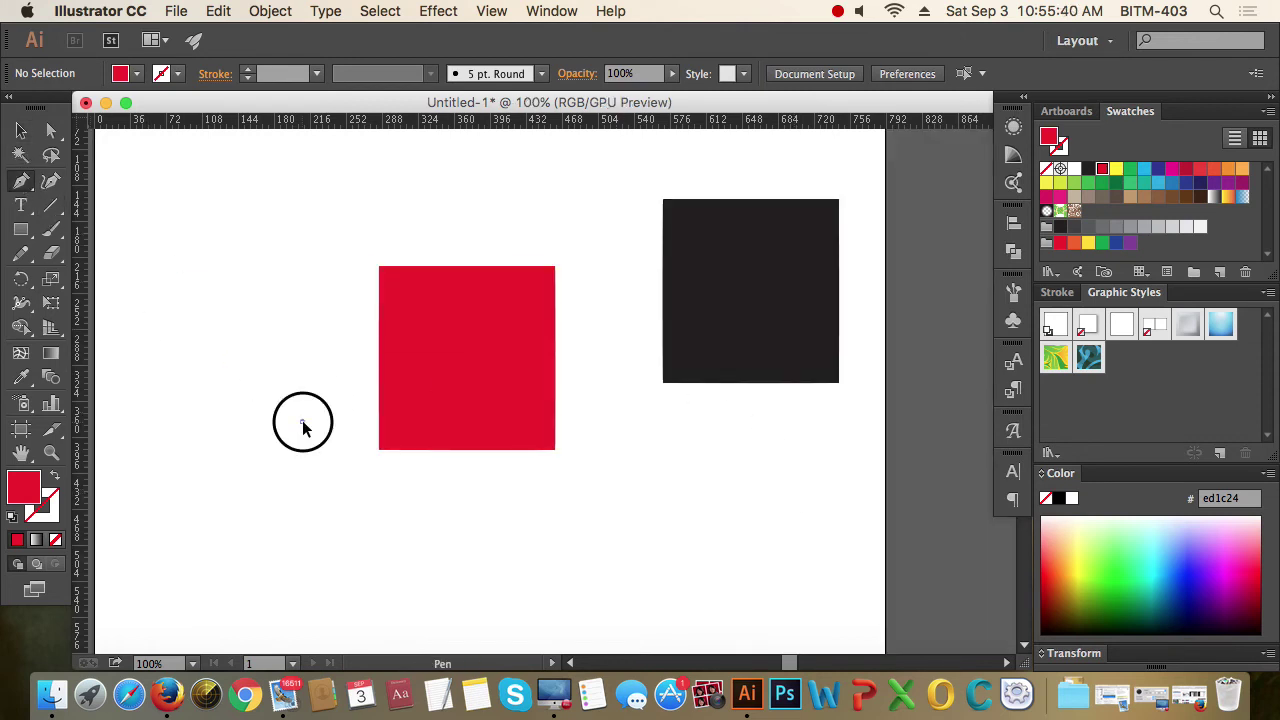
click(24, 131)
click(371, 474)
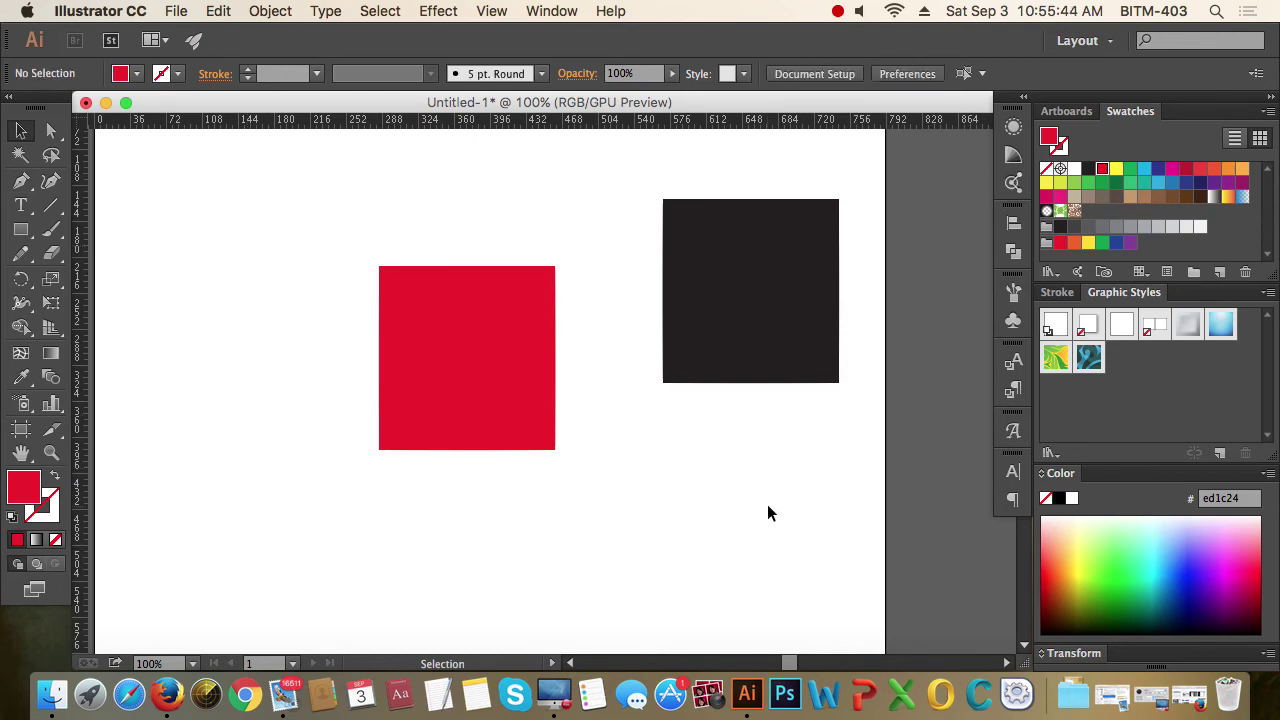
Step: Marquee around the stray anchor point in Outline mode and again in Preview mode, clearing the selection each time
key(super+y)
drag(272, 405, 310, 443)
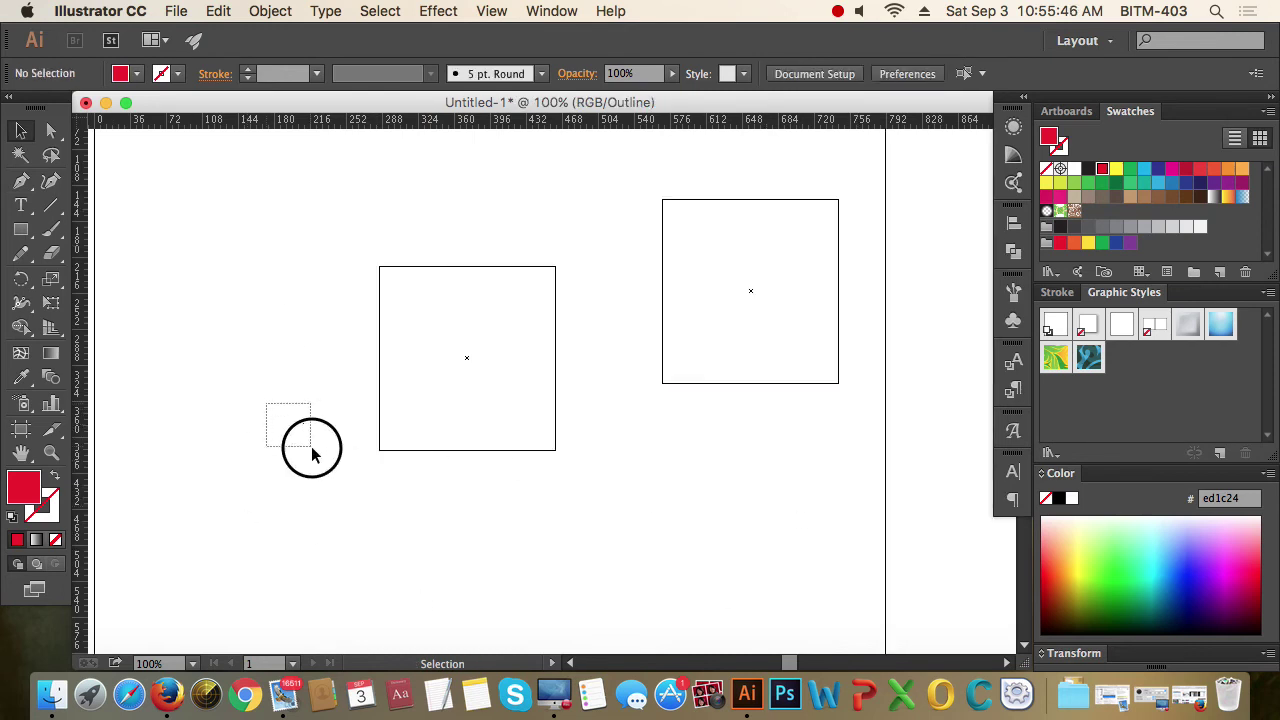
click(358, 526)
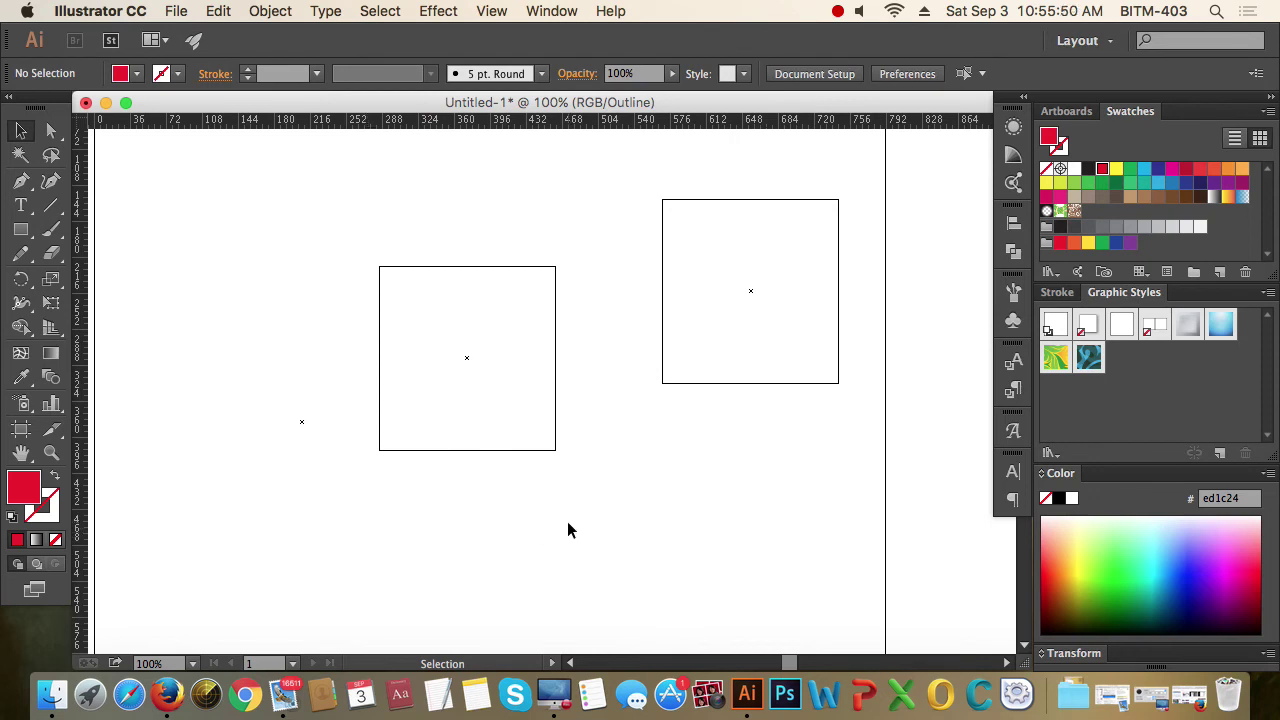
key(super+y)
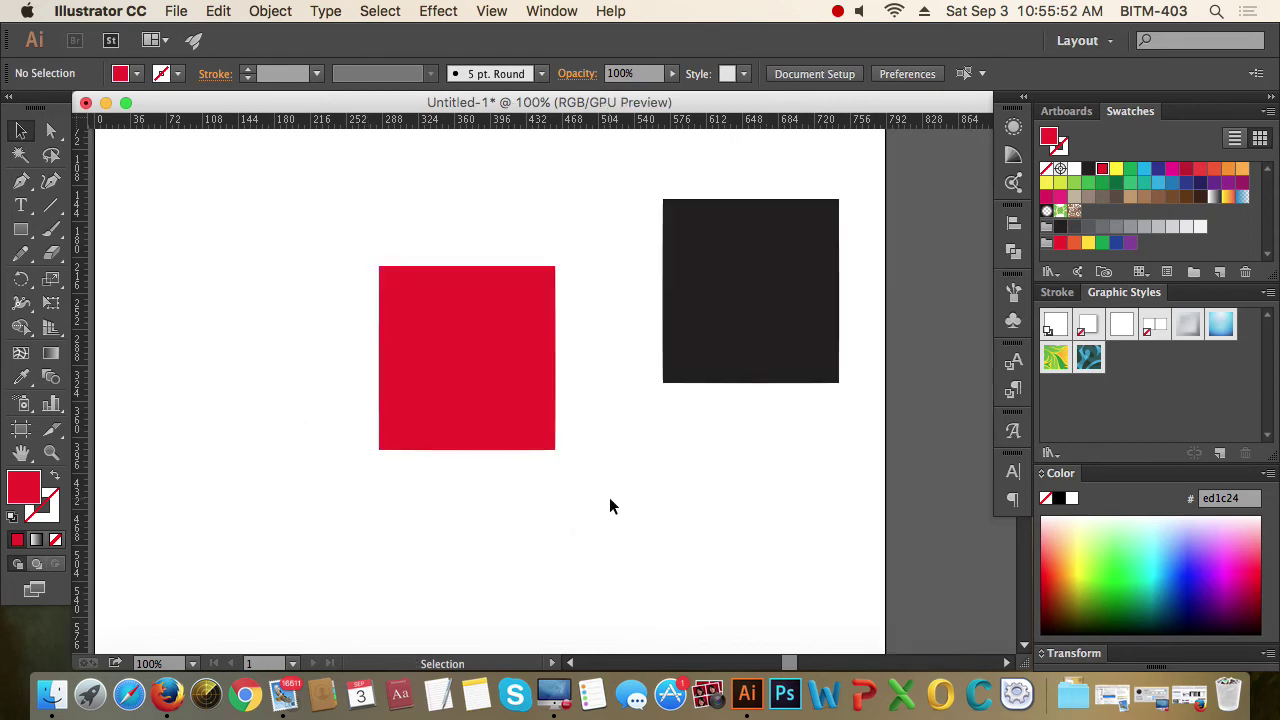
drag(217, 338, 330, 465)
click(466, 475)
key(super)
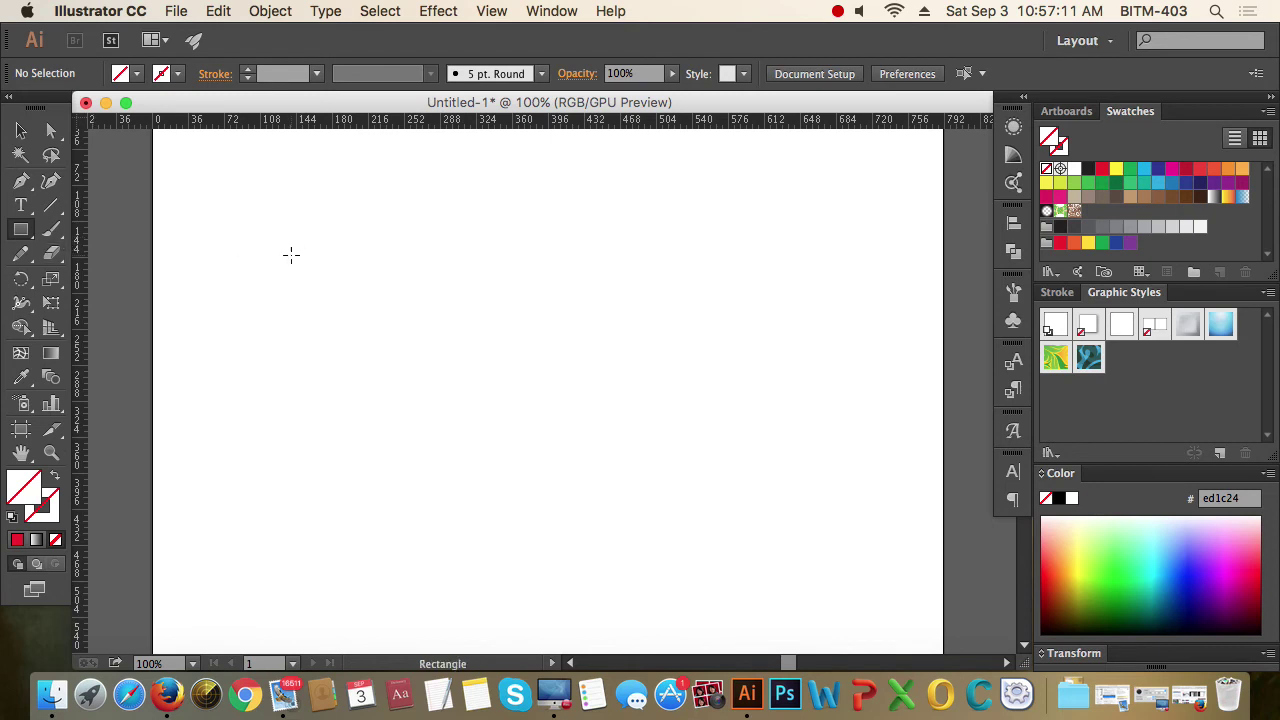
Step: Draw a rectangle with no fill and no stroke near the middle of the artboard and marquee-select it with the Selection tool
drag(478, 216, 712, 434)
click(22, 132)
click(280, 240)
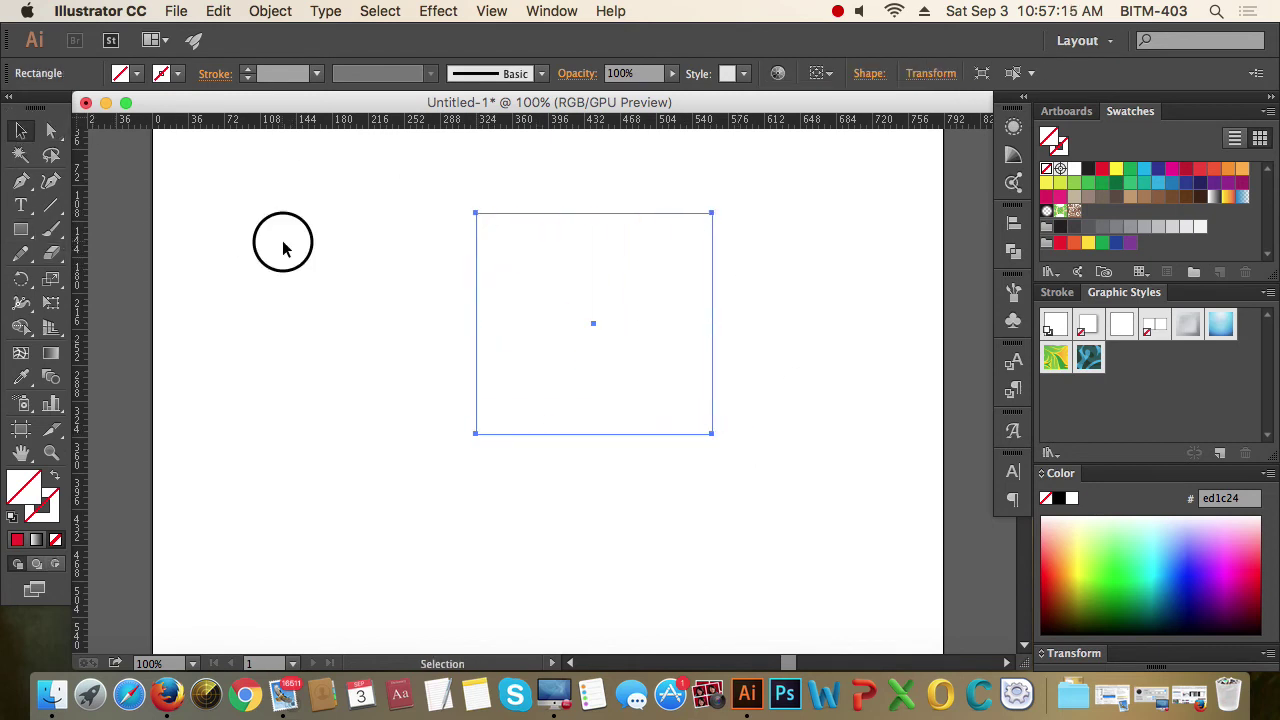
drag(331, 177, 580, 318)
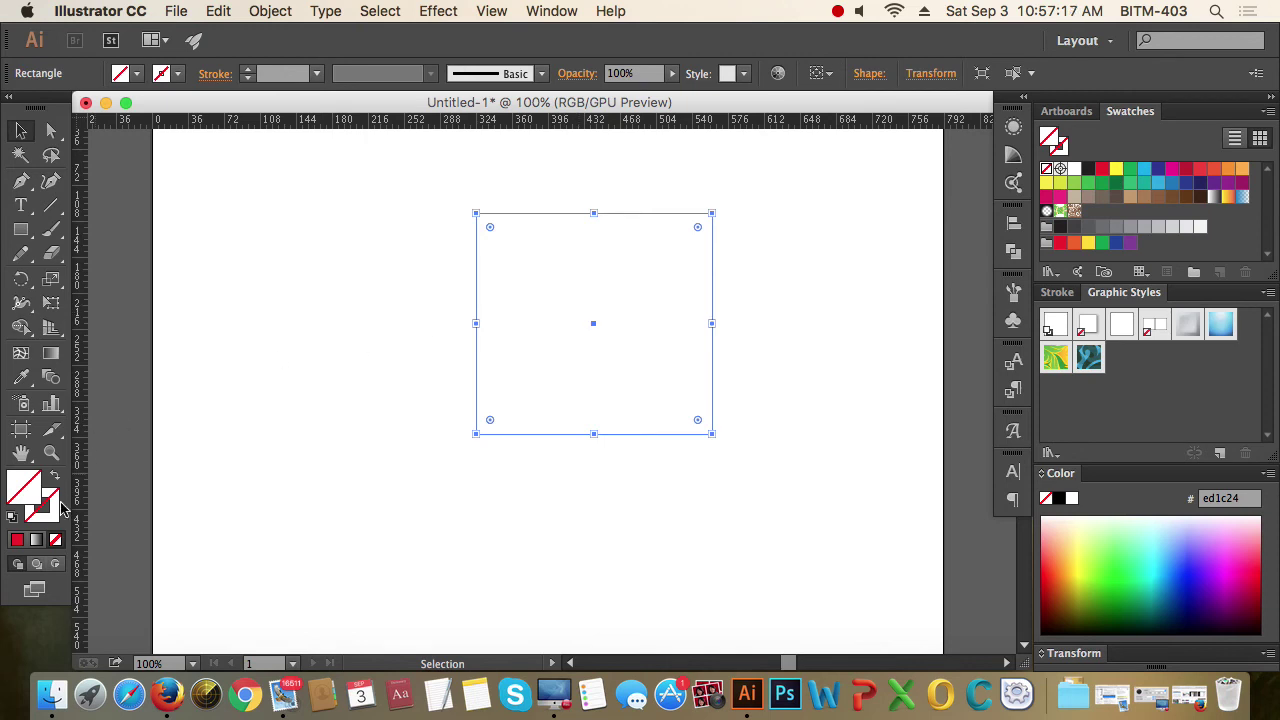
Step: Fill the selected rectangle with solid red (ed1c24), then deselect and reselect it
click(17, 540)
click(369, 334)
drag(389, 202, 740, 423)
click(791, 378)
click(573, 288)
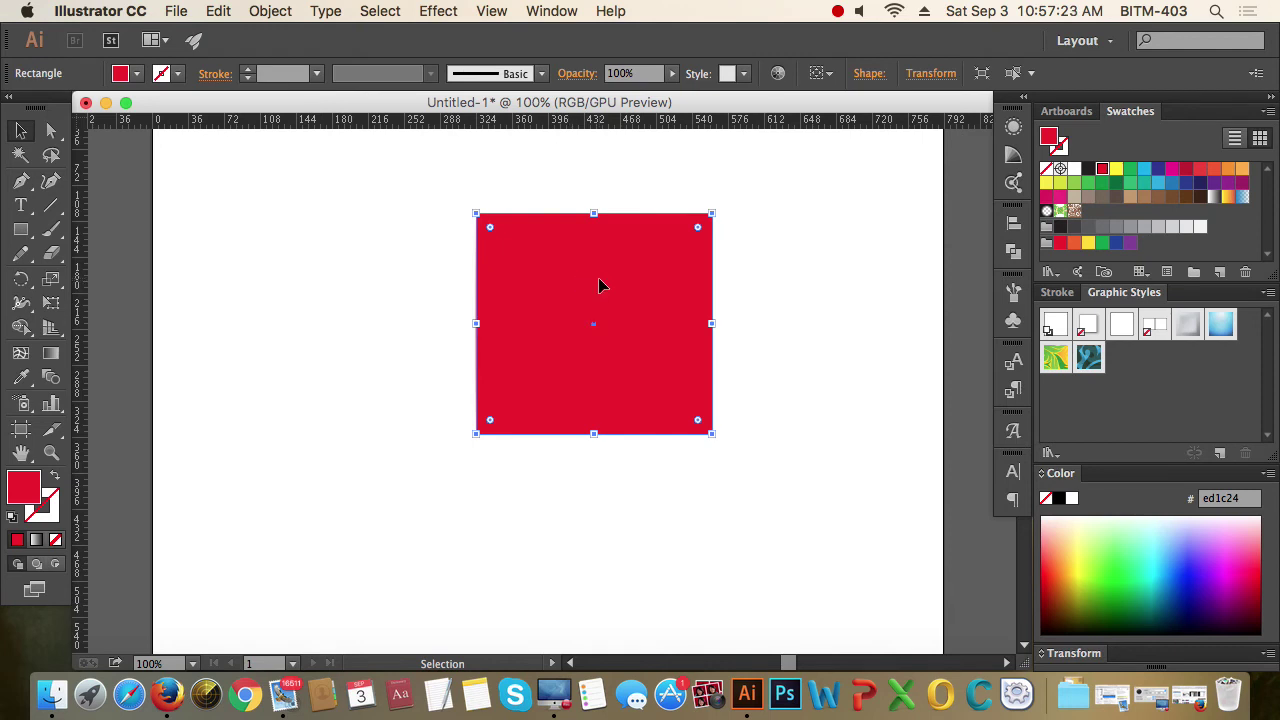
Step: Move the red square slightly left on the artboard and convert it into a guide
drag(640, 260, 575, 260)
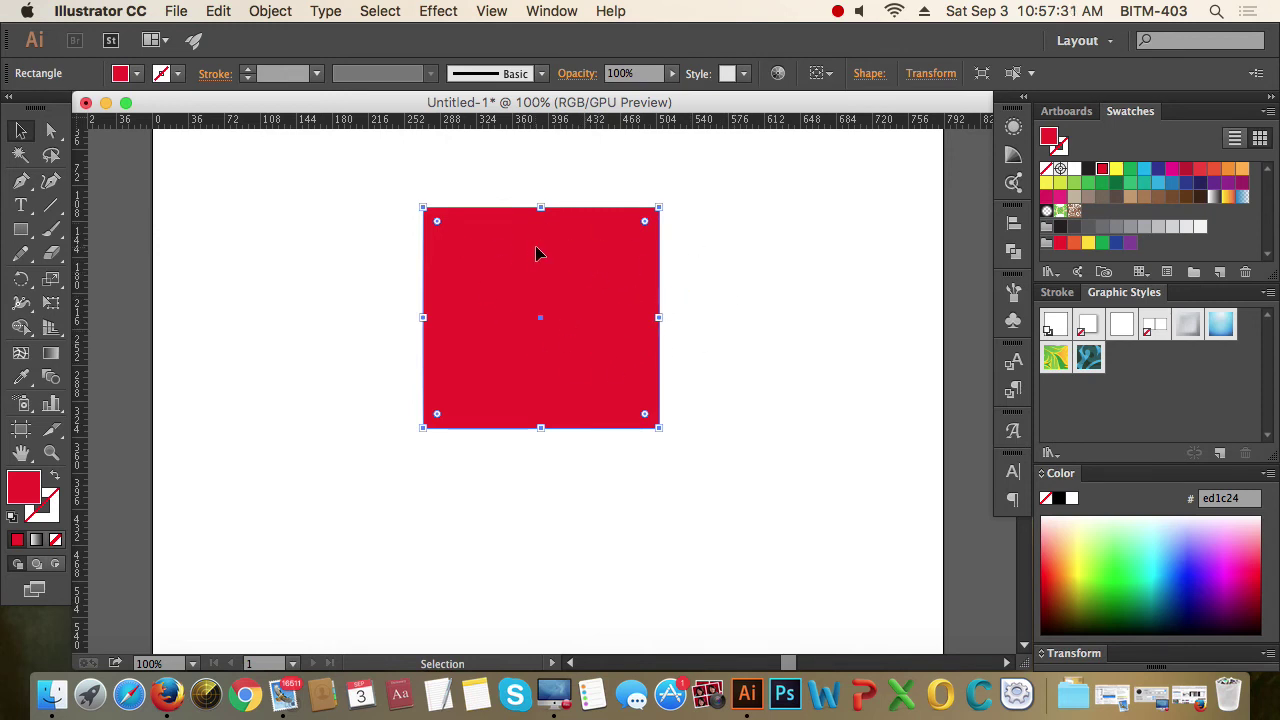
right_click(596, 266)
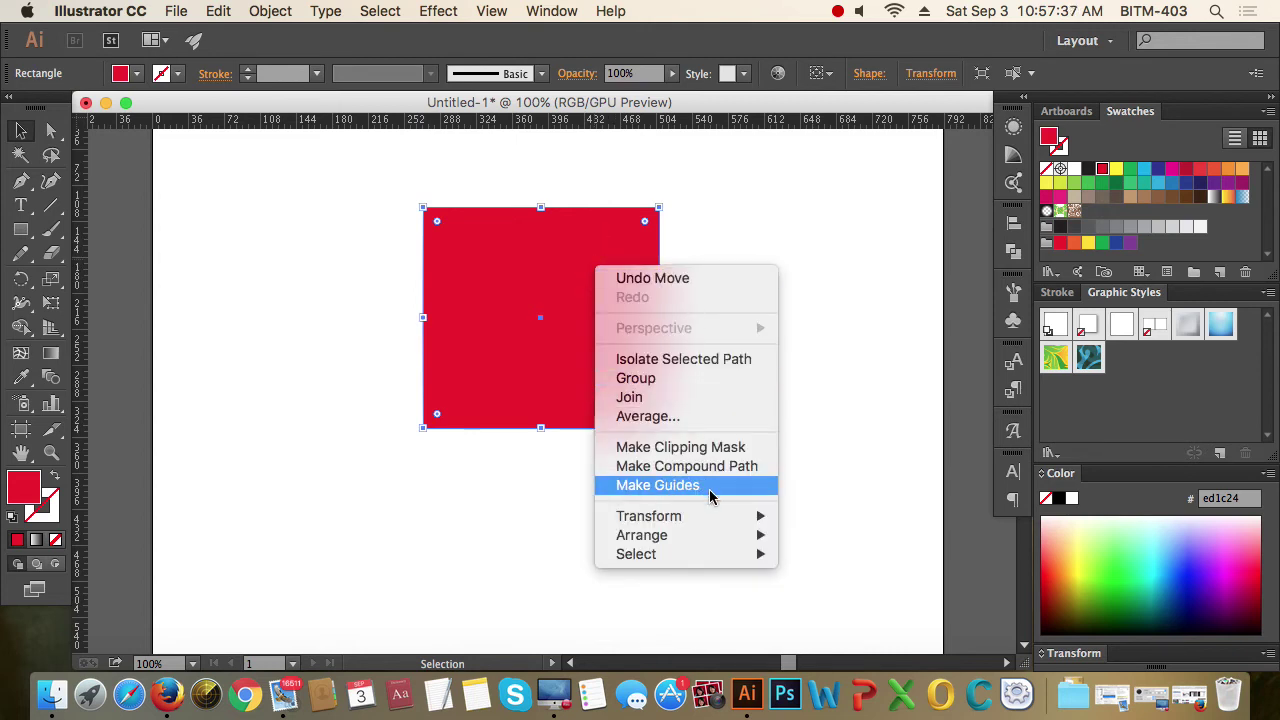
click(710, 490)
click(761, 455)
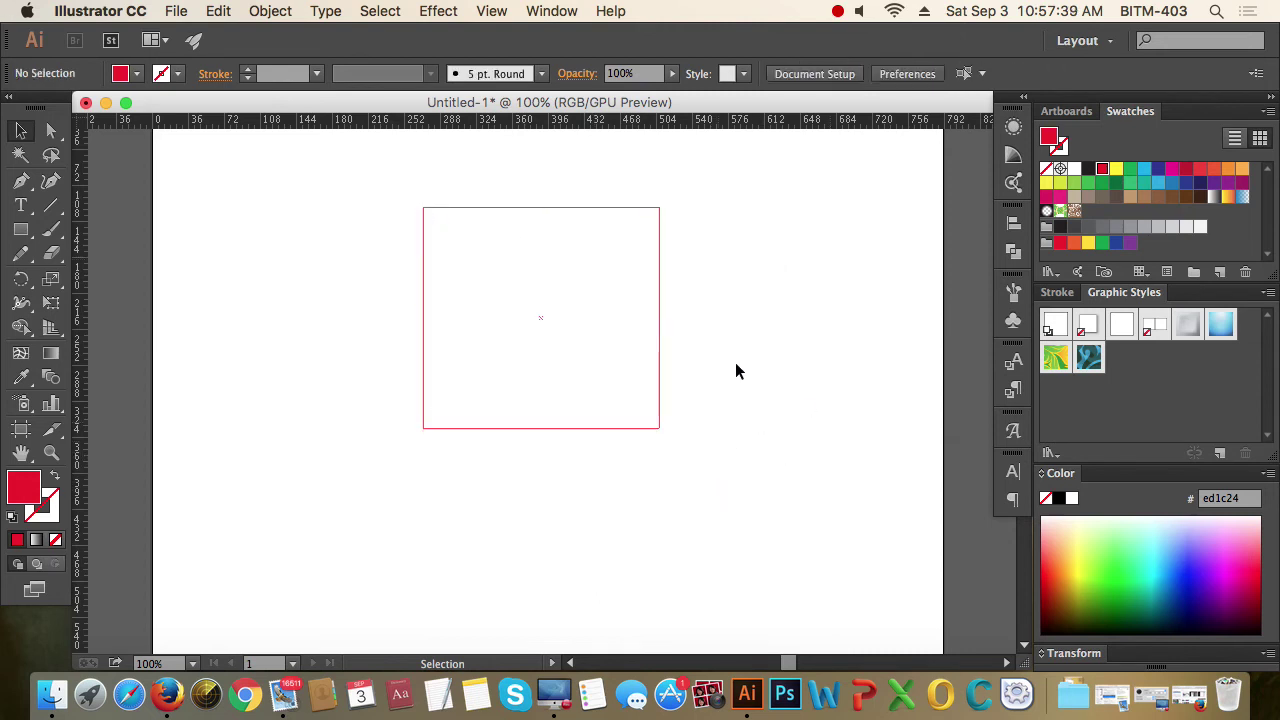
Step: Place a horizontal ruler guide just above the square guide and marquee-select the square guide from different sides
drag(731, 121, 738, 184)
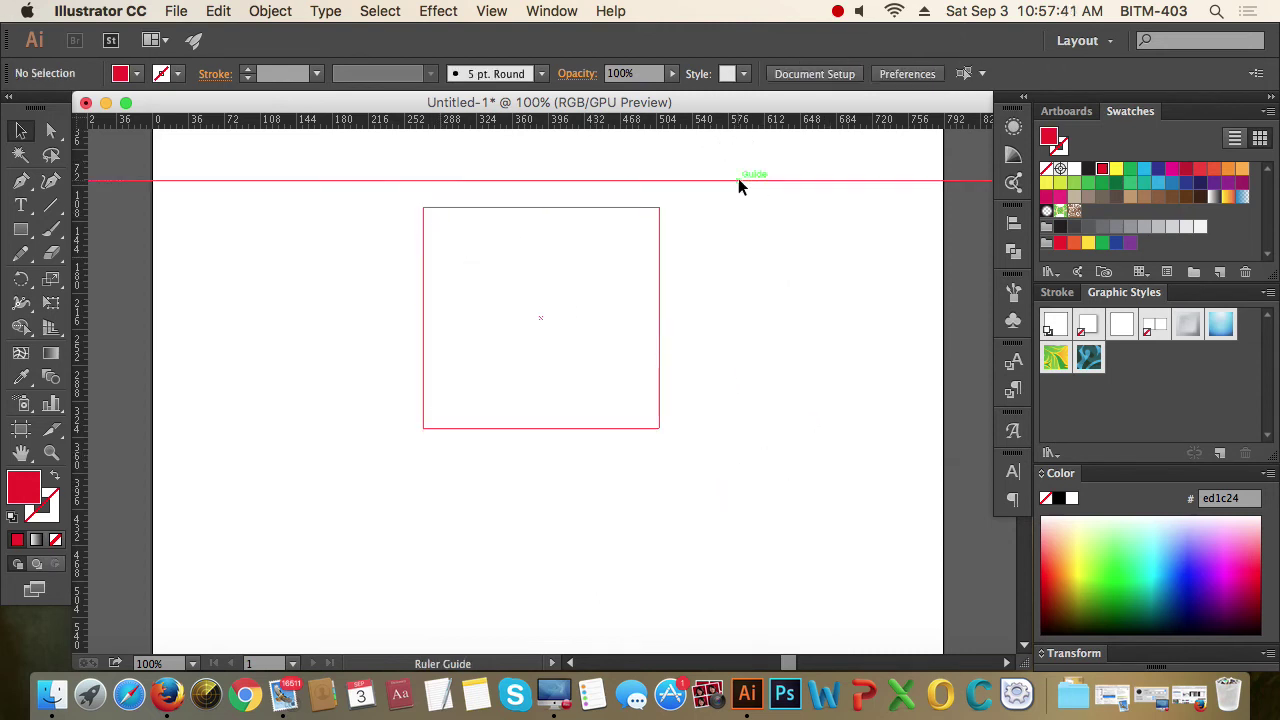
key(slash)
drag(371, 229, 490, 316)
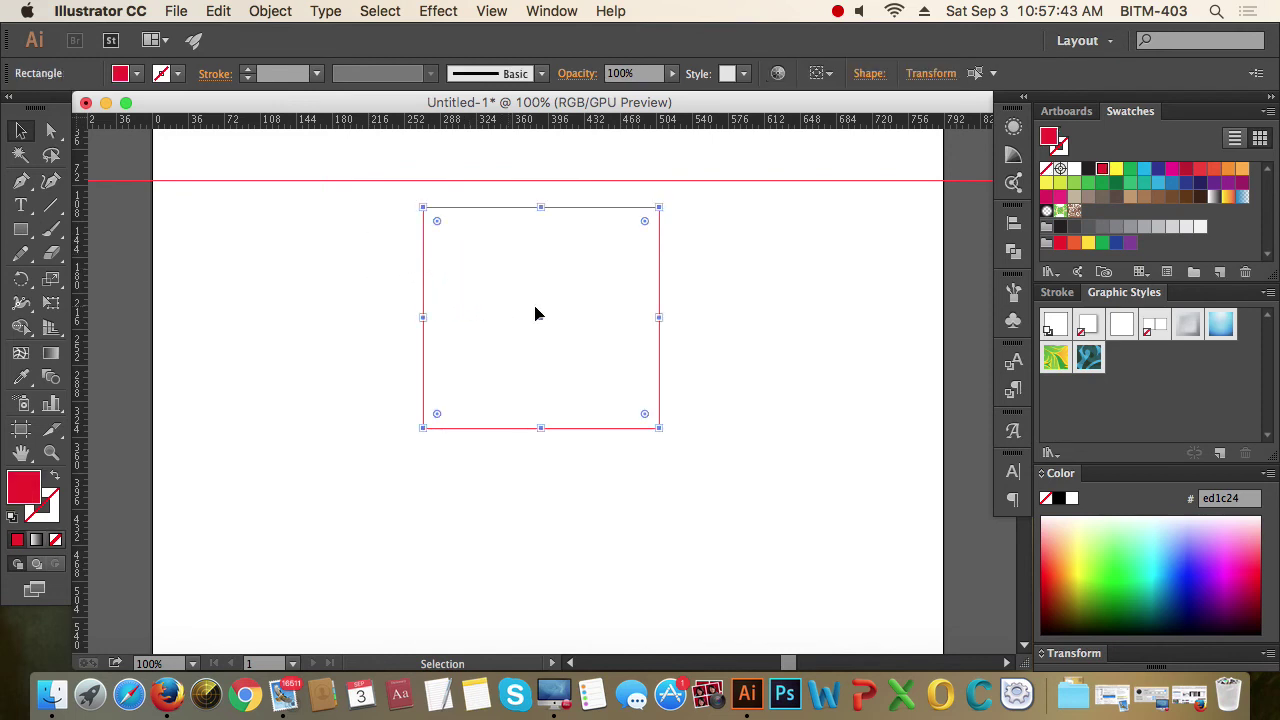
click(800, 323)
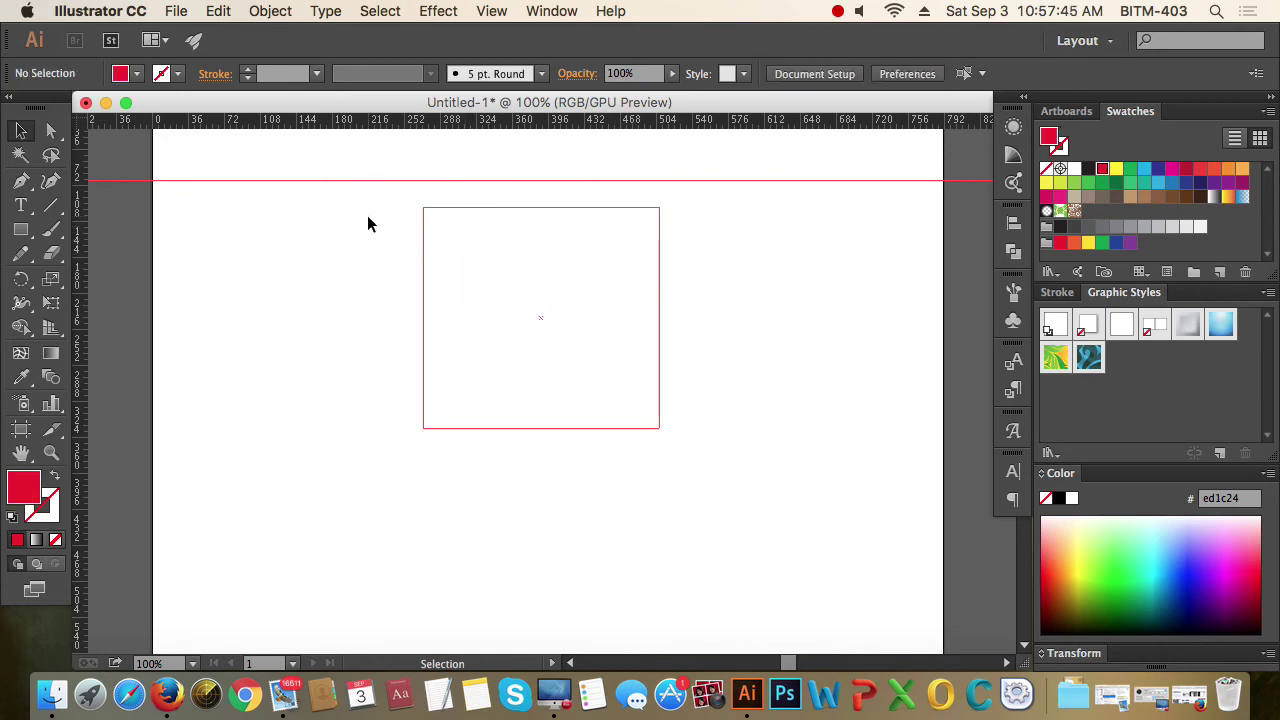
drag(367, 223, 566, 342)
click(818, 330)
drag(805, 283, 560, 446)
drag(773, 270, 624, 436)
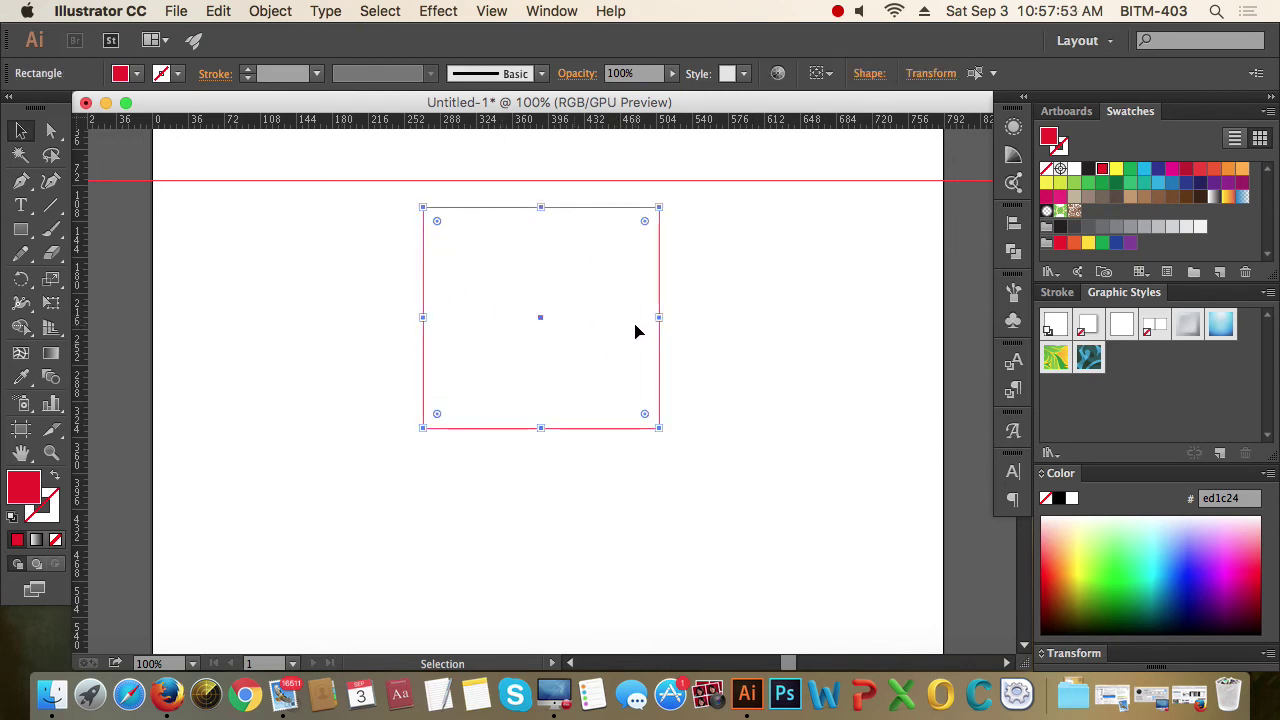
Step: Release the selected square guide back into a filled shape, shift it slightly down and right, and deselect it
right_click(624, 292)
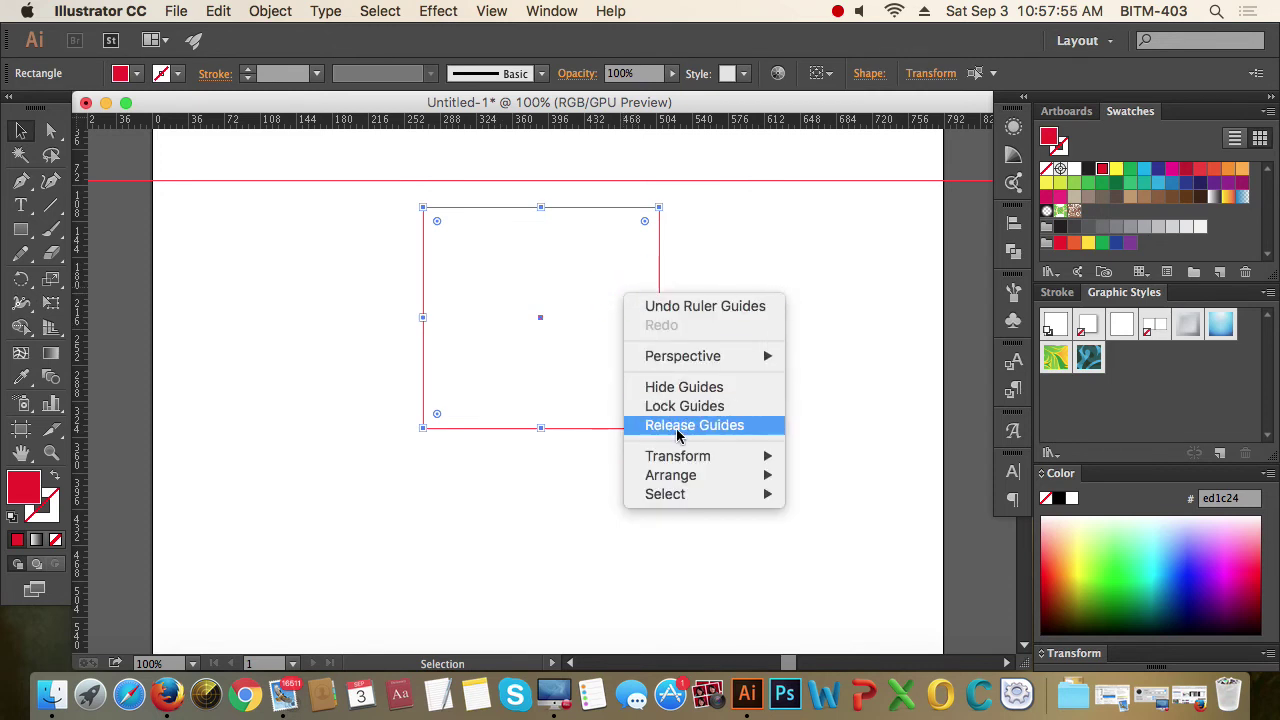
click(708, 425)
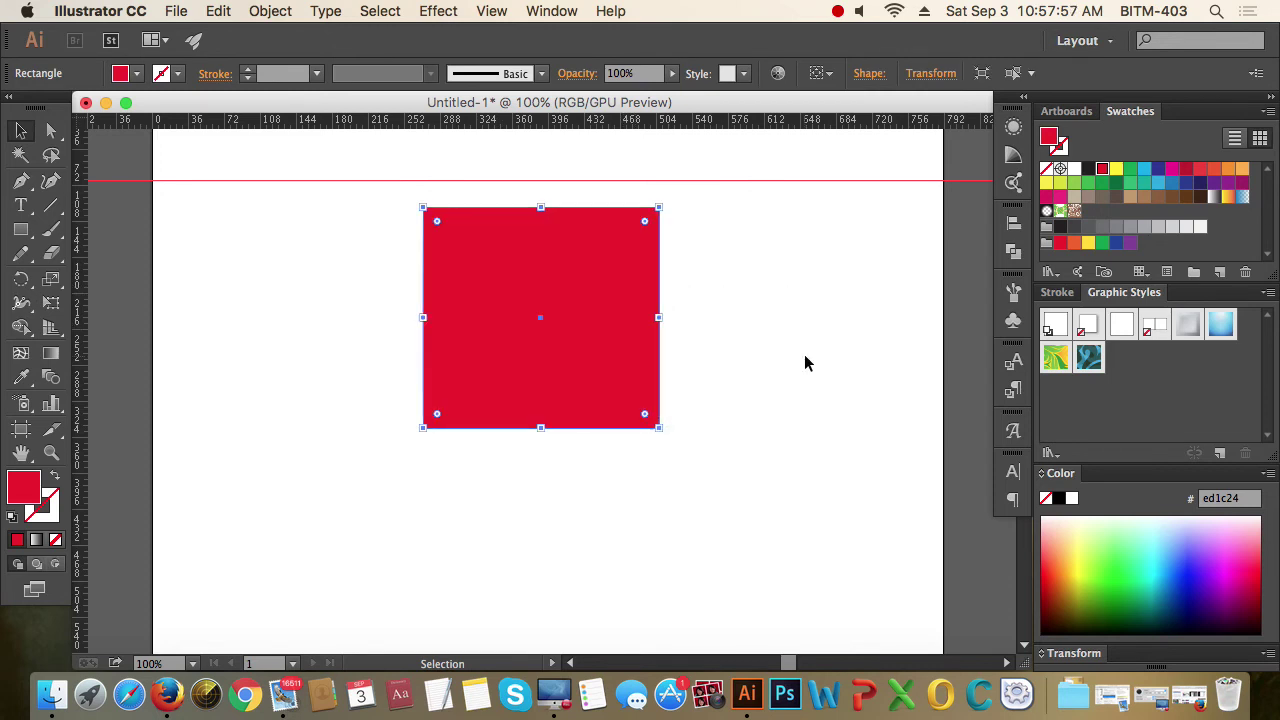
click(806, 351)
click(630, 405)
click(785, 403)
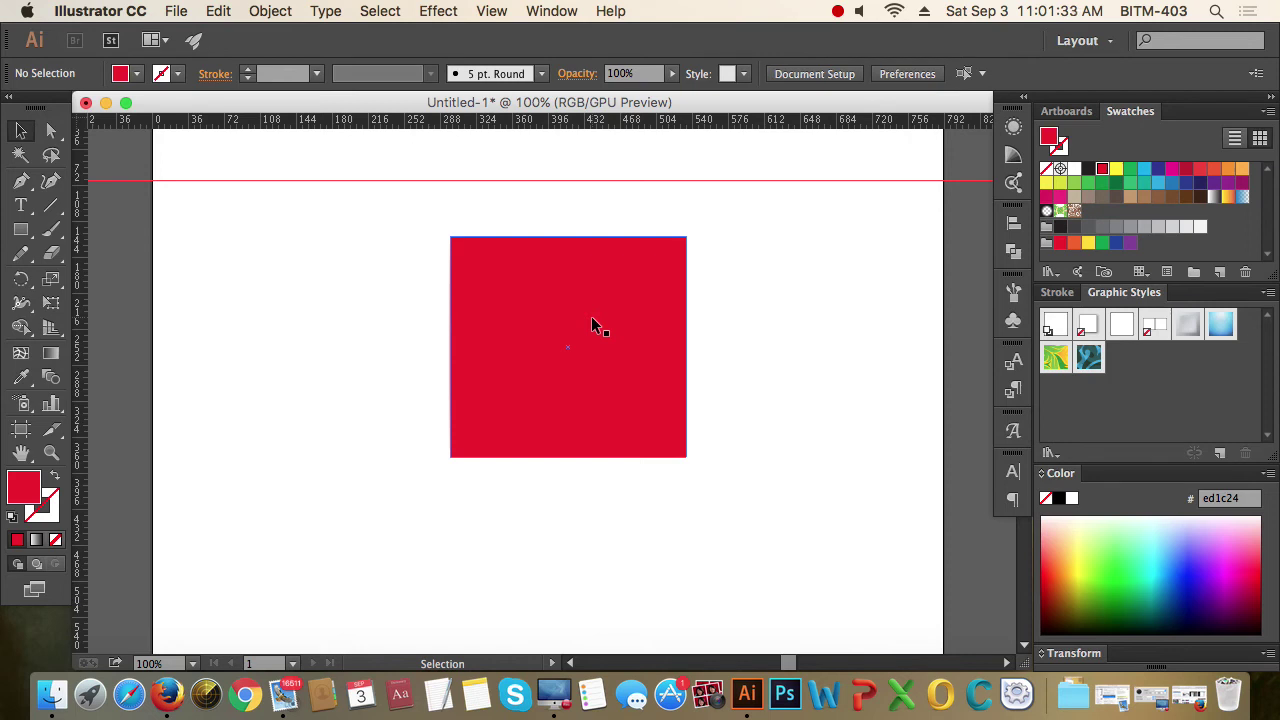
Step: Select the red square and turn it into a guide with the Make Guides command
click(592, 318)
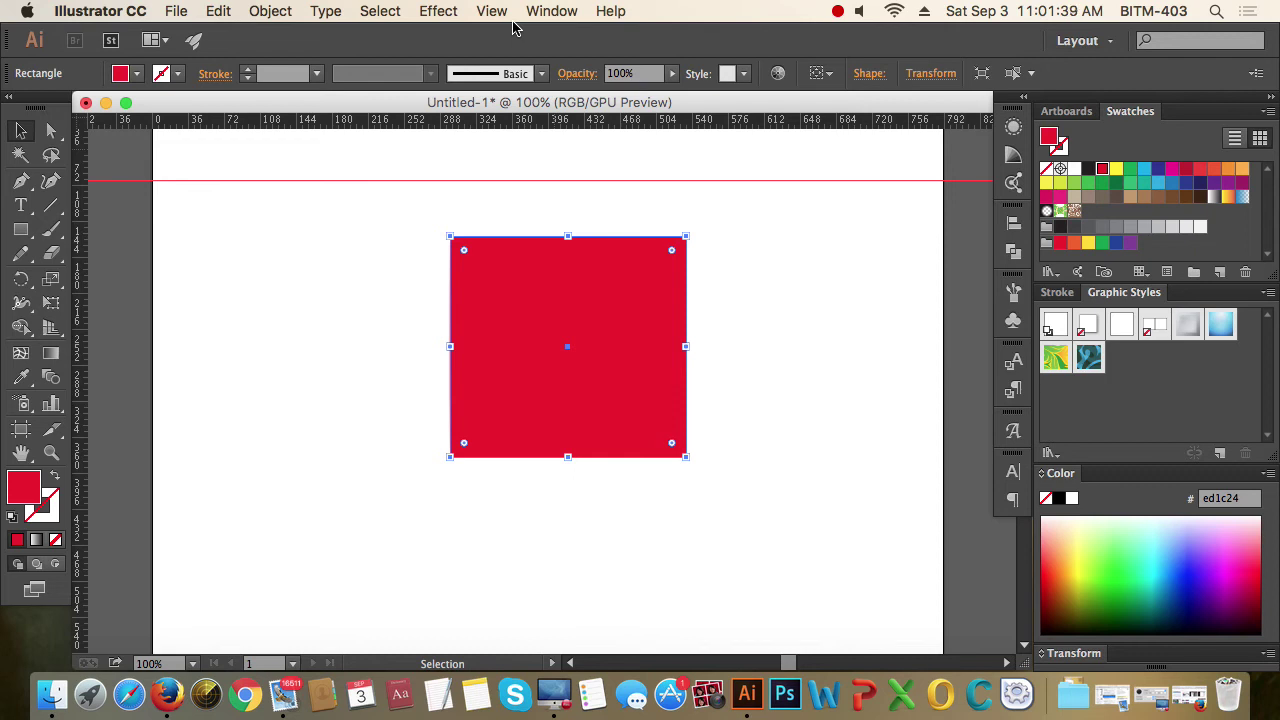
right_click(582, 284)
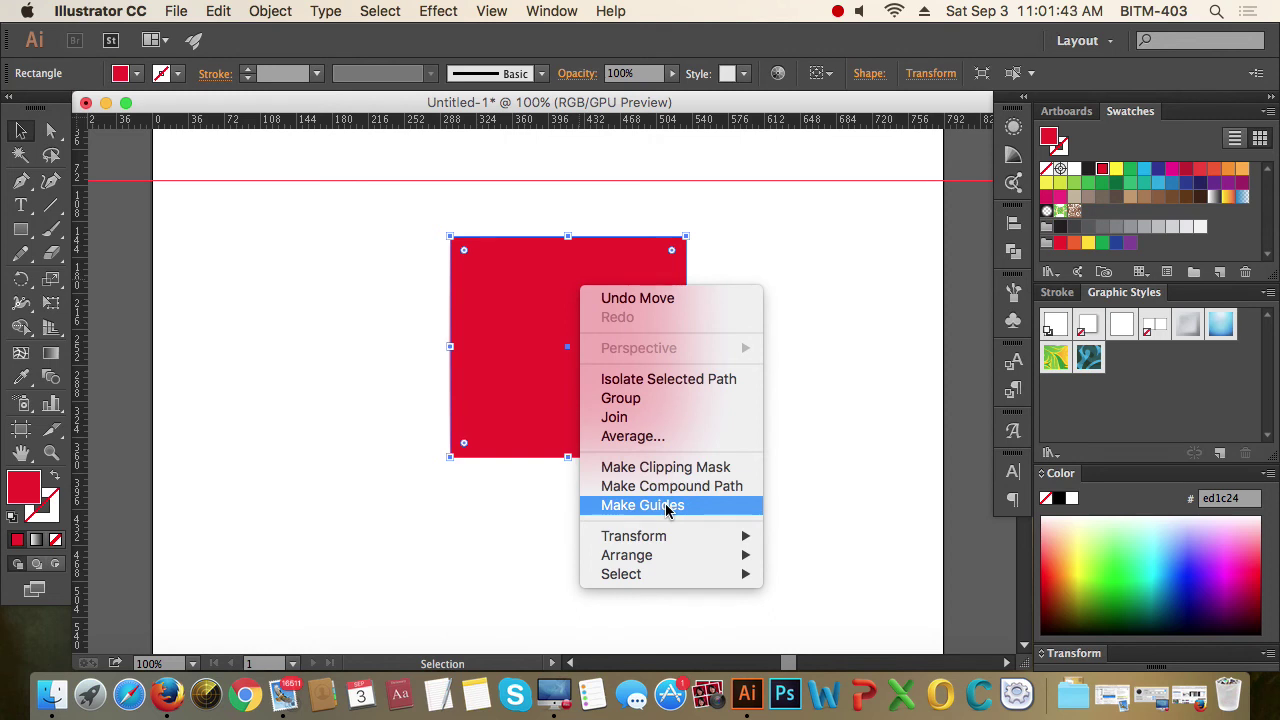
click(532, 284)
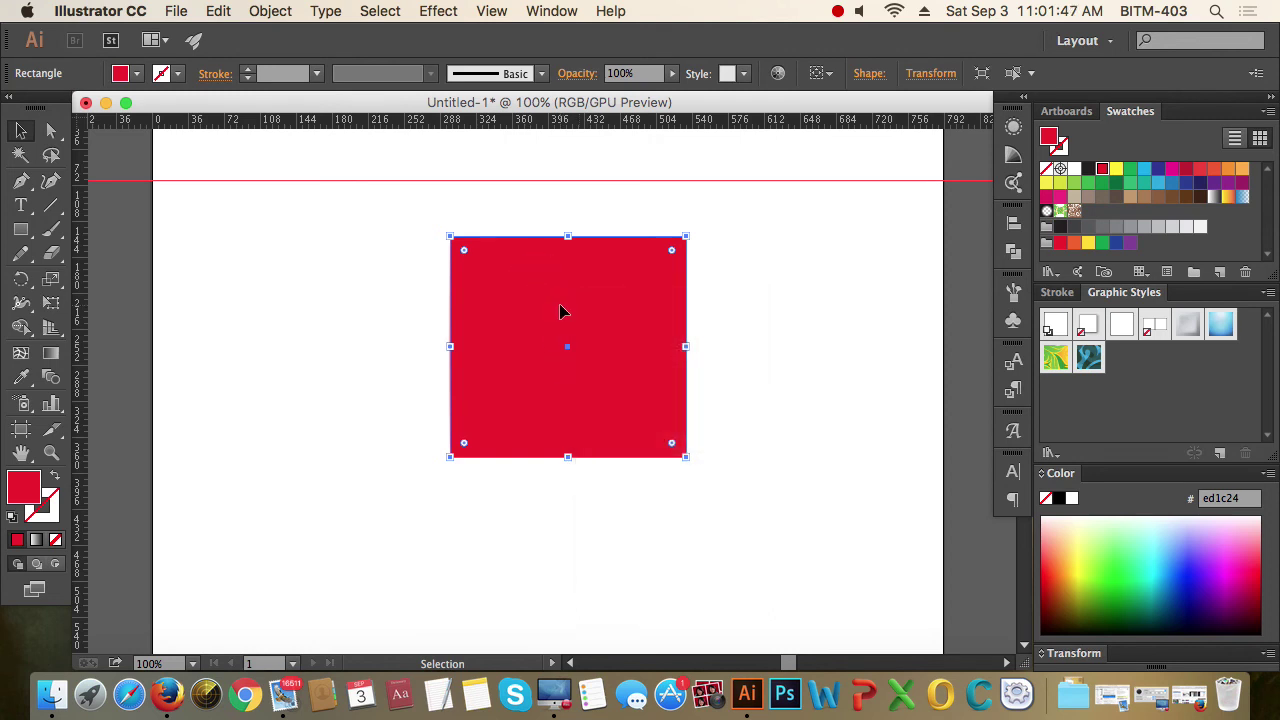
click(491, 11)
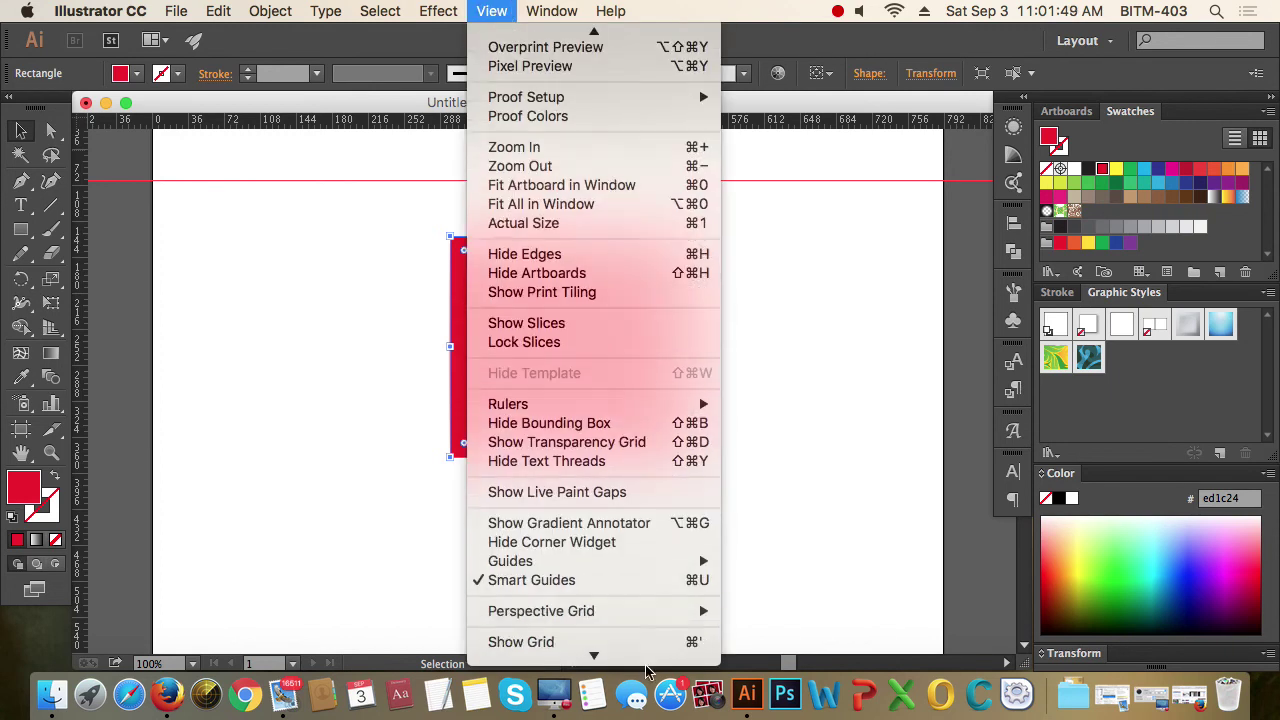
mouse_move(641, 489)
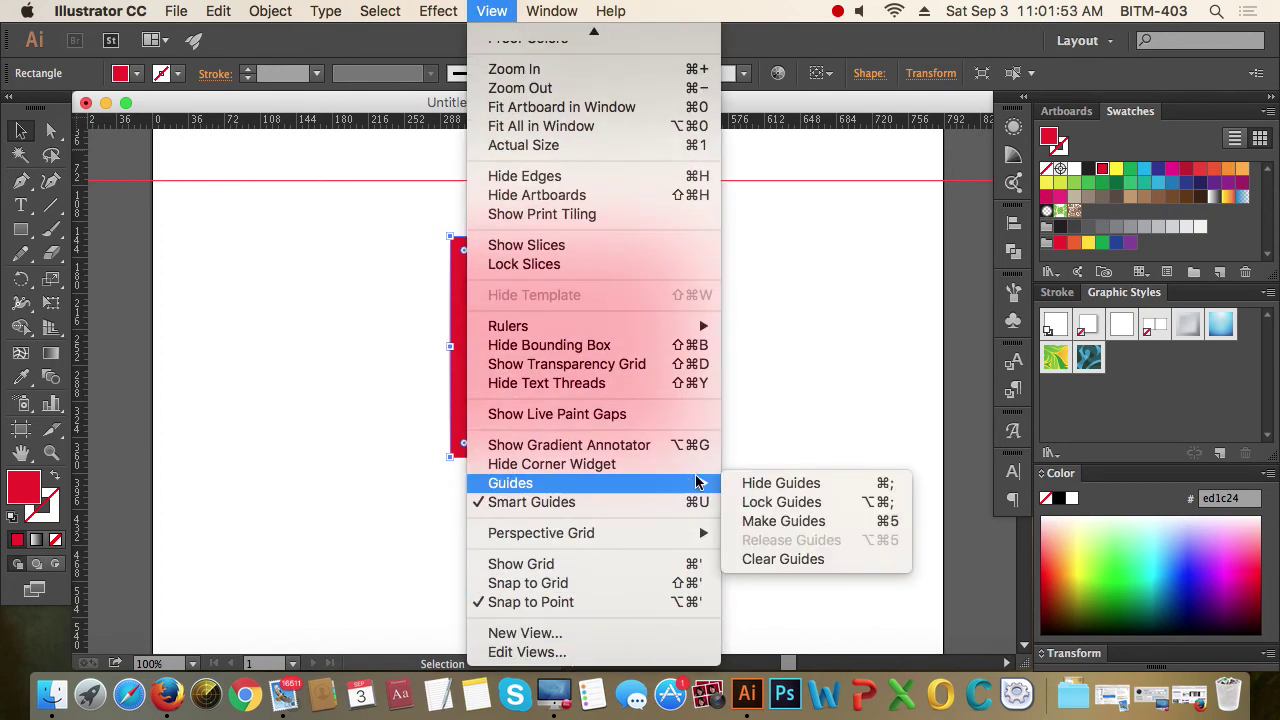
click(890, 530)
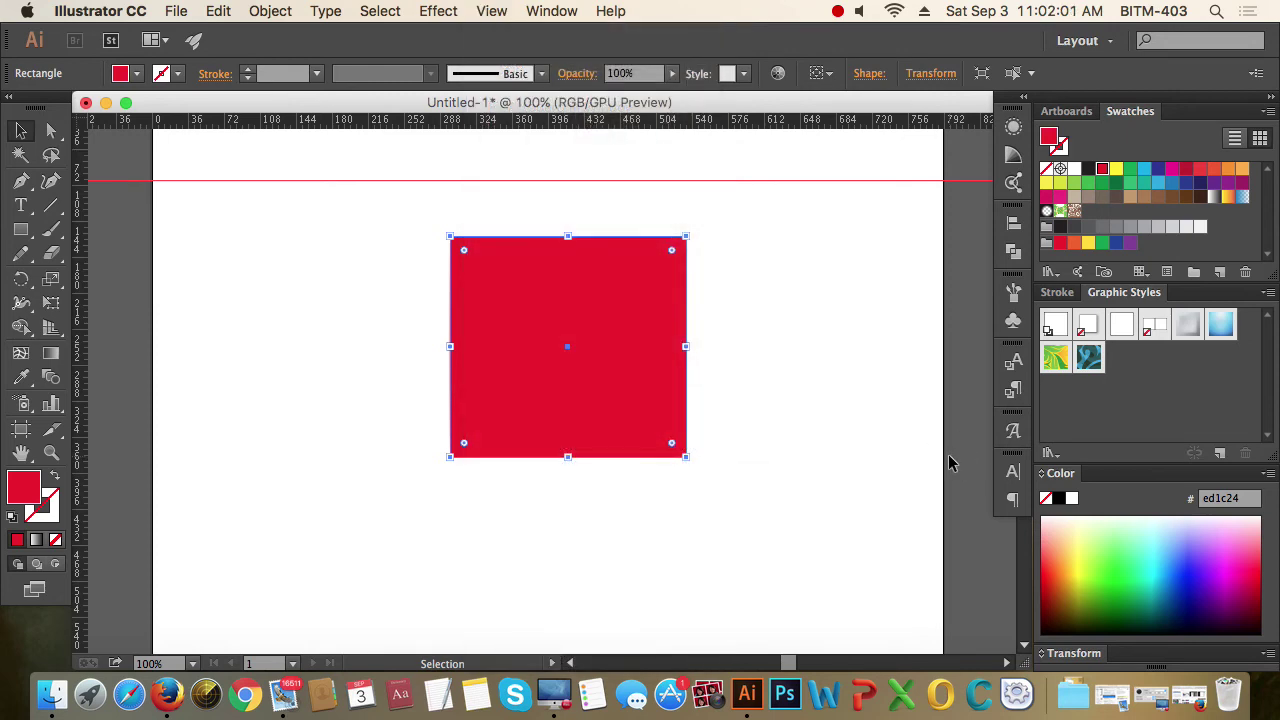
click(660, 450)
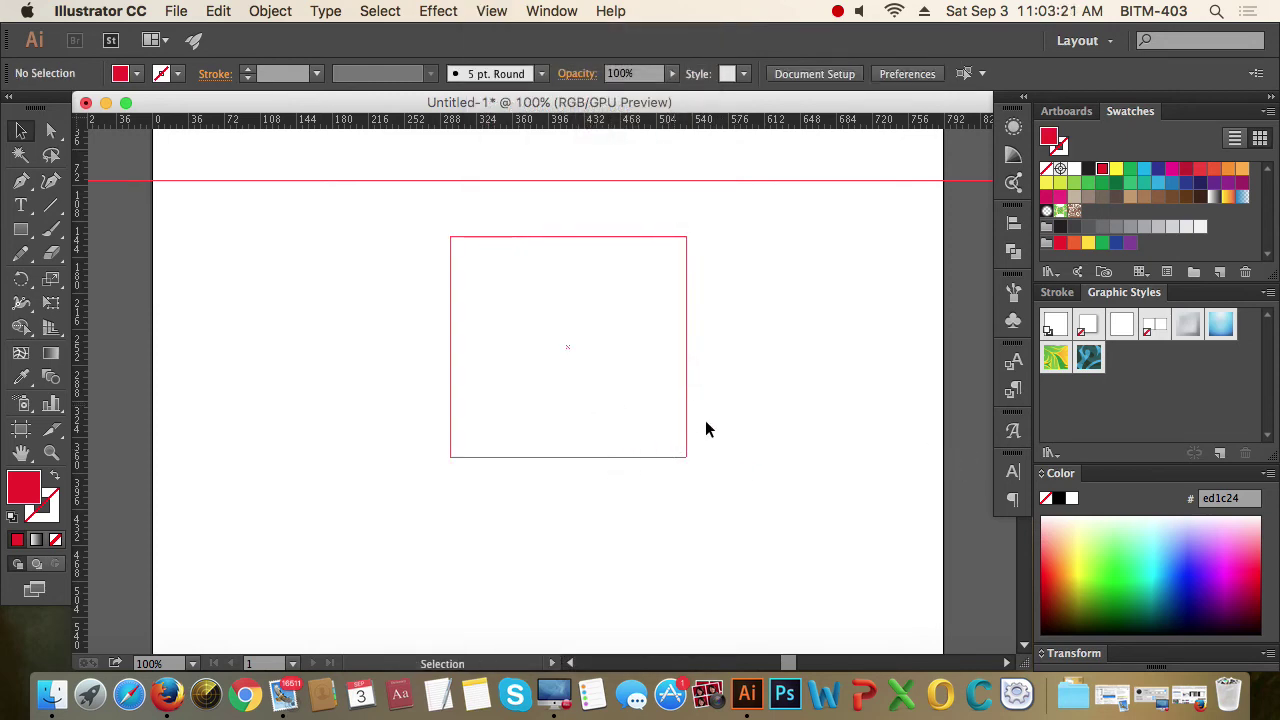
click(718, 488)
Step: Unlock the guides and marquee-select the square guide
right_click(740, 357)
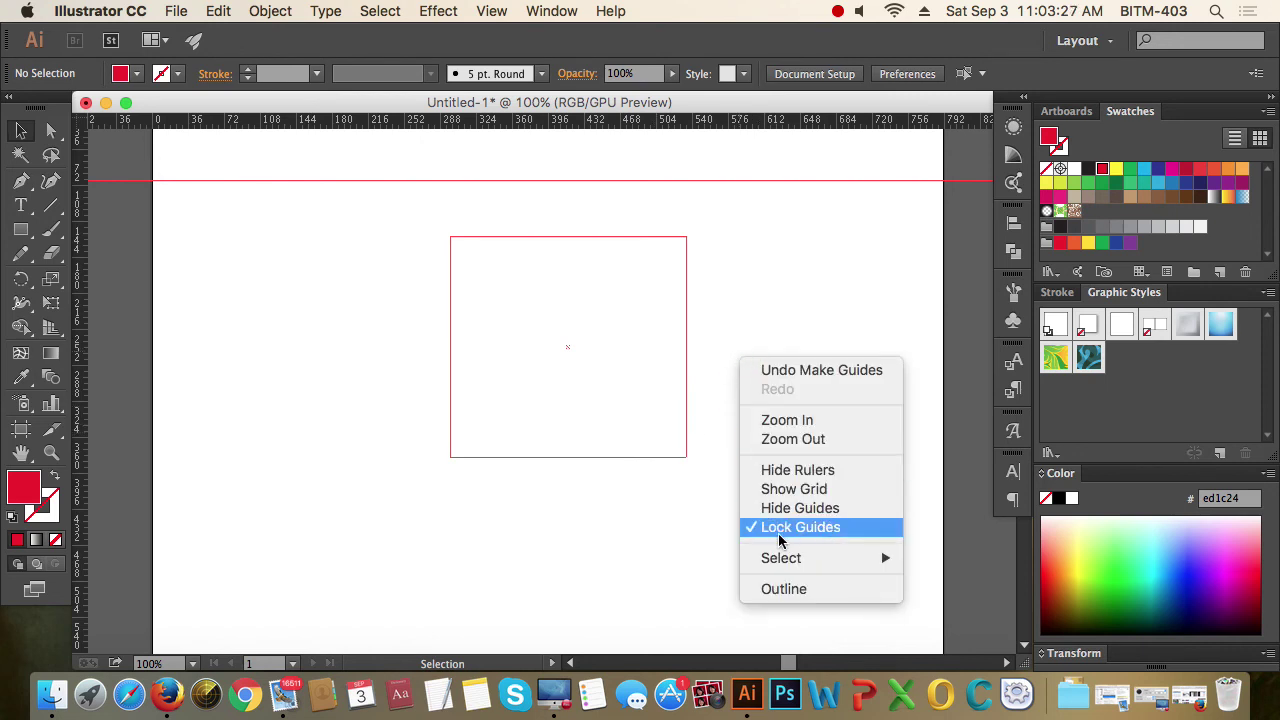
click(474, 493)
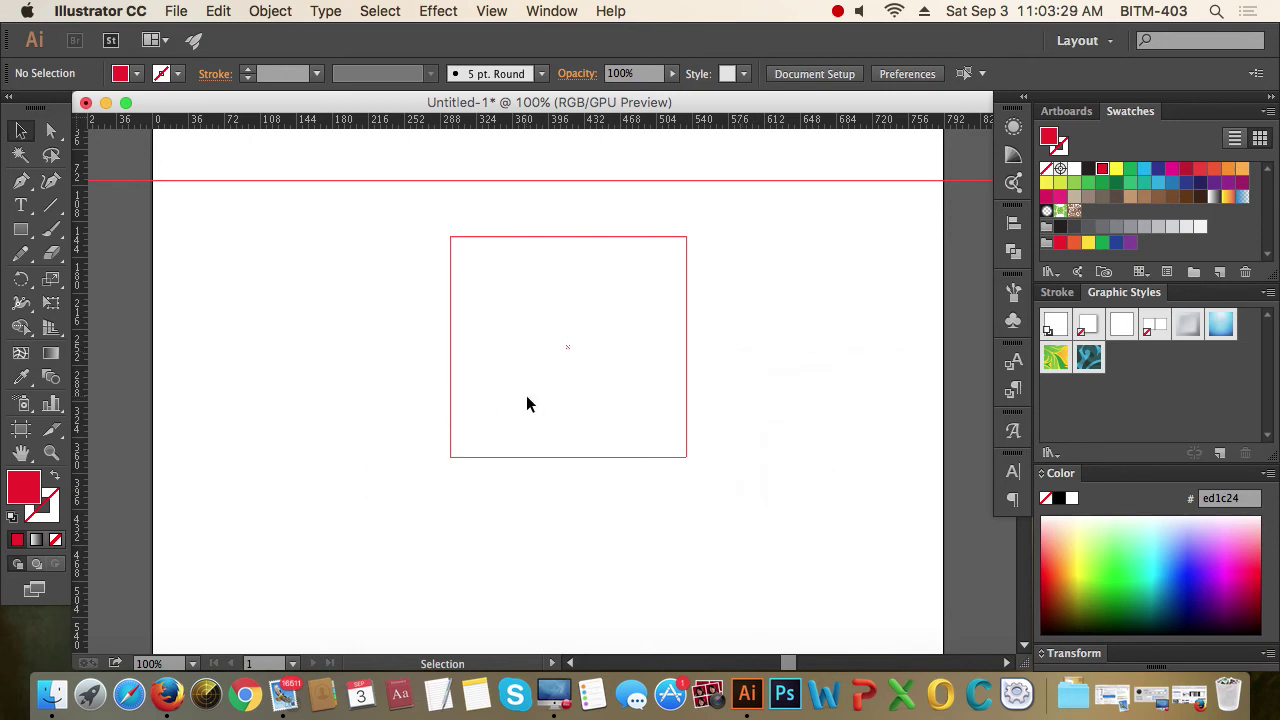
click(490, 432)
right_click(757, 343)
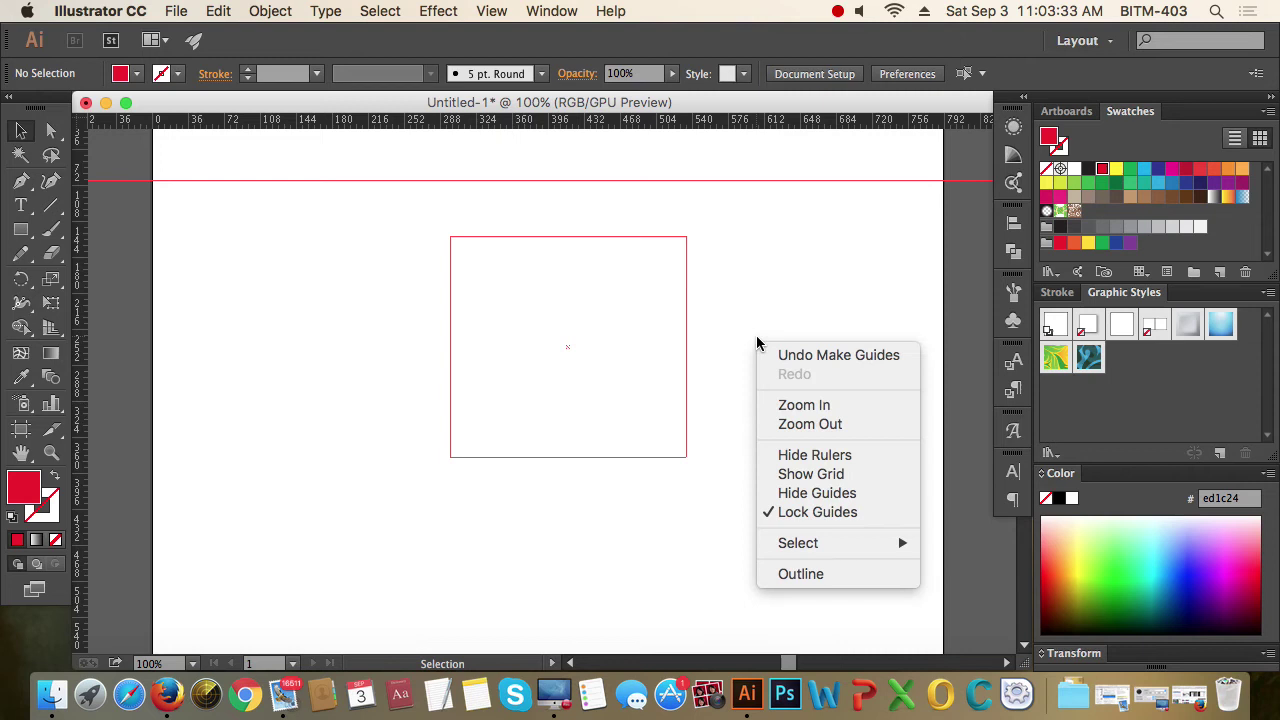
click(845, 513)
drag(724, 491, 667, 435)
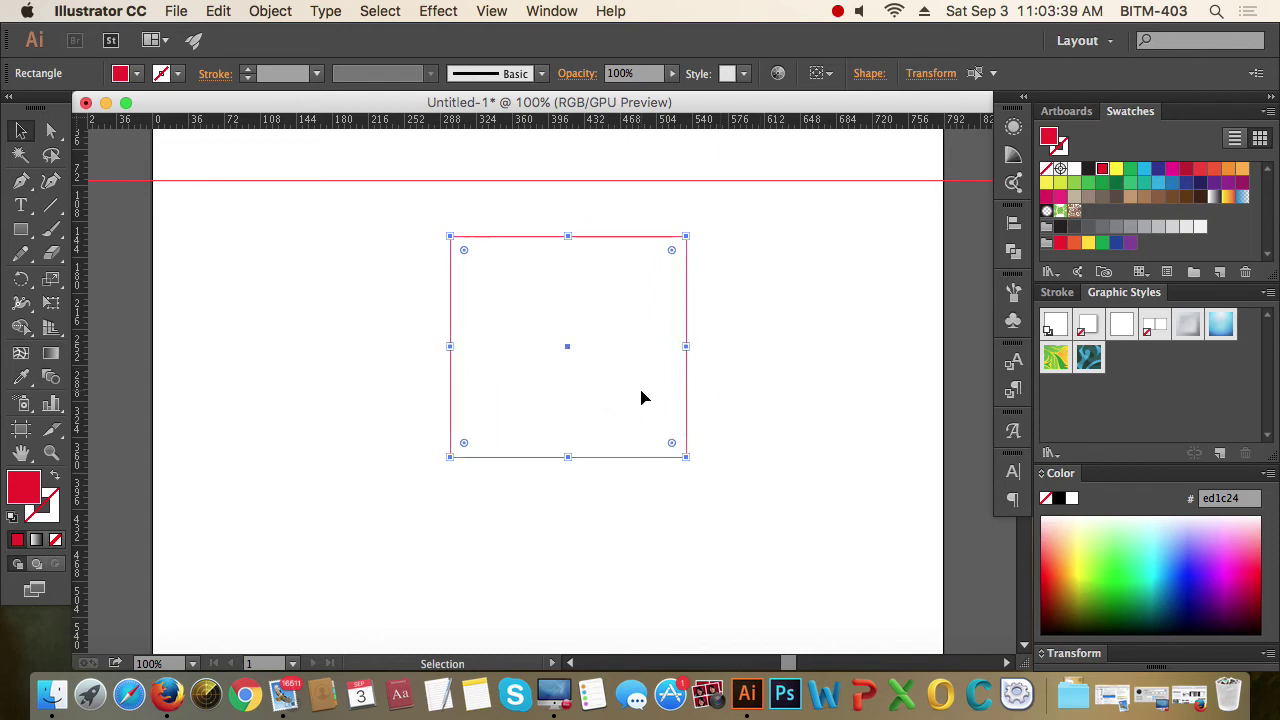
Step: Release the selected square guide back into a regular red square and clear the selection
right_click(612, 341)
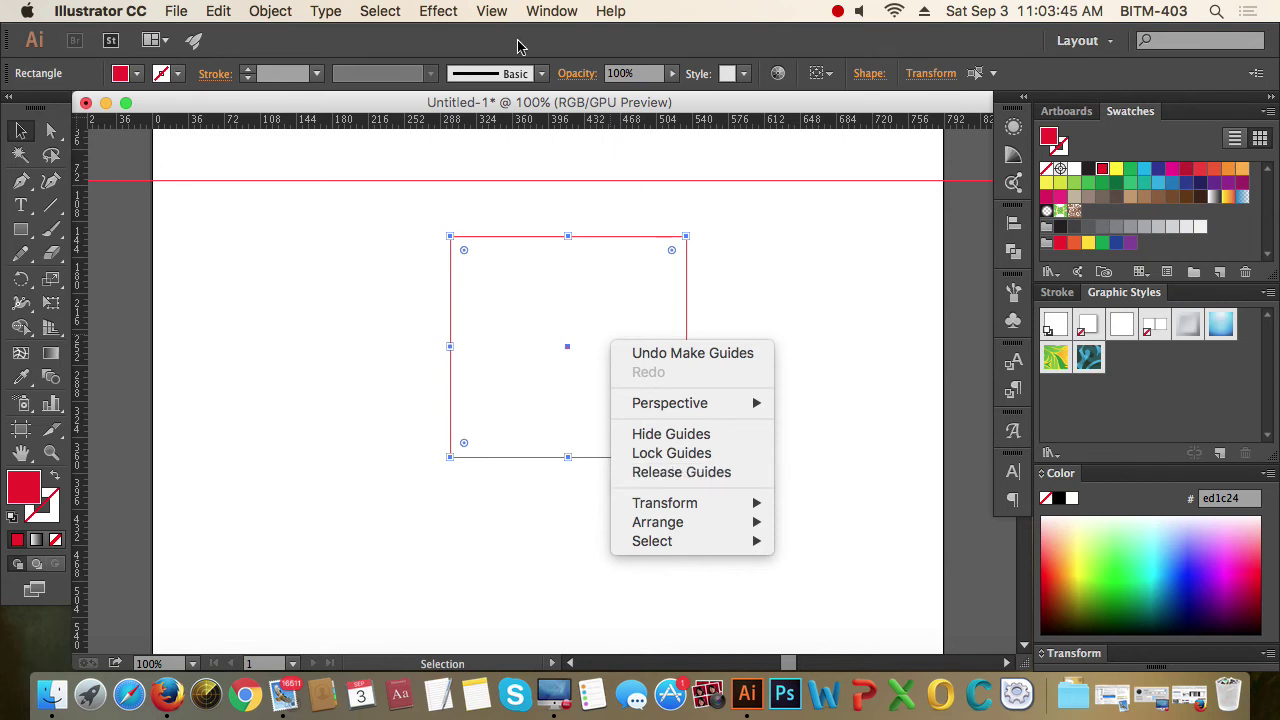
click(493, 12)
click(493, 12)
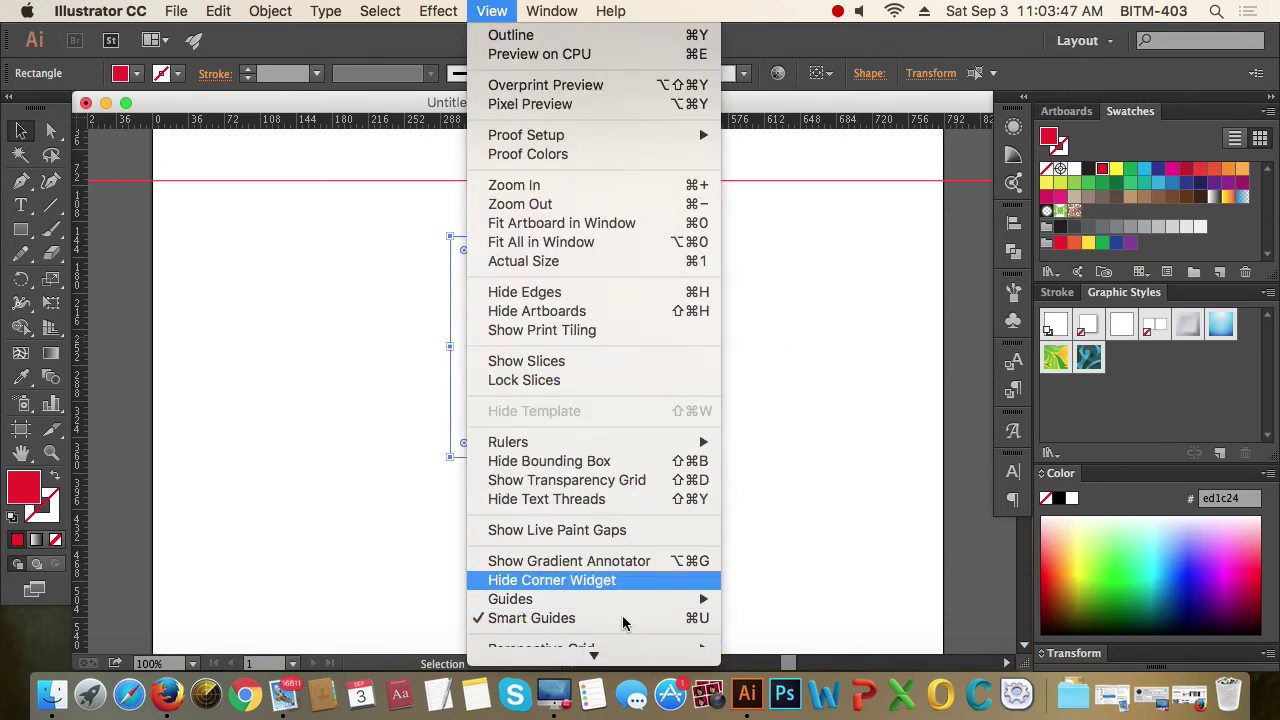
scroll(620, 560, down, 2)
mouse_move(605, 509)
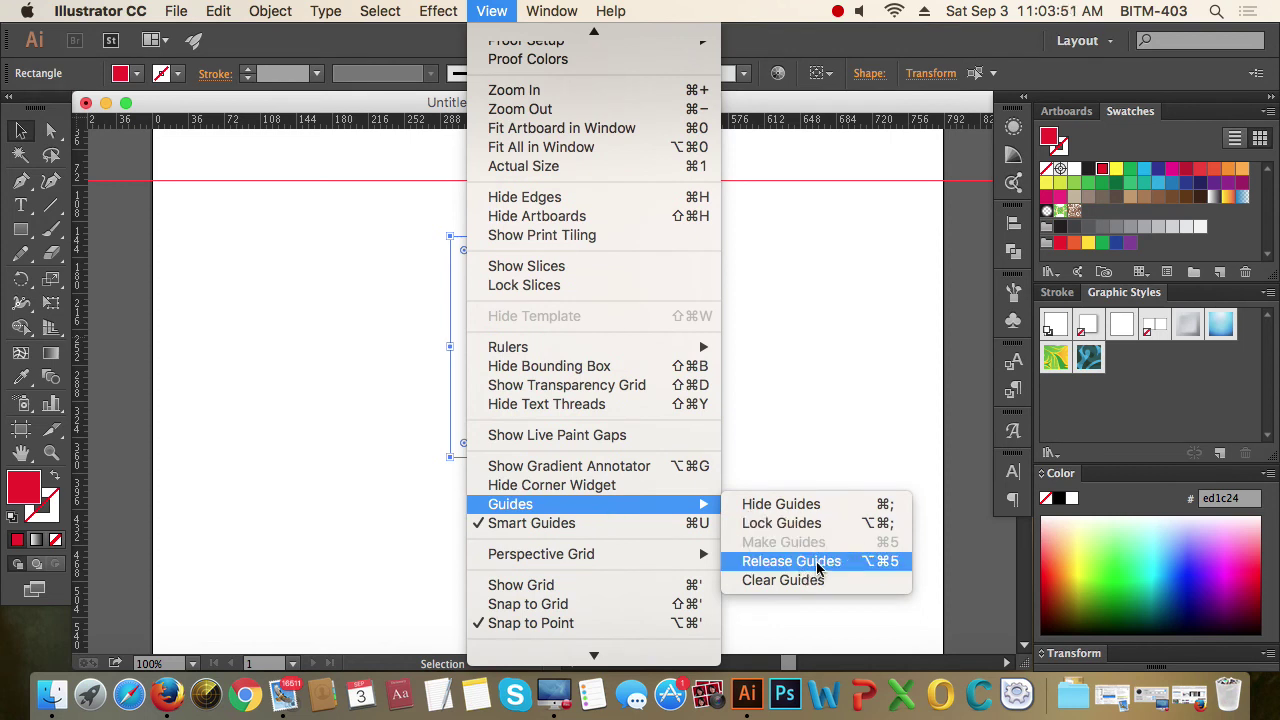
click(876, 566)
click(805, 480)
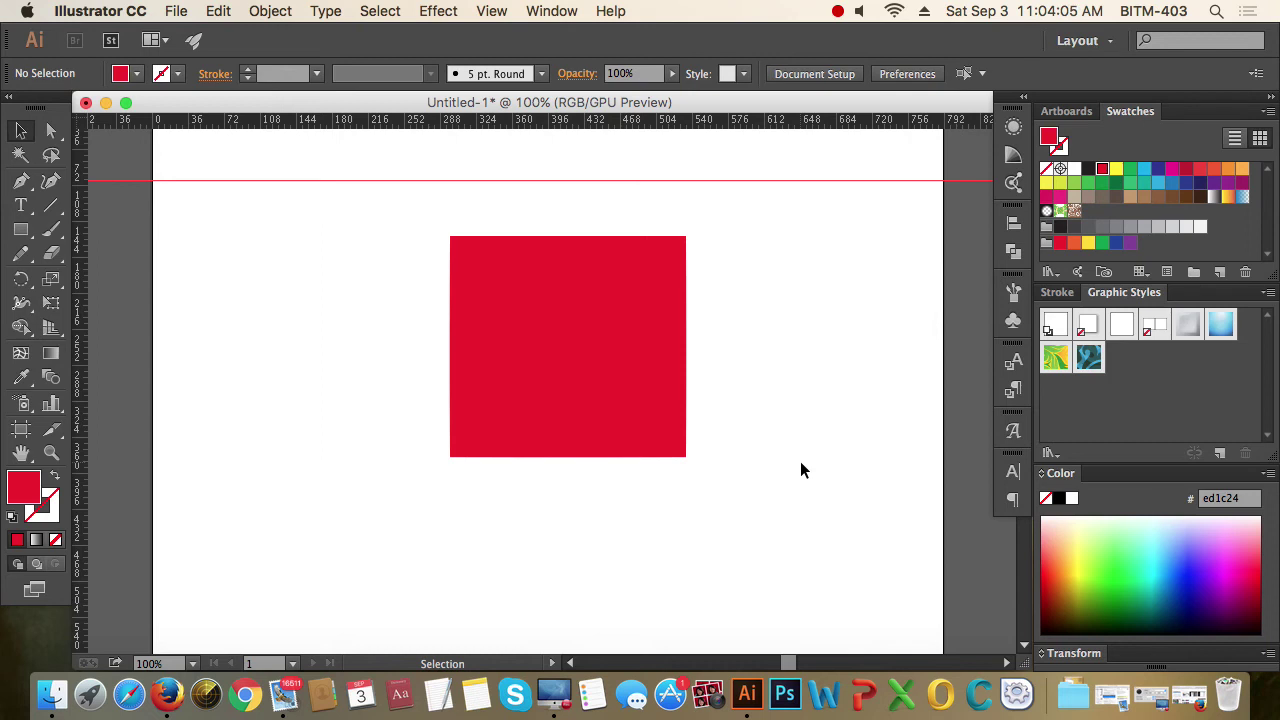
Step: Lock the document's guides
right_click(800, 465)
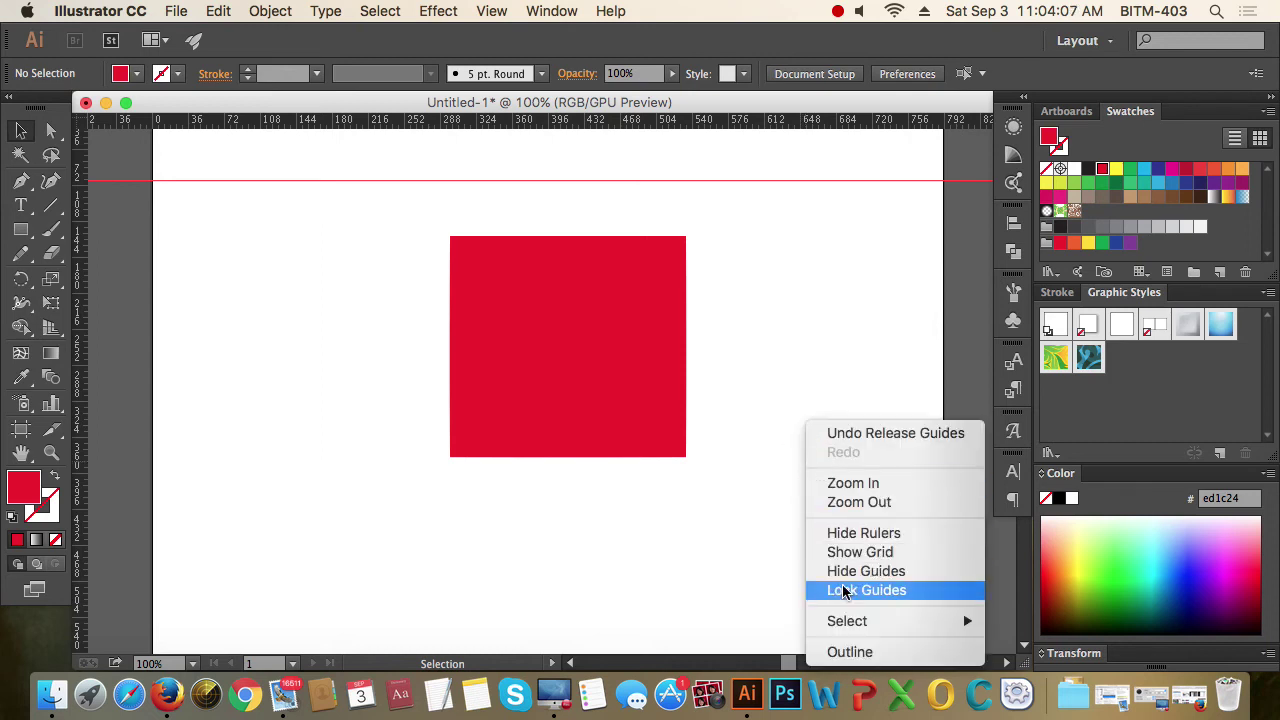
click(888, 590)
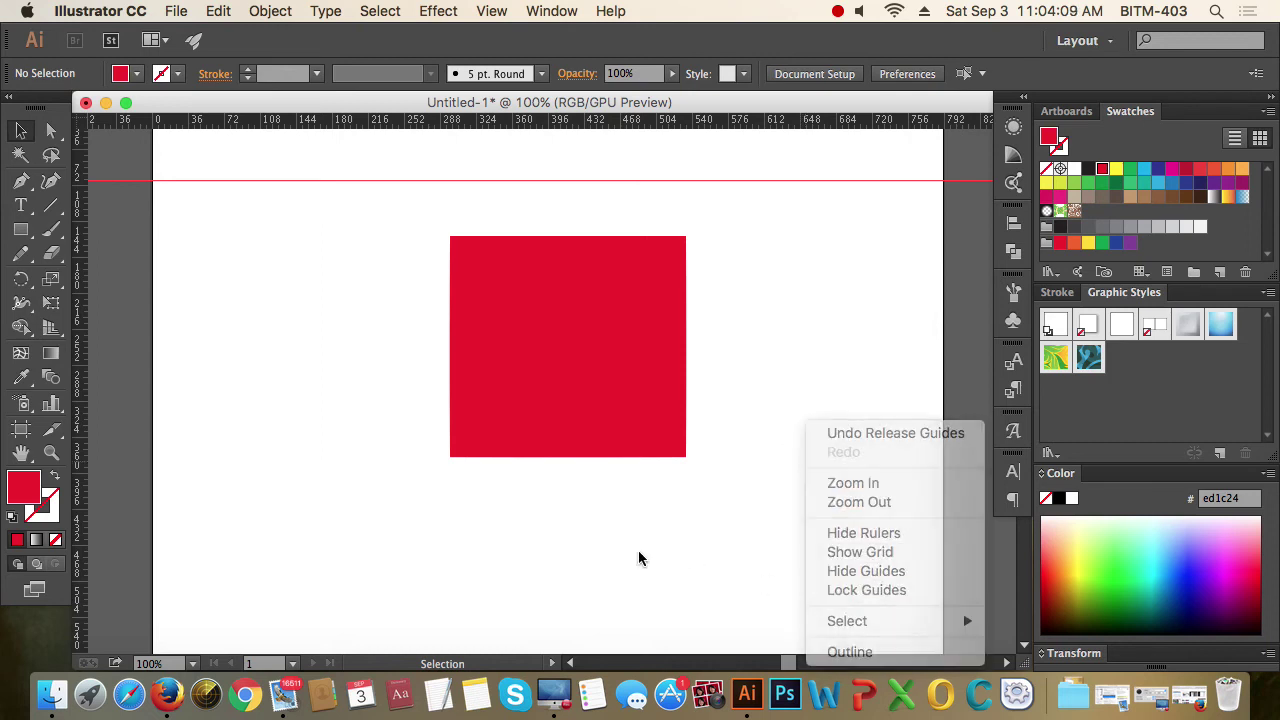
click(637, 425)
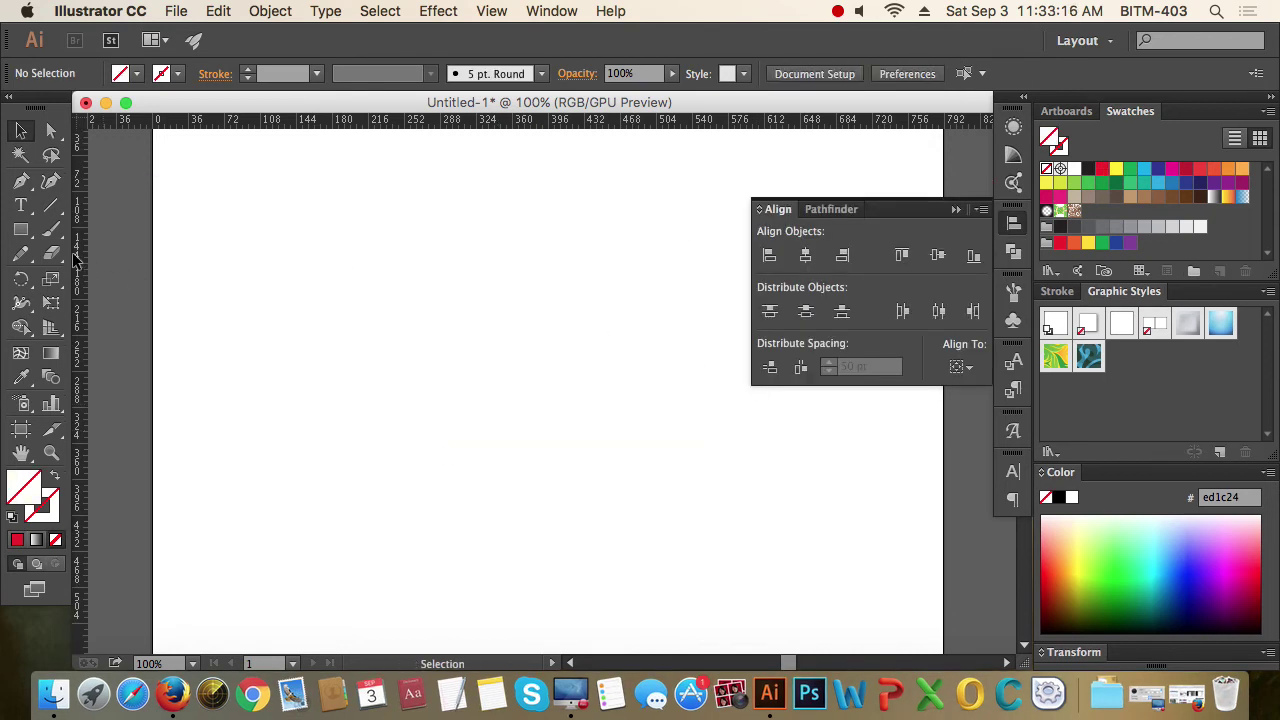
Step: Draw three tall, narrow rectangles of differing widths side by side in the artboard's upper left area
click(21, 229)
drag(254, 236, 310, 349)
drag(340, 243, 371, 357)
drag(439, 244, 485, 368)
Step: Select all three rectangles, apply the default white fill and 1 pt black stroke, and deselect them
click(21, 131)
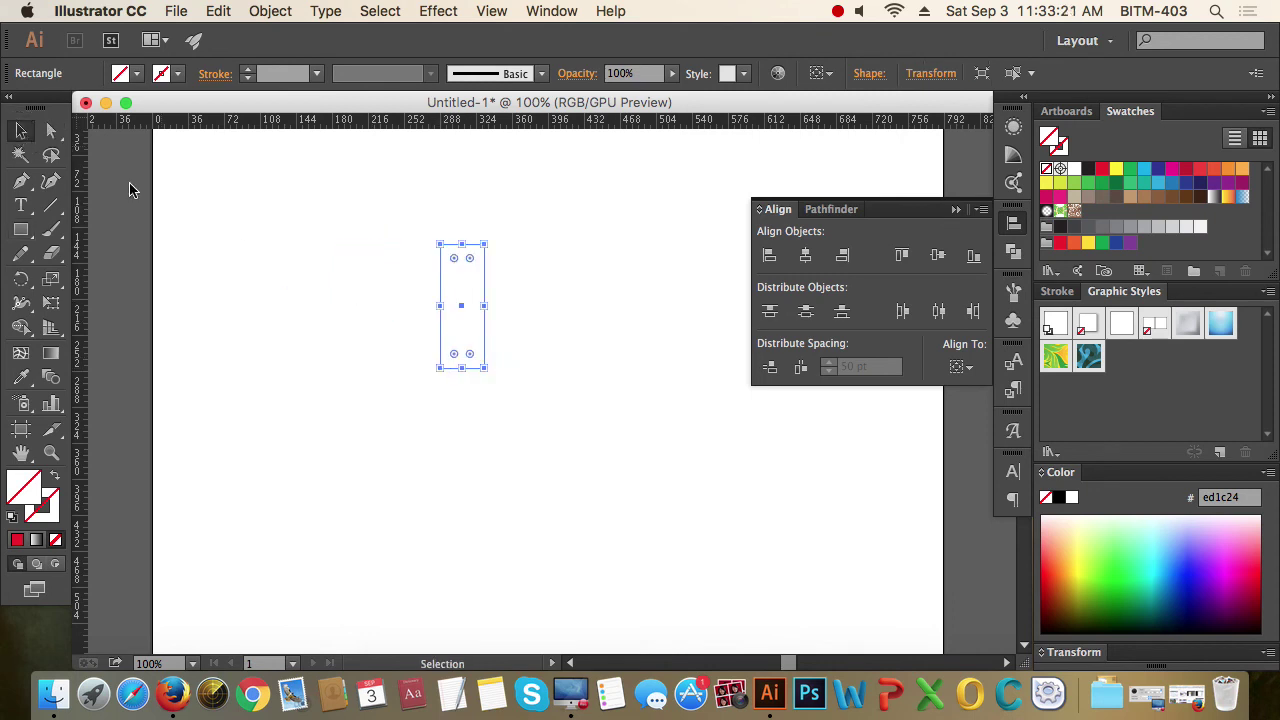
drag(220, 198, 580, 364)
click(582, 370)
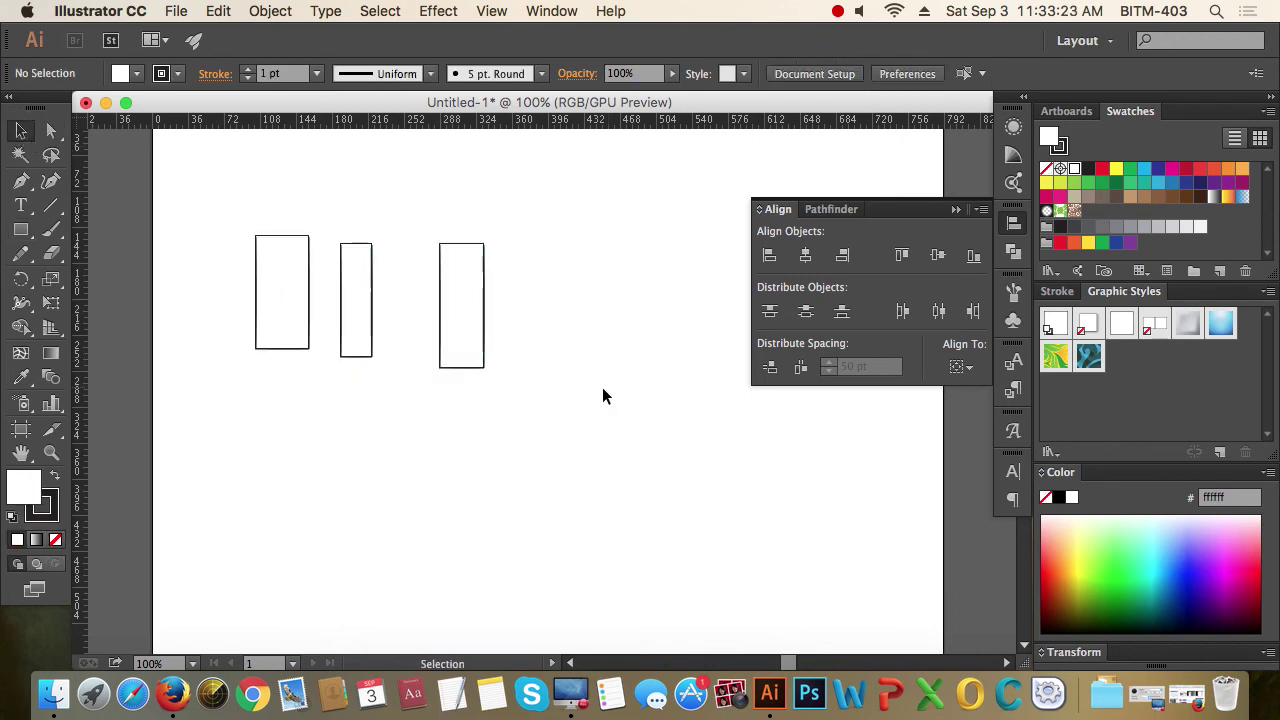
Step: Duplicate the rightmost rectangle a short distance to its right, level with the original, and deselect the copy
drag(562, 406, 403, 256)
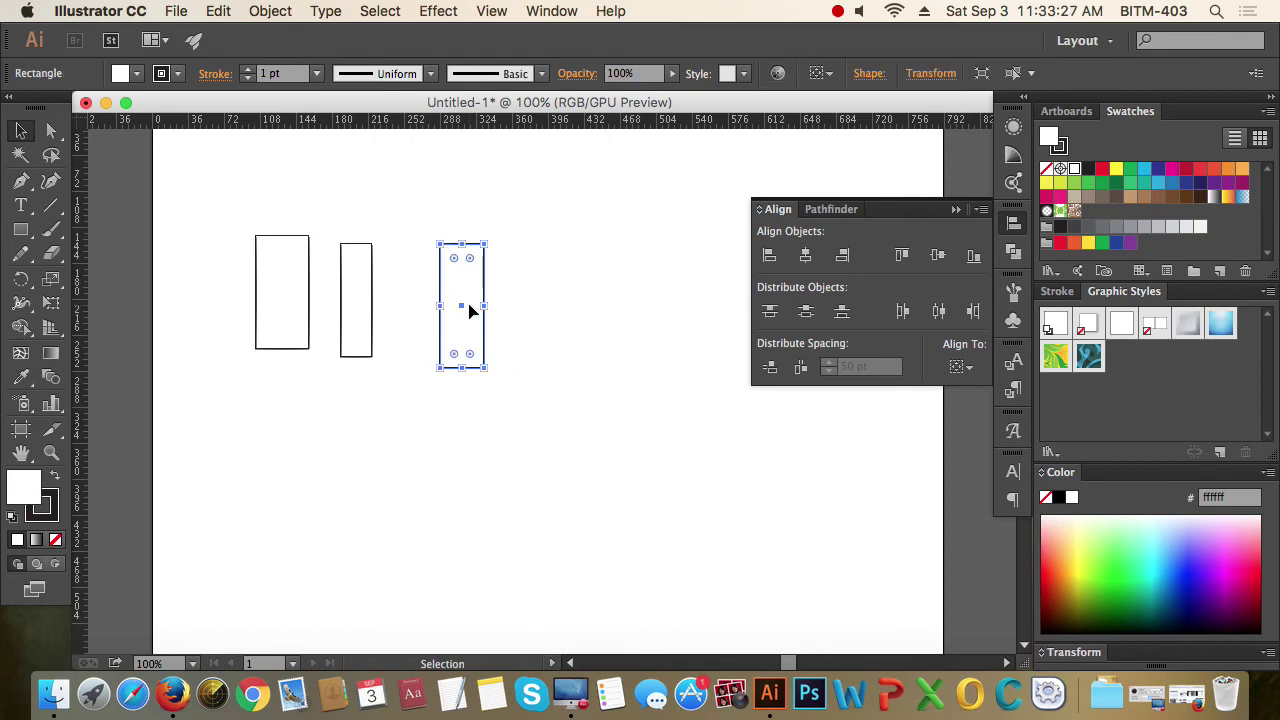
drag(460, 297, 528, 297)
click(637, 384)
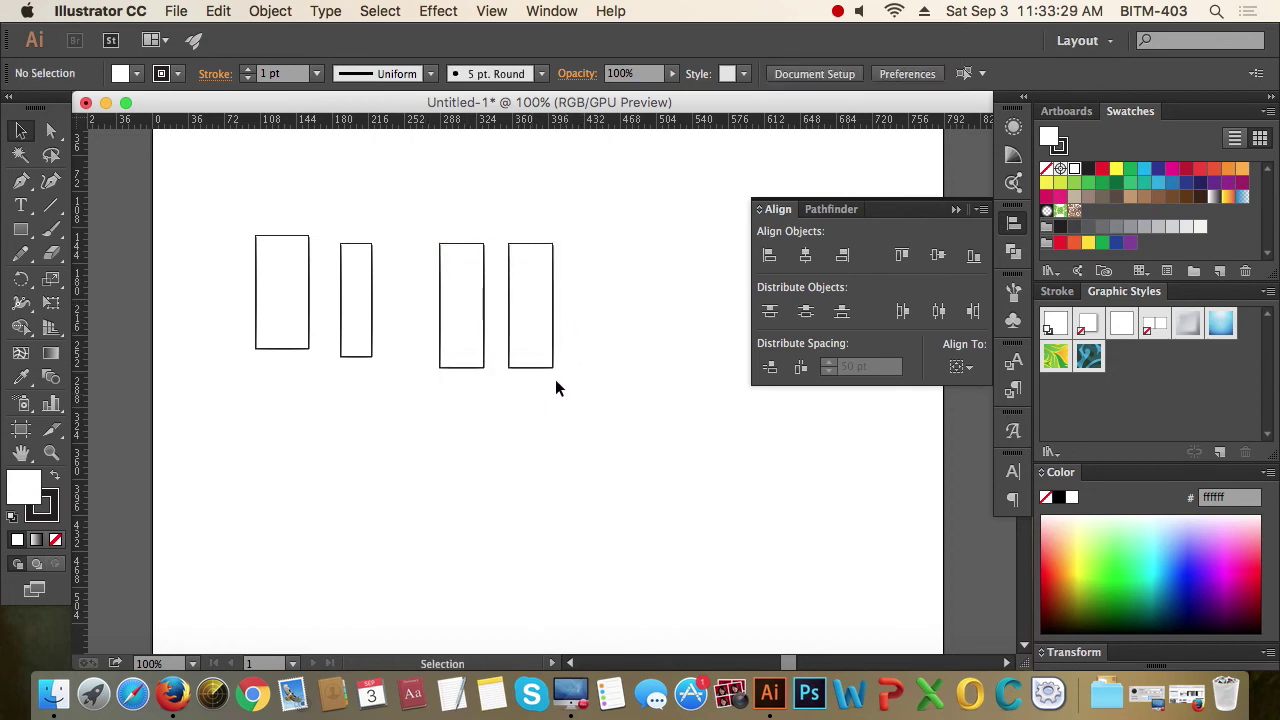
Step: Select all four rectangles and set the alignment reference to Align to Key Object
drag(597, 399, 185, 274)
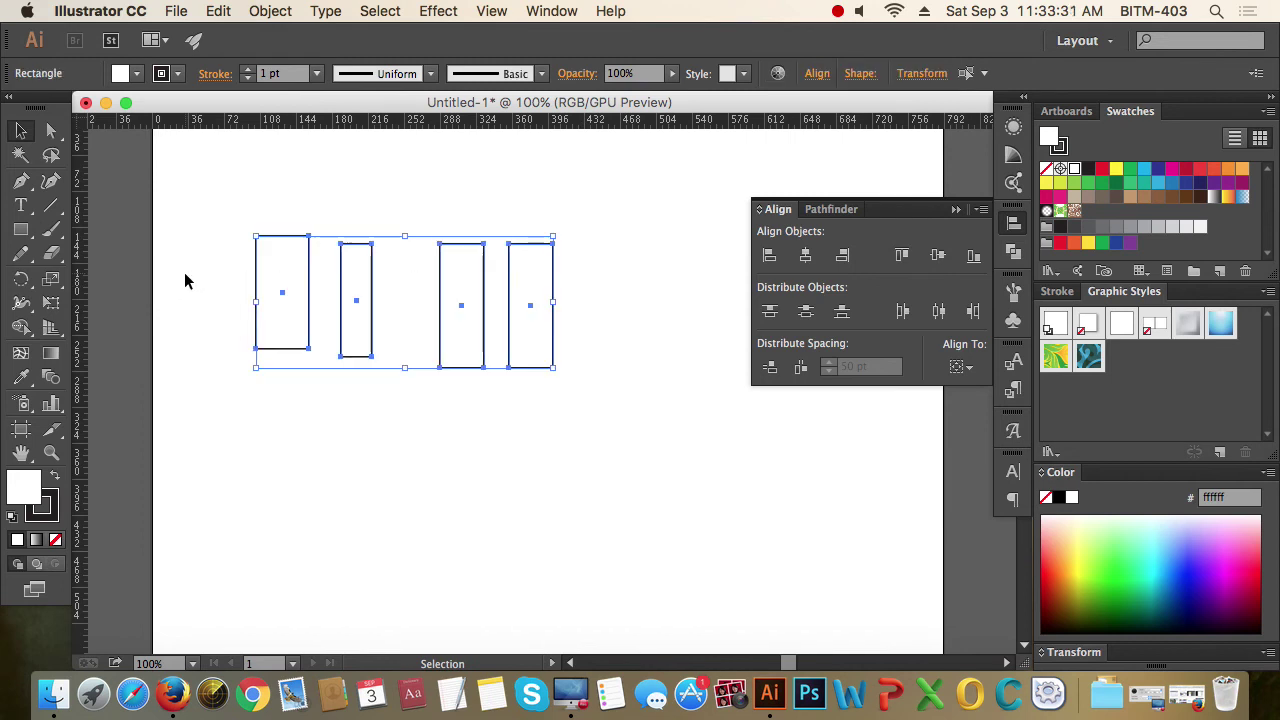
click(639, 447)
drag(636, 428, 170, 260)
click(962, 366)
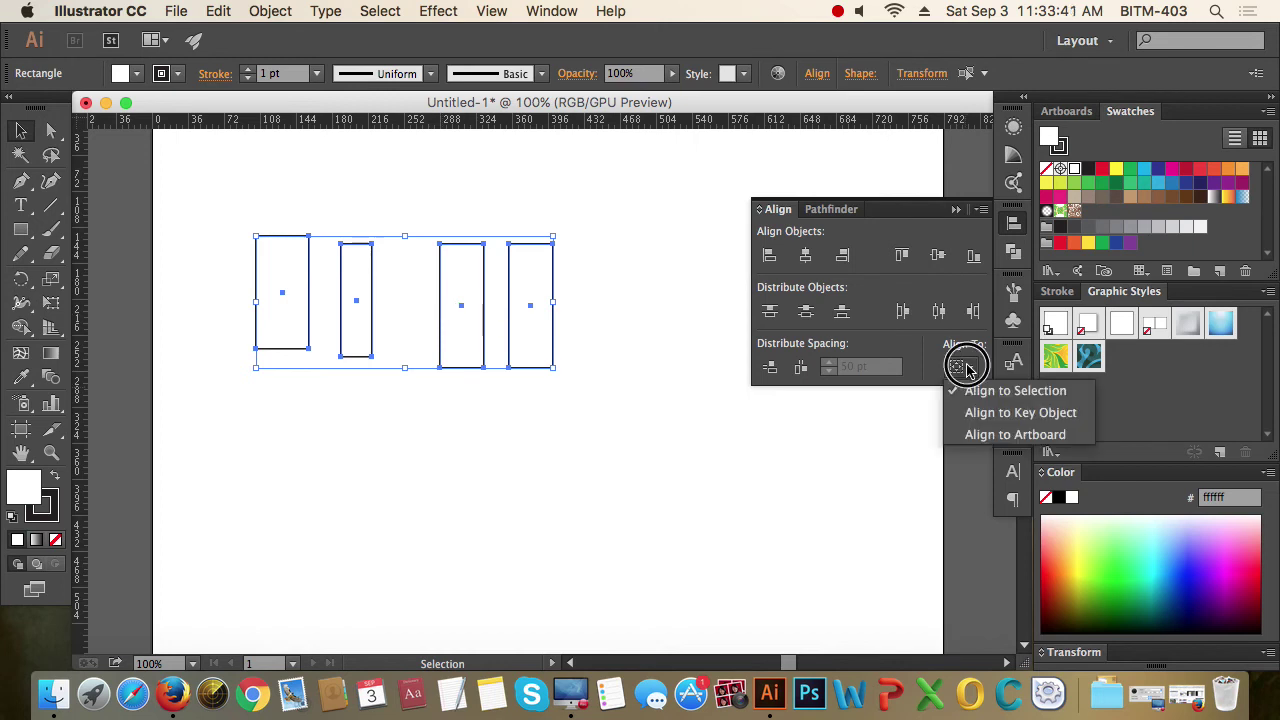
click(1040, 424)
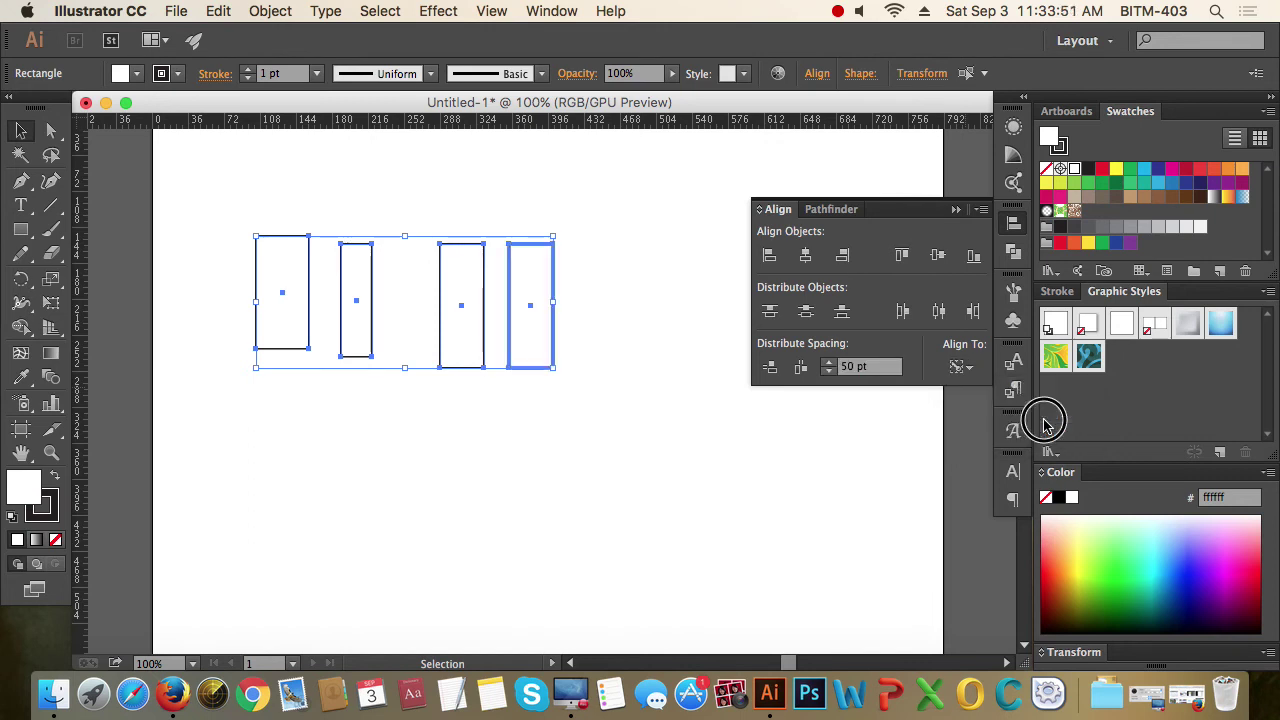
Step: Distribute the four selected rectangles horizontally with 20 pt spacing from the rightmost key object, and deselect them
click(843, 366)
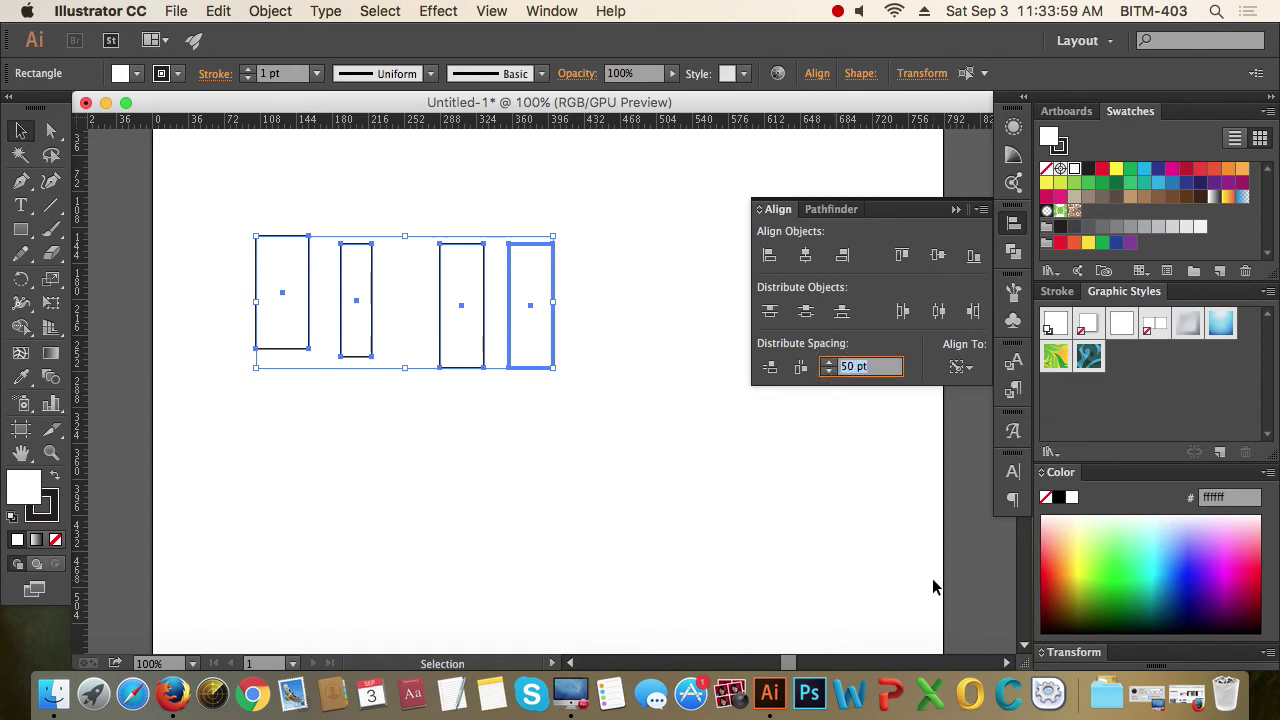
text(20)
key(Return)
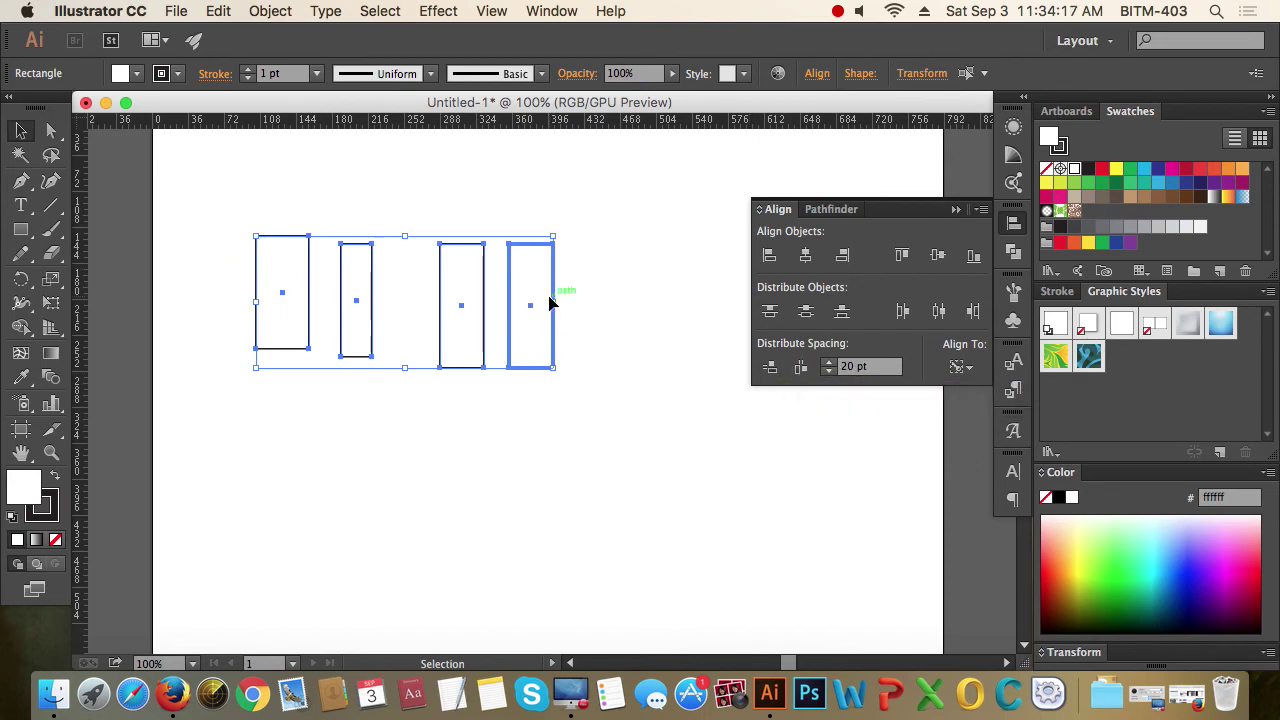
click(803, 370)
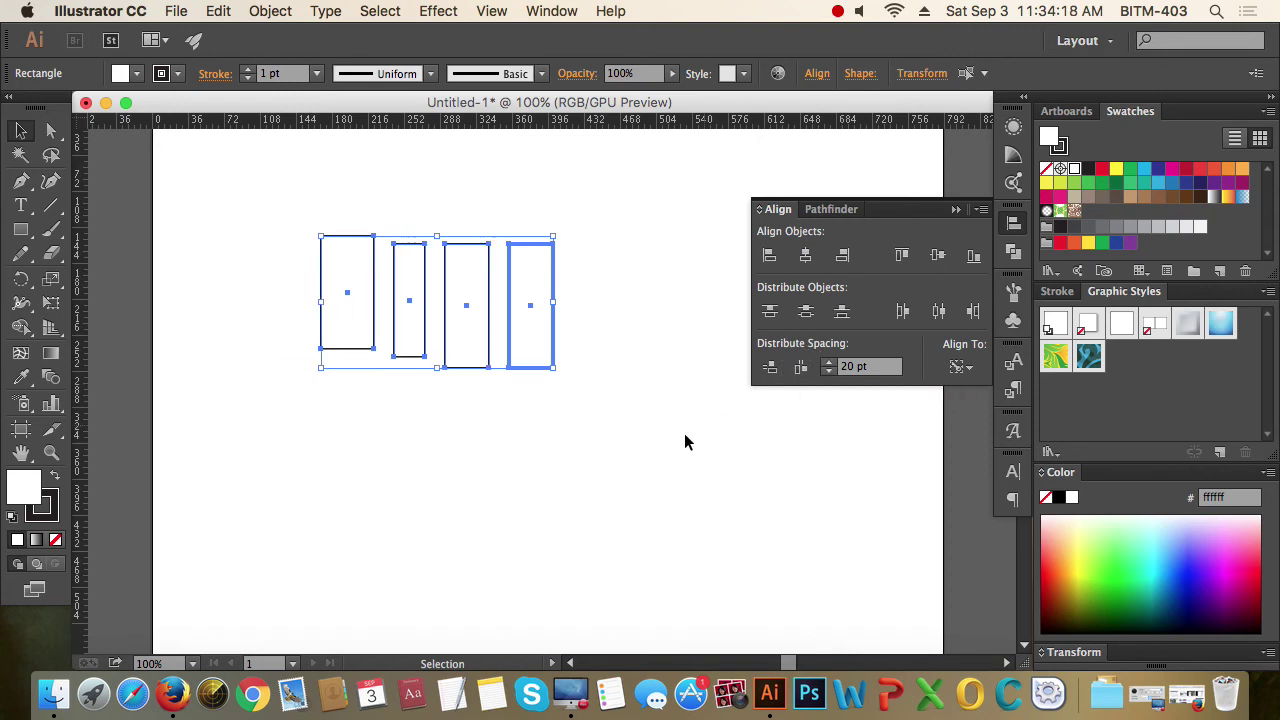
click(630, 437)
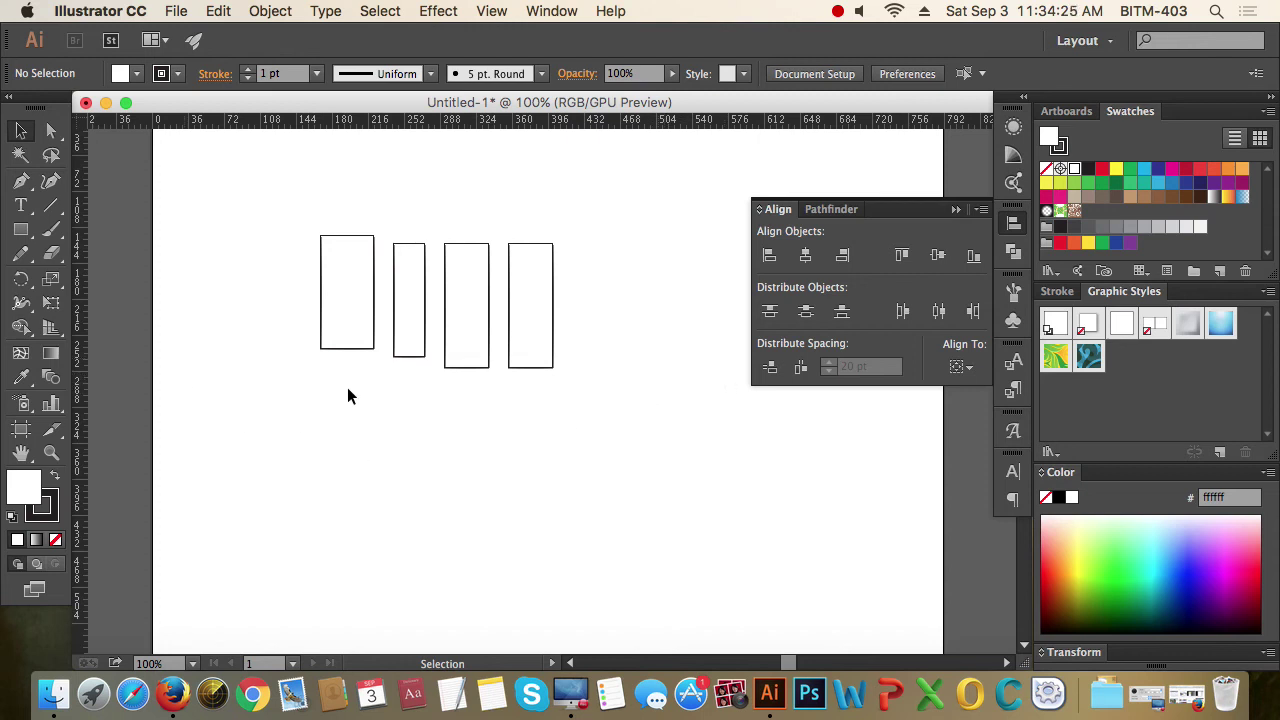
Step: Draw four small rectangles of differing sizes in a loose vertical column beneath the leftmost tall rectangle, and select all four
click(20, 229)
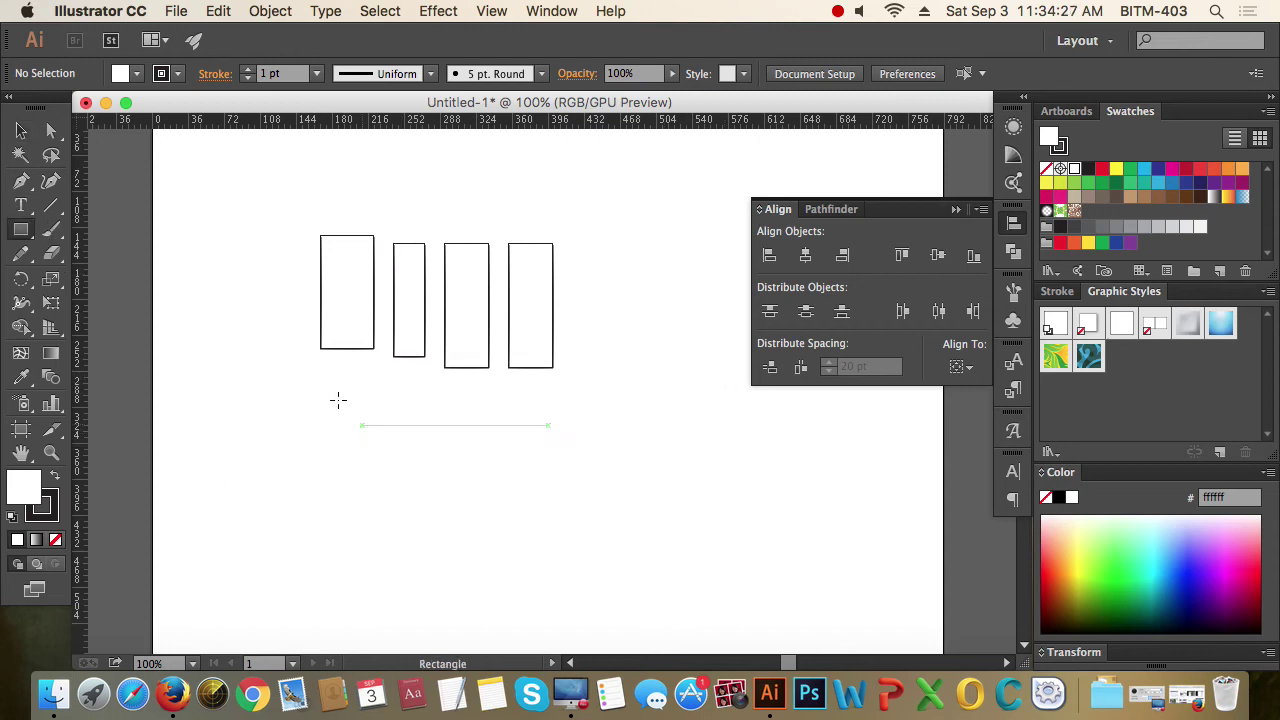
drag(320, 386, 384, 433)
mouse_move(335, 470)
mouse_down()
mouse_move(383, 510)
mouse_move(384, 617)
mouse_up()
key(v)
drag(271, 386, 425, 640)
Step: Distribute the four small rectangles vertically with 20 pt spacing, using the lowest one as key object, and deselect them
click(960, 366)
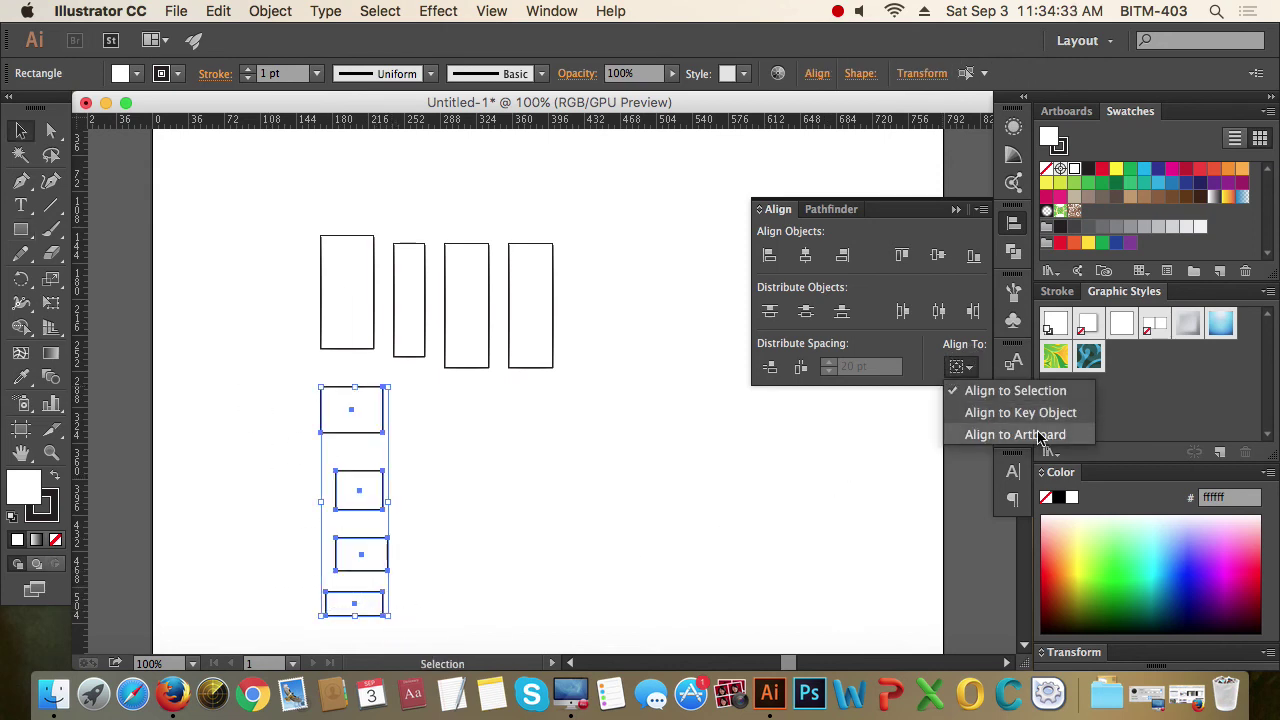
click(1000, 409)
click(826, 366)
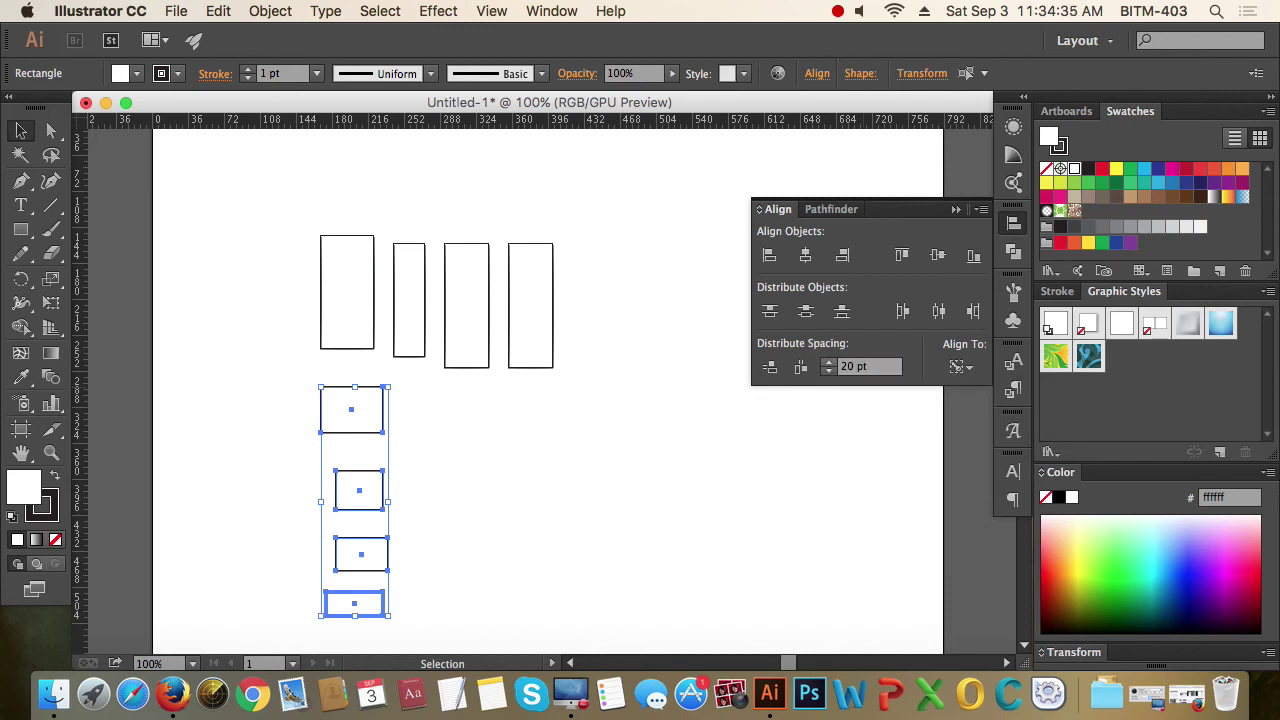
click(769, 367)
click(489, 597)
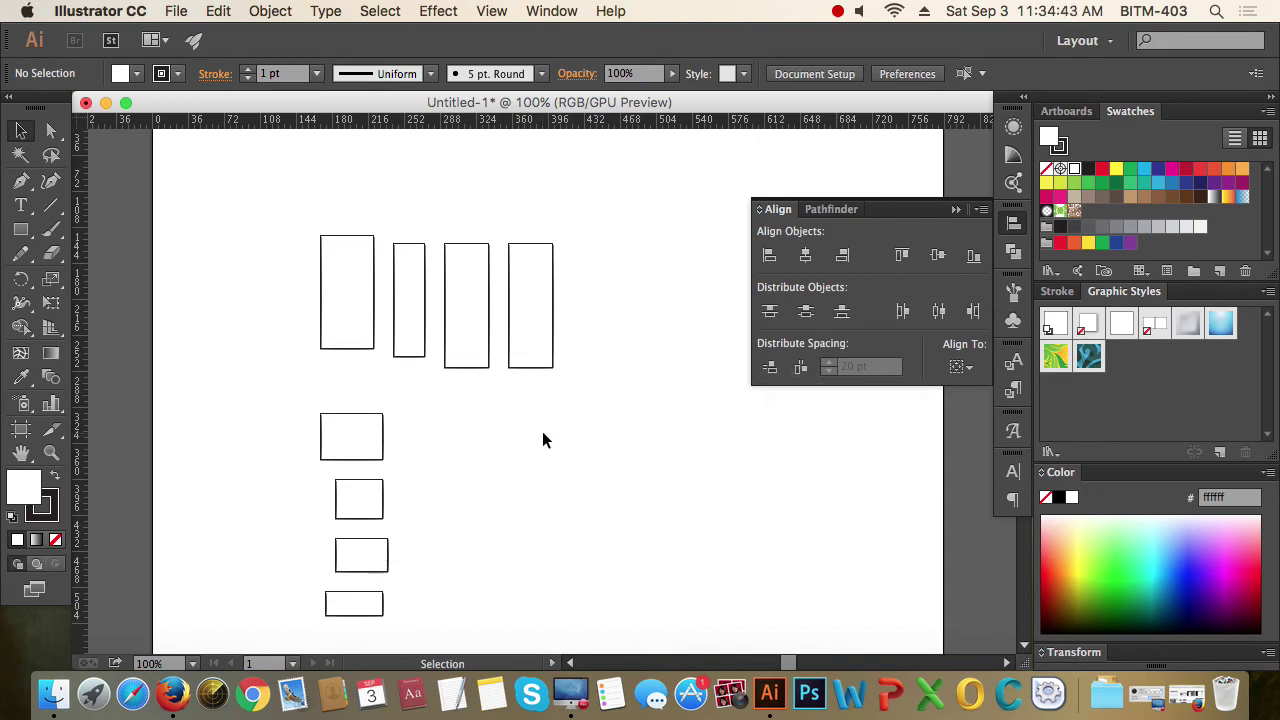
Step: Move the rightmost tall rectangle farther right at the same height, and distribute all four tall rectangles horizontally with equal gaps
drag(555, 306, 709, 306)
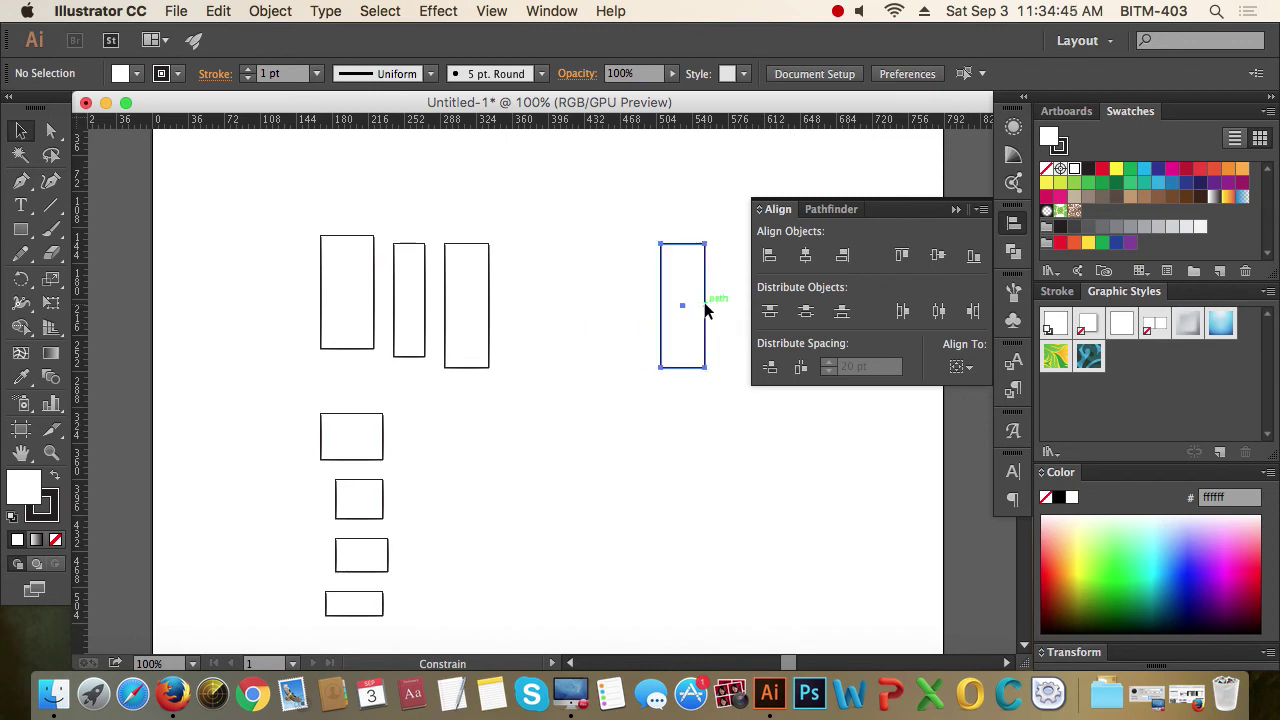
click(662, 428)
drag(274, 207, 706, 314)
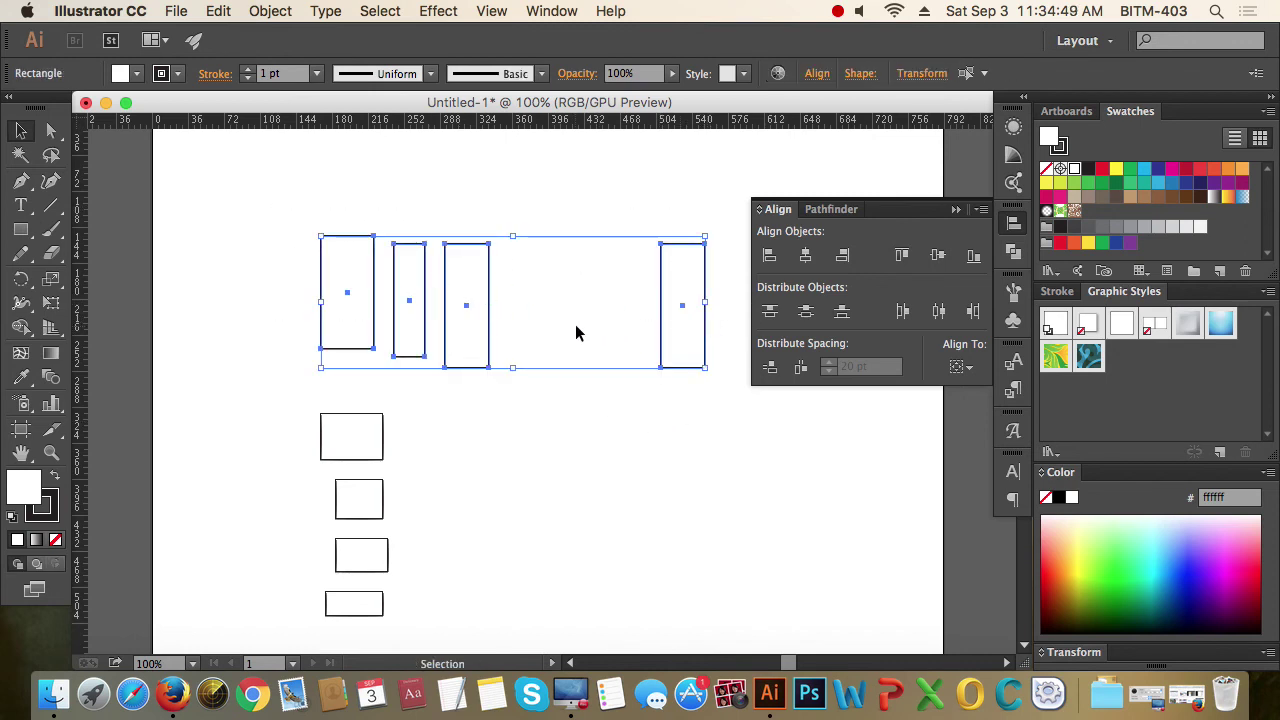
click(800, 368)
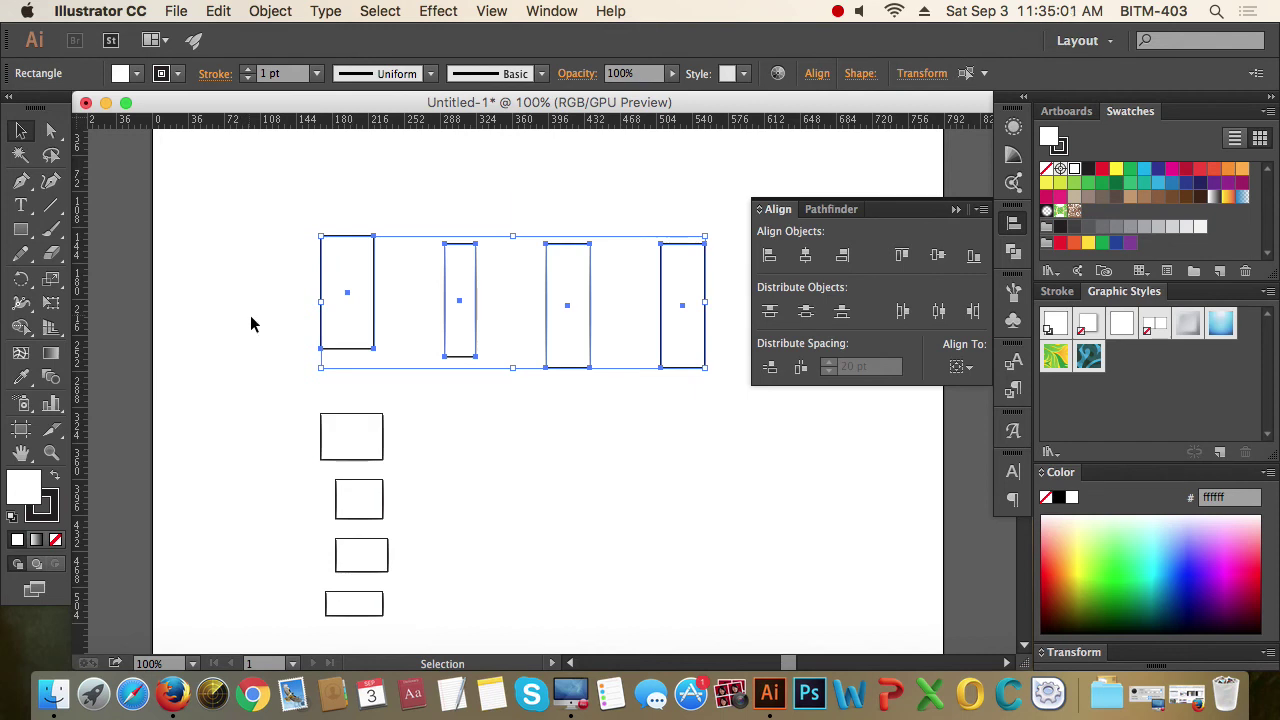
click(960, 367)
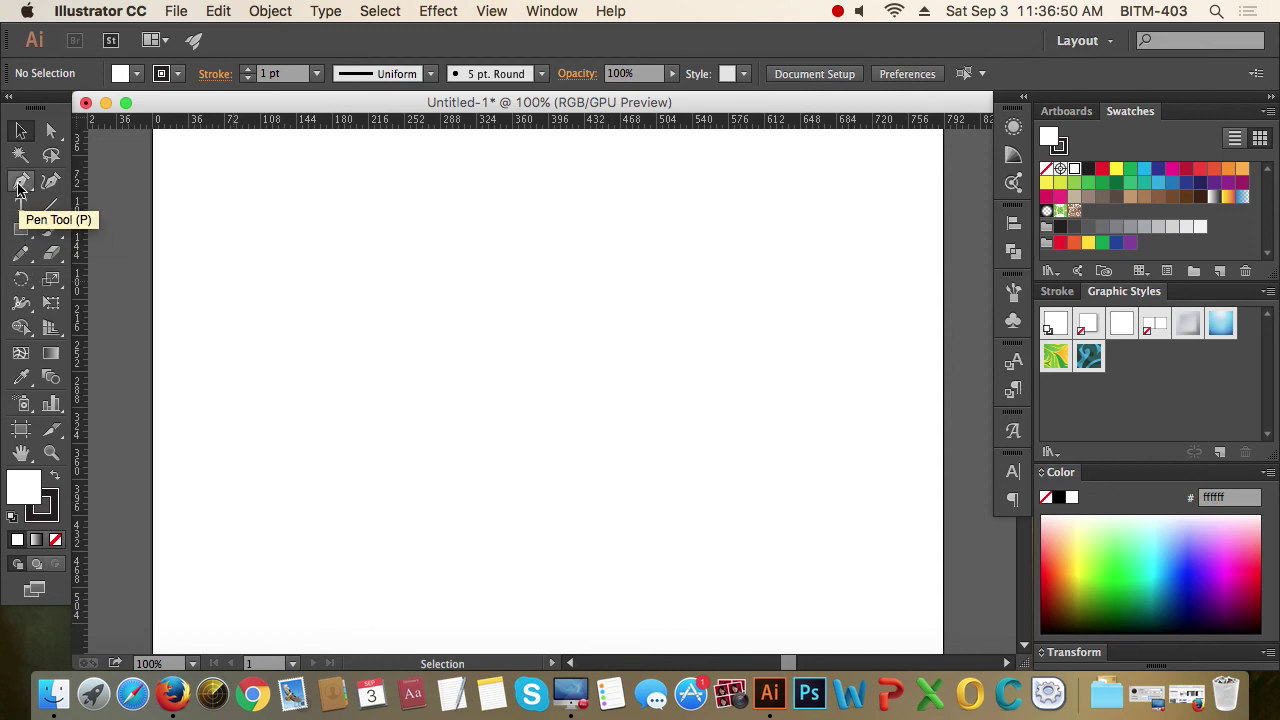
Step: Tear off the Pen tool group as a floating palette beside the artboard's upper right area, and activate the Pen tool
click(21, 182)
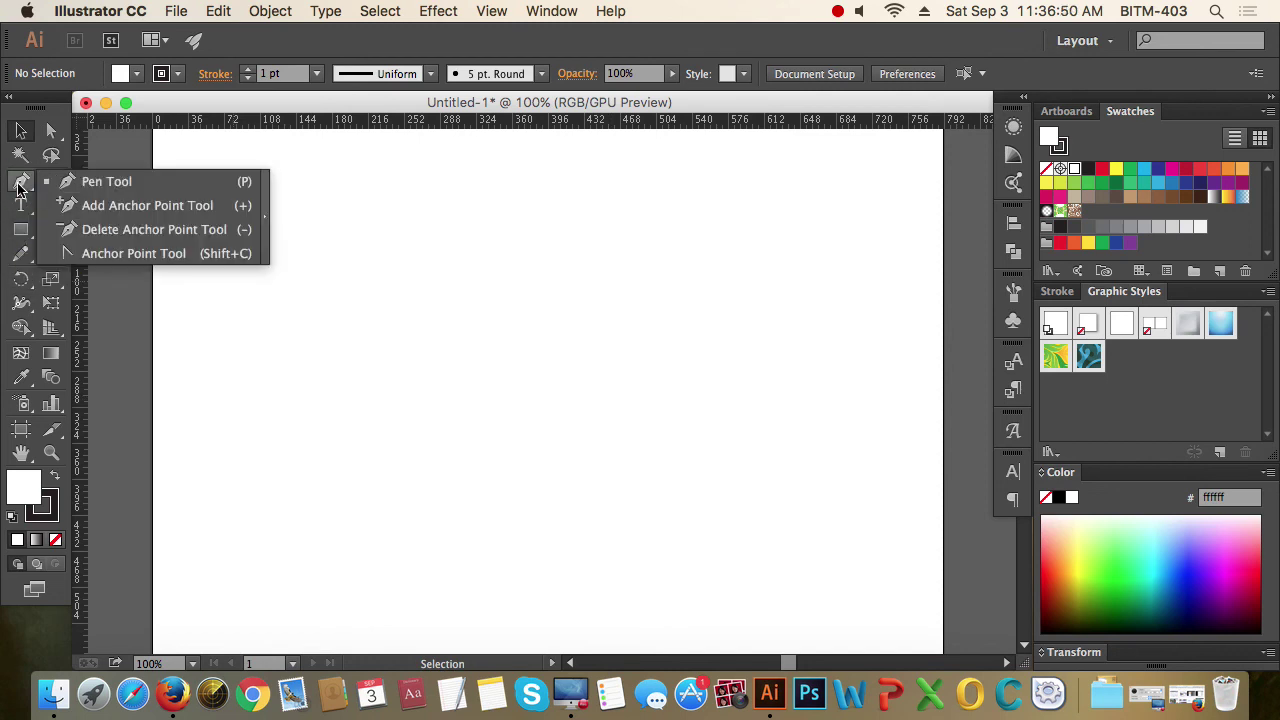
click(265, 215)
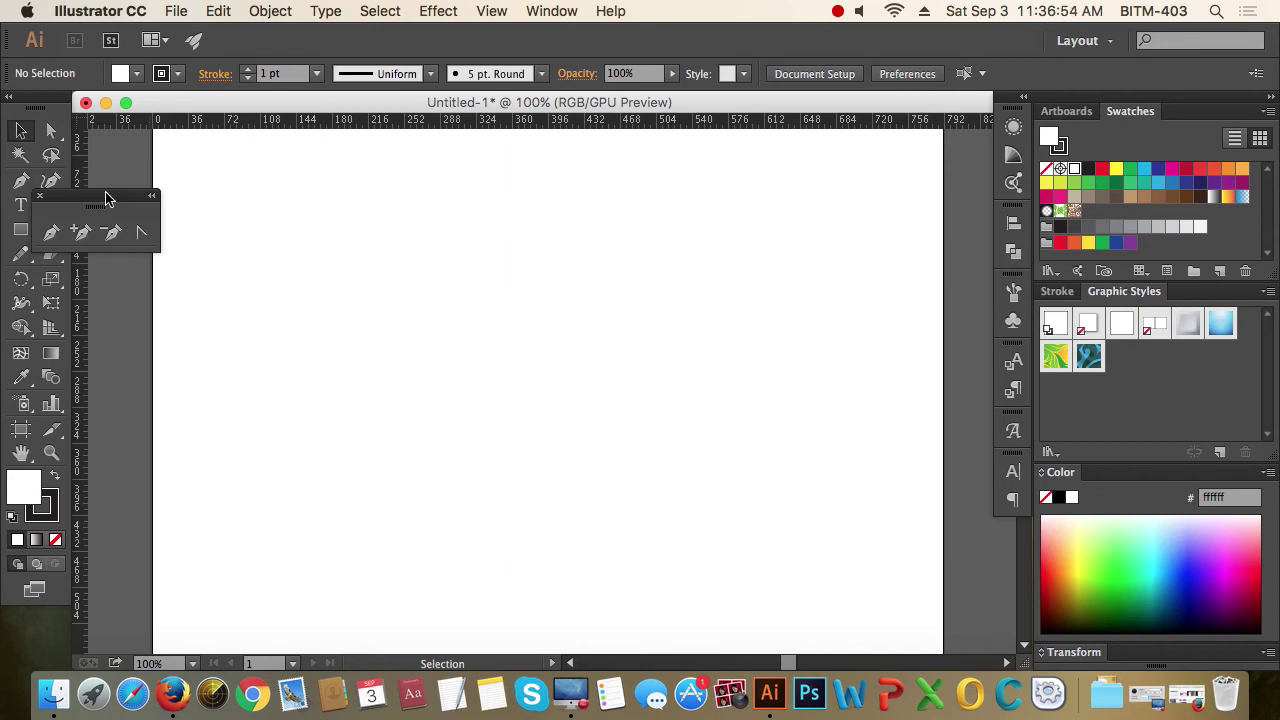
drag(100, 200, 520, 180)
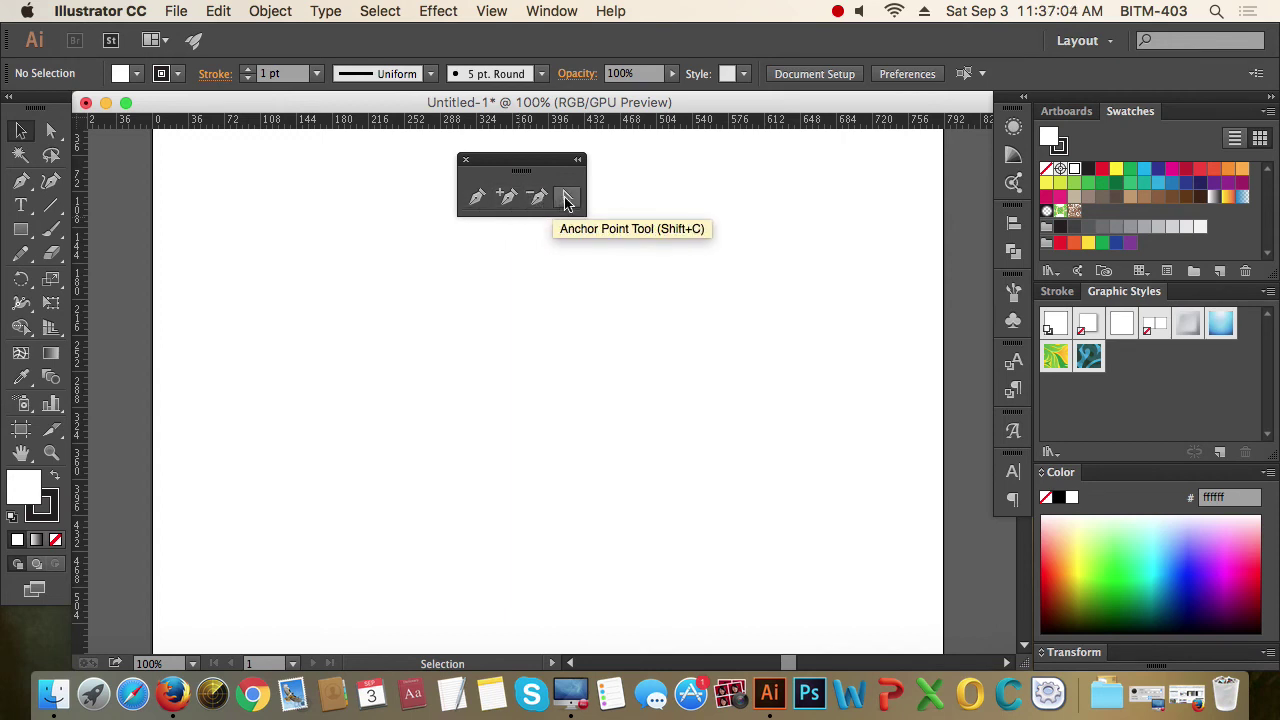
click(478, 198)
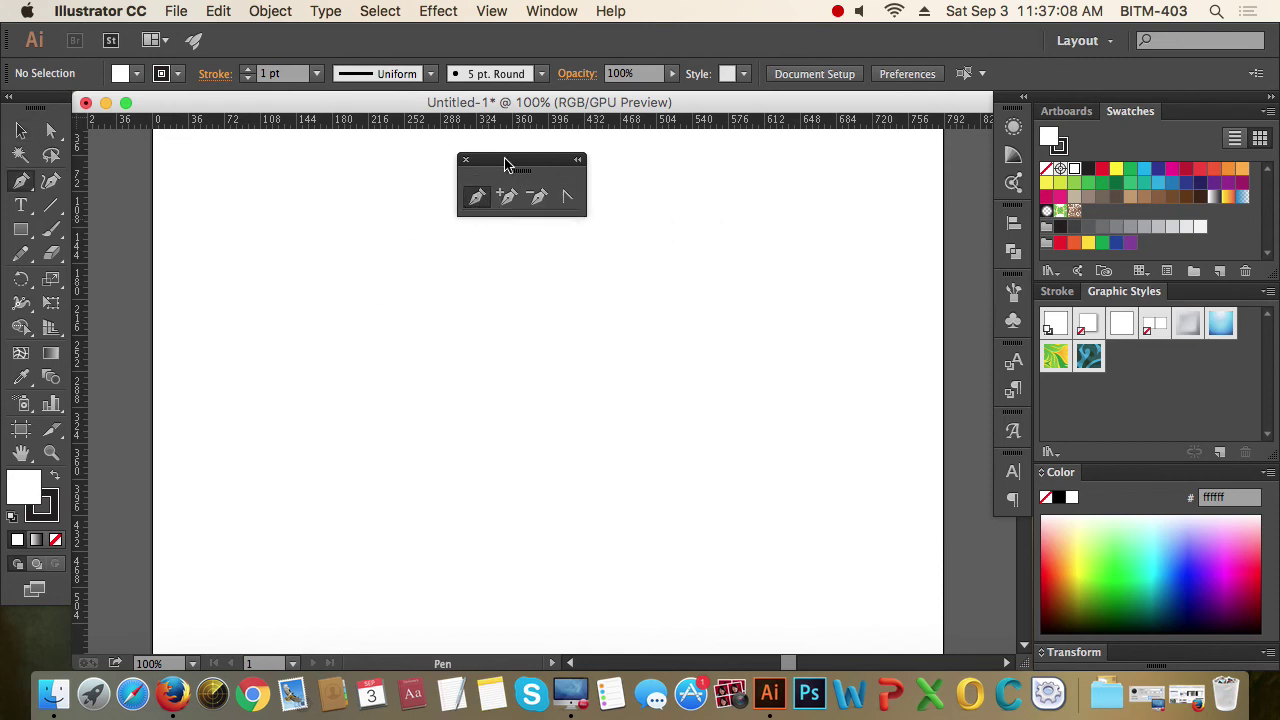
drag(506, 163, 734, 195)
Step: Draw an open zigzag path of thirteen straight-line anchor points across the artboard with the Pen tool, and deselect it
click(310, 289)
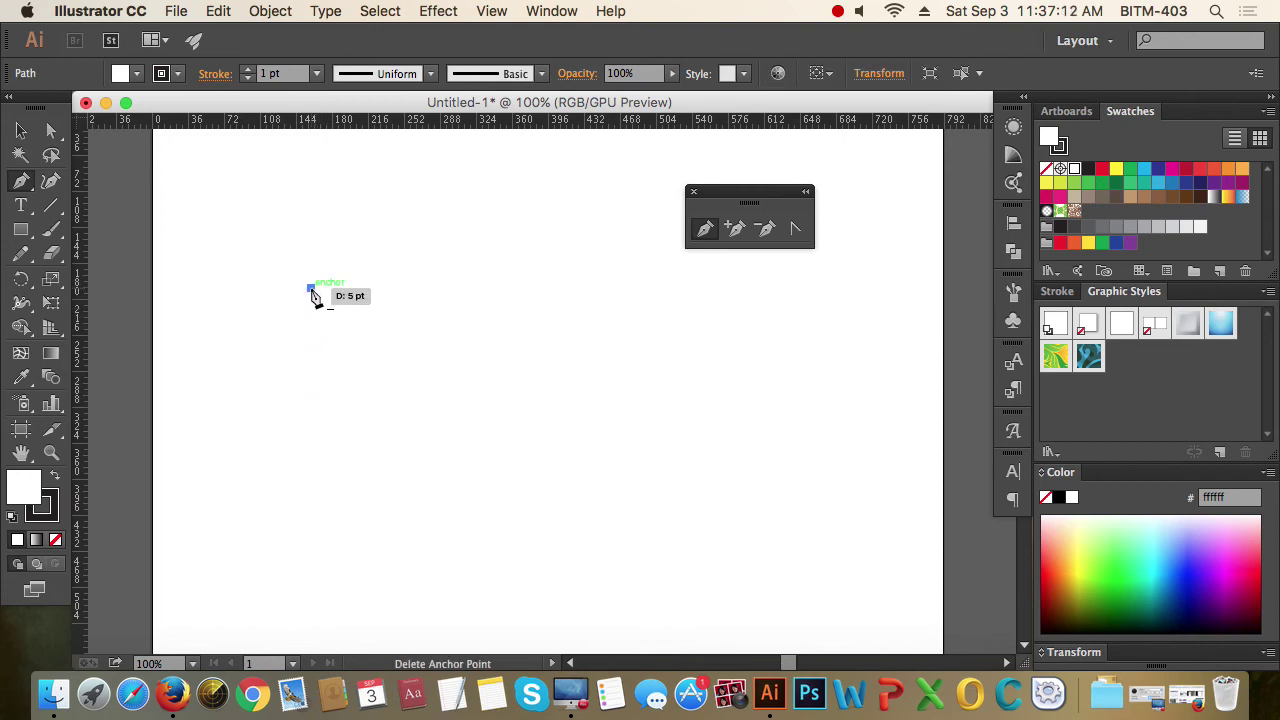
click(558, 292)
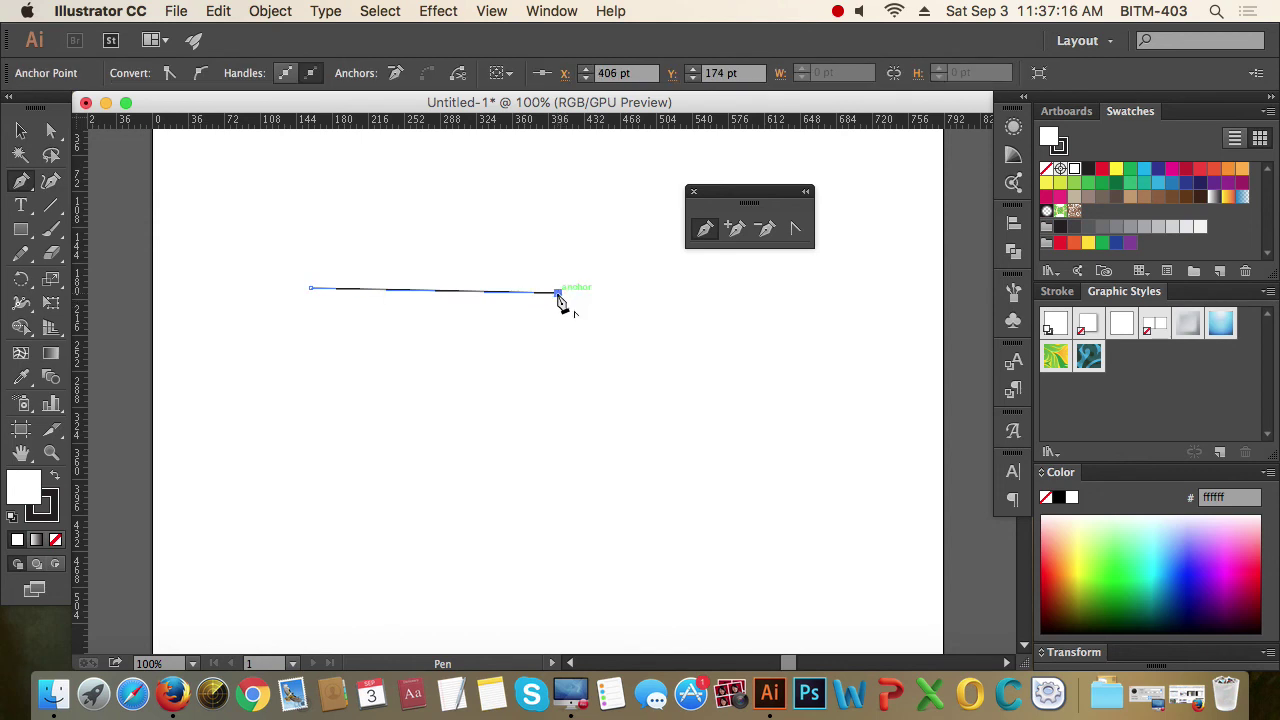
click(727, 391)
click(766, 520)
click(604, 436)
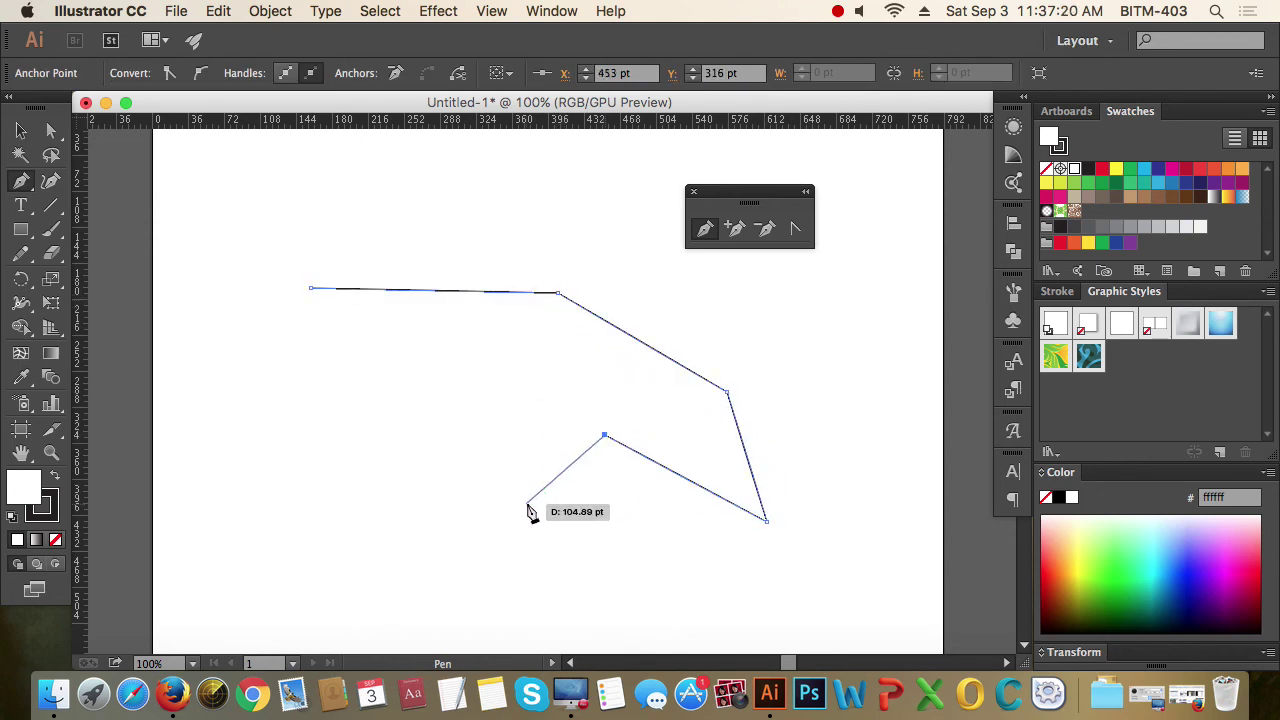
click(526, 503)
click(662, 573)
click(456, 604)
click(448, 426)
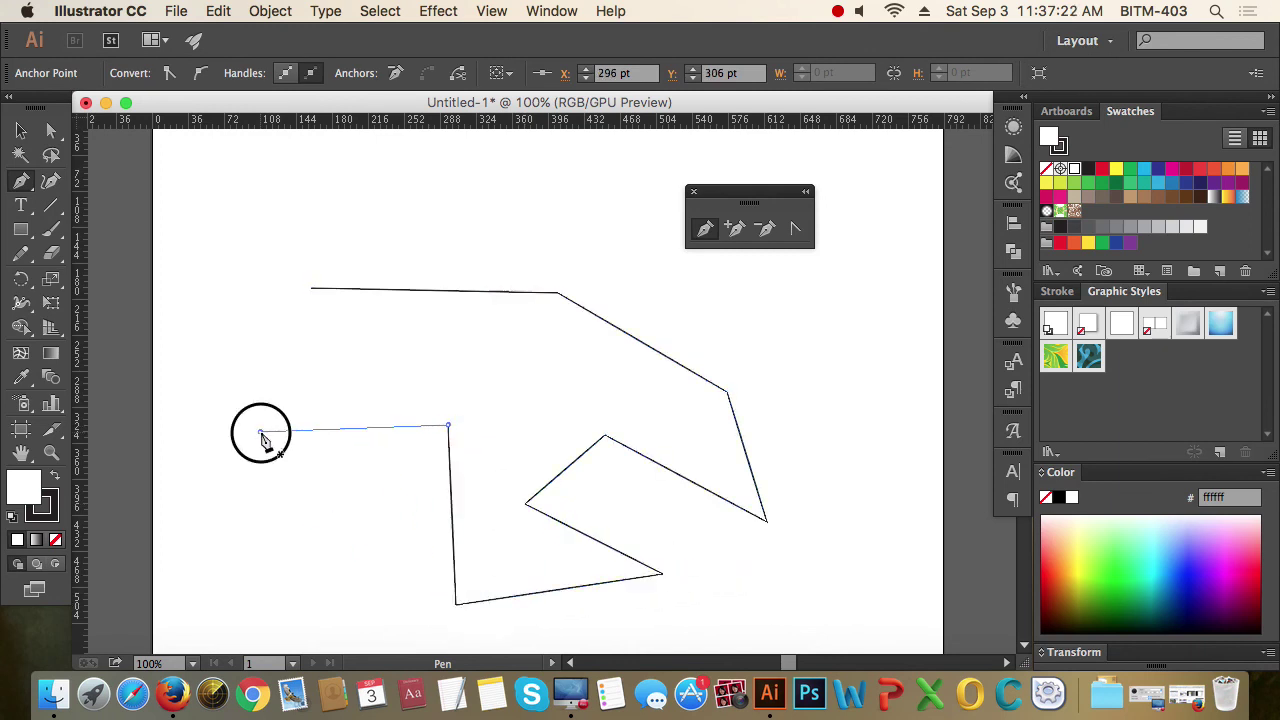
click(260, 431)
click(352, 348)
click(210, 255)
click(301, 216)
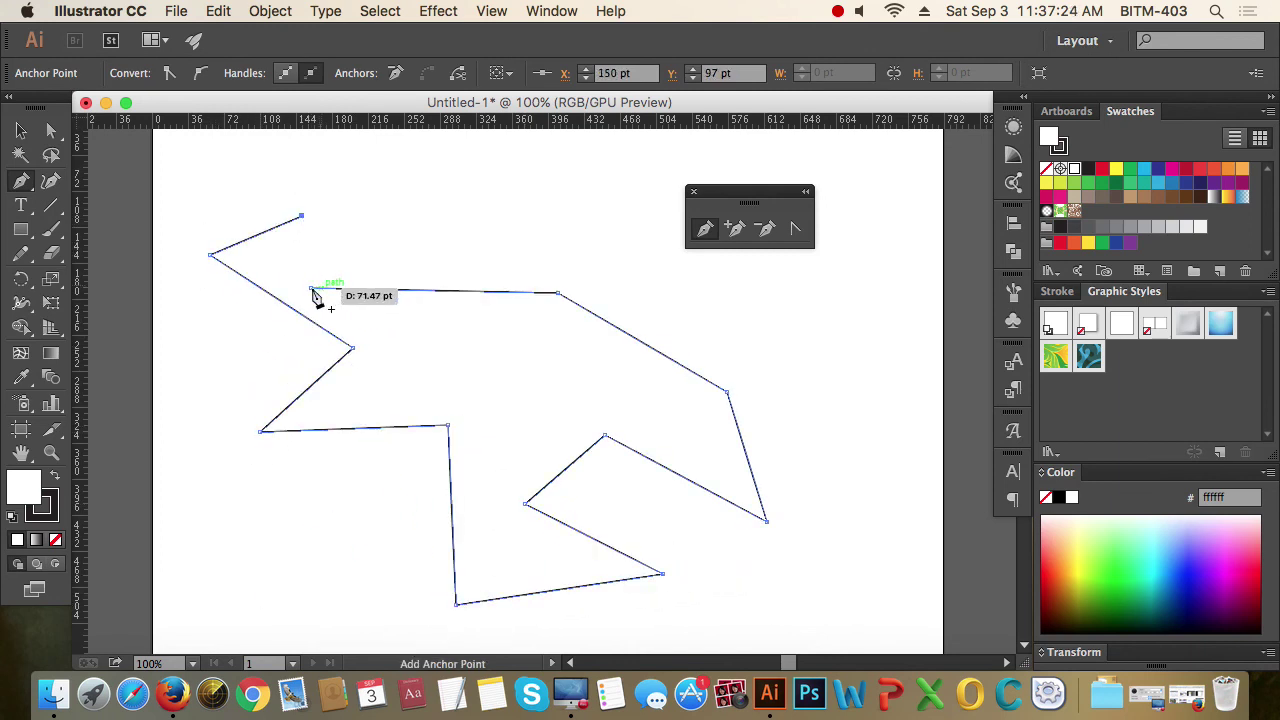
click(22, 133)
click(198, 352)
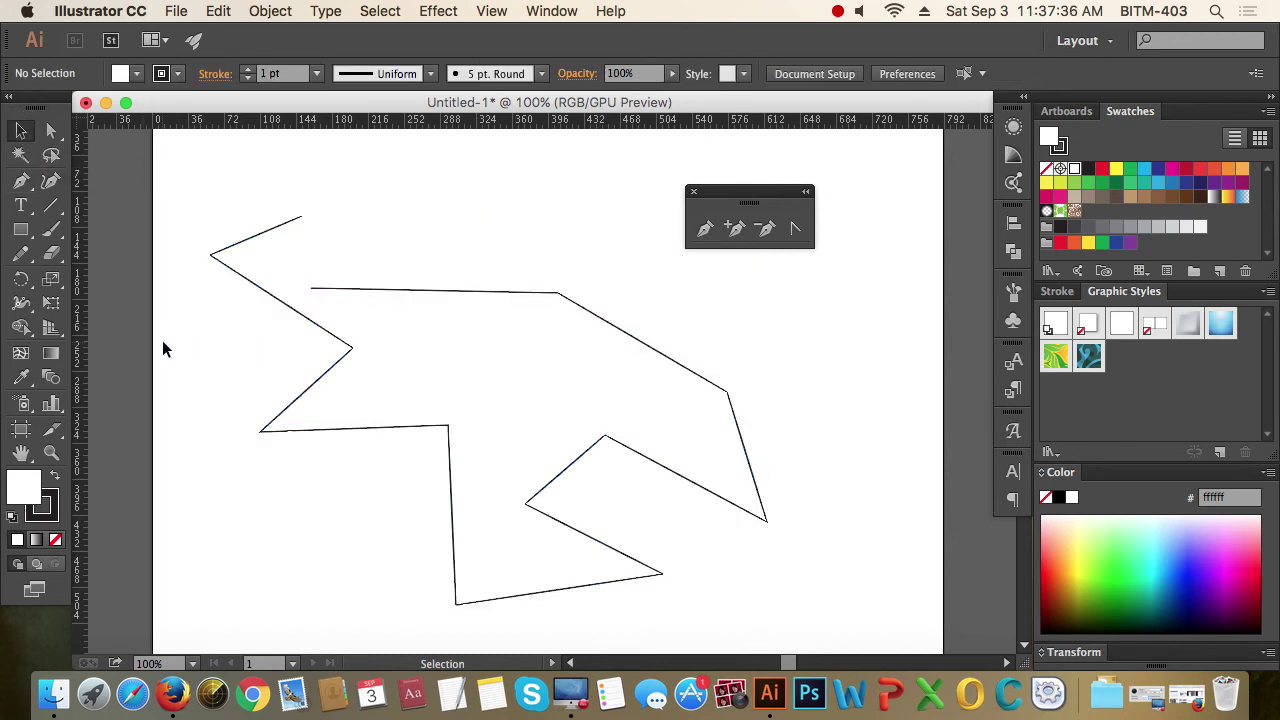
Step: Select the open zigzag path and delete it
drag(249, 331, 383, 331)
click(347, 221)
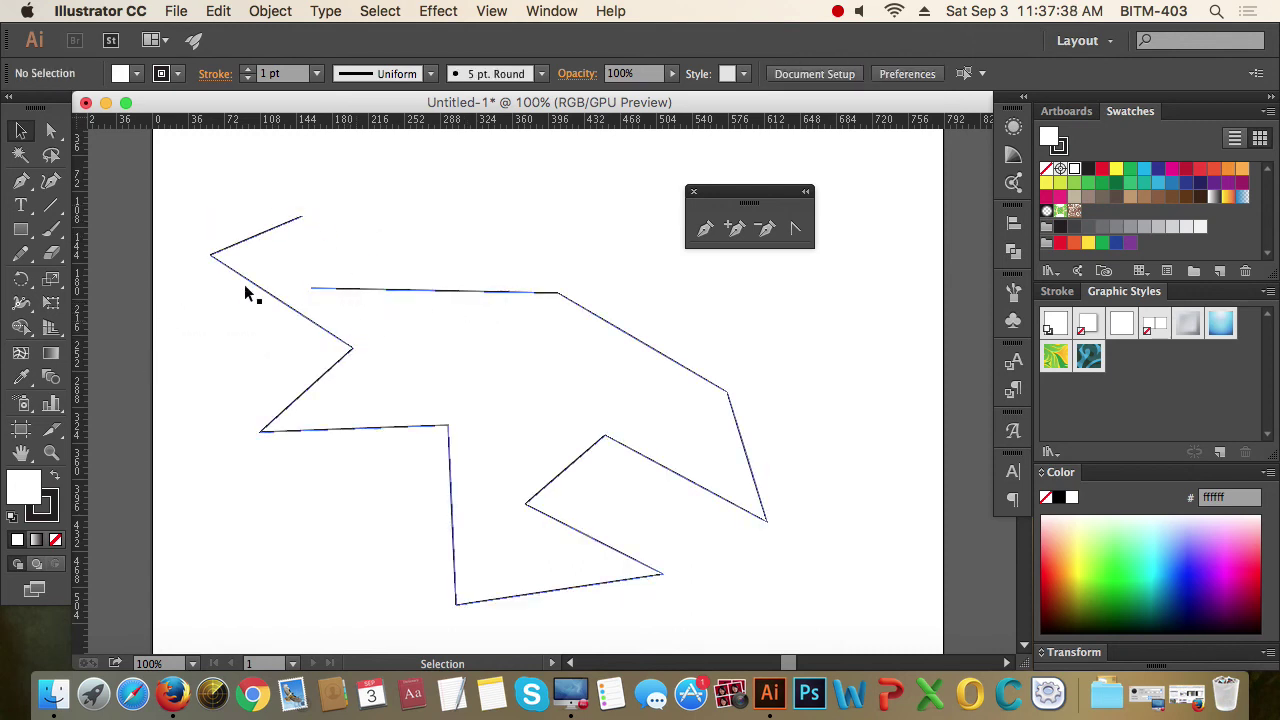
drag(381, 243, 423, 318)
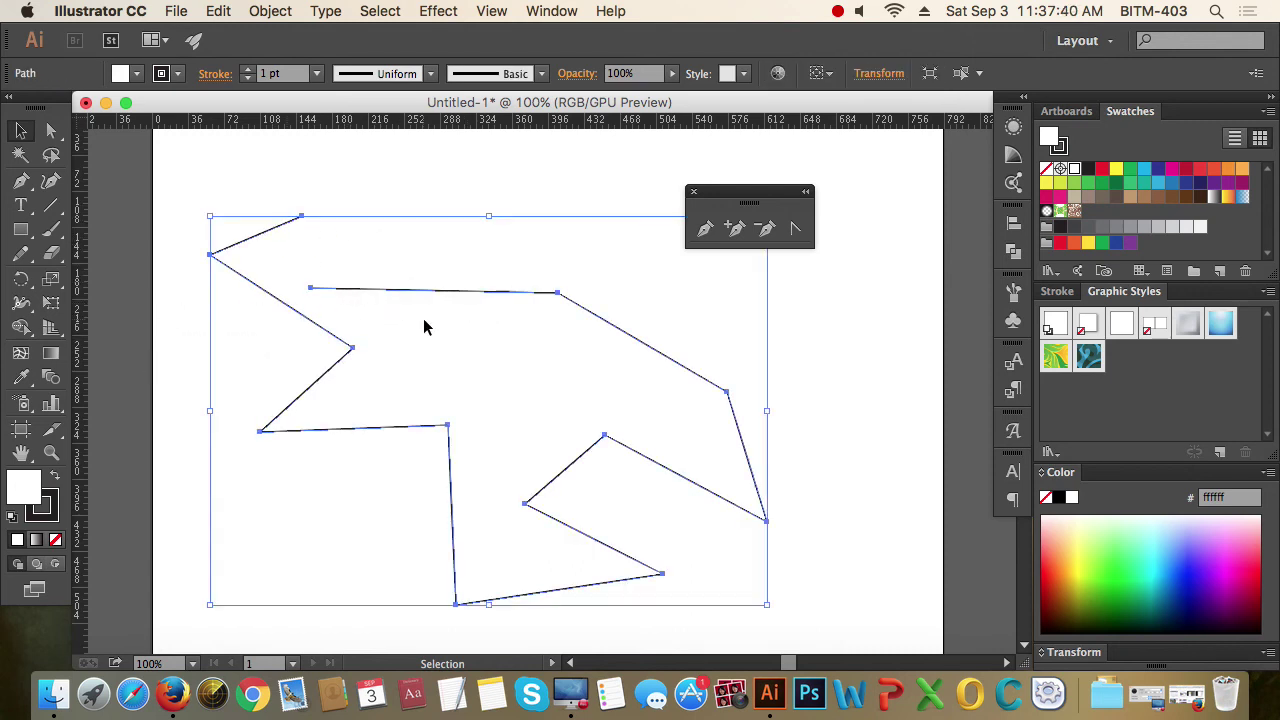
key(Delete)
Step: Draw a closed, irregular ten-point polygon with straight sides across the artboard using the Pen tool, ending on its starting anchor
click(707, 232)
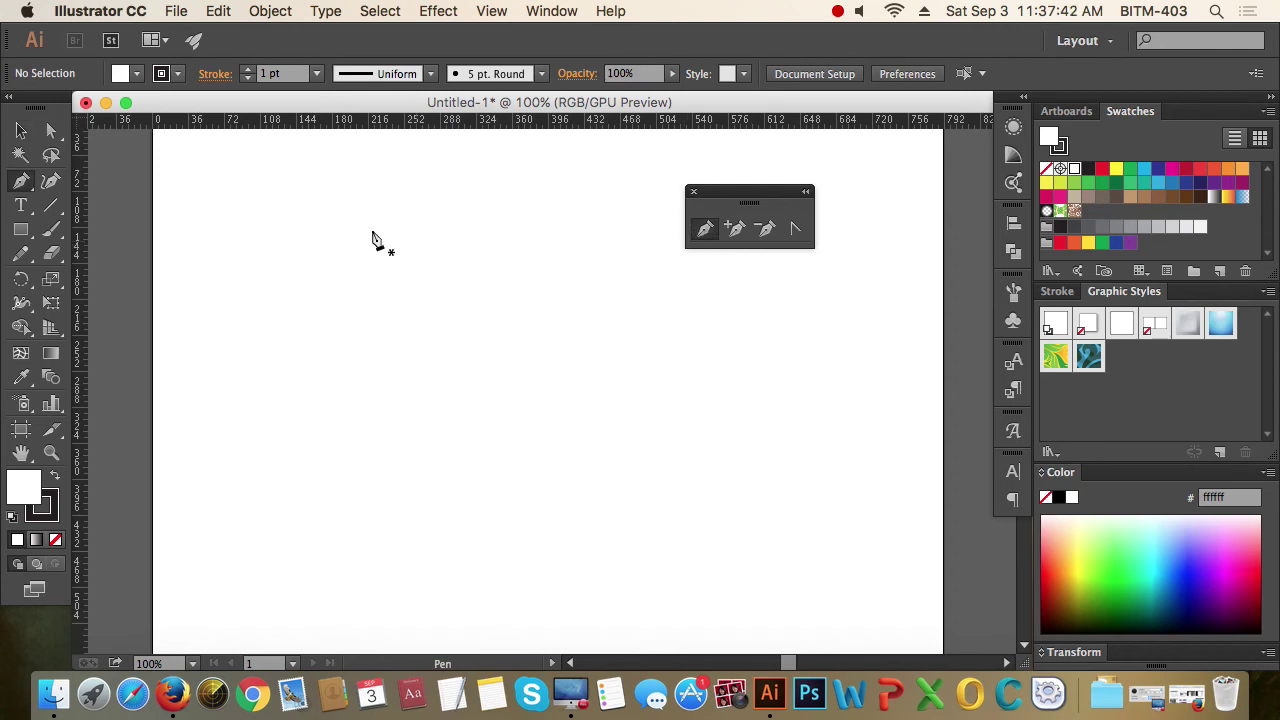
click(366, 228)
click(582, 243)
click(582, 352)
click(747, 342)
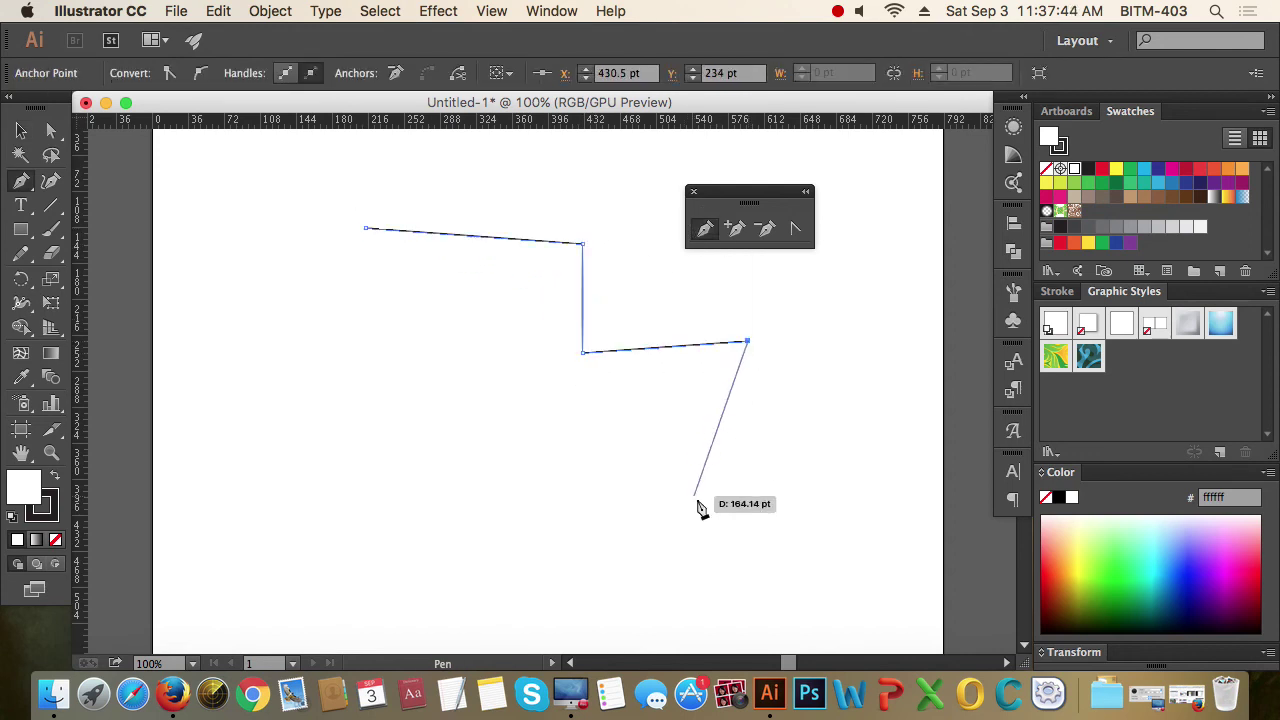
click(699, 501)
click(524, 463)
click(519, 320)
click(264, 440)
click(344, 300)
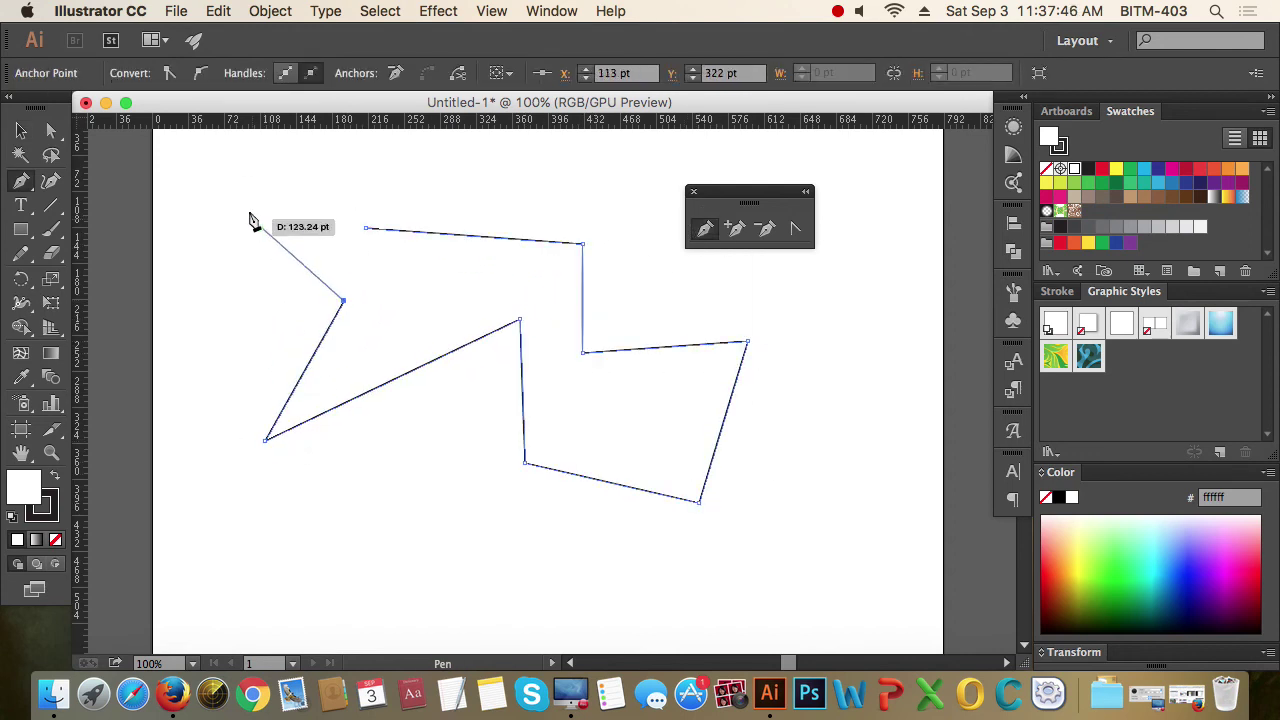
click(247, 209)
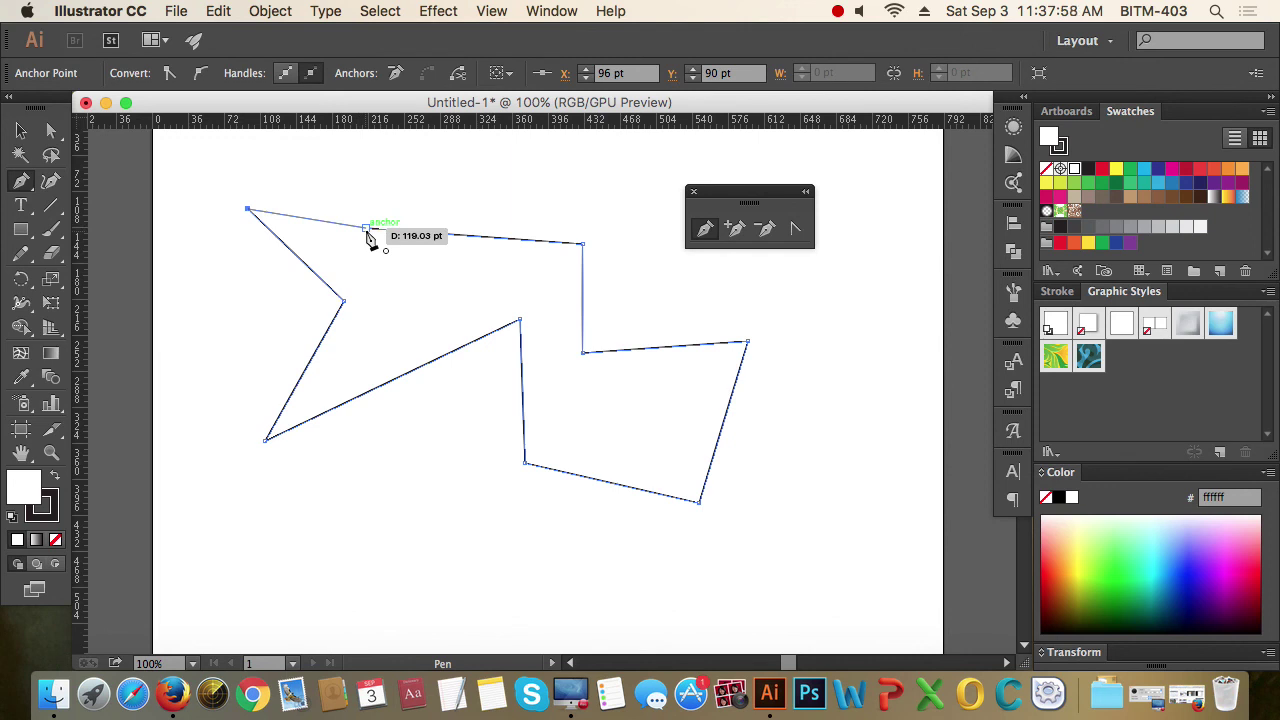
click(366, 229)
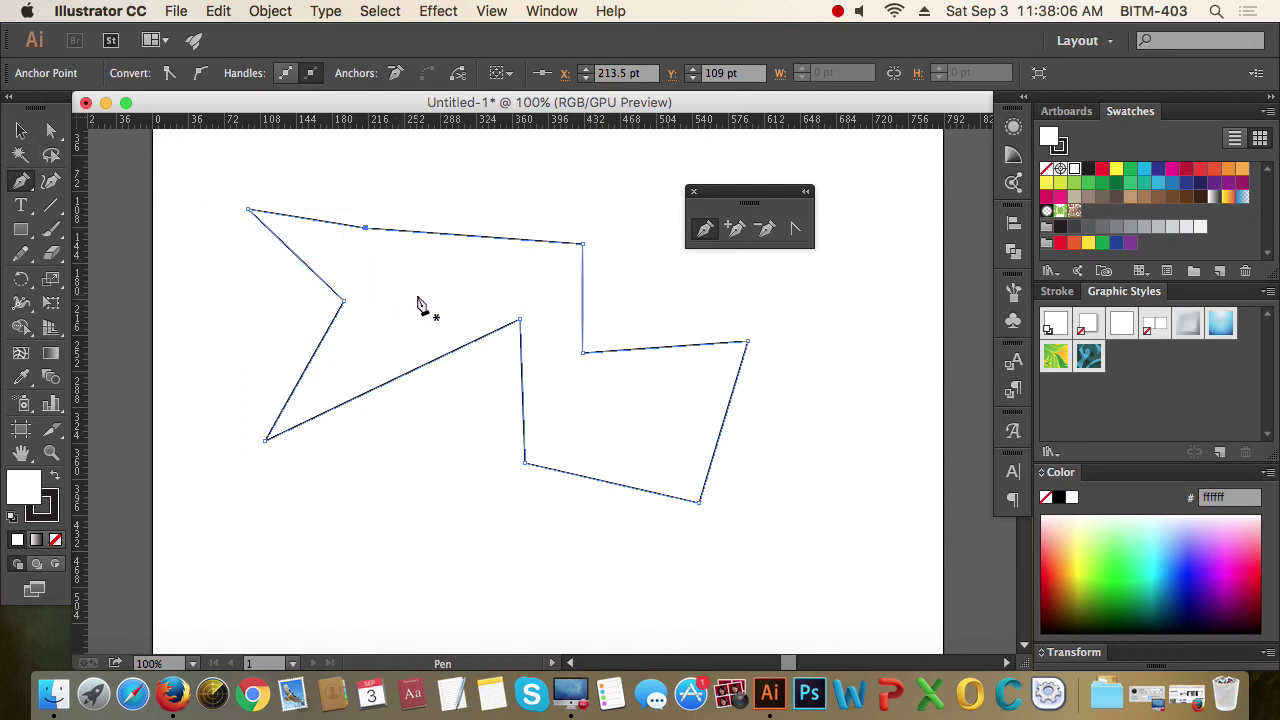
Step: Draw a small closed four-sided shape below the large polygon, overlapping its lower notch, with the Pen tool
click(407, 483)
click(430, 545)
click(543, 537)
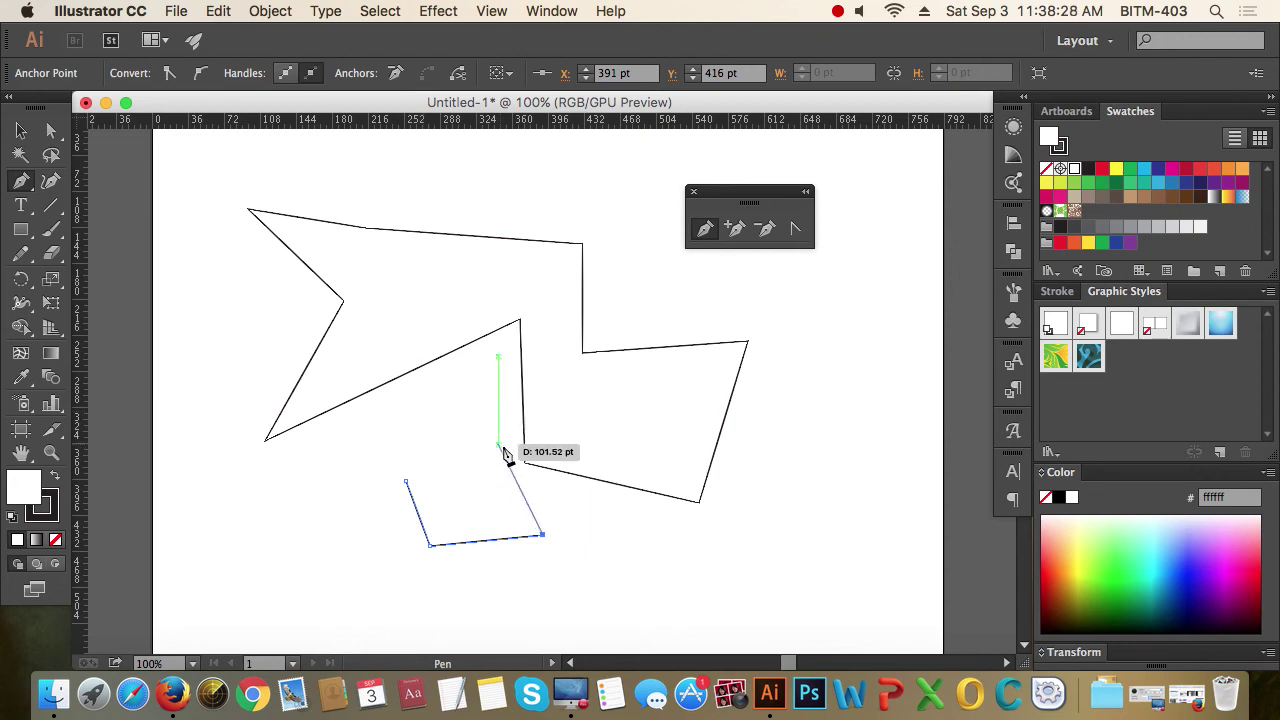
click(483, 437)
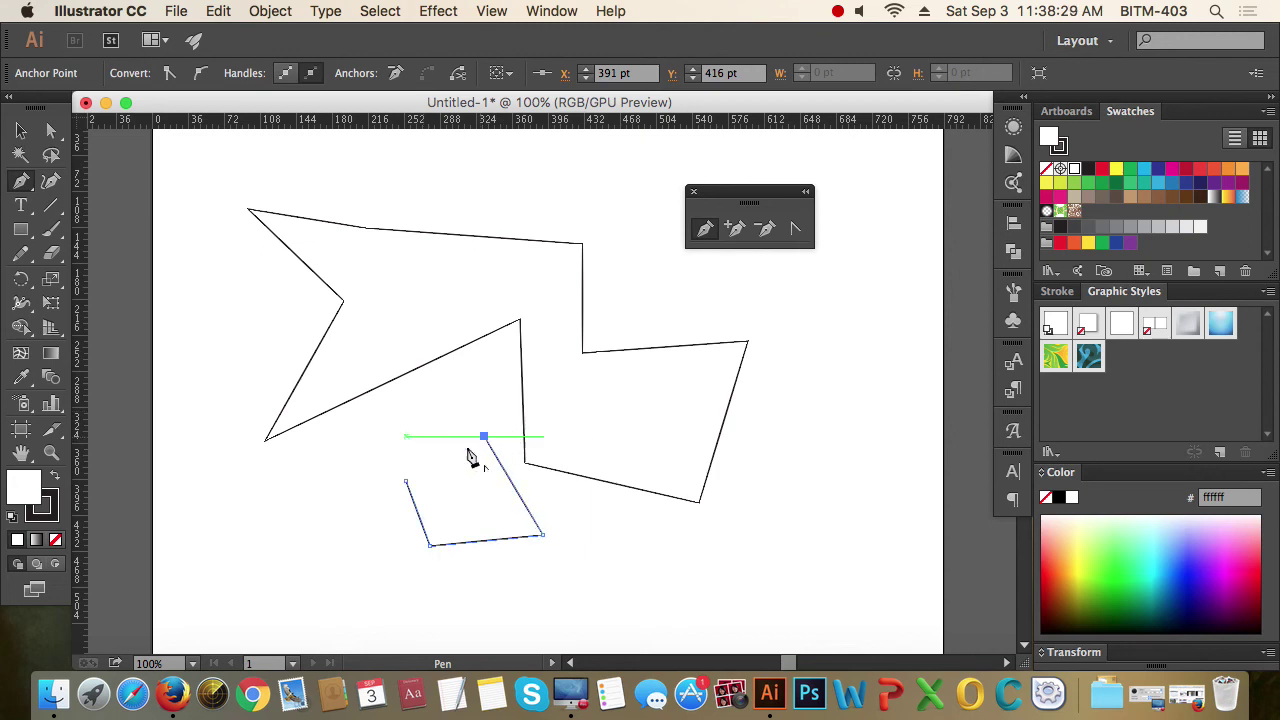
click(406, 482)
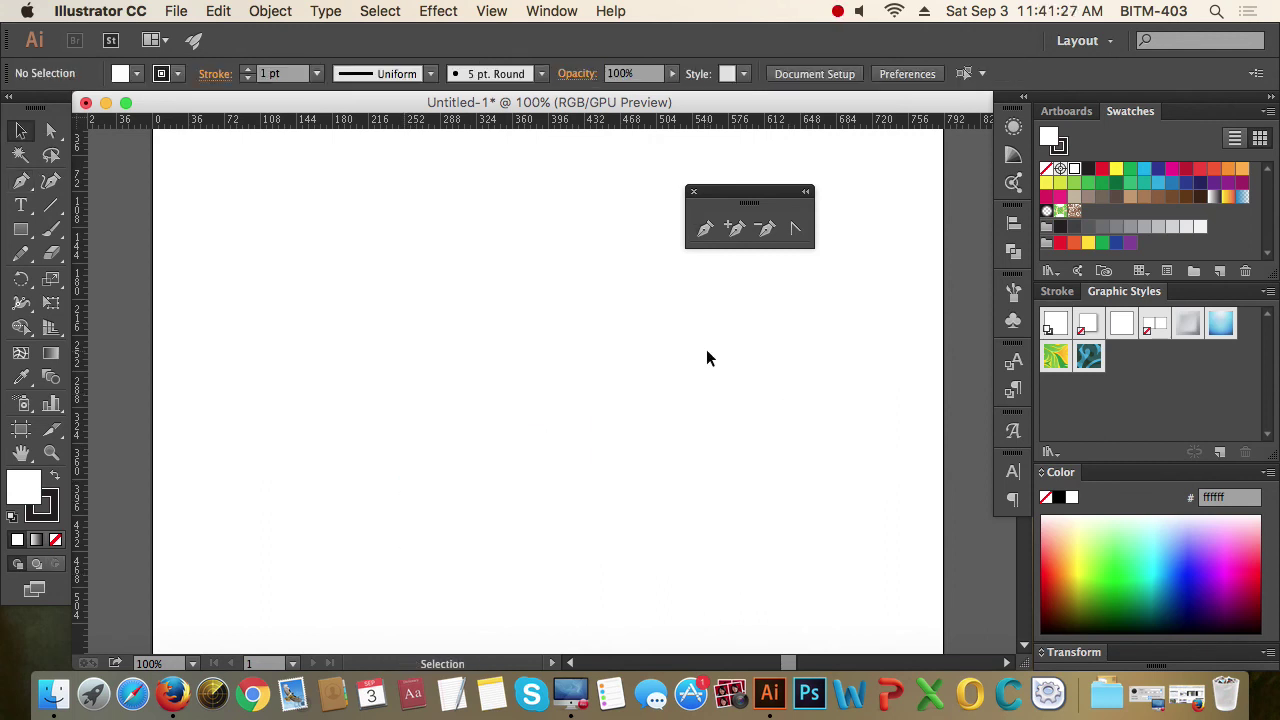
Step: Draw a closed six-point polygon with straight sides in the empty artboard's upper middle area using the Pen tool
click(705, 229)
click(310, 310)
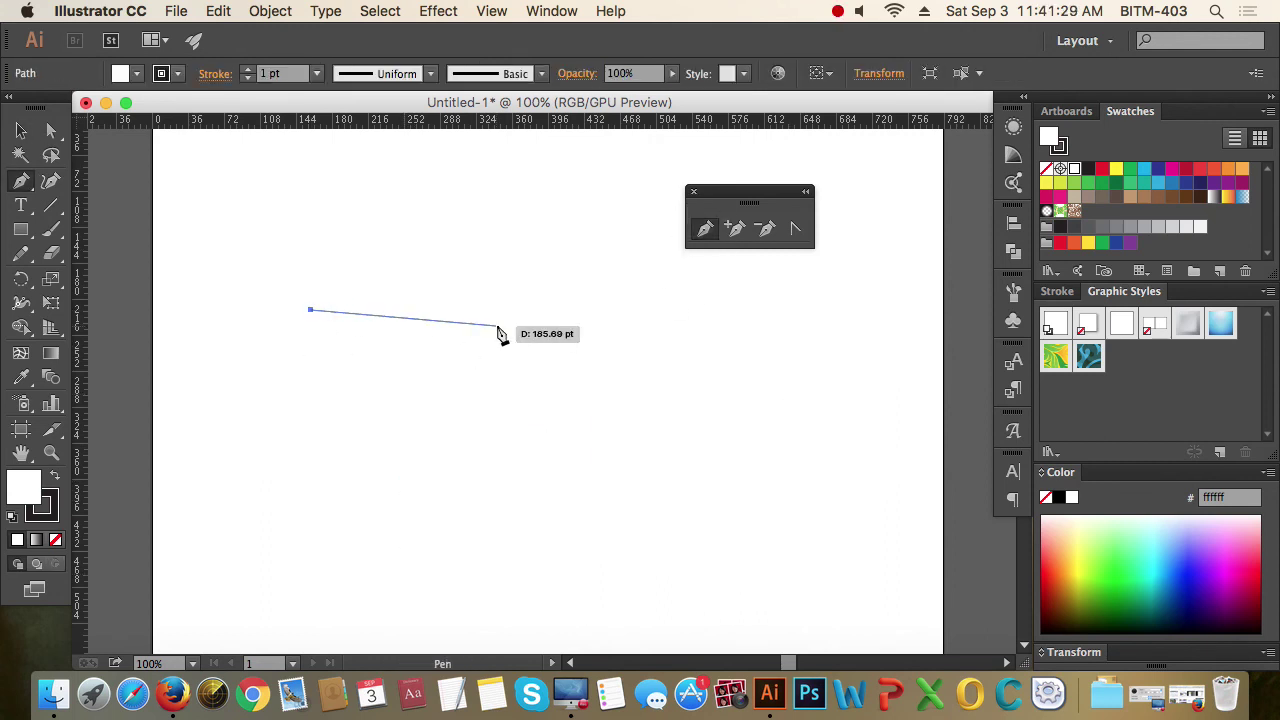
click(499, 322)
click(509, 382)
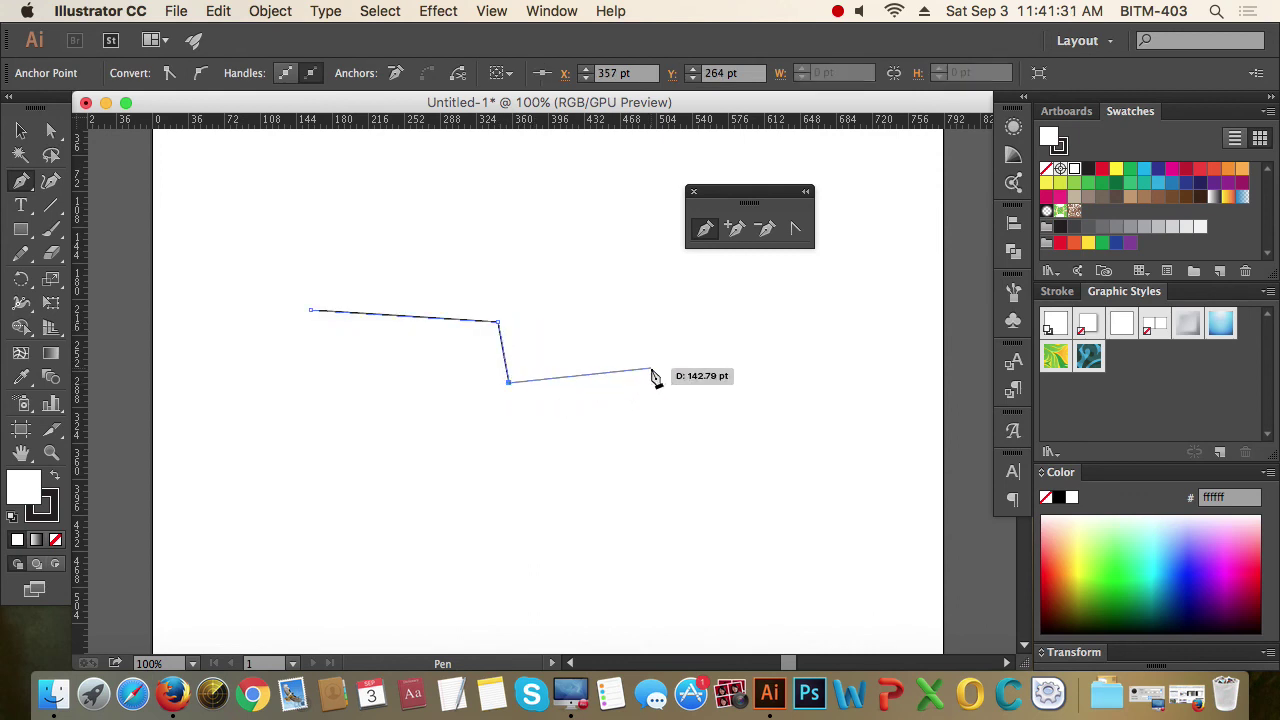
click(651, 368)
click(580, 275)
click(361, 252)
click(311, 310)
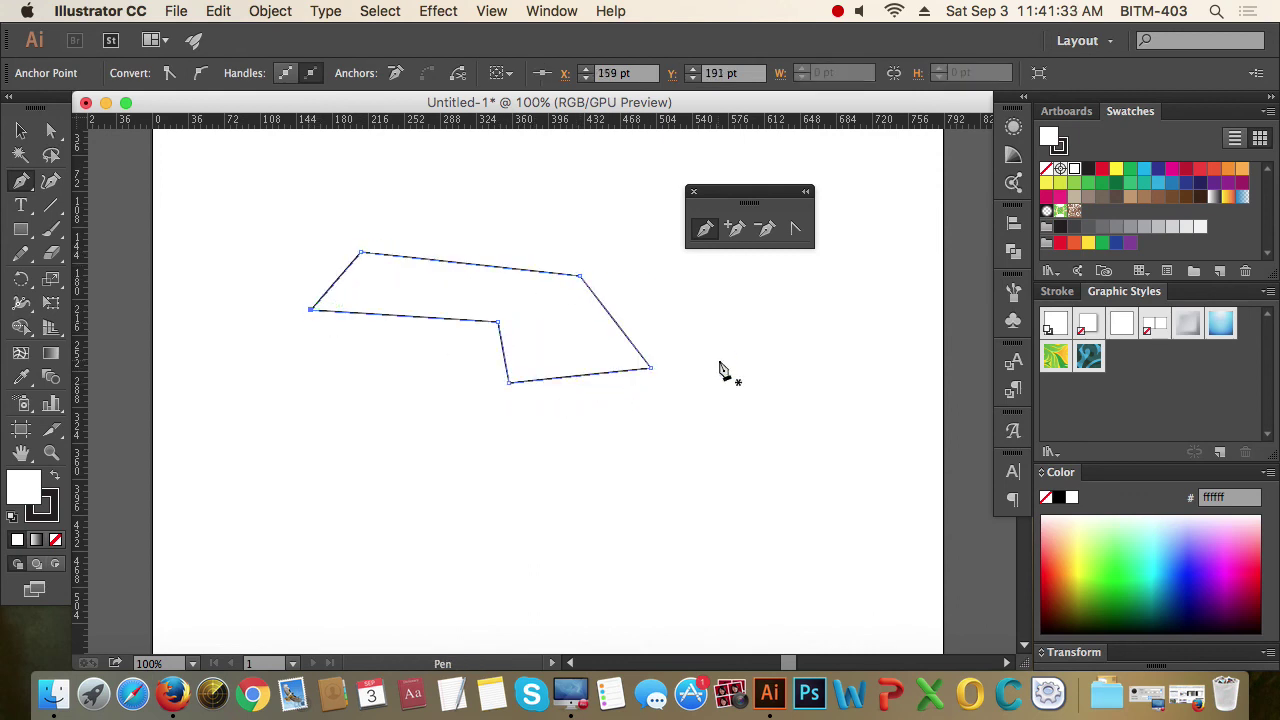
Step: Delete the closed six-point polygon from the artboard
key(Delete)
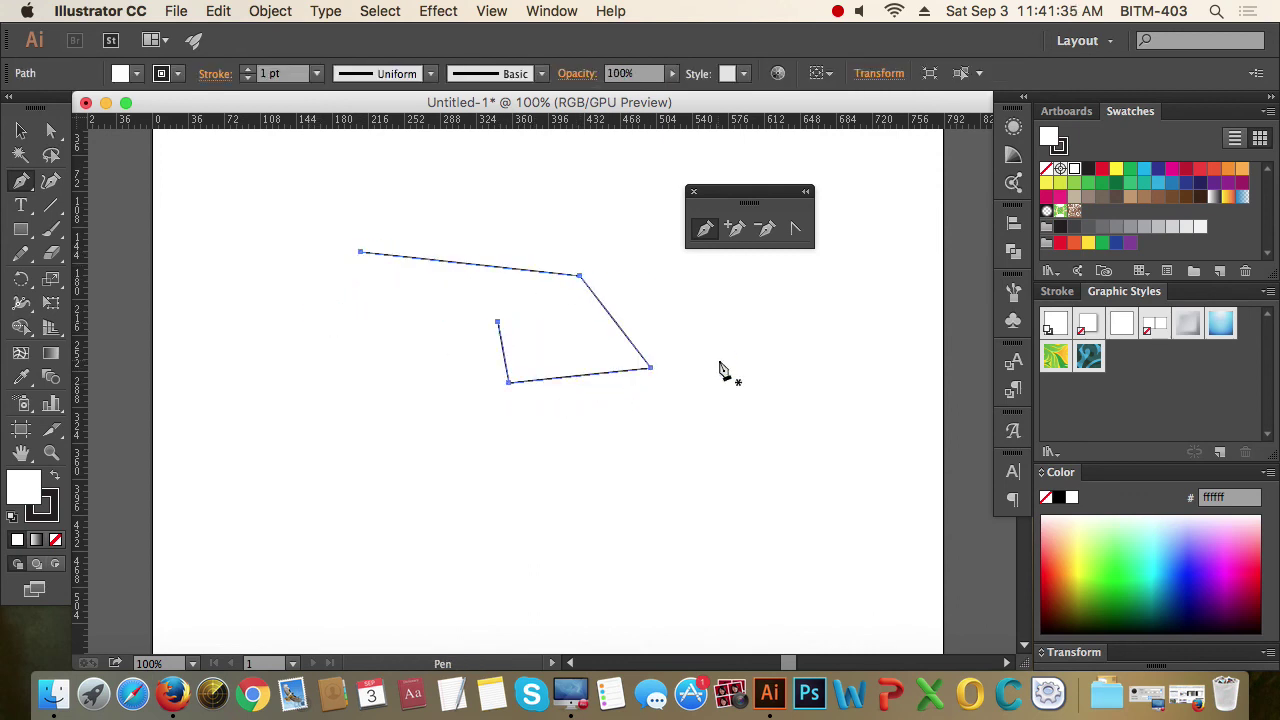
key(Delete)
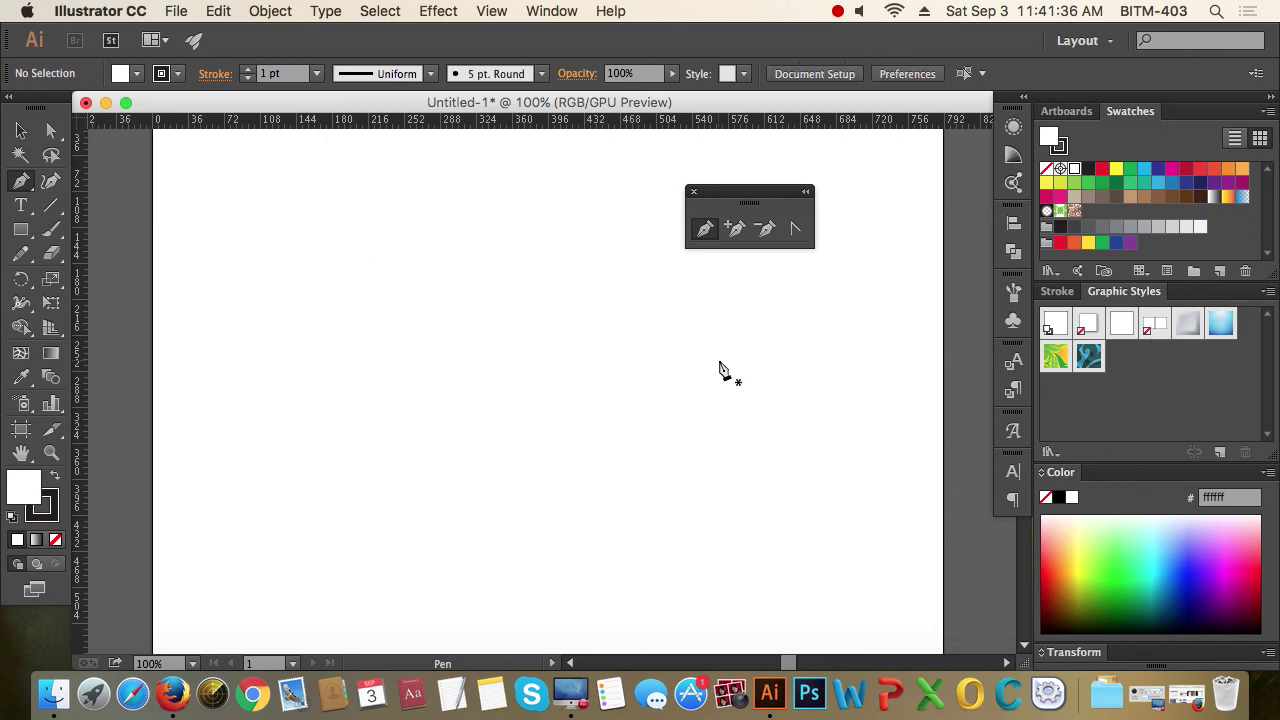
Step: Draw a U-shaped curve with the Pen tool between two level anchors, pulling the first handle straight down and the second straight up
click(291, 308)
drag(291, 308, 292, 357)
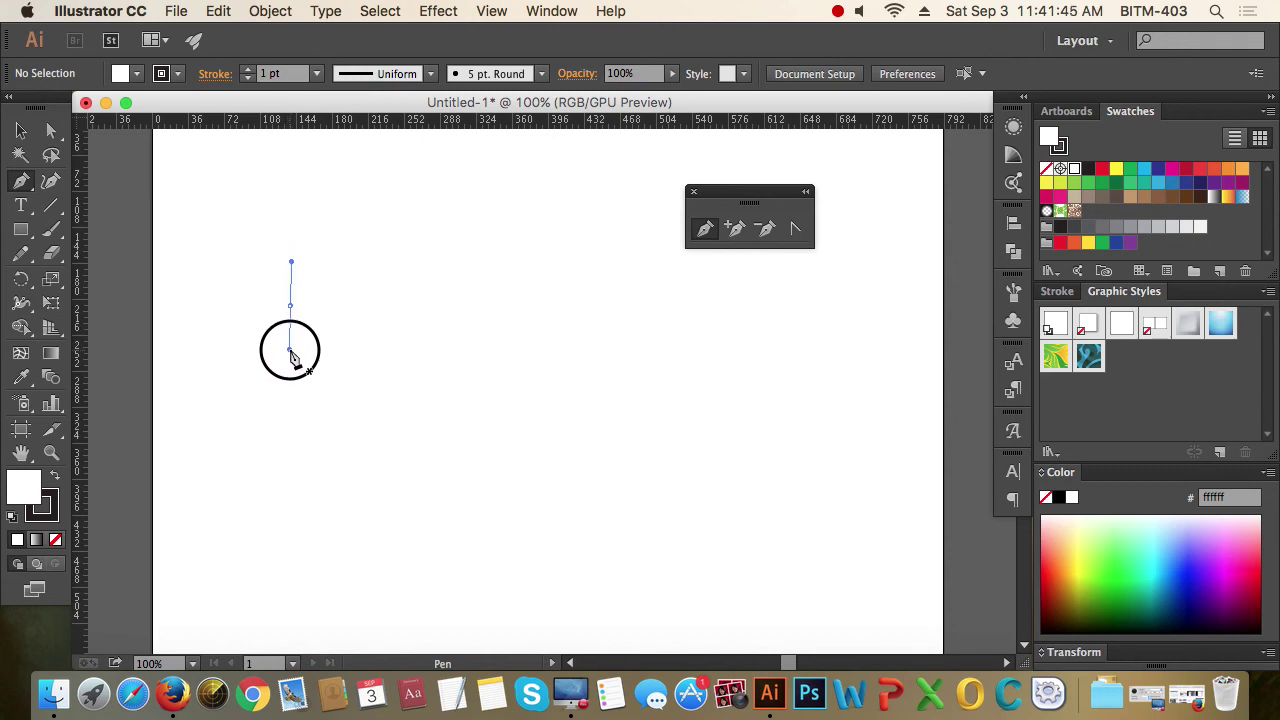
mouse_move(292, 357)
mouse_down()
mouse_move(294, 337)
mouse_move(293, 366)
mouse_up()
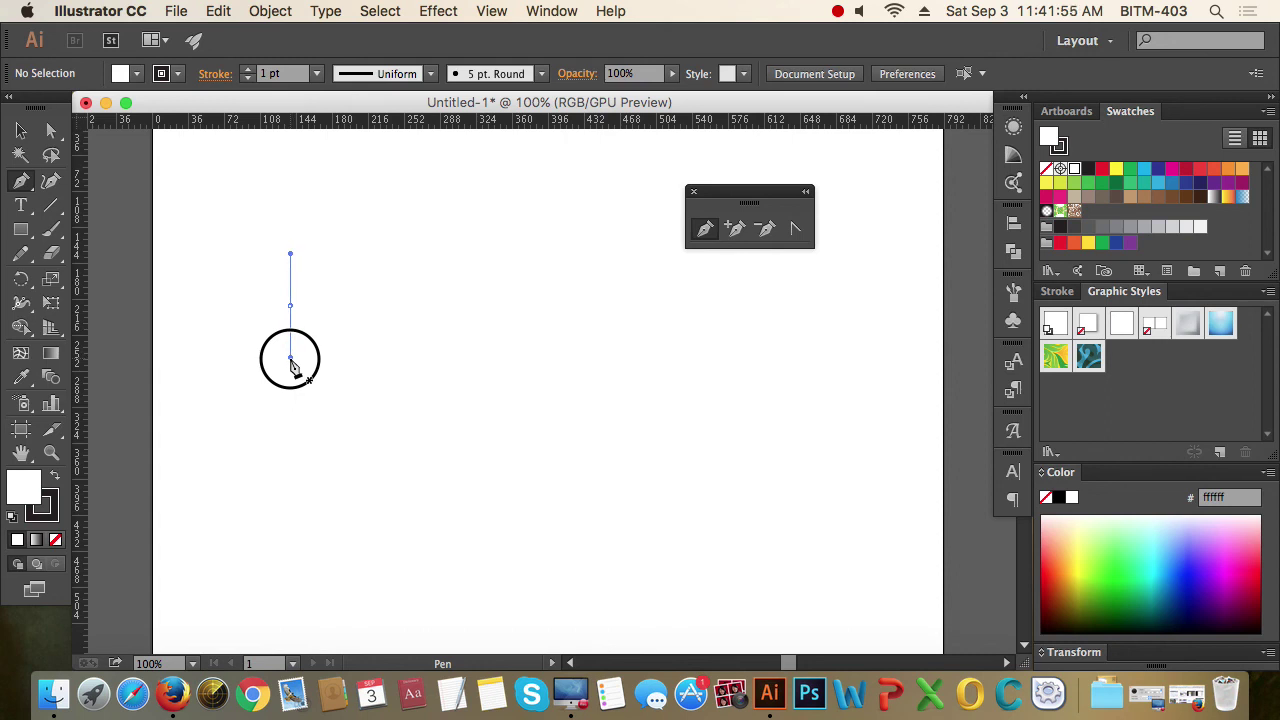
mouse_move(290, 358)
mouse_down()
mouse_move(364, 331)
mouse_move(279, 373)
mouse_move(296, 366)
mouse_move(291, 306)
mouse_move(296, 379)
mouse_move(306, 367)
mouse_up()
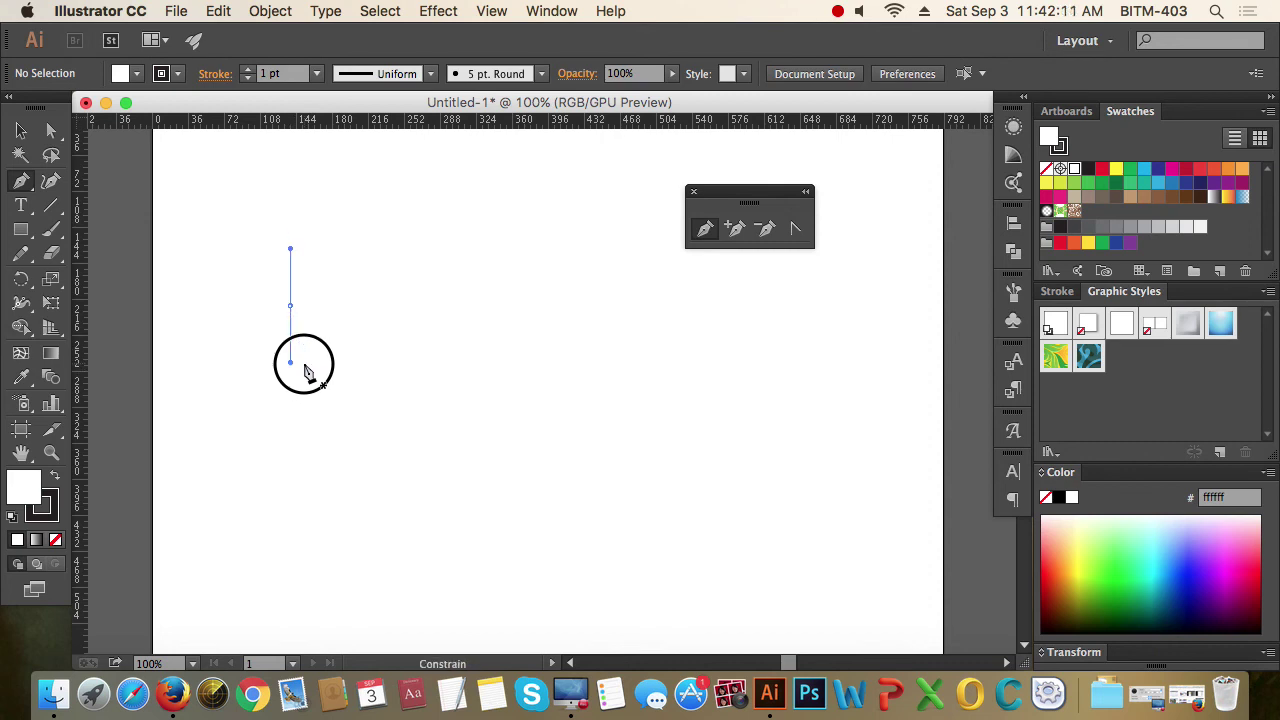
drag(306, 367, 308, 366)
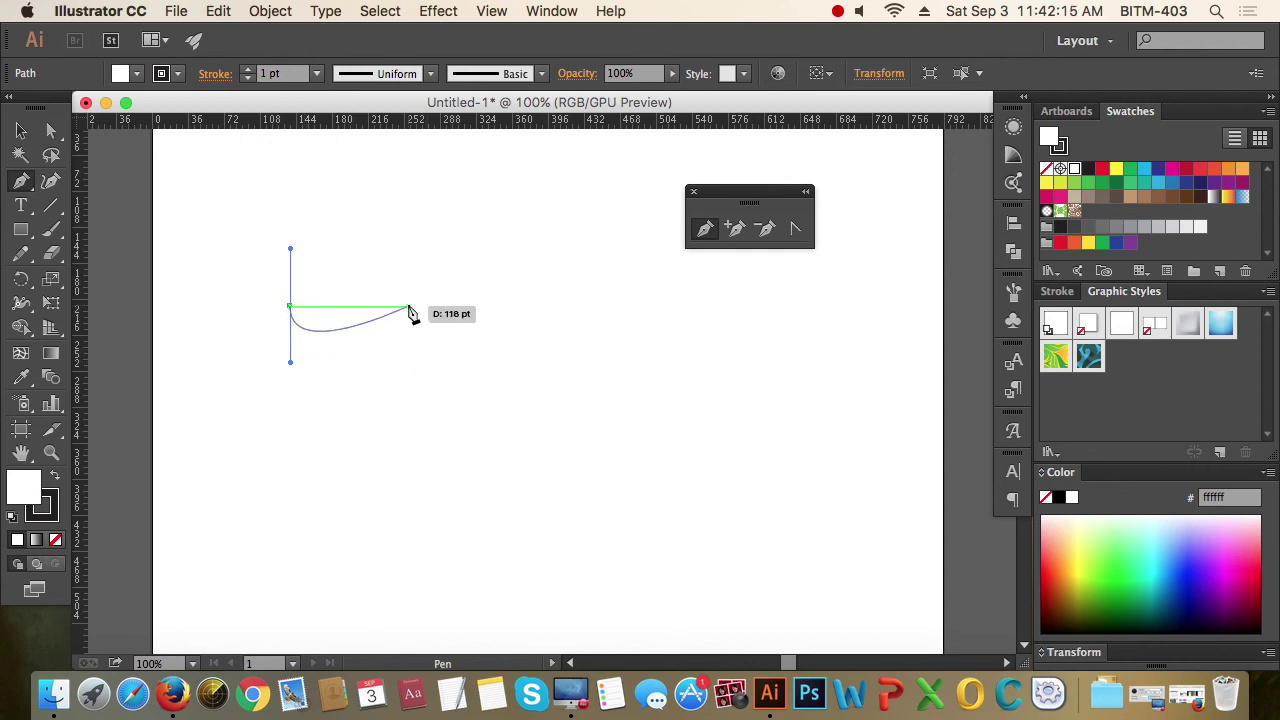
click(520, 302)
drag(521, 309, 520, 258)
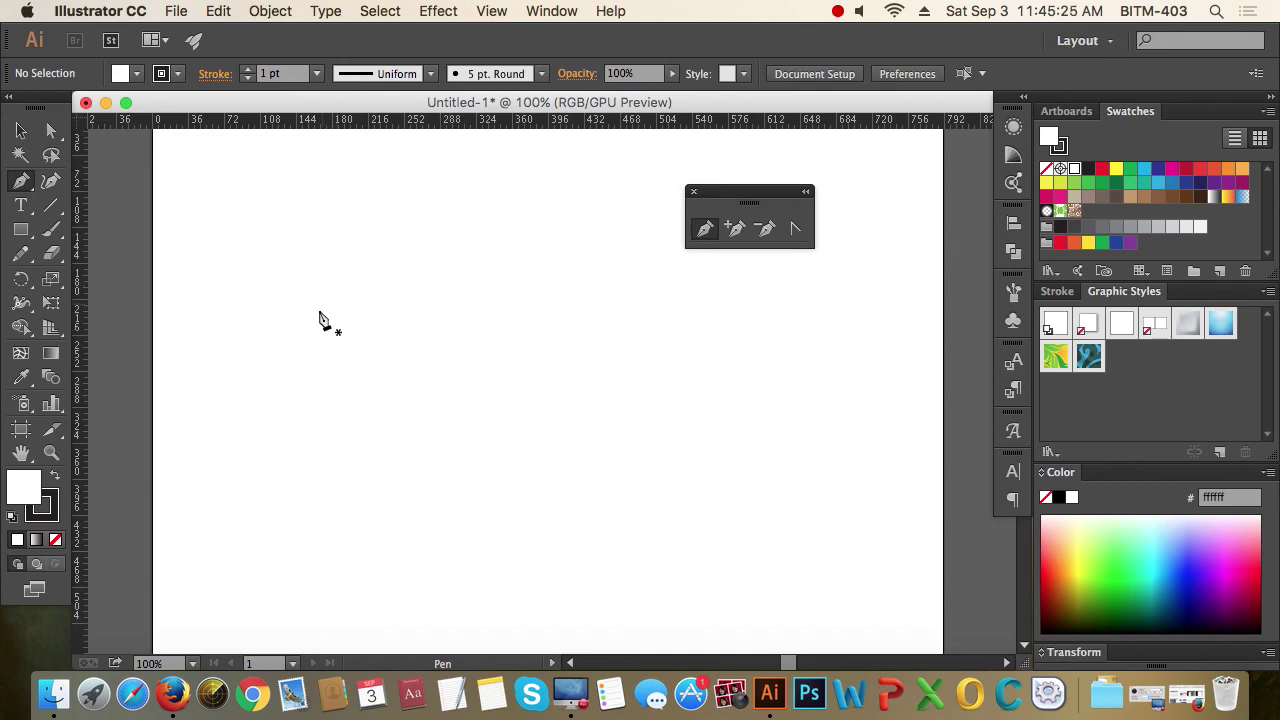
Step: Draw an S-shaped curve with the Pen tool between two level anchors, pulling both direction handles straight down by about 44 pt
drag(316, 334, 316, 383)
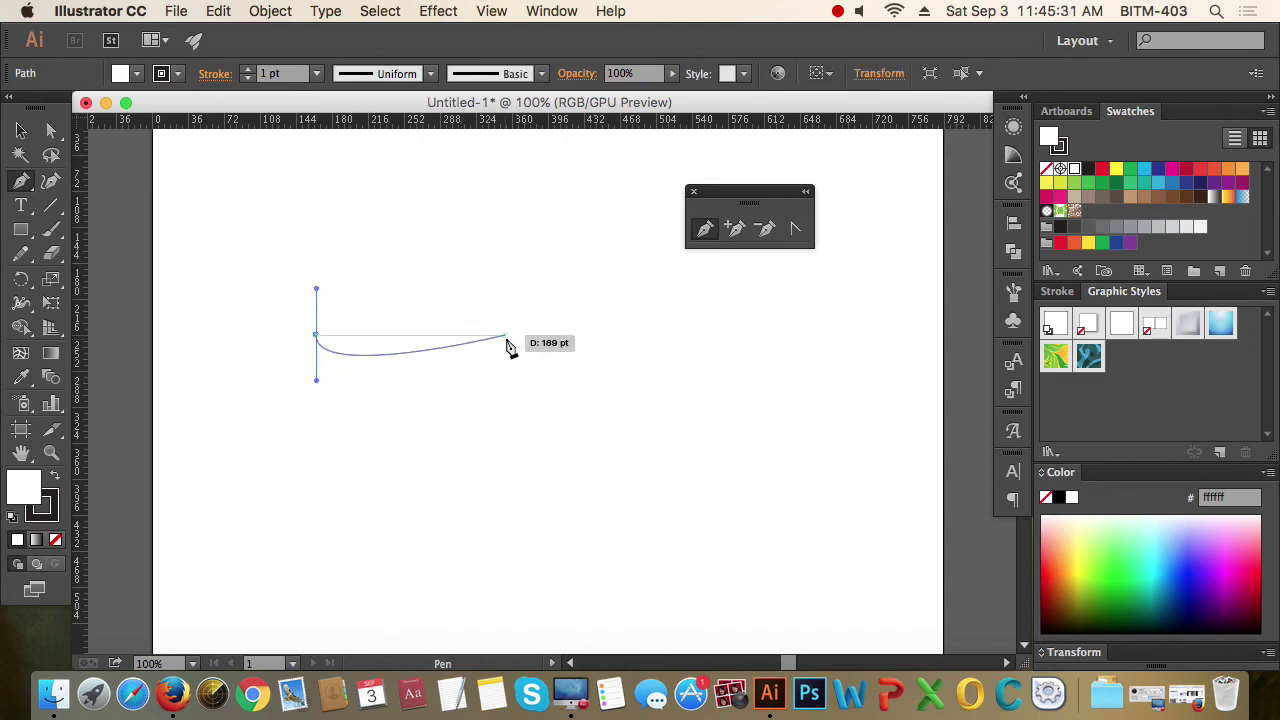
click(513, 335)
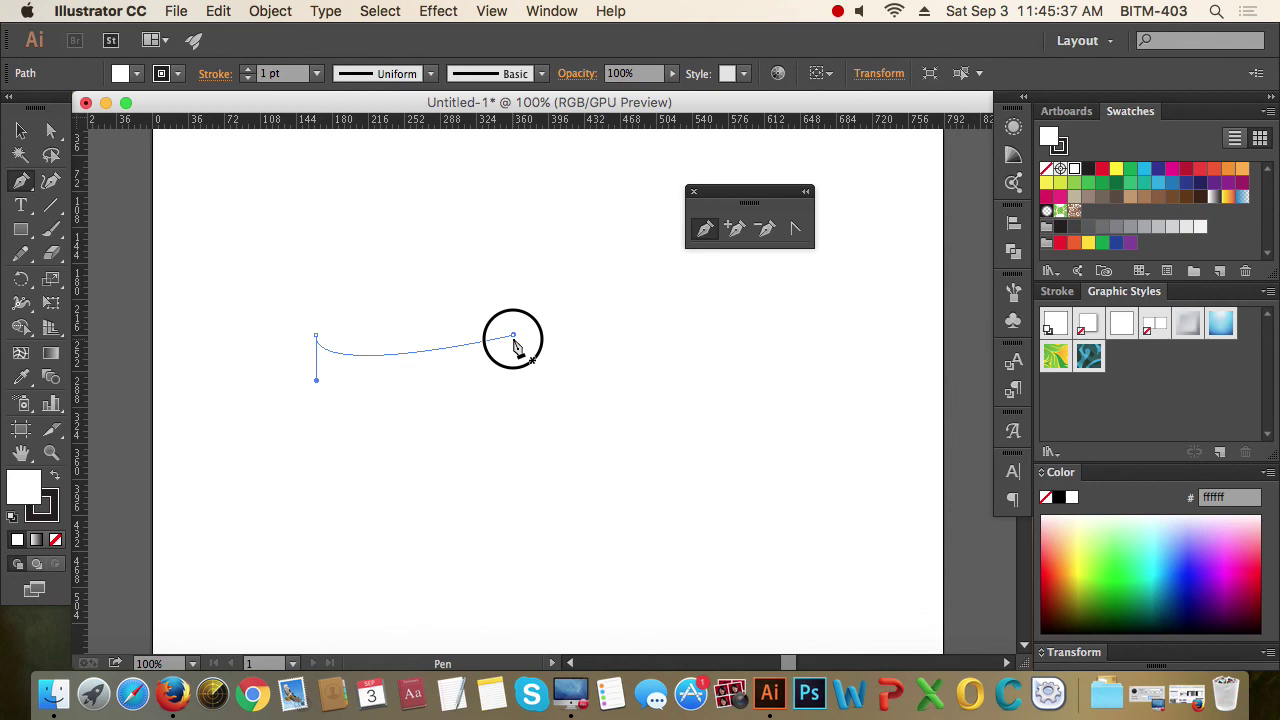
drag(514, 341, 512, 387)
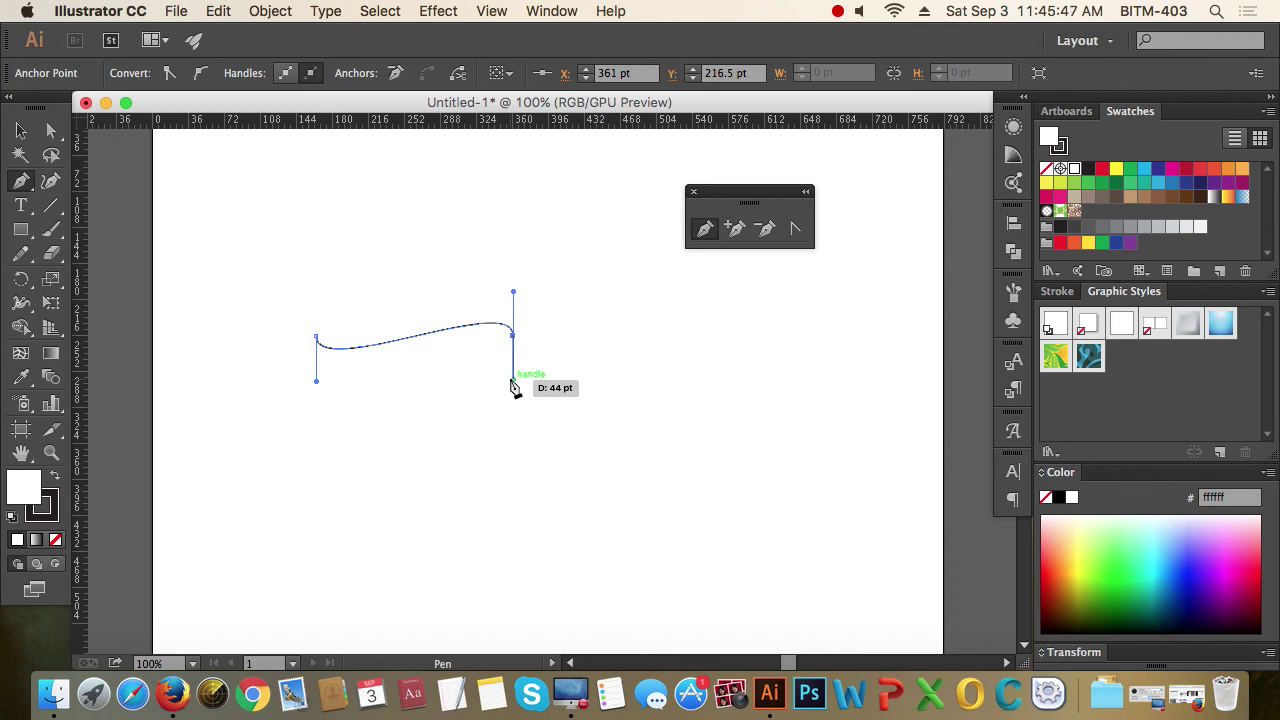
click(20, 130)
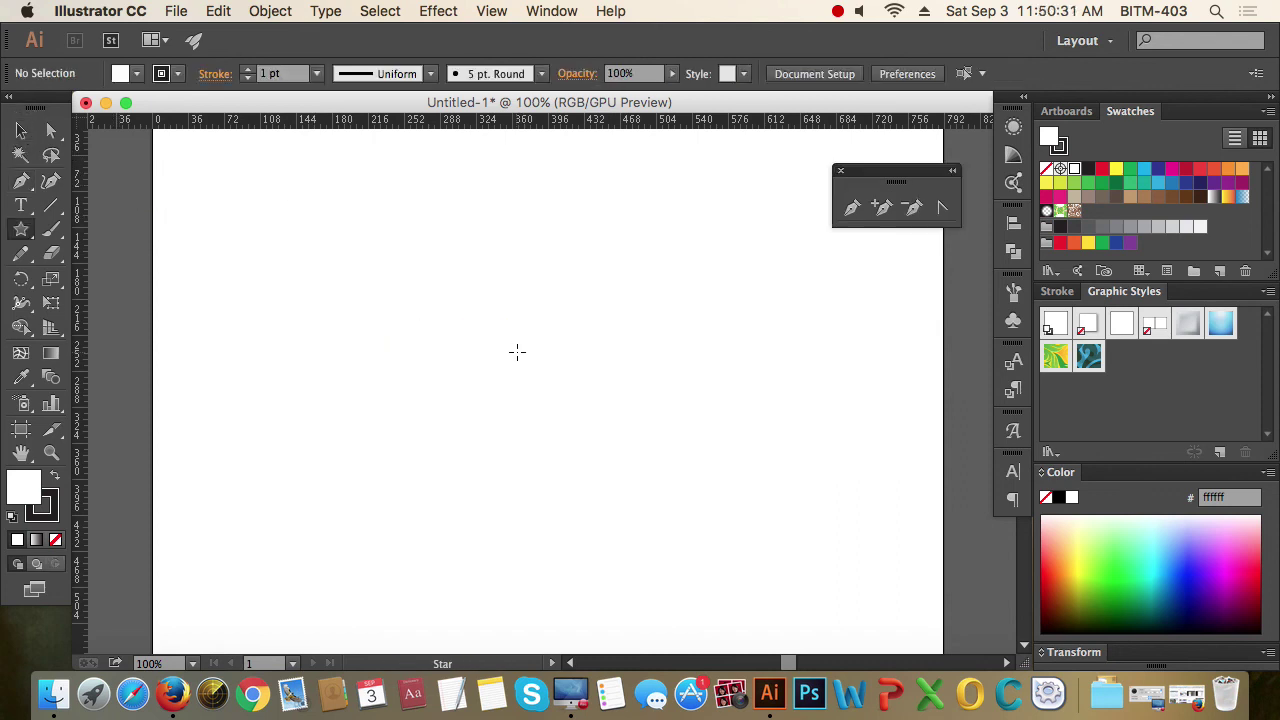
Step: Draw a large five-pointed star in the middle of the empty artboard and convert it into guides
drag(517, 351, 680, 426)
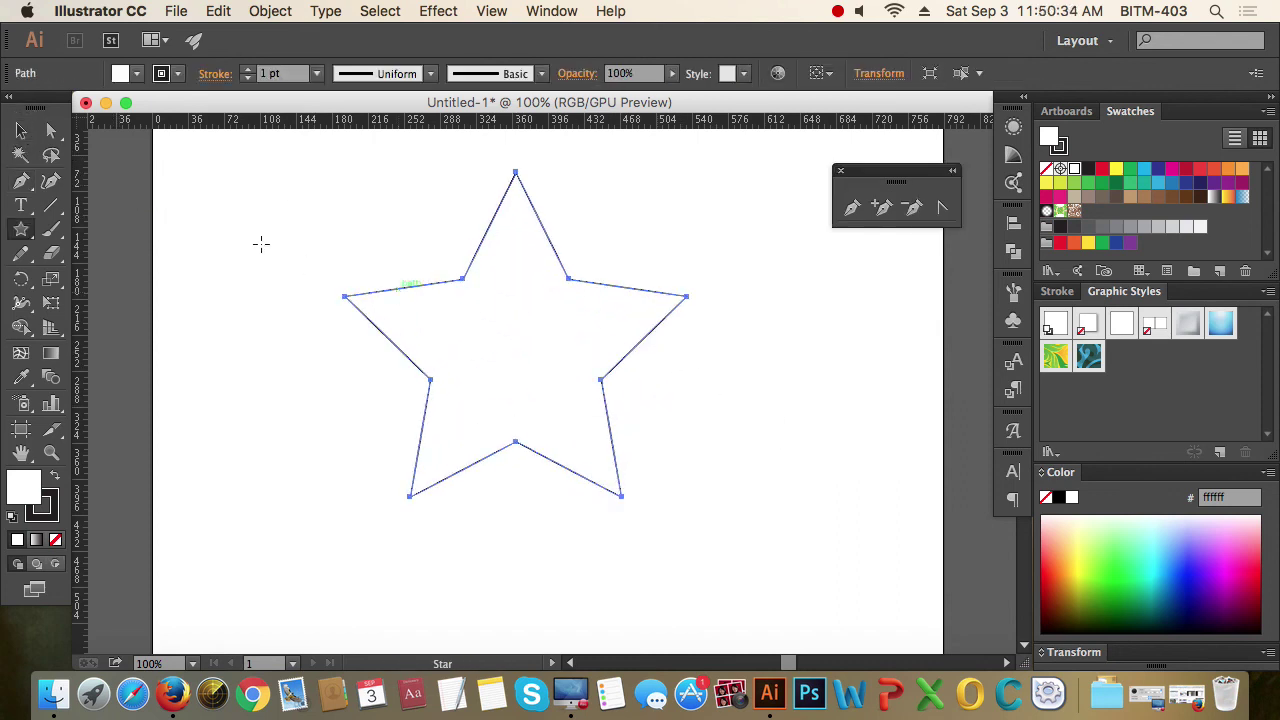
click(20, 130)
right_click(634, 293)
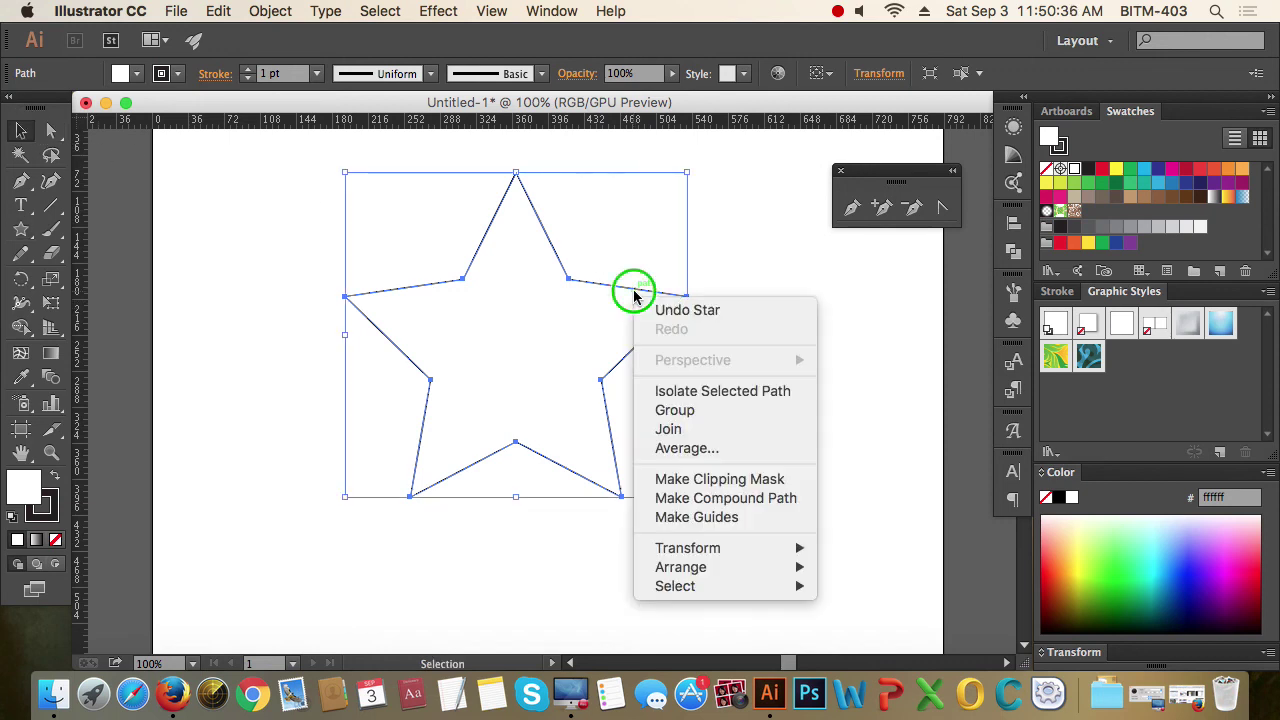
click(738, 518)
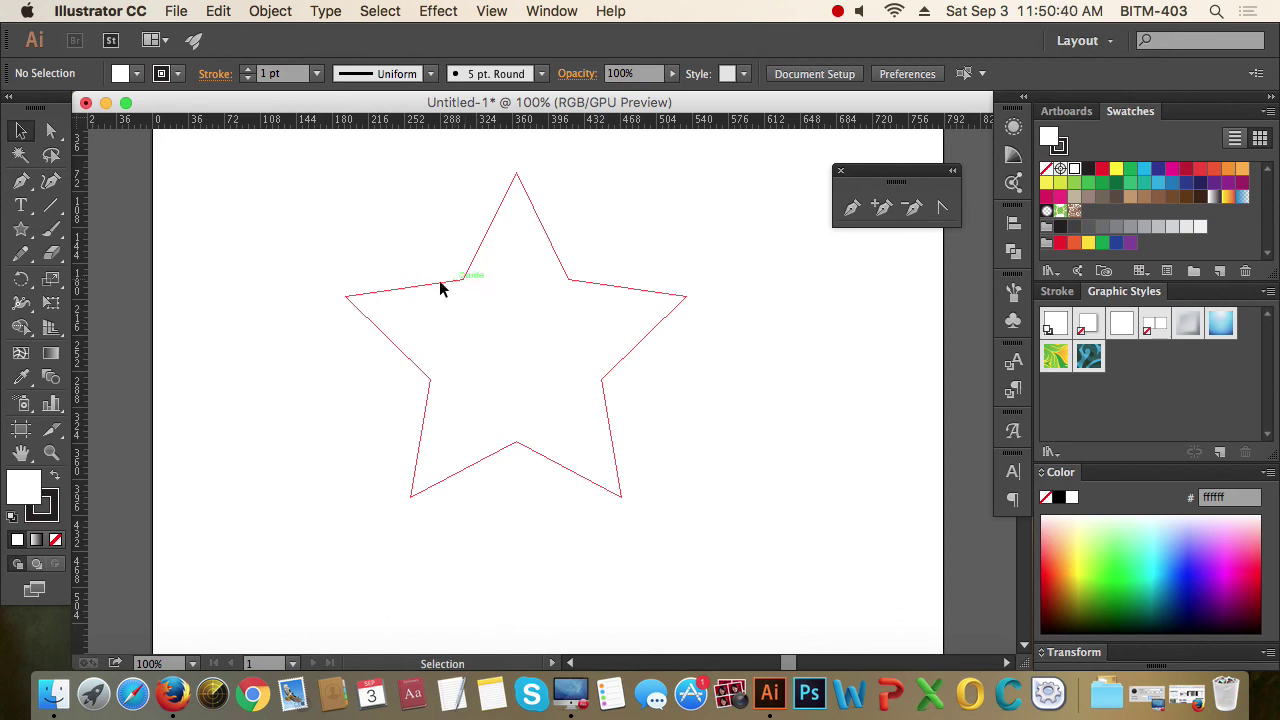
Step: Trace the star guide with the Pen tool, placing an anchor at each of its ten corners and closing the path at the top point
click(22, 182)
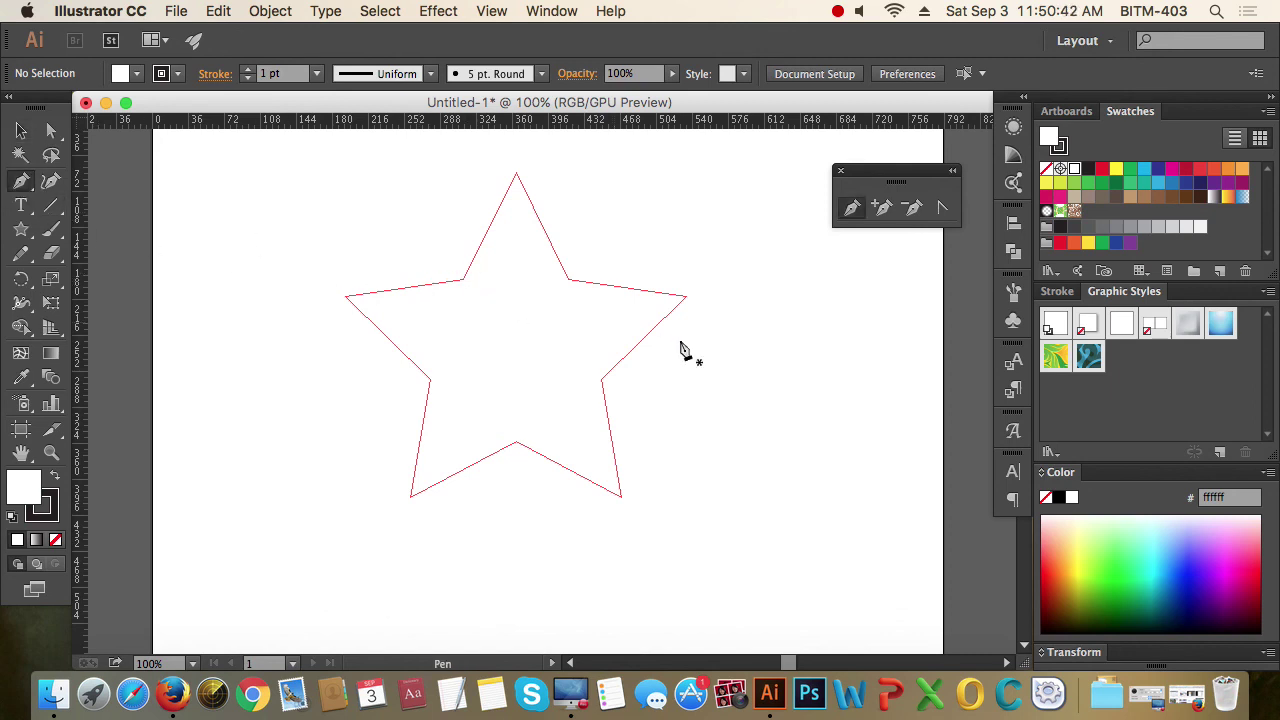
click(515, 172)
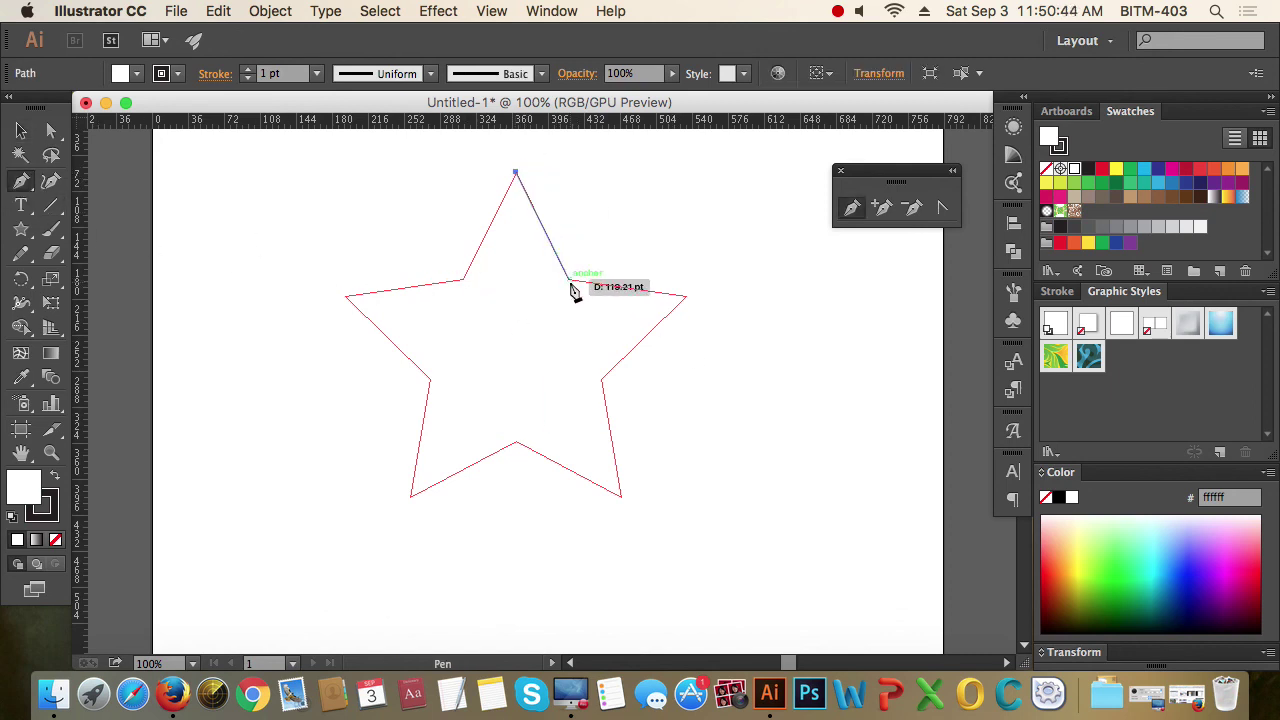
click(568, 280)
click(687, 297)
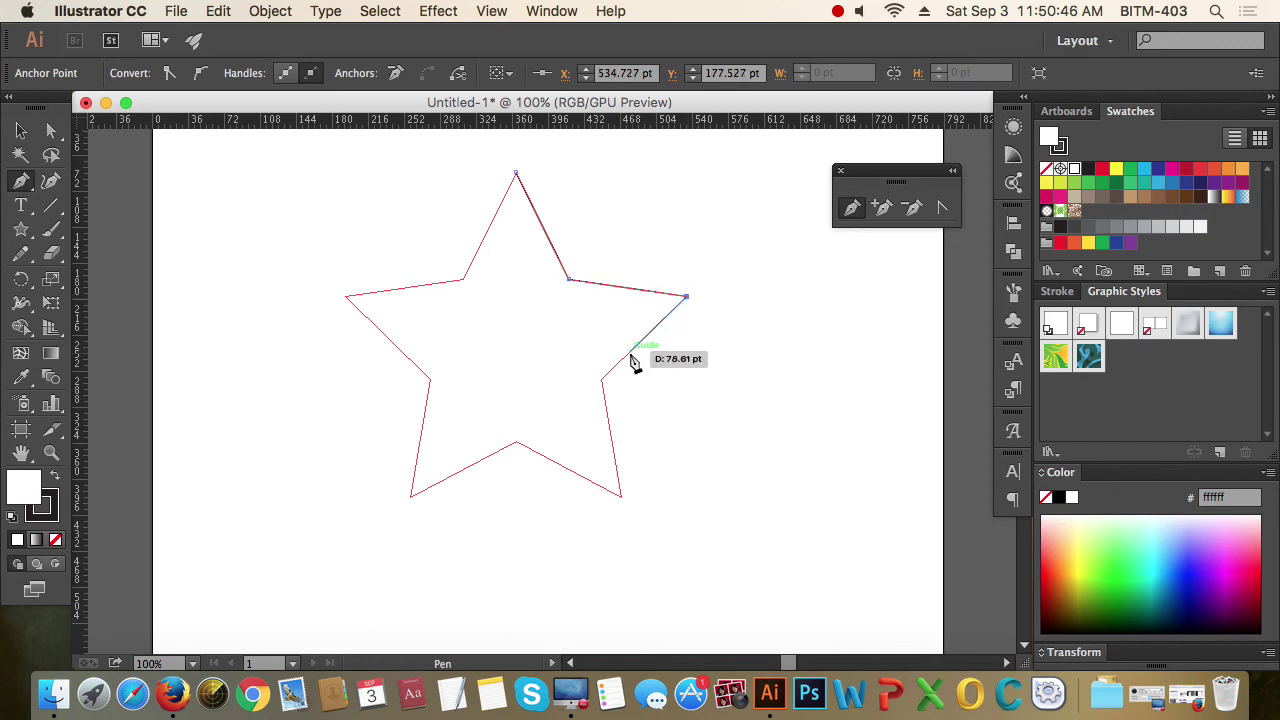
click(601, 381)
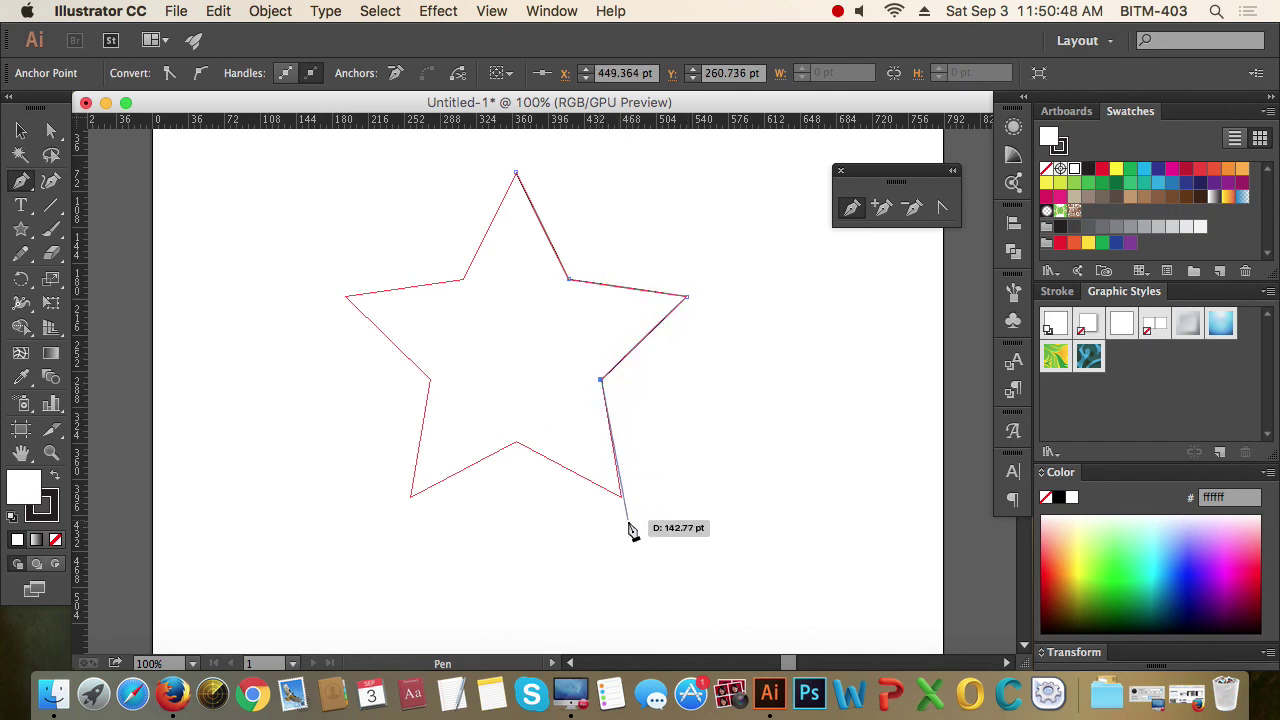
click(621, 496)
click(515, 443)
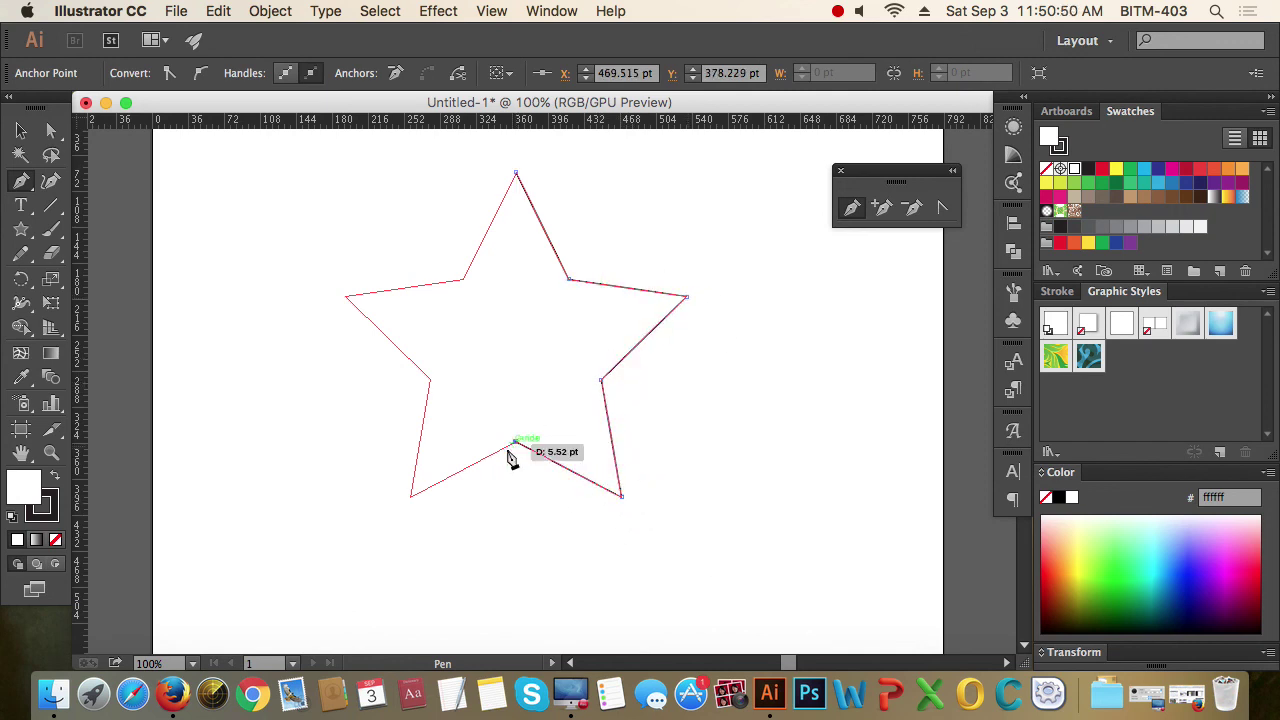
click(410, 496)
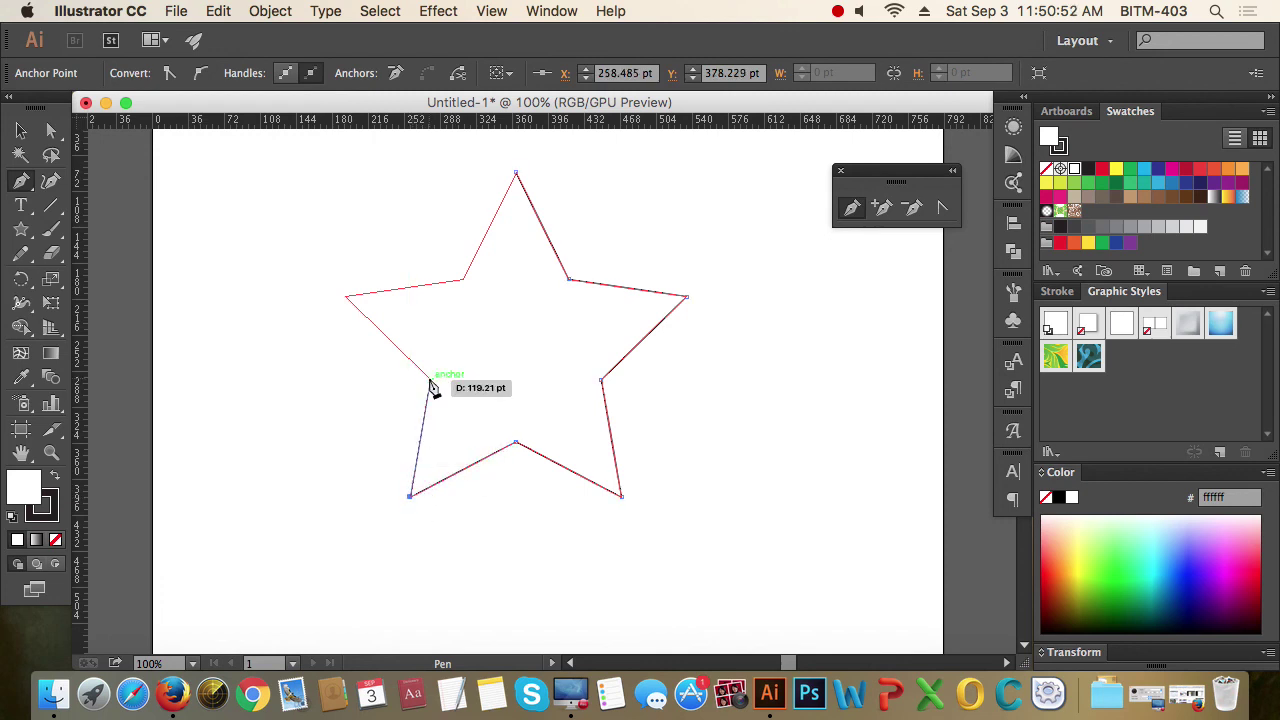
click(430, 380)
click(346, 296)
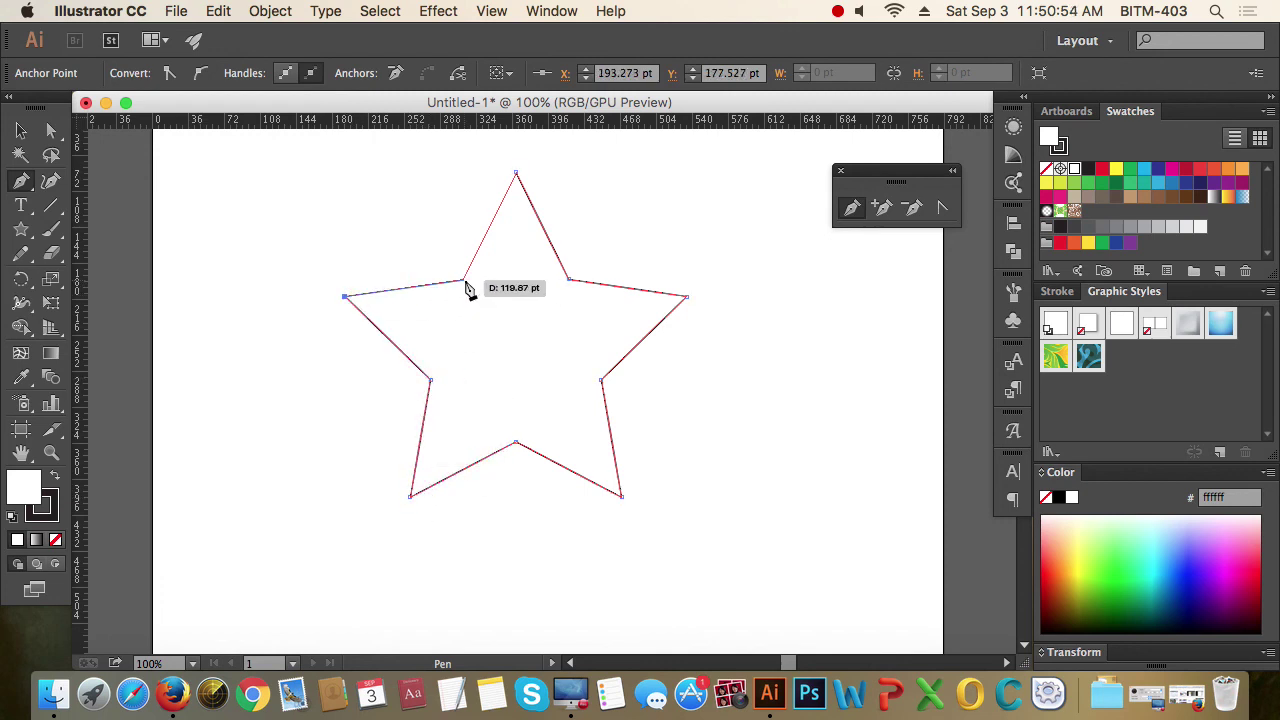
click(464, 280)
click(516, 173)
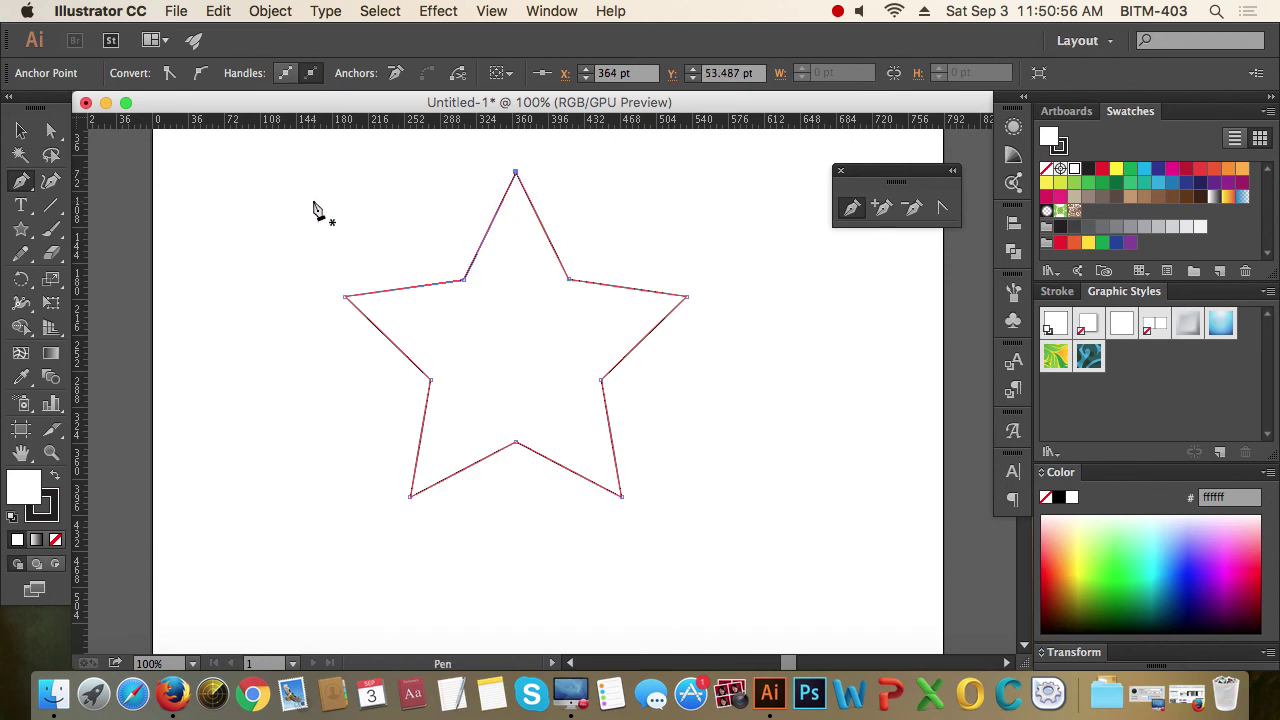
Step: Move the traced star path off the guide toward the artboard's right side, partly overlapping the guide star
click(21, 130)
click(309, 182)
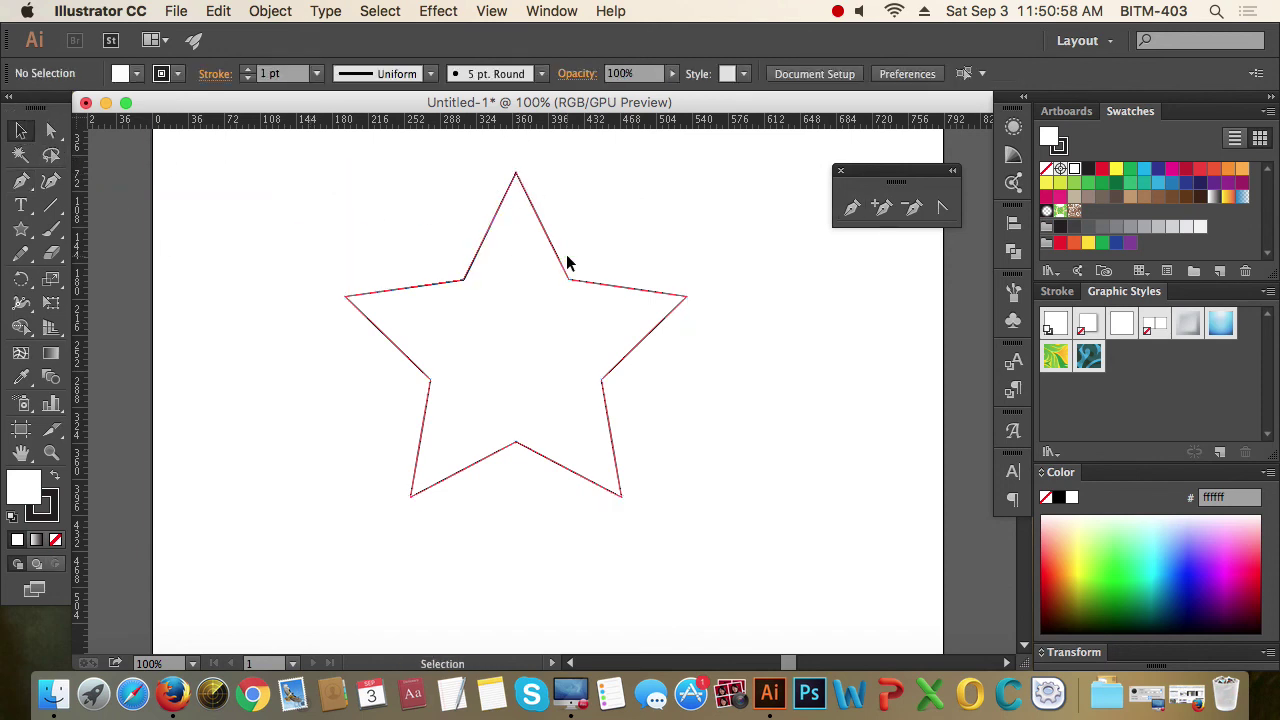
drag(567, 262, 814, 278)
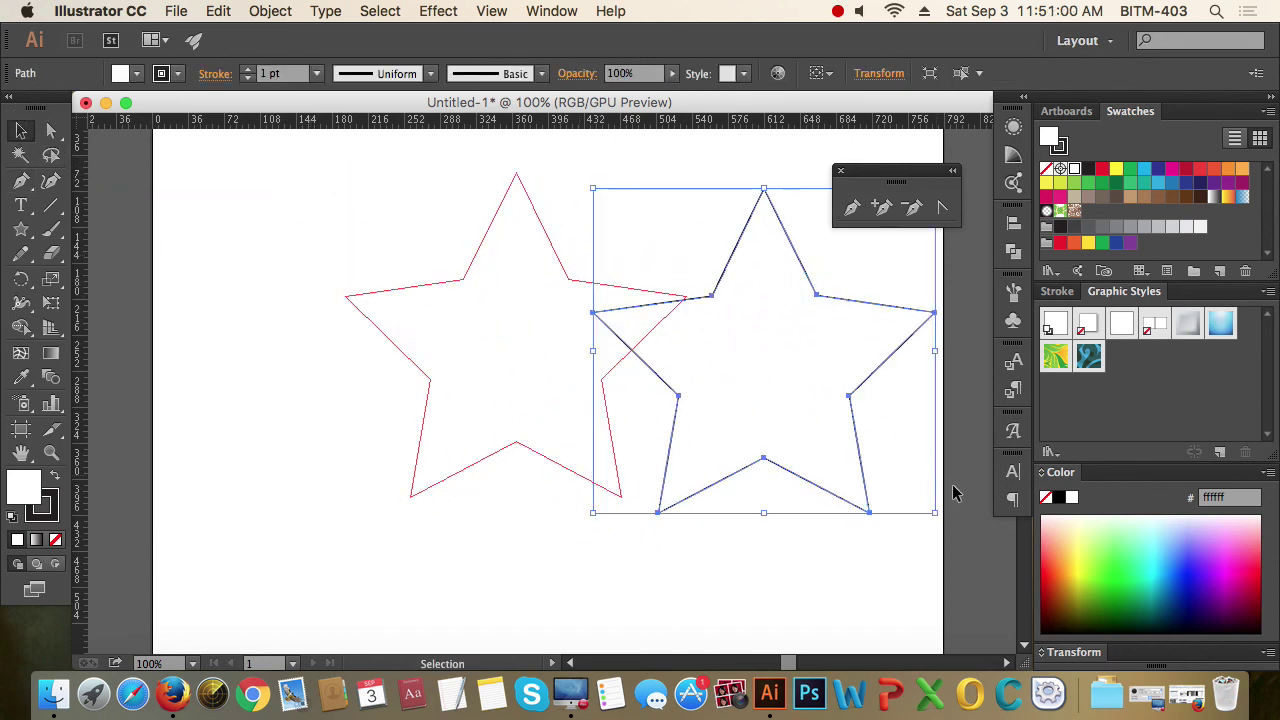
click(877, 564)
drag(877, 564, 703, 528)
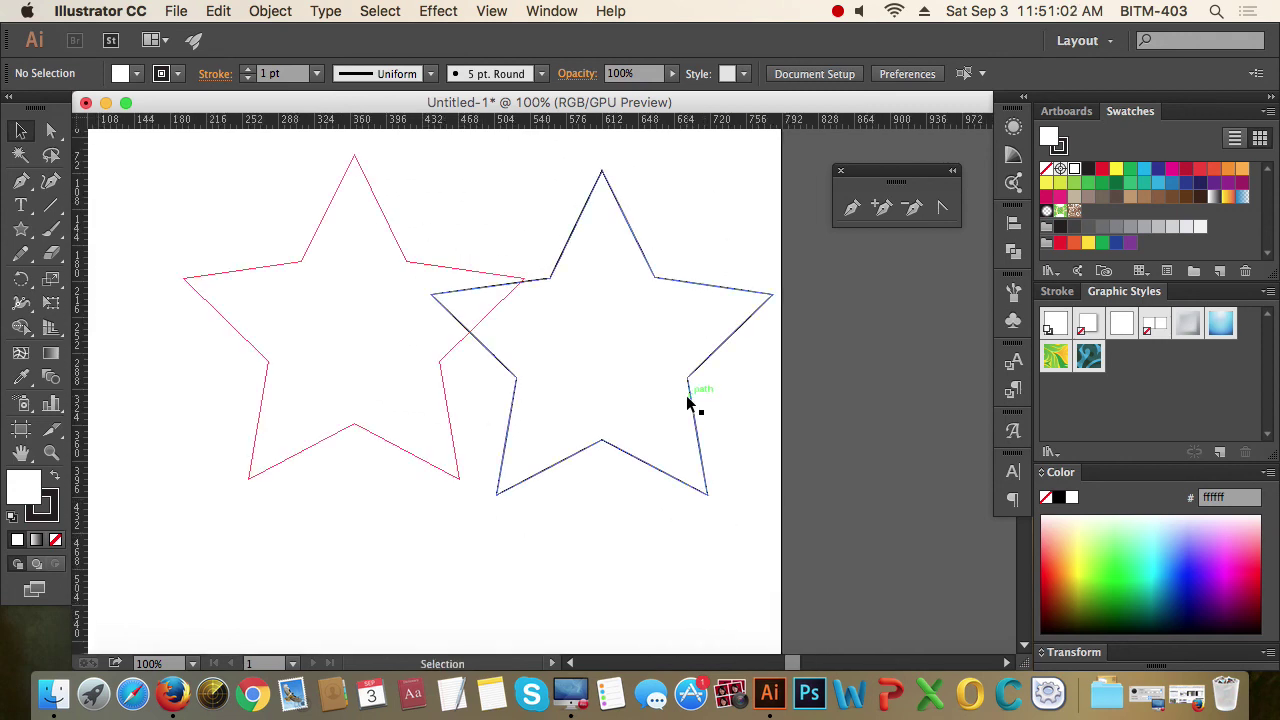
drag(687, 398, 718, 451)
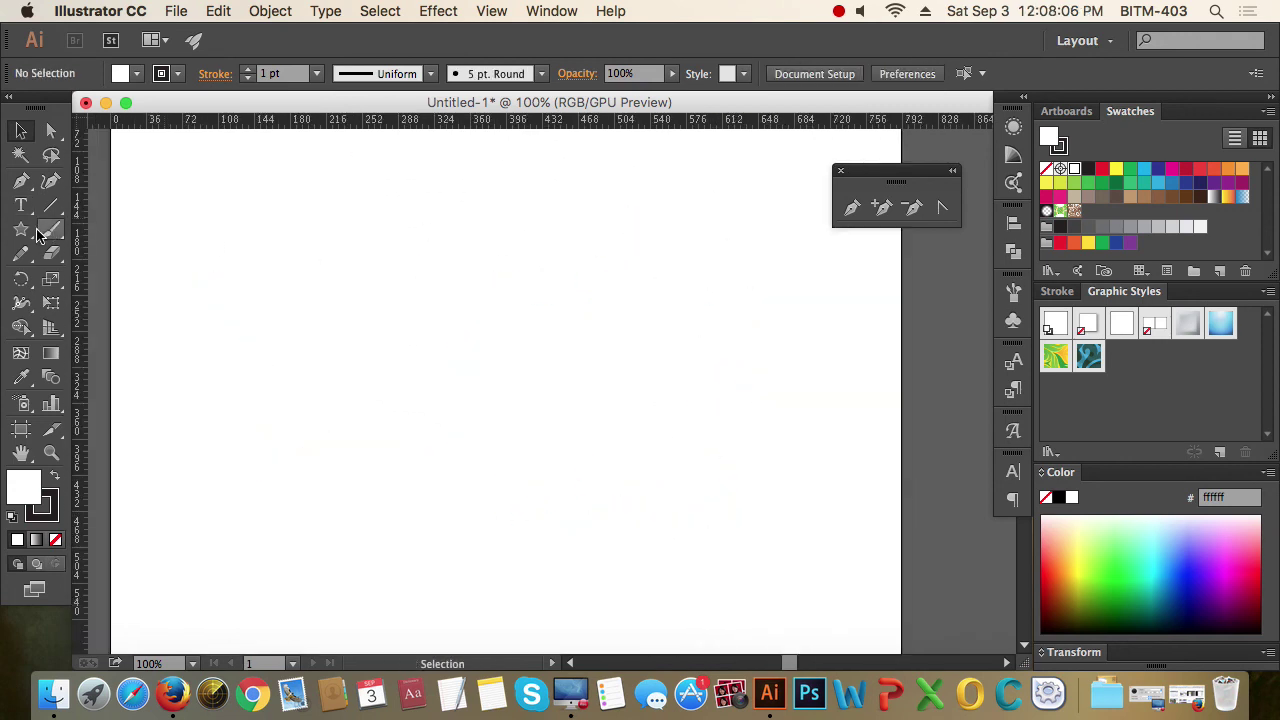
Step: Draw a five-pointed star in the middle of the empty artboard and set its fill to None
click(22, 232)
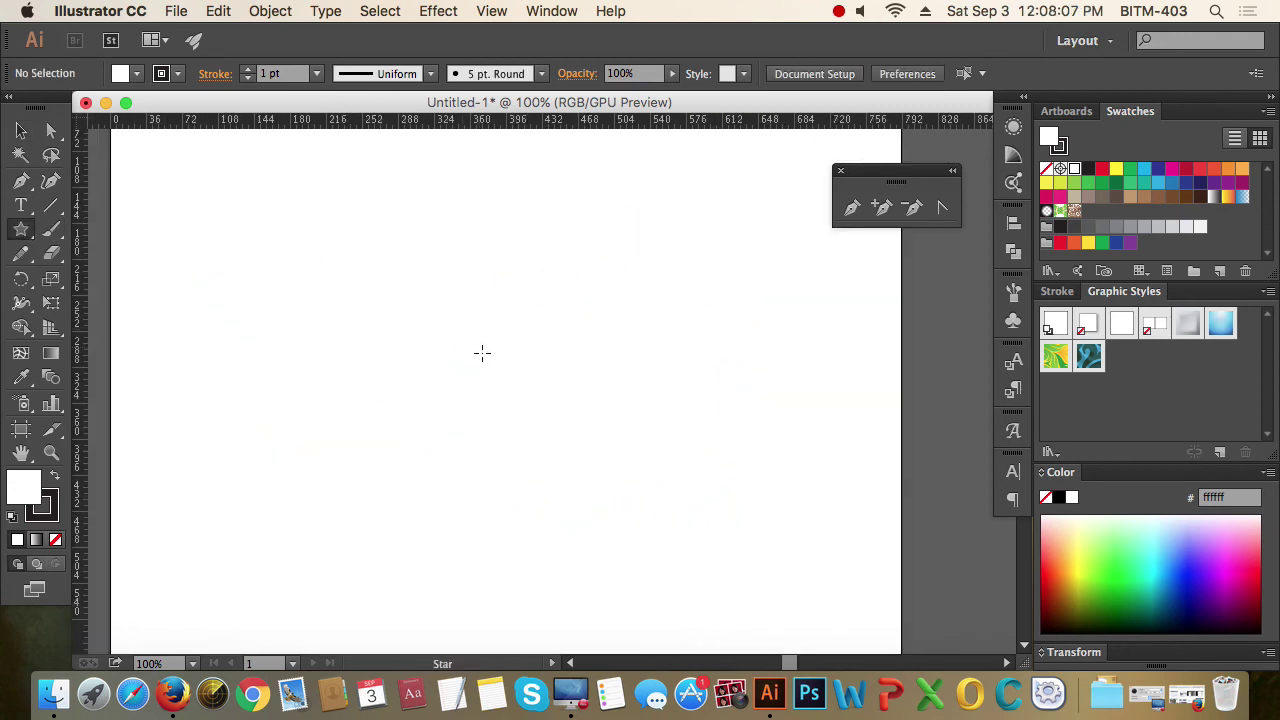
drag(480, 351, 631, 407)
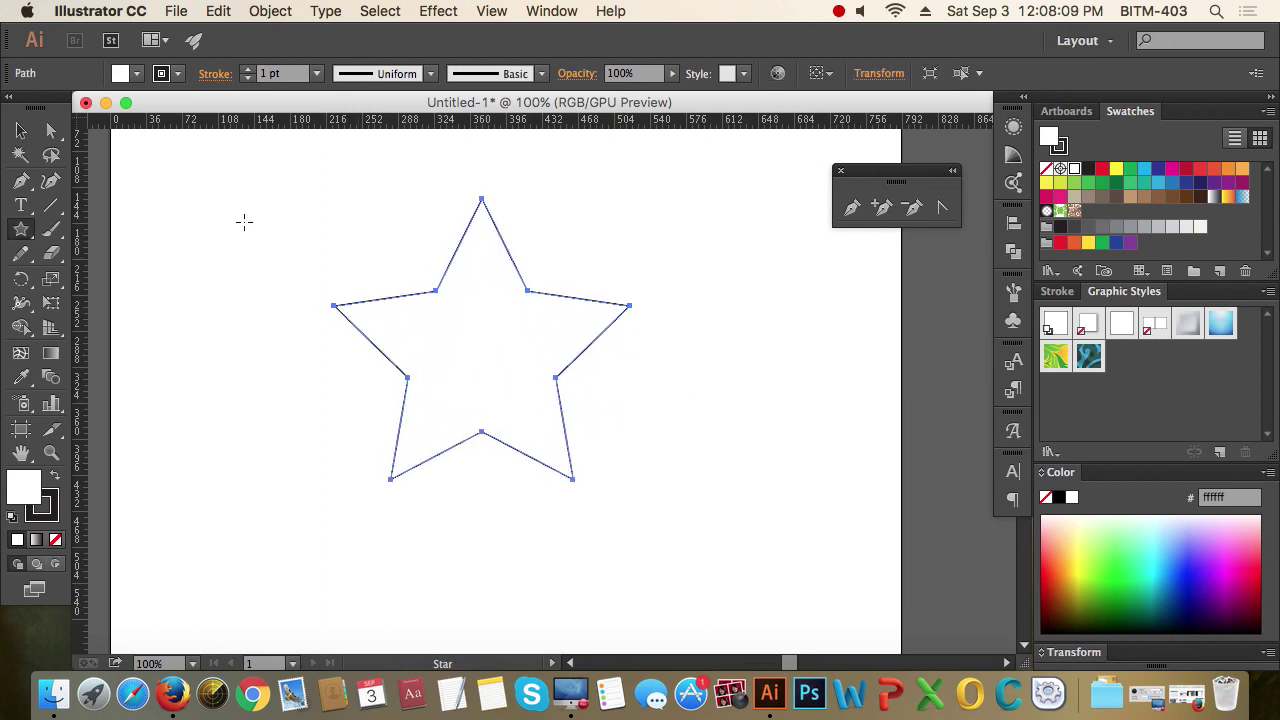
click(21, 131)
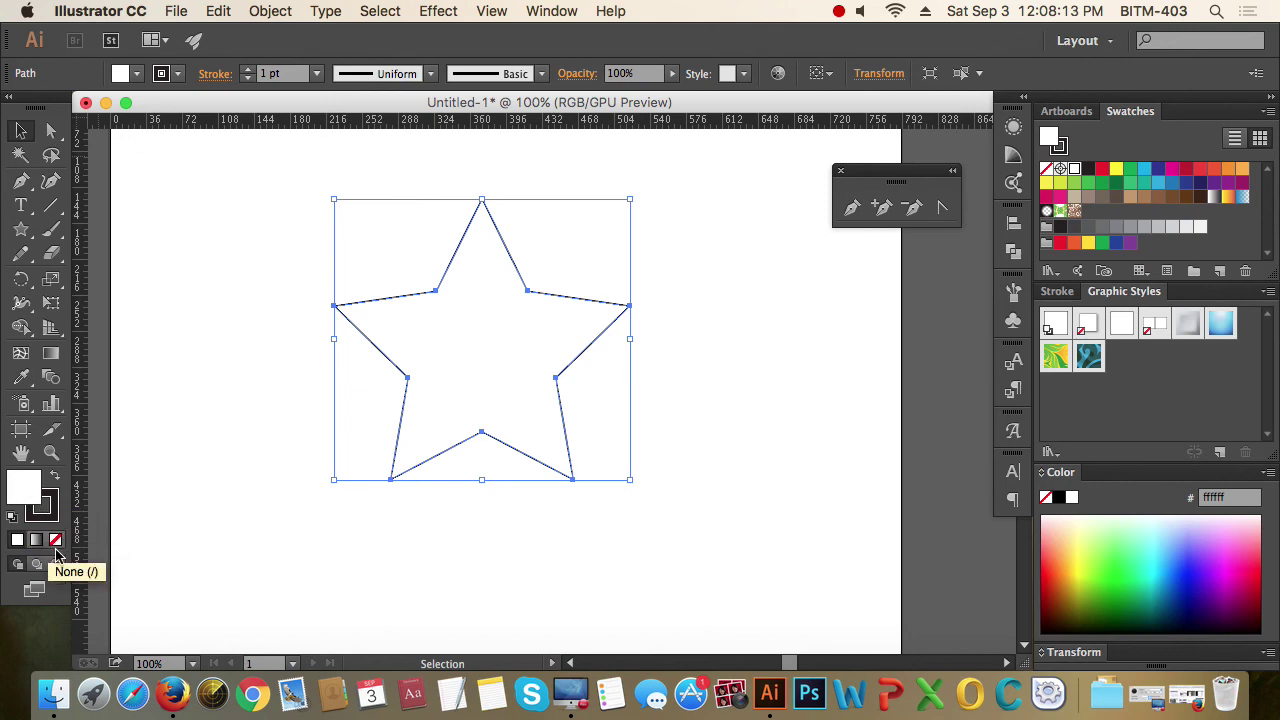
click(55, 540)
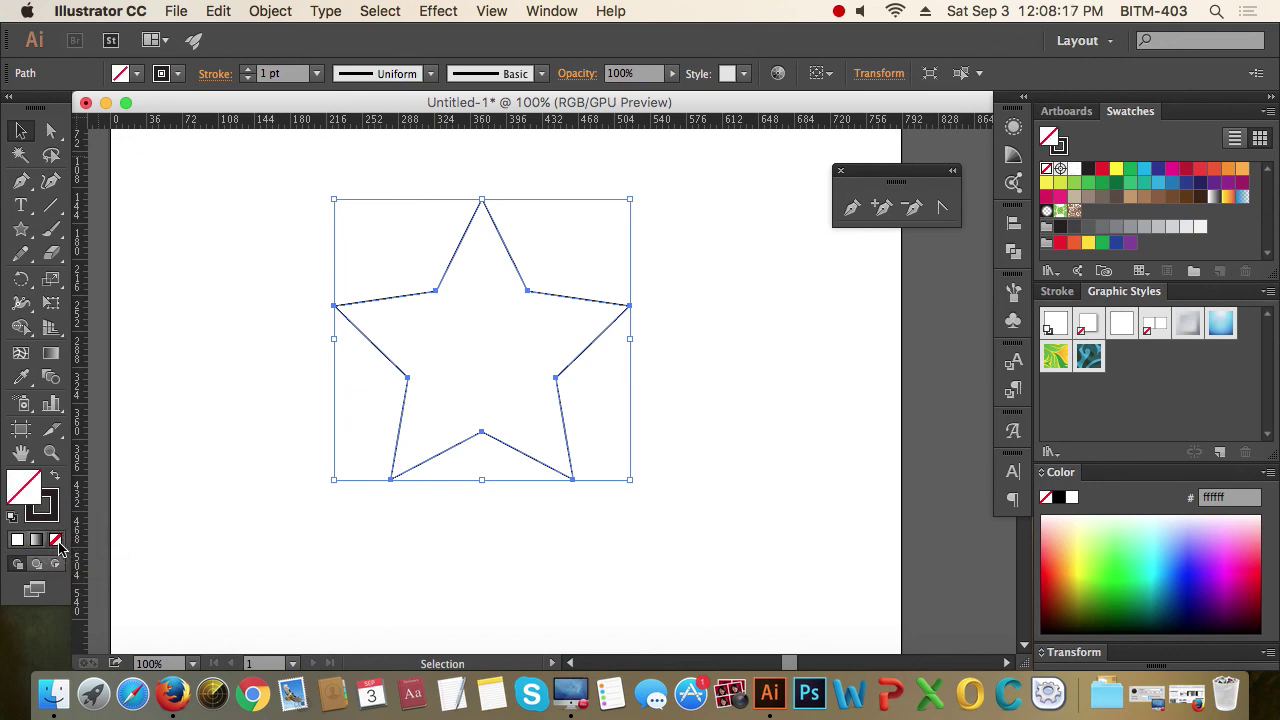
Step: Apply the Twist distortion effect to the selected star with an angle of 45°
click(438, 12)
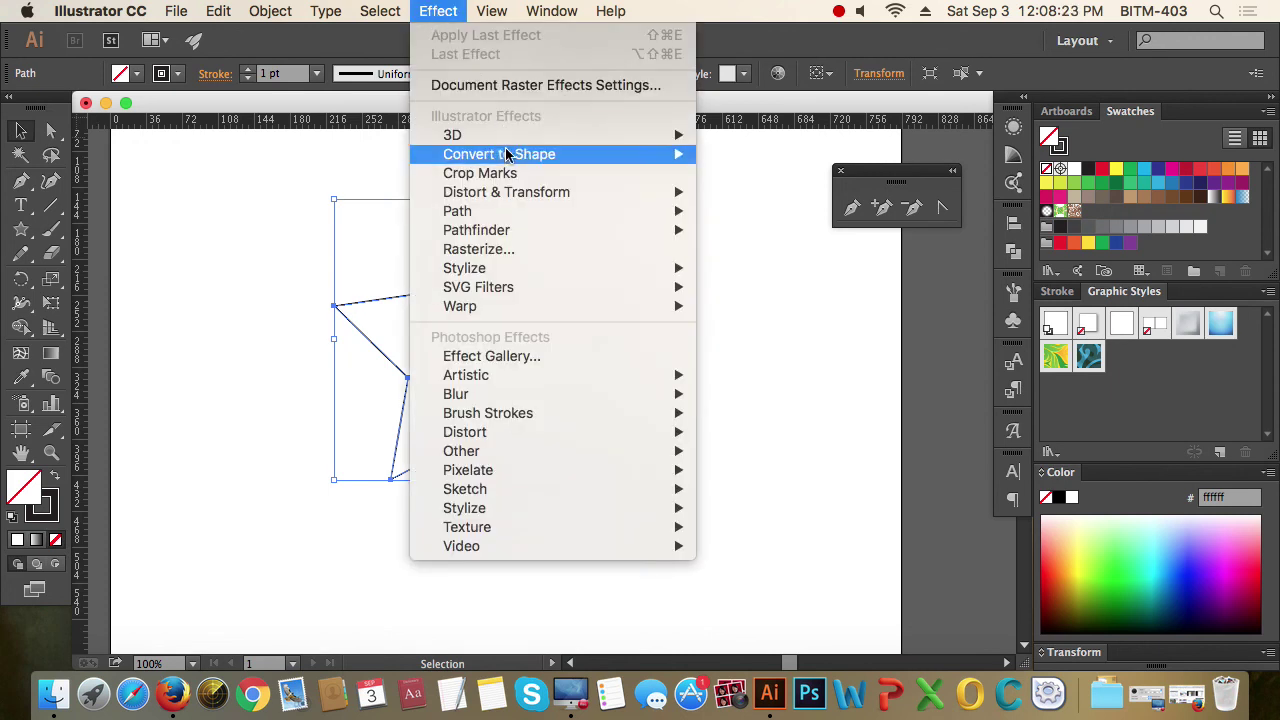
mouse_move(509, 192)
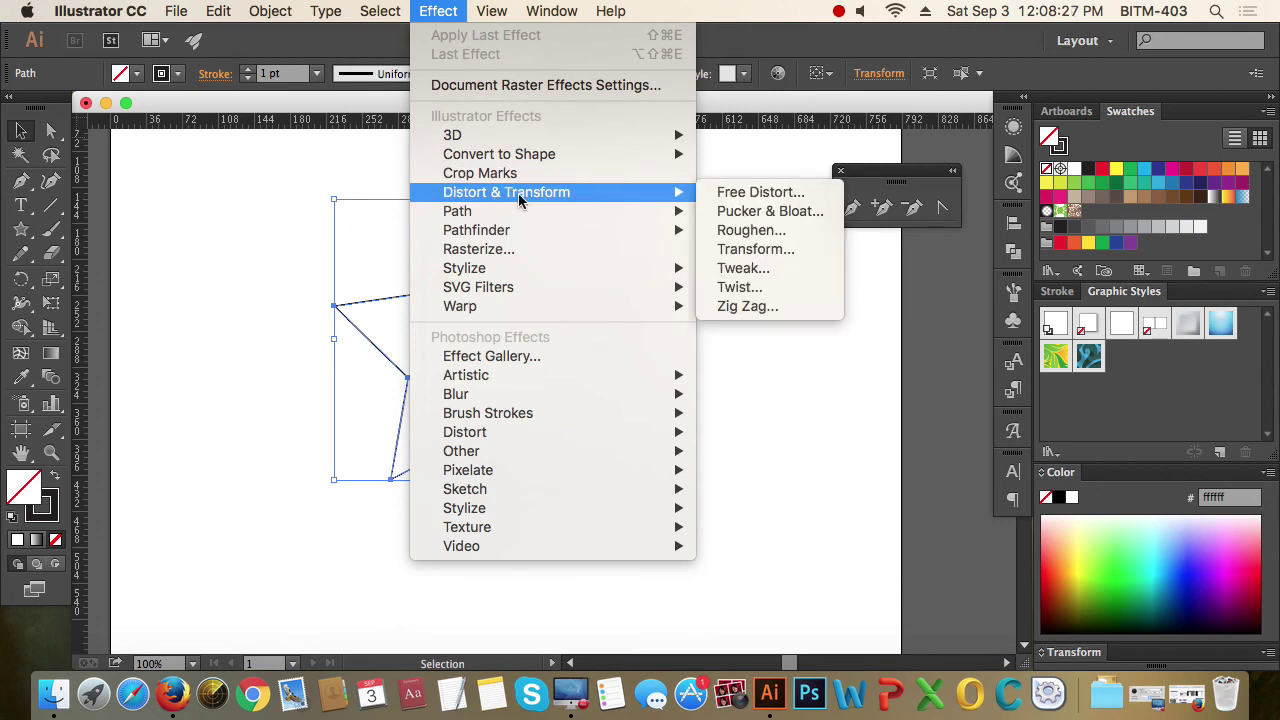
click(762, 289)
drag(1218, 289, 855, 281)
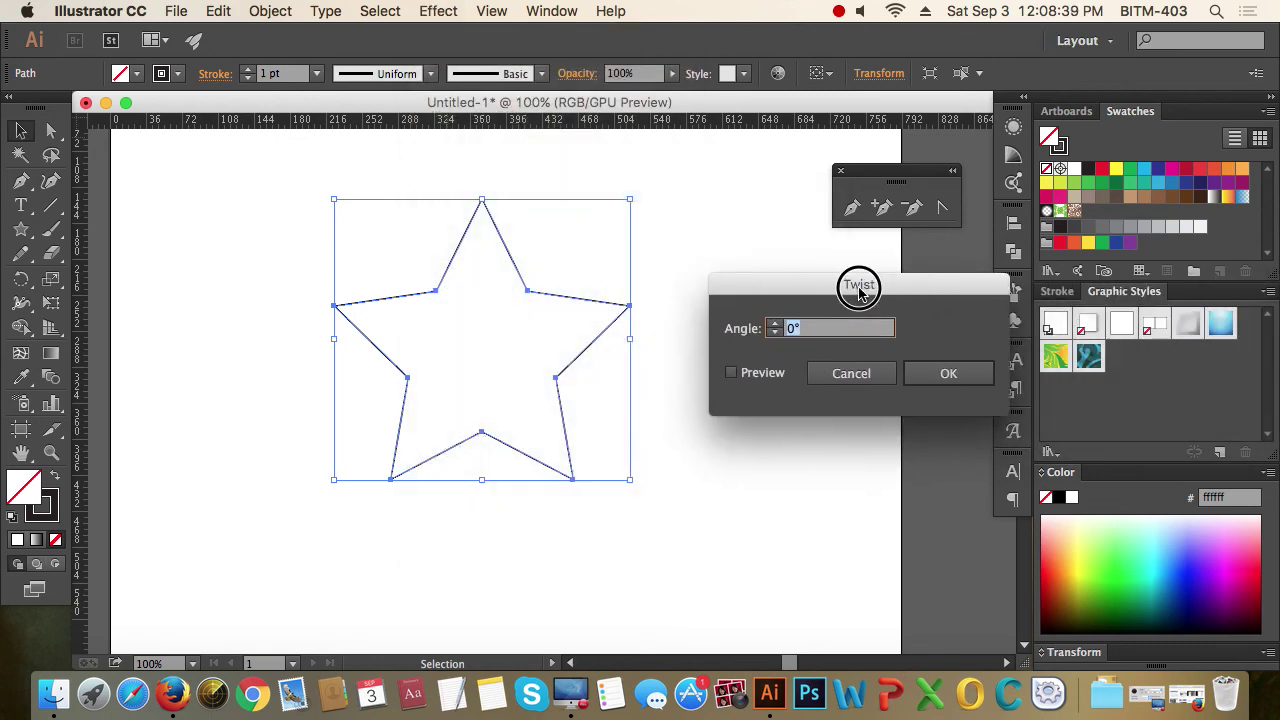
text(45)
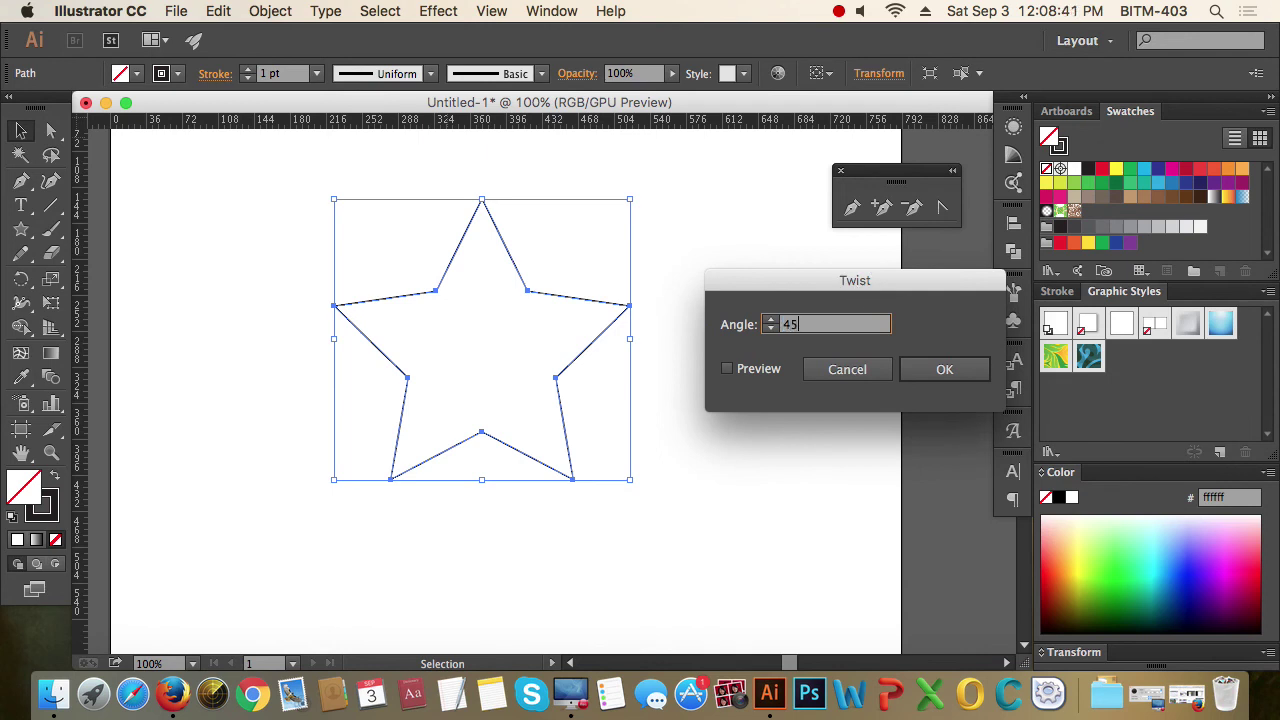
click(945, 371)
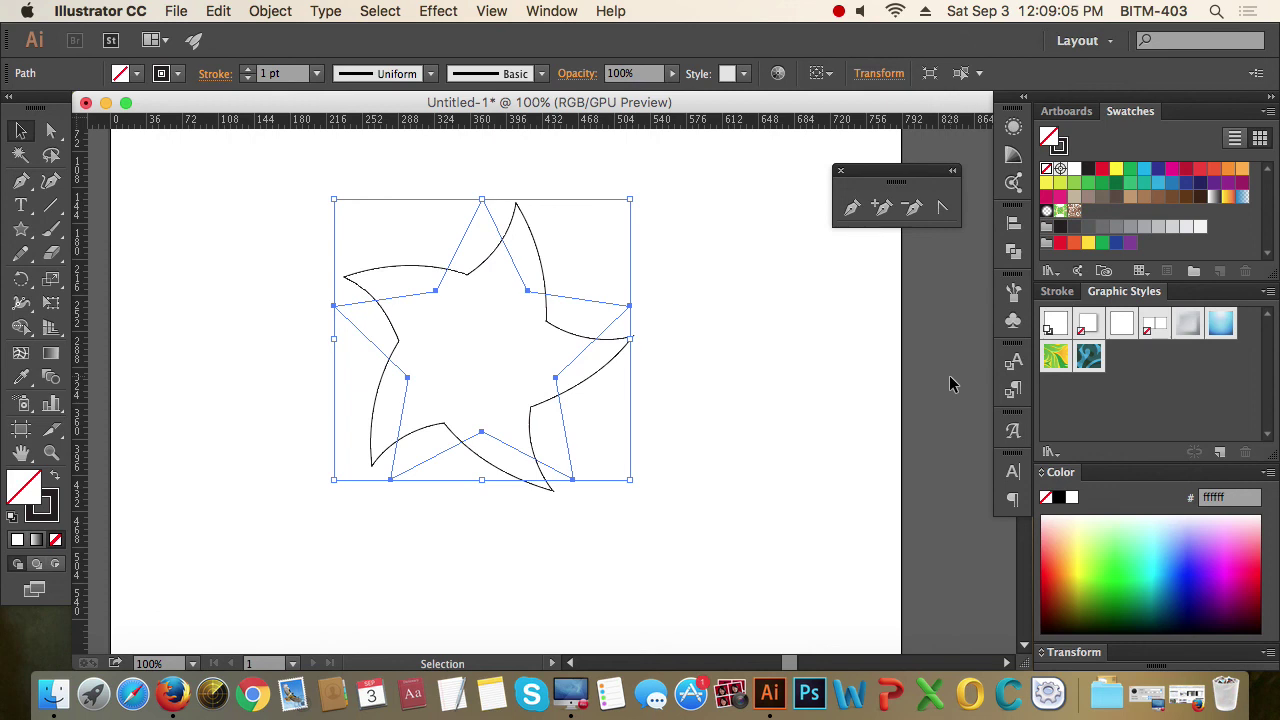
Step: Expand the appearance of the twisted star into an editable path and deselect it
click(270, 11)
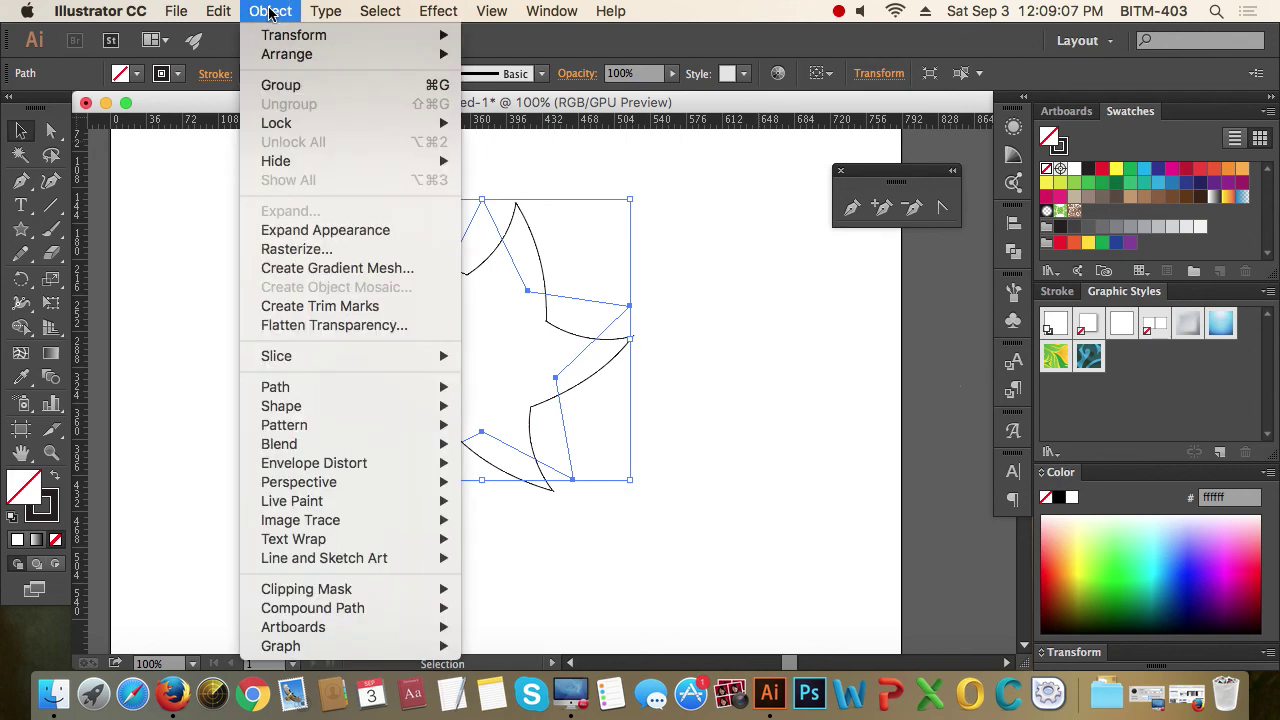
click(310, 231)
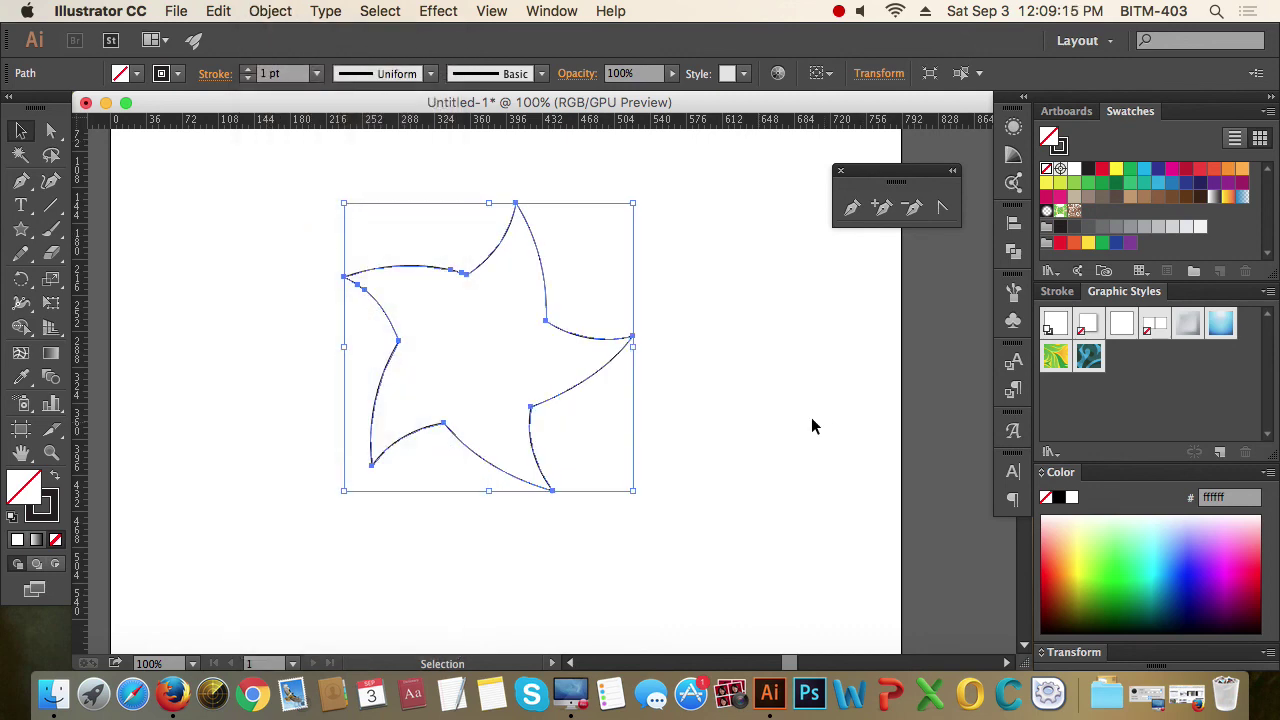
click(754, 418)
drag(686, 406, 545, 350)
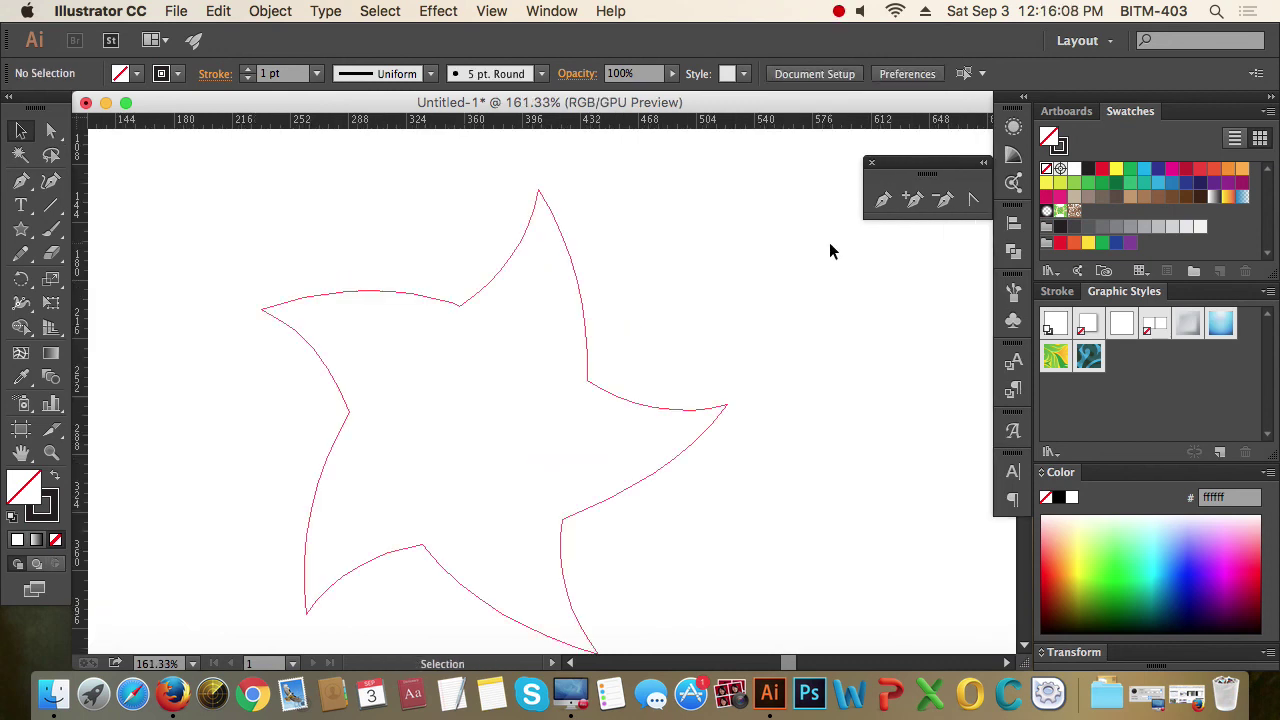
Step: With the Pen tool, trace the twisted star's curve from its top point to the upper-right inner corner and remove that anchor's outgoing handle
drag(914, 163, 893, 153)
click(862, 190)
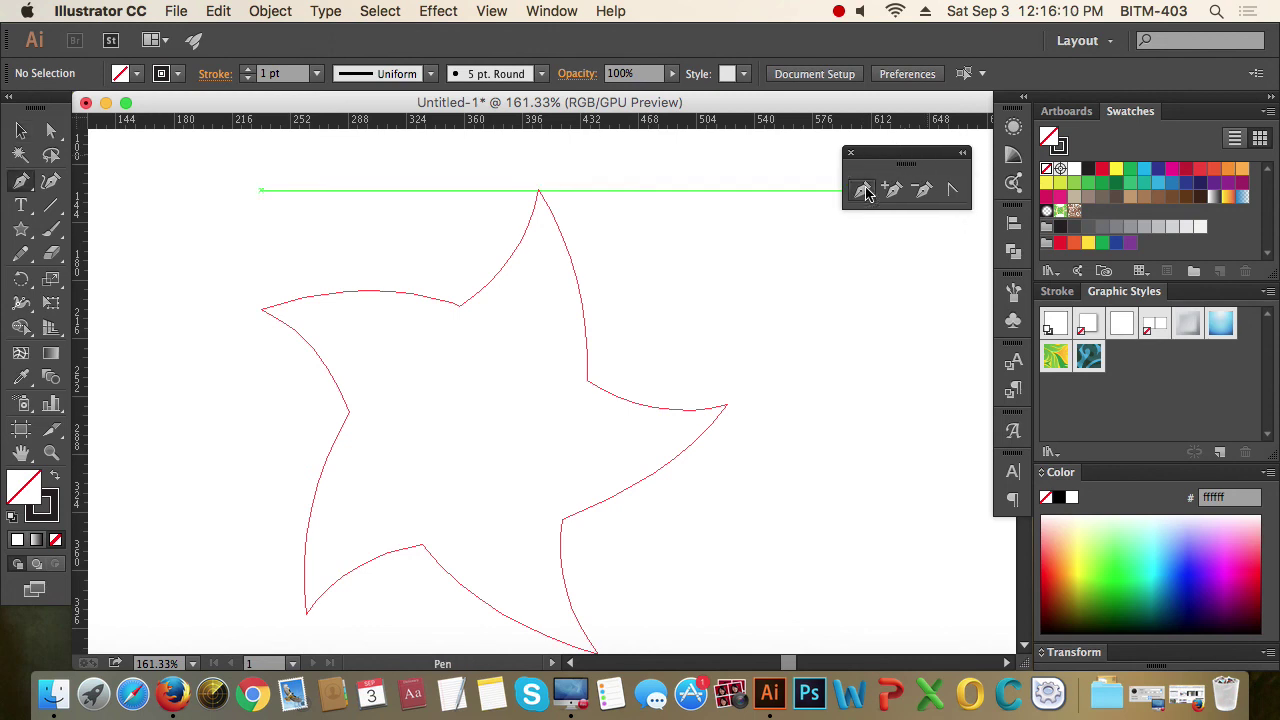
click(539, 191)
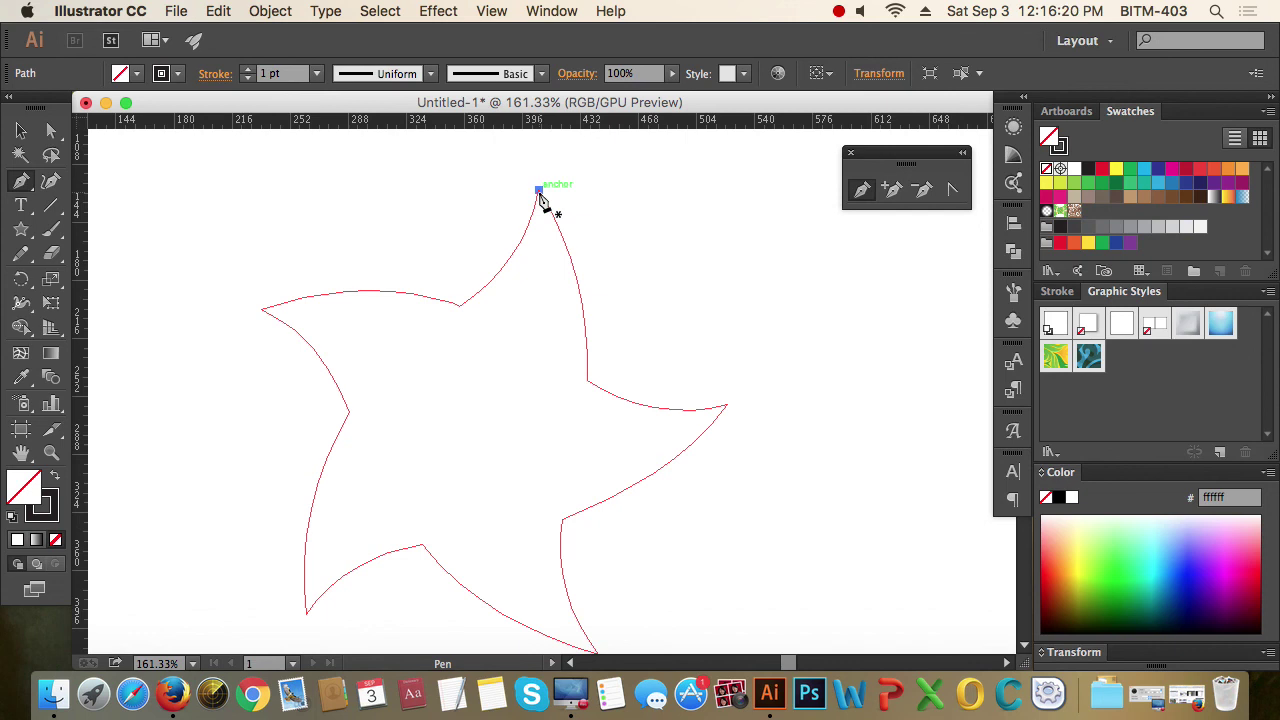
click(588, 381)
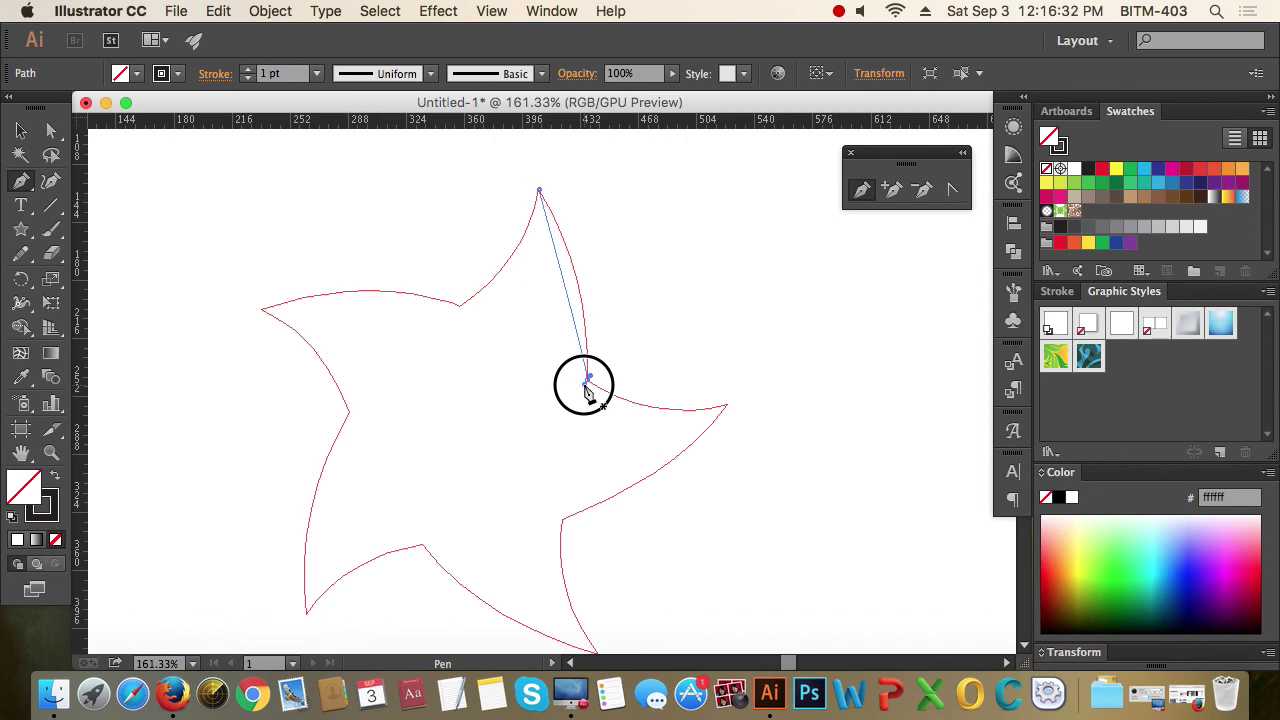
drag(586, 386, 577, 463)
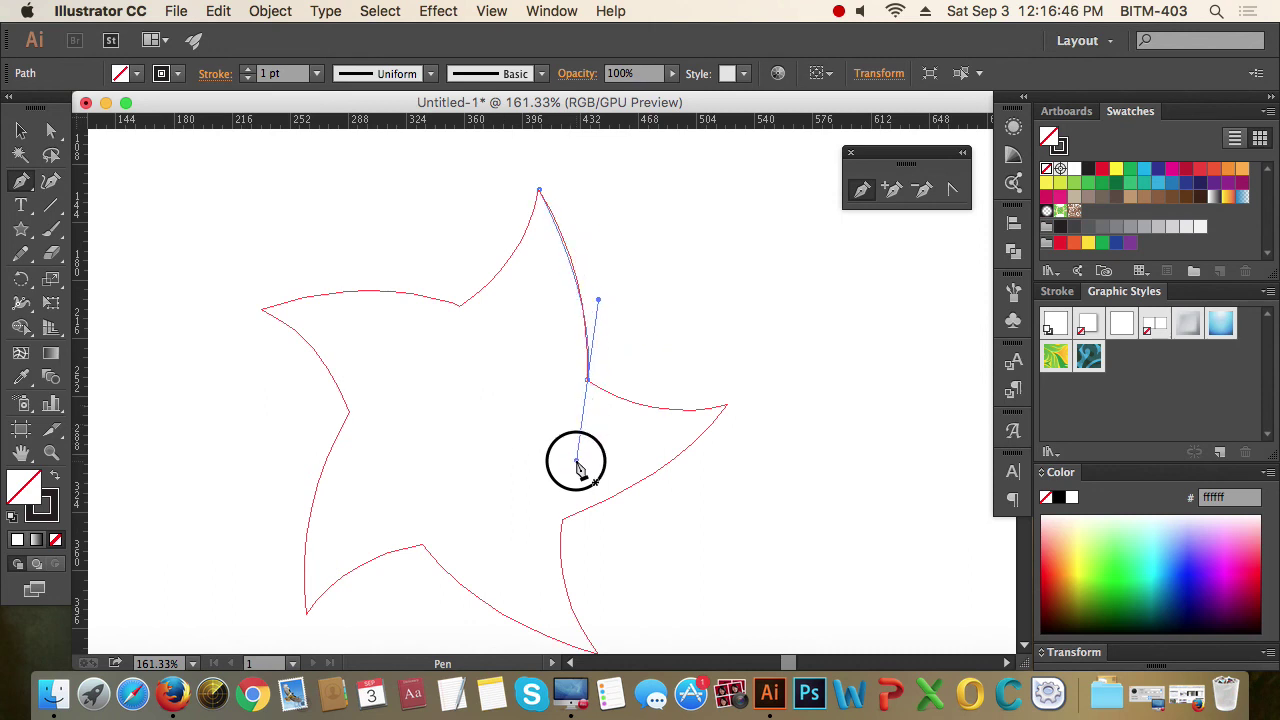
drag(576, 461, 581, 490)
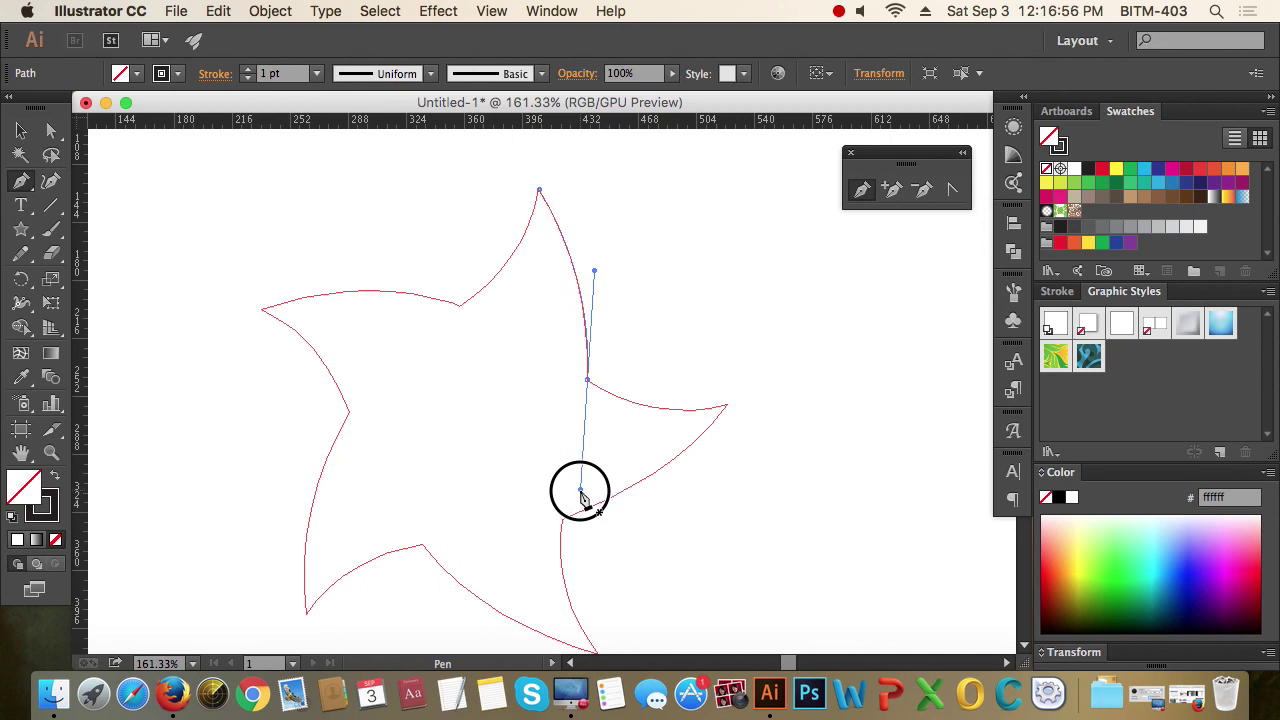
mouse_move(581, 490)
mouse_down()
mouse_move(604, 490)
mouse_move(585, 496)
mouse_up()
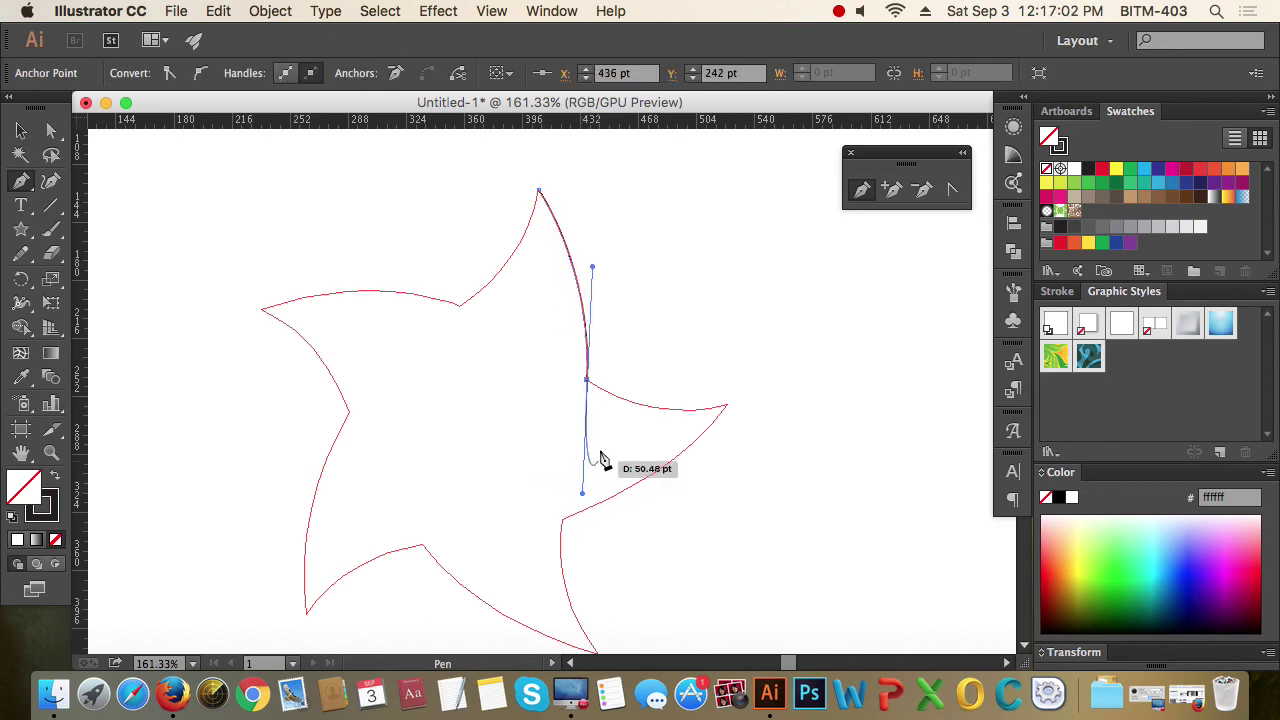
click(588, 386)
Step: Trace both curved edges of the star's right arm to the lower-right inner corner, removing the outgoing handle at each anchor
click(728, 410)
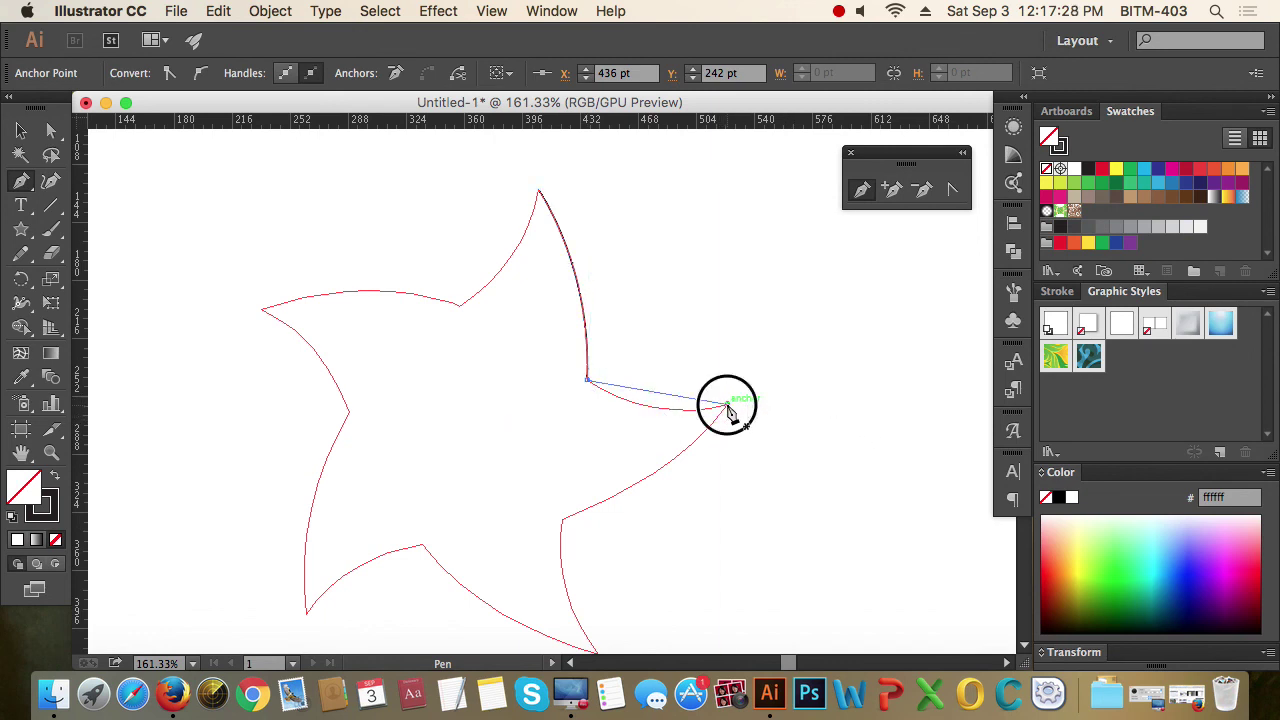
drag(728, 410, 804, 386)
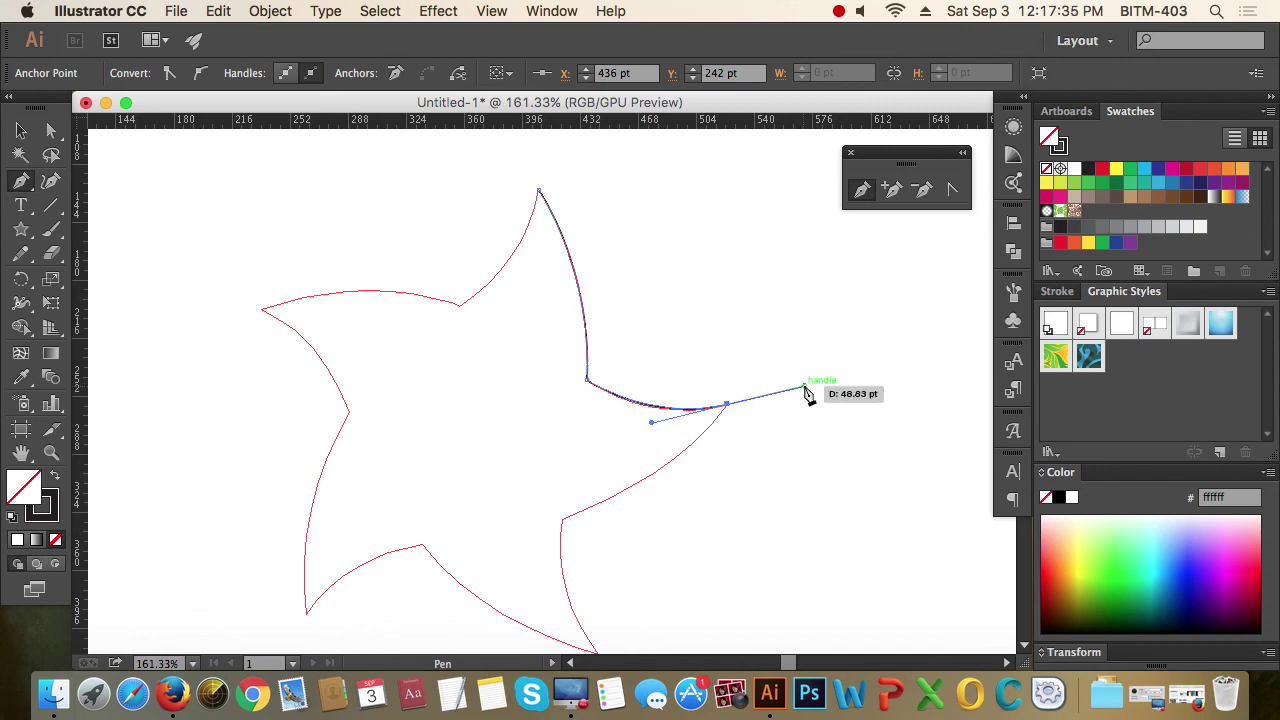
click(730, 408)
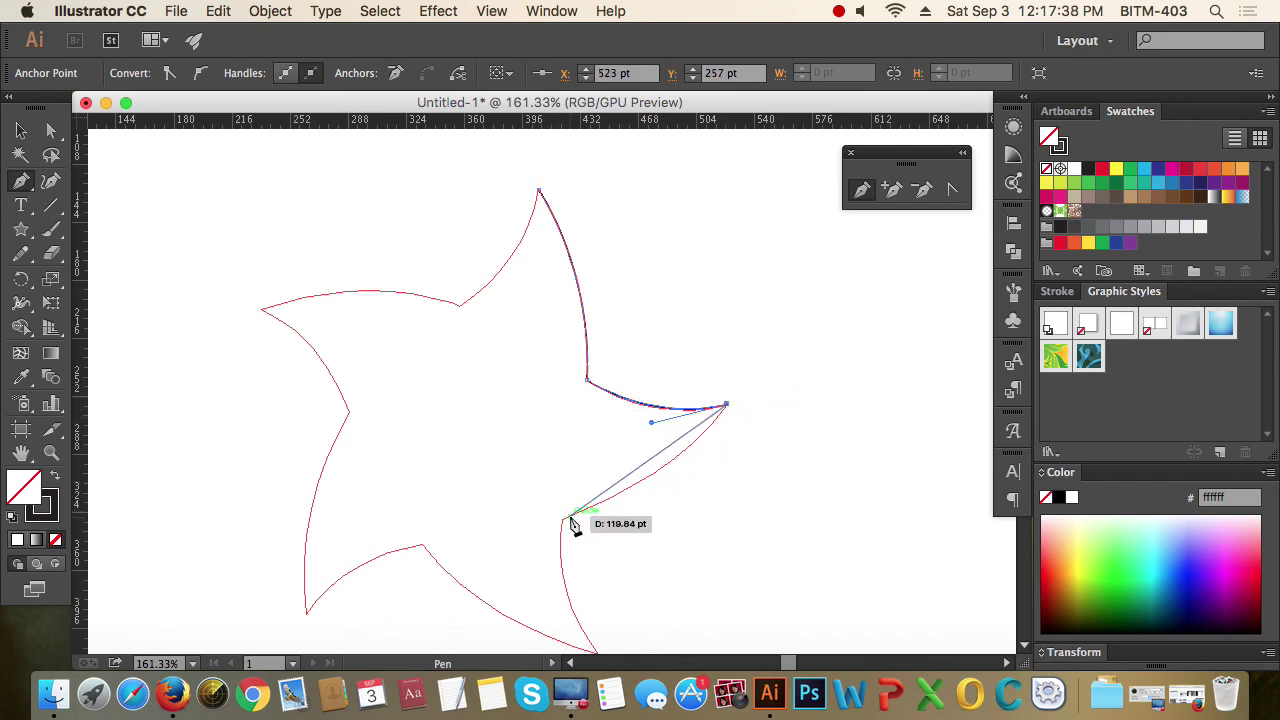
click(555, 524)
drag(553, 524, 449, 560)
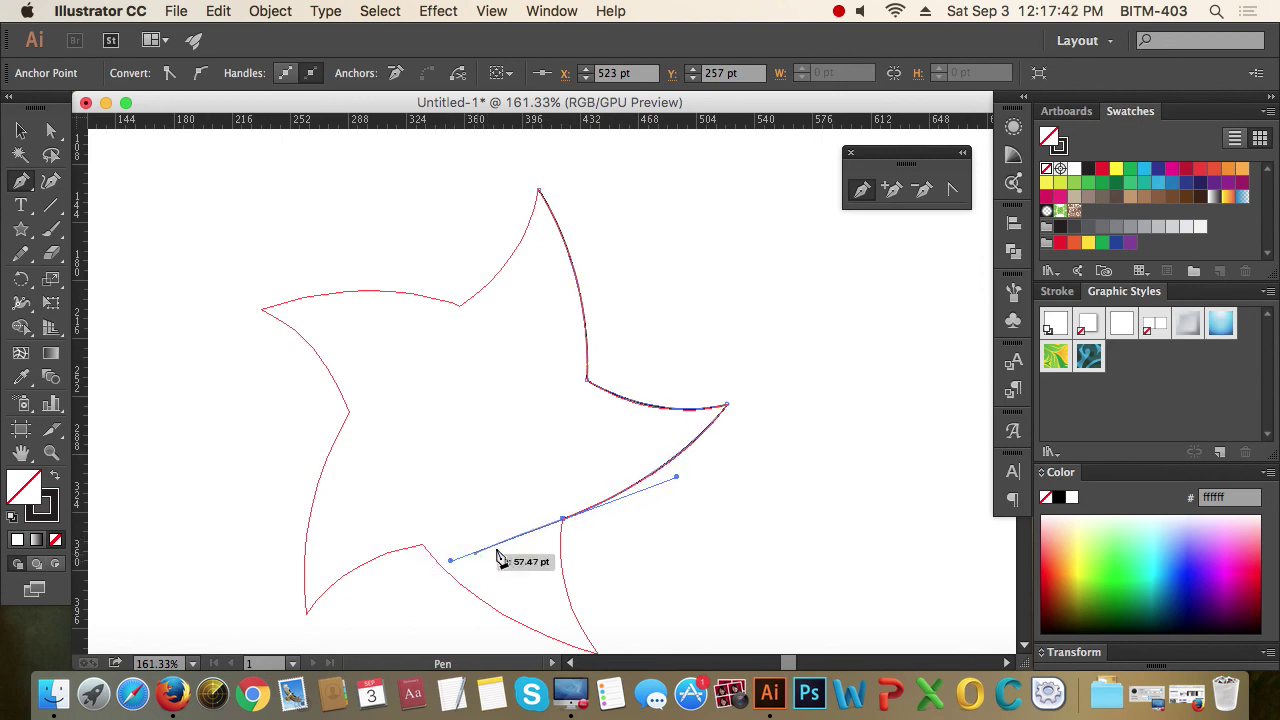
click(565, 521)
Step: Continue the curved path around the lower-right arm, through the bottom inner corner, to the lower-left tip
drag(671, 557, 677, 357)
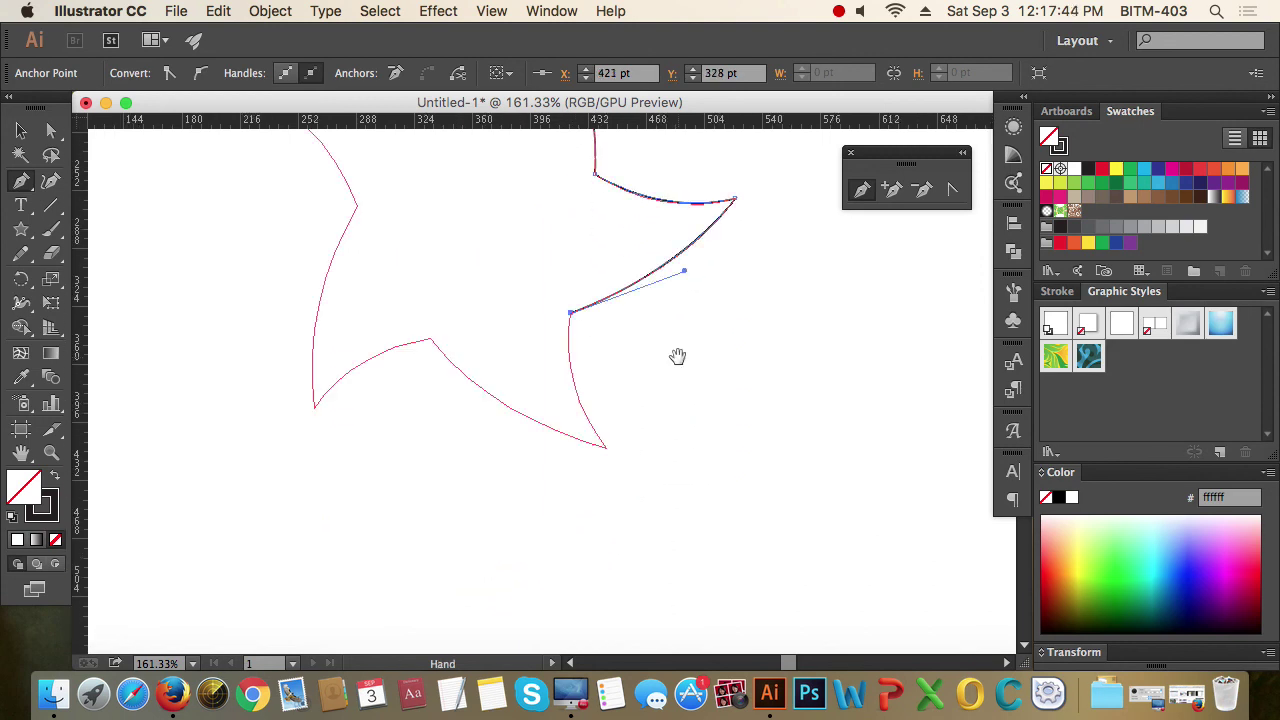
drag(606, 447, 651, 520)
drag(607, 448, 372, 268)
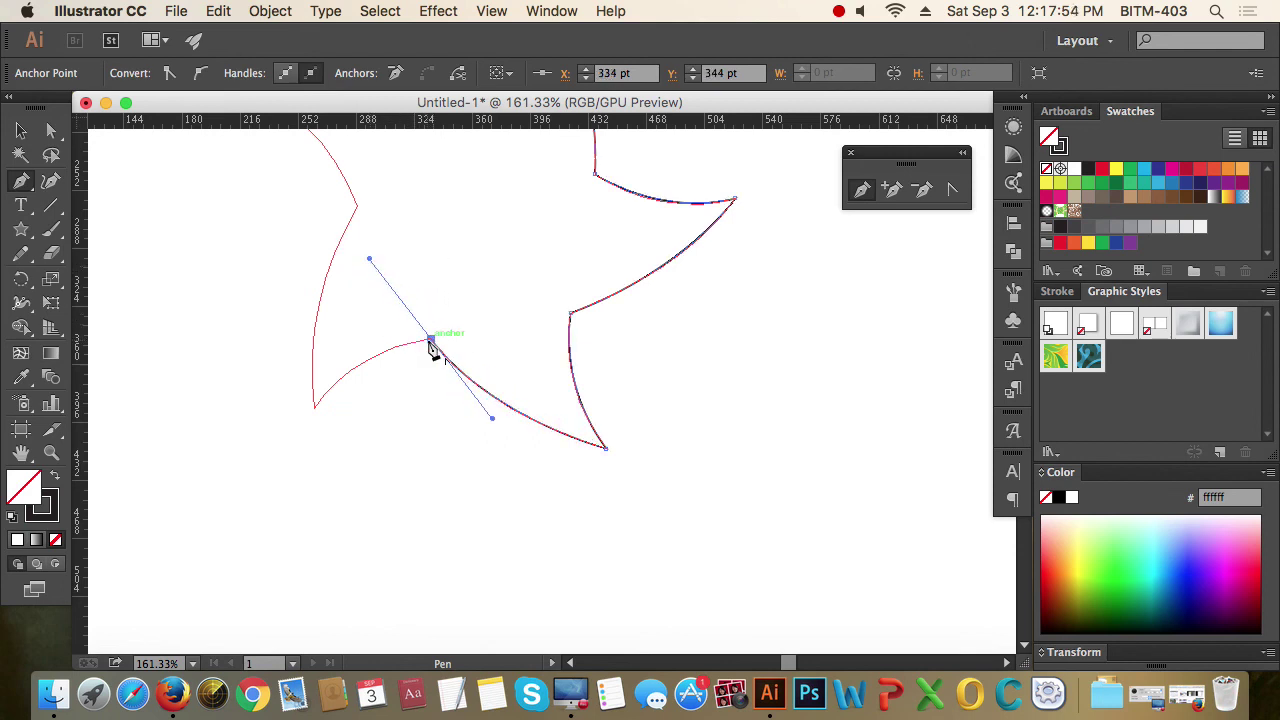
click(432, 342)
drag(315, 410, 268, 468)
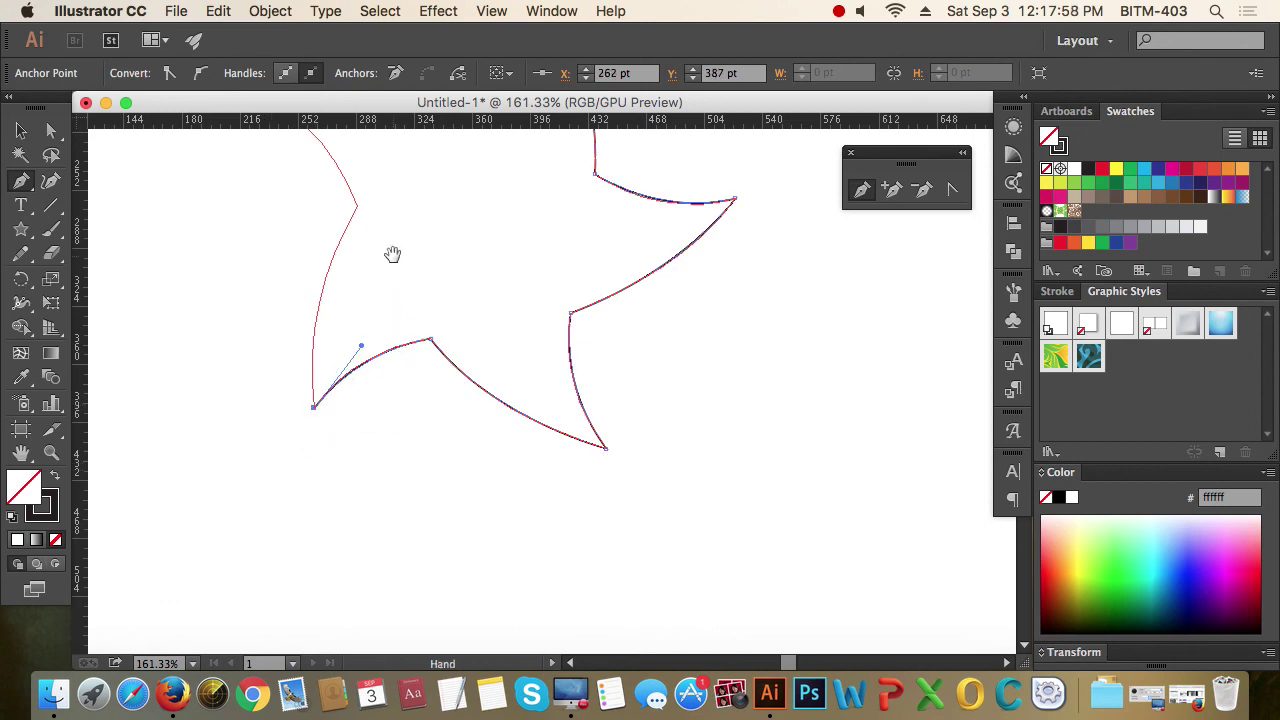
Step: Trace the curves through the left inner corner and upper-left tip to the upper inner corner, removing the outgoing handle at each anchor
drag(391, 254, 409, 423)
mouse_move(377, 383)
mouse_down()
mouse_move(423, 329)
mouse_move(436, 288)
mouse_move(383, 386)
mouse_up()
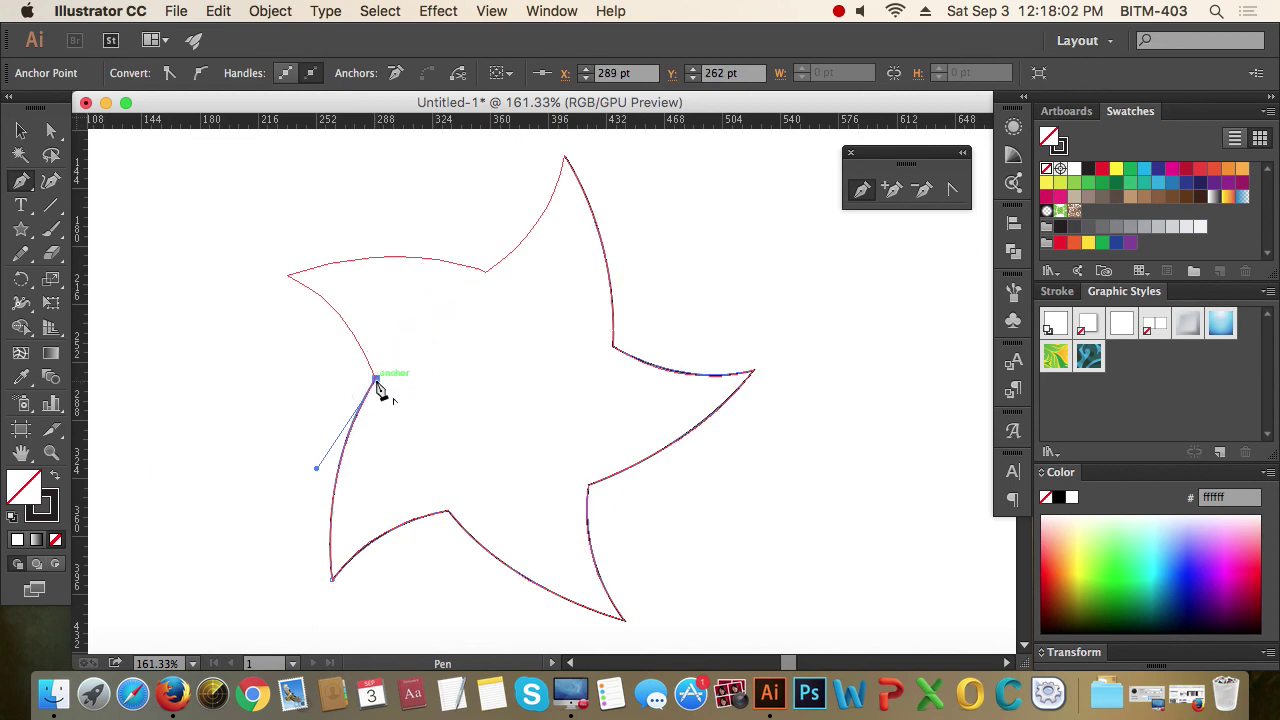
drag(289, 276, 233, 254)
click(287, 276)
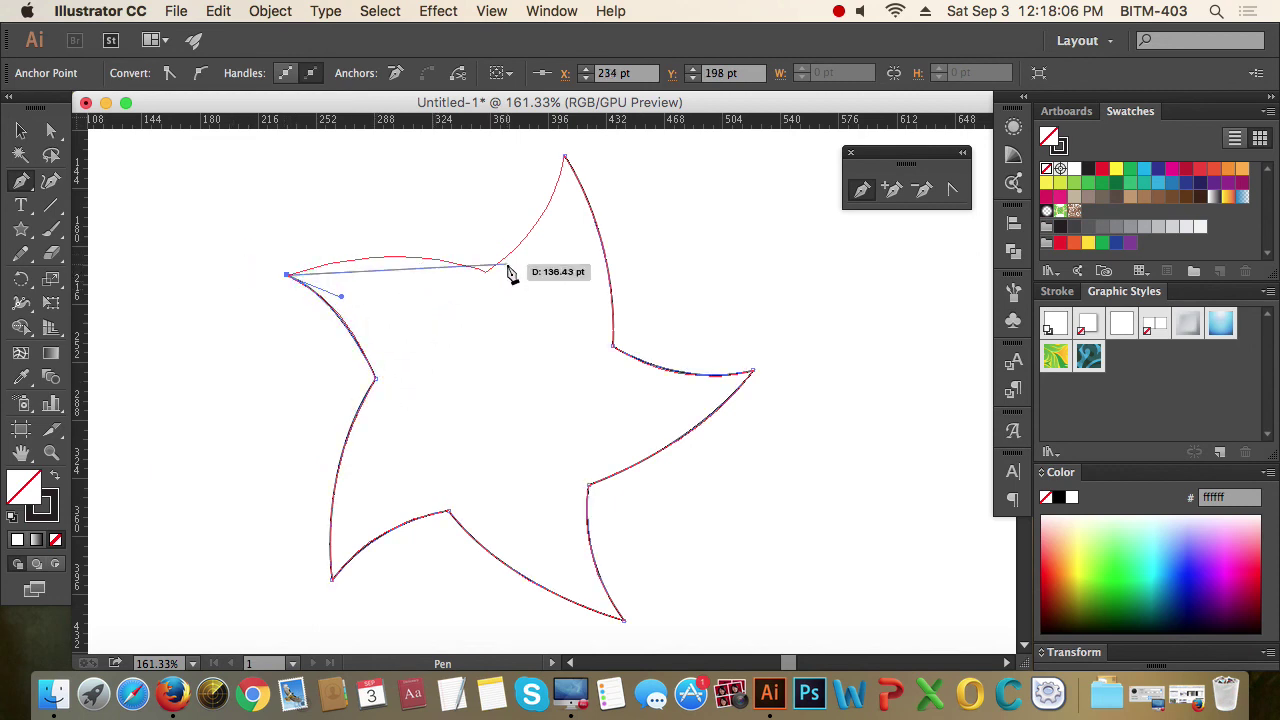
drag(487, 271, 571, 314)
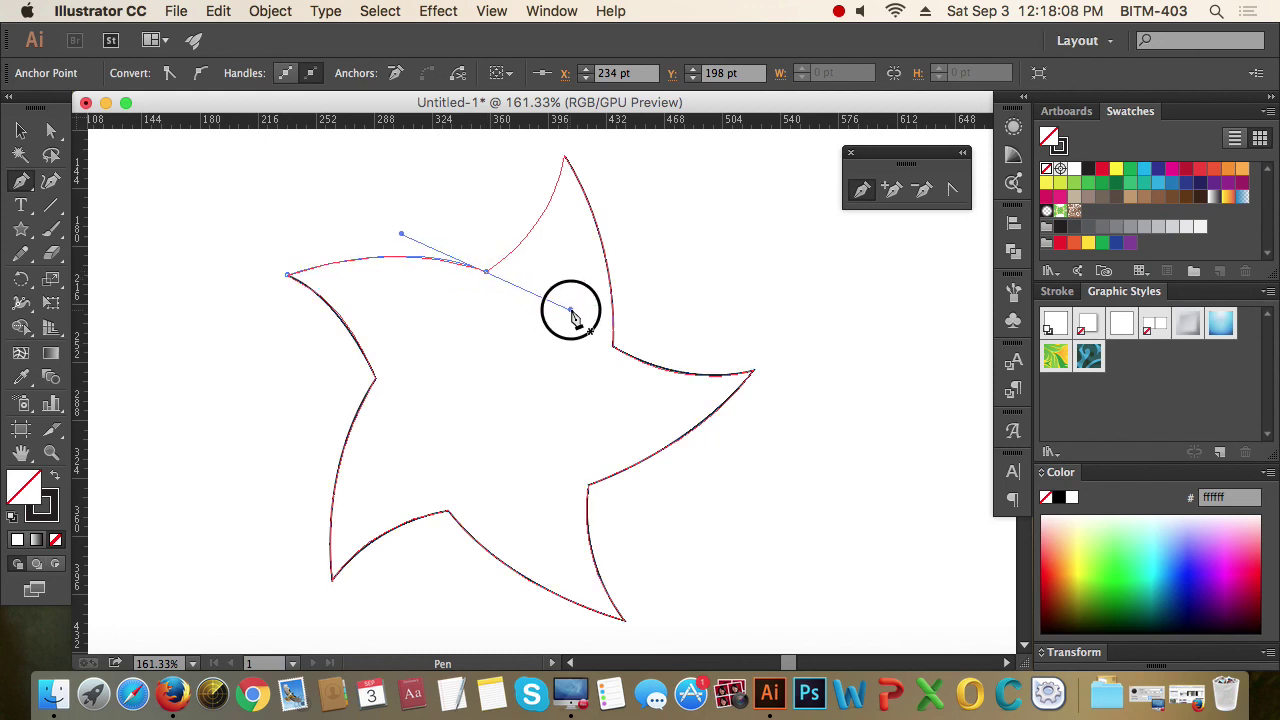
drag(489, 273, 648, 290)
Step: Close the traced path at the star's top point with a curve matching the guide, and switch to the Selection tool
scroll(608, 188, up, 5)
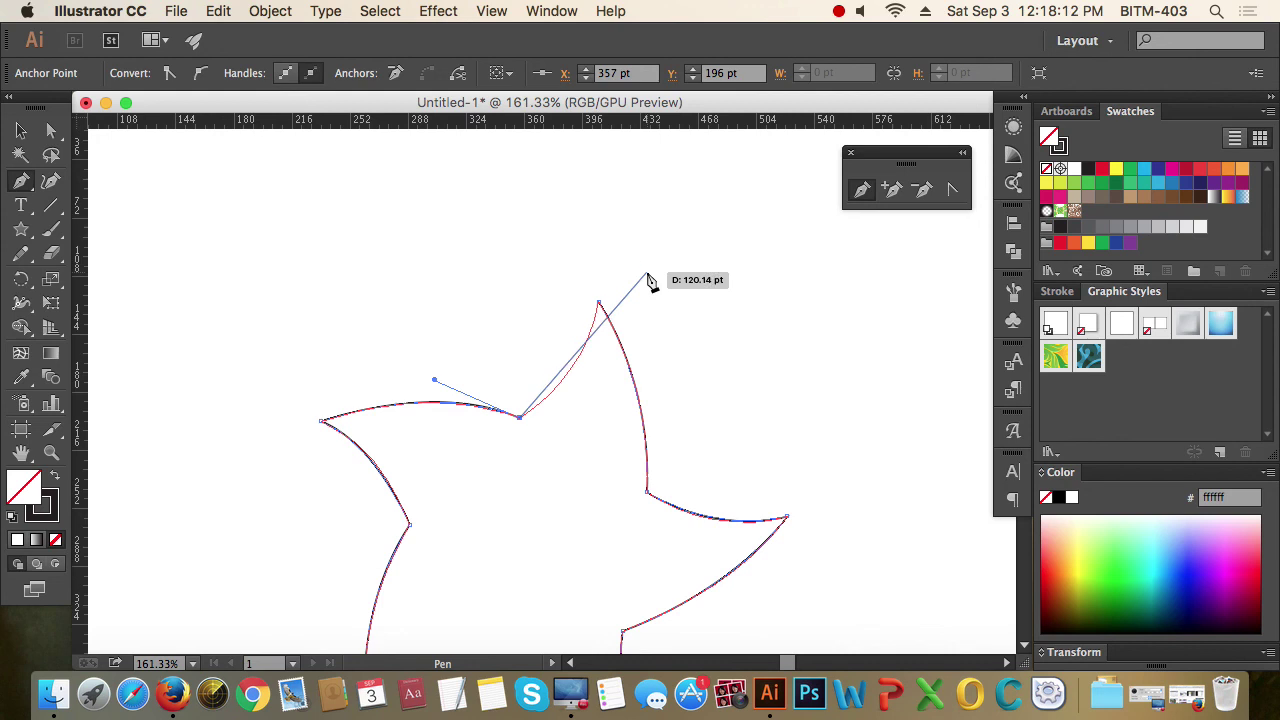
drag(648, 280, 601, 256)
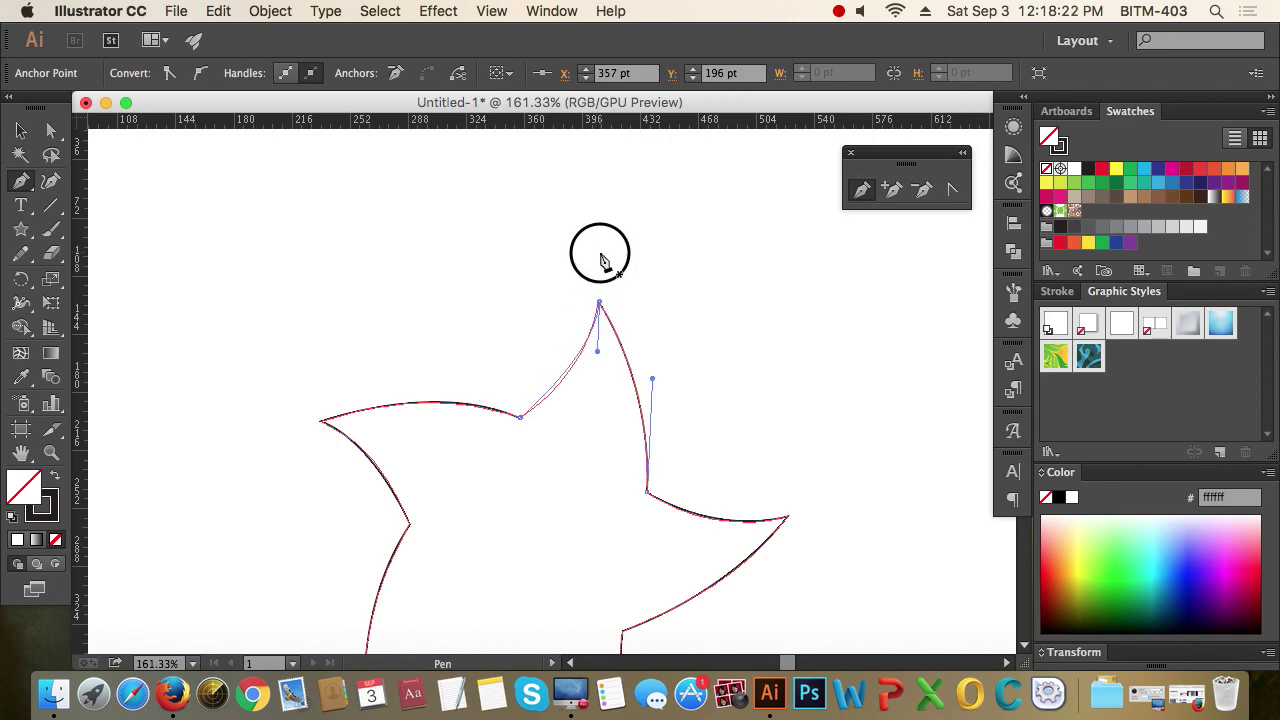
drag(601, 258, 614, 236)
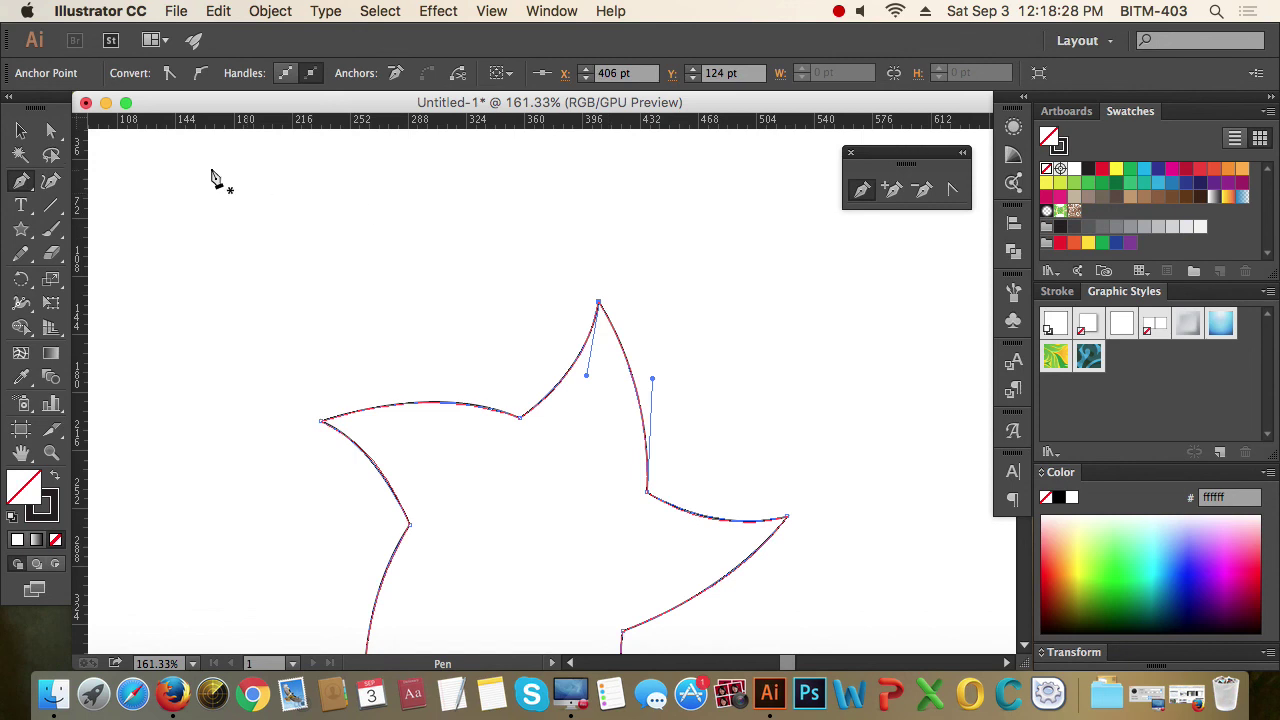
click(20, 130)
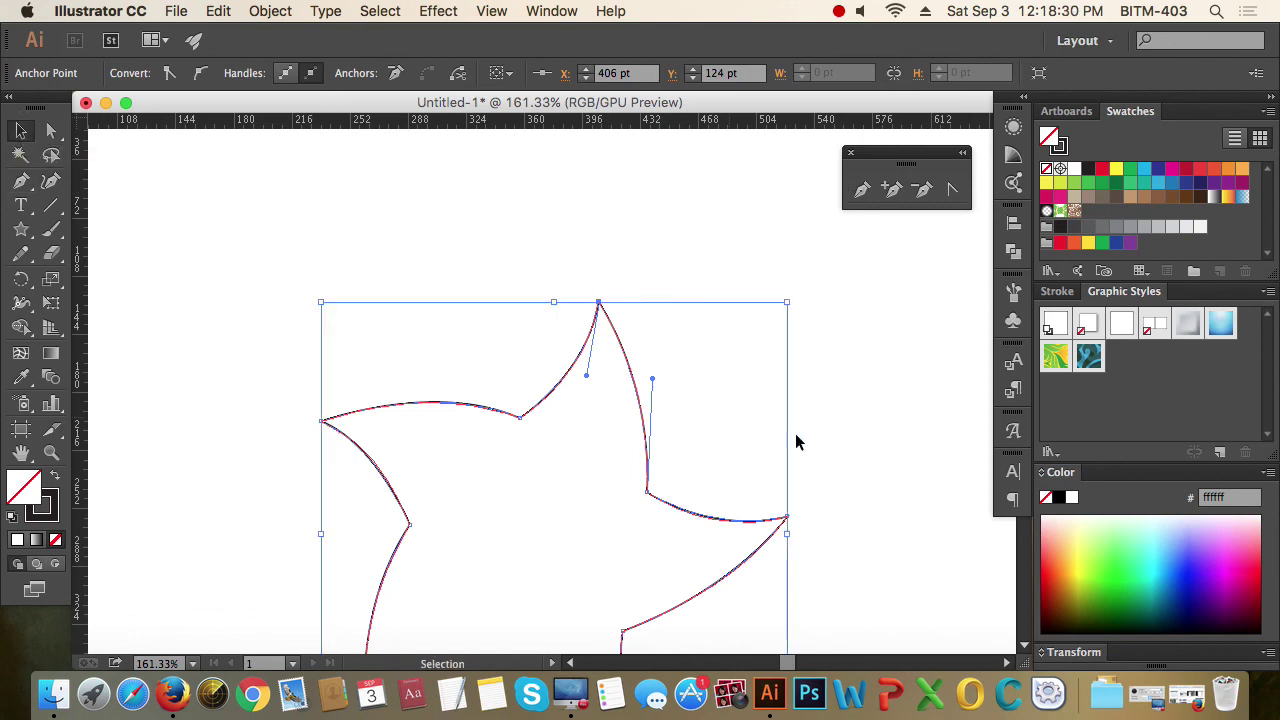